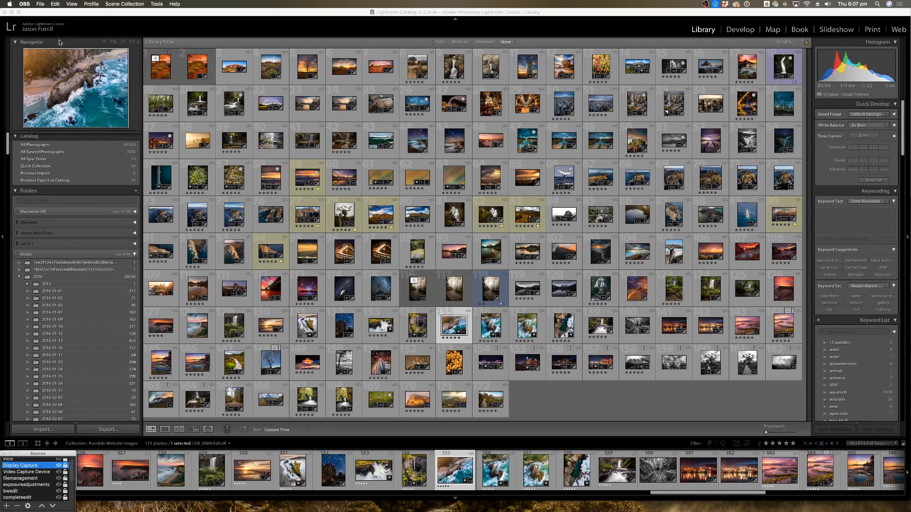
# Collapse and re-expand the Navigator section several times to show how sections fold away.
pyautogui.click(15, 43)
pyautogui.click(15, 43)
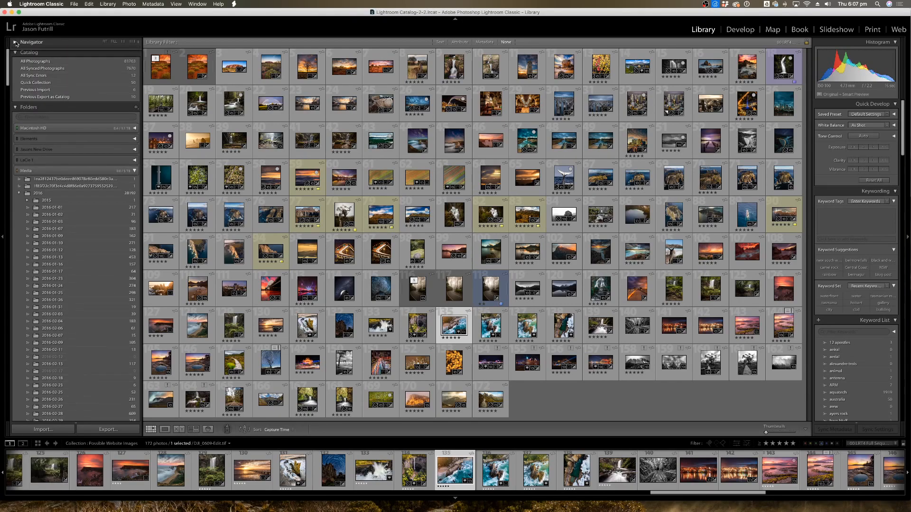
pyautogui.click(15, 44)
pyautogui.click(15, 43)
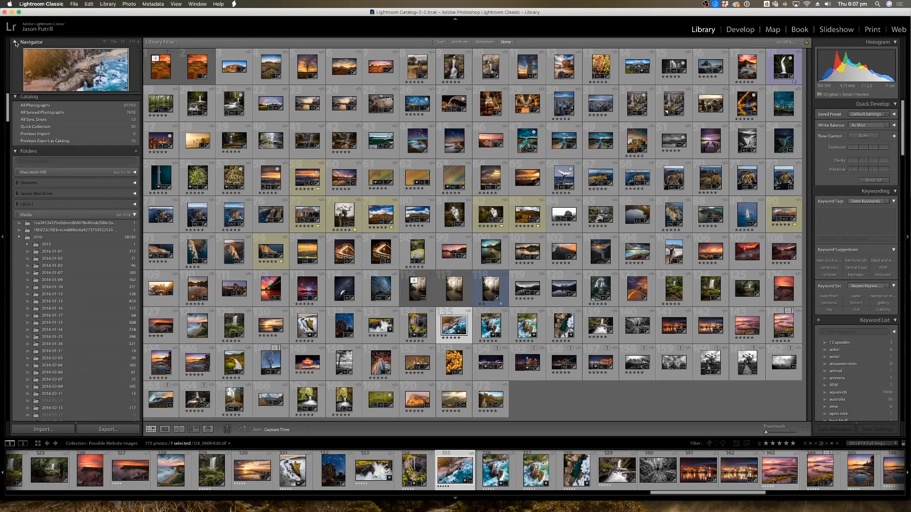
pyautogui.click(14, 43)
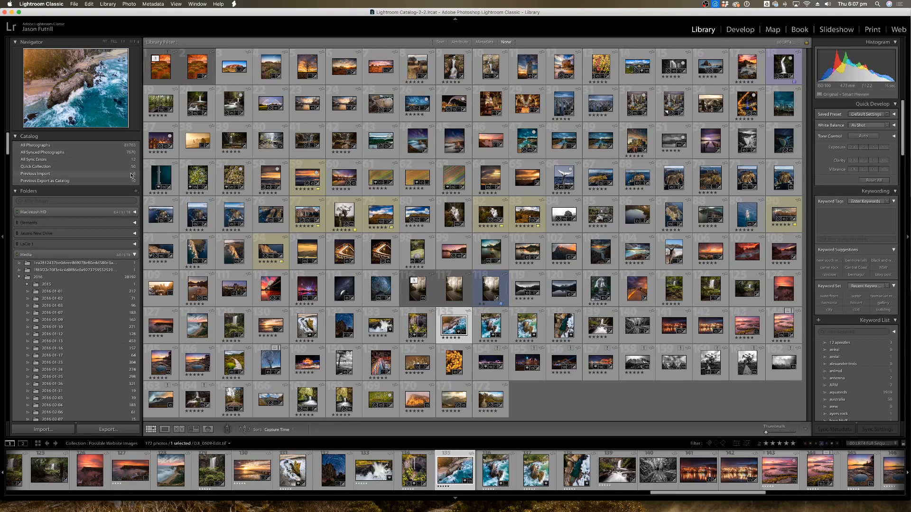
# Examine the Catalog entries and their photo counts, and the date-named subfolders inside the 2016 folder on the Media drive.
pyautogui.scroll(-5, 98, 330)
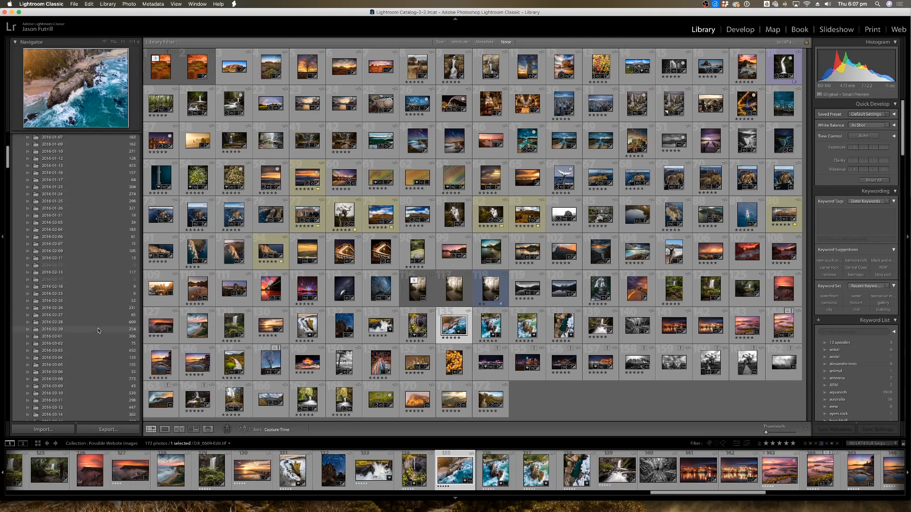
pyautogui.scroll(5, 99, 331)
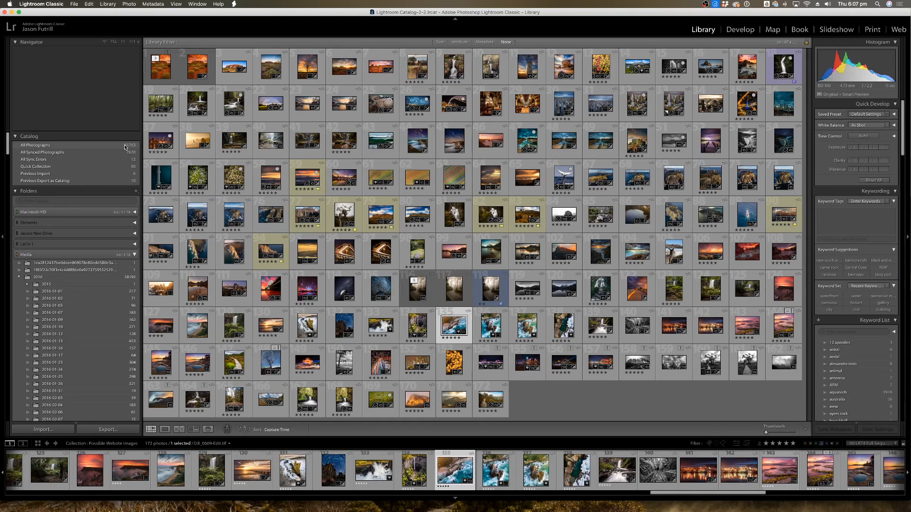
pyautogui.moveTo(125, 147)
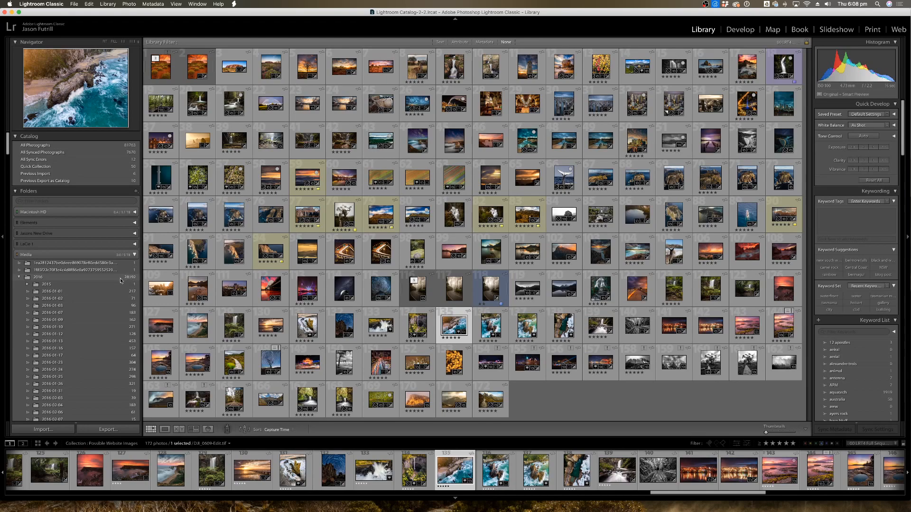
pyautogui.scroll(-2, 97, 348)
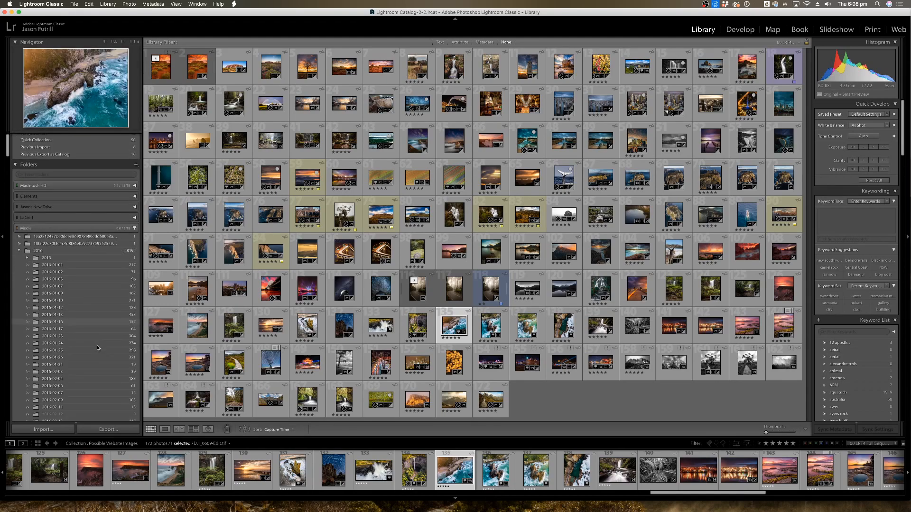
pyautogui.scroll(-3, 97, 348)
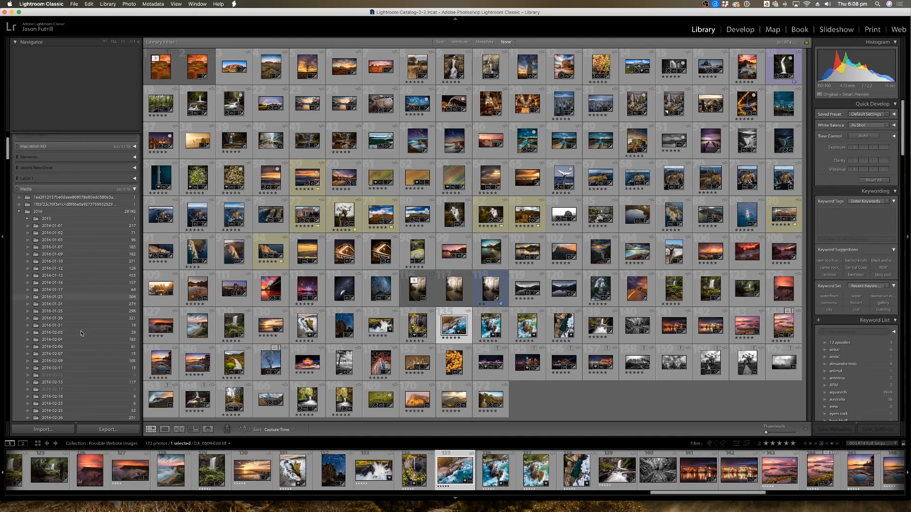
pyautogui.scroll(-5, 81, 333)
pyautogui.scroll(10, 81, 333)
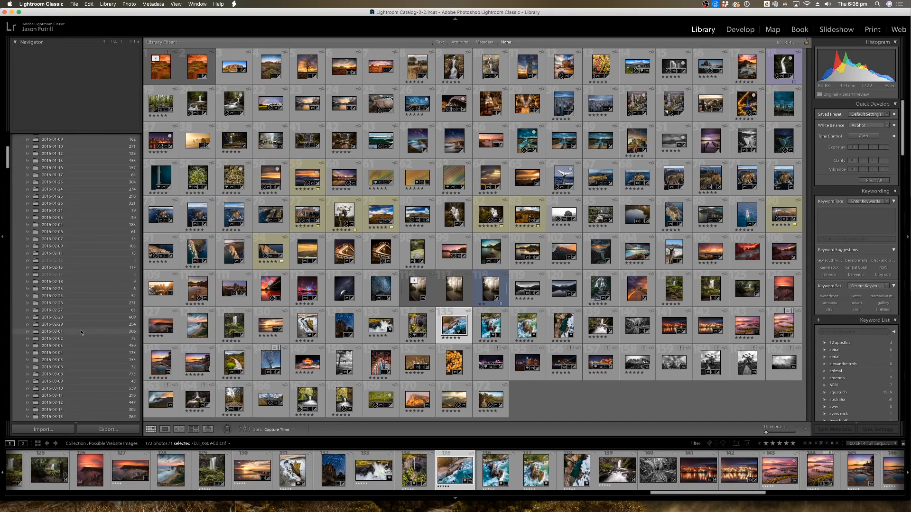
pyautogui.scroll(-6, 59, 341)
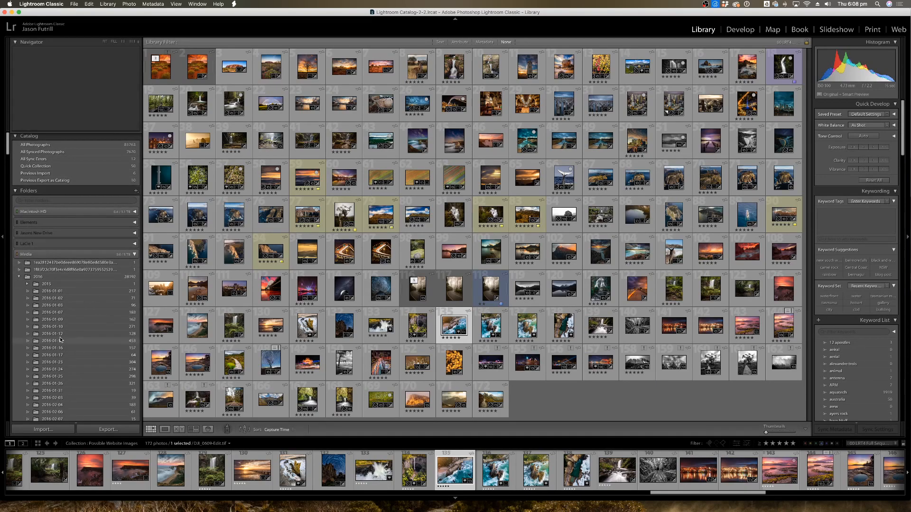
pyautogui.scroll(-3, 60, 340)
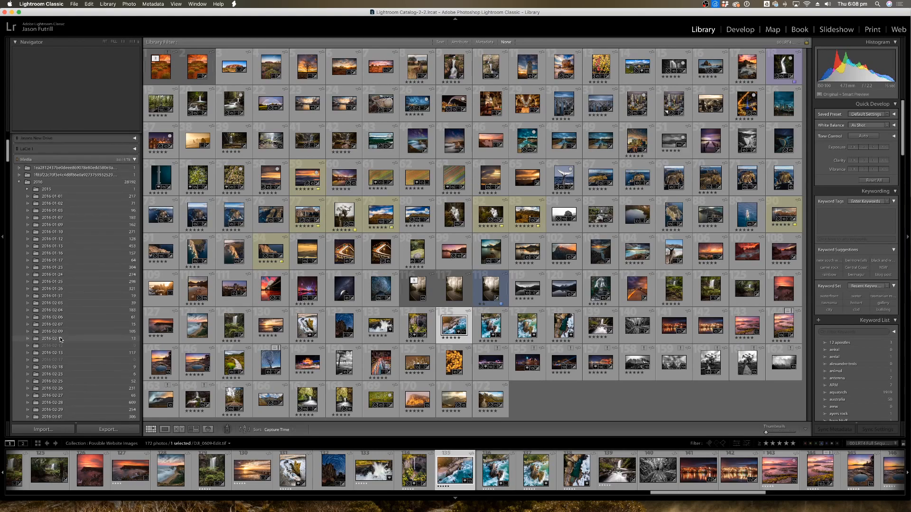
pyautogui.scroll(-2, 60, 340)
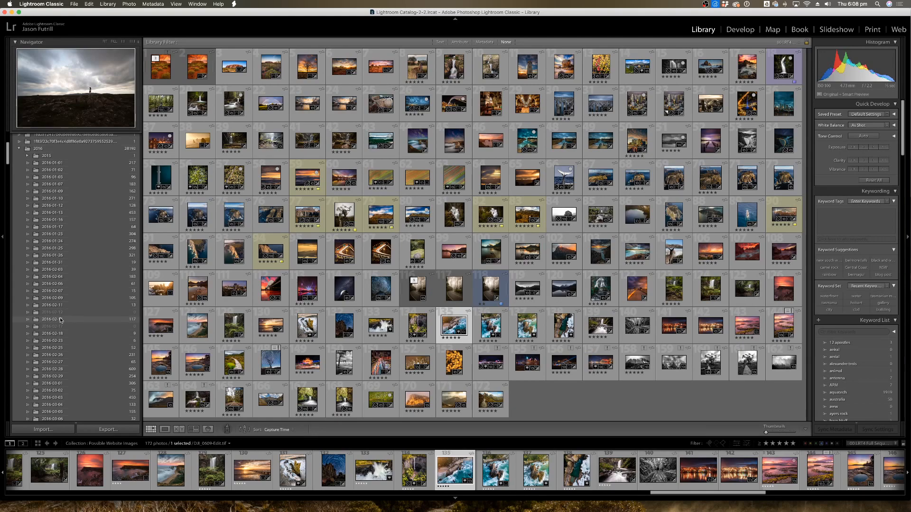
pyautogui.scroll(-6, 60, 320)
pyautogui.scroll(-1, 60, 320)
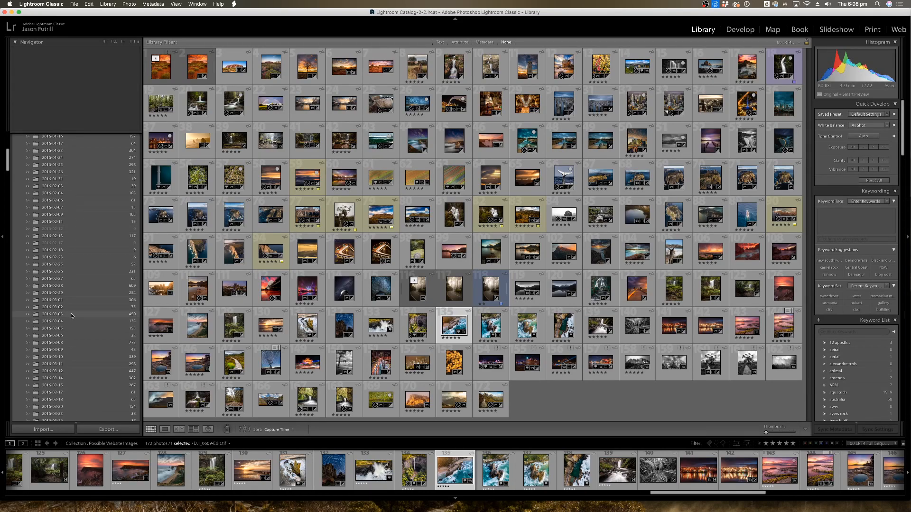
pyautogui.scroll(-3, 72, 316)
pyautogui.scroll(-1, 72, 315)
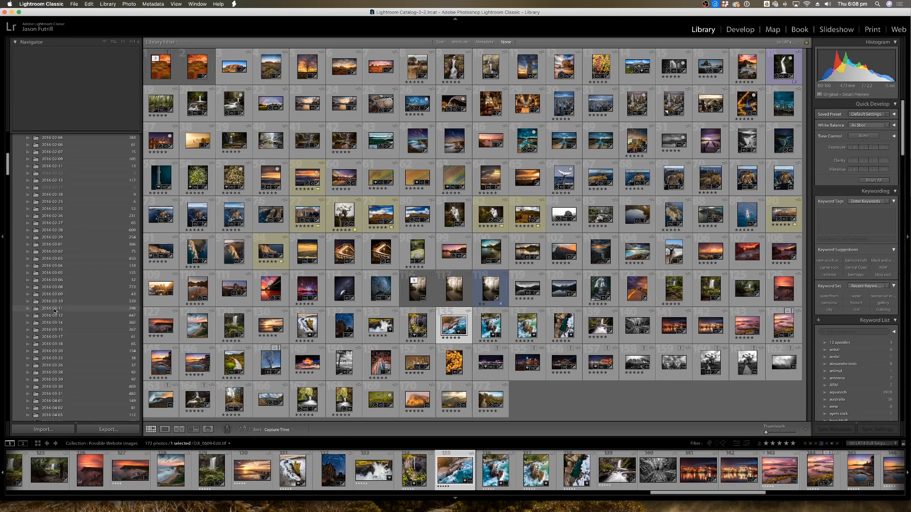
# Look through the remaining year folders up to 2019 and the Collections list, including the smart collections and Possible Website Images.
pyautogui.scroll(-10, 55, 312)
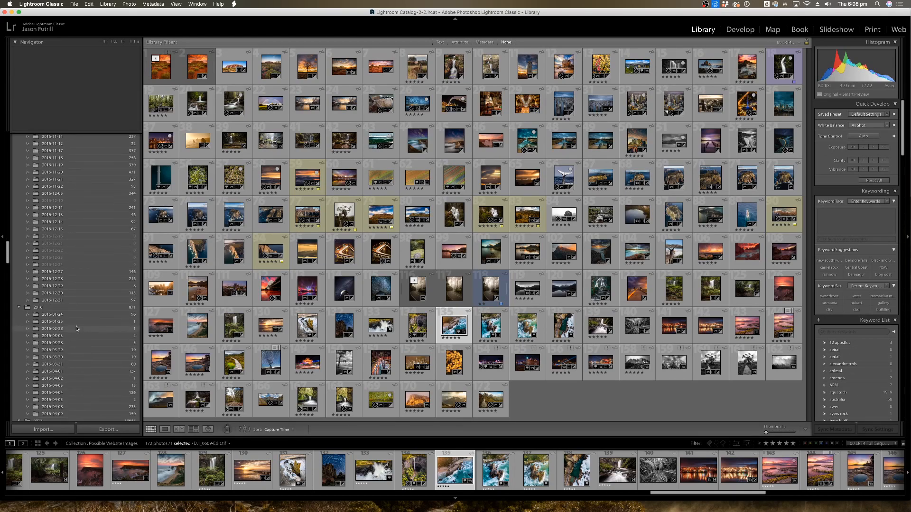
pyautogui.scroll(-2, 76, 328)
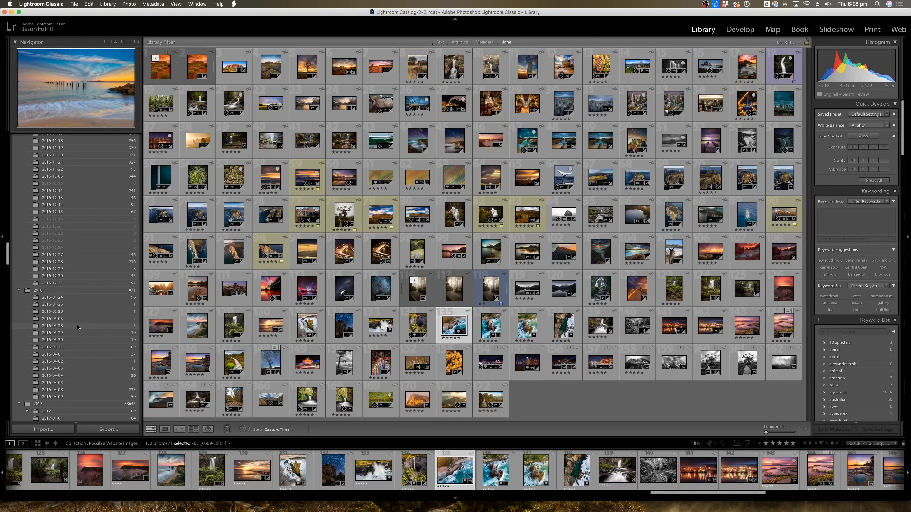
pyautogui.scroll(-8, 77, 324)
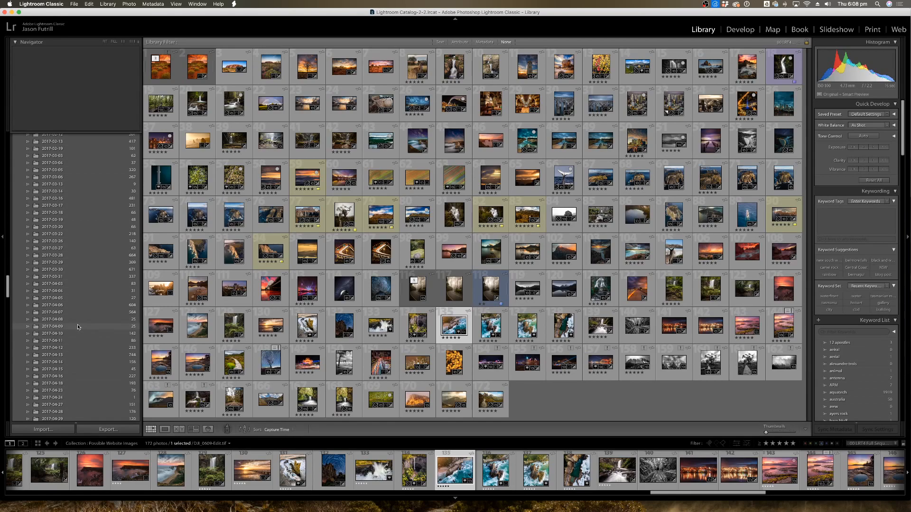
pyautogui.scroll(-10, 77, 325)
pyautogui.scroll(-15, 78, 328)
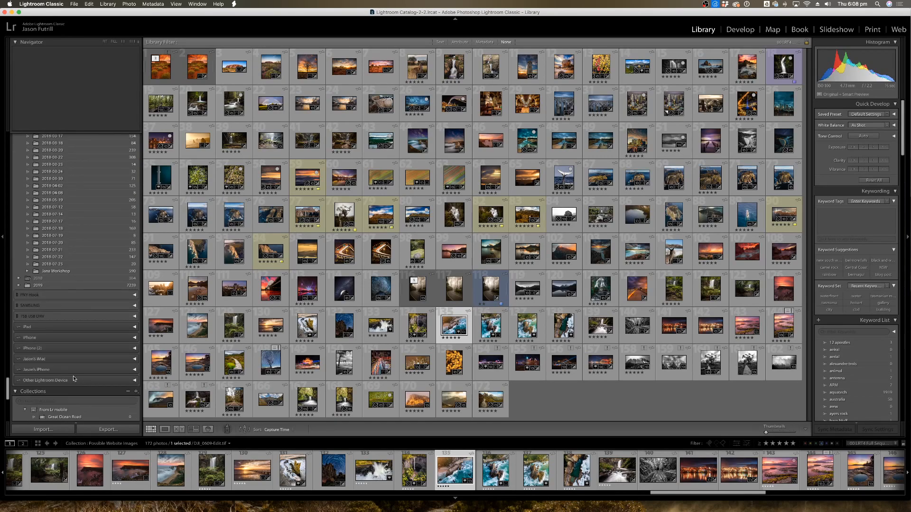
pyautogui.scroll(5, 77, 254)
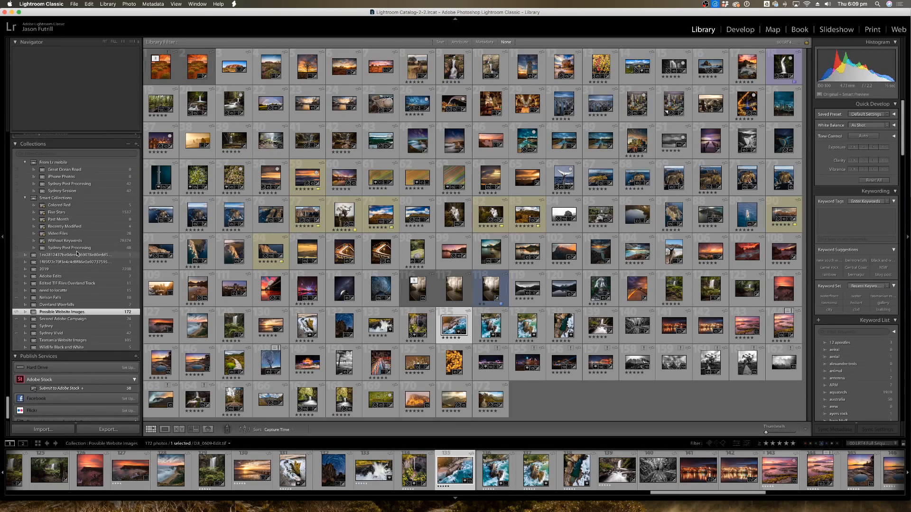
pyautogui.scroll(-2, 67, 239)
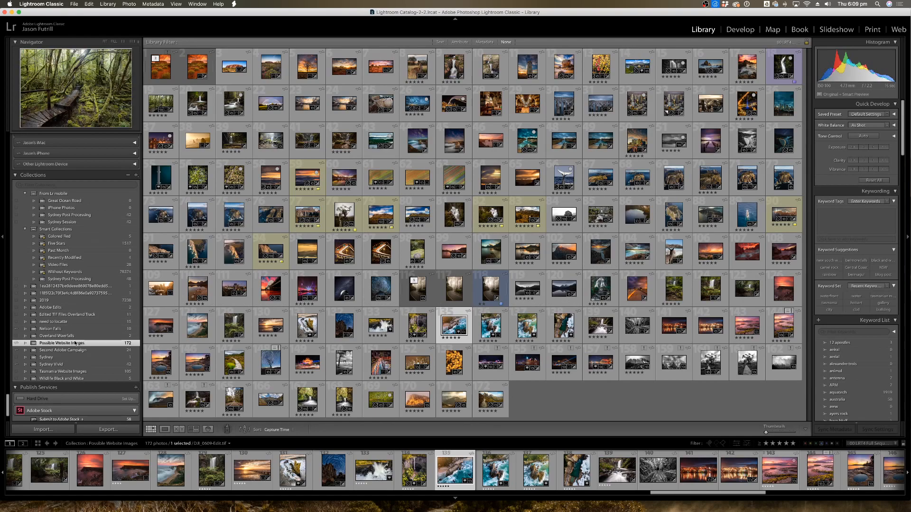
# Find the "blue mountains" keyword in the Keyword List and filter the whole catalog to the photos tagged with it.
pyautogui.scroll(-2, 834, 211)
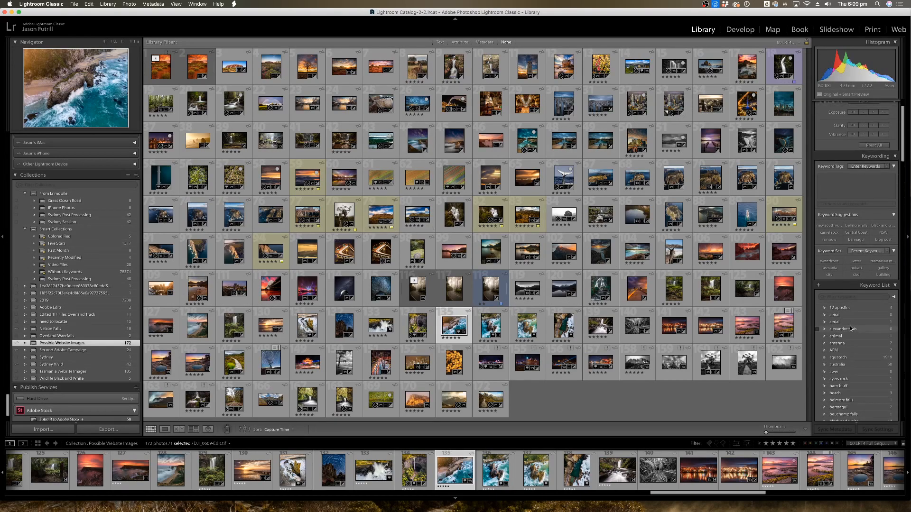
pyautogui.scroll(2, 835, 214)
pyautogui.scroll(-2, 855, 372)
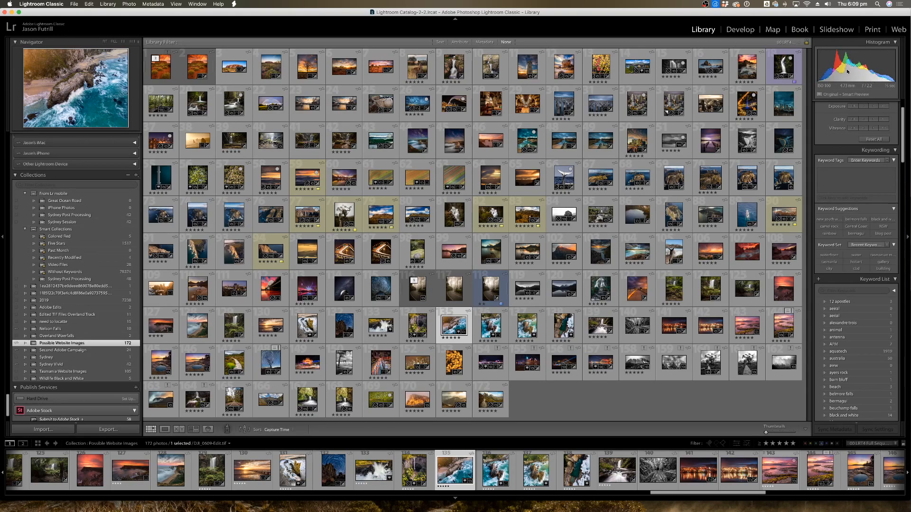
pyautogui.scroll(-5, 860, 313)
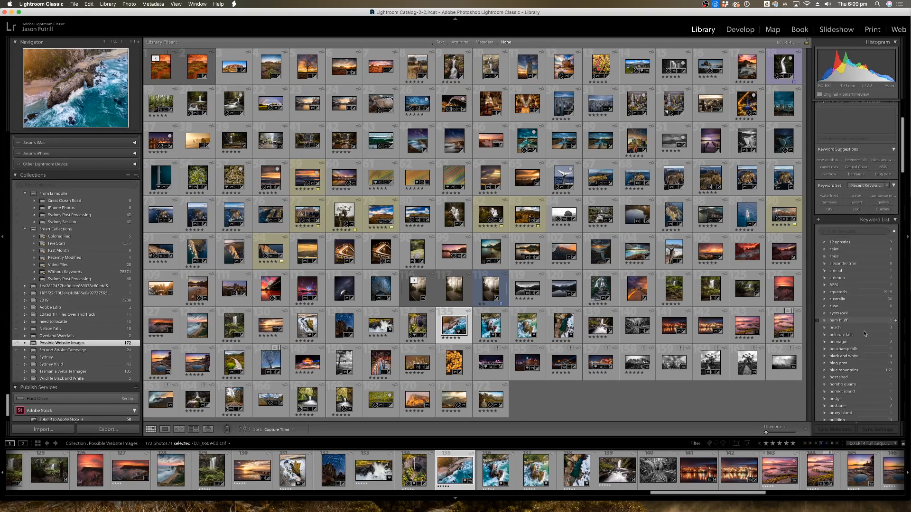
pyautogui.scroll(-3, 863, 332)
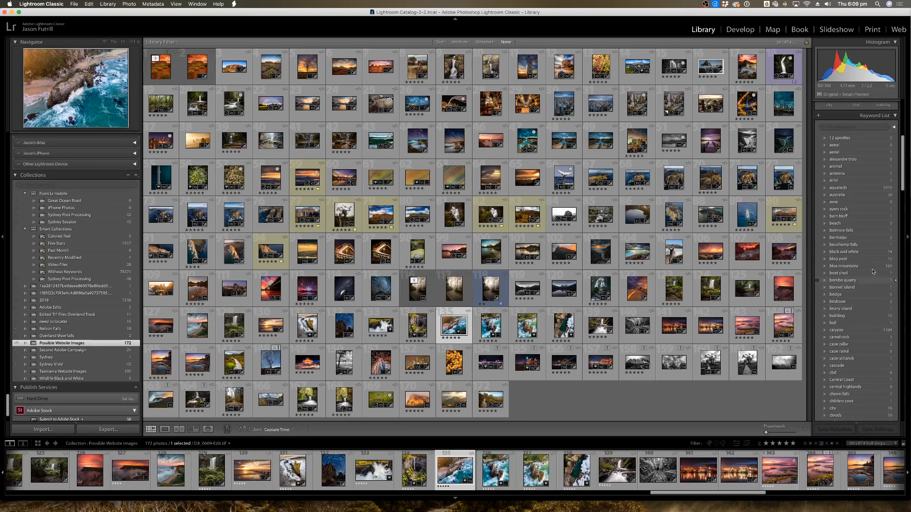
pyautogui.click(895, 268)
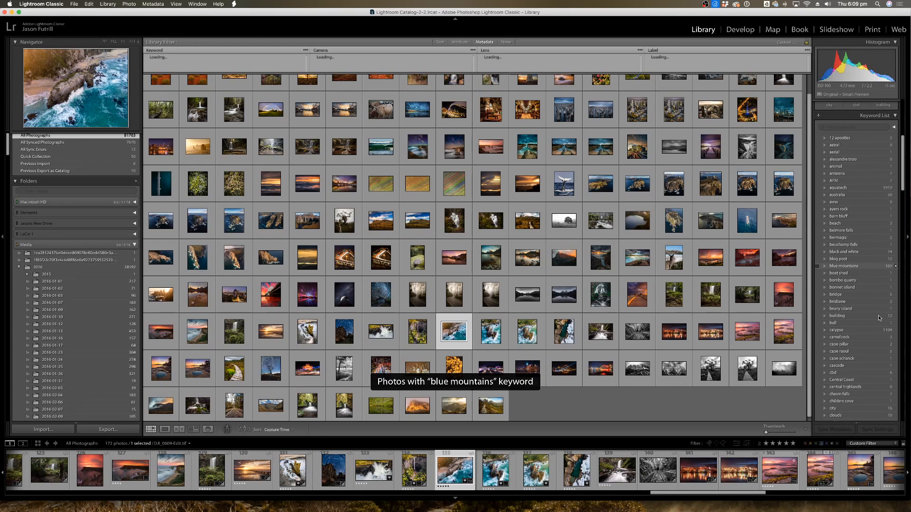
pyautogui.scroll(-3, 868, 351)
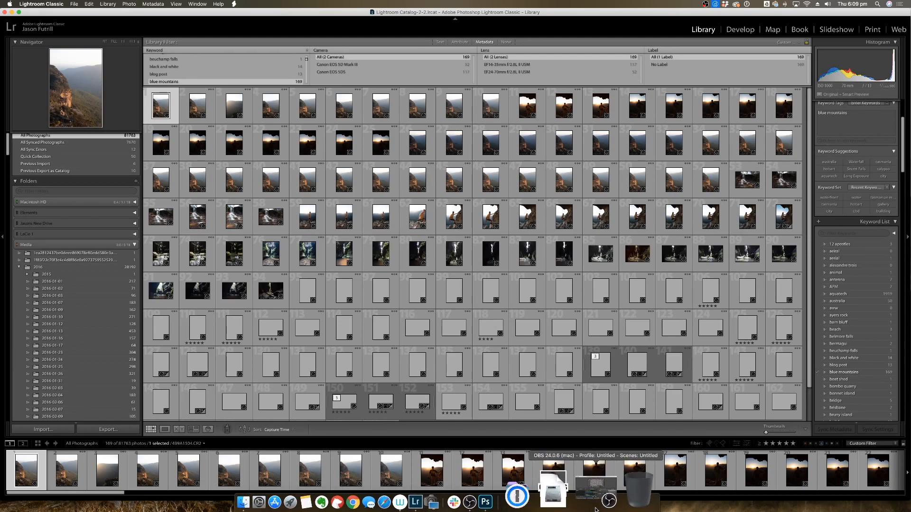
# Switch to OBS and hide the Display Capture source so the workshop information slide is shown.
pyautogui.click(599, 498)
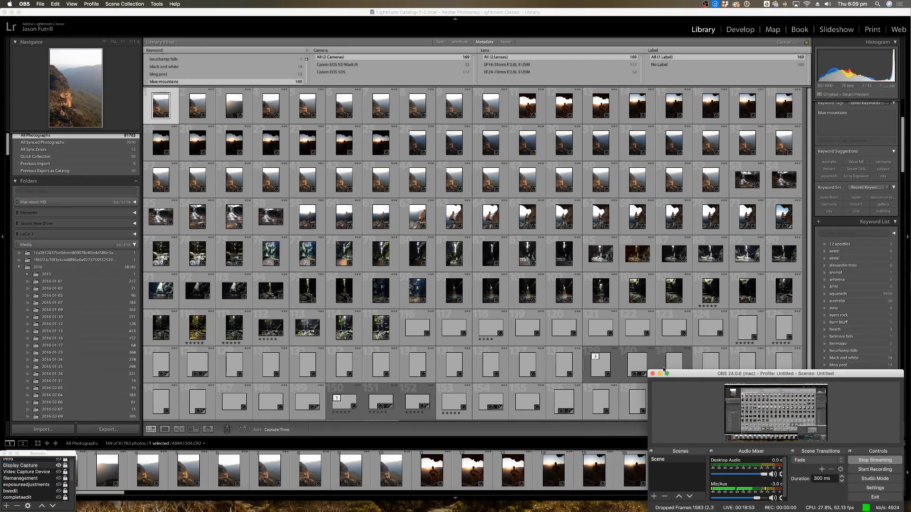
pyautogui.scroll(1, 59, 479)
pyautogui.click(58, 468)
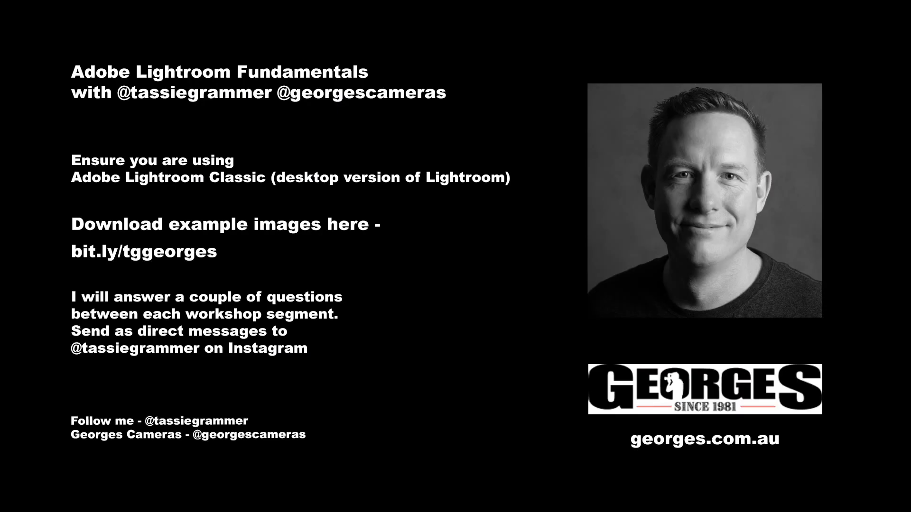
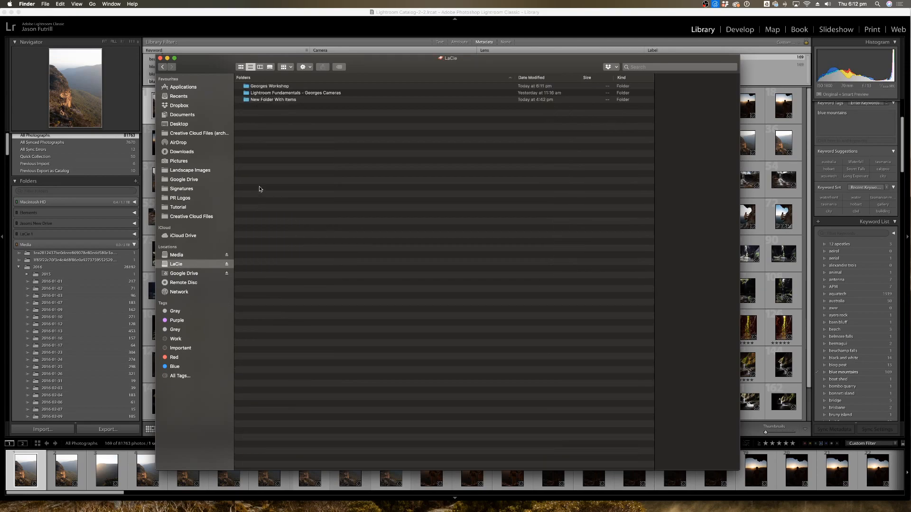
# In Finder, reverse the name sorting of the LaCie drive's folders and move the Georges Workshop folder to the Bin.
pyautogui.click(276, 77)
pyautogui.click(274, 101)
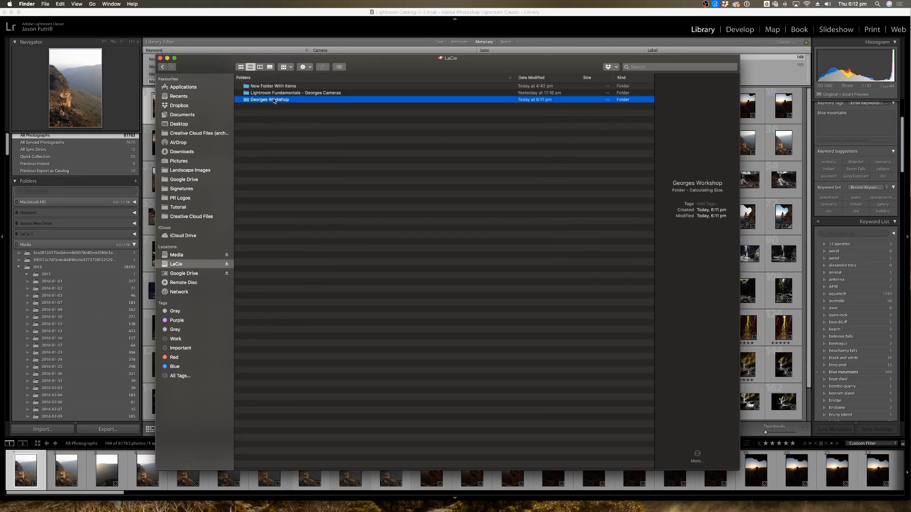
pyautogui.rightClick(275, 101)
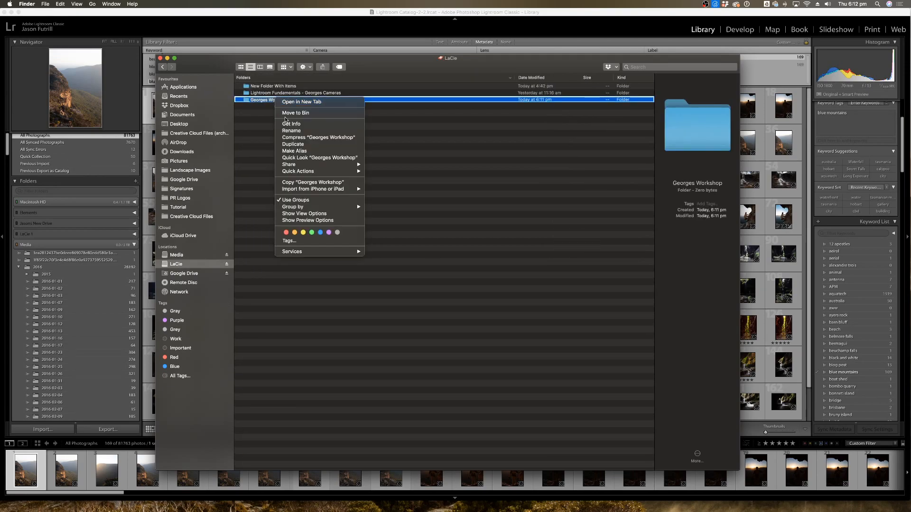
pyautogui.click(292, 114)
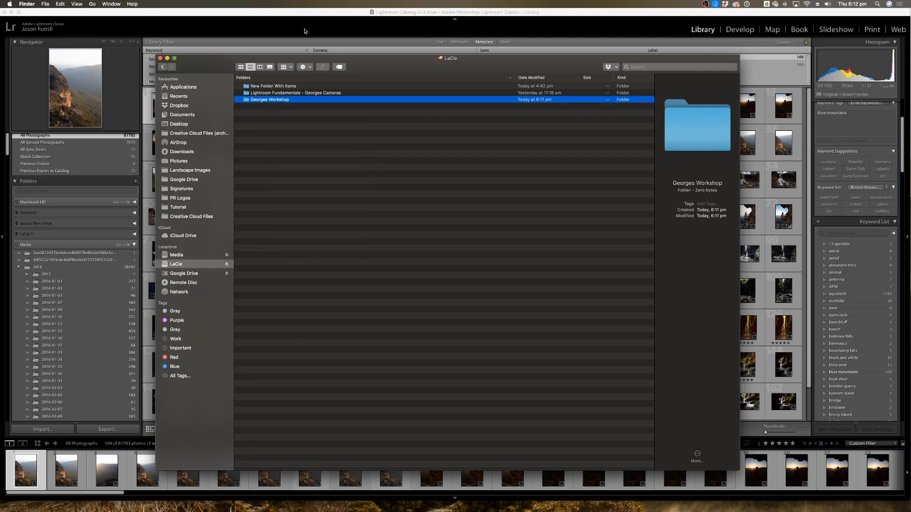
# Switch to Lightroom Classic, start a new catalog and create a folder named Georges Cameras for it on the LaCie drive.
pyautogui.click(305, 31)
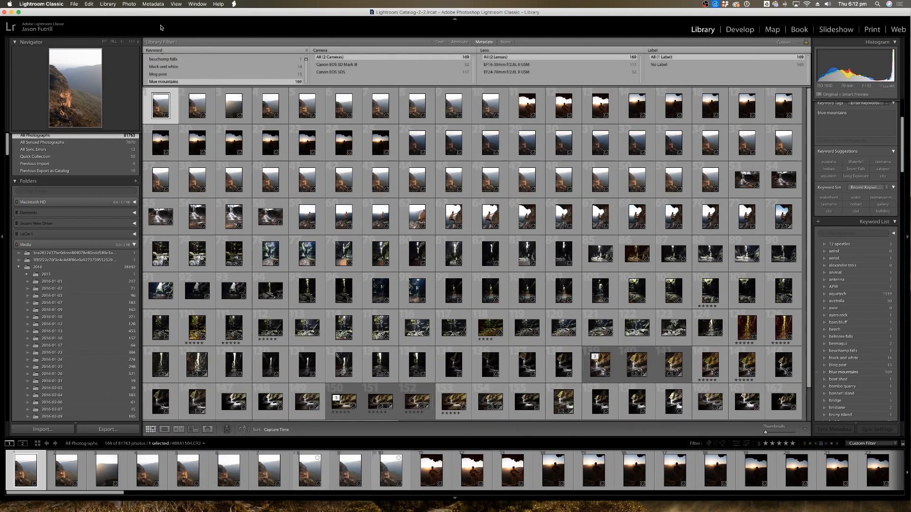
pyautogui.click(75, 4)
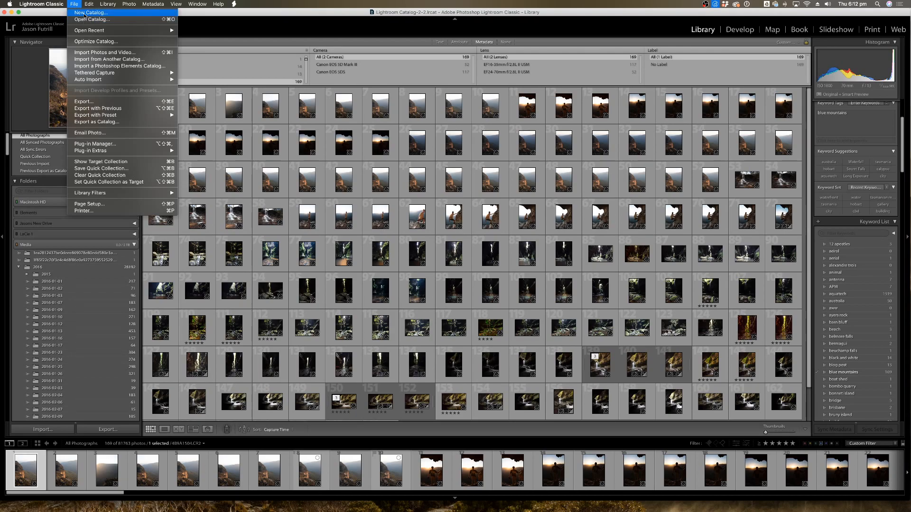
pyautogui.click(74, 4)
pyautogui.click(74, 4)
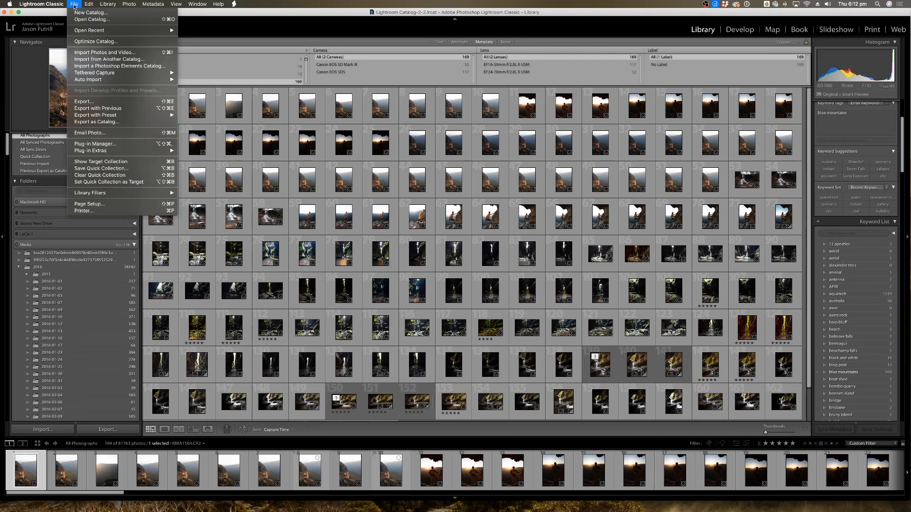
pyautogui.click(78, 13)
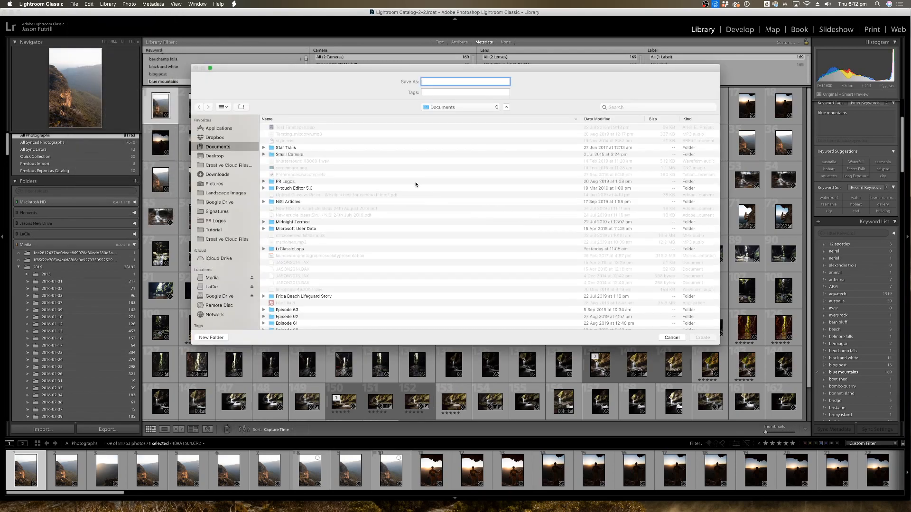
pyautogui.click(211, 287)
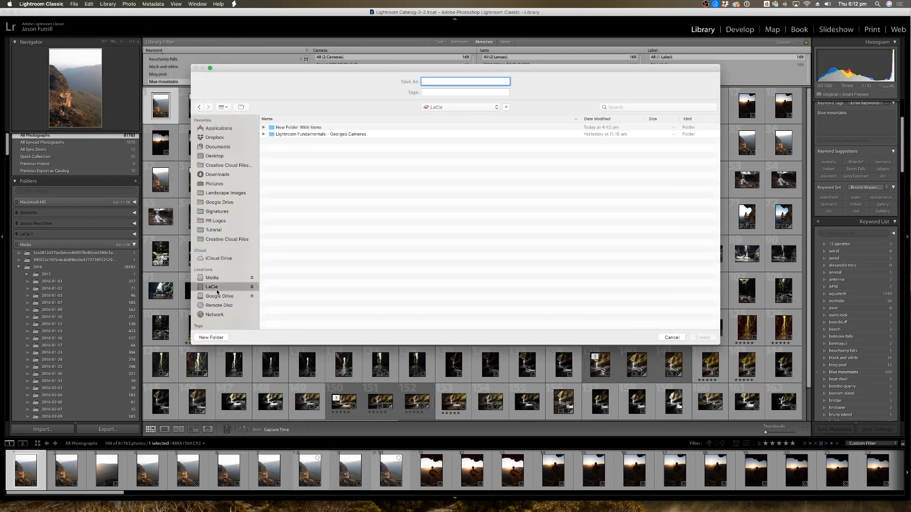
pyautogui.click(212, 337)
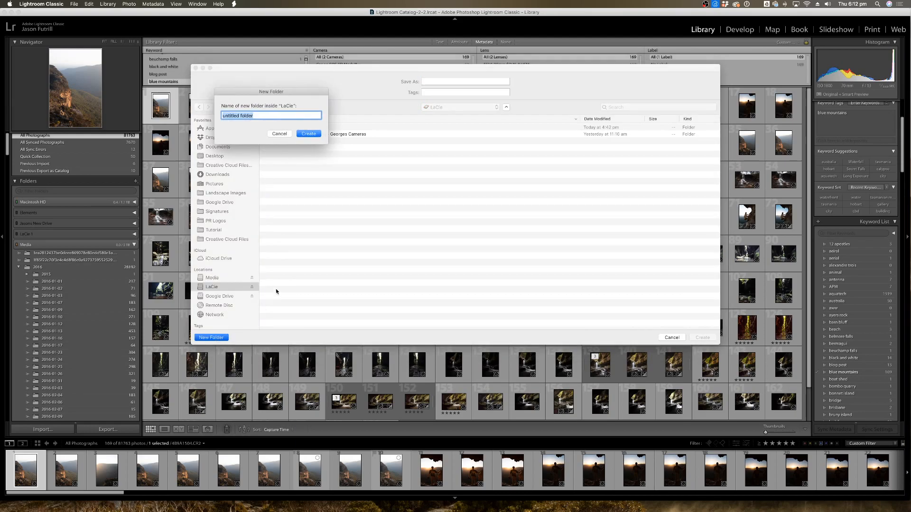
pyautogui.write('Georges Cameras')
pyautogui.press('Return')
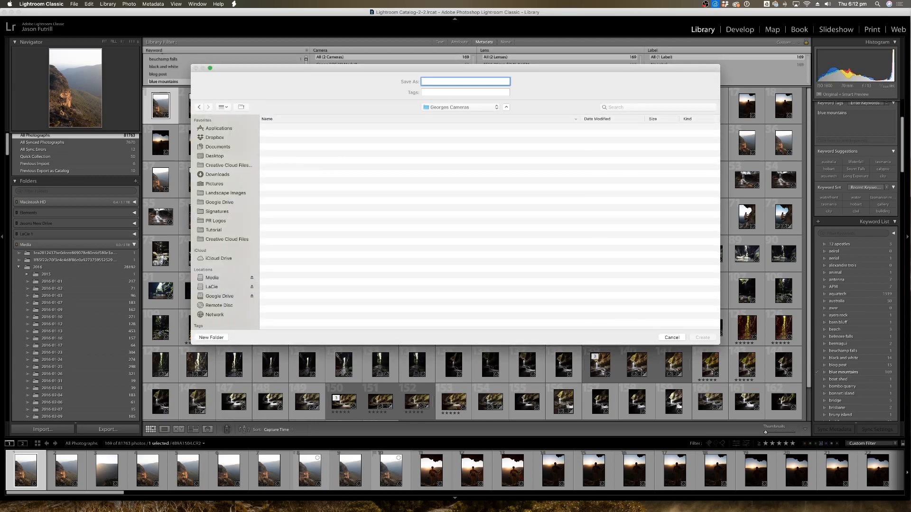
# Create the new catalog as georgesworkshopapril2020, skipping the backup of the previous catalog this time.
pyautogui.write('georgesworkshopapril2020')
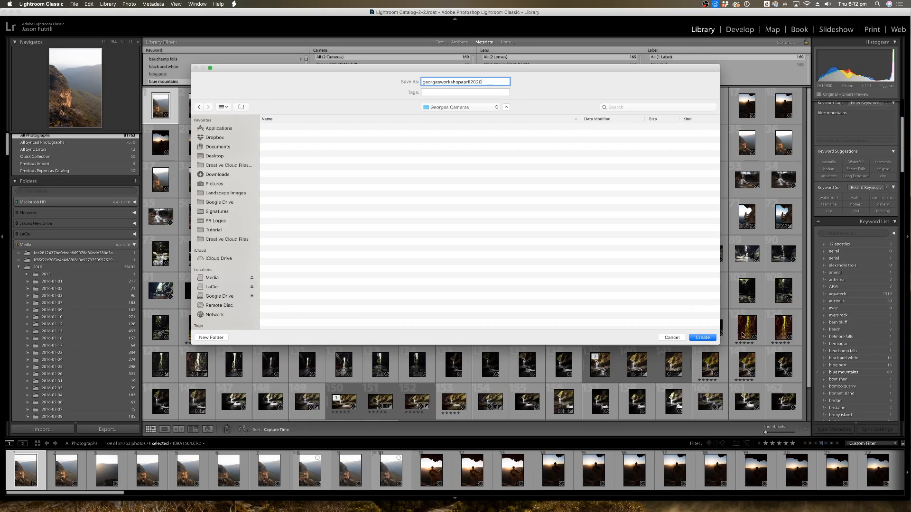
pyautogui.click(714, 338)
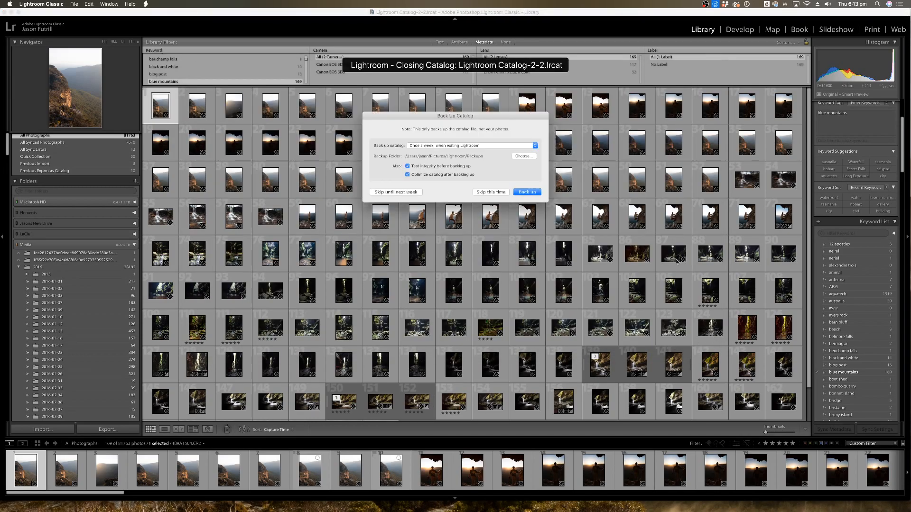
pyautogui.click(493, 192)
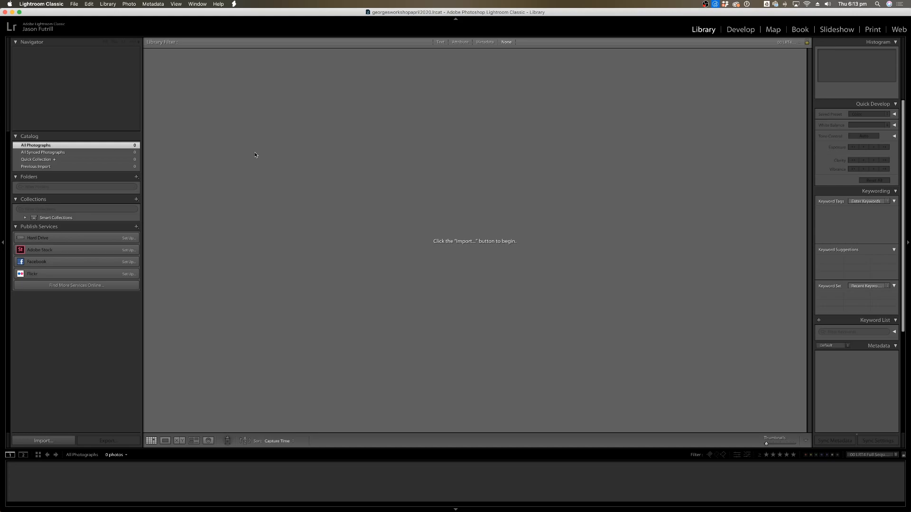
# Start an import of photos and videos into the new catalog and accept the Pictures folder as fallback destination.
pyautogui.click(76, 4)
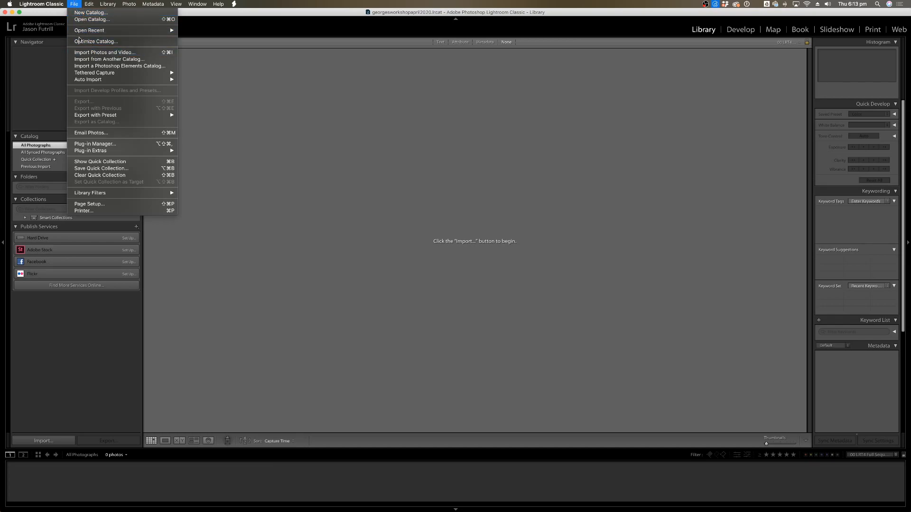
pyautogui.click(84, 52)
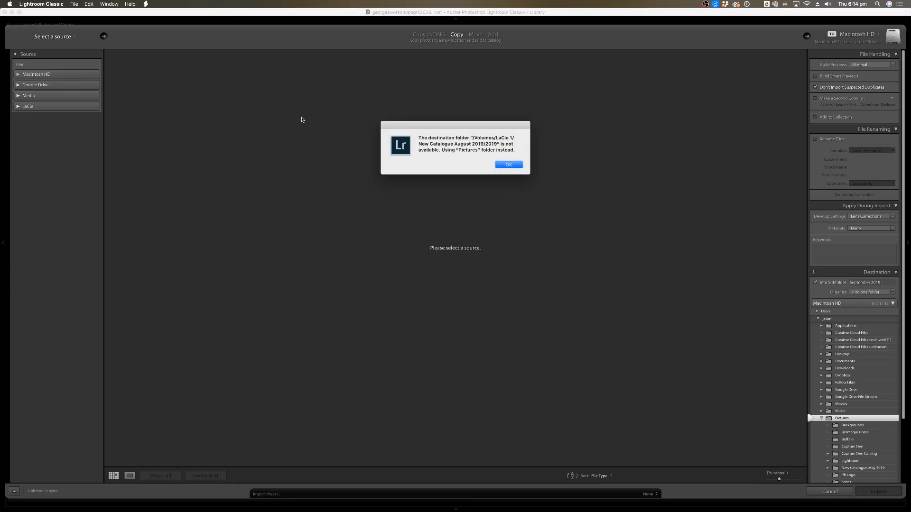
pyautogui.click(507, 165)
# Browse the Macintosh HD user folders and choose Desktop as the import source.
pyautogui.click(61, 74)
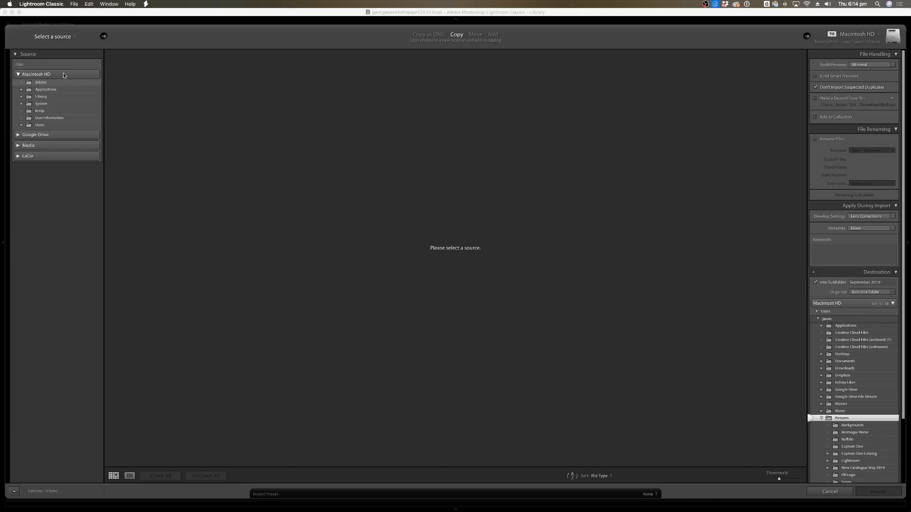
pyautogui.click(38, 125)
pyautogui.click(22, 125)
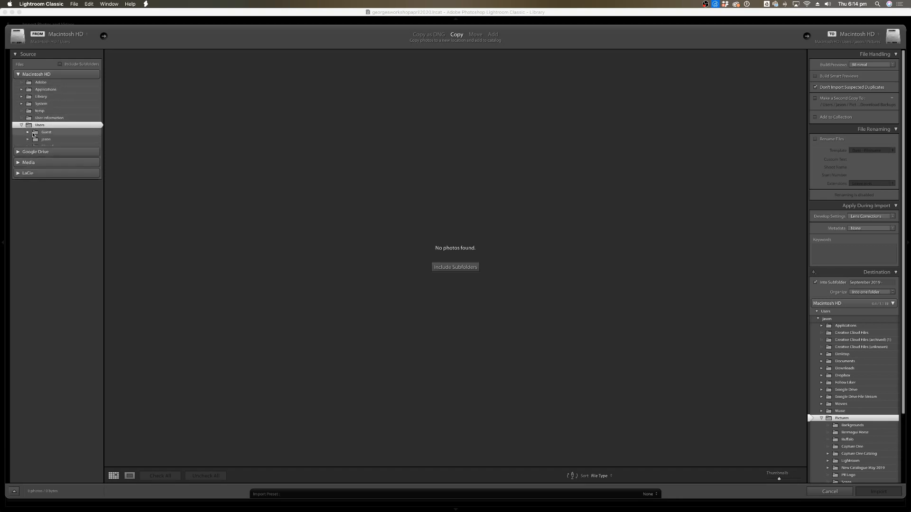
pyautogui.click(28, 139)
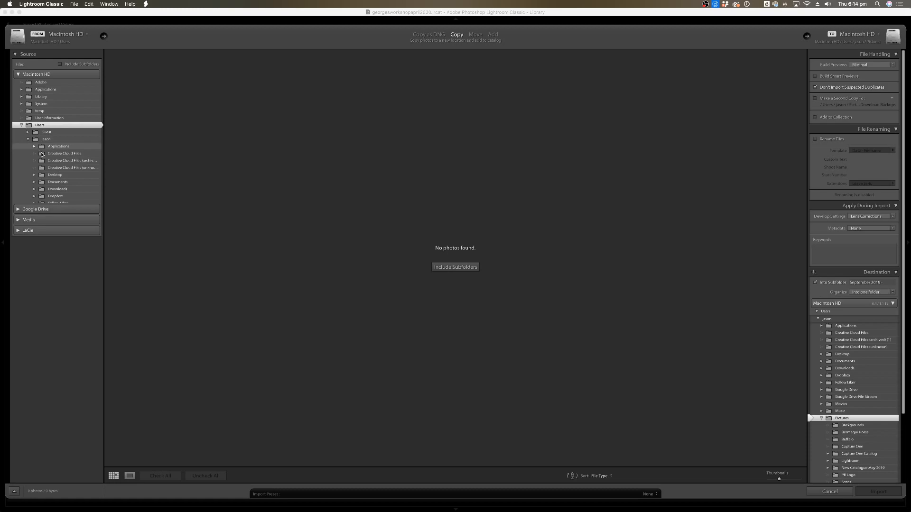
pyautogui.click(55, 174)
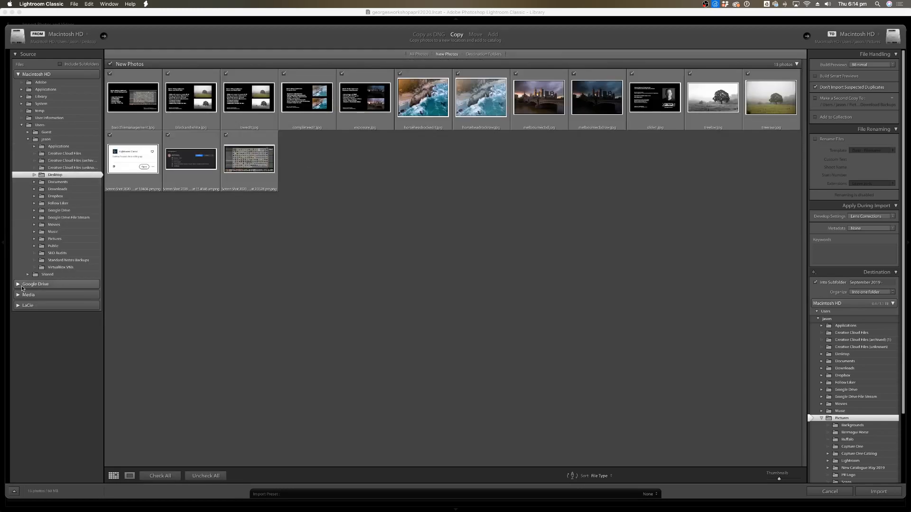
# Choose the Lightroom Fundamentals - Georges Cameras folder on the LaCie drive as the import source and collapse the Macintosh HD source.
pyautogui.click(21, 307)
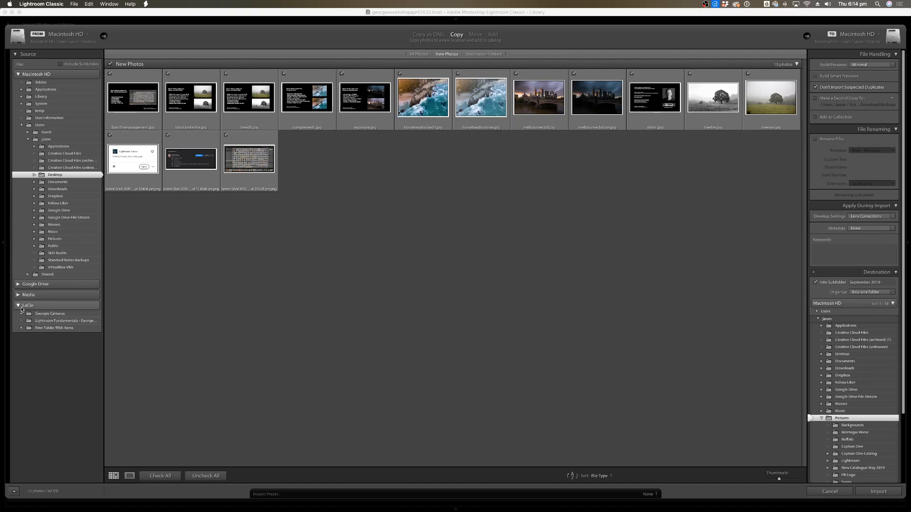
pyautogui.click(42, 321)
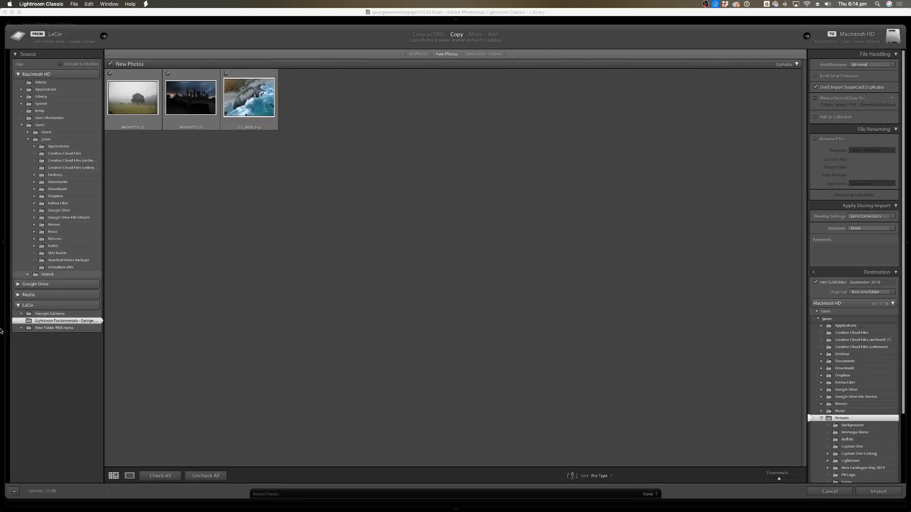
pyautogui.click(18, 74)
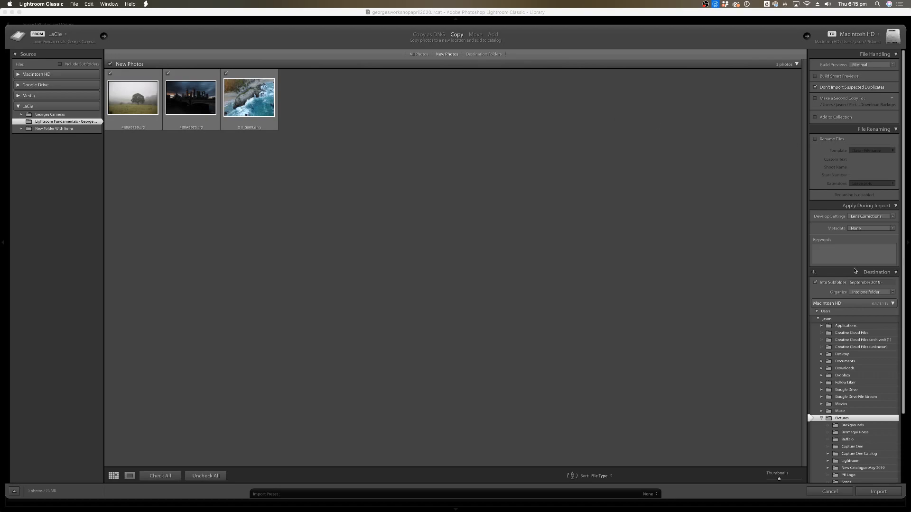
# Set the import destination to the georgesworkshopapril2020 folder inside Georges Cameras on the LaCie drive, with the subfolder option off.
pyautogui.click(818, 312)
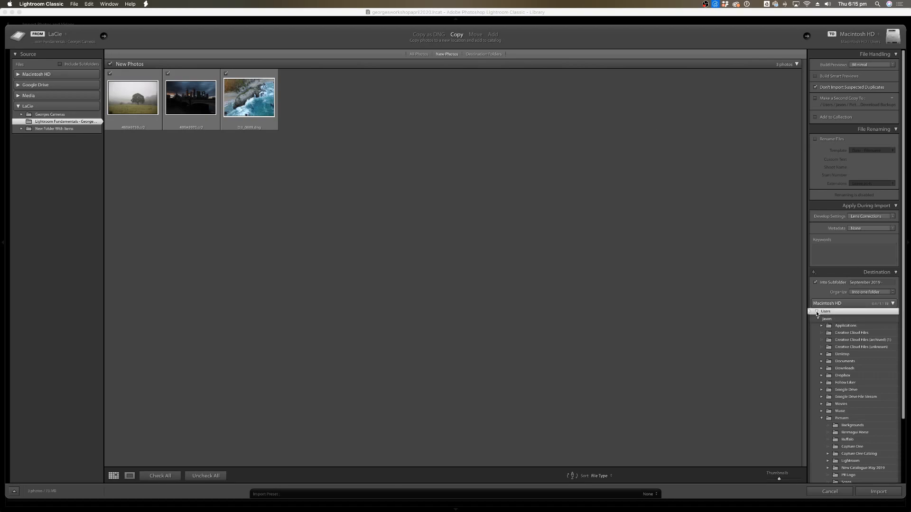
pyautogui.click(816, 312)
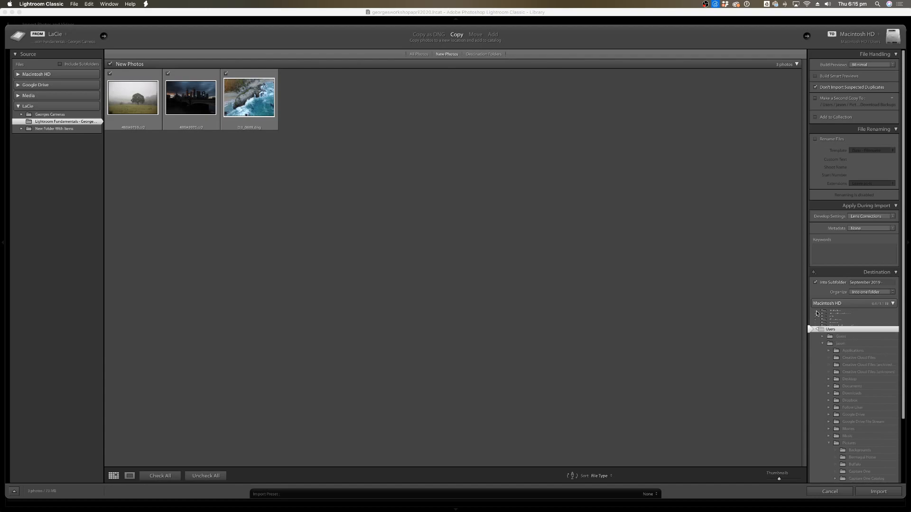
pyautogui.click(894, 303)
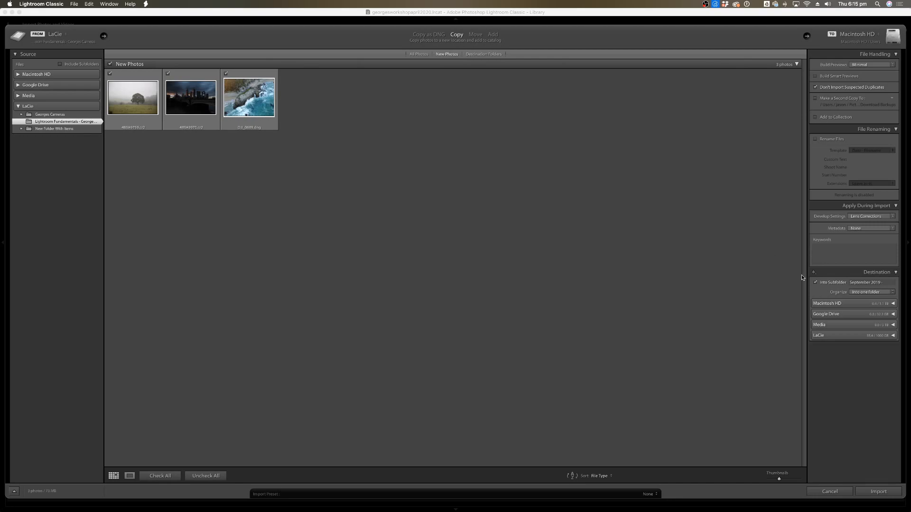
pyautogui.click(815, 282)
pyautogui.click(893, 336)
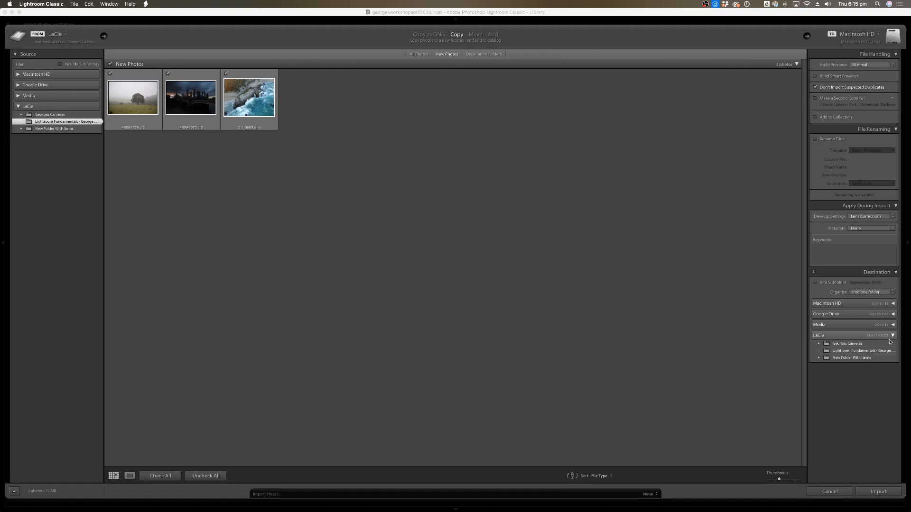
pyautogui.click(849, 343)
pyautogui.click(819, 344)
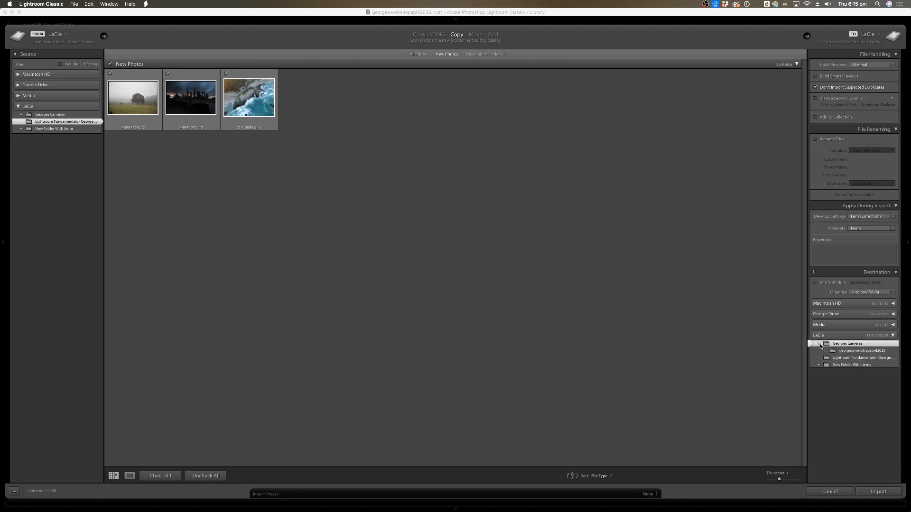
pyautogui.click(856, 351)
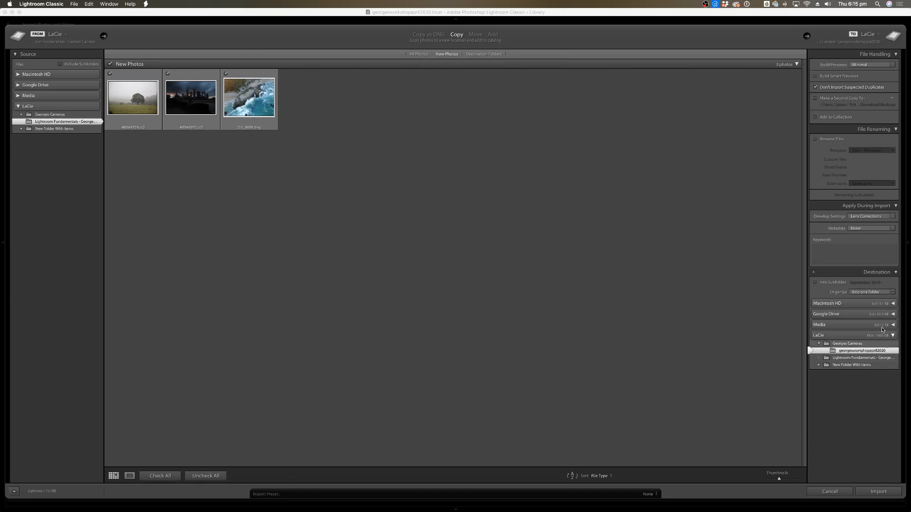
# Turn on importing into a subfolder of the destination and name it Images.
pyautogui.click(817, 284)
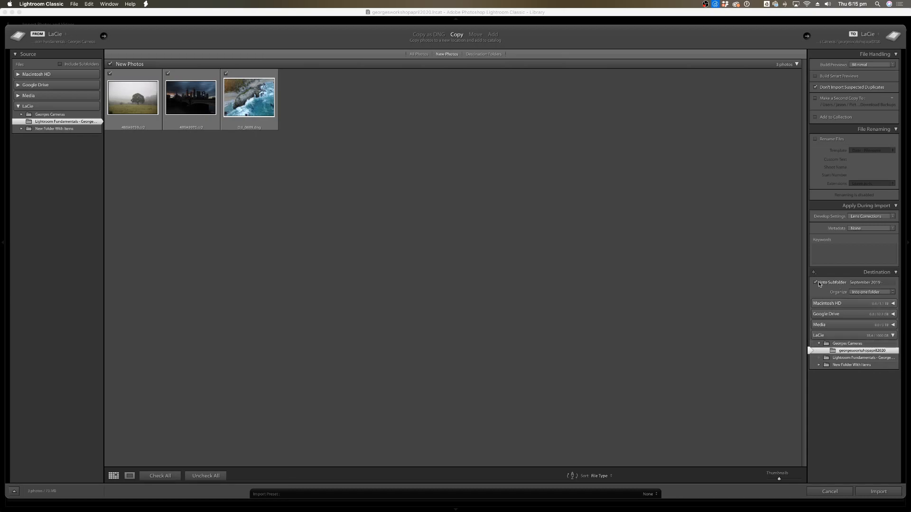
pyautogui.click(886, 284)
pyautogui.write('Images')
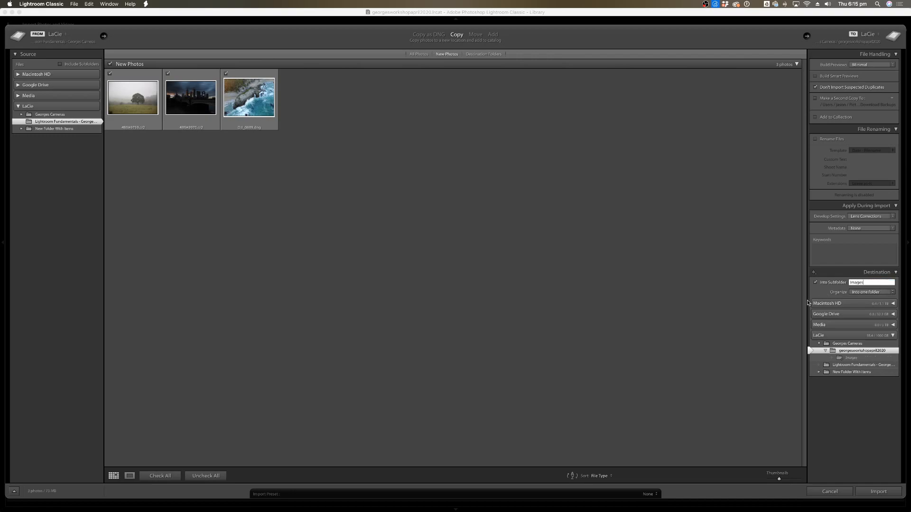
pyautogui.press('Return')
pyautogui.click(892, 292)
pyautogui.click(893, 293)
pyautogui.click(895, 272)
pyautogui.click(896, 273)
pyautogui.click(896, 273)
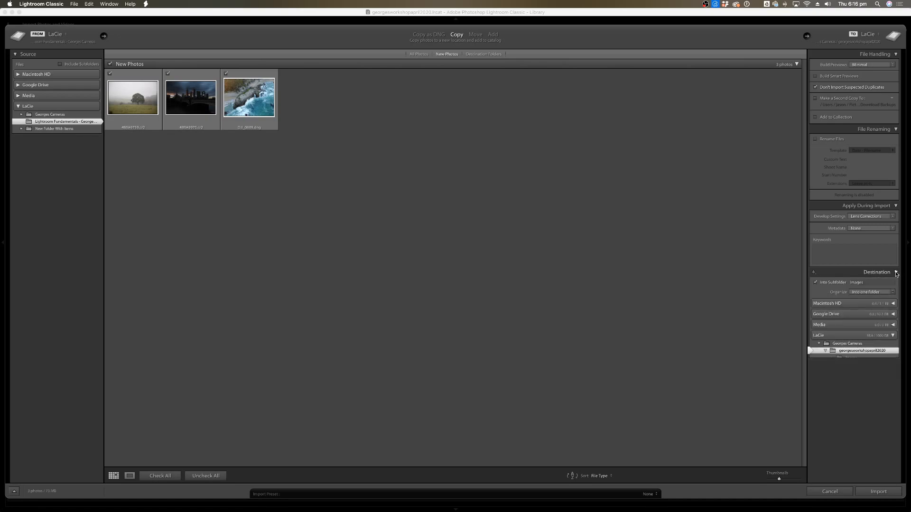
pyautogui.click(896, 273)
pyautogui.click(896, 273)
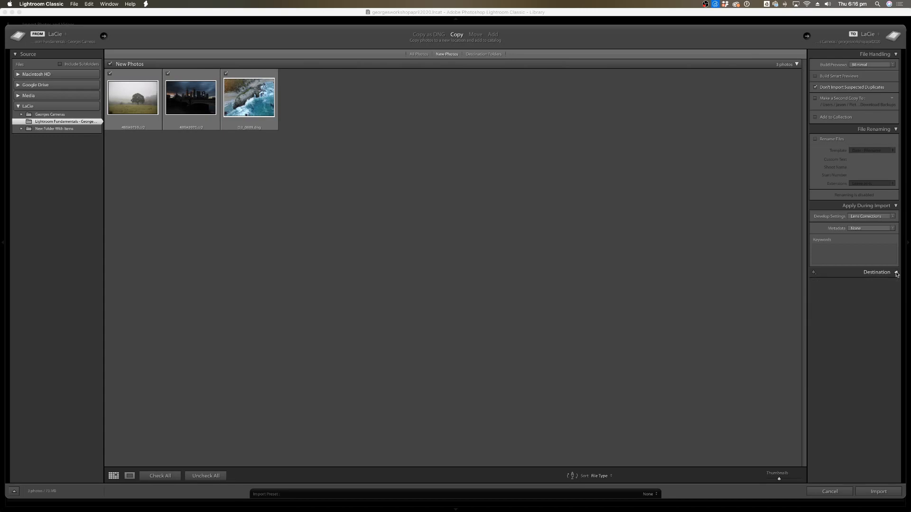
pyautogui.click(896, 273)
pyautogui.click(896, 274)
pyautogui.click(896, 273)
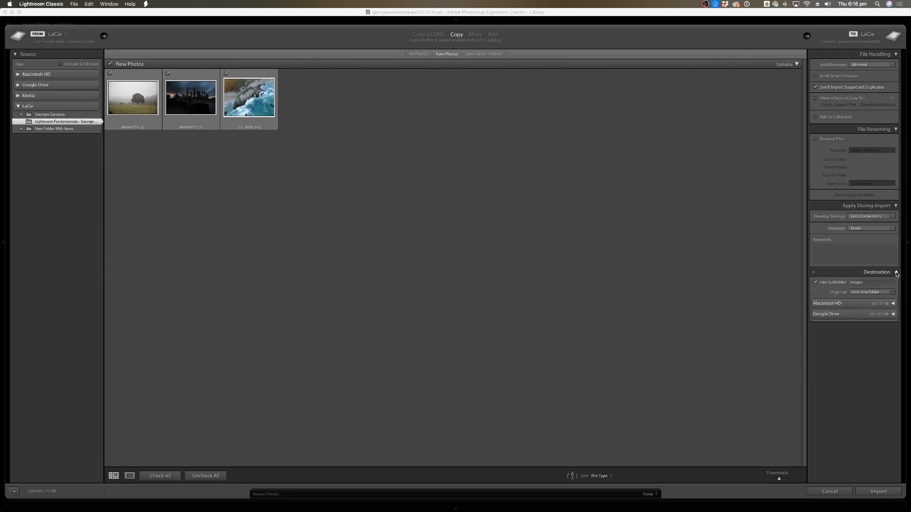
pyautogui.click(896, 274)
pyautogui.click(896, 273)
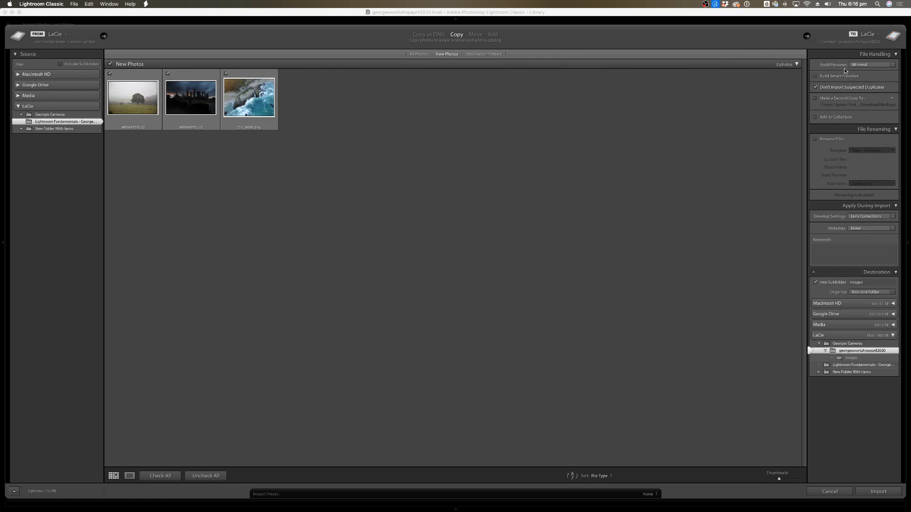
# Set the import to build 1:1 previews and smart previews, and add the photos to a new collection named Georges Cameras.
pyautogui.click(893, 65)
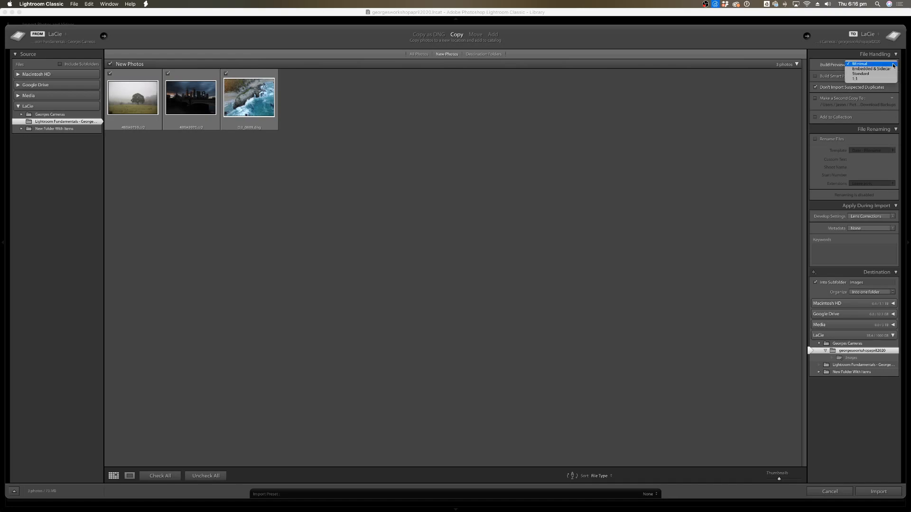
pyautogui.click(861, 79)
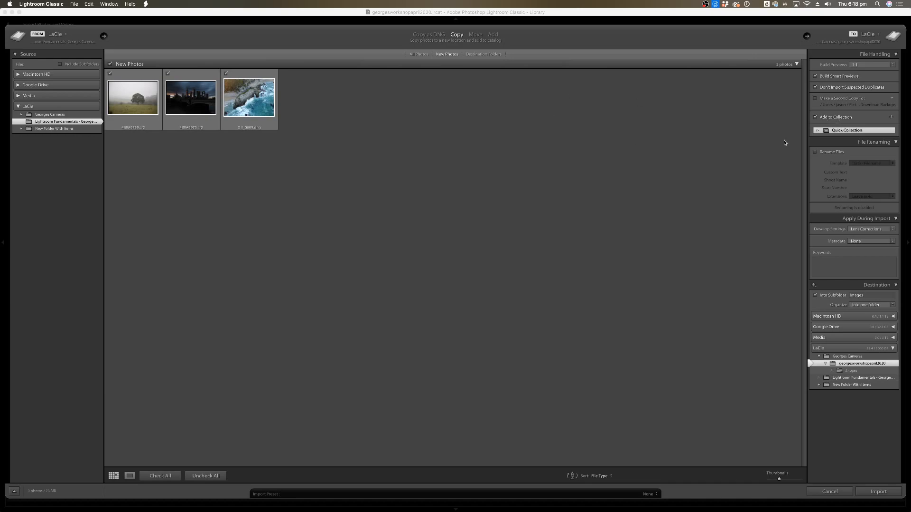
pyautogui.click(891, 116)
pyautogui.write('George')
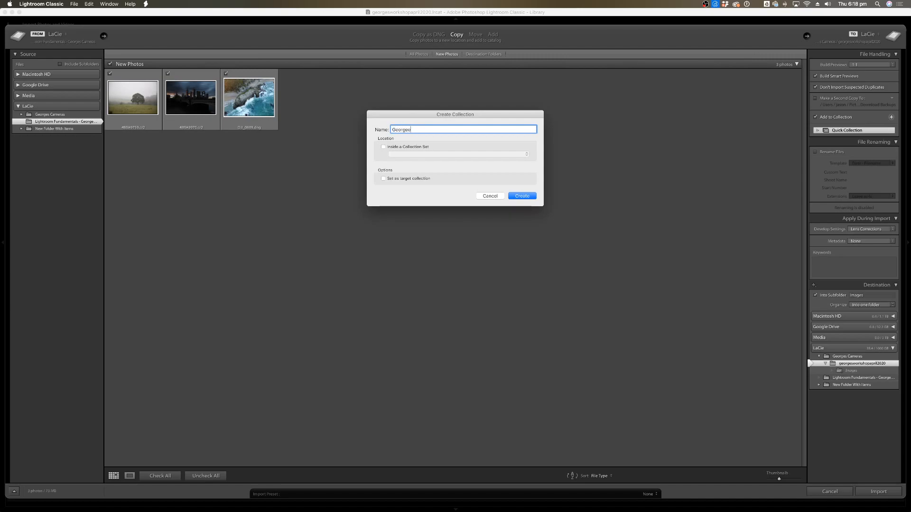
pyautogui.write('s Cameras')
pyautogui.click(522, 196)
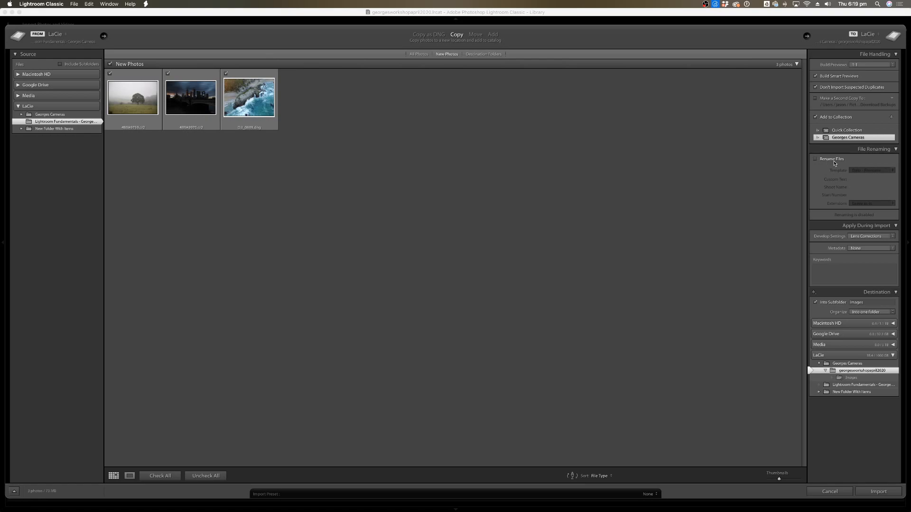
# Set the keywords applied during import to georges, workshop.
pyautogui.click(837, 265)
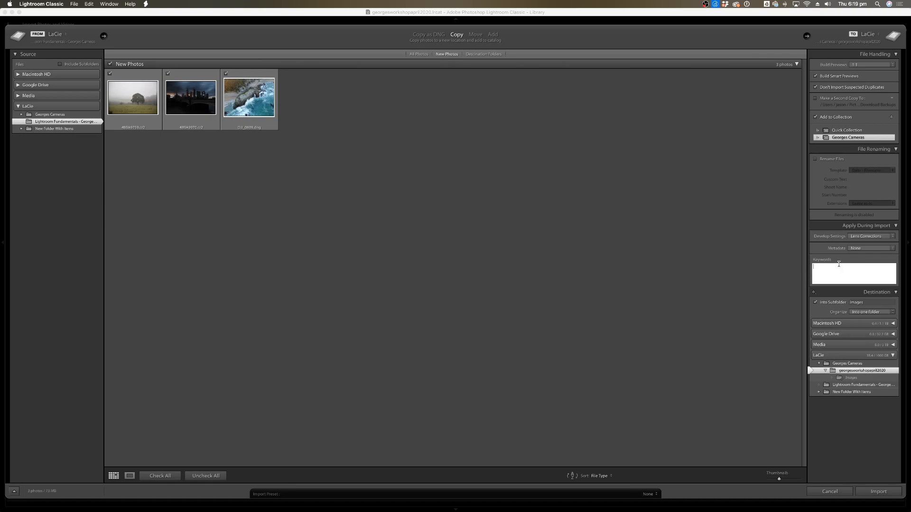
pyautogui.write('georges, workshop')
pyautogui.press('Return')
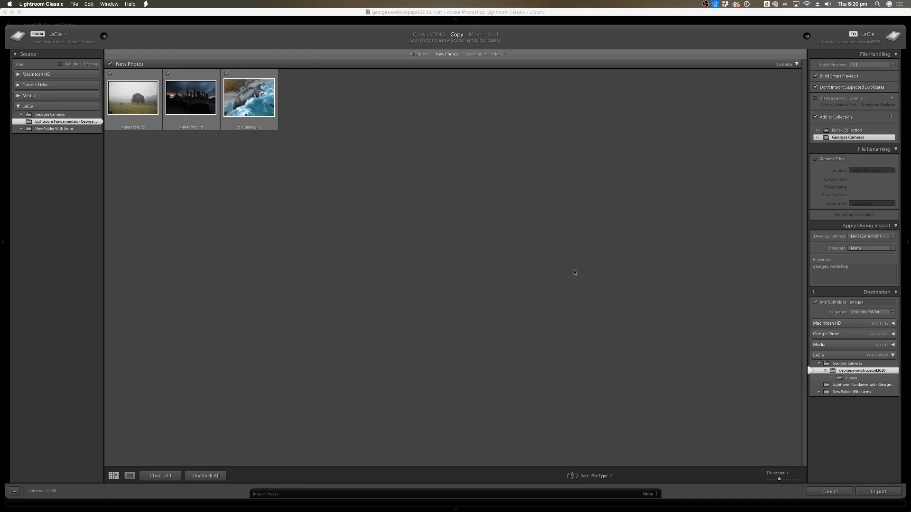
# Import the three photos with address lookup disabled, and enlarge the grid thumbnails so the photos fill the row.
pyautogui.click(876, 491)
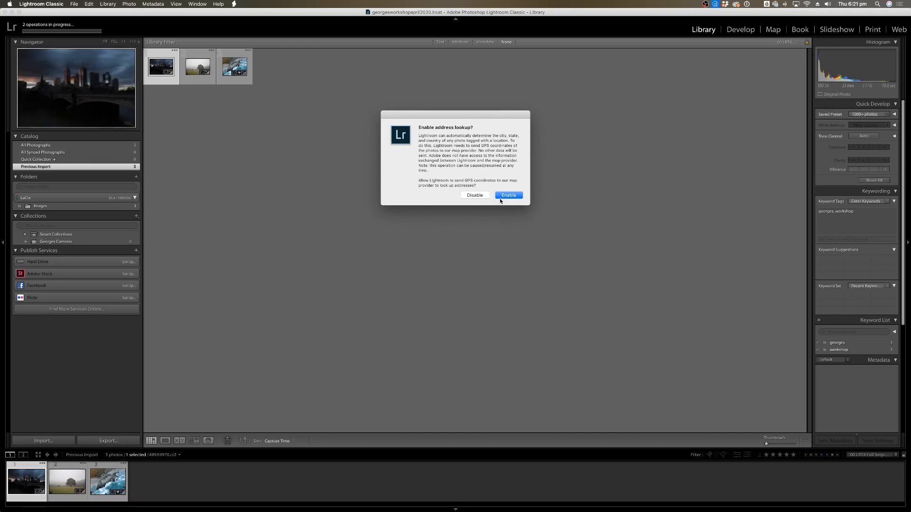
pyautogui.click(483, 195)
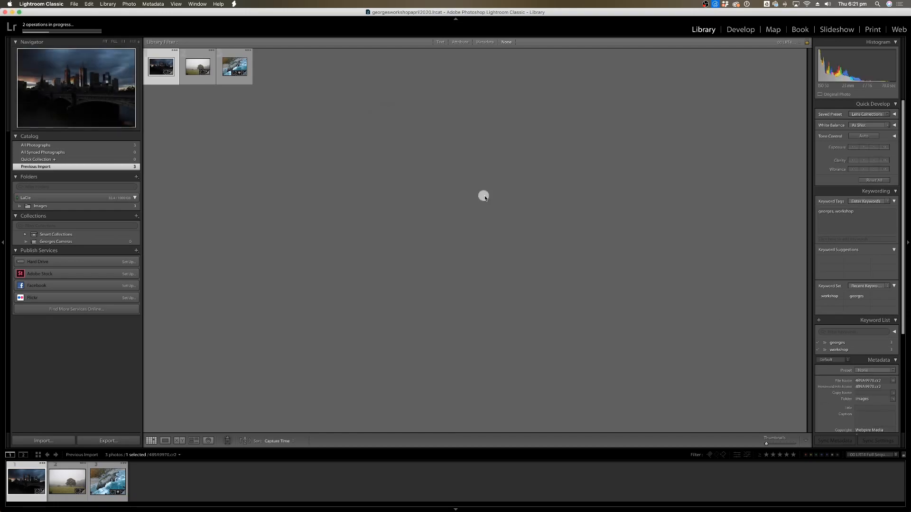
pyautogui.click(31, 26)
pyautogui.click(195, 28)
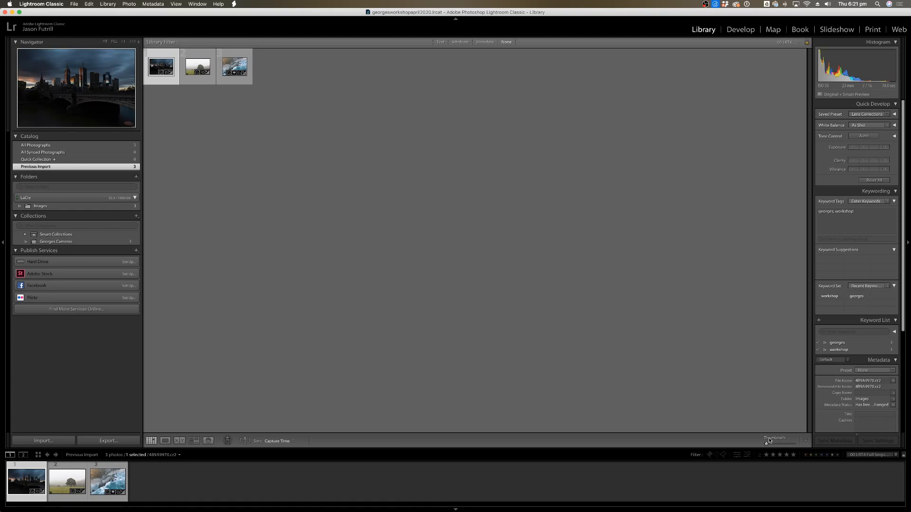
pyautogui.moveTo(767, 445); pyautogui.dragTo(793, 446)
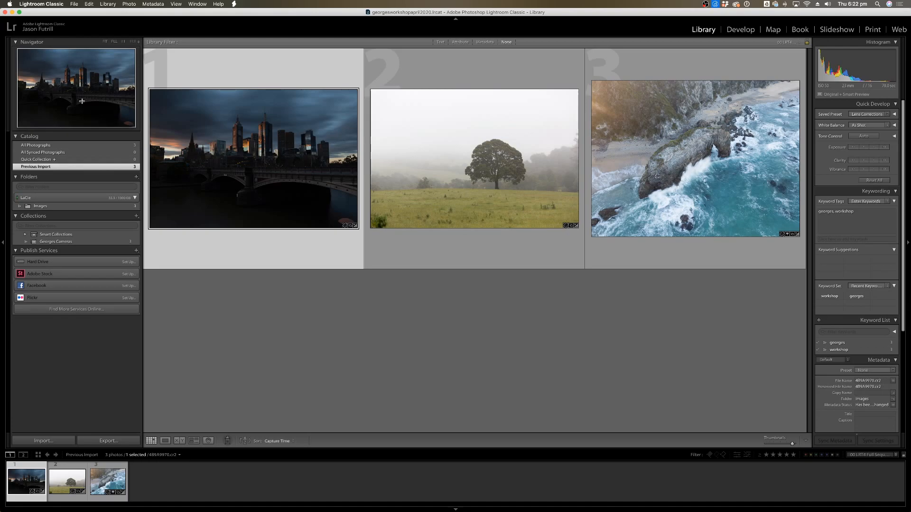
# Collapse and expand the Navigator section several times, leaving it expanded.
pyautogui.click(16, 42)
pyautogui.click(17, 42)
pyautogui.click(17, 42)
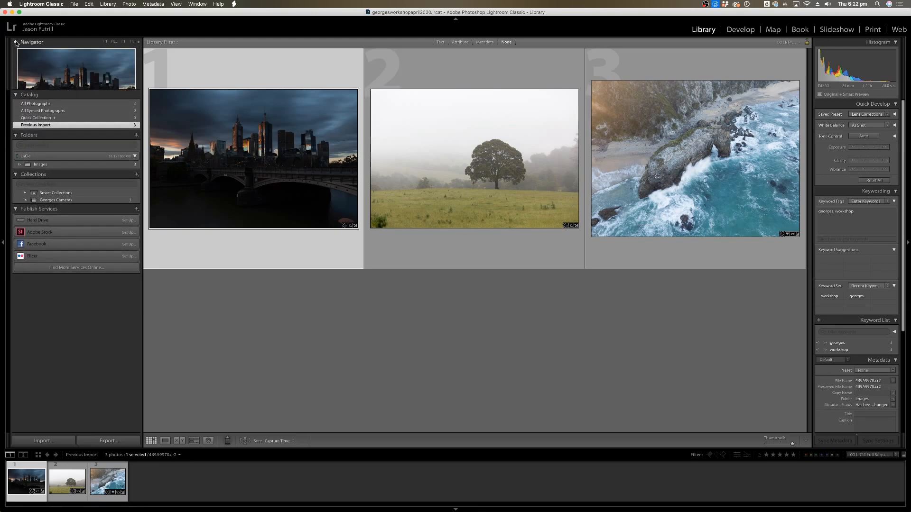
pyautogui.click(17, 42)
pyautogui.click(16, 42)
pyautogui.click(16, 42)
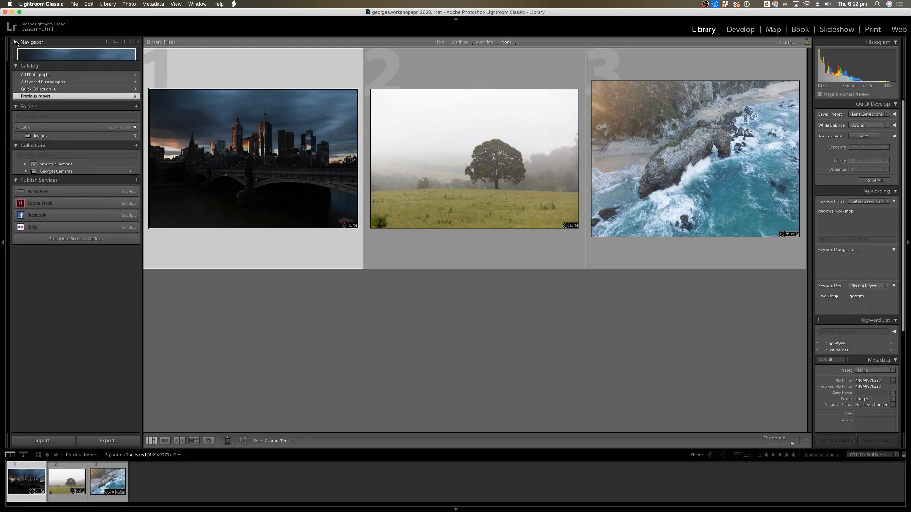
pyautogui.click(16, 42)
pyautogui.click(17, 42)
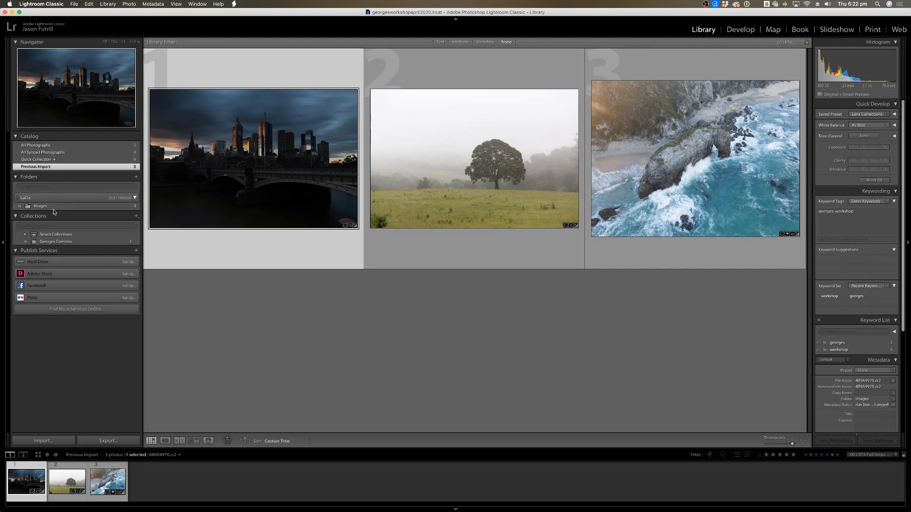
# Collapse and expand the Folders and Collections sections, leaving both expanded.
pyautogui.click(29, 177)
pyautogui.click(31, 178)
pyautogui.click(33, 216)
pyautogui.click(33, 216)
pyautogui.click(34, 216)
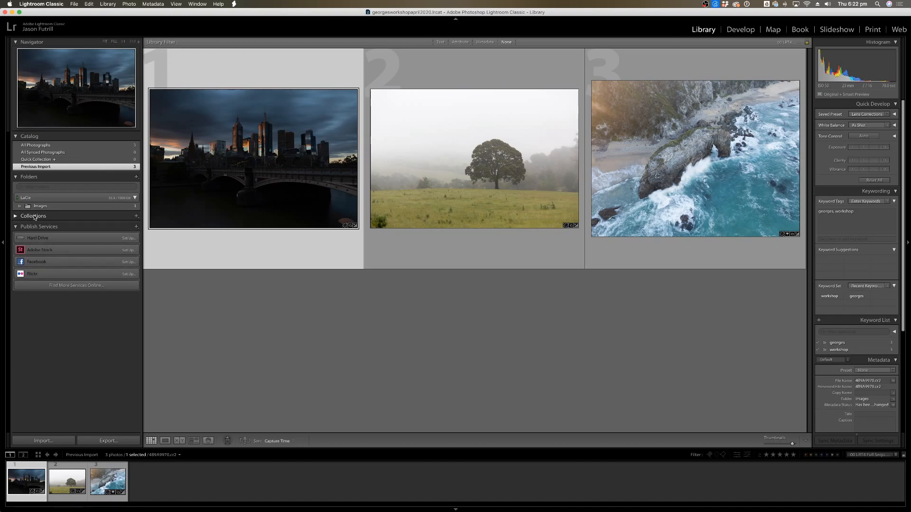
pyautogui.click(34, 217)
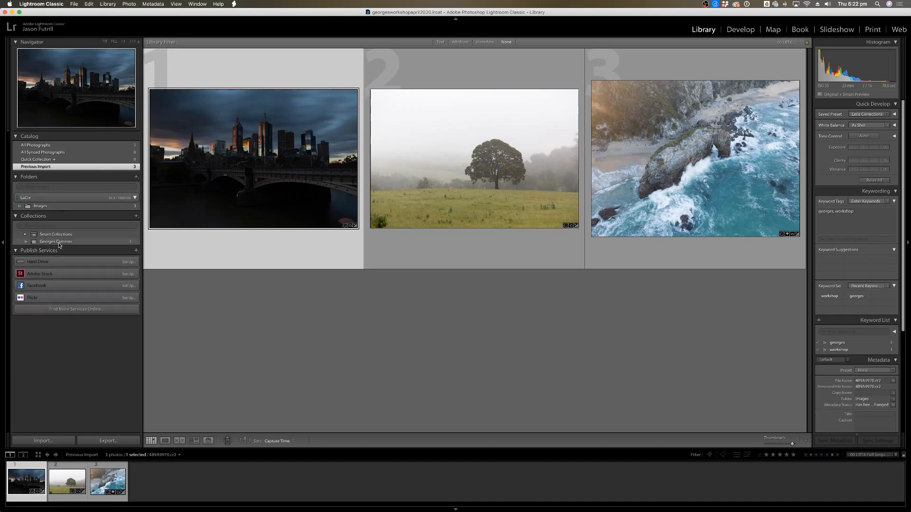
# Open the first photo, the dark city skyline with the bridge, in Loupe view.
pyautogui.click(261, 333)
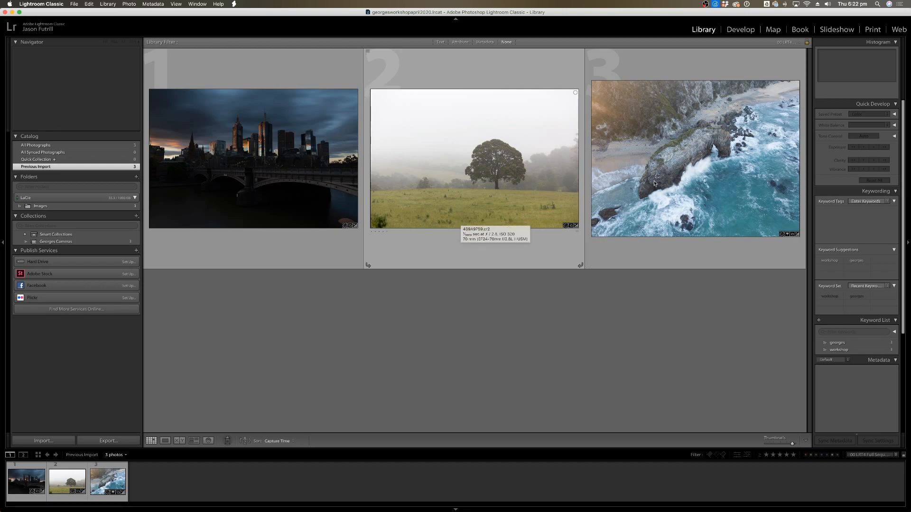
pyautogui.scroll(-2, 843, 243)
pyautogui.scroll(3, 843, 243)
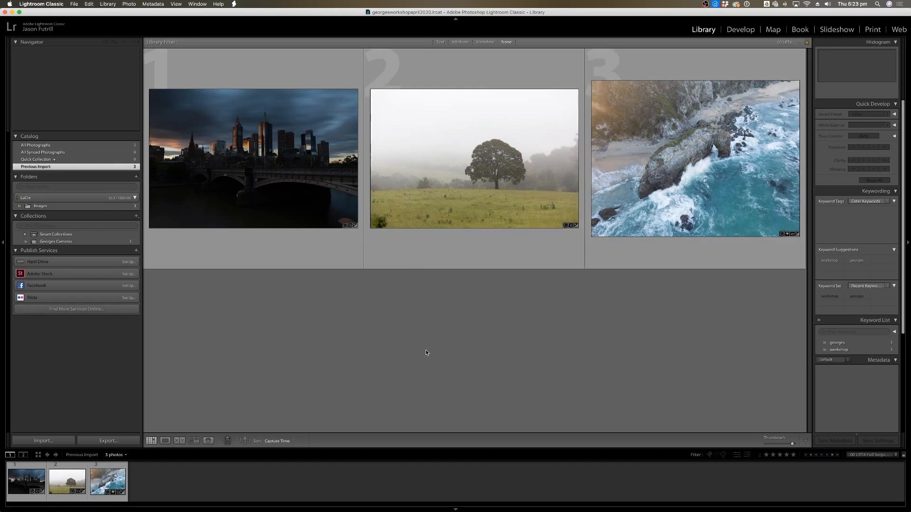
pyautogui.click(284, 159)
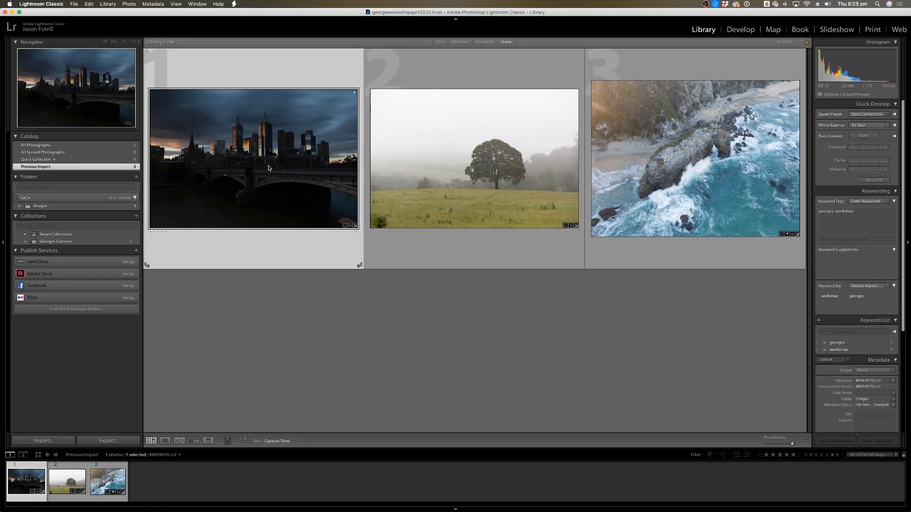
pyautogui.doubleClick(268, 167)
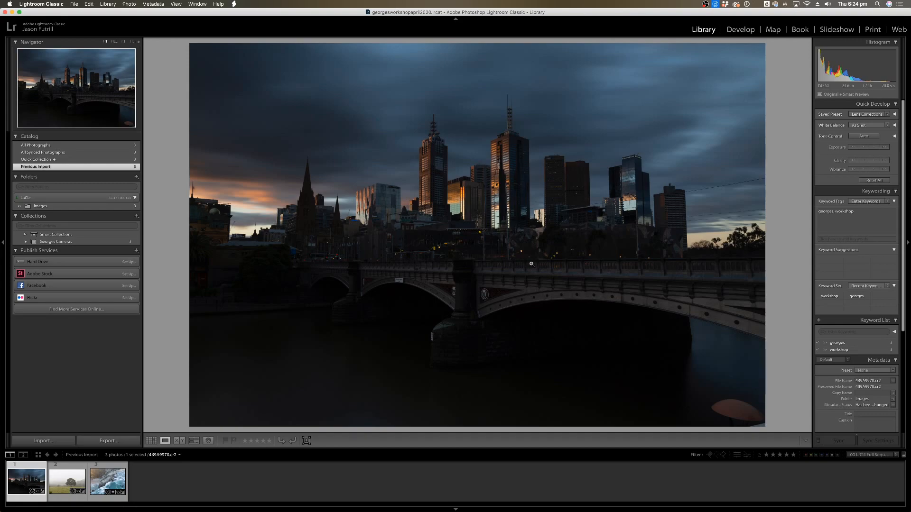
# Set the skyline photo's color label to Red, check the assigned label, and return to Grid view.
pyautogui.rightClick(387, 241)
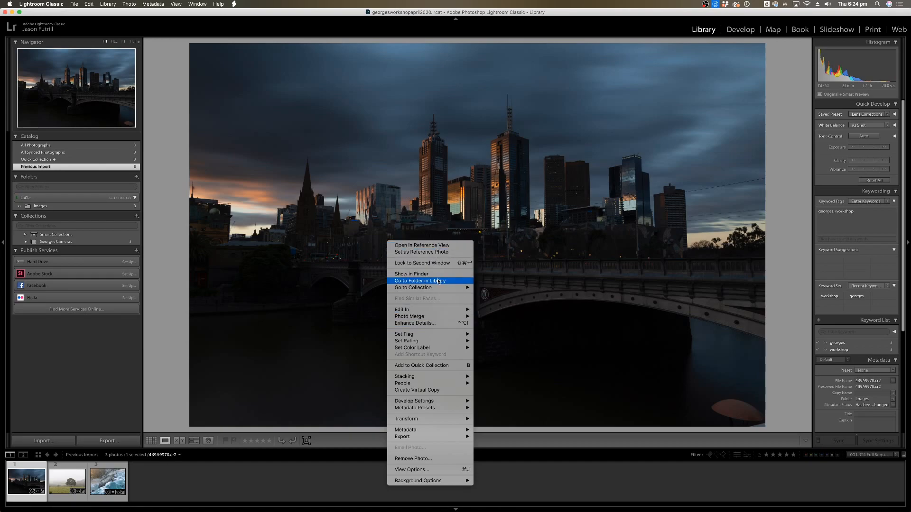
pyautogui.moveTo(434, 335)
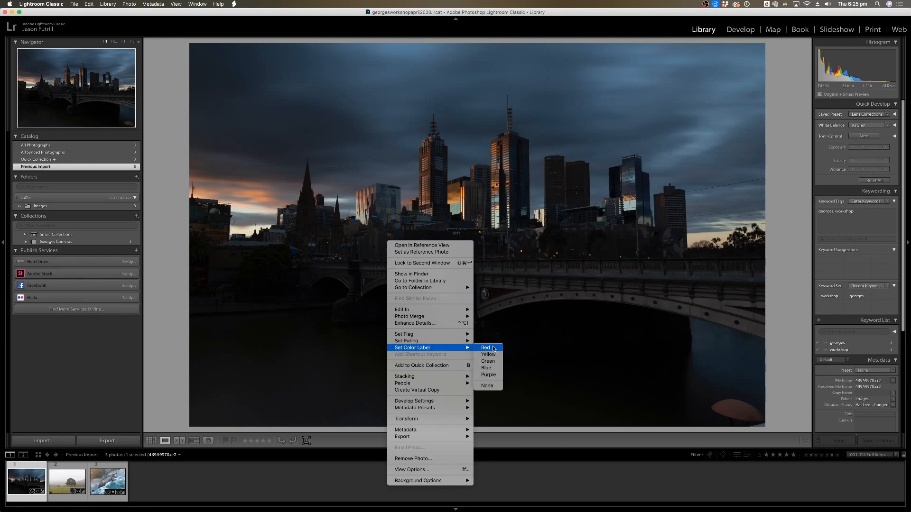
pyautogui.click(493, 348)
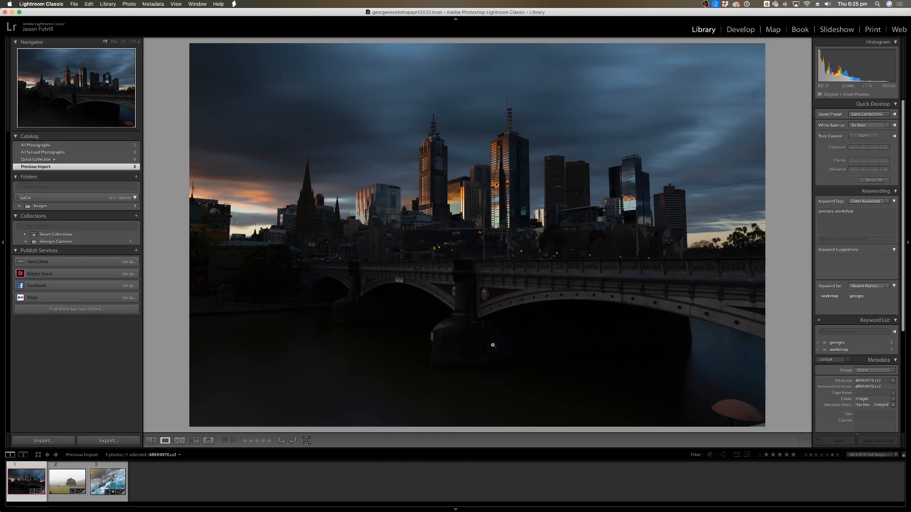
pyautogui.rightClick(490, 306)
pyautogui.moveTo(545, 371)
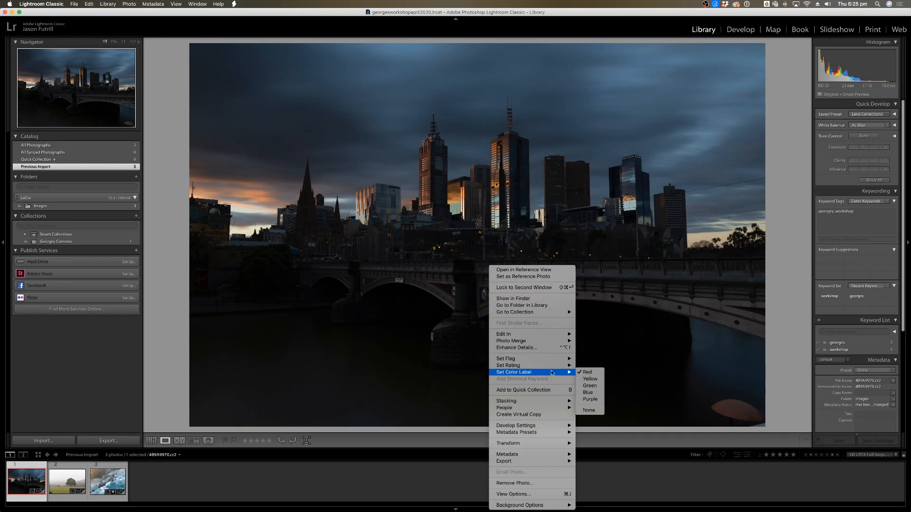
pyautogui.click(799, 382)
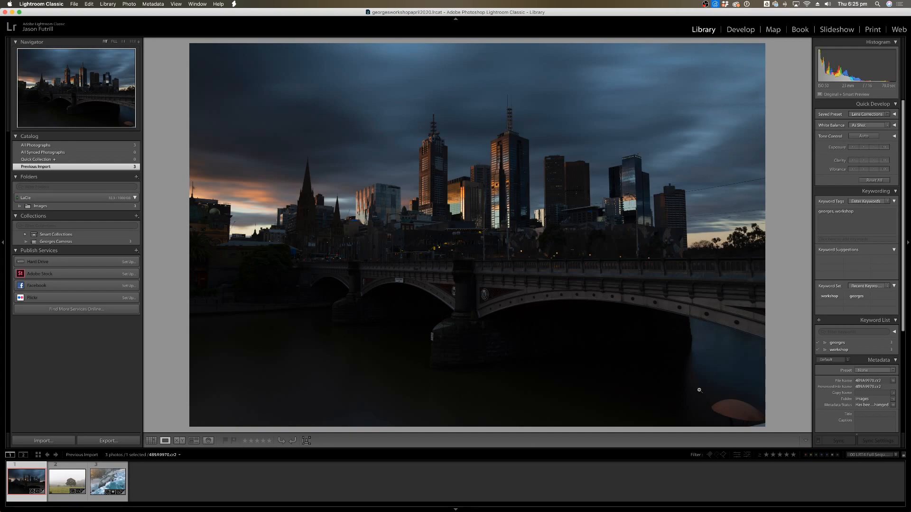
pyautogui.press('g')
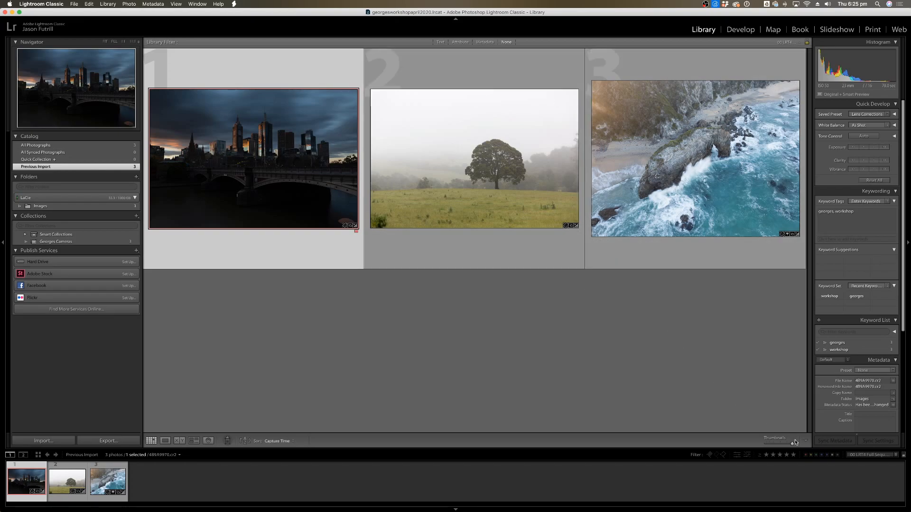
# Filter the photos by the red color label and clear the filter again.
pyautogui.moveTo(791, 444)
pyautogui.mouseDown()
pyautogui.moveTo(778, 444)
pyautogui.moveTo(792, 447)
pyautogui.mouseUp()
pyautogui.click(806, 457)
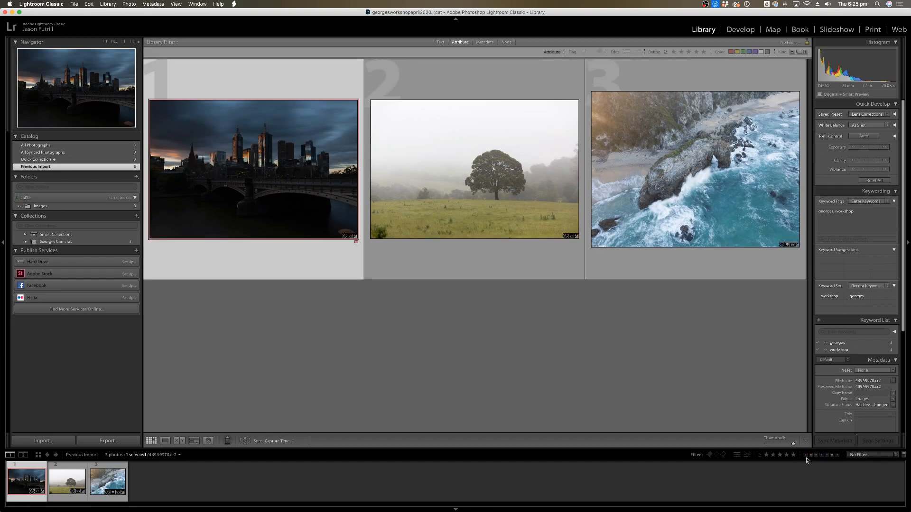
pyautogui.click(805, 454)
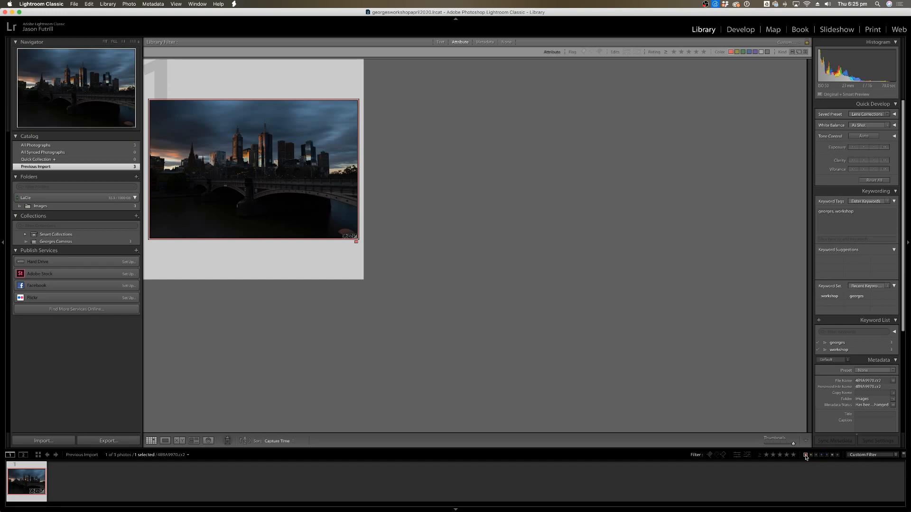
pyautogui.click(805, 456)
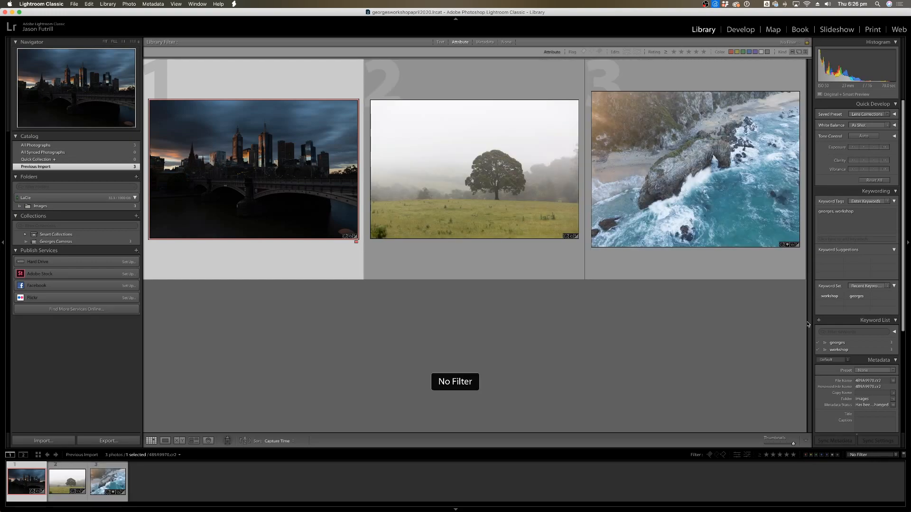
# Remove the skyline photo's red color label, and try a one-star rating on it before clearing the rating.
pyautogui.rightClick(321, 261)
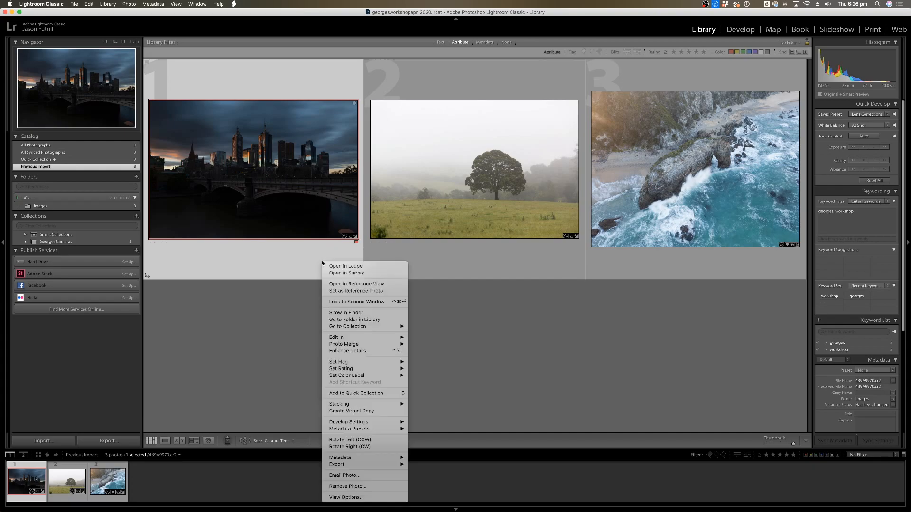
pyautogui.click(421, 376)
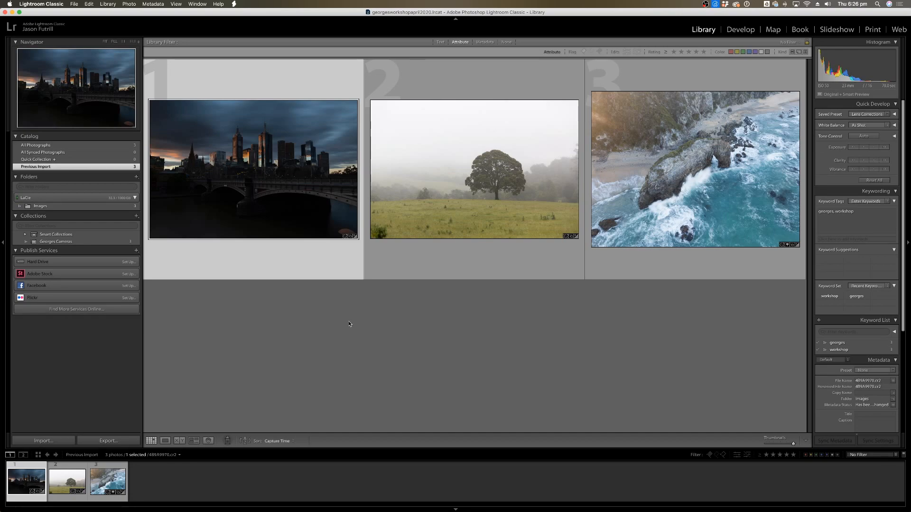
pyautogui.press('1')
pyautogui.press('0')
# Rate the foggy tree photo one star and make the grid thumbnails slightly smaller.
pyautogui.click(445, 219)
pyautogui.press('1')
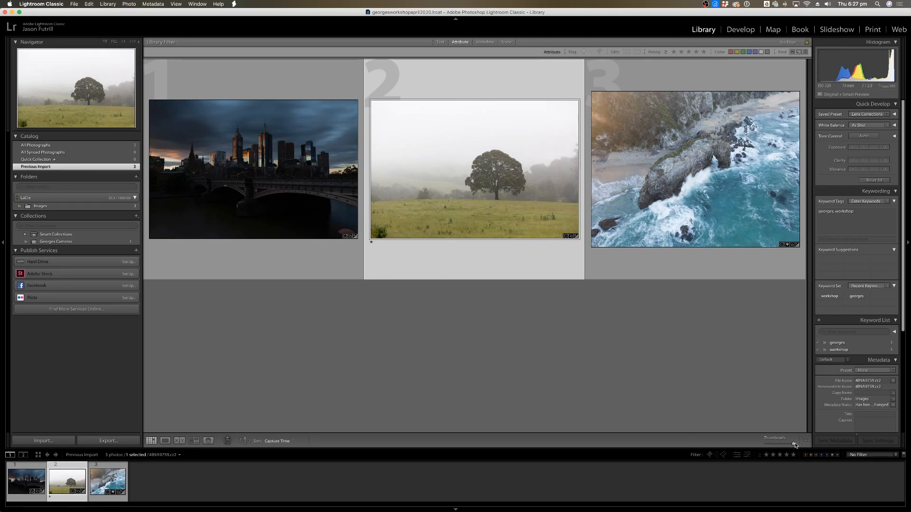
pyautogui.moveTo(793, 444)
pyautogui.mouseDown()
pyautogui.moveTo(782, 443)
pyautogui.moveTo(800, 444)
pyautogui.moveTo(791, 443)
pyautogui.mouseUp()
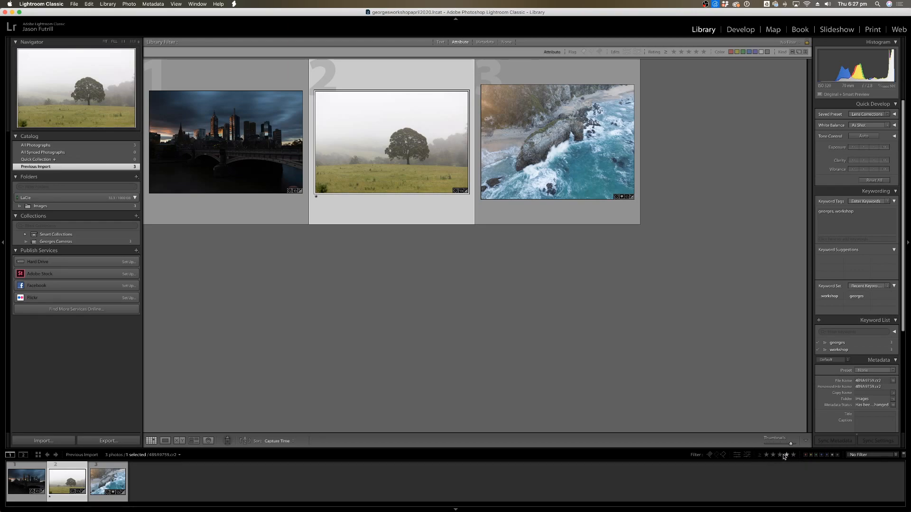
# Filter the photos by one star and higher and by two stars and higher, and clear the rating filter.
pyautogui.click(766, 456)
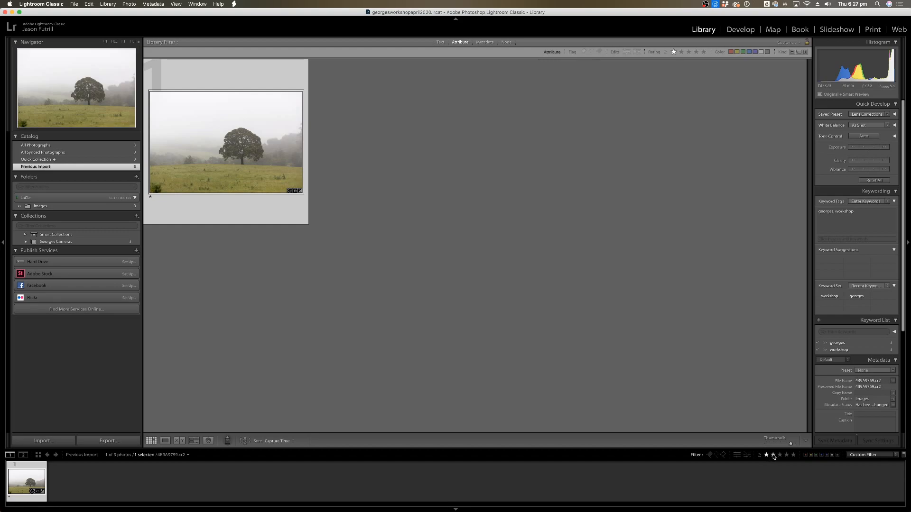
pyautogui.click(773, 455)
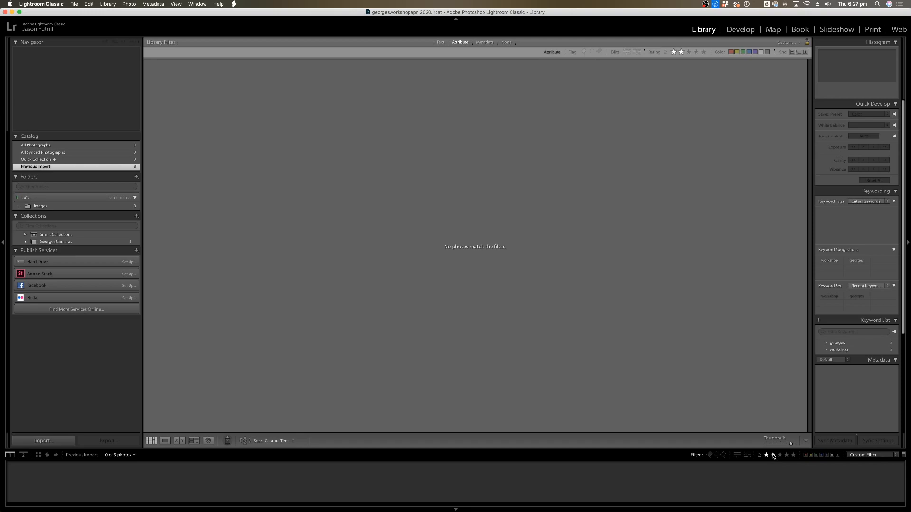
pyautogui.click(773, 455)
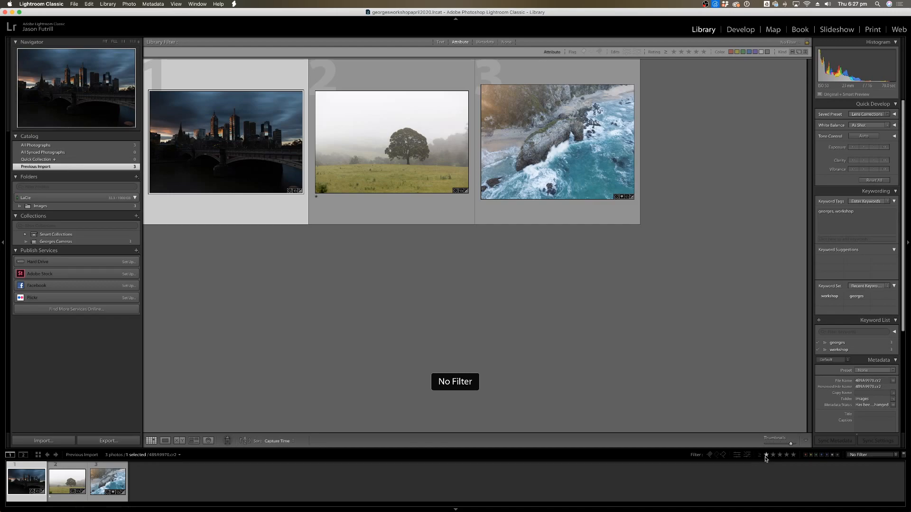
pyautogui.click(766, 456)
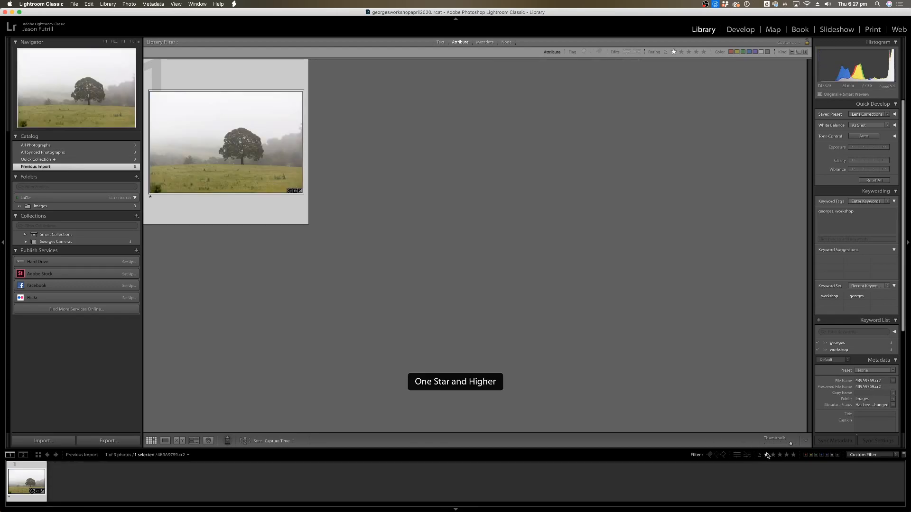
pyautogui.click(767, 457)
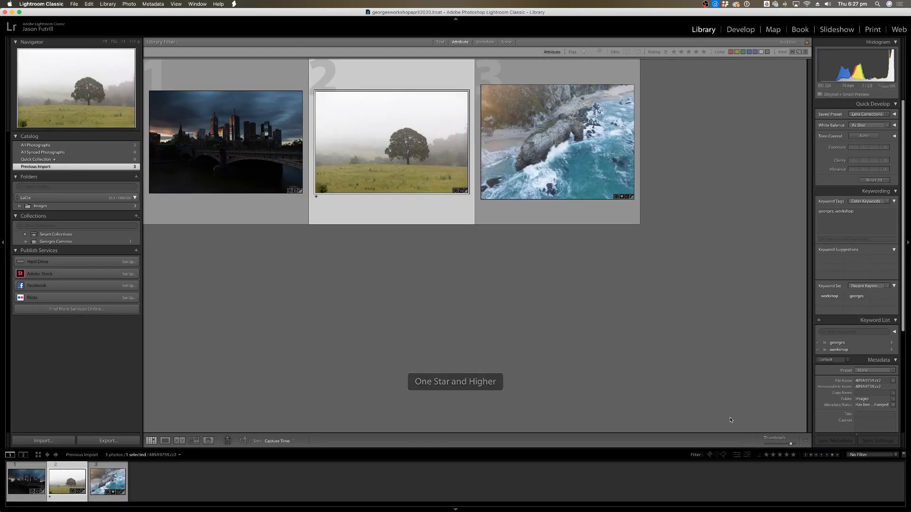
# Rate the aerial coastline photo four stars and filter the photos to four stars and higher.
pyautogui.click(579, 181)
pyautogui.press('4')
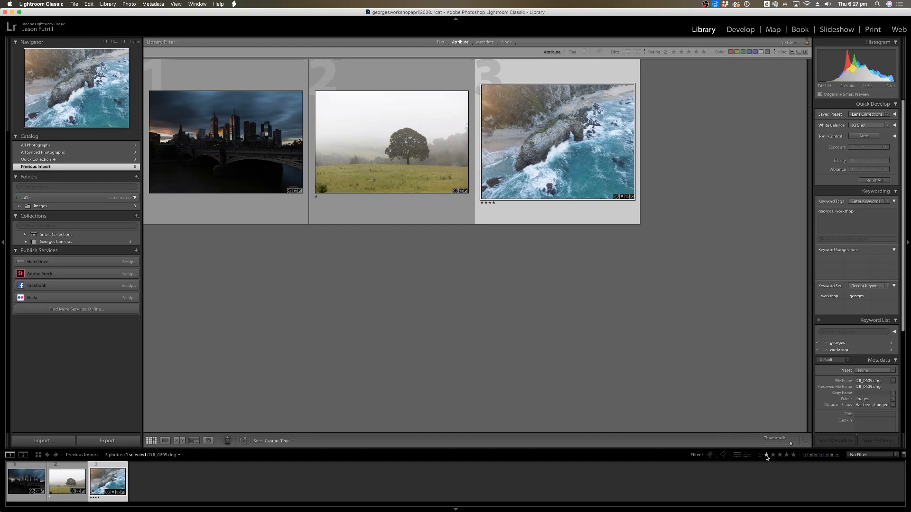
pyautogui.click(786, 455)
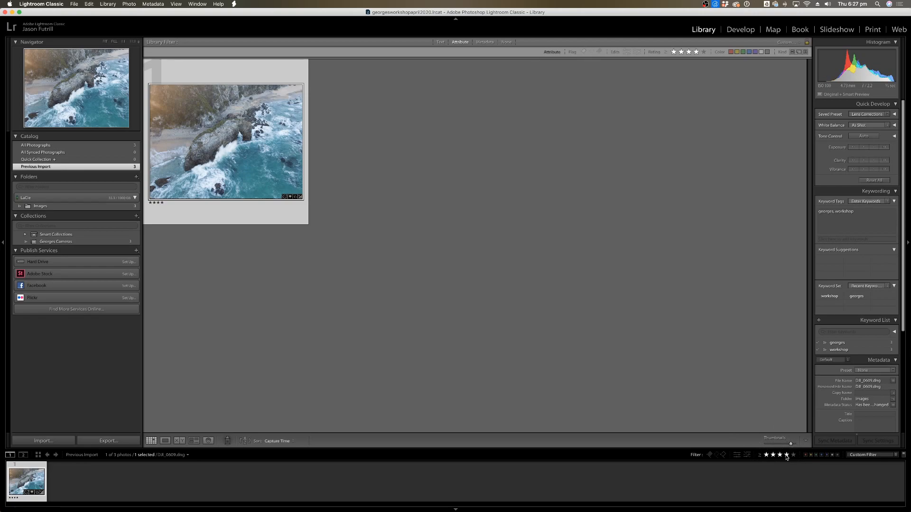
# Toggle the four-stars-and-higher filter and leave it off to show all photos.
pyautogui.click(786, 455)
pyautogui.click(786, 455)
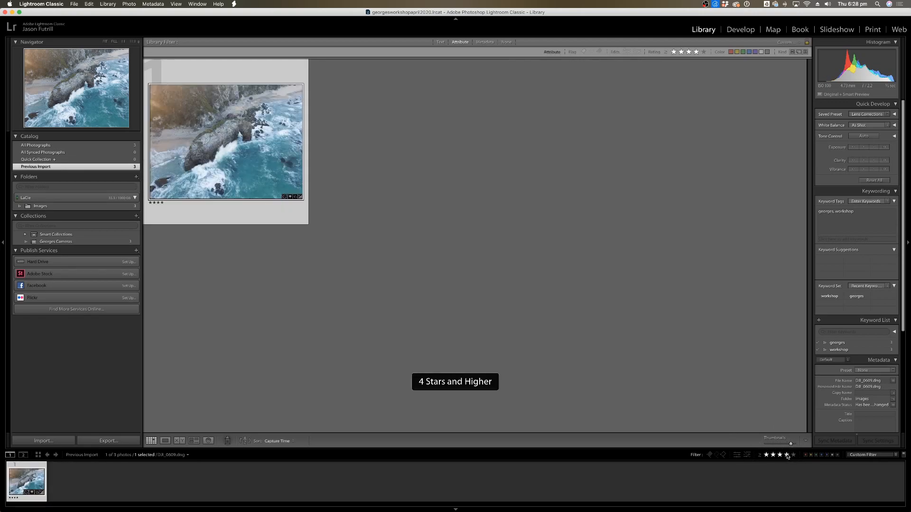
pyautogui.click(786, 456)
pyautogui.click(786, 455)
pyautogui.click(786, 455)
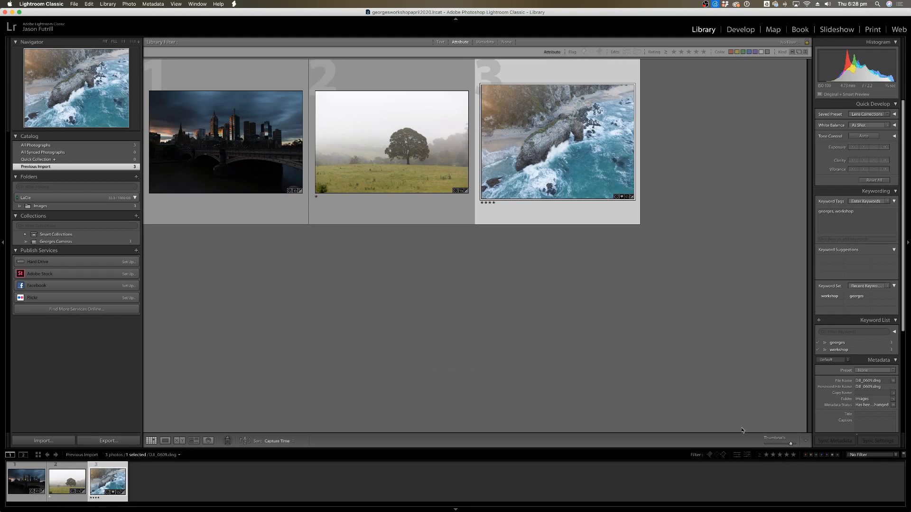
# Filter the photos by two stars and change the rating comparison to "Rating is equal to".
pyautogui.click(773, 454)
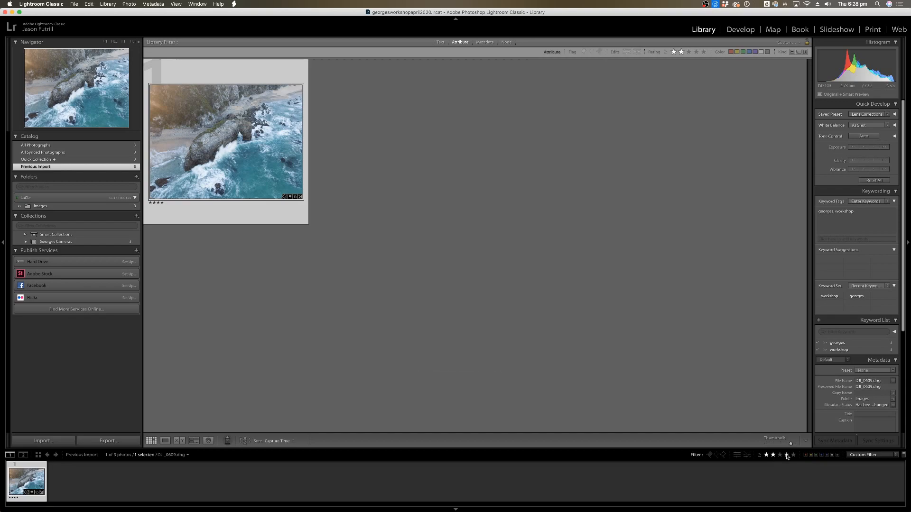
pyautogui.click(759, 455)
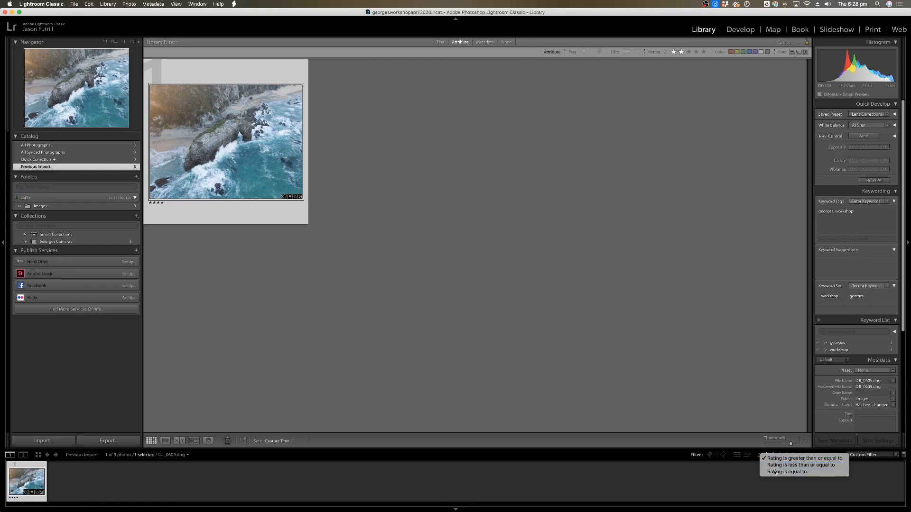
pyautogui.click(774, 472)
pyautogui.click(760, 455)
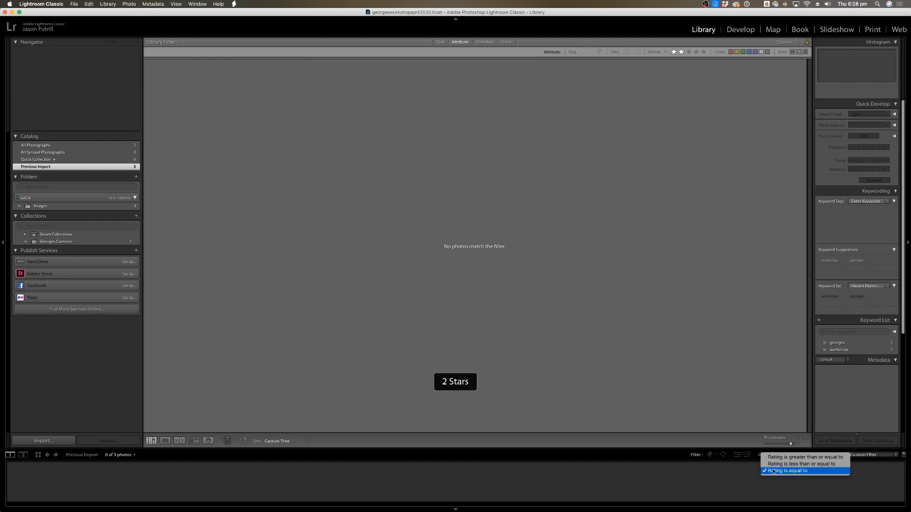
pyautogui.click(760, 447)
pyautogui.click(759, 454)
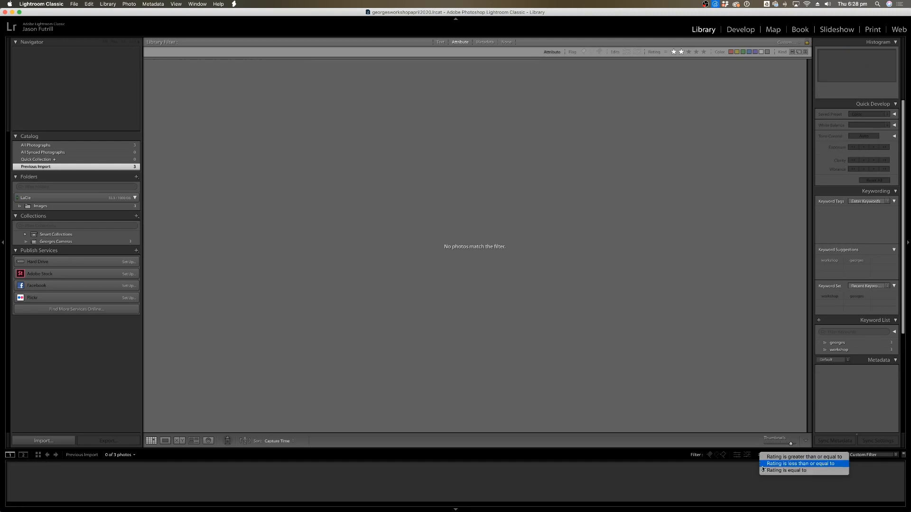
pyautogui.click(756, 446)
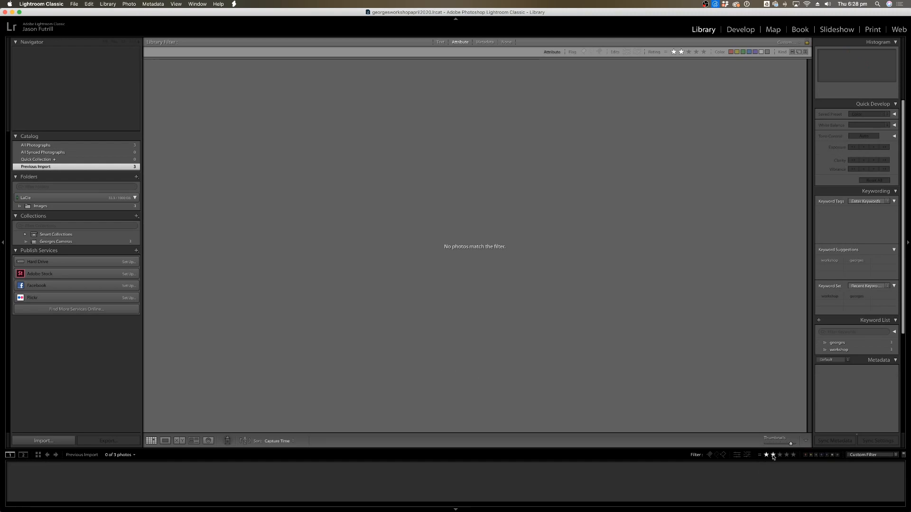
# Clear the two-star filter, and filter the photos to exactly four stars before clearing that too.
pyautogui.click(773, 455)
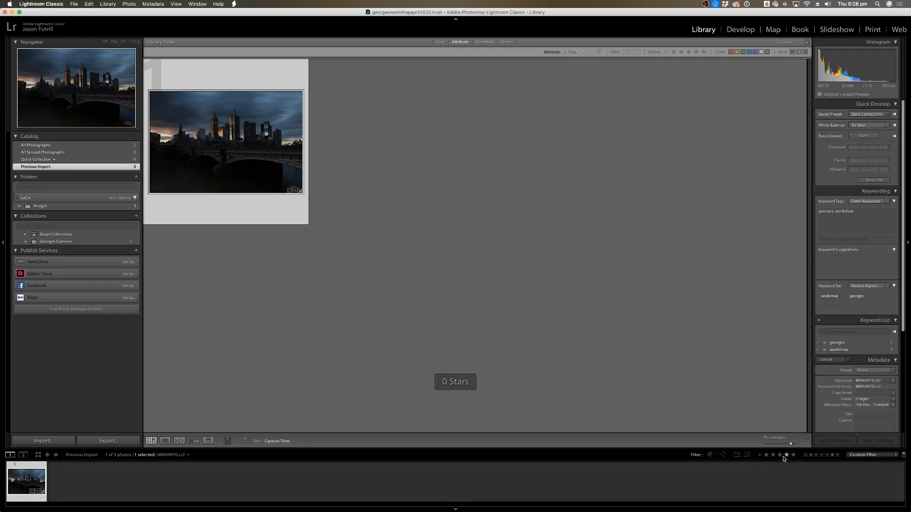
pyautogui.click(785, 456)
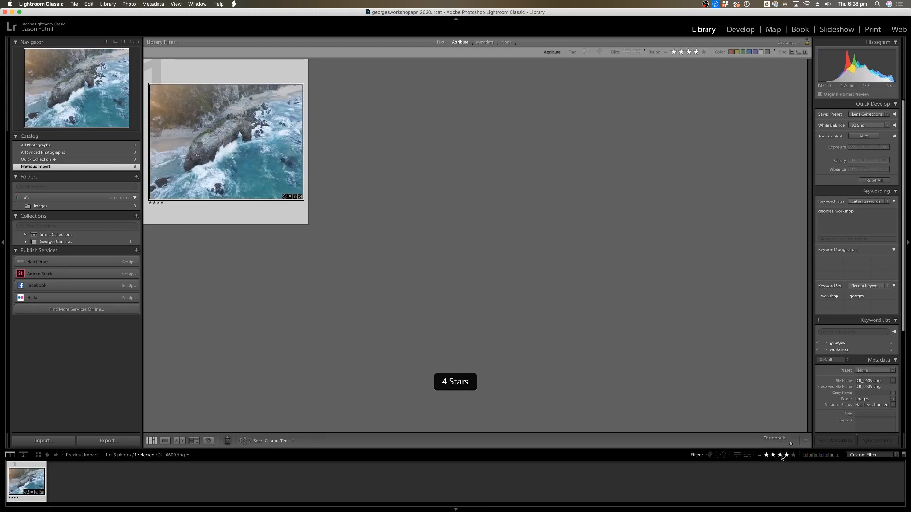
pyautogui.click(766, 455)
pyautogui.click(766, 454)
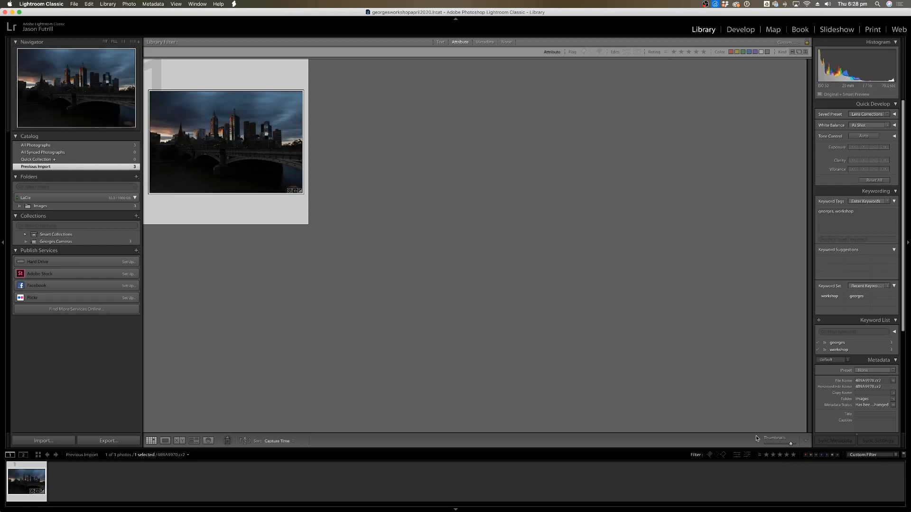
# Set the filter comparison back to "Rating is greater than or equal to" and deselect the skyline photo.
pyautogui.click(759, 455)
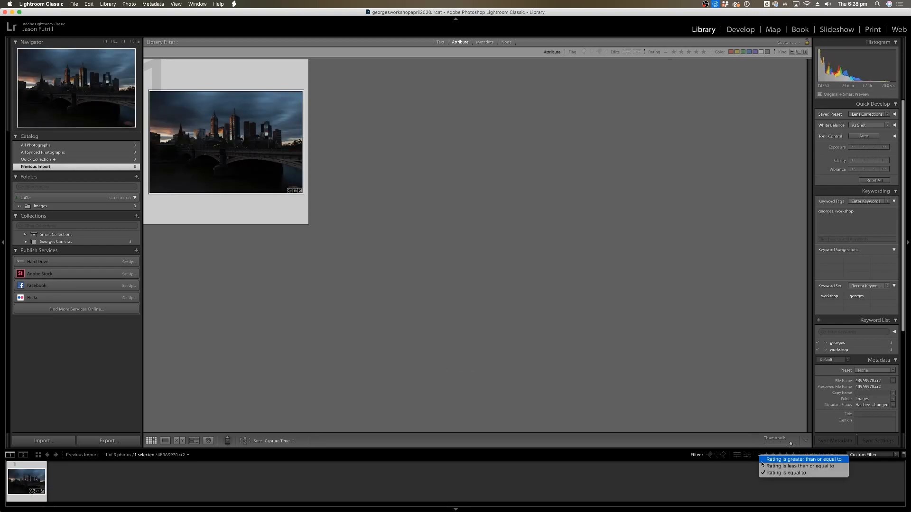
pyautogui.click(769, 460)
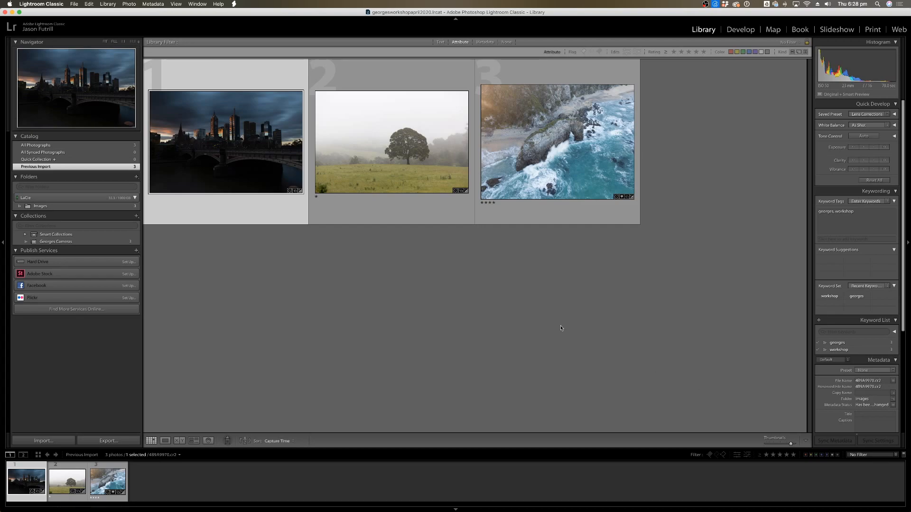
pyautogui.click(596, 362)
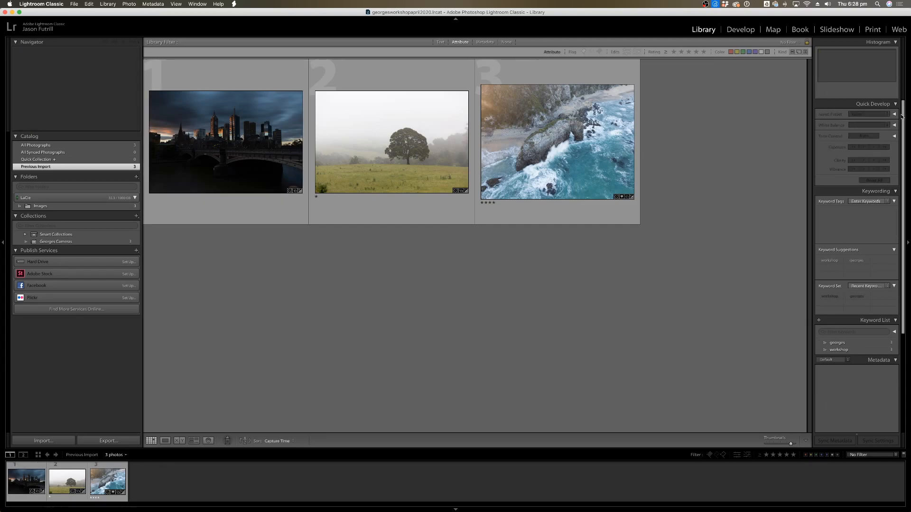
# Collapse the Histogram section and expand it again.
pyautogui.scroll(-2, 901, 116)
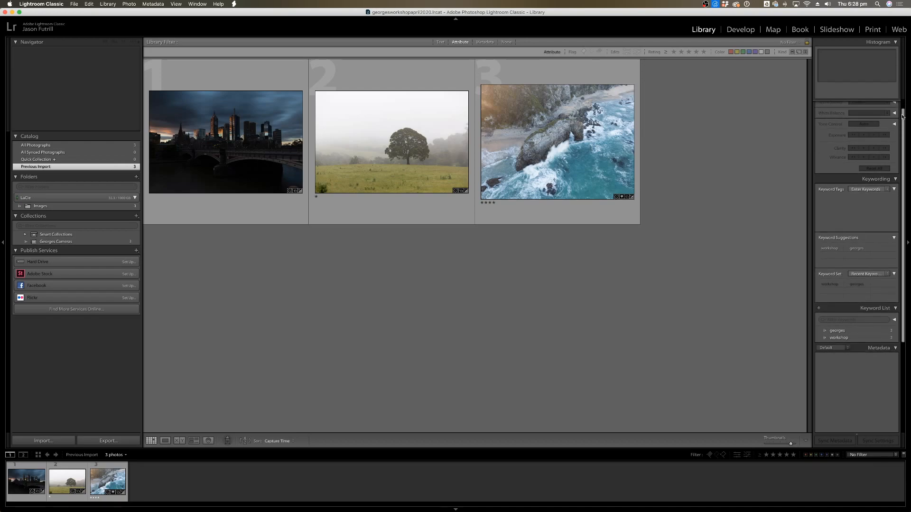
pyautogui.click(896, 43)
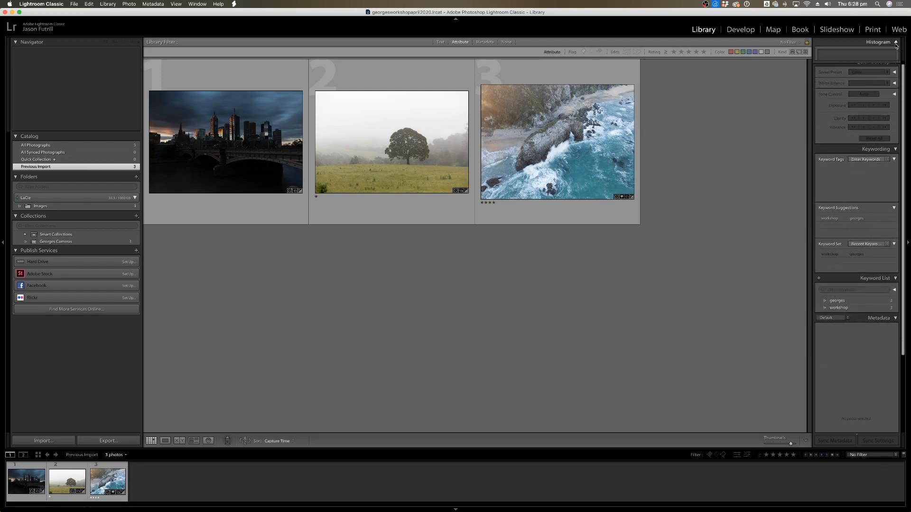
pyautogui.click(896, 43)
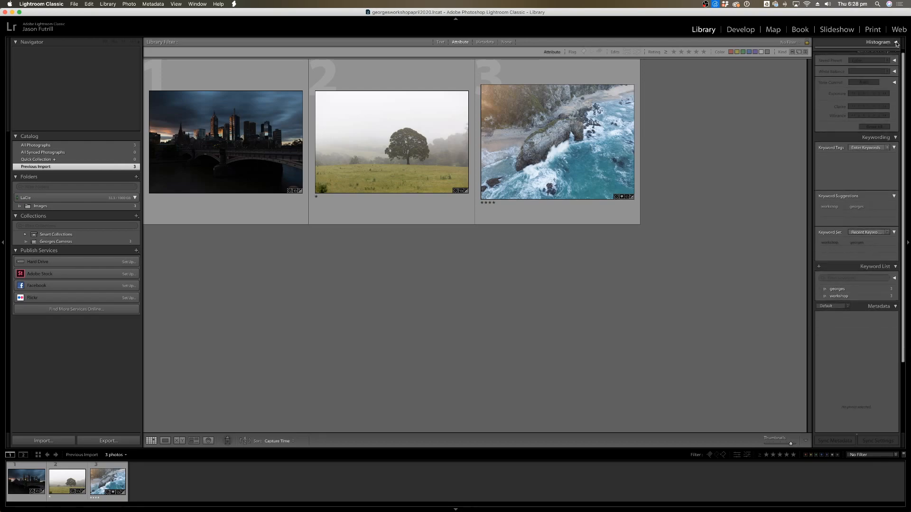
pyautogui.click(896, 44)
# Open the aerial coastline photo in Loupe view, add the keyword "horse" to it, and return to the grid.
pyautogui.scroll(-3, 901, 126)
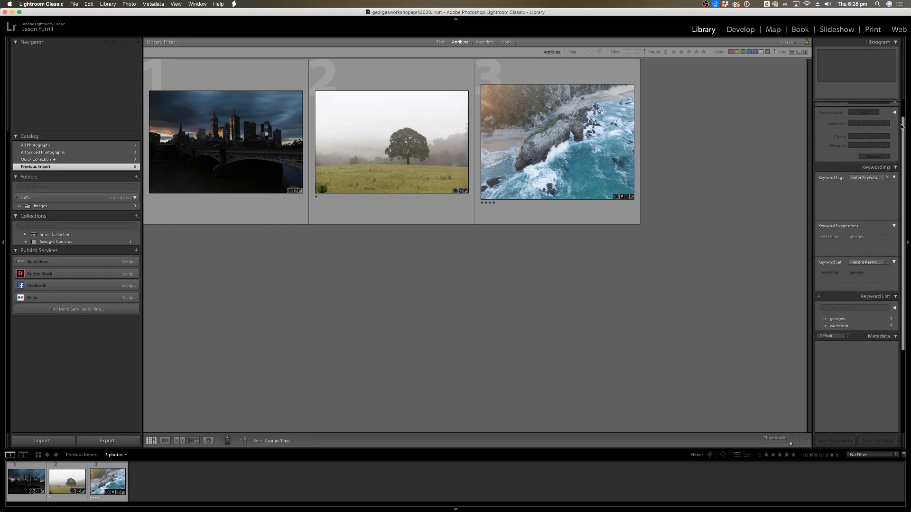
pyautogui.scroll(-5, 901, 126)
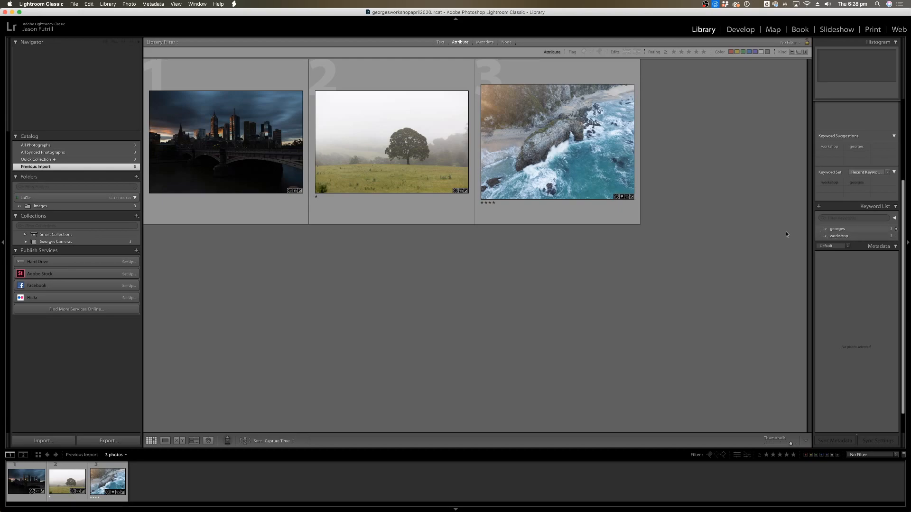
pyautogui.doubleClick(544, 164)
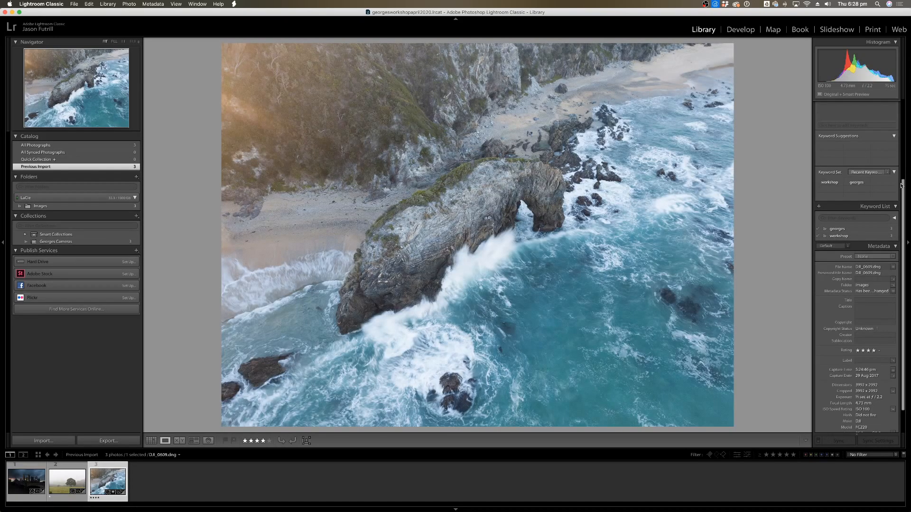
pyautogui.scroll(3, 863, 189)
pyautogui.click(868, 159)
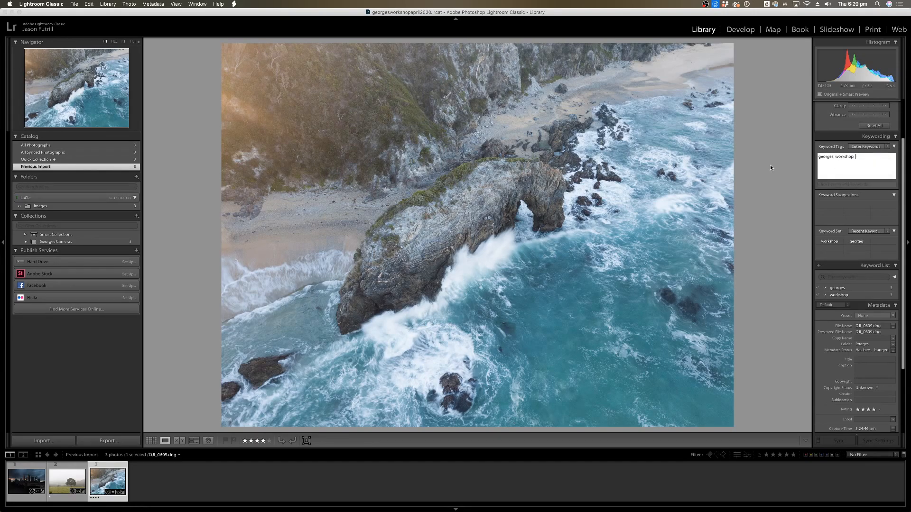
pyautogui.write(', horse')
pyautogui.press('Return')
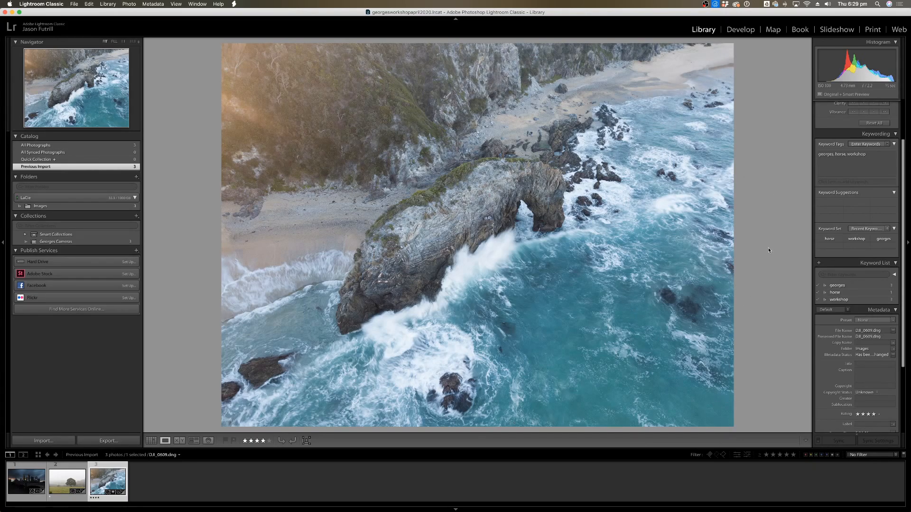
pyautogui.press('g')
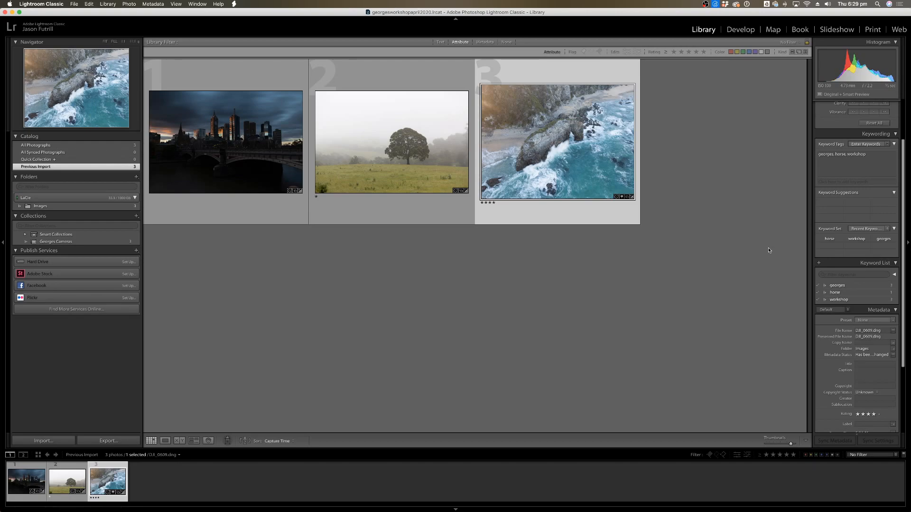
# Repeatedly collapse and expand the Keyword List, leaving it expanded.
pyautogui.click(830, 156)
pyautogui.scroll(-2, 891, 278)
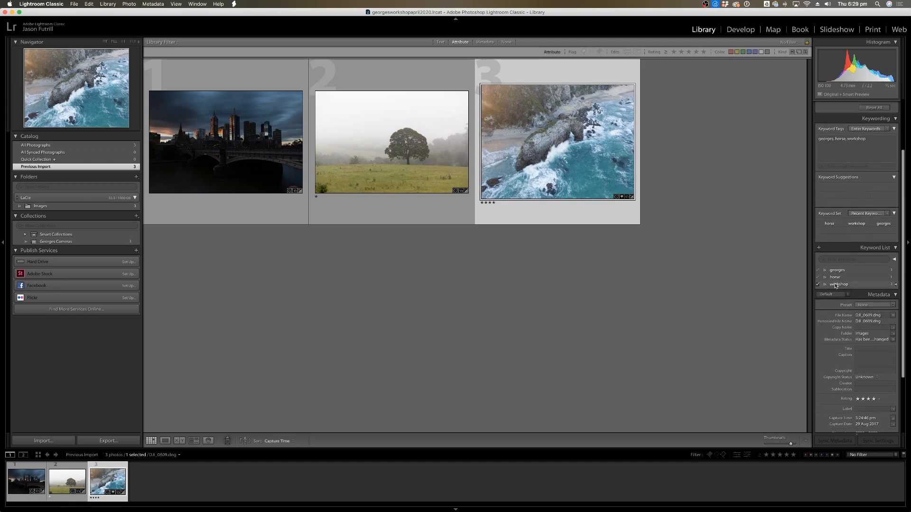
pyautogui.click(894, 248)
pyautogui.click(894, 248)
pyautogui.click(895, 248)
pyautogui.click(895, 248)
pyautogui.click(895, 249)
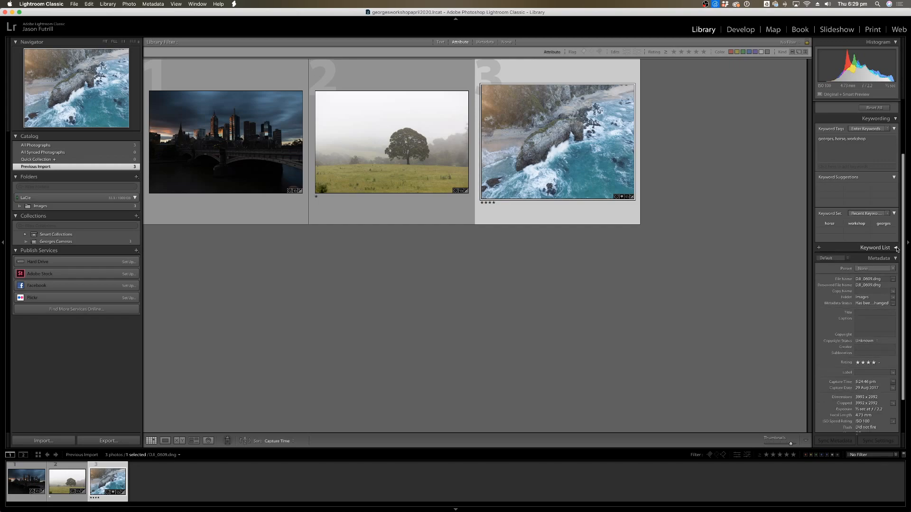
pyautogui.click(895, 249)
pyautogui.click(896, 249)
pyautogui.click(895, 248)
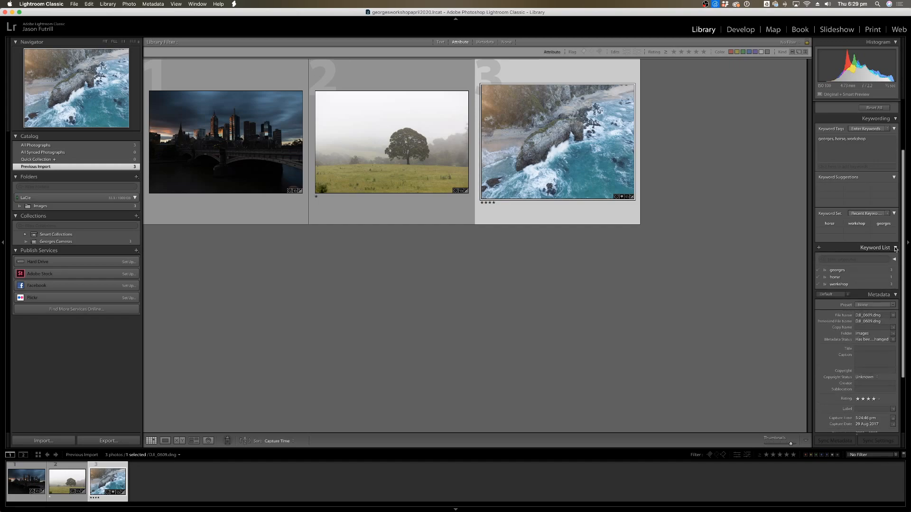
pyautogui.click(895, 249)
pyautogui.click(895, 249)
pyautogui.click(895, 248)
pyautogui.click(895, 248)
pyautogui.click(894, 249)
pyautogui.click(895, 249)
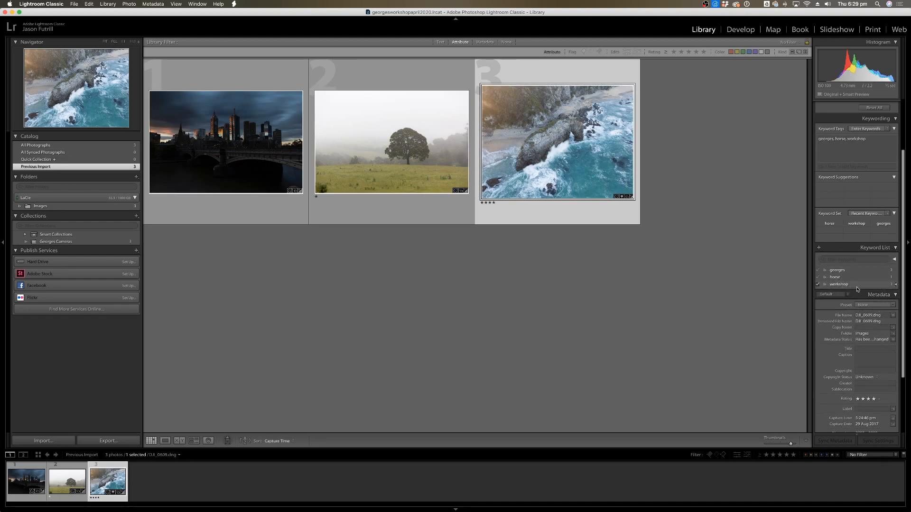
# Show the photos with the "workshop" keyword, those with "horse", and those with "workshop" again, and deselect the coastline photo.
pyautogui.click(897, 285)
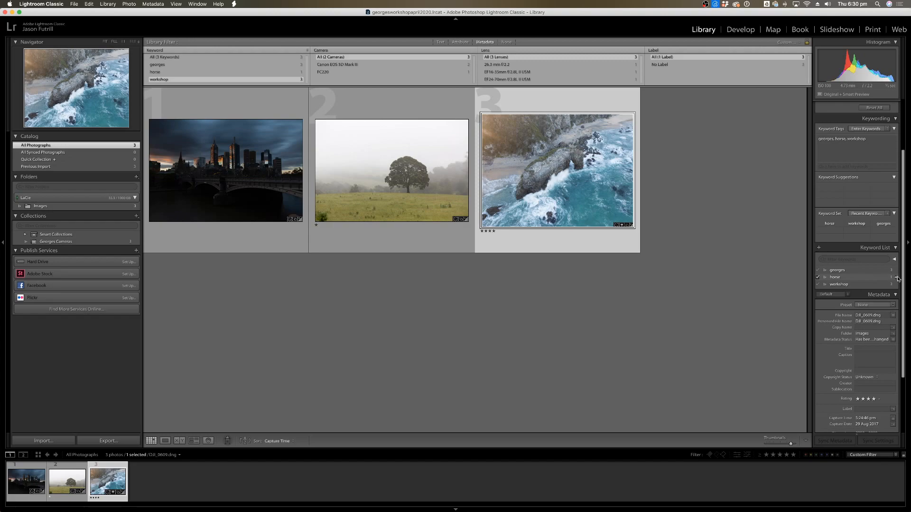
pyautogui.click(896, 278)
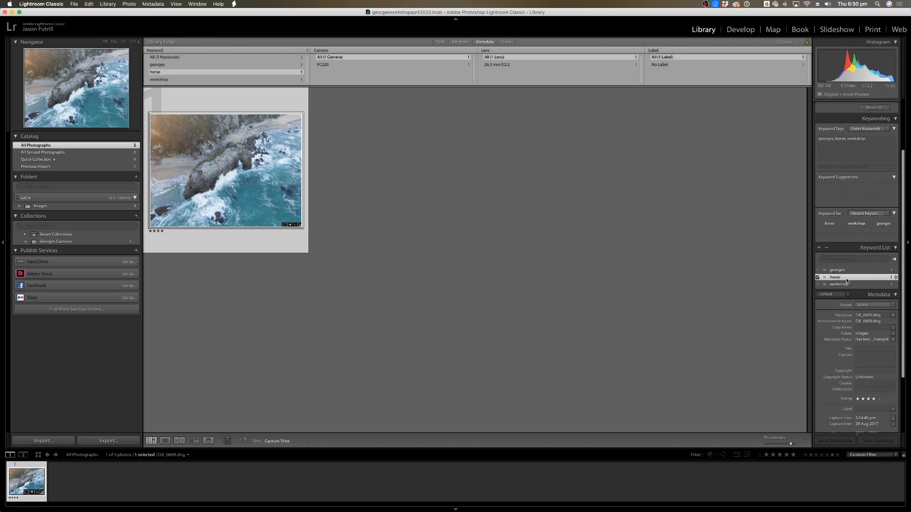
pyautogui.click(895, 285)
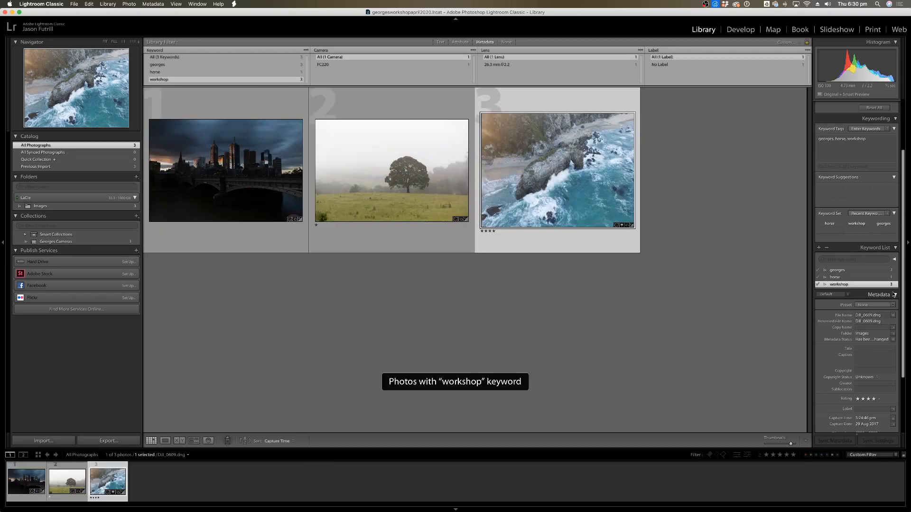
pyautogui.click(756, 352)
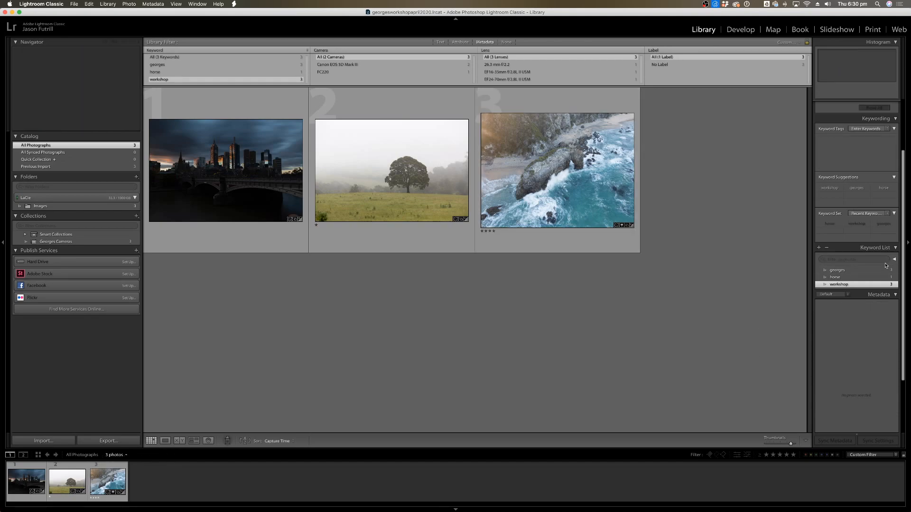
# Select the "georges" keyword, and open the Georges Cameras collection with no photo selected.
pyautogui.click(845, 271)
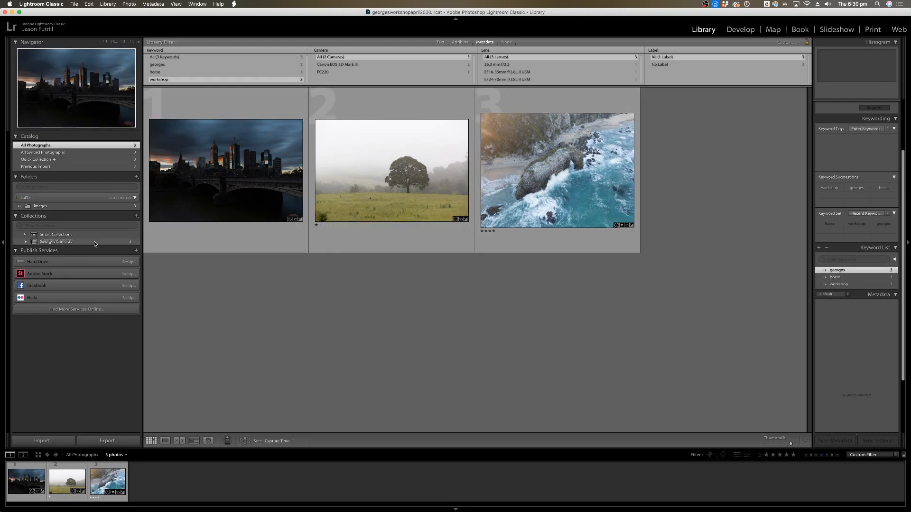
pyautogui.click(121, 242)
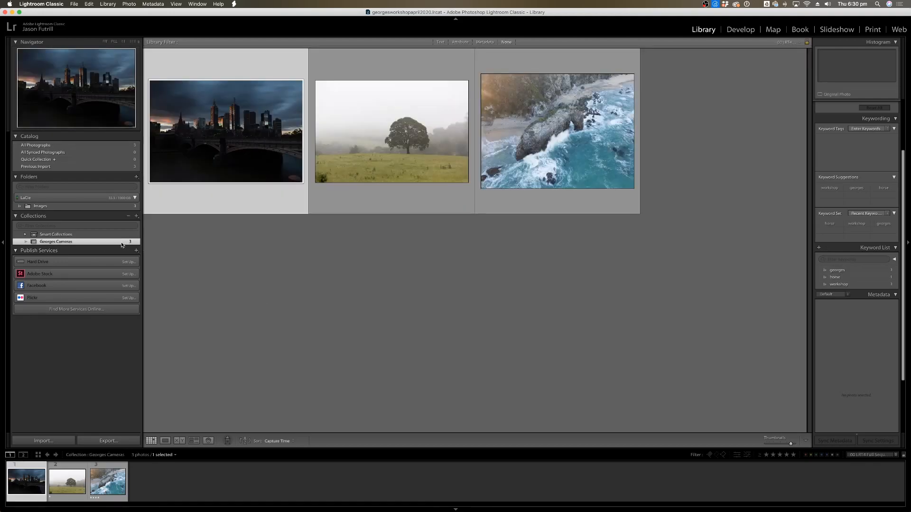
pyautogui.click(547, 334)
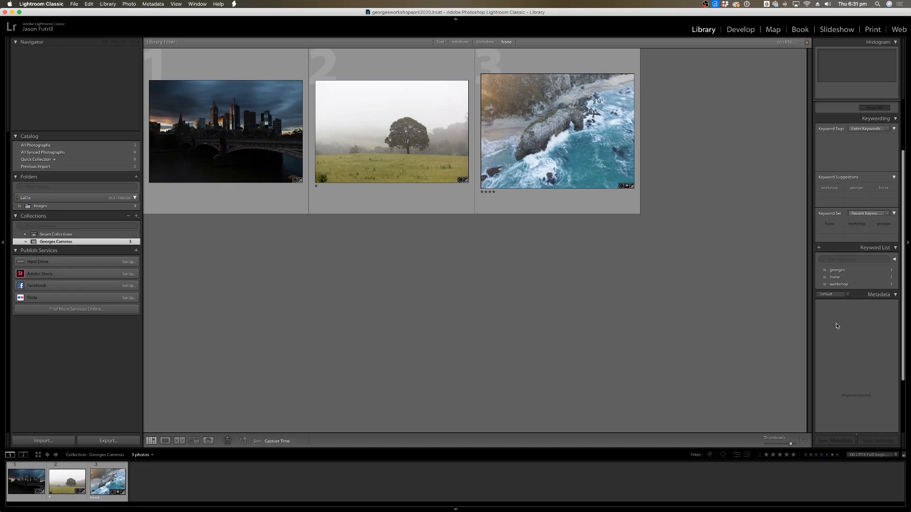
# Switch to OBS and bring up its main window.
pyautogui.moveTo(575, 510)
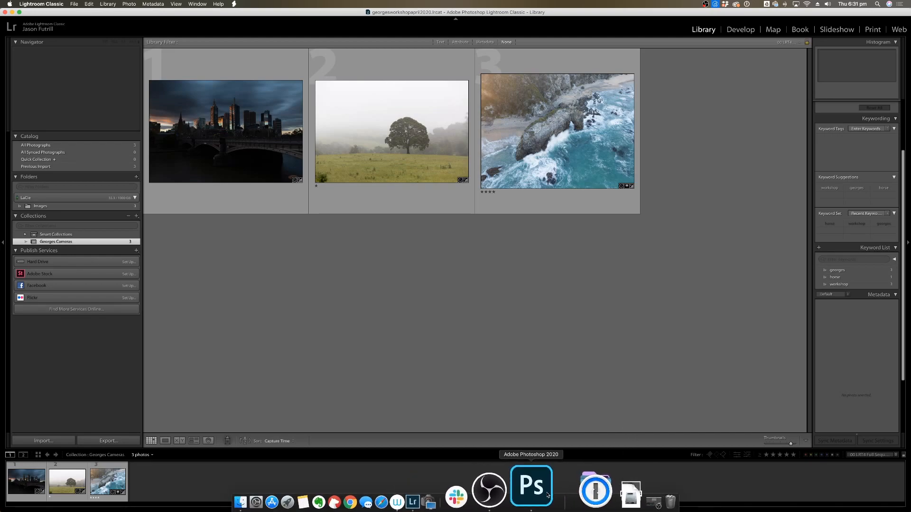
pyautogui.click(524, 488)
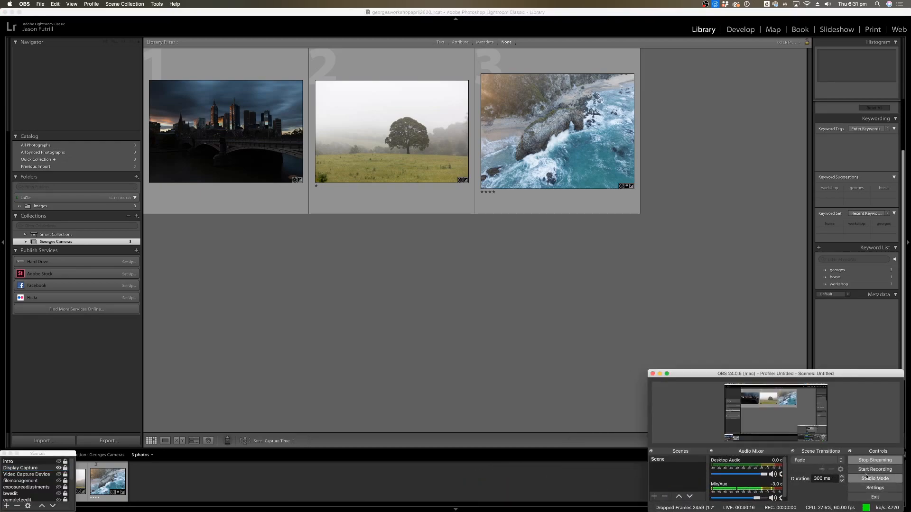
# Start recording in OBS and return to Lightroom Classic.
pyautogui.click(869, 469)
pyautogui.click(543, 244)
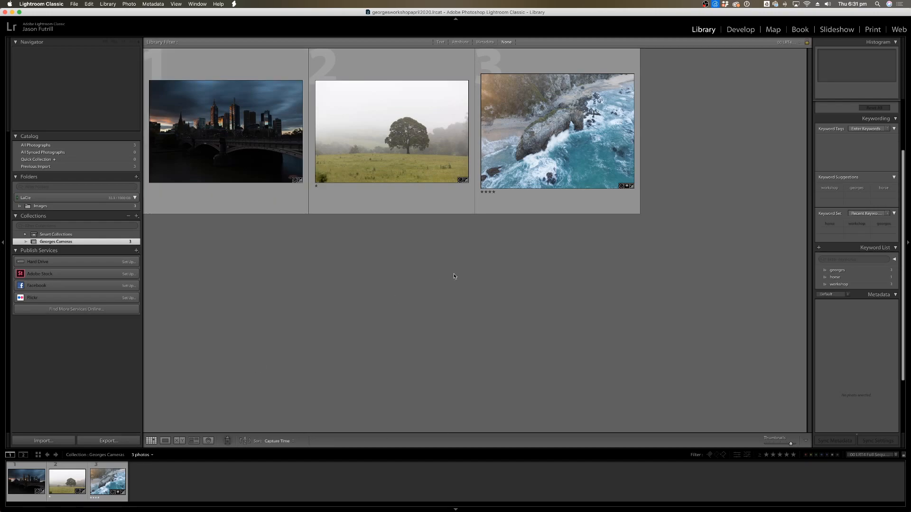
# Switch to OBS and make the "exposureadjustments" source visible so its slide fills the output.
pyautogui.moveTo(512, 506)
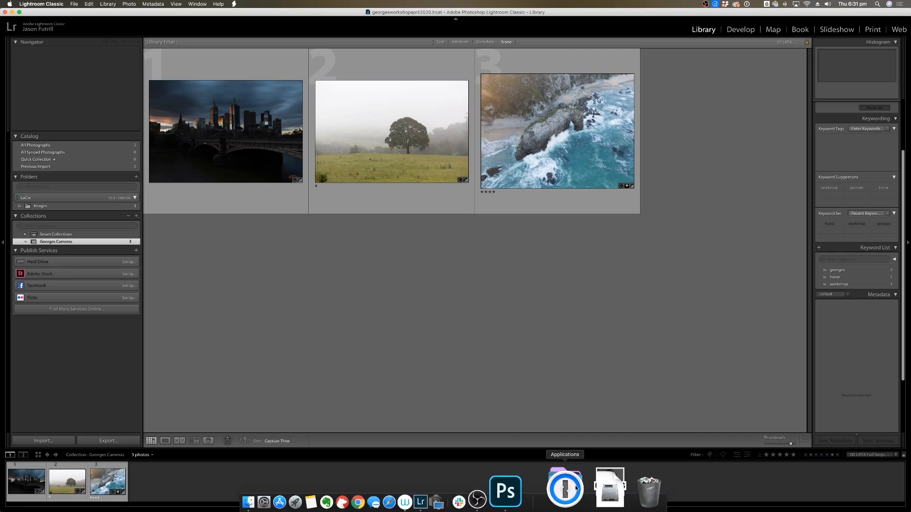
pyautogui.click(531, 489)
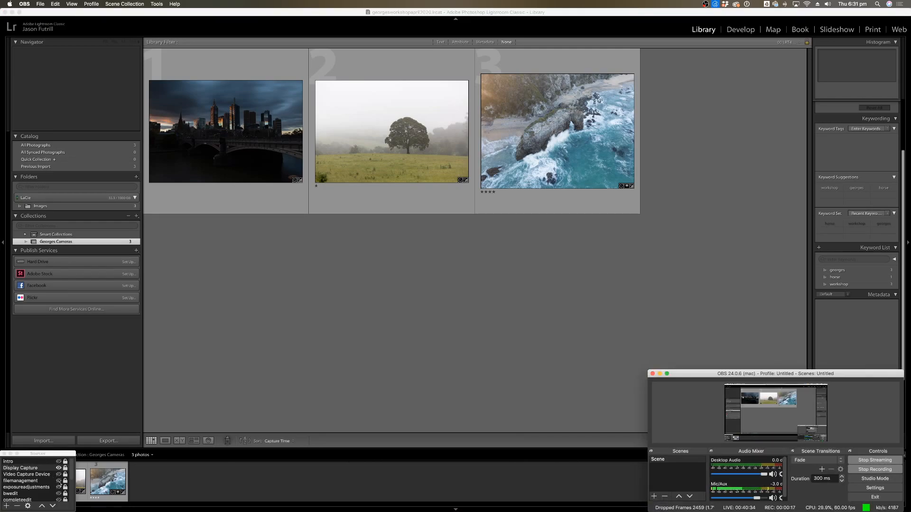
pyautogui.click(59, 488)
pyautogui.click(58, 461)
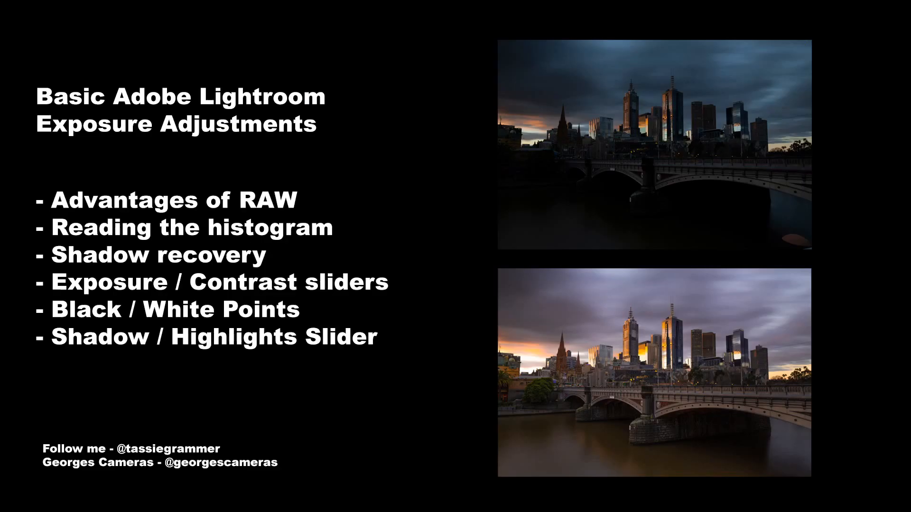
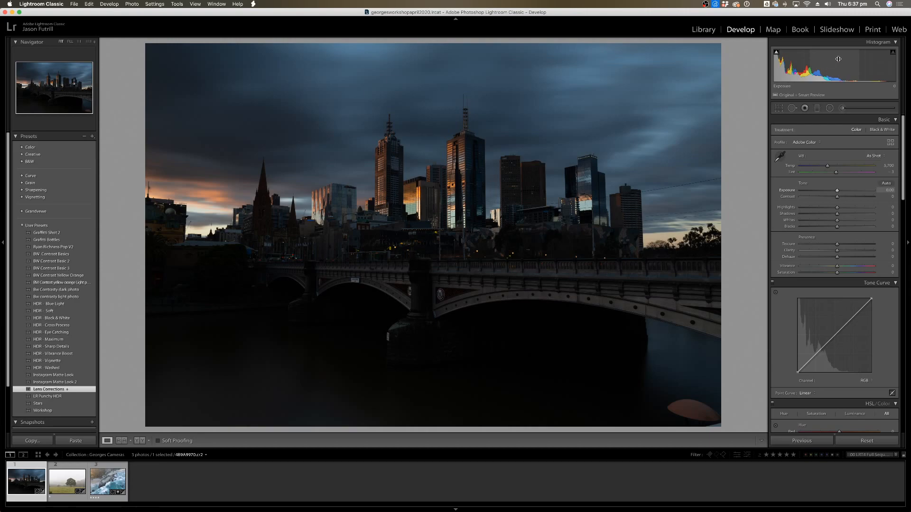
# Repeatedly collapse and expand the Histogram, leaving it expanded, and turn off the shadow clipping overlay after viewing it on the skyline photo.
pyautogui.click(896, 42)
pyautogui.click(895, 42)
pyautogui.click(896, 42)
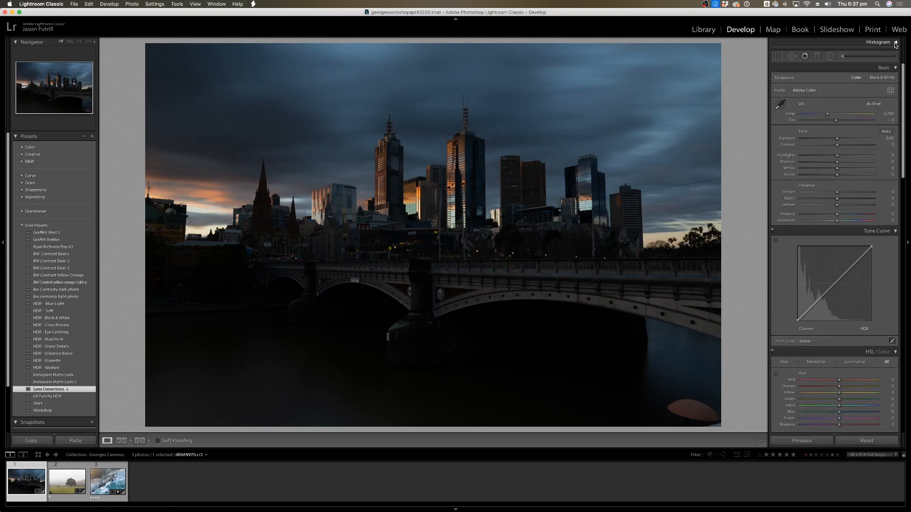
pyautogui.click(896, 42)
pyautogui.click(896, 43)
pyautogui.click(895, 43)
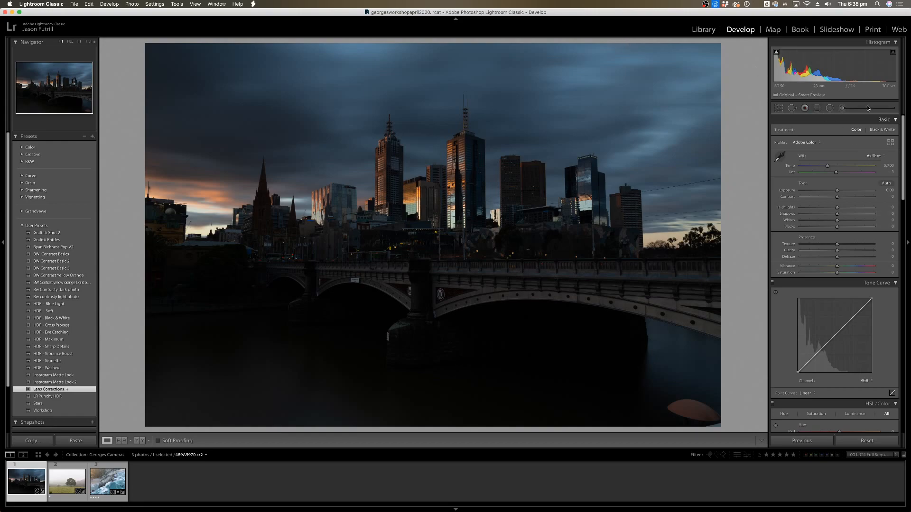
pyautogui.moveTo(776, 54)
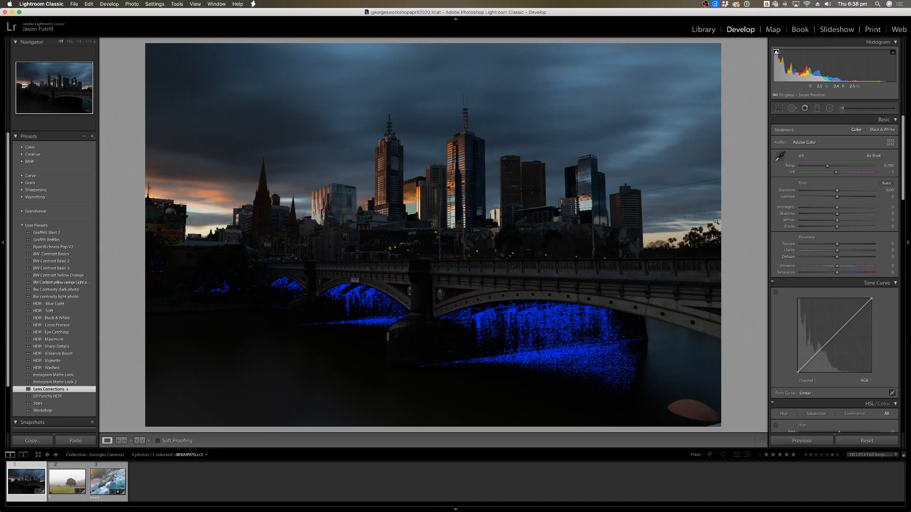
pyautogui.click(776, 52)
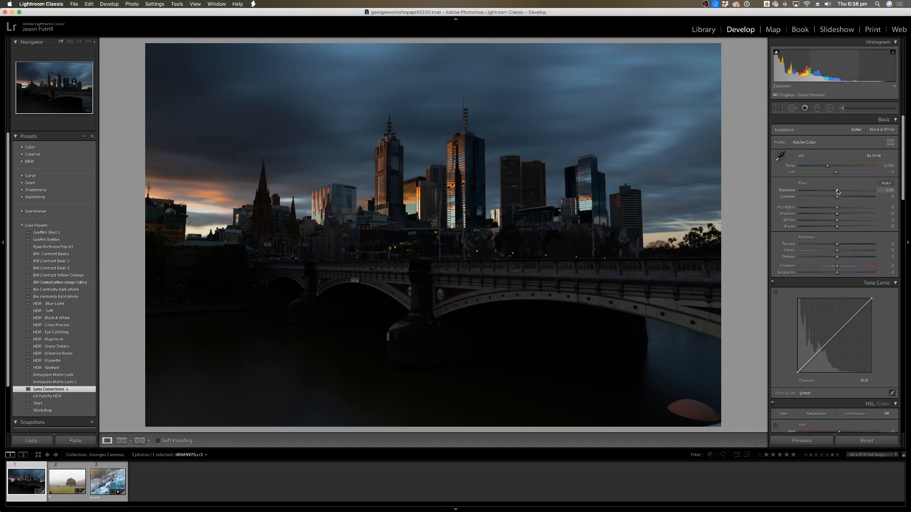
# Try raising the skyline photo's Exposure to about +2.20 and slightly beyond, and reset it to 0.
pyautogui.moveTo(837, 191); pyautogui.dragTo(853, 192)
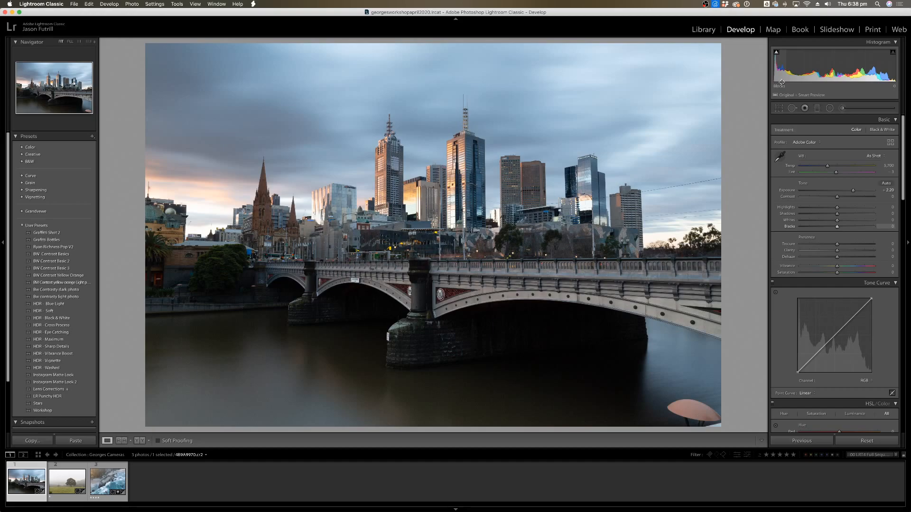
pyautogui.moveTo(853, 190)
pyautogui.mouseDown()
pyautogui.moveTo(841, 191)
pyautogui.moveTo(858, 193)
pyautogui.mouseUp()
pyautogui.doubleClick(859, 192)
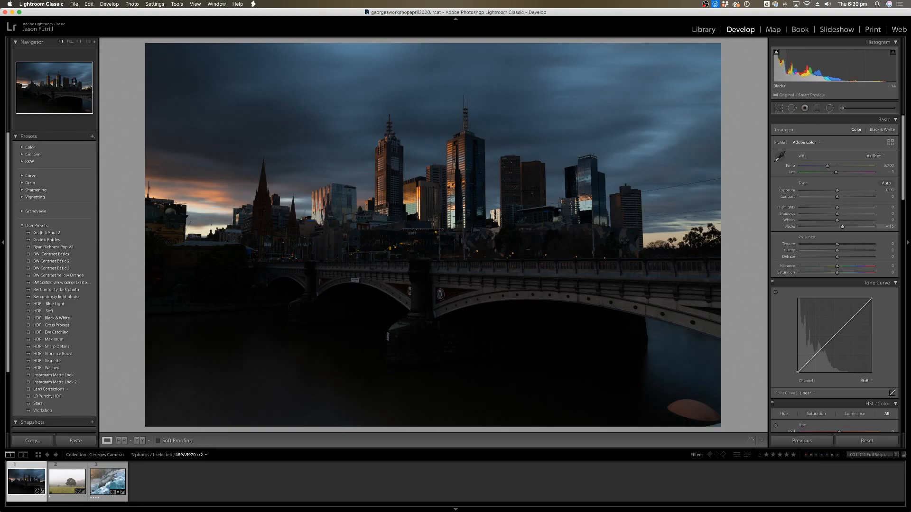
# Try Blacks at -1 and lift the Shadows to +12 directly in the histogram, and reset Shadows to 0.
pyautogui.moveTo(855, 227); pyautogui.dragTo(835, 227)
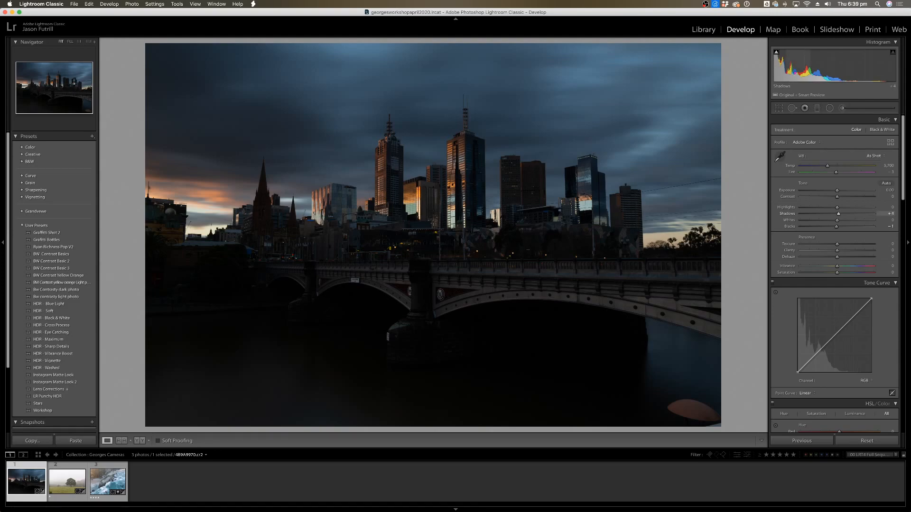
pyautogui.moveTo(785, 66)
pyautogui.mouseDown()
pyautogui.moveTo(794, 66)
pyautogui.moveTo(782, 66)
pyautogui.mouseUp()
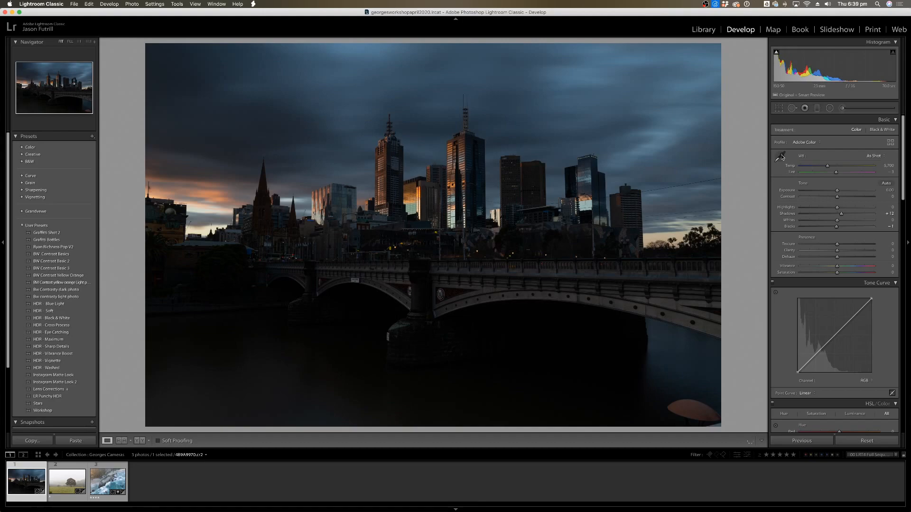
pyautogui.doubleClick(786, 214)
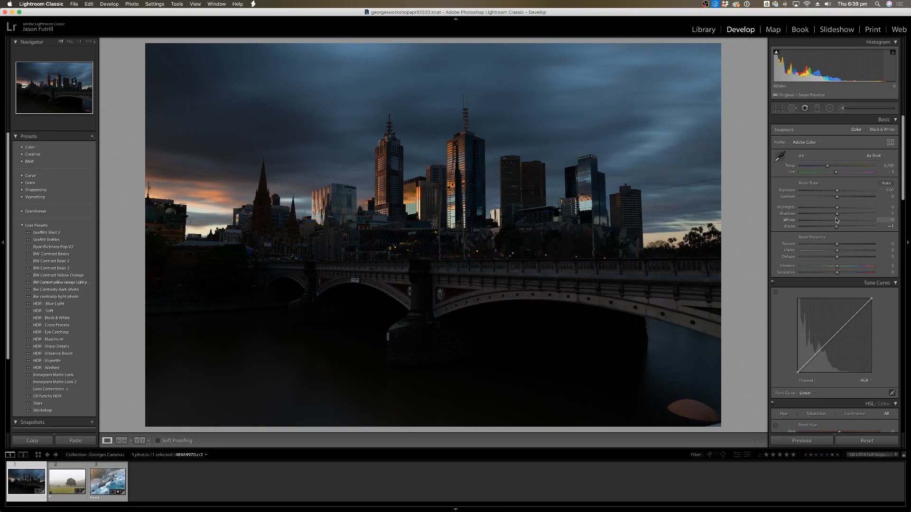
# Try small Blacks adjustments between 0 and about +10 with the black clipping preview shown over the photo.
pyautogui.moveTo(837, 228); pyautogui.dragTo(839, 230)
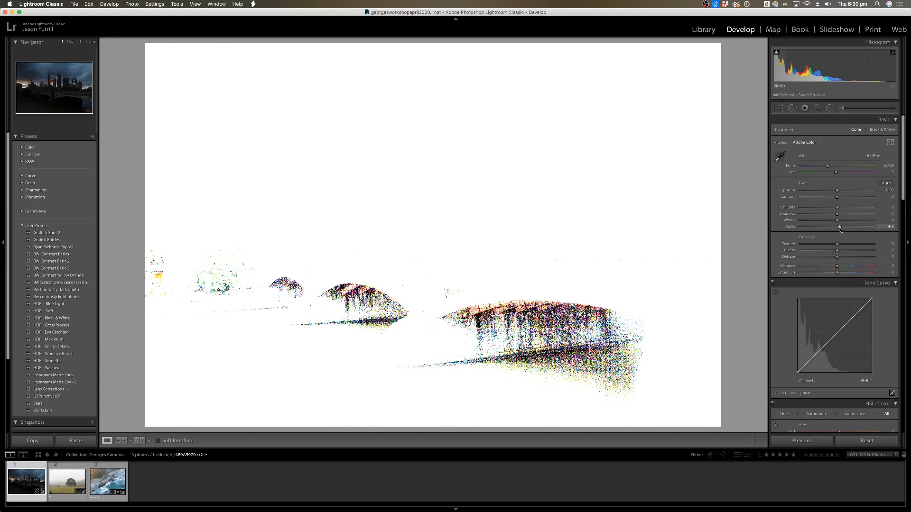
pyautogui.moveTo(841, 229); pyautogui.dragTo(838, 230)
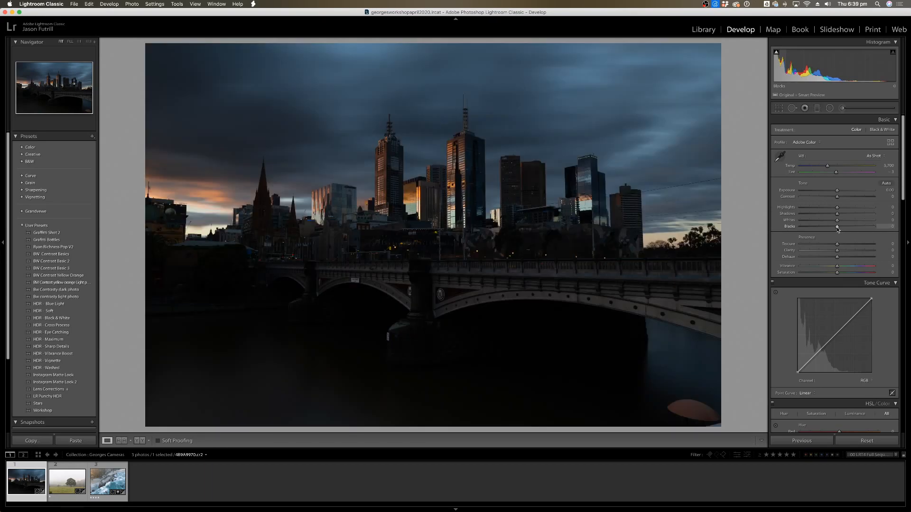
pyautogui.keyDown('alt'); pyautogui.click(837, 230); pyautogui.keyUp('alt')
pyautogui.moveTo(837, 230); pyautogui.dragTo(837, 229)
pyautogui.press('alt')
pyautogui.moveTo(838, 229); pyautogui.dragTo(840, 230)
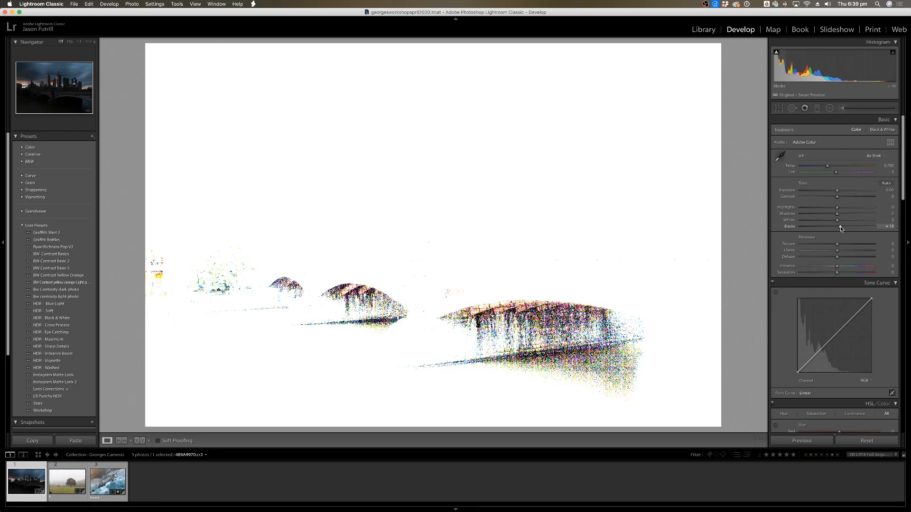
pyautogui.moveTo(840, 228); pyautogui.dragTo(837, 229)
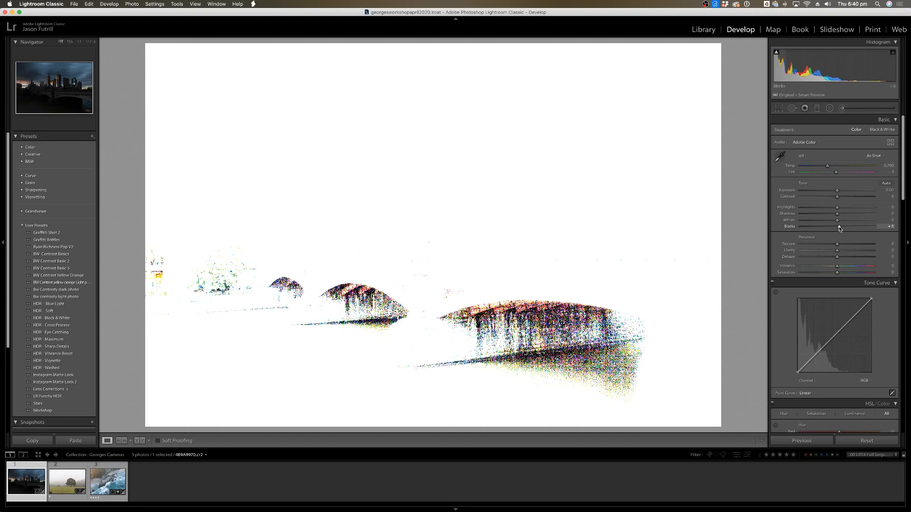
# Test Blacks in the clipping preview, including the -100 extreme, and settle it at +30.
pyautogui.moveTo(839, 228); pyautogui.dragTo(849, 232)
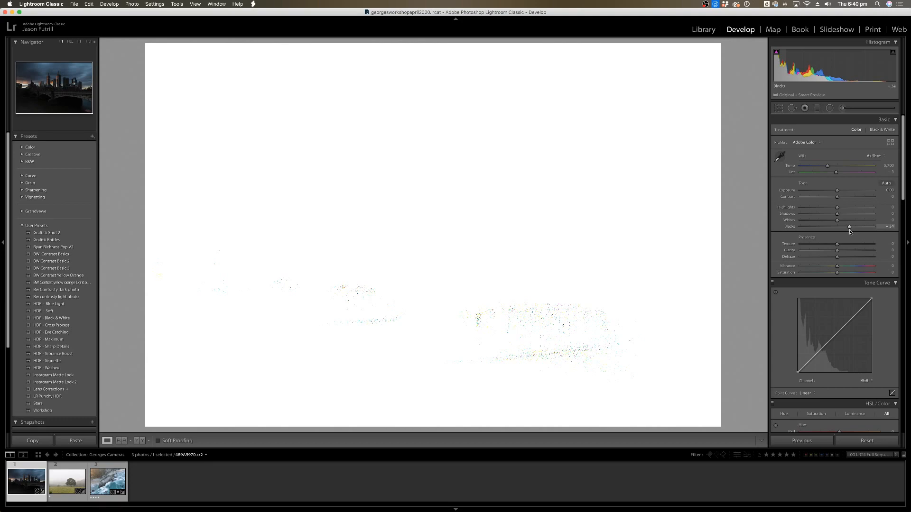
pyautogui.moveTo(850, 231); pyautogui.dragTo(800, 230)
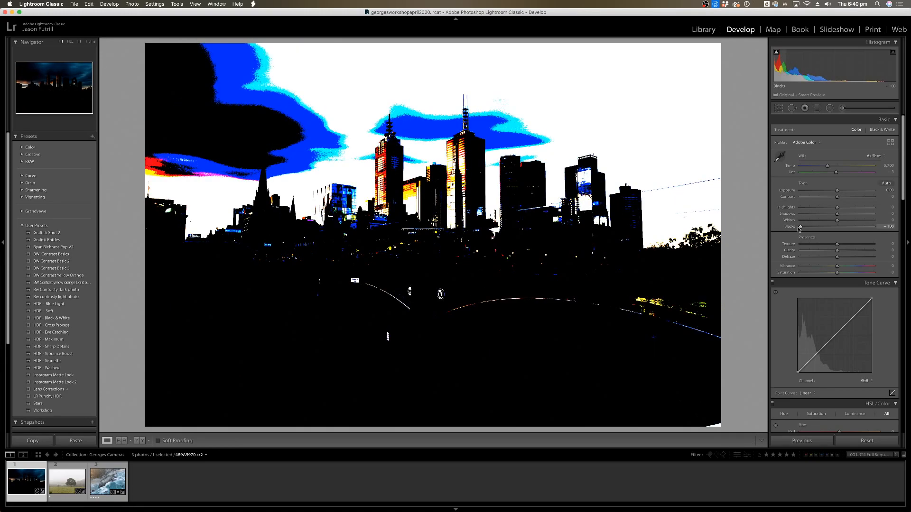
pyautogui.moveTo(810, 232); pyautogui.dragTo(845, 233)
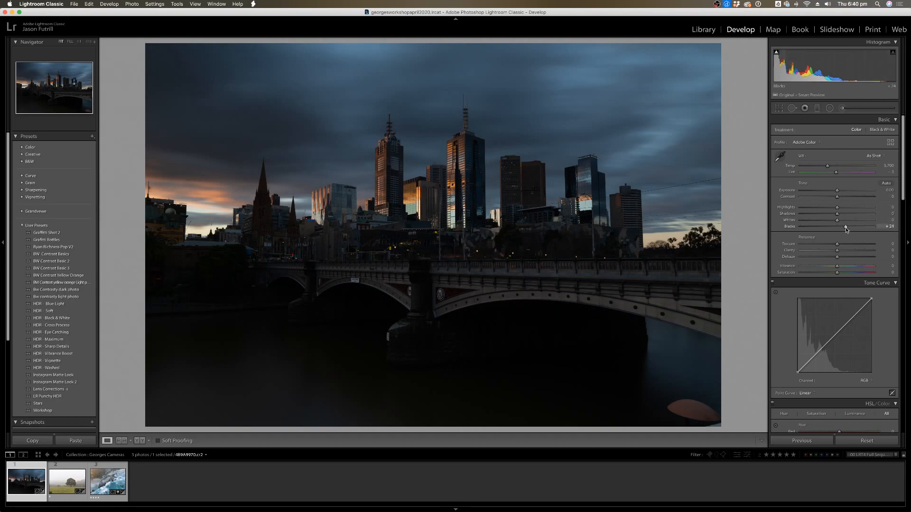
pyautogui.moveTo(846, 227); pyautogui.dragTo(847, 227)
pyautogui.moveTo(847, 228); pyautogui.dragTo(845, 235)
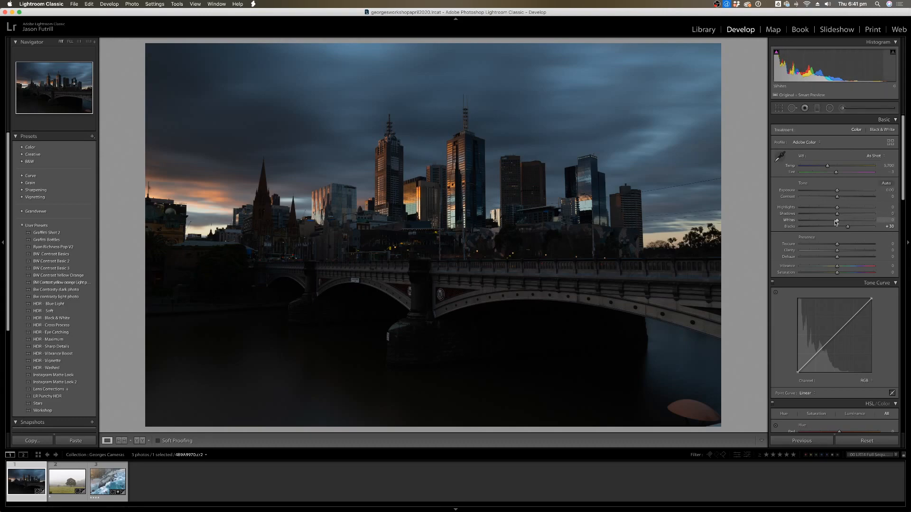
# Set Whites to +44 and raise Shadows to about +98.
pyautogui.moveTo(836, 221); pyautogui.dragTo(853, 221)
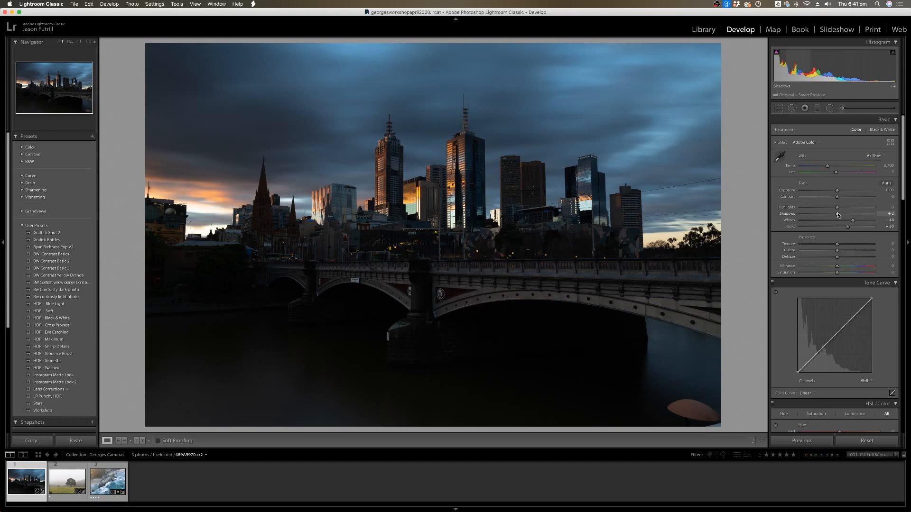
pyautogui.moveTo(838, 215); pyautogui.dragTo(870, 219)
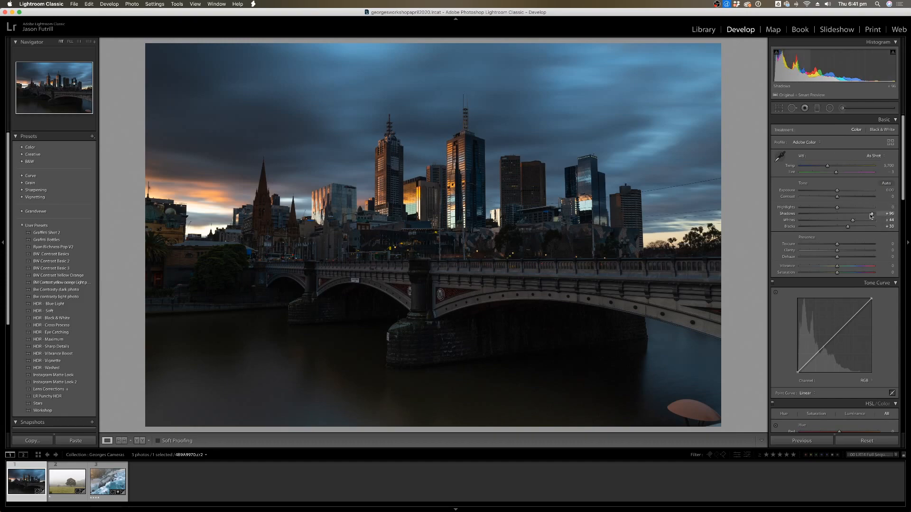
pyautogui.moveTo(872, 217); pyautogui.dragTo(873, 216)
# Inspect the recovered shadow detail under the bridge up close, and return to the full view of the photo.
pyautogui.click(391, 336)
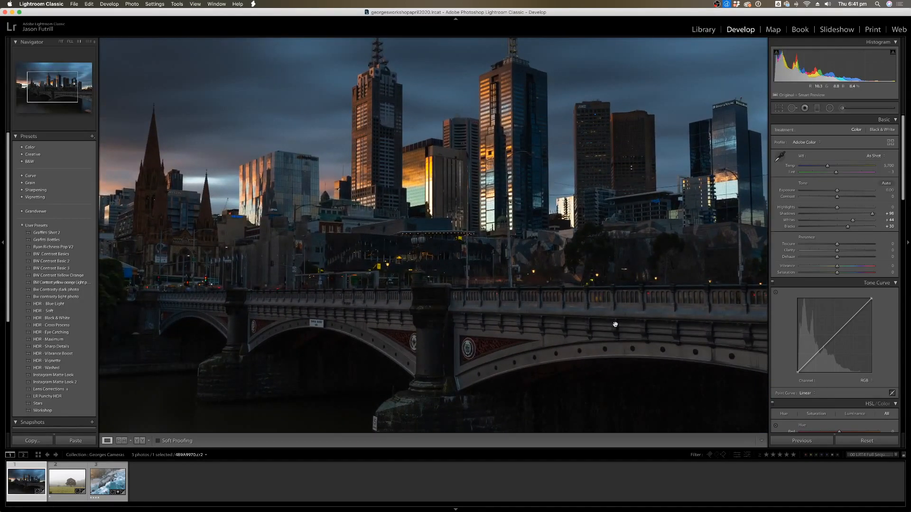
pyautogui.moveTo(614, 321); pyautogui.dragTo(459, 148)
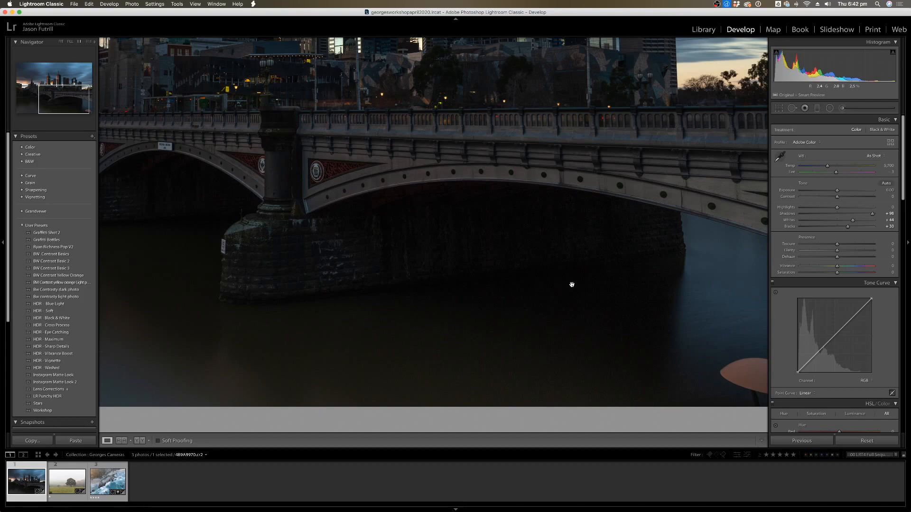
pyautogui.press('super+equal')
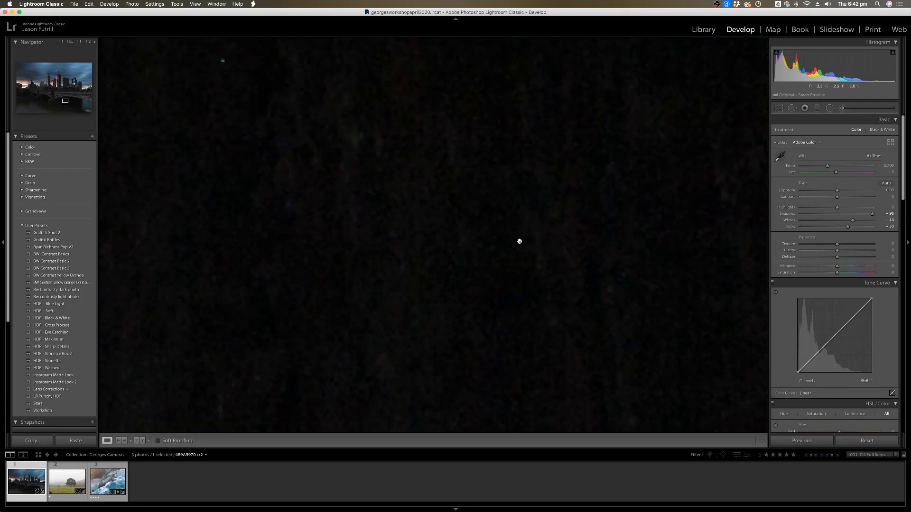
pyautogui.press('super+minus')
pyautogui.press('super+minus')
pyautogui.press('super+minus')
pyautogui.press('super+minus')
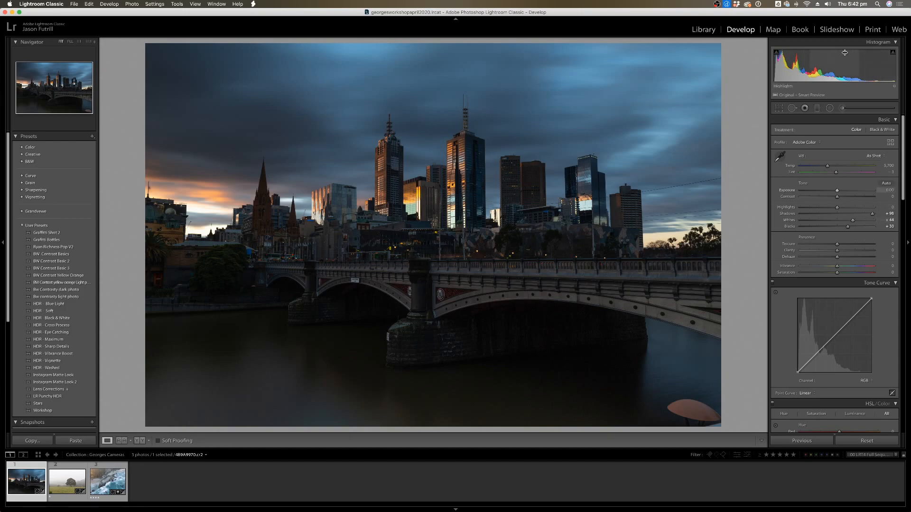
# Toggle the Histogram closed and open several times, leaving it expanded.
pyautogui.click(895, 42)
pyautogui.click(895, 42)
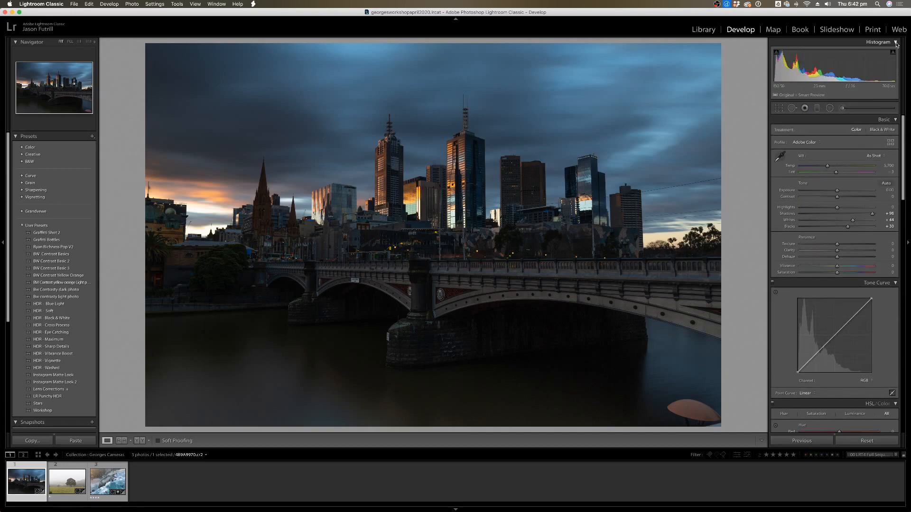
pyautogui.click(895, 43)
pyautogui.click(896, 42)
pyautogui.click(896, 43)
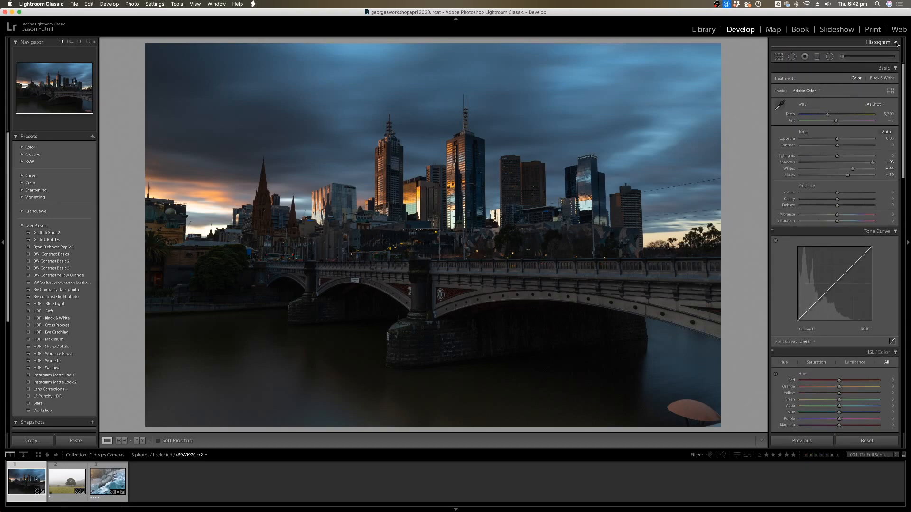
pyautogui.click(896, 43)
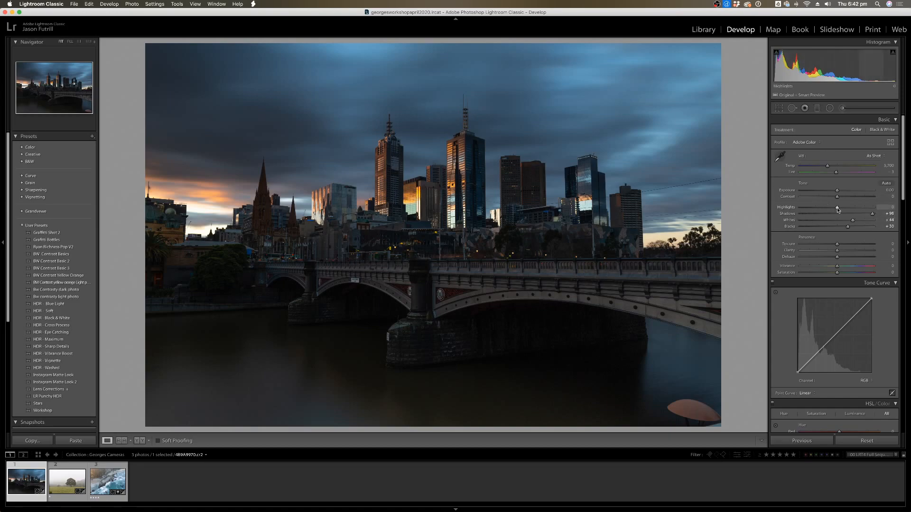
# Raise Highlights to about +46.
pyautogui.moveTo(839, 209); pyautogui.dragTo(850, 210)
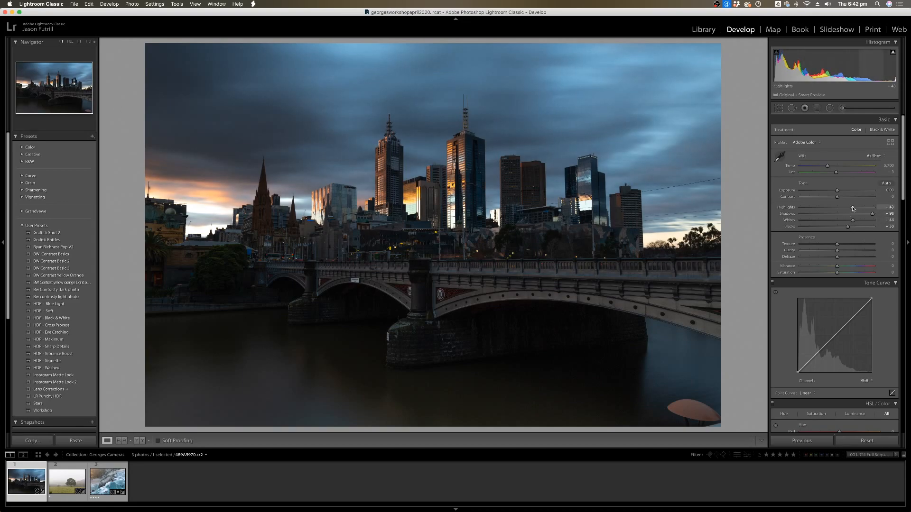
pyautogui.moveTo(853, 208); pyautogui.dragTo(854, 207)
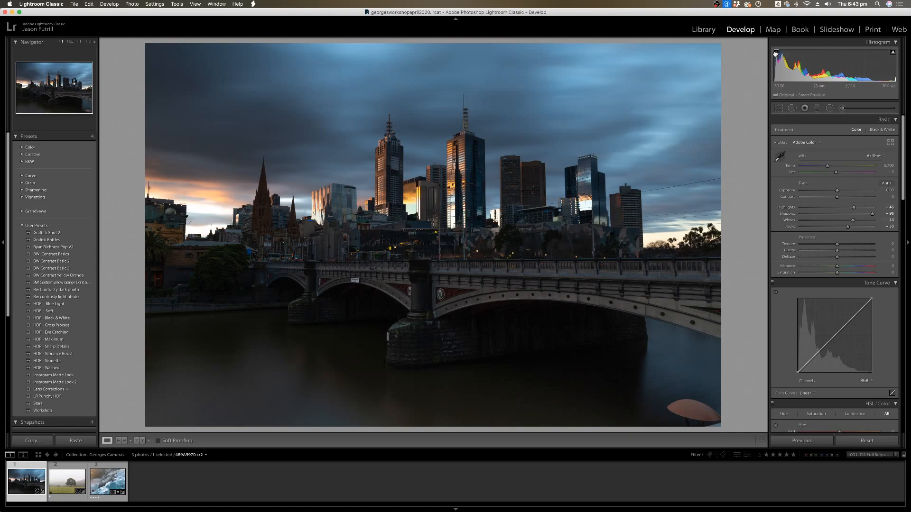
# Show the highlight clipping warning, inspect the clipped sky, buildings and bridge up close, and return to the full view of the photo.
pyautogui.click(892, 53)
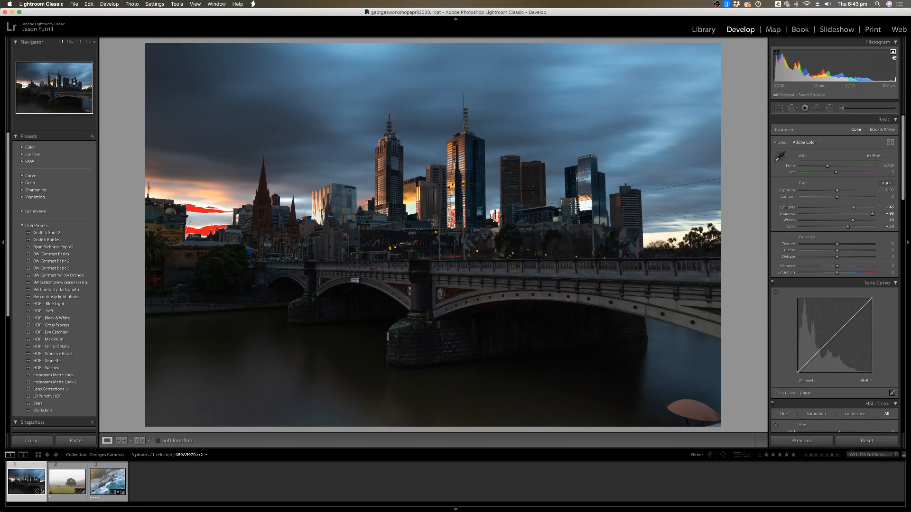
pyautogui.click(198, 220)
pyautogui.press('super+equal')
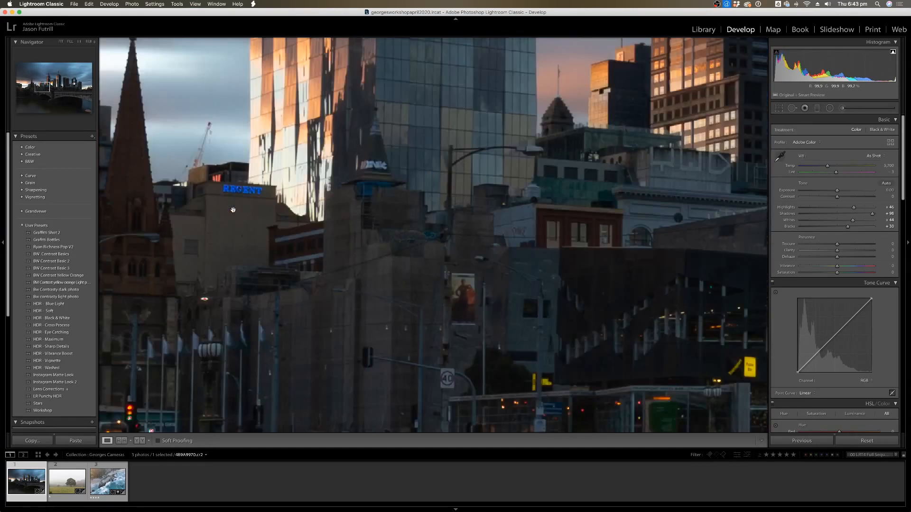
pyautogui.moveTo(354, 275); pyautogui.dragTo(695, 254)
pyautogui.moveTo(385, 208); pyautogui.dragTo(647, 318)
pyautogui.moveTo(344, 223); pyautogui.dragTo(709, 254)
pyautogui.moveTo(275, 195); pyautogui.dragTo(592, 239)
pyautogui.moveTo(363, 146); pyautogui.dragTo(677, 270)
pyautogui.moveTo(388, 204); pyautogui.dragTo(708, 187)
pyautogui.moveTo(406, 234); pyautogui.dragTo(664, 264)
pyautogui.moveTo(470, 299); pyautogui.dragTo(678, 306)
pyautogui.press('super+minus')
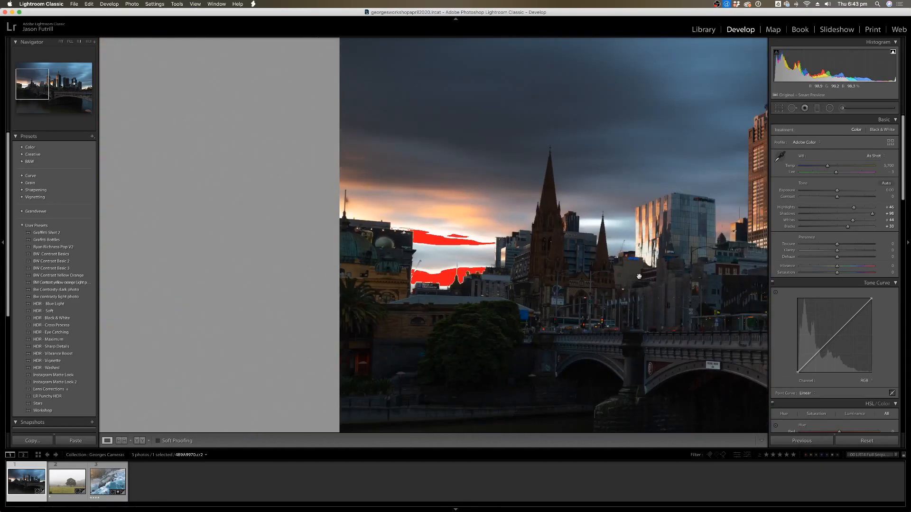
pyautogui.moveTo(639, 276); pyautogui.dragTo(269, 239)
pyautogui.moveTo(725, 242); pyautogui.dragTo(404, 263)
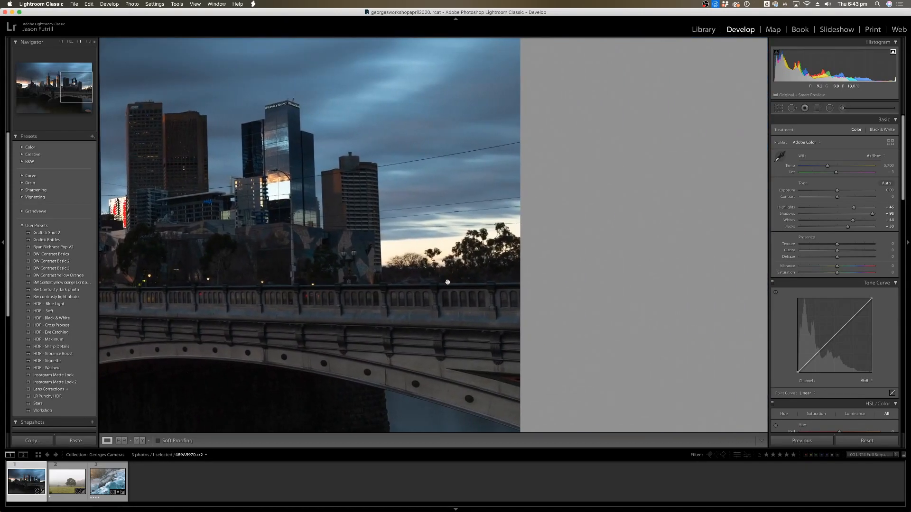
pyautogui.moveTo(438, 289); pyautogui.dragTo(616, 209)
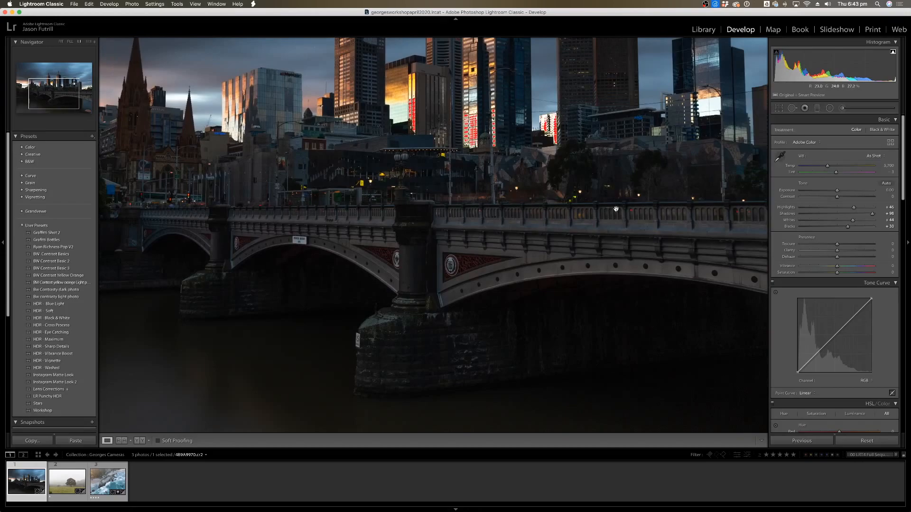
pyautogui.click(616, 209)
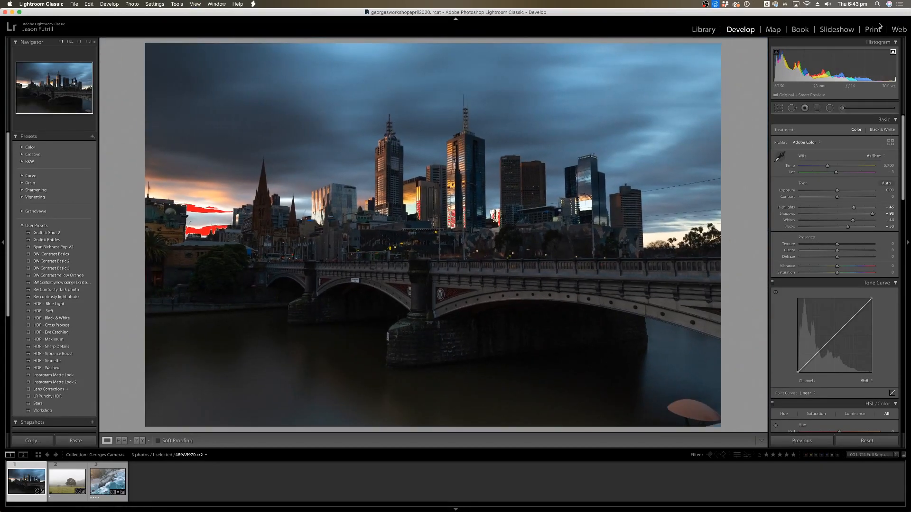
# Toggle the highlight clipping warning off and on several times to compare the clipped areas, leaving it off.
pyautogui.click(892, 52)
pyautogui.click(892, 52)
pyautogui.click(892, 53)
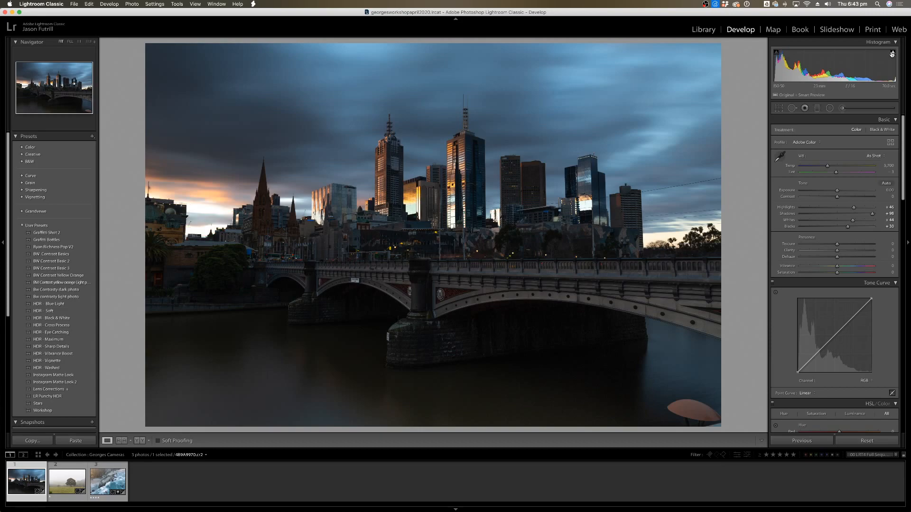
pyautogui.click(892, 52)
pyautogui.click(892, 53)
pyautogui.click(892, 52)
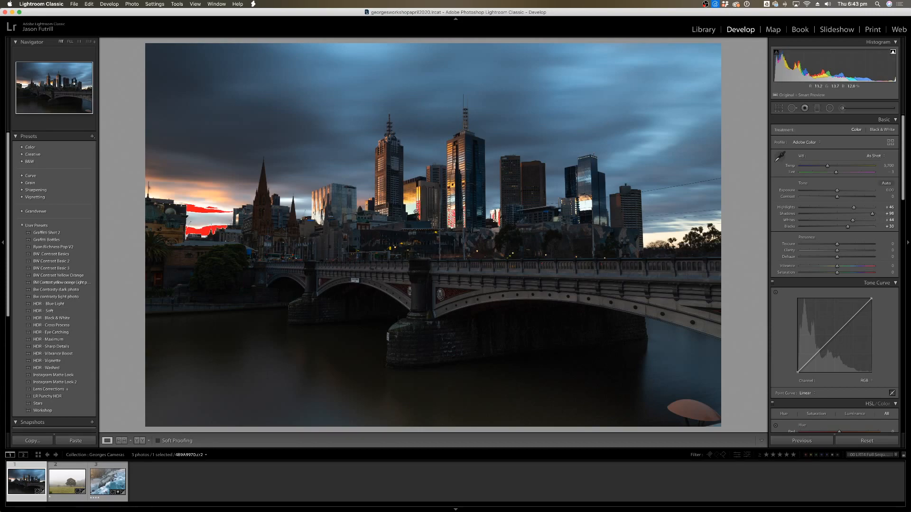
pyautogui.click(893, 52)
pyautogui.click(892, 53)
pyautogui.click(893, 53)
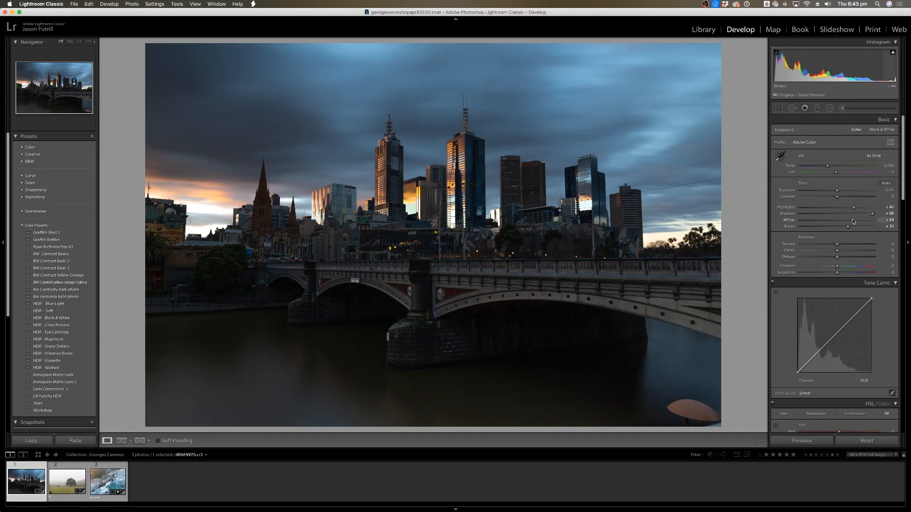
# Set Whites to +7 on the skyline photo, and collapse and reopen the filmstrip.
pyautogui.moveTo(853, 221); pyautogui.dragTo(839, 220)
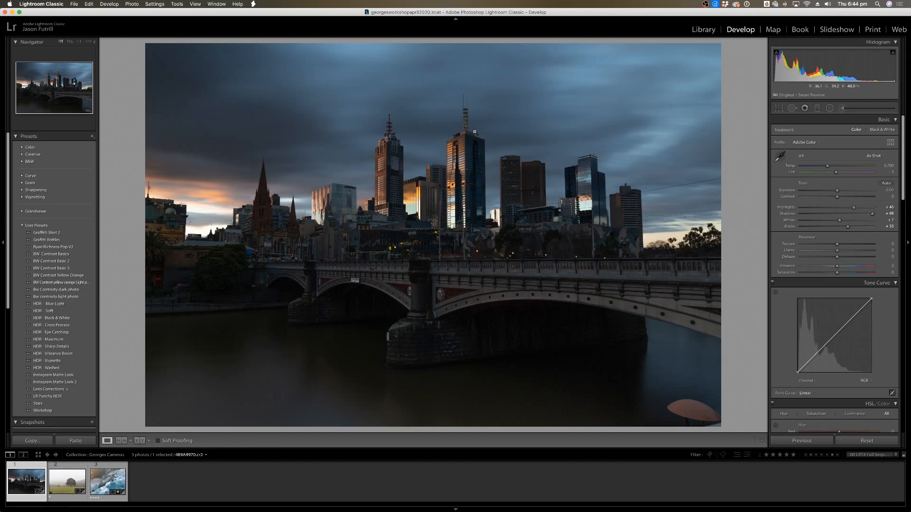
pyautogui.click(456, 510)
pyautogui.click(456, 510)
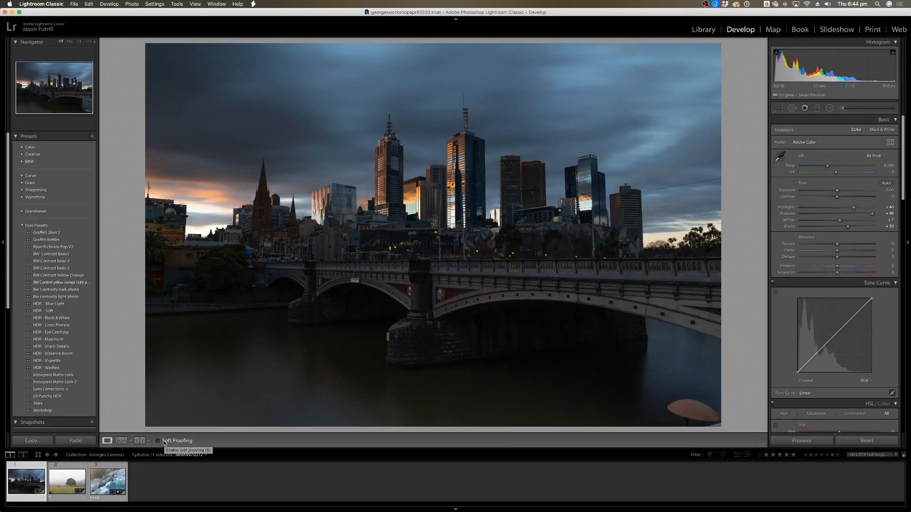
# Compare the before and after versions of the bridge up close, side by side and split, and return to the single full-photo view.
pyautogui.click(138, 441)
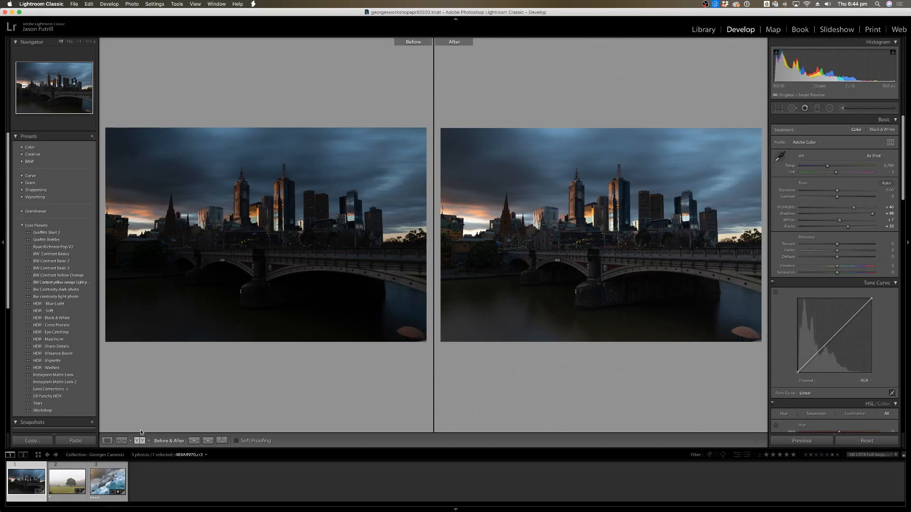
pyautogui.click(613, 247)
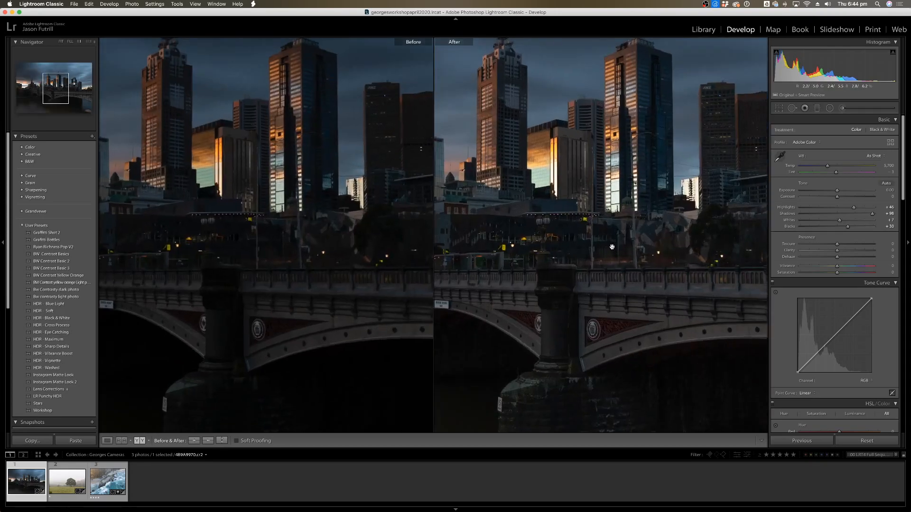
pyautogui.moveTo(573, 280); pyautogui.dragTo(644, 105)
pyautogui.moveTo(660, 241); pyautogui.dragTo(599, 260)
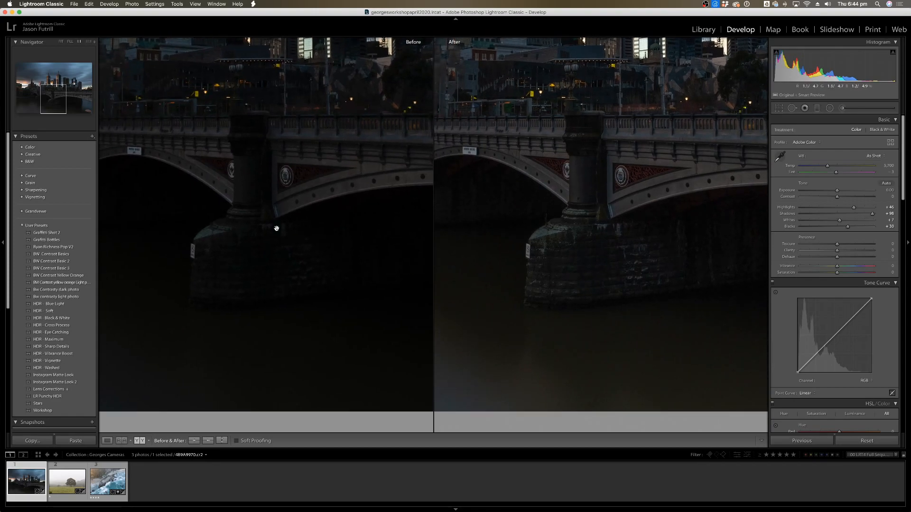
pyautogui.moveTo(276, 229); pyautogui.dragTo(633, 276)
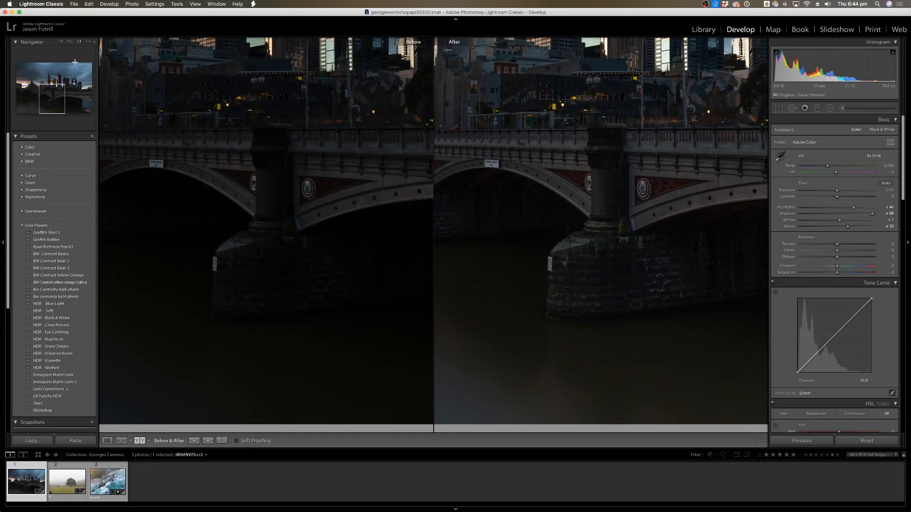
pyautogui.click(140, 441)
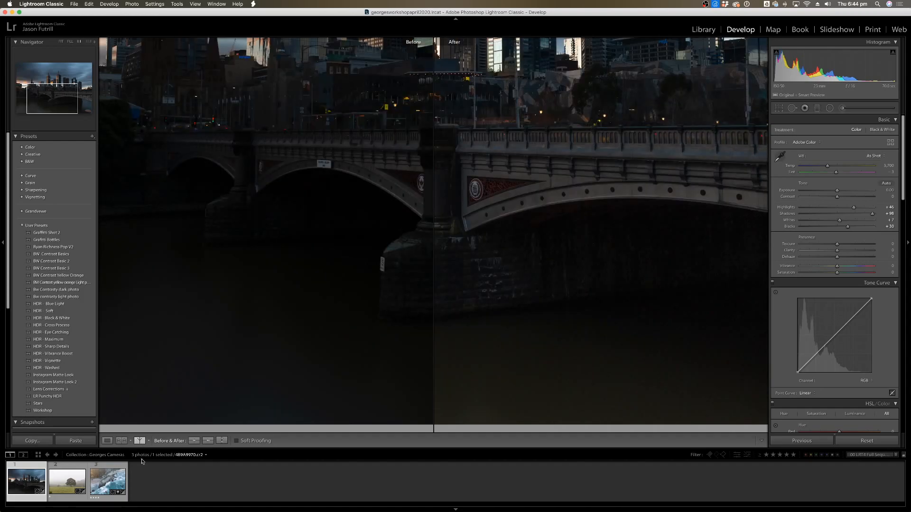
pyautogui.click(107, 441)
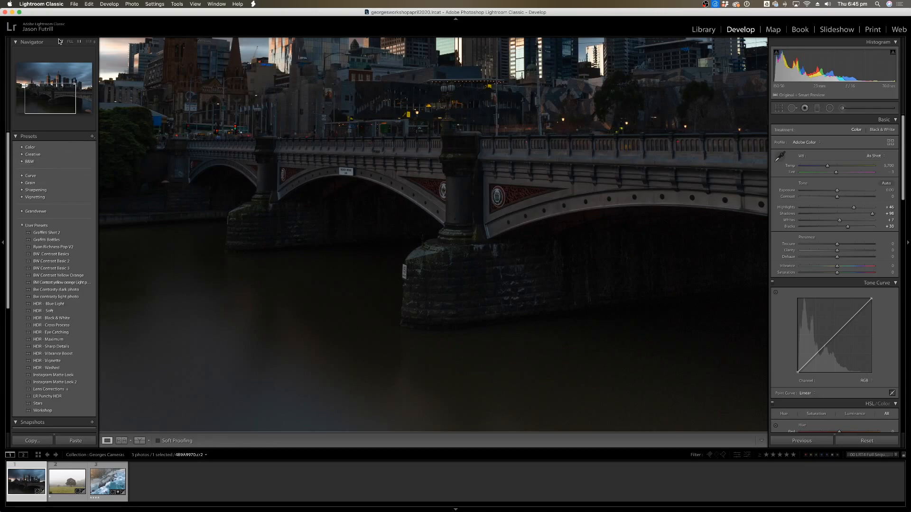
pyautogui.click(60, 42)
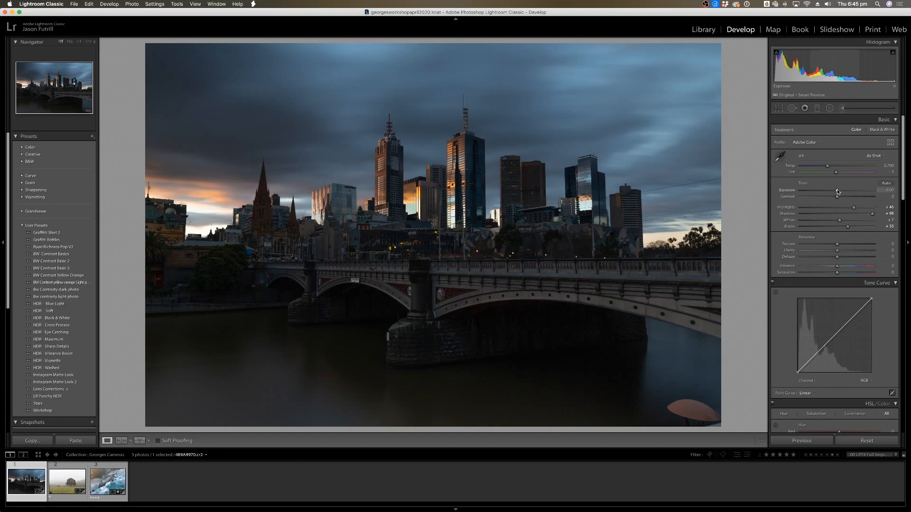
# Raise Exposure to +0.75 on the skyline photo.
pyautogui.moveTo(837, 192); pyautogui.dragTo(843, 193)
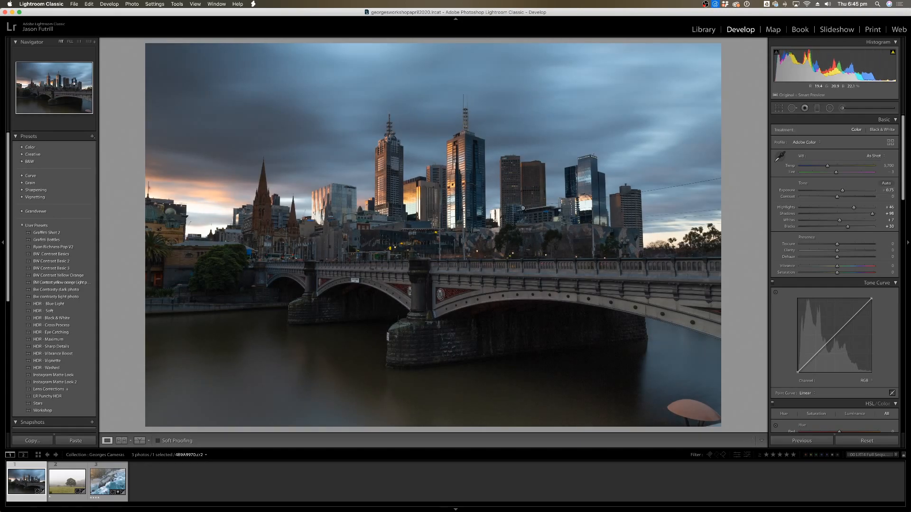
# Cycle through the split and unsplit before/after layouts, ending on the Left/Right side-by-side comparison.
pyautogui.click(139, 442)
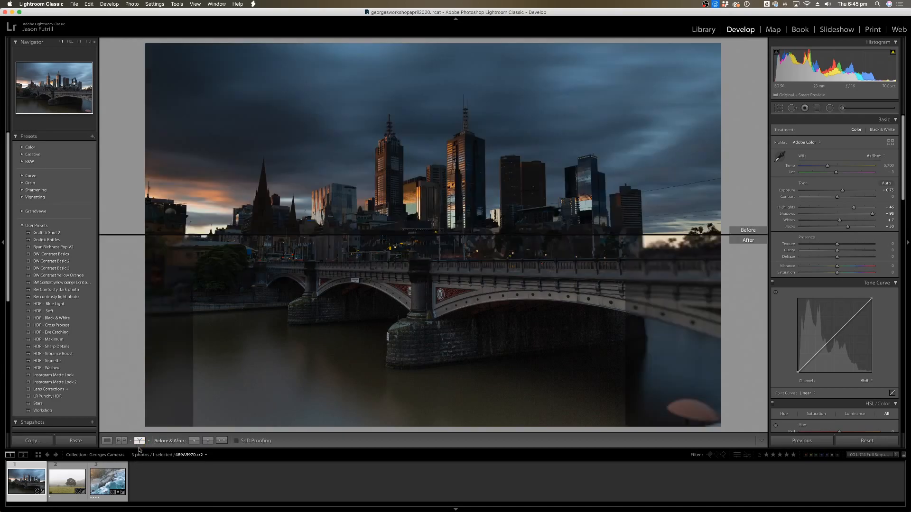
pyautogui.click(140, 442)
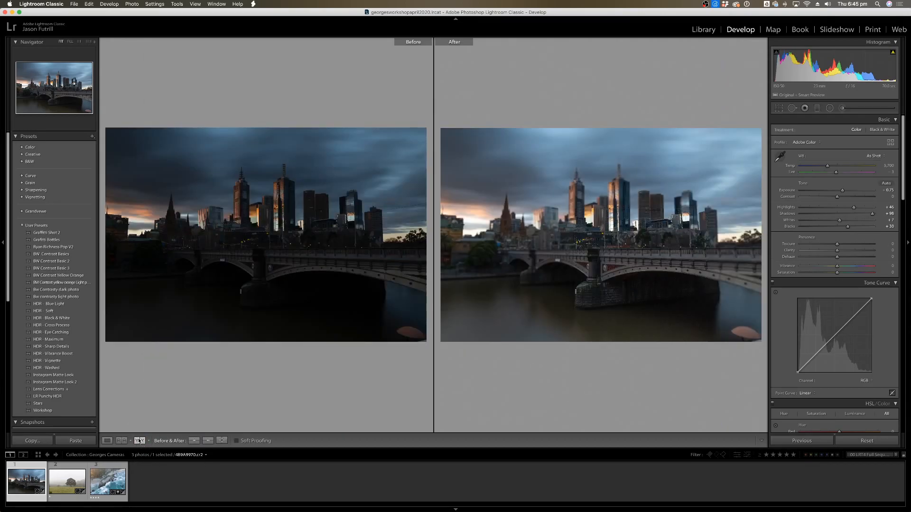
pyautogui.click(140, 442)
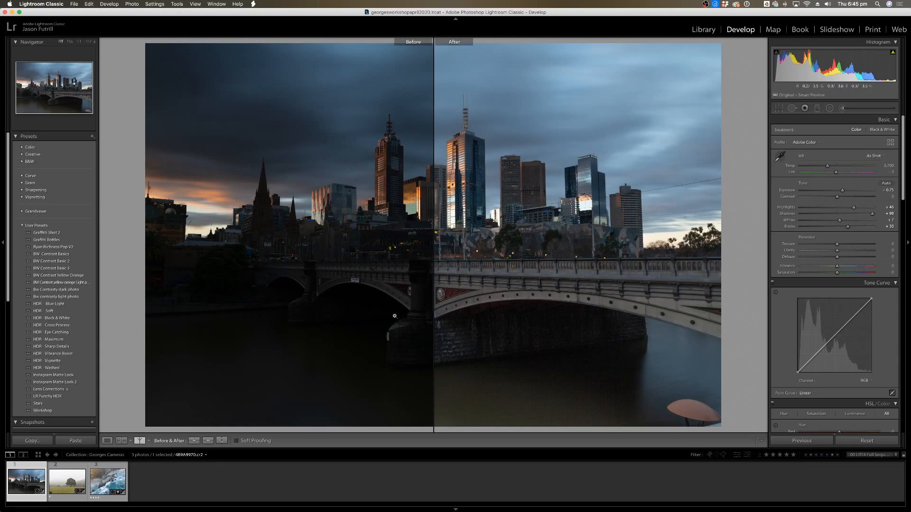
pyautogui.click(144, 444)
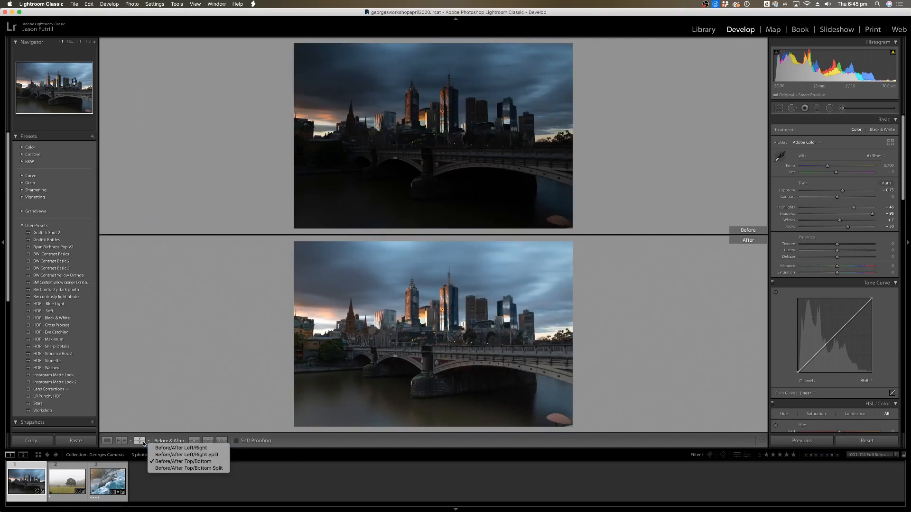
pyautogui.click(142, 444)
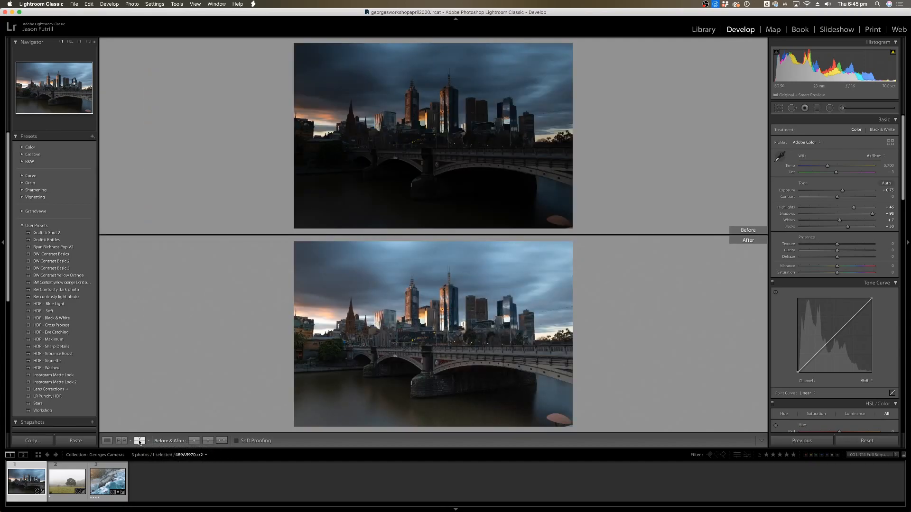
pyautogui.click(140, 442)
pyautogui.click(141, 442)
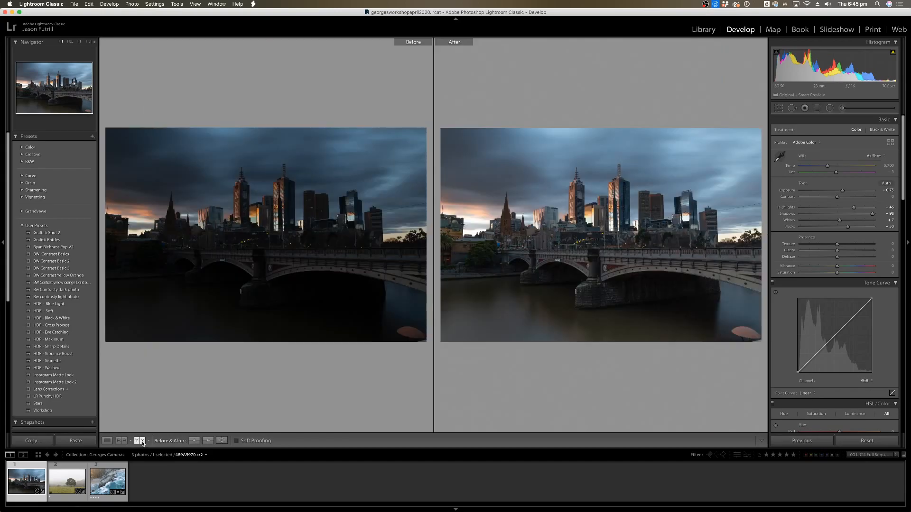
# Examine the bridge and towers up close in both versions of the comparison, and return to the full view.
pyautogui.press('z')
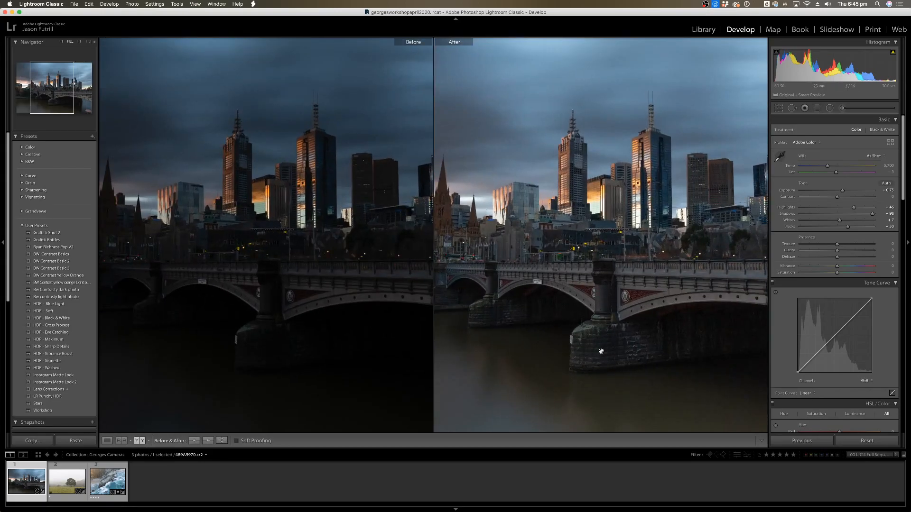
pyautogui.moveTo(599, 350); pyautogui.dragTo(530, 264)
pyautogui.press('super+equal')
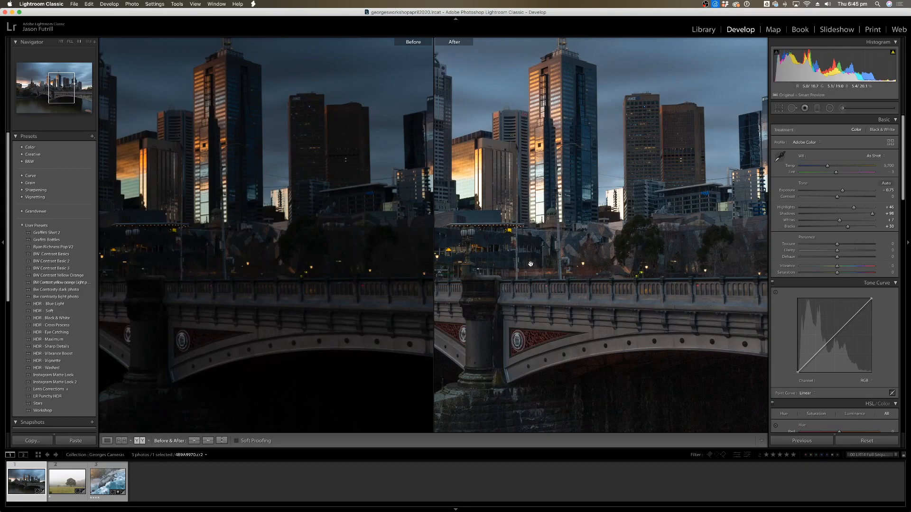
pyautogui.moveTo(530, 263); pyautogui.dragTo(713, 188)
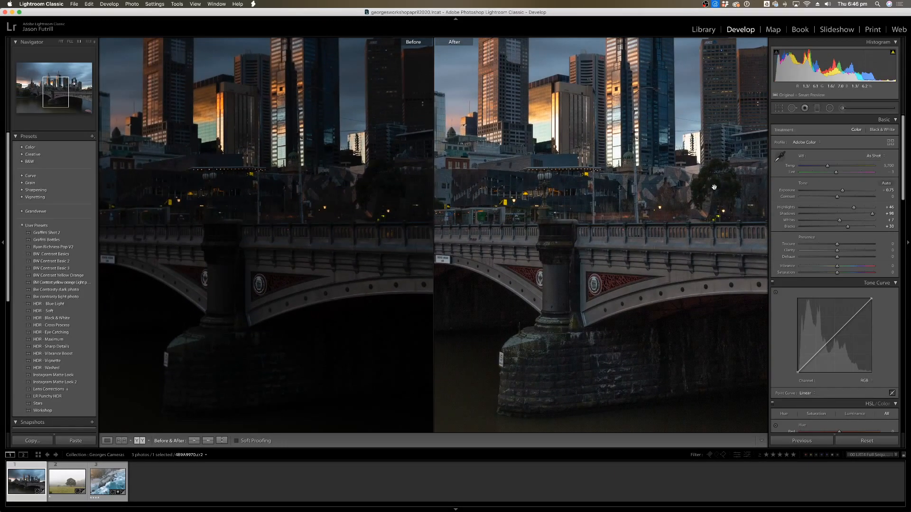
pyautogui.click(714, 188)
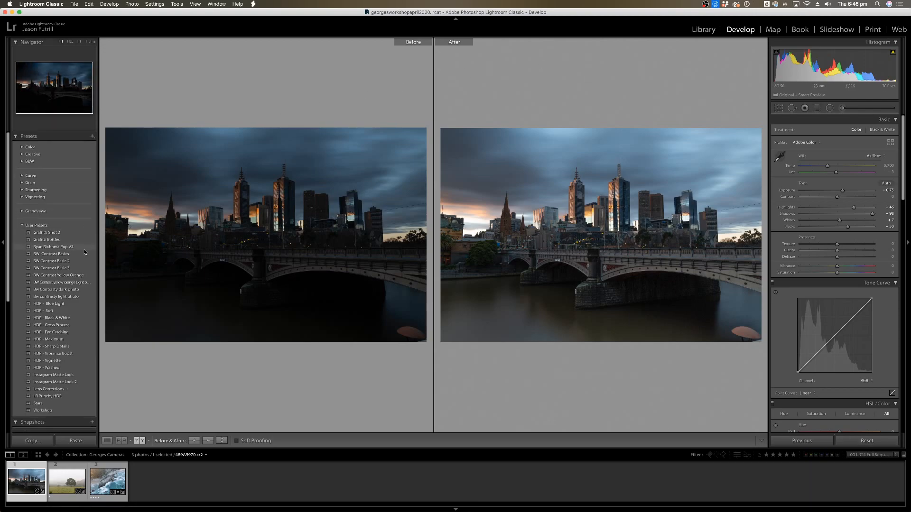
# Browse the photo's History list of edits, collapsing and reopening the Navigator several times along the way.
pyautogui.scroll(-3, 61, 228)
pyautogui.scroll(-5, 66, 197)
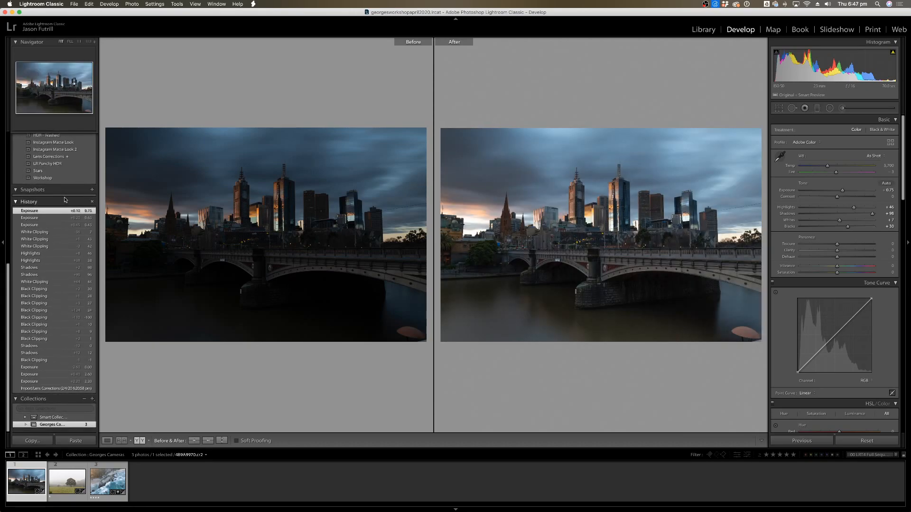
pyautogui.click(15, 42)
pyautogui.click(14, 42)
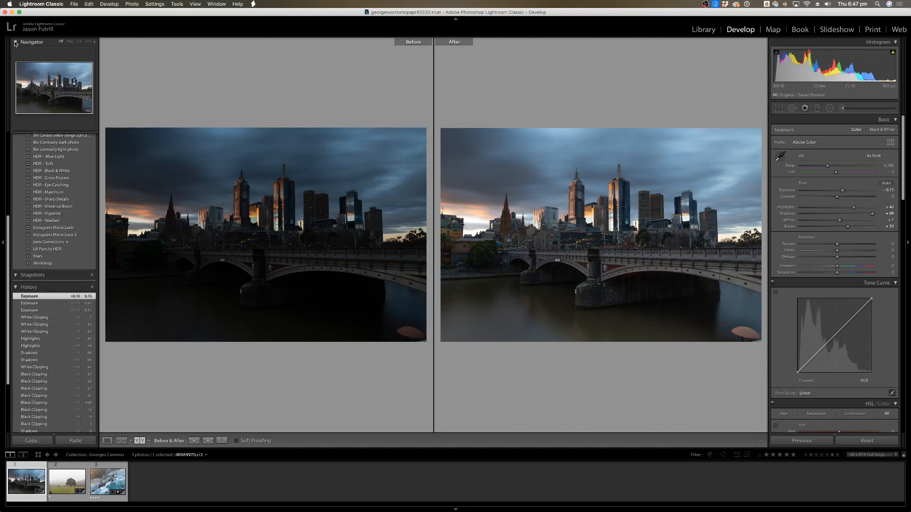
pyautogui.click(14, 42)
pyautogui.click(15, 42)
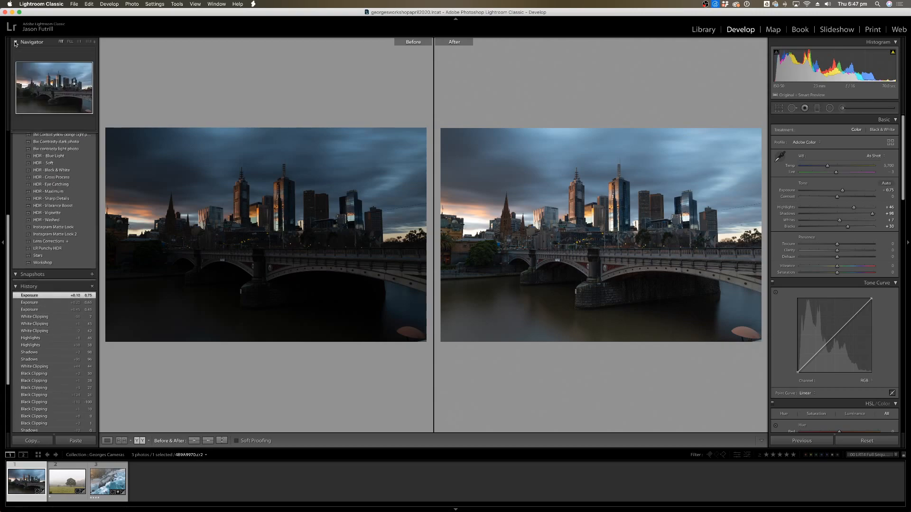
pyautogui.click(15, 43)
pyautogui.click(14, 42)
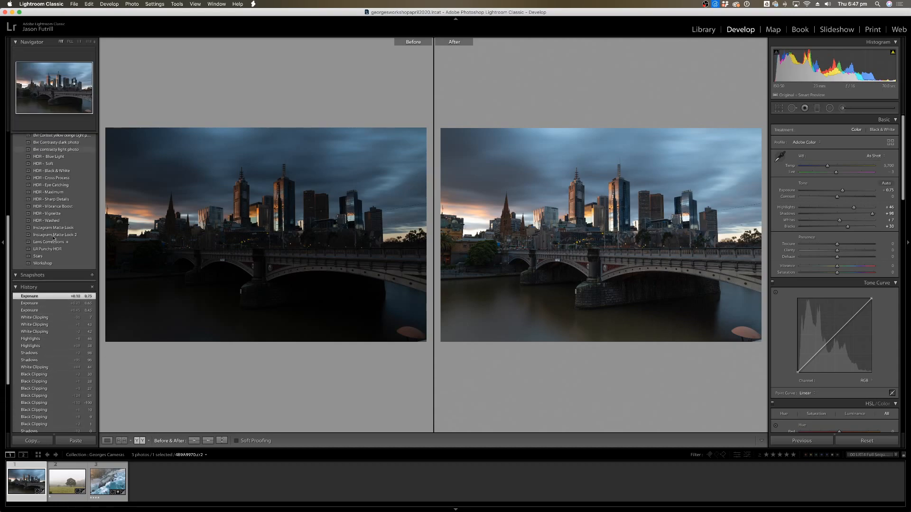
pyautogui.scroll(-2, 41, 348)
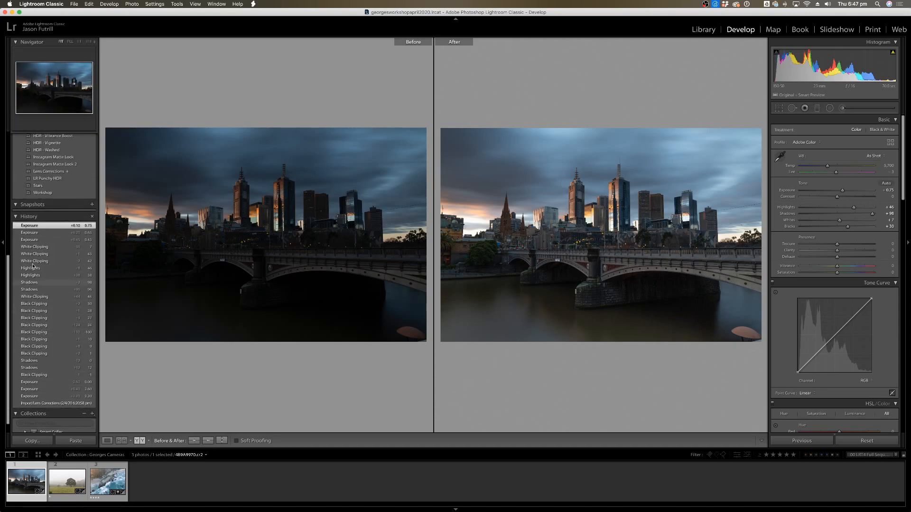
pyautogui.scroll(3, 43, 223)
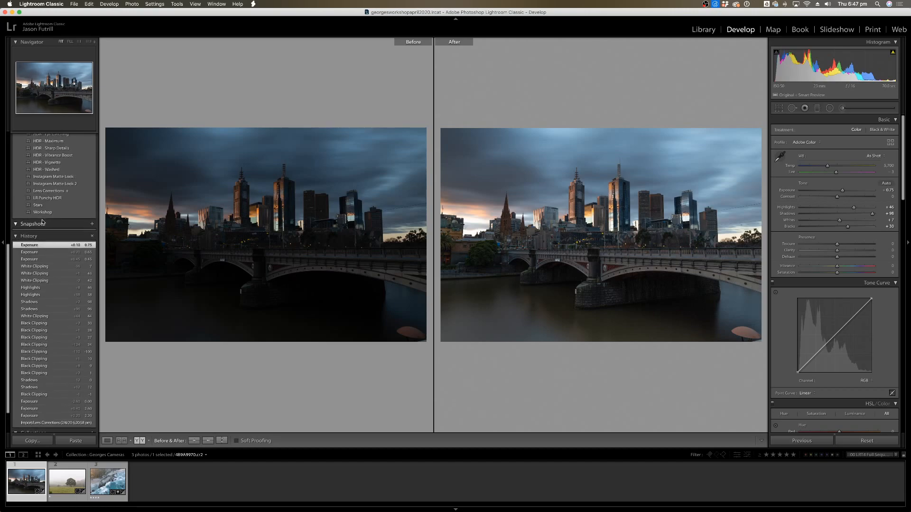
# Collapse the Presets list and return the skyline photo from the before/after comparison to the single-image view.
pyautogui.scroll(12, 49, 234)
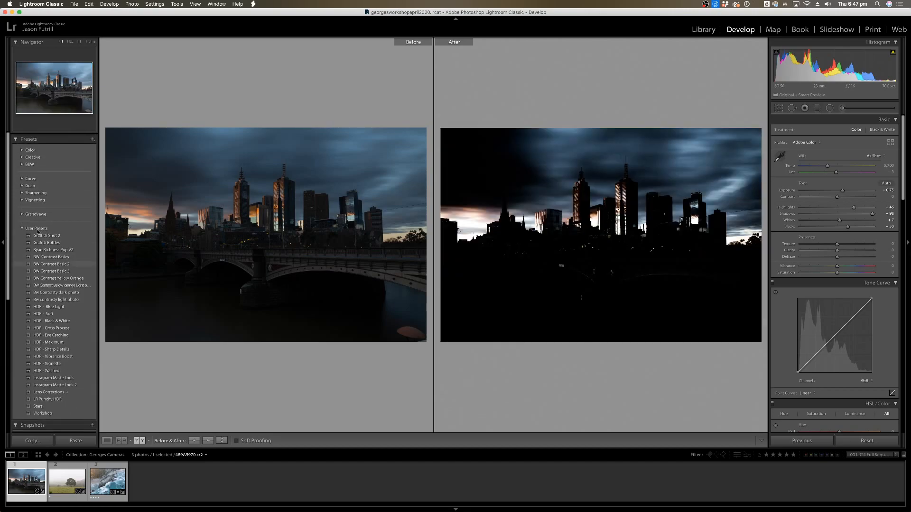
pyautogui.click(21, 137)
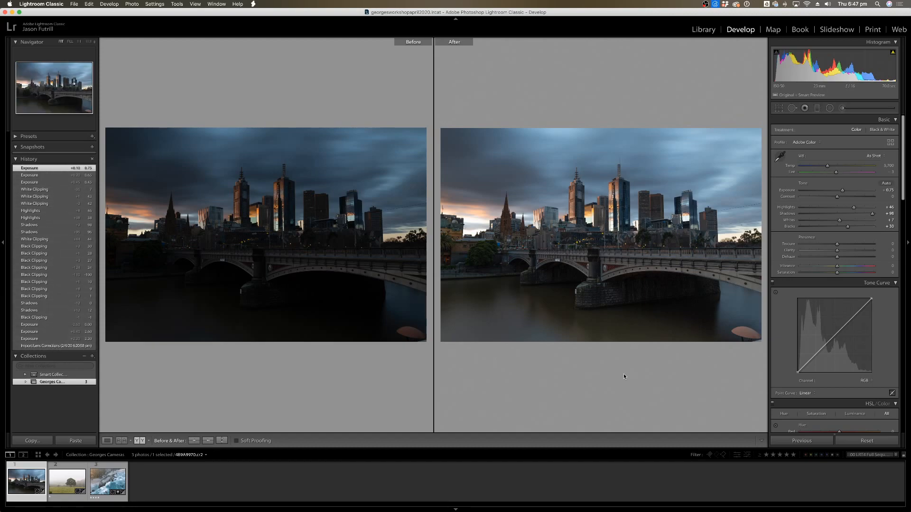
pyautogui.click(108, 440)
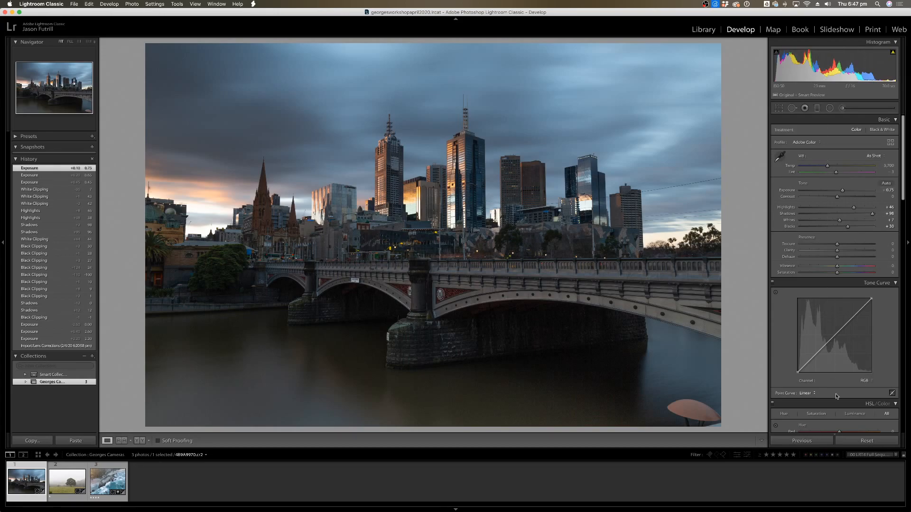
# Reset all adjustments on the skyline photo, and restore the last Exposure edit from its History.
pyautogui.click(867, 440)
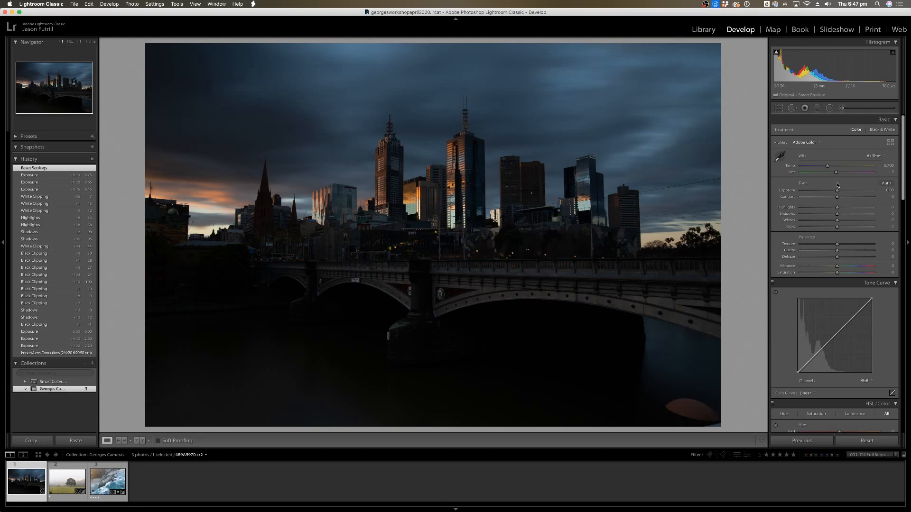
pyautogui.click(45, 176)
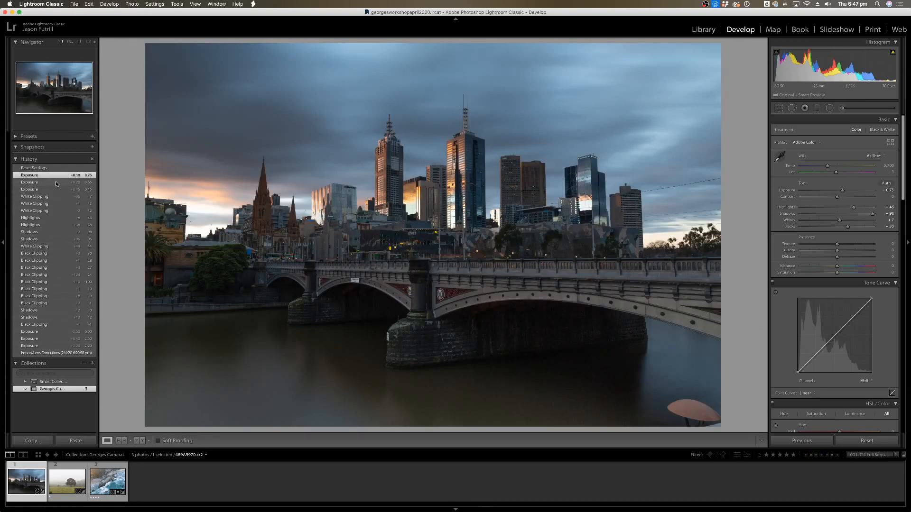
# Step through the earliest History states, from the import entry up to the first Exposure, Black Clipping and Shadows edits.
pyautogui.click(57, 354)
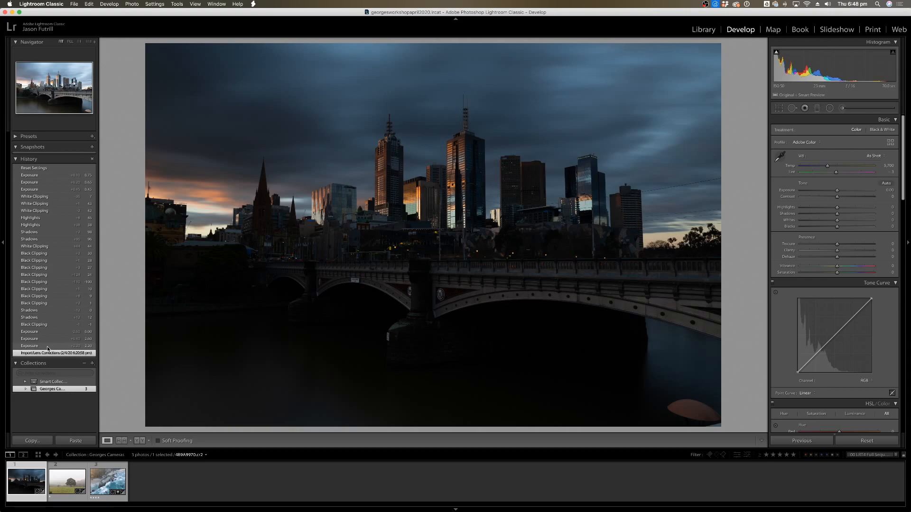
pyautogui.click(48, 347)
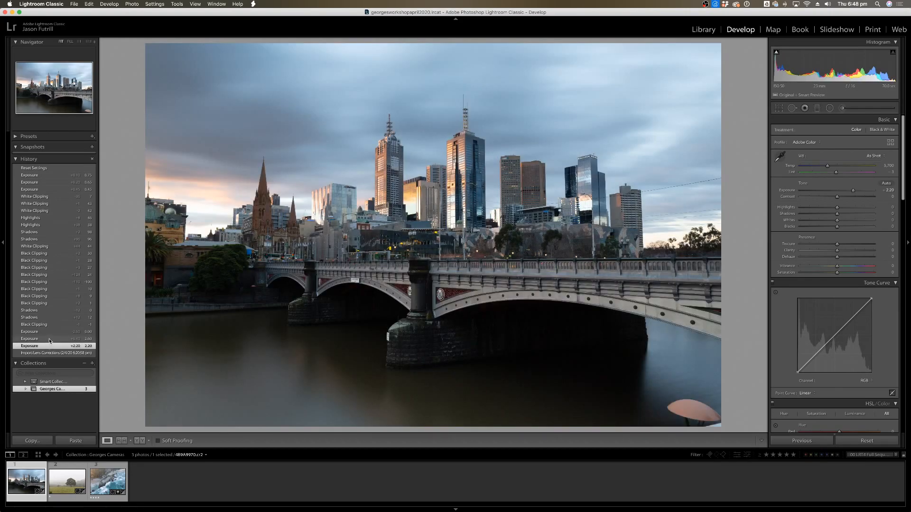
pyautogui.click(49, 340)
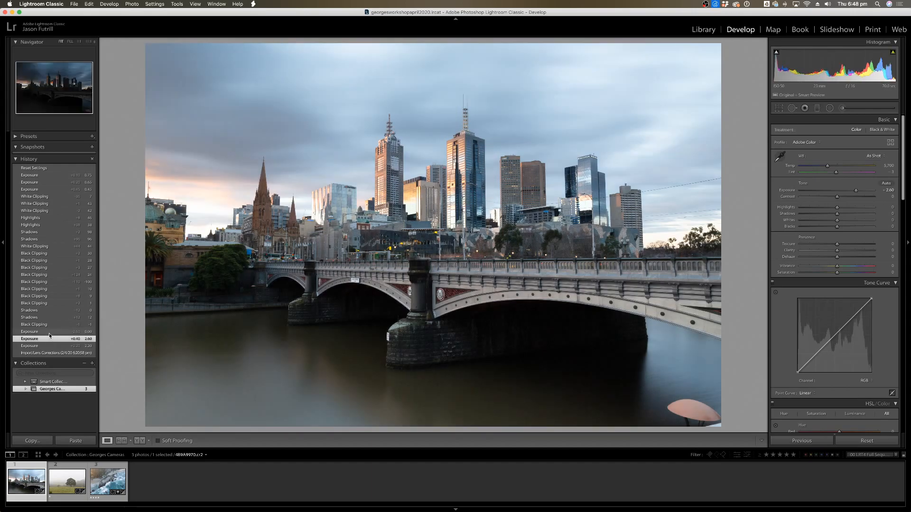
pyautogui.click(48, 332)
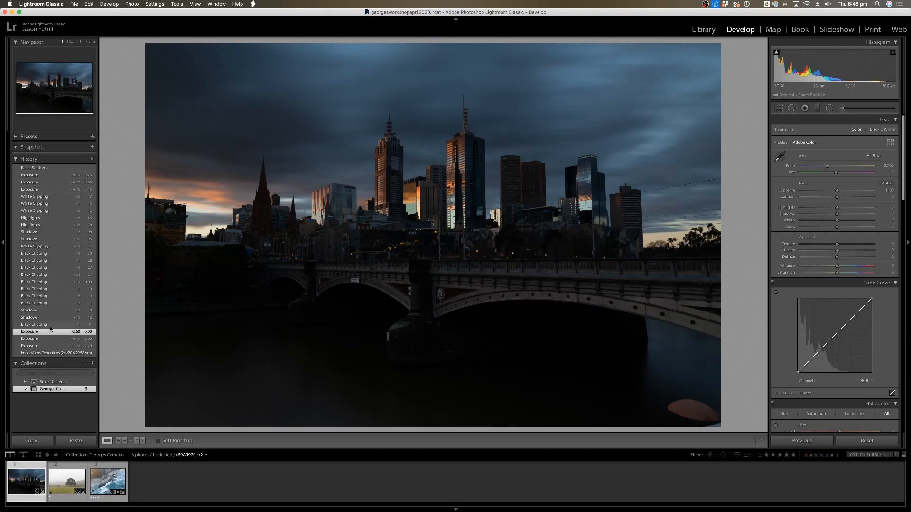
pyautogui.click(50, 326)
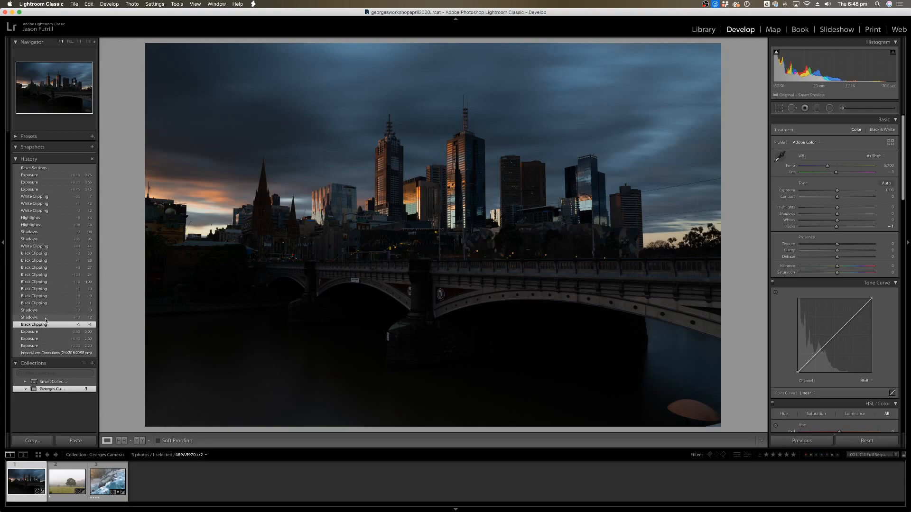
pyautogui.click(46, 318)
pyautogui.click(49, 311)
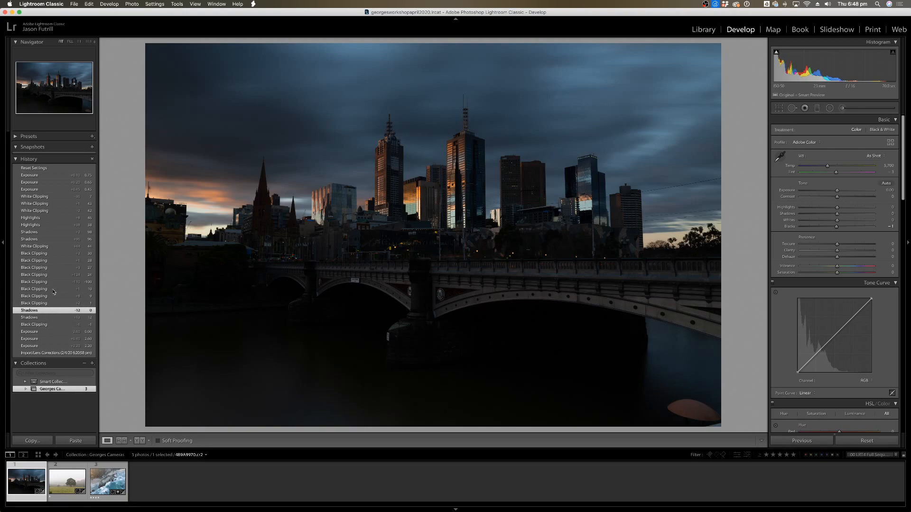
# Step forward through the White Clipping, Shadows, Highlights and Exposure states in History, ending on the final Exposure edit of +0.75.
pyautogui.click(43, 247)
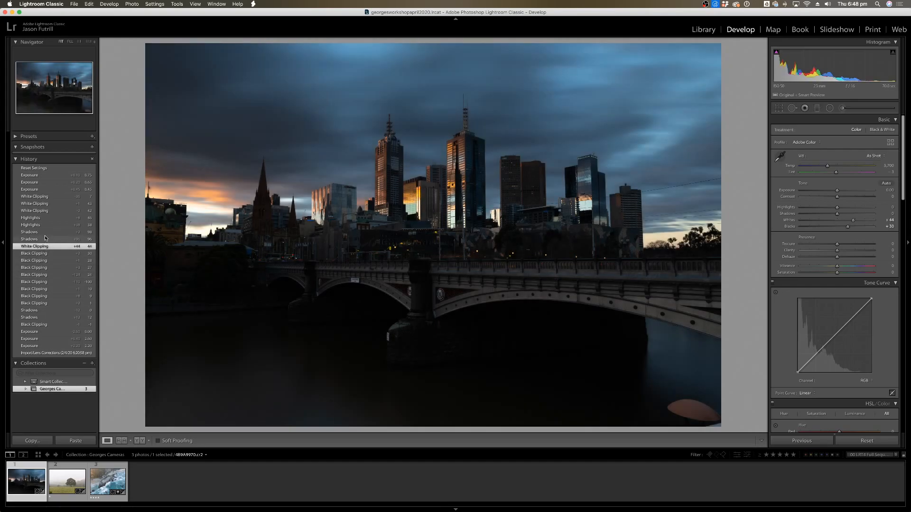
pyautogui.click(46, 239)
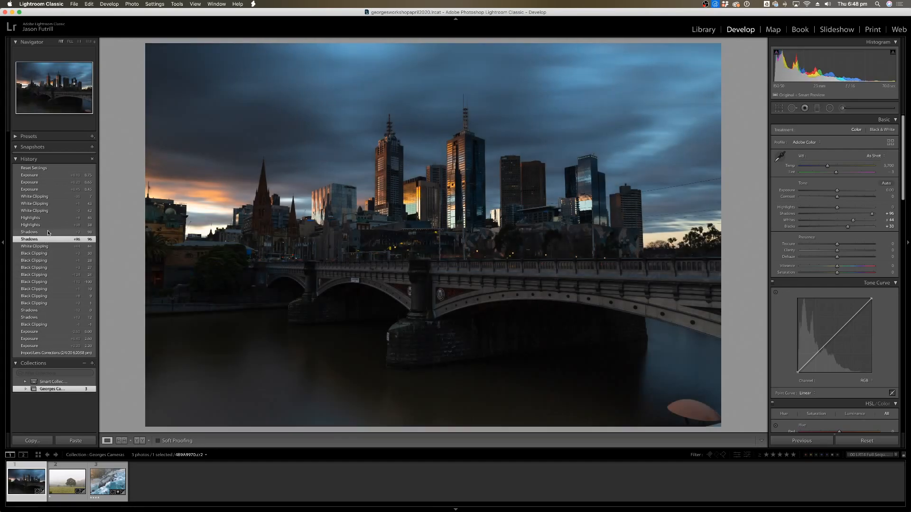
pyautogui.click(48, 232)
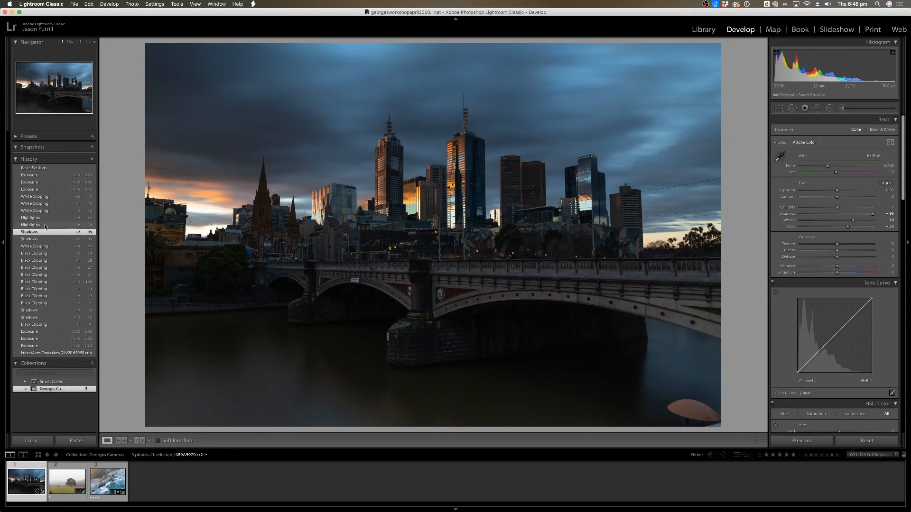
pyautogui.click(46, 225)
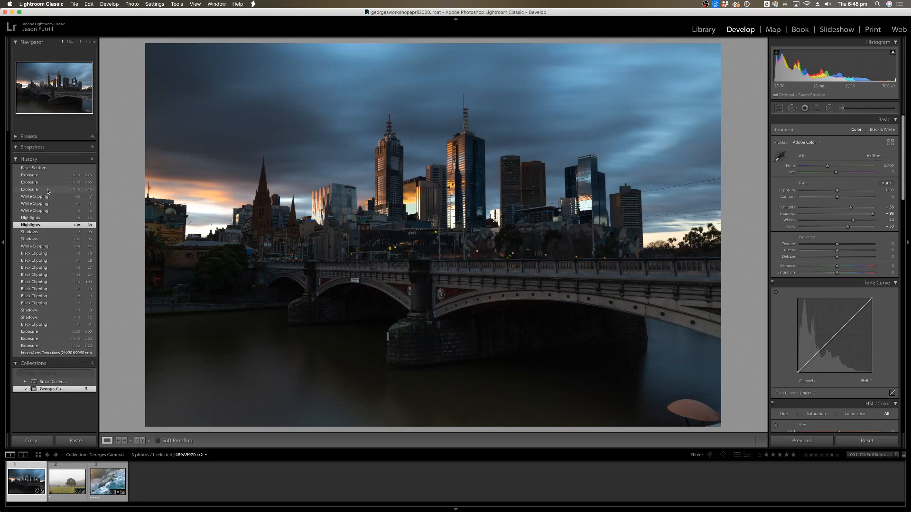
pyautogui.click(48, 217)
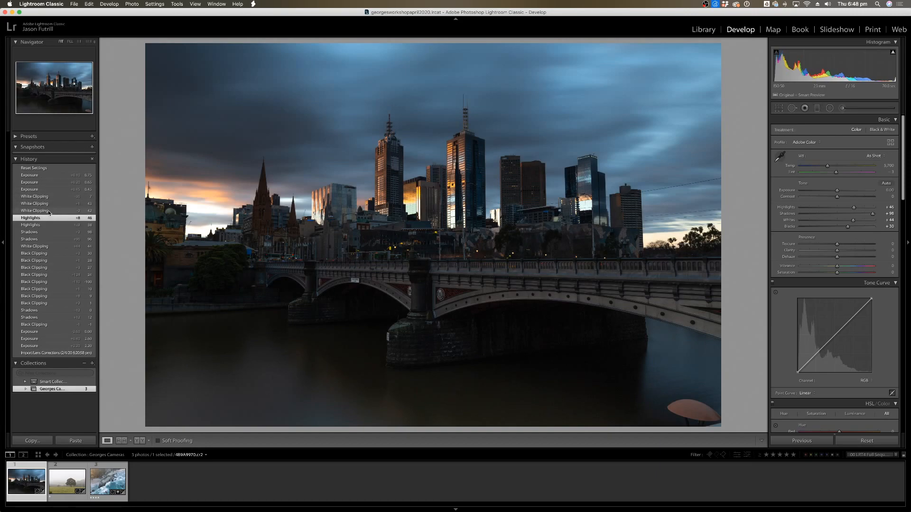
pyautogui.click(49, 211)
pyautogui.click(48, 203)
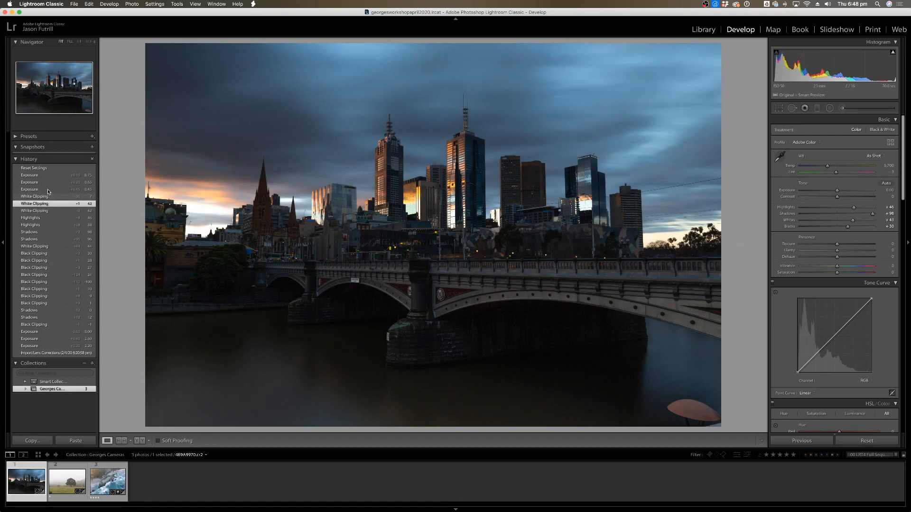
pyautogui.click(48, 190)
pyautogui.click(52, 182)
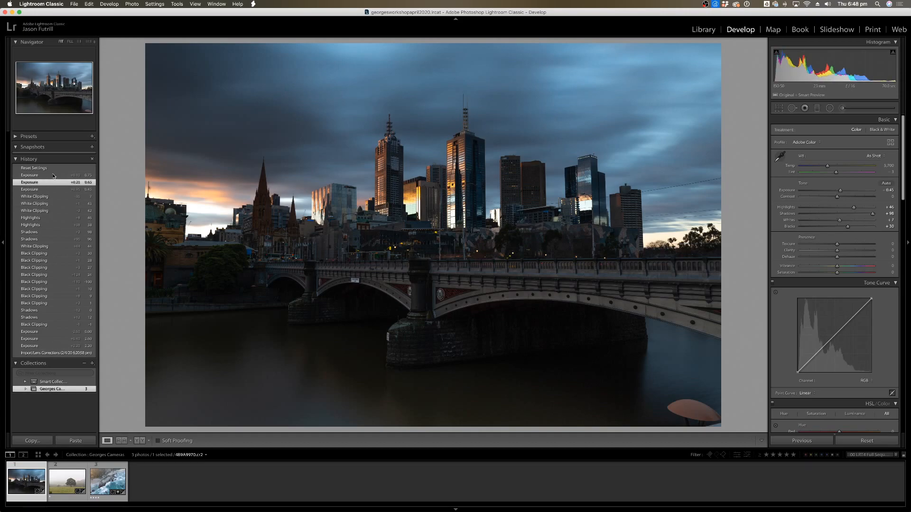
pyautogui.click(54, 175)
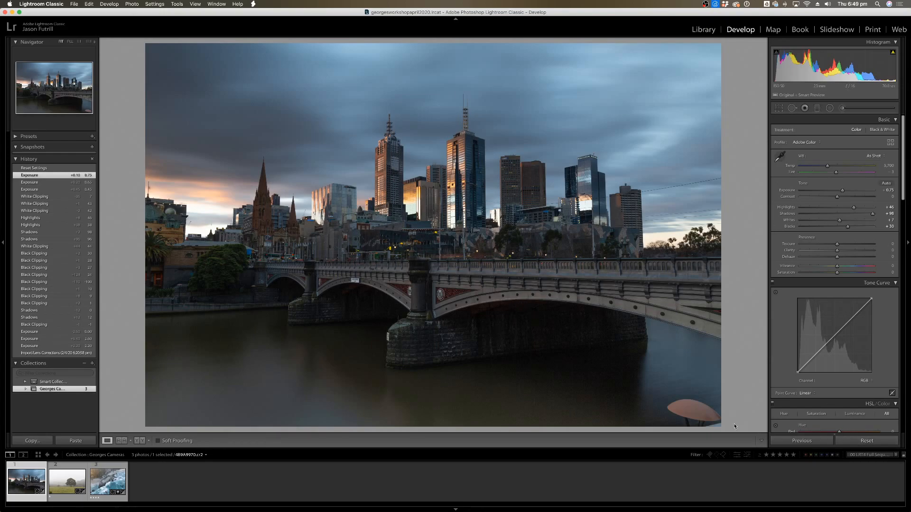
# Compare the skyline photo before and after side by side, examining the towers up close and returning to the full view.
pyautogui.click(140, 441)
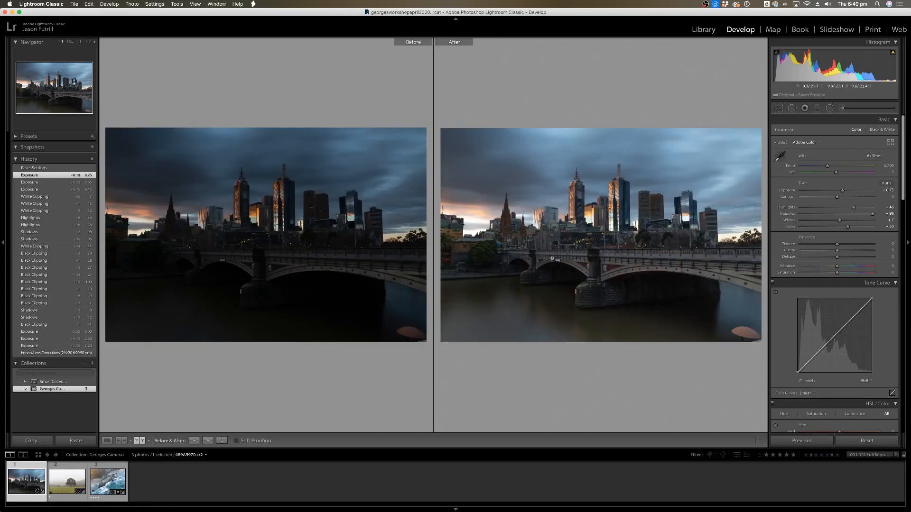
pyautogui.click(558, 244)
pyautogui.moveTo(544, 200); pyautogui.dragTo(700, 183)
pyautogui.click(701, 183)
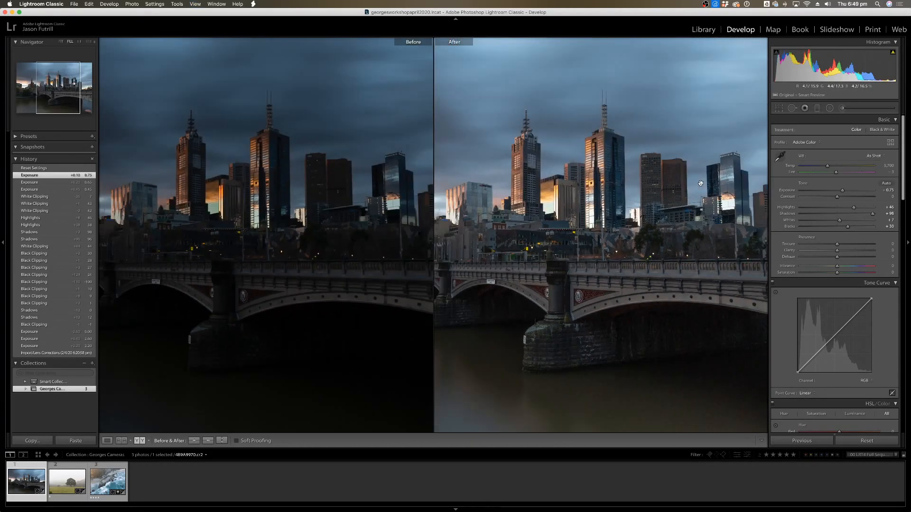
pyautogui.click(701, 183)
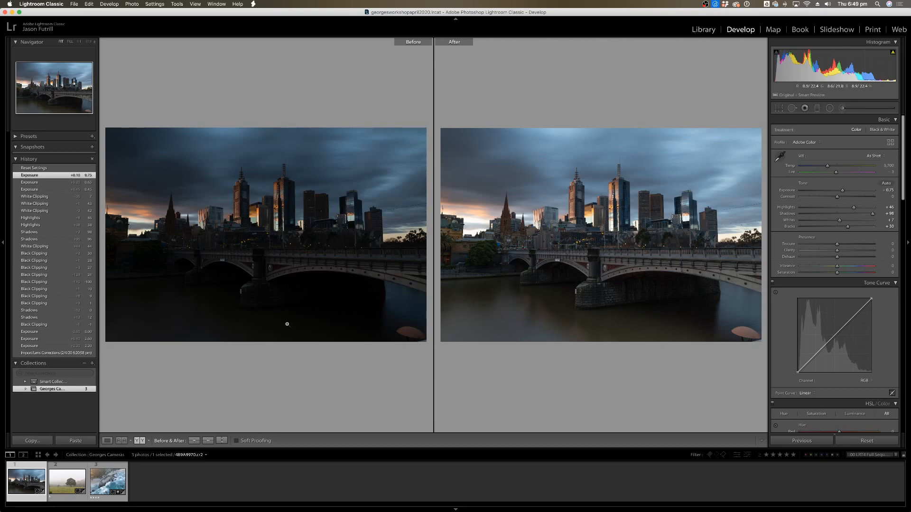
# Switch to the Library module and inspect the Export as Catalog options, leaving without exporting.
pyautogui.click(702, 37)
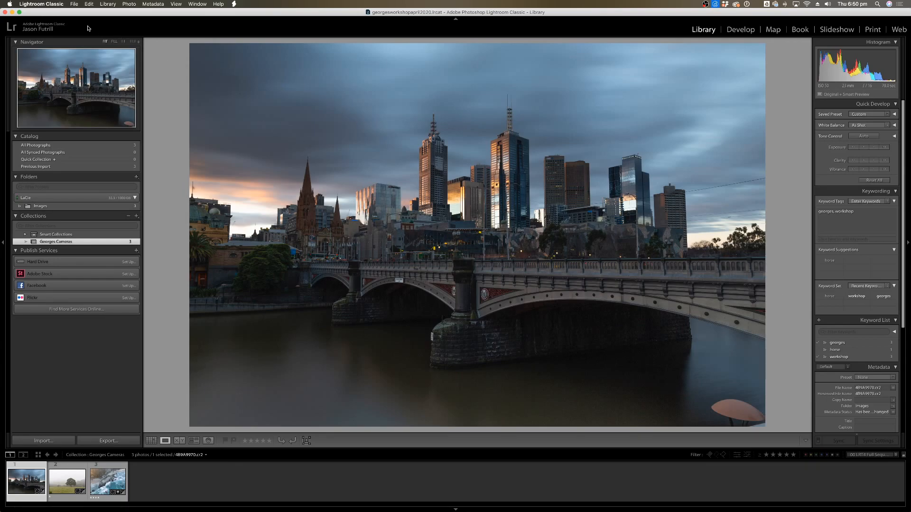
pyautogui.click(75, 4)
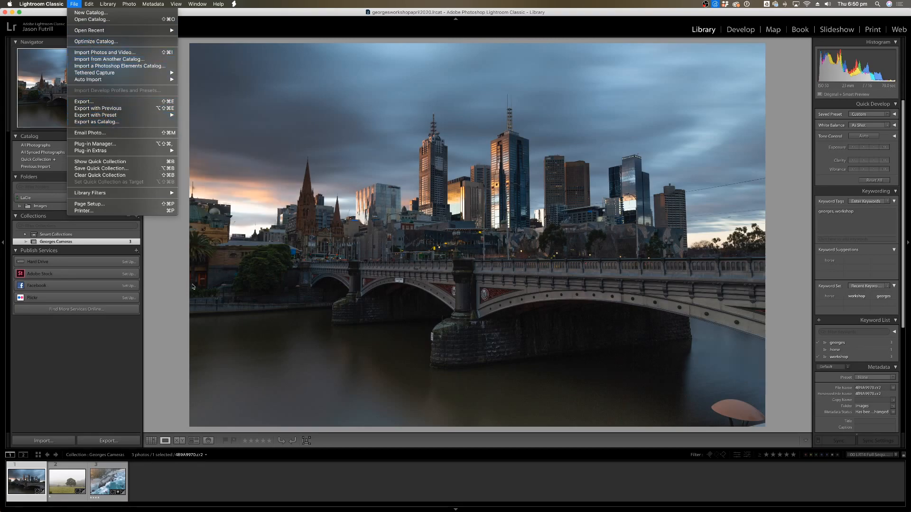
pyautogui.click(146, 122)
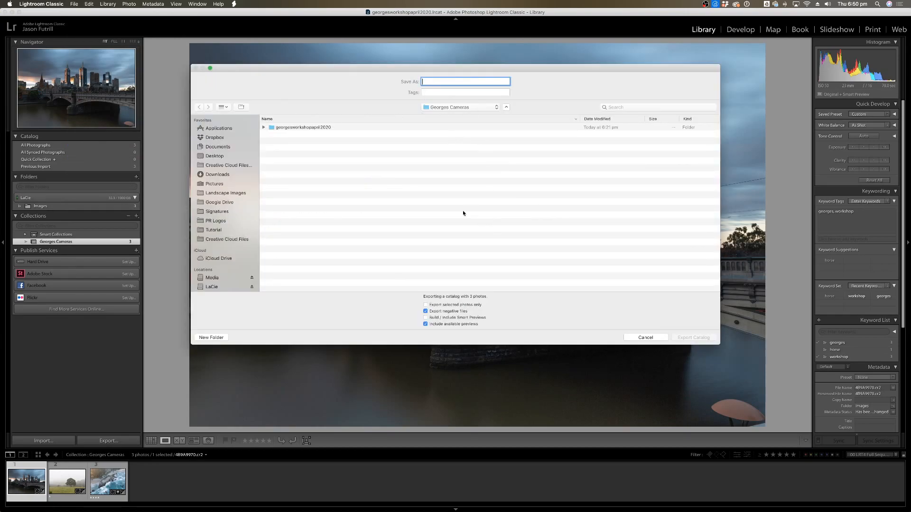
pyautogui.click(645, 338)
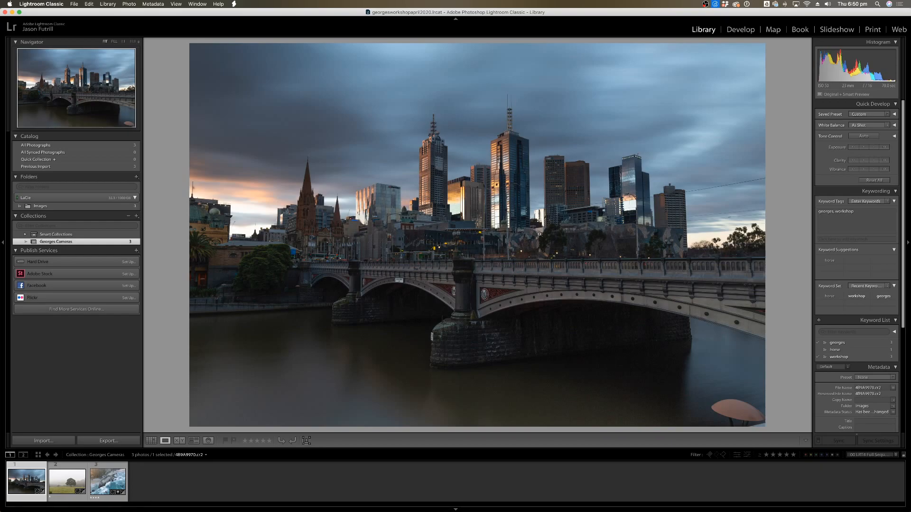
# Preview the georgesworkshopapril2020.lrcat file as a source for importing from another catalog, and cancel the import.
pyautogui.click(74, 3)
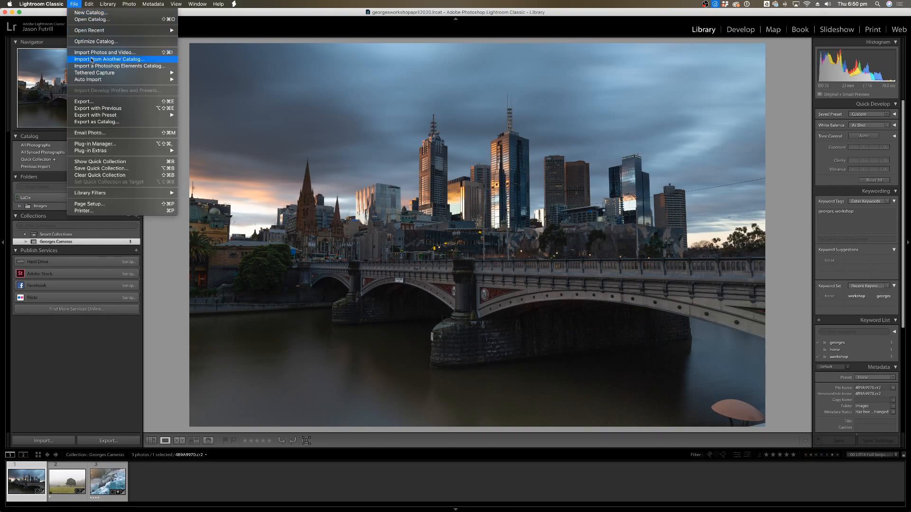
pyautogui.click(98, 59)
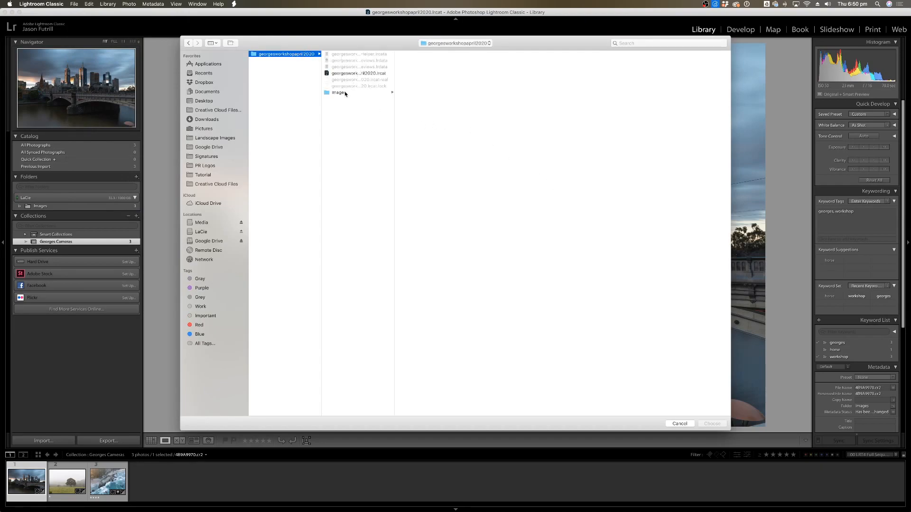
pyautogui.click(358, 73)
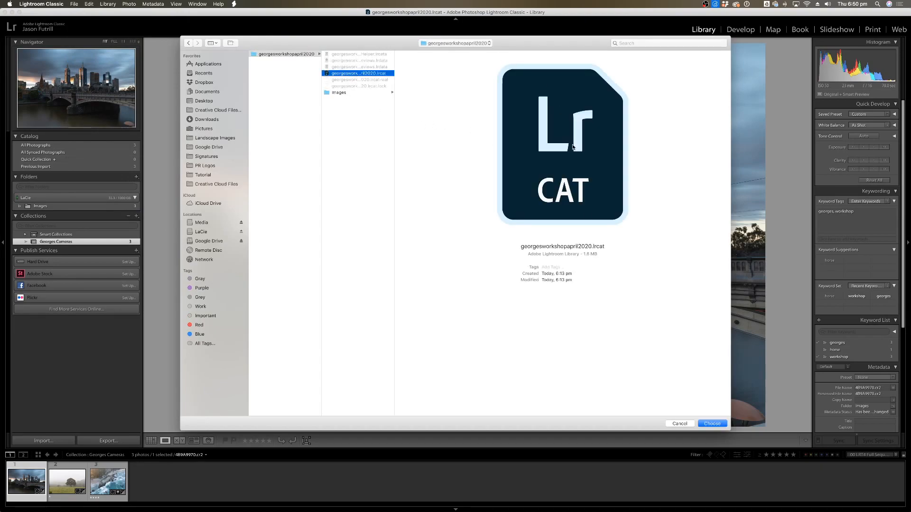
pyautogui.click(684, 423)
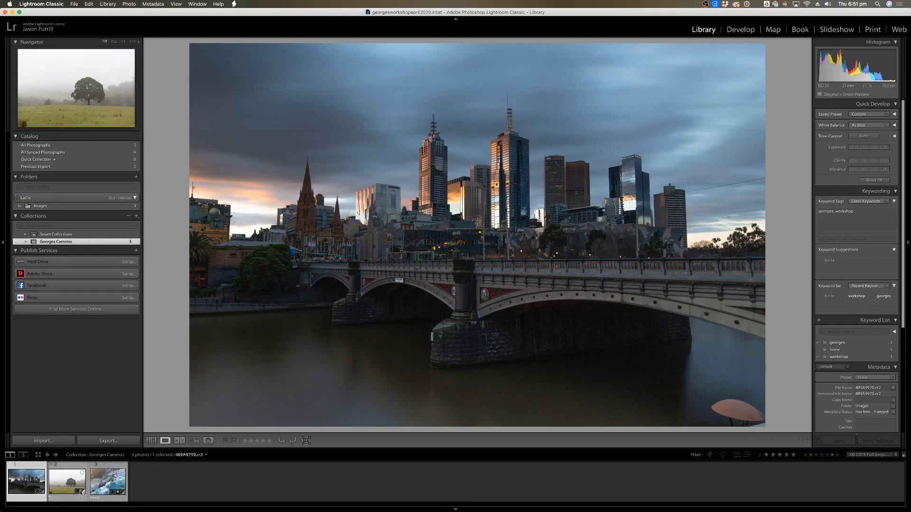
# View the rocky coast and foggy tree photos full-size, and return to the thumbnail grid with no photo selected.
pyautogui.click(108, 482)
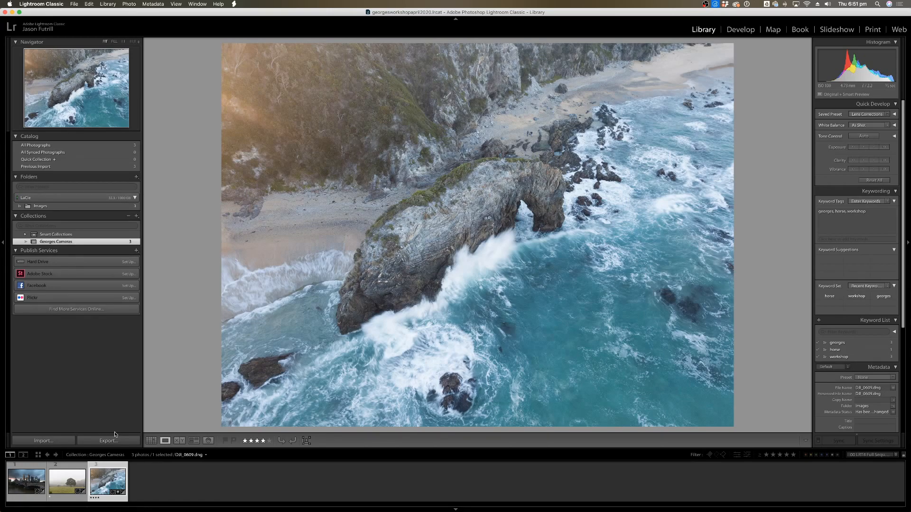
pyautogui.press('Left')
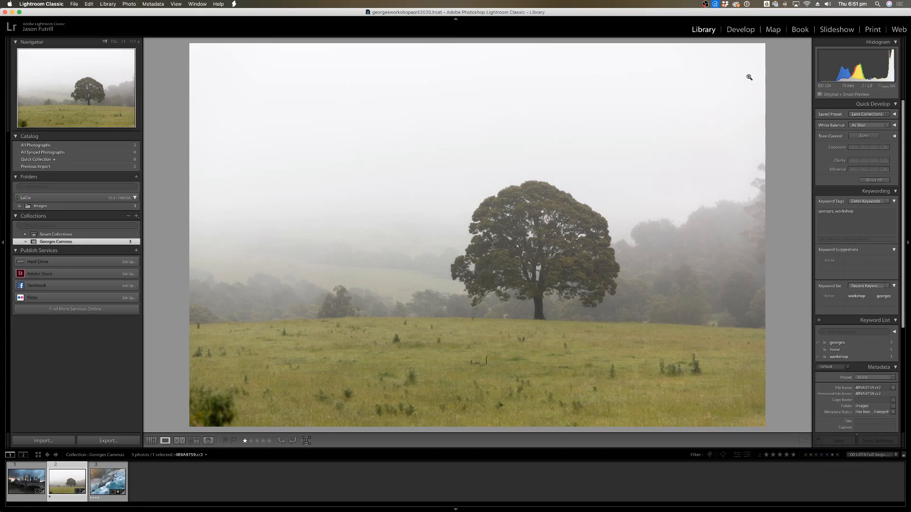
pyautogui.press('g')
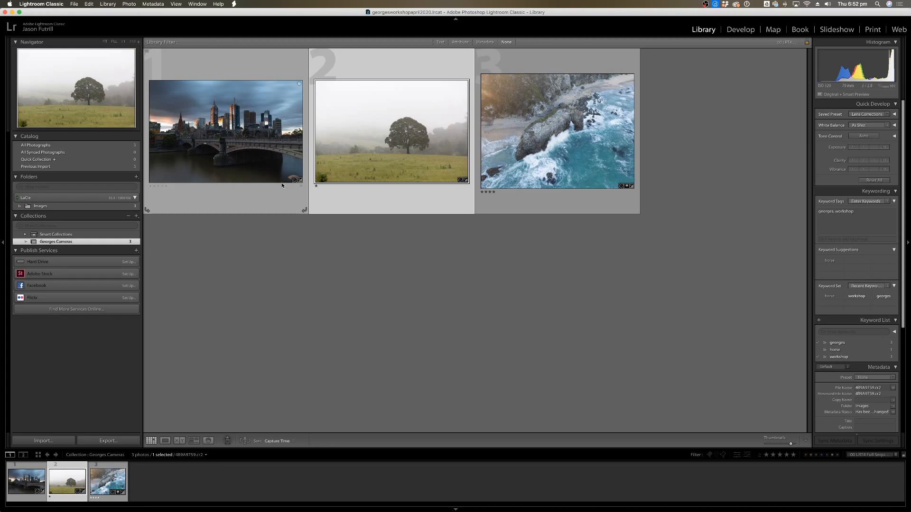
pyautogui.click(371, 324)
# Revisit the chooser for importing from another catalog, cancel without importing, and view the skyline photo full-size.
pyautogui.click(74, 3)
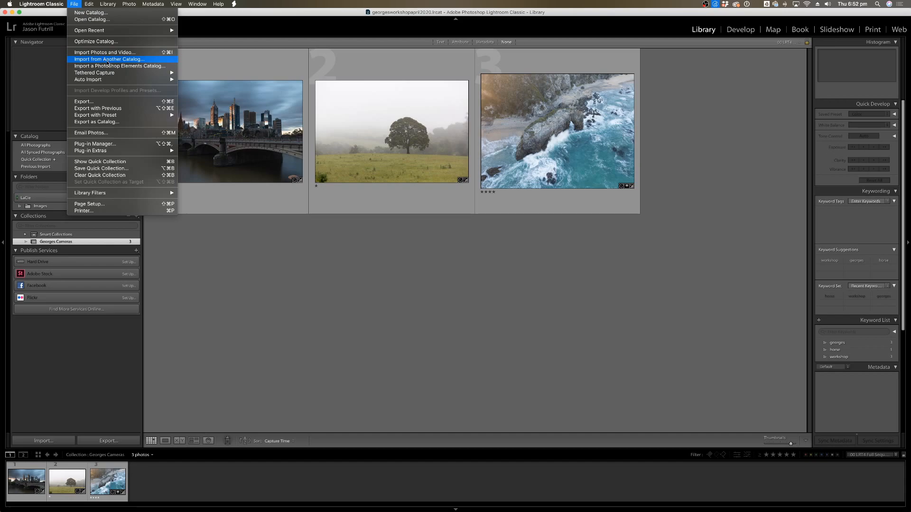
pyautogui.click(108, 61)
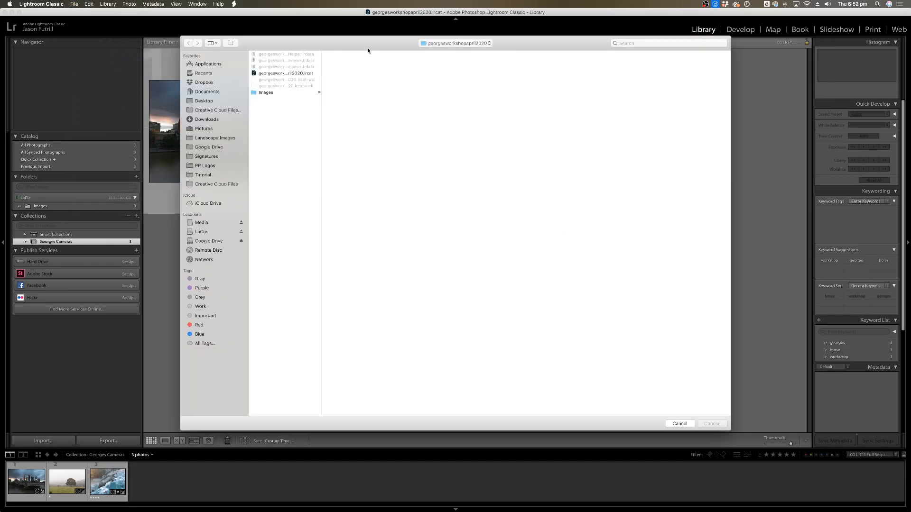
pyautogui.click(679, 424)
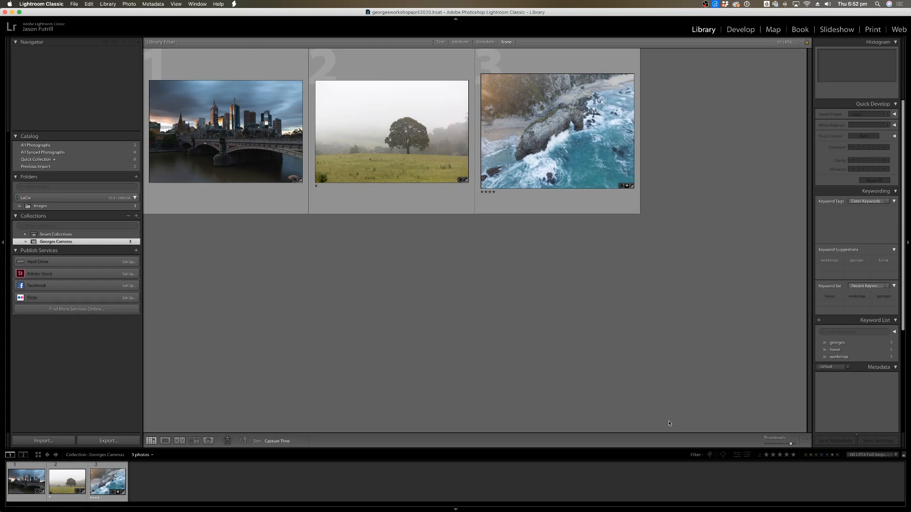
pyautogui.click(248, 124)
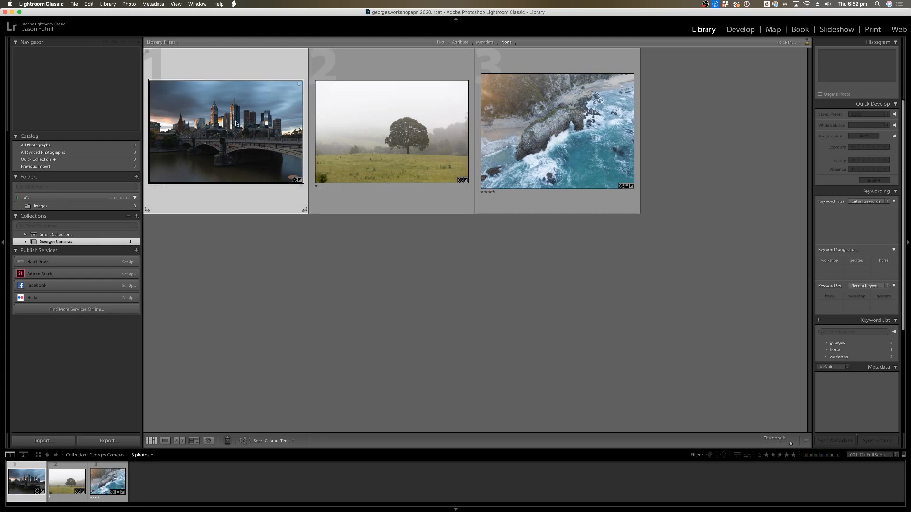
pyautogui.doubleClick(253, 141)
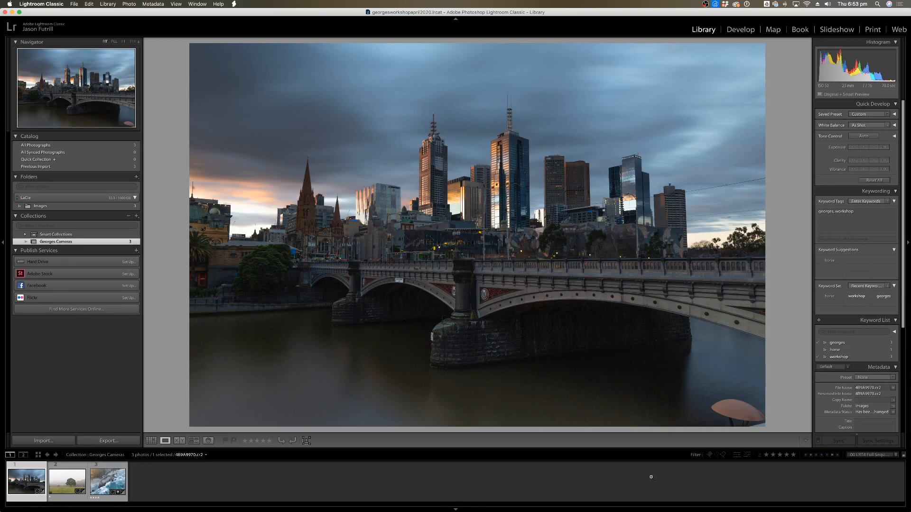
# Switch to OBS and make the bwedit source visible in the scene.
pyautogui.click(600, 492)
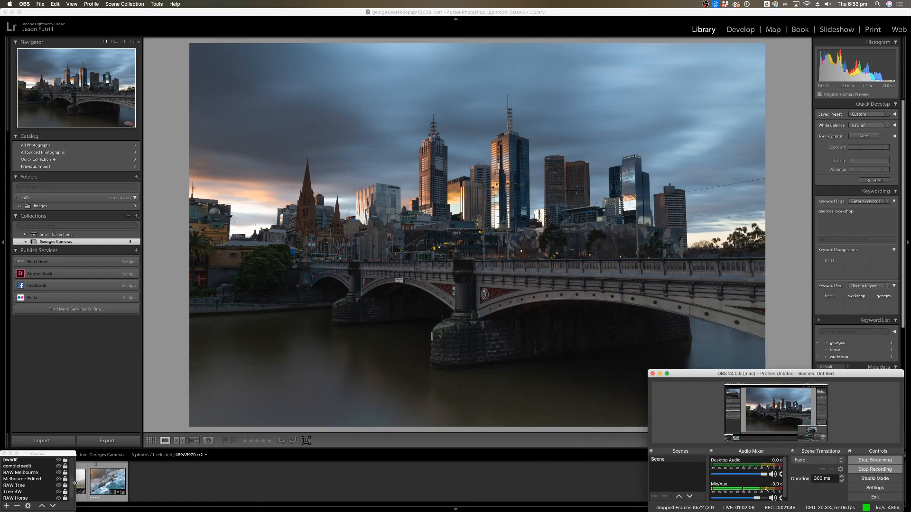
pyautogui.scroll(3, 72, 480)
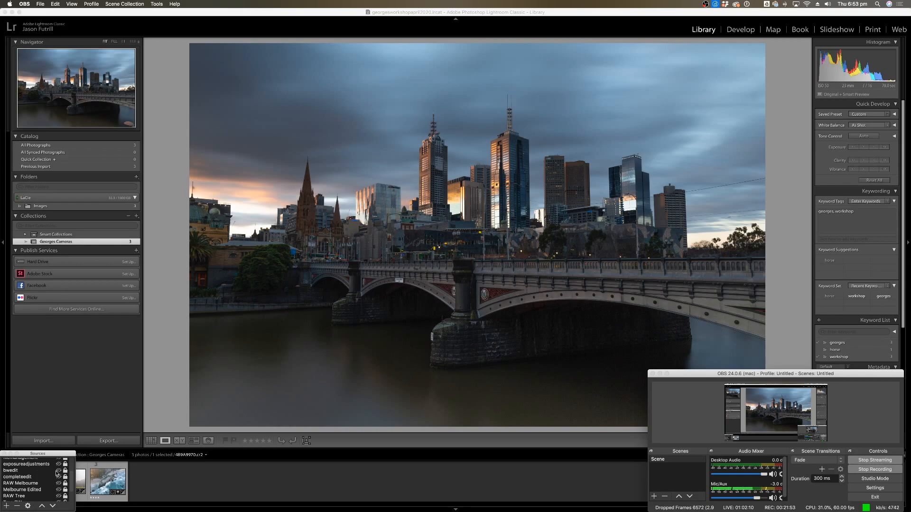
pyautogui.click(59, 471)
pyautogui.scroll(3, 69, 478)
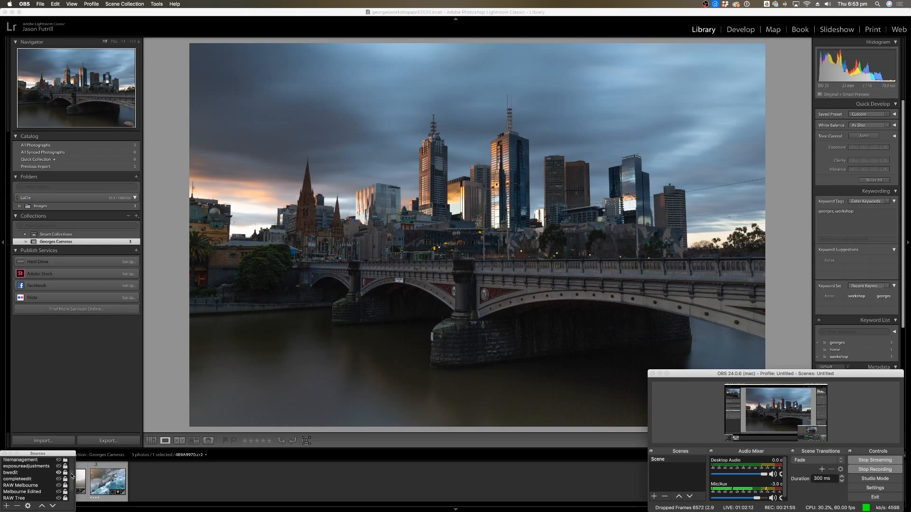
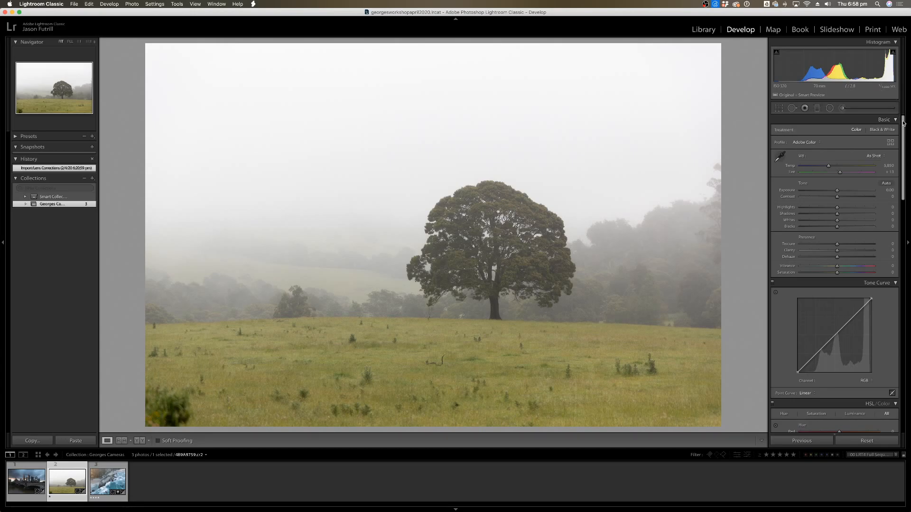
# Look through the foggy tree photo's Develop adjustments down to Lens Corrections and return to the Basic settings.
pyautogui.moveTo(904, 123); pyautogui.dragTo(903, 279)
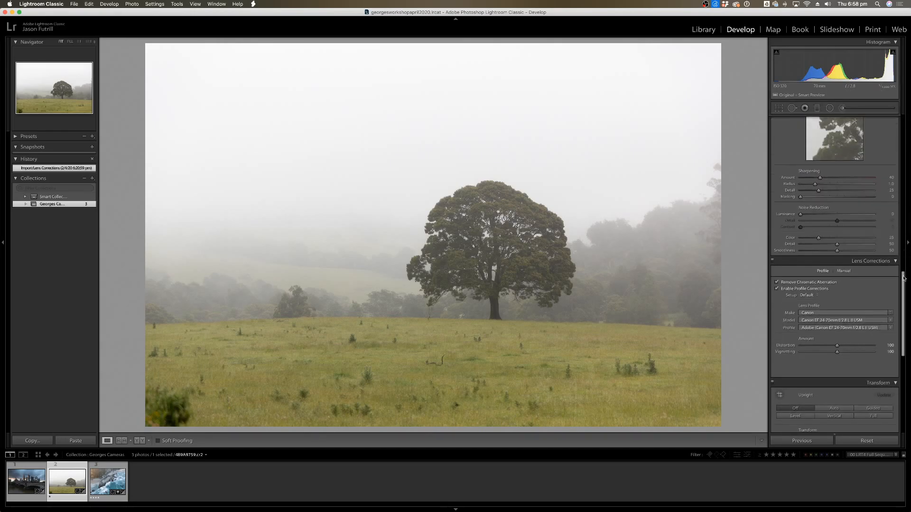
pyautogui.scroll(3, 903, 278)
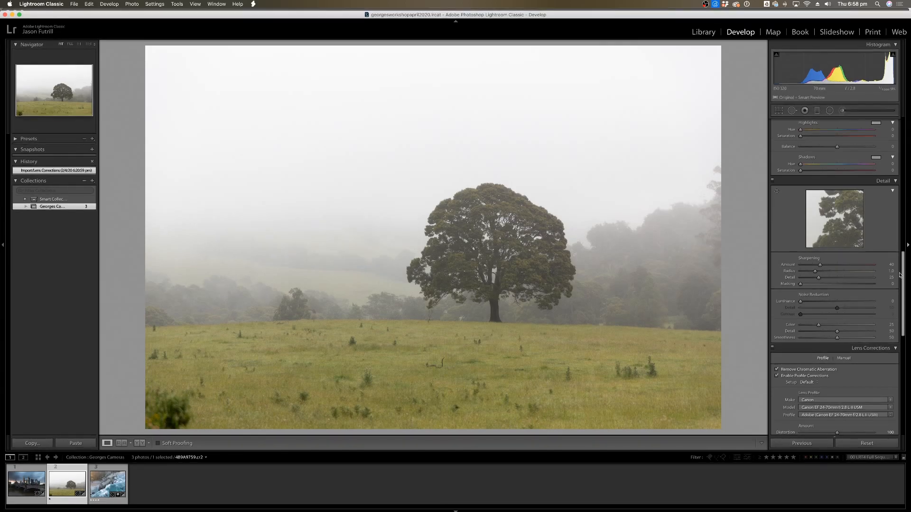
pyautogui.scroll(5, 899, 275)
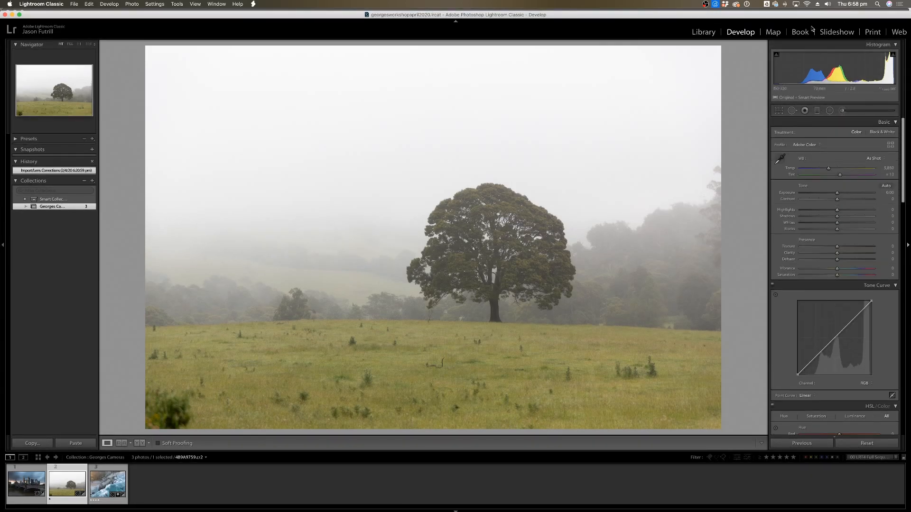
pyautogui.moveTo(805, 15); pyautogui.dragTo(805, 12)
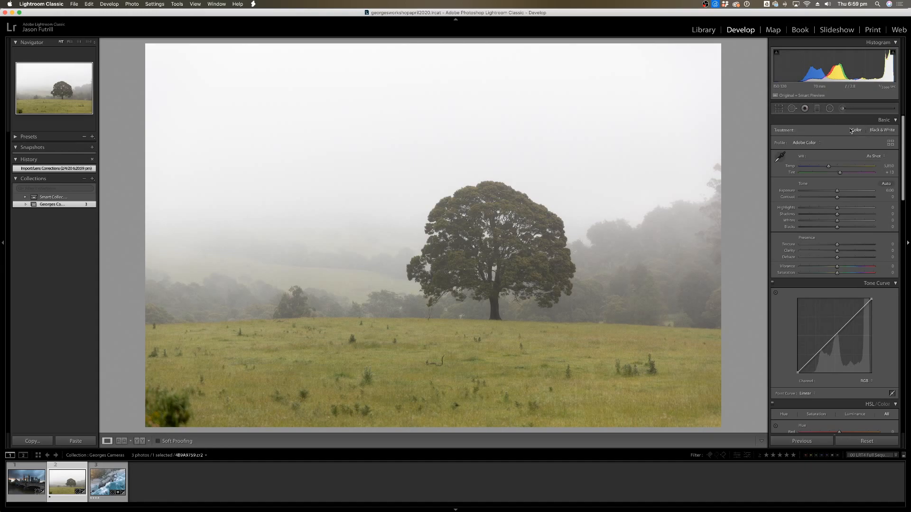
# Collapse and re-expand the Basic adjustments section to demonstrate hiding and showing its controls.
pyautogui.click(895, 121)
pyautogui.click(896, 121)
pyautogui.click(896, 121)
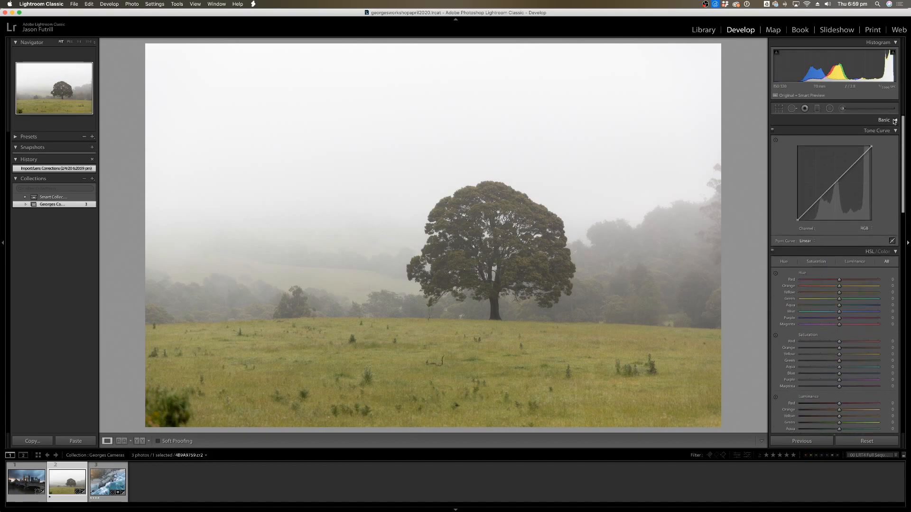
pyautogui.click(896, 122)
pyautogui.click(896, 121)
pyautogui.click(896, 122)
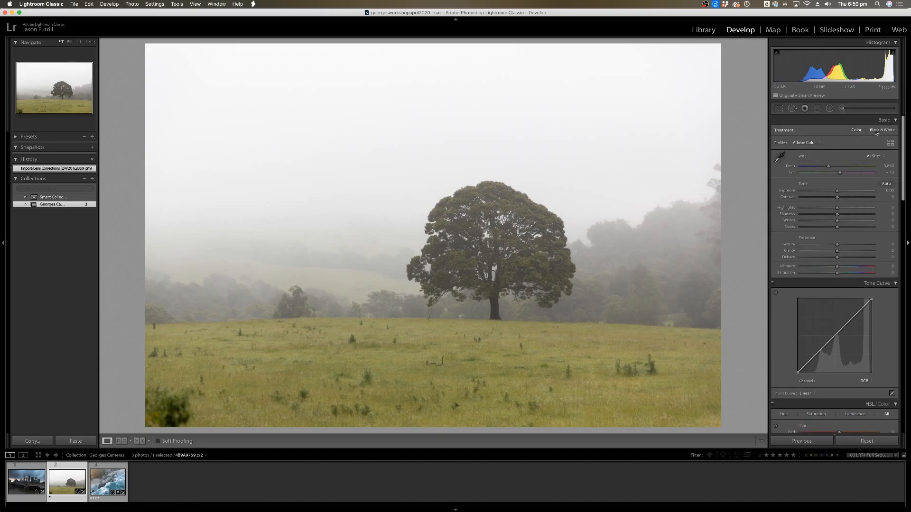
# Try the Black & White treatment on the foggy tree photo and return it to Color.
pyautogui.click(882, 130)
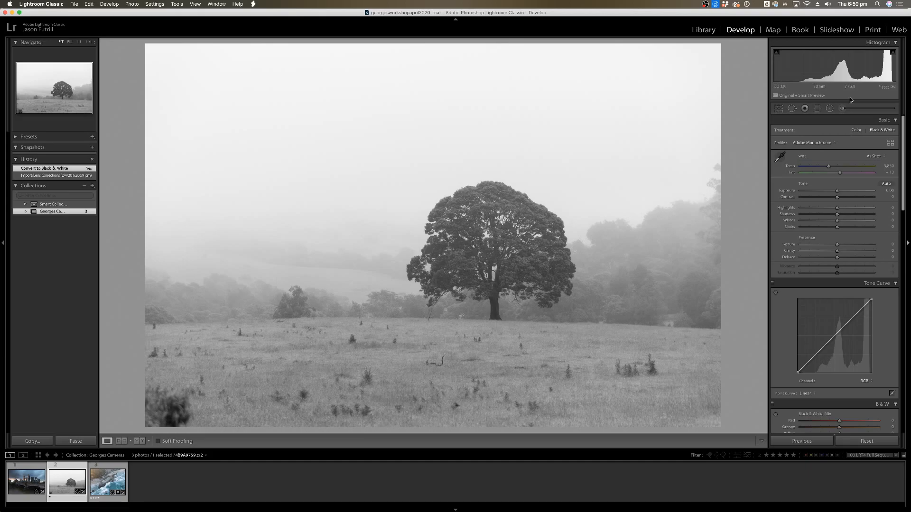
pyautogui.click(854, 131)
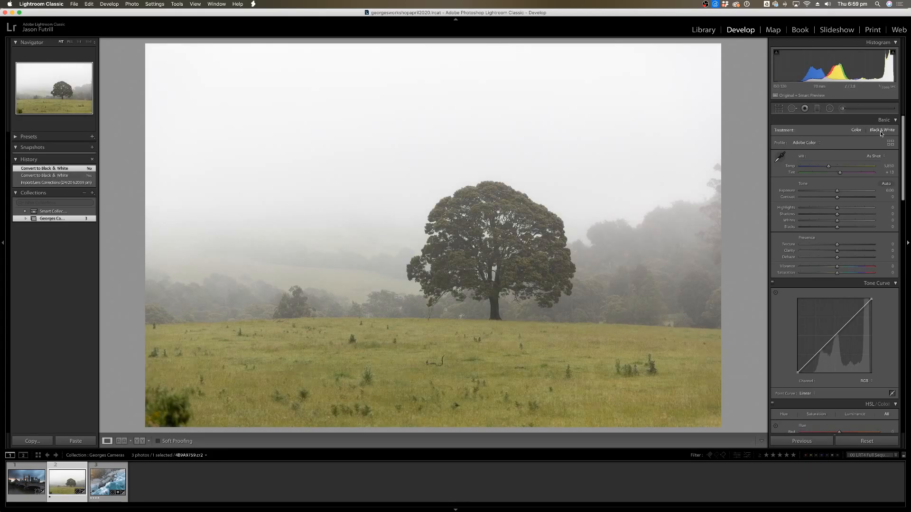
# Try removing all colour from the foggy tree photo with Saturation at -100, resetting it to 0 after each of two attempts.
pyautogui.moveTo(837, 273); pyautogui.dragTo(794, 275)
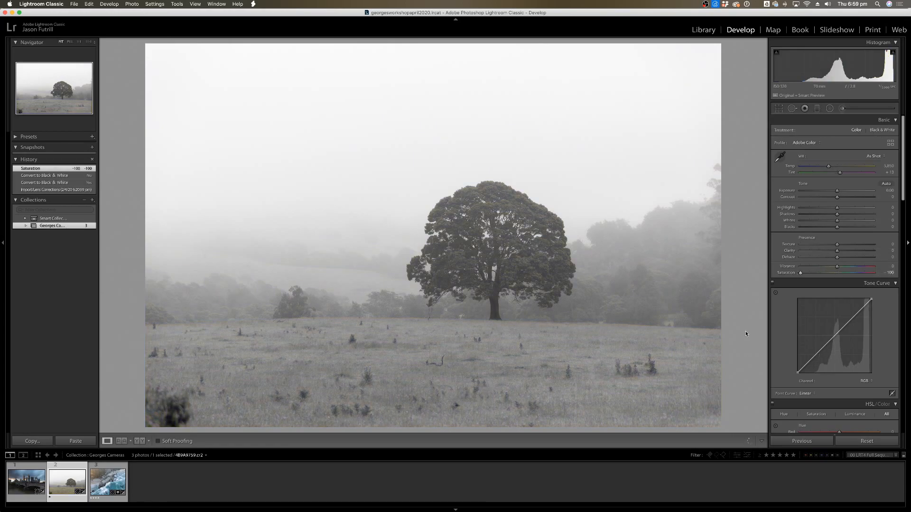
pyautogui.doubleClick(788, 273)
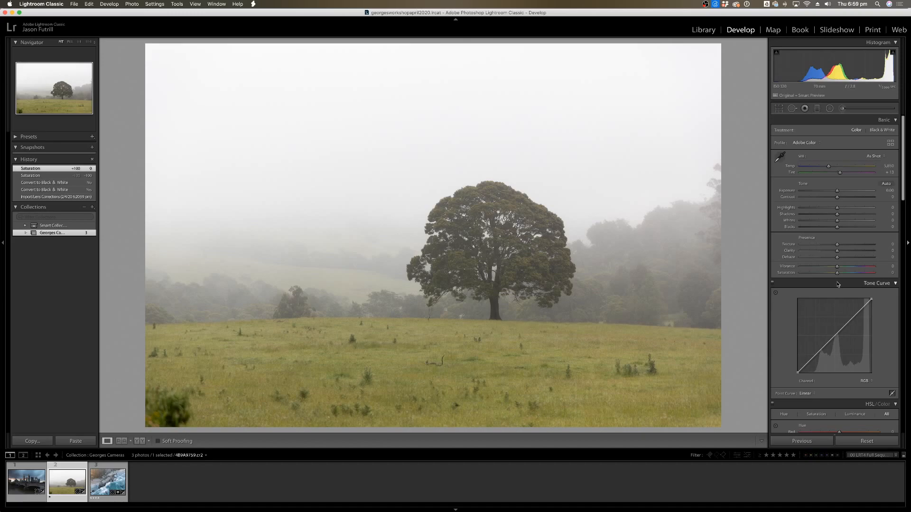
pyautogui.moveTo(838, 274); pyautogui.dragTo(798, 273)
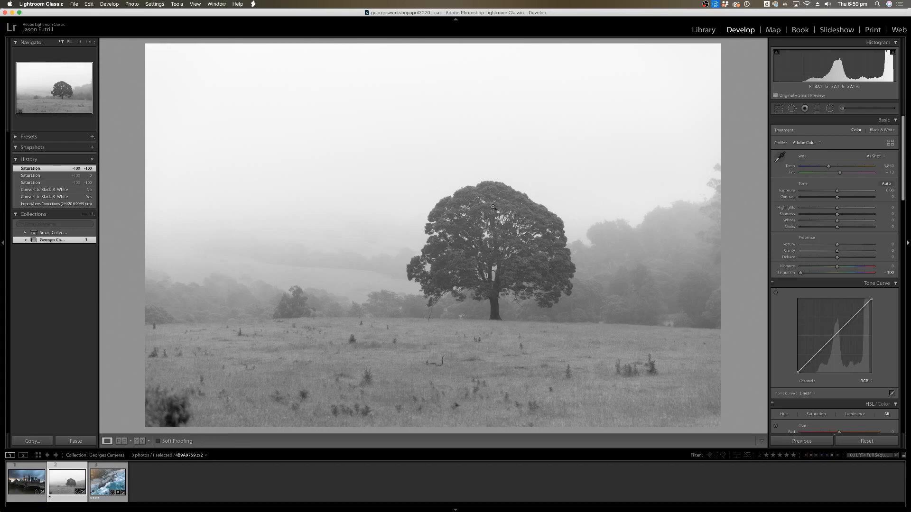
pyautogui.doubleClick(783, 274)
# Apply the Black & White treatment to the foggy tree photo, keeping the Adobe Monochrome profile.
pyautogui.click(882, 130)
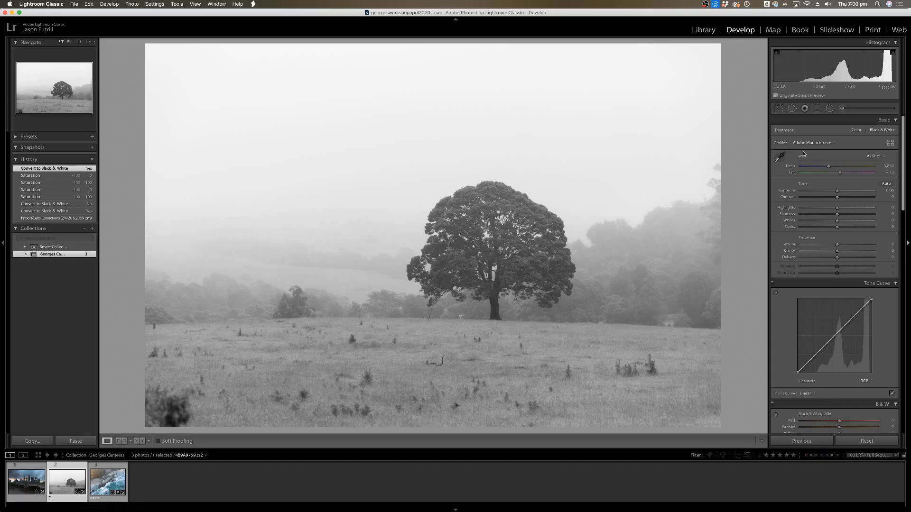
pyautogui.click(827, 144)
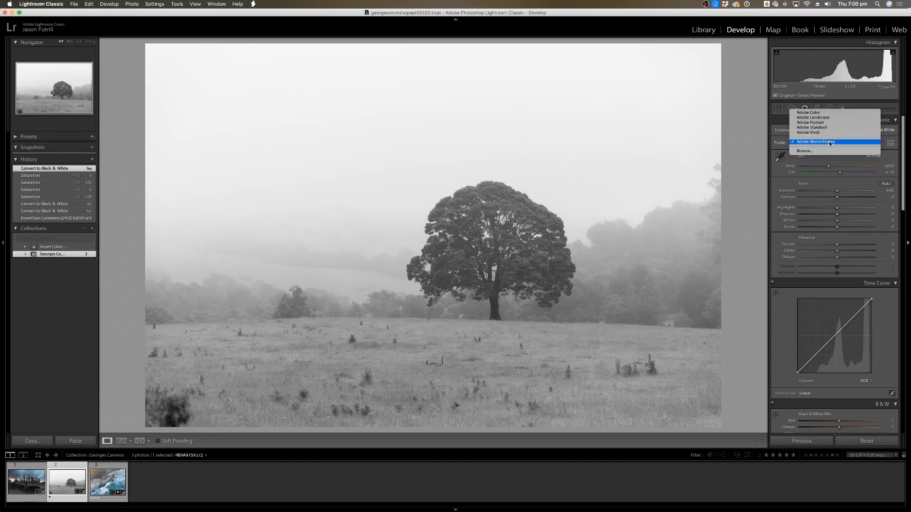
pyautogui.click(823, 142)
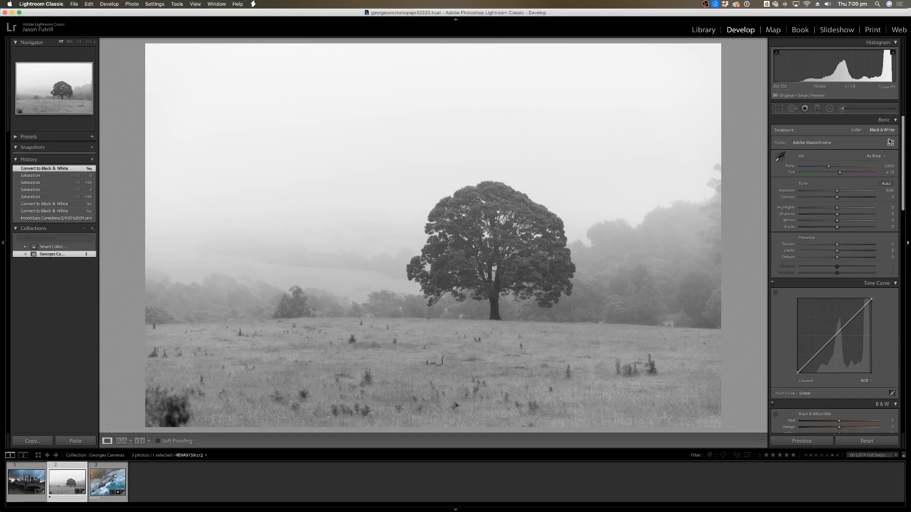
# Browse the B&W profiles in the Profile Browser, previewing several on the tree photo, and close it after showing all profiles again.
pyautogui.click(891, 143)
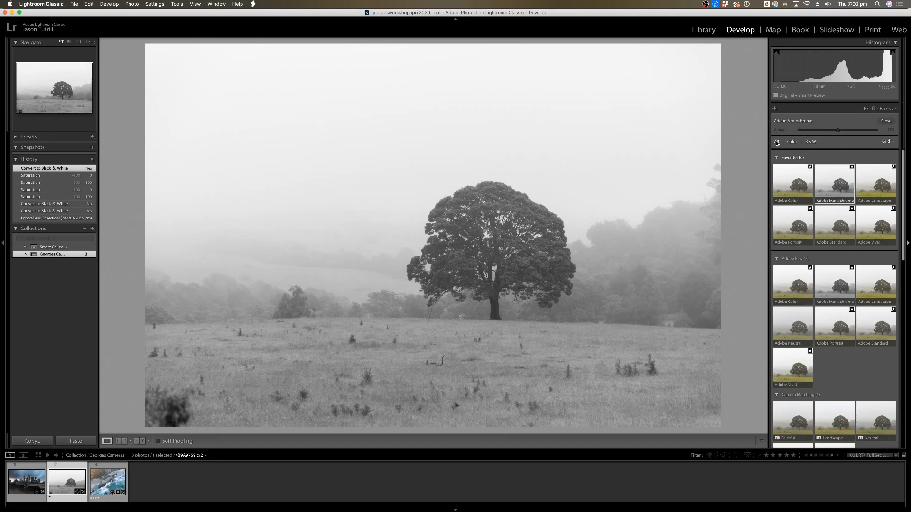
pyautogui.click(811, 145)
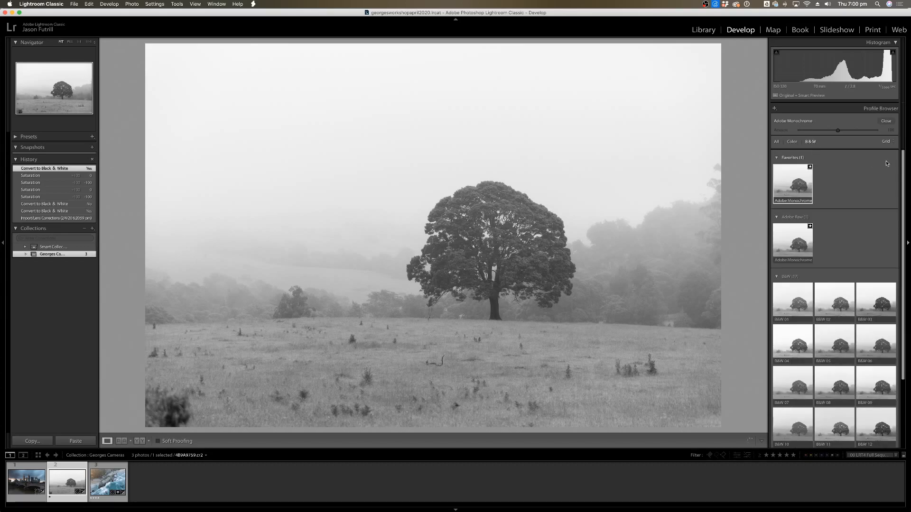
pyautogui.scroll(-4, 886, 163)
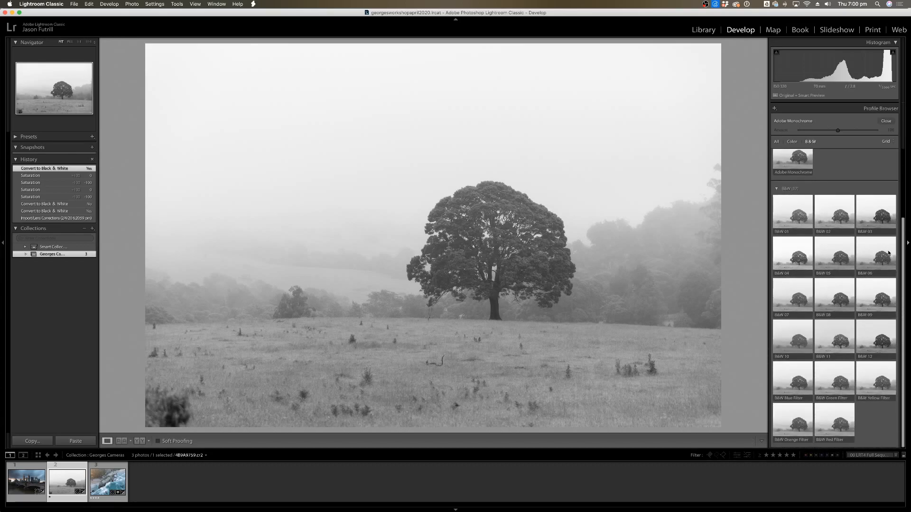
pyautogui.scroll(4, 888, 253)
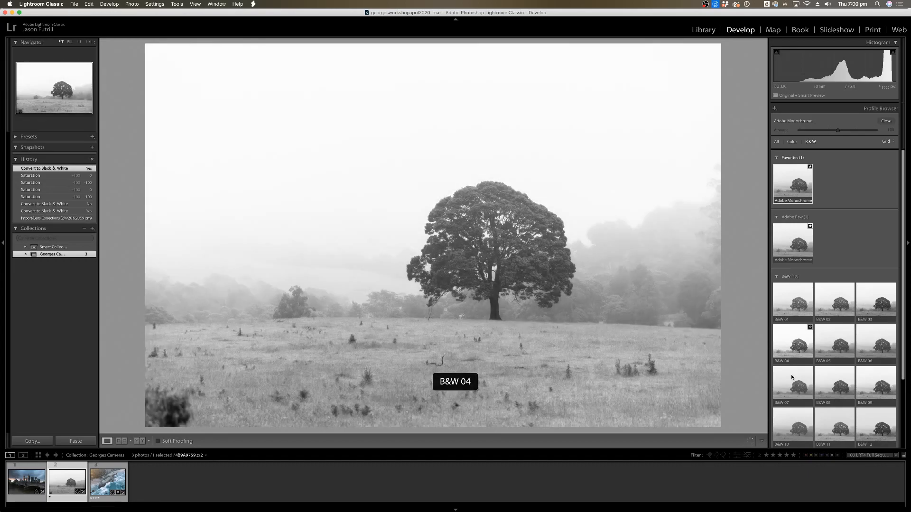
pyautogui.scroll(-2, 900, 371)
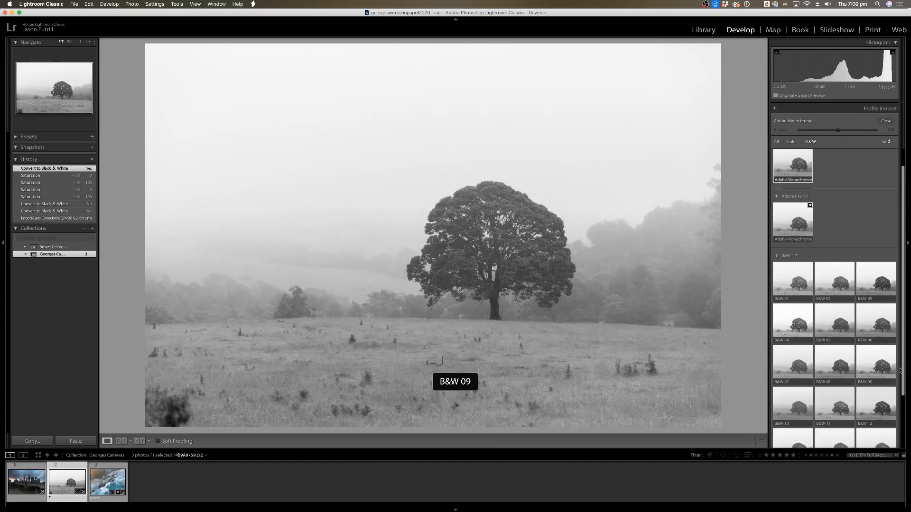
pyautogui.scroll(-6, 899, 371)
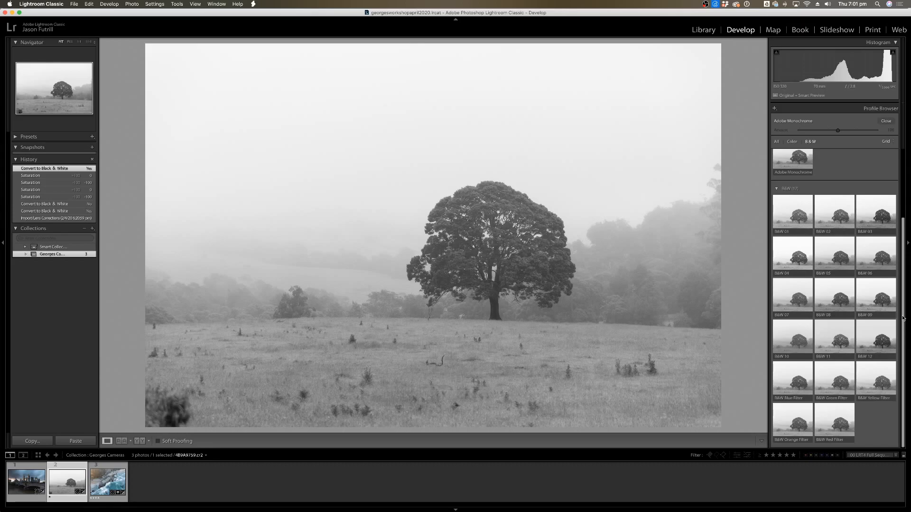
pyautogui.moveTo(904, 317); pyautogui.dragTo(903, 223)
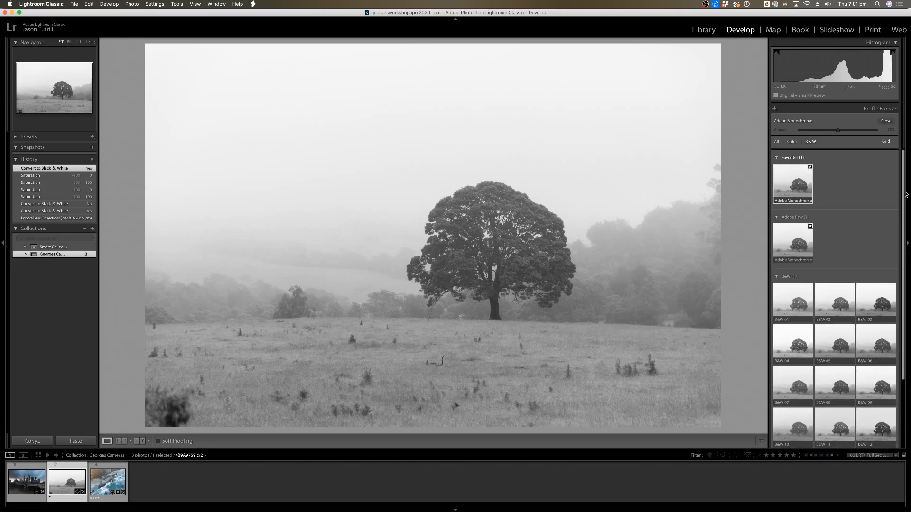
pyautogui.click(777, 141)
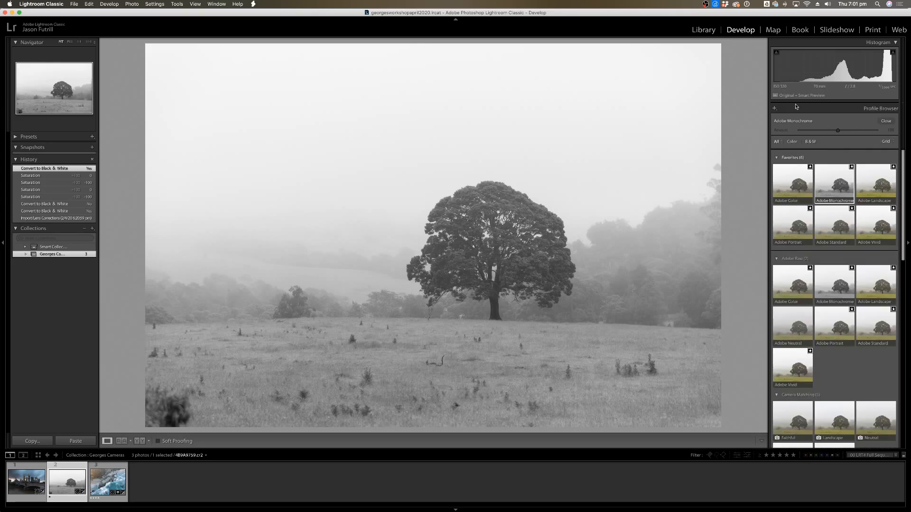
pyautogui.click(885, 121)
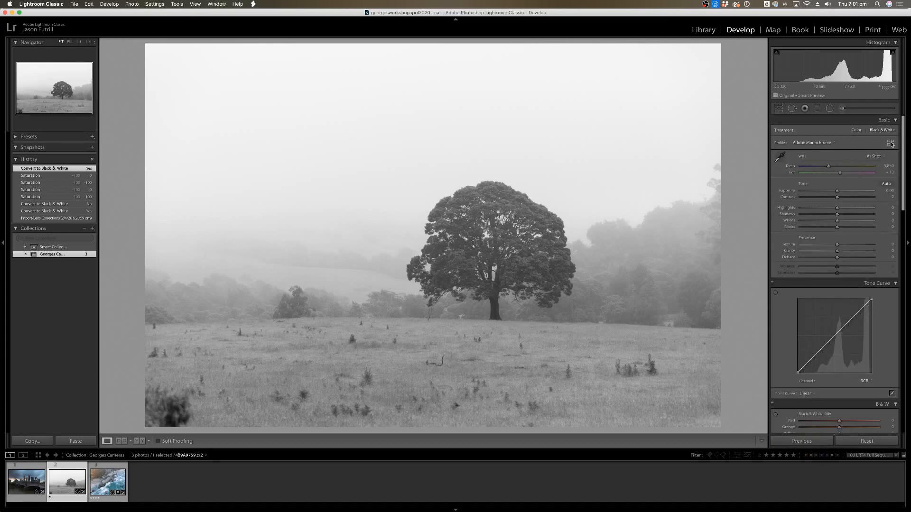
# Reopen the Profile Browser briefly, close it without choosing a profile, and return the tree photo to the Color treatment.
pyautogui.click(890, 144)
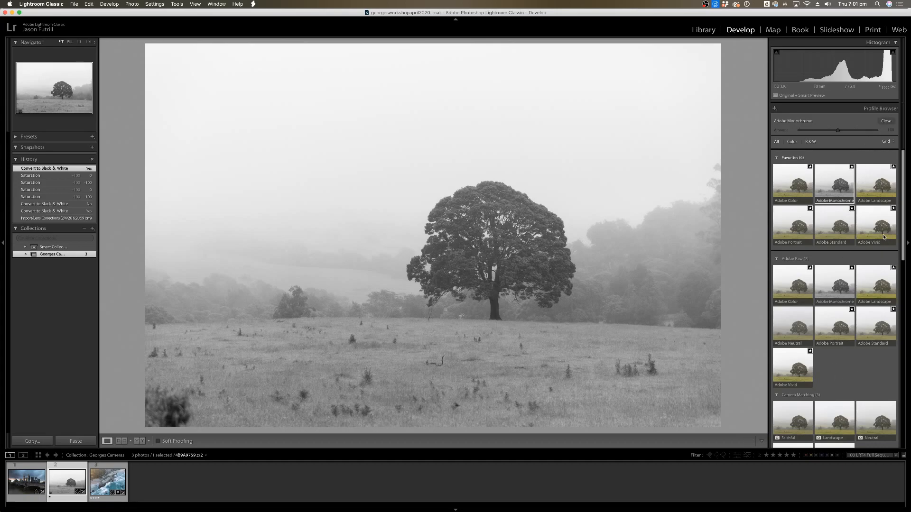
pyautogui.click(885, 121)
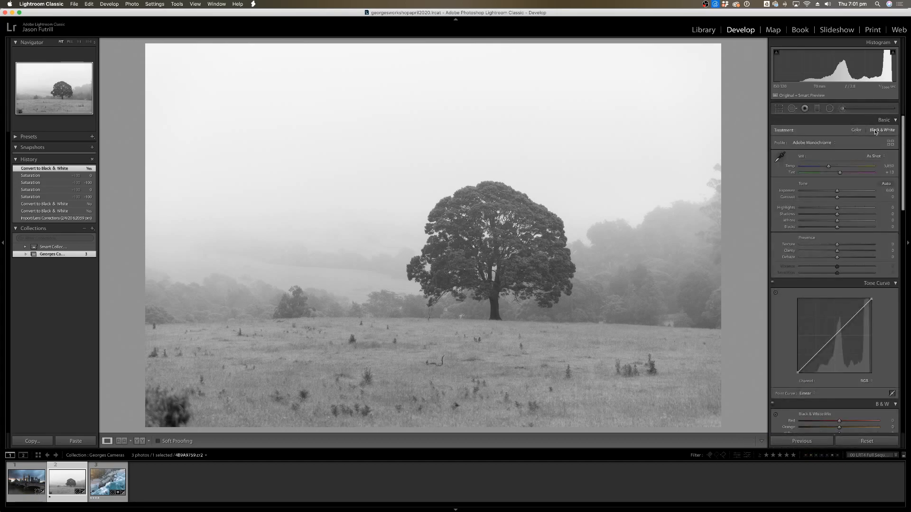
pyautogui.click(859, 131)
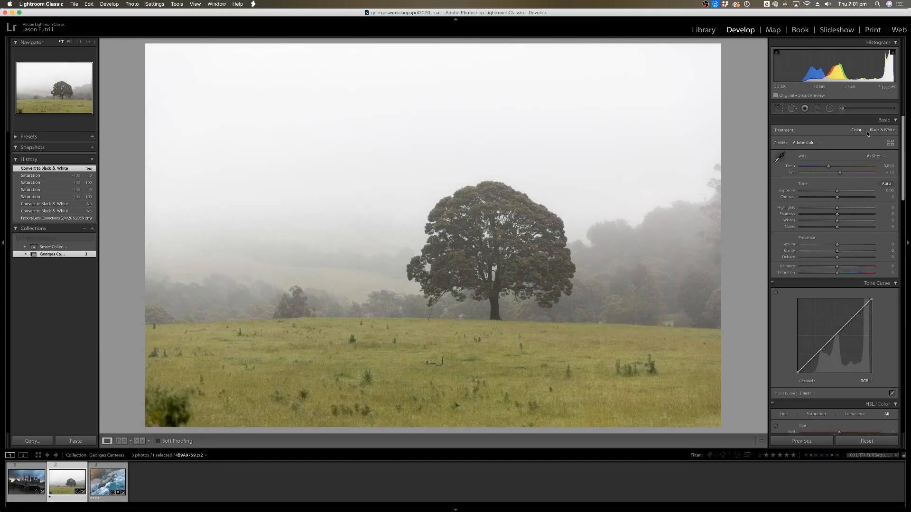
# Apply the Black & White treatment to the foggy tree photo and set Blacks to -64, checking the tree trunk's dark areas.
pyautogui.click(882, 131)
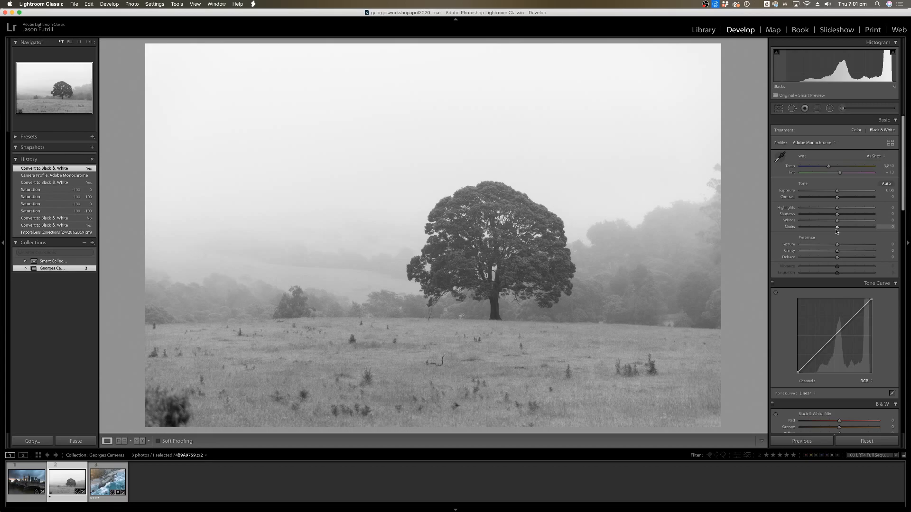
pyautogui.press('alt')
pyautogui.moveTo(838, 229); pyautogui.dragTo(813, 230)
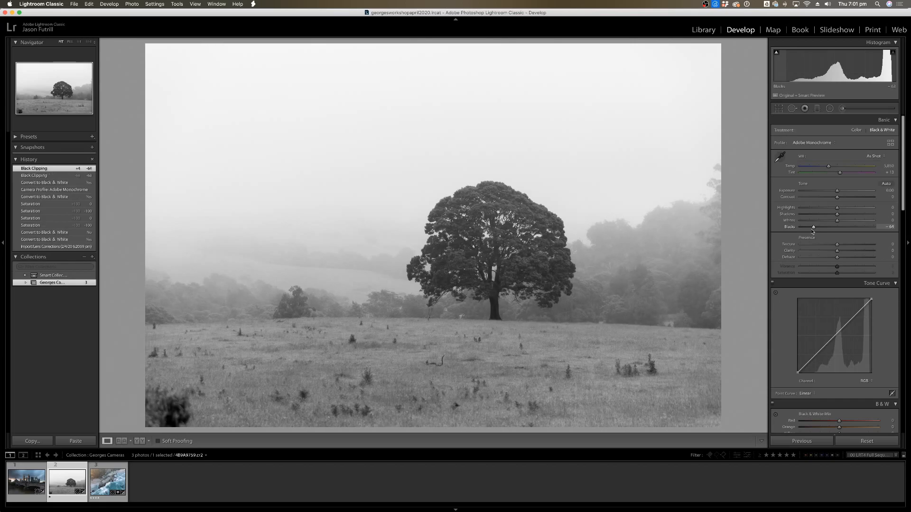
pyautogui.click(498, 280)
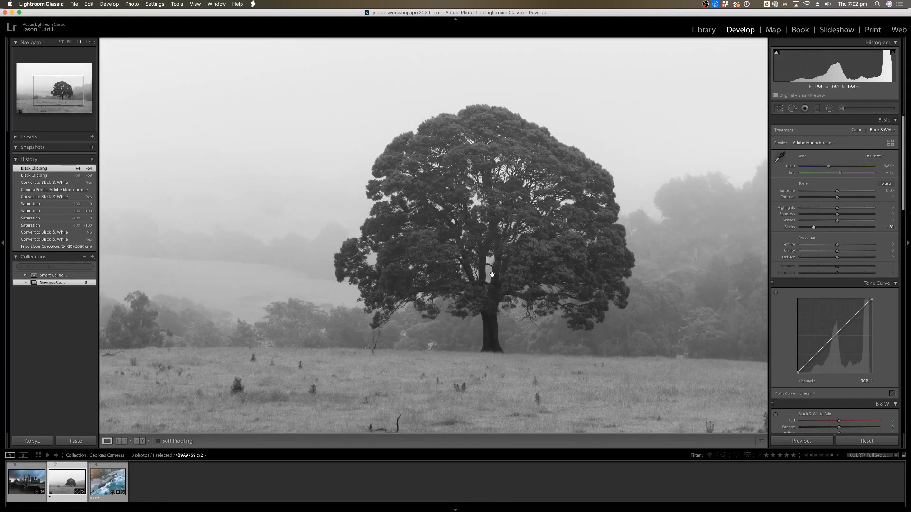
pyautogui.click(491, 274)
pyautogui.moveTo(633, 334); pyautogui.dragTo(528, 151)
pyautogui.moveTo(522, 337); pyautogui.dragTo(512, 135)
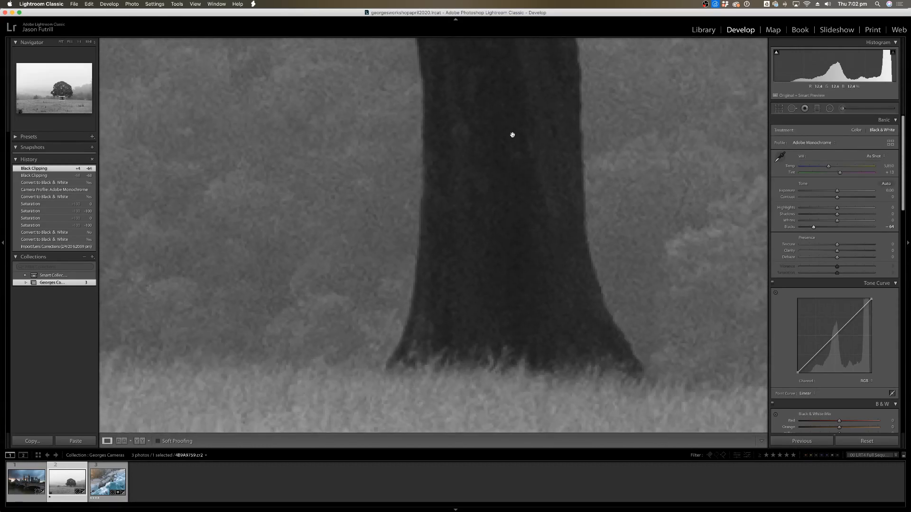
pyautogui.press('super+minus')
pyautogui.press('super+minus')
pyautogui.press('super+minus')
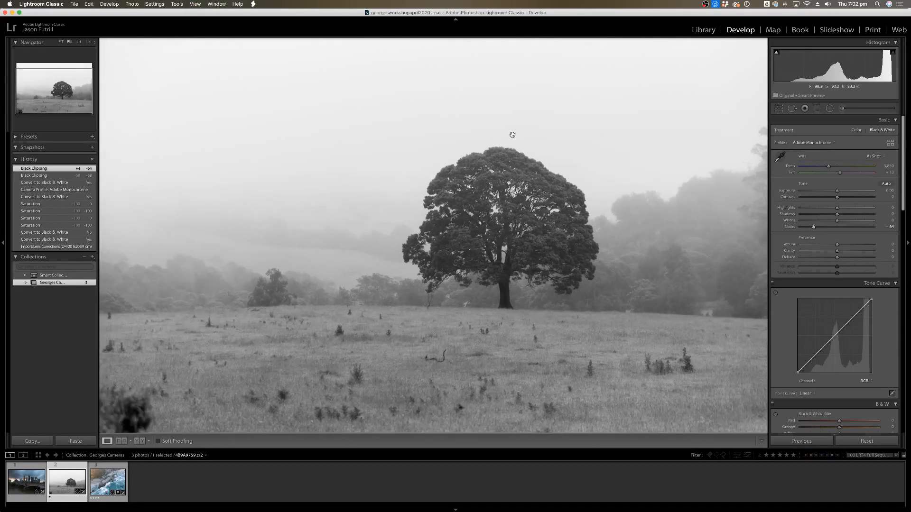
# Set Shadows to -17 on the black-and-white tree photo.
pyautogui.moveTo(814, 229); pyautogui.dragTo(813, 229)
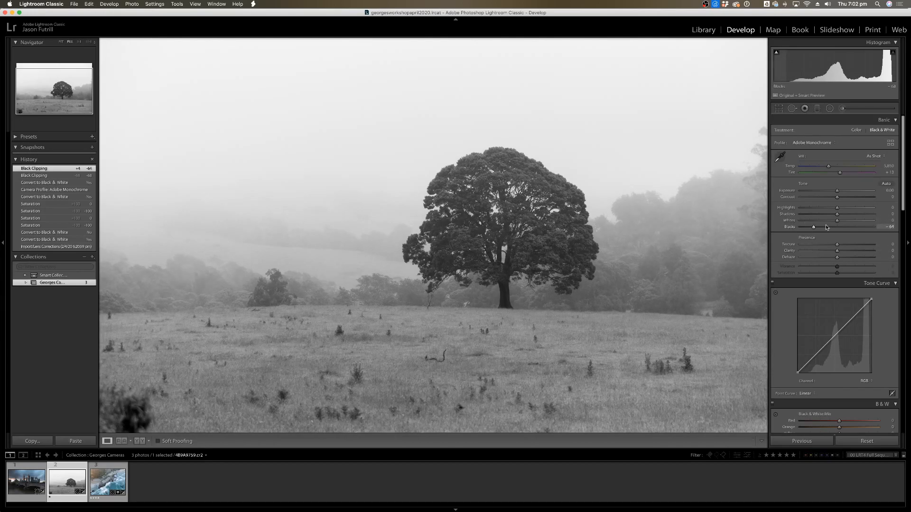
pyautogui.moveTo(837, 214); pyautogui.dragTo(830, 215)
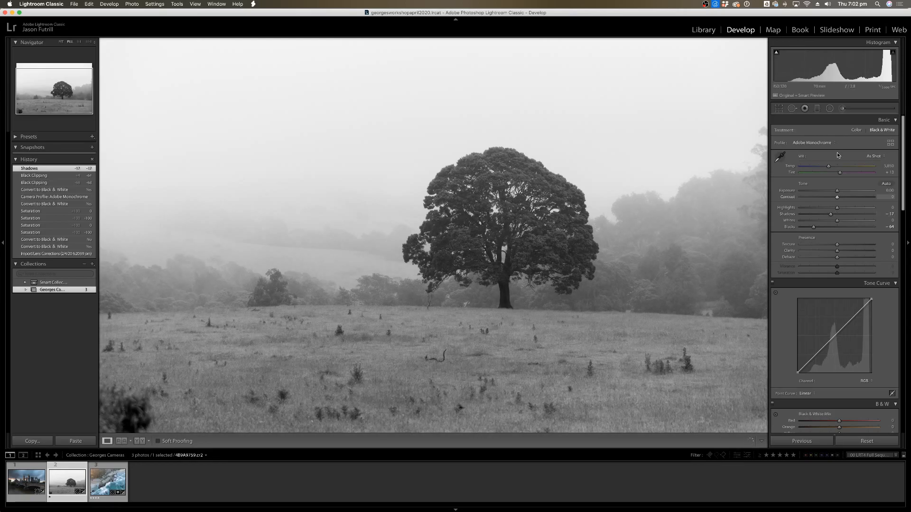
pyautogui.press('super+minus')
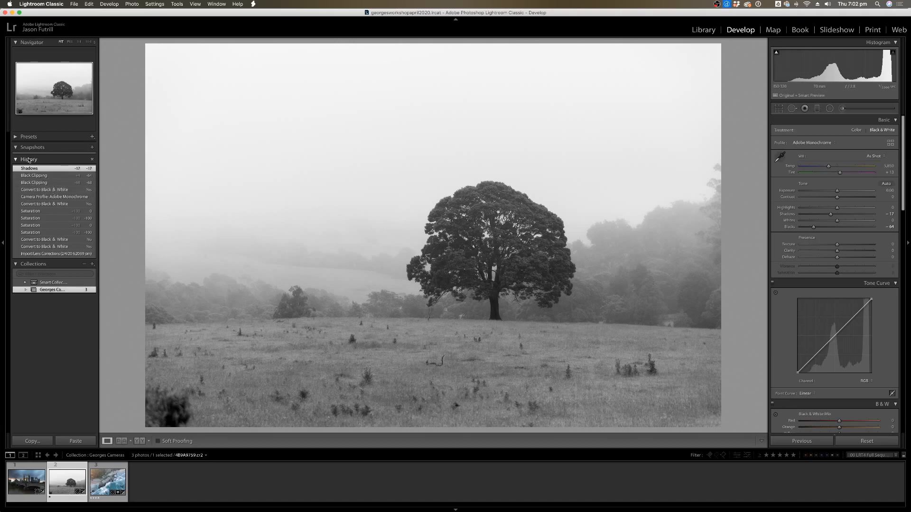
# Collapse and expand the Navigator section several times, leaving it expanded.
pyautogui.click(15, 43)
pyautogui.click(16, 42)
pyautogui.click(15, 43)
pyautogui.click(16, 44)
pyautogui.click(16, 43)
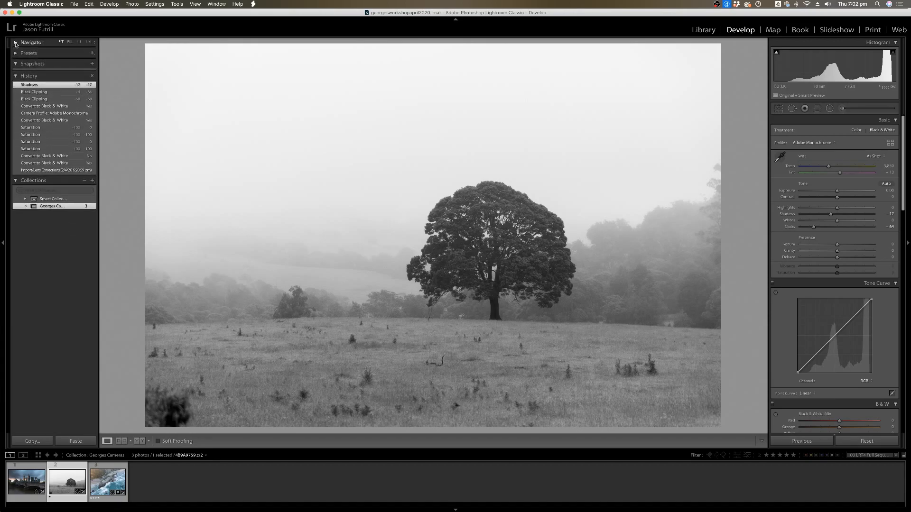
pyautogui.click(15, 44)
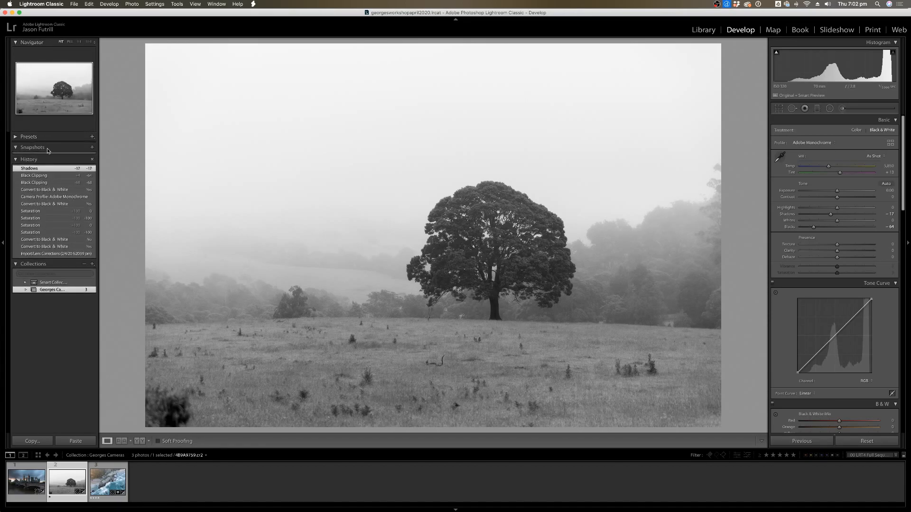
# Step through the edit history from Convert to Black & White via both Black Clipping edits, returning to the Shadows edit.
pyautogui.click(47, 191)
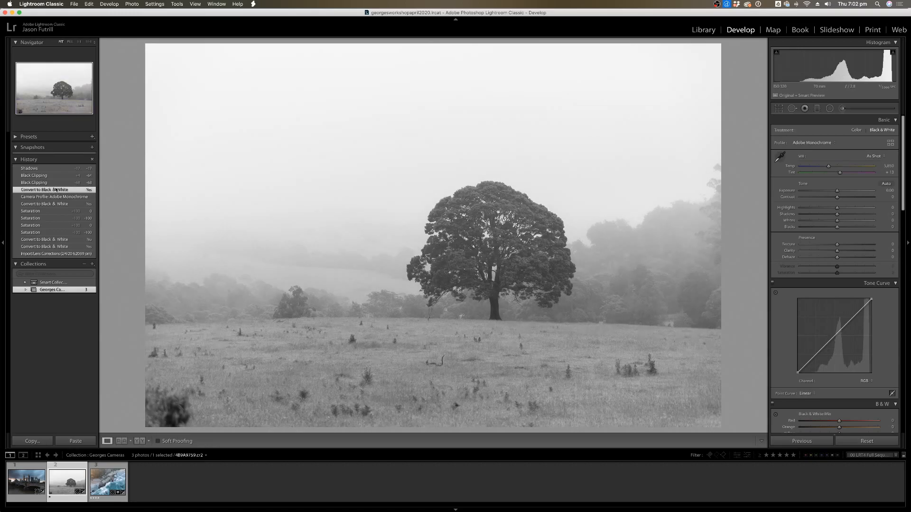
pyautogui.click(54, 183)
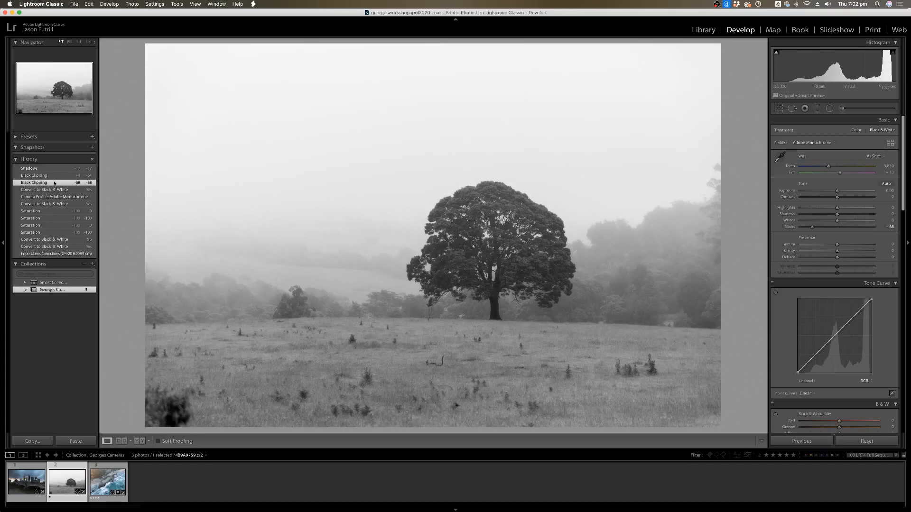
pyautogui.click(51, 177)
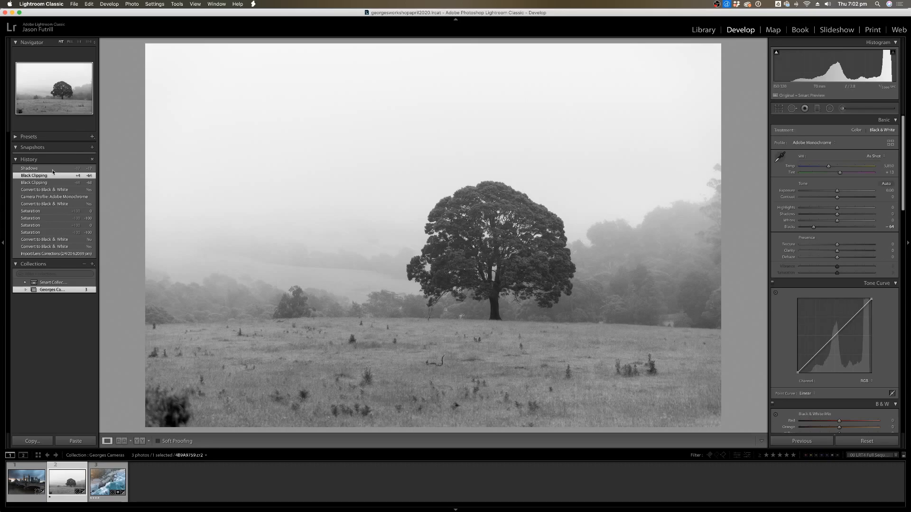
pyautogui.click(53, 170)
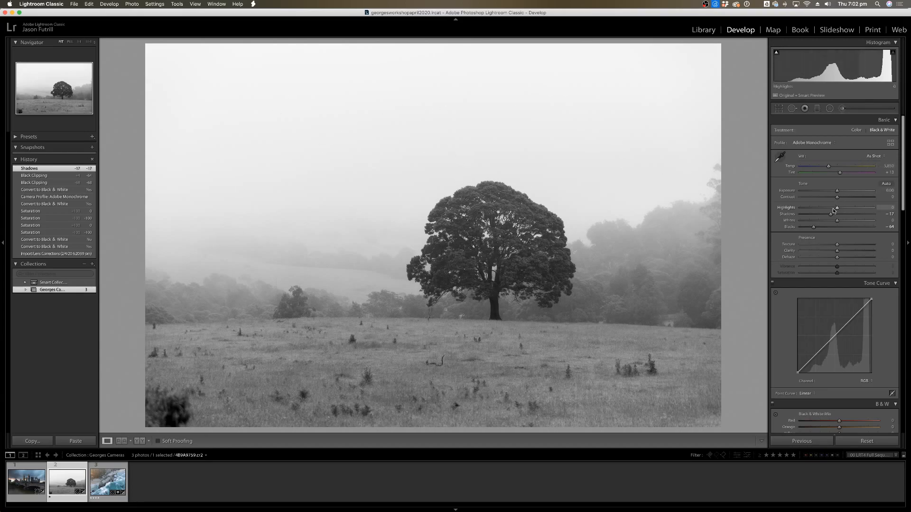
# Set Highlights to -43 and Whites to -12 on the tree photo, checking the tones in the sky.
pyautogui.moveTo(836, 208); pyautogui.dragTo(822, 210)
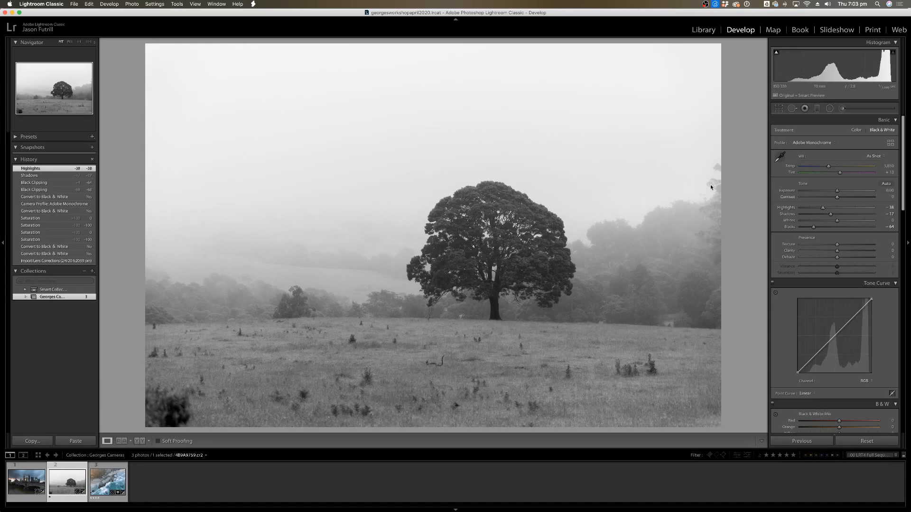
pyautogui.click(254, 169)
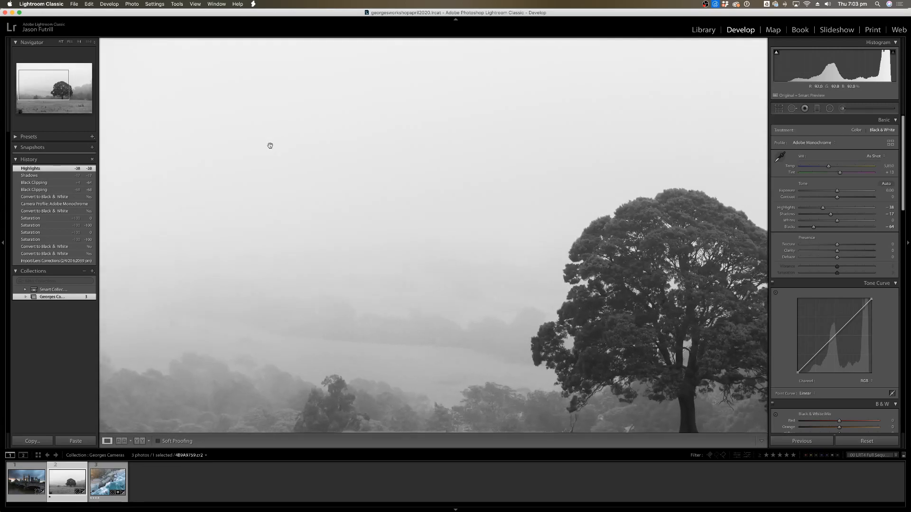
pyautogui.click(384, 226)
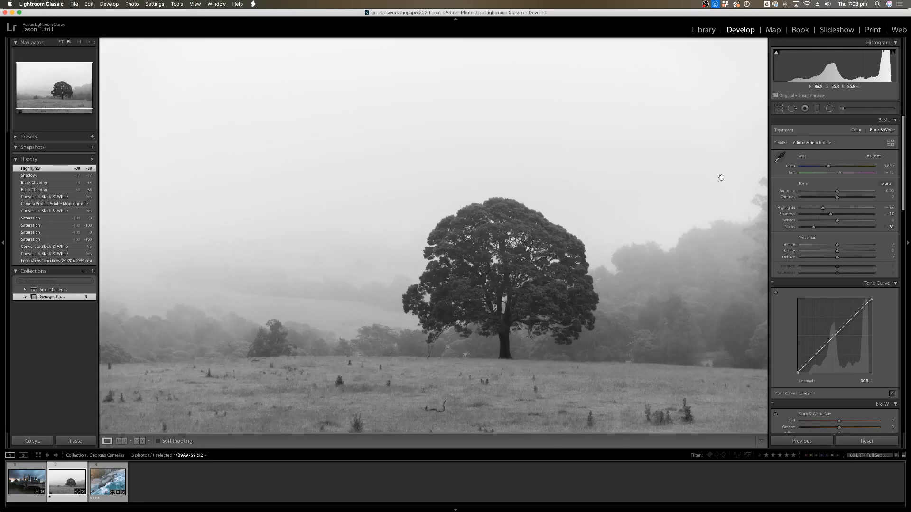
pyautogui.moveTo(823, 208); pyautogui.dragTo(821, 209)
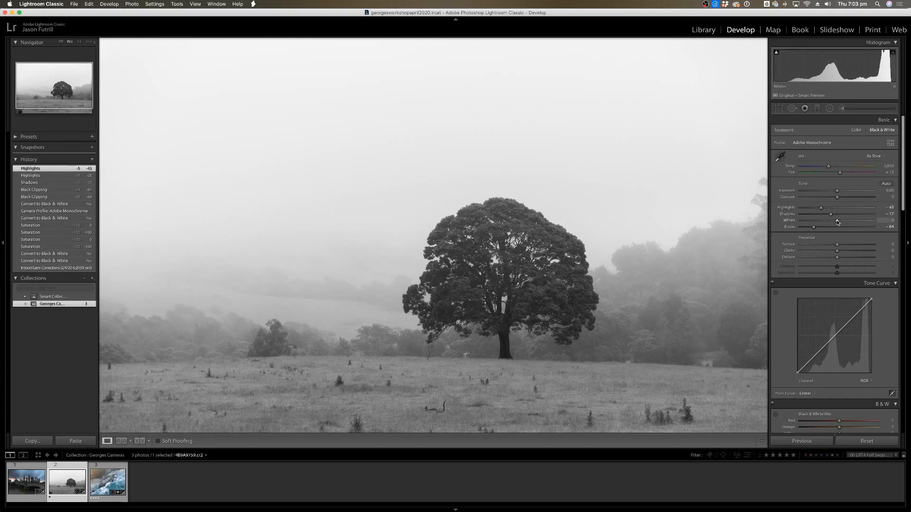
pyautogui.moveTo(837, 221); pyautogui.dragTo(832, 223)
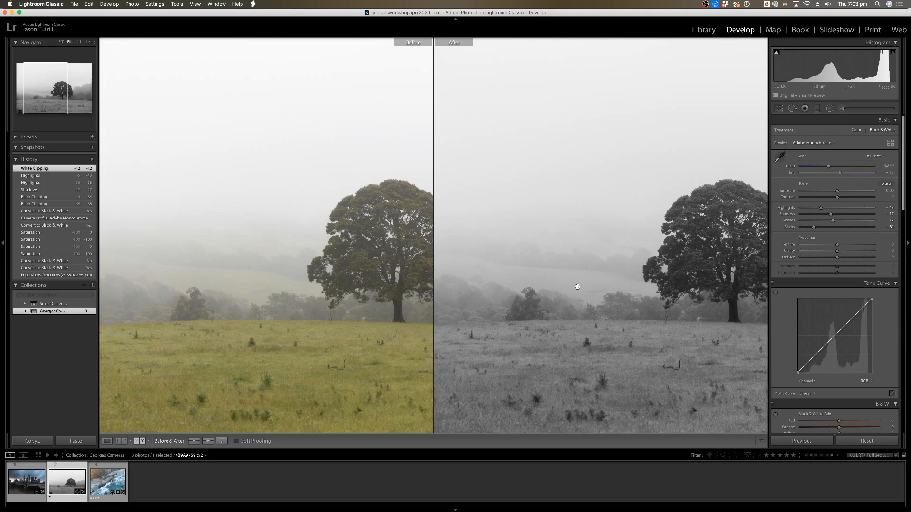
# Compare the colour original with the black-and-white edit side by side in Before/After view, and return to the single-photo Loupe view.
pyautogui.press('super+minus')
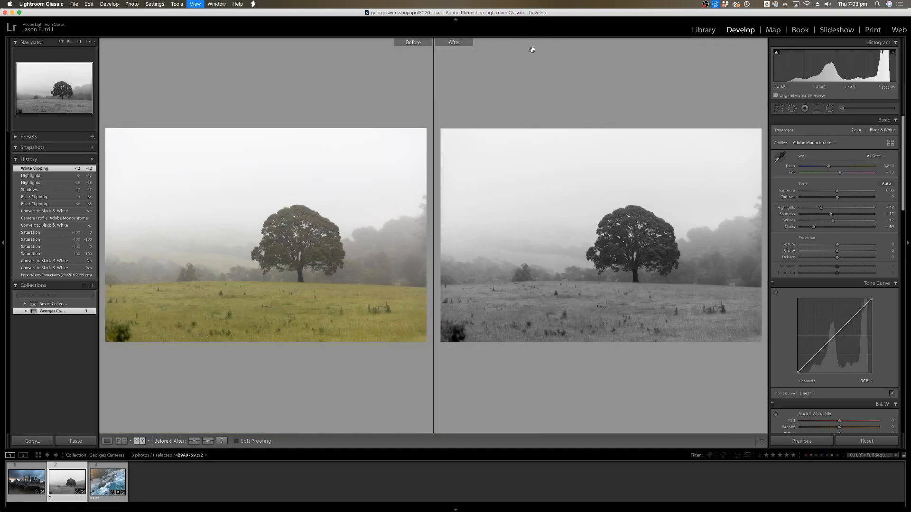
pyautogui.press('super+equal')
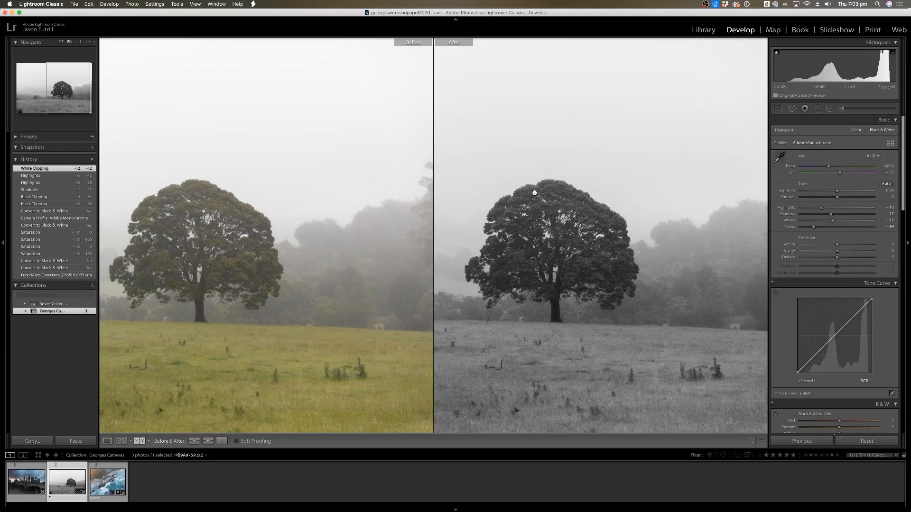
pyautogui.press('super+minus')
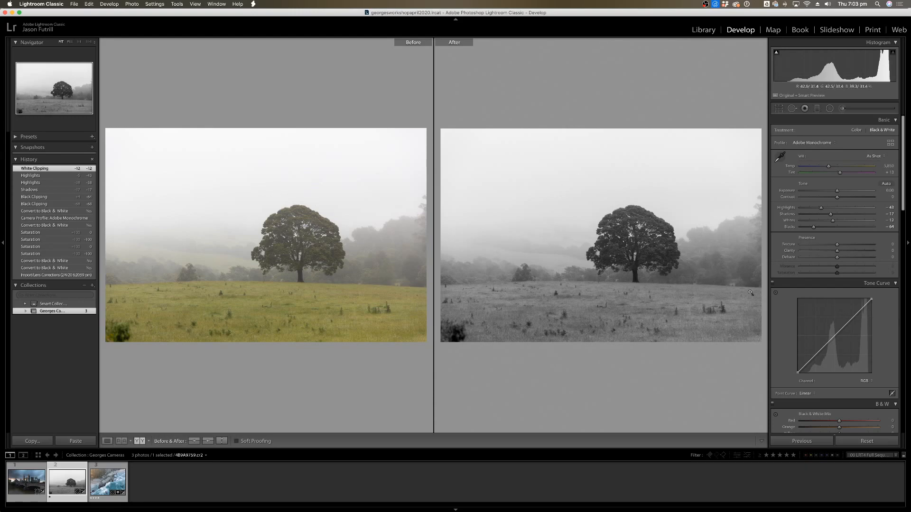
pyautogui.click(107, 441)
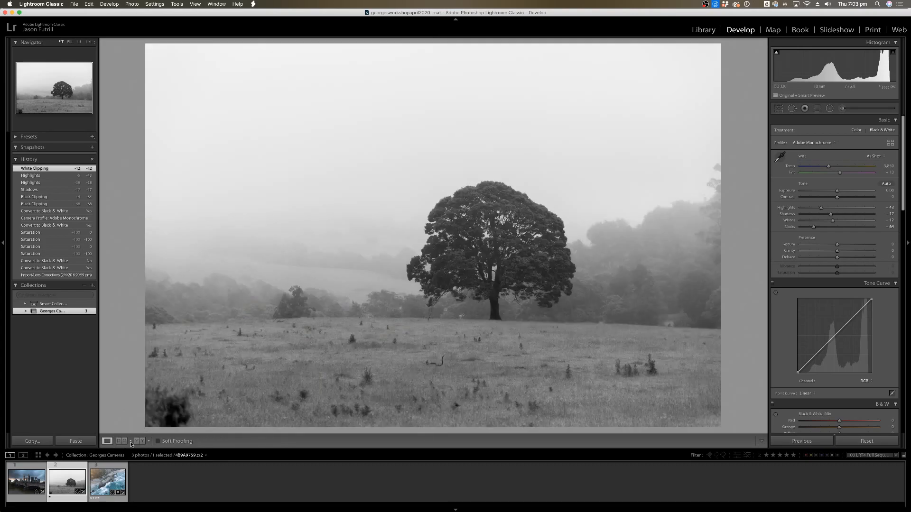
pyautogui.click(139, 441)
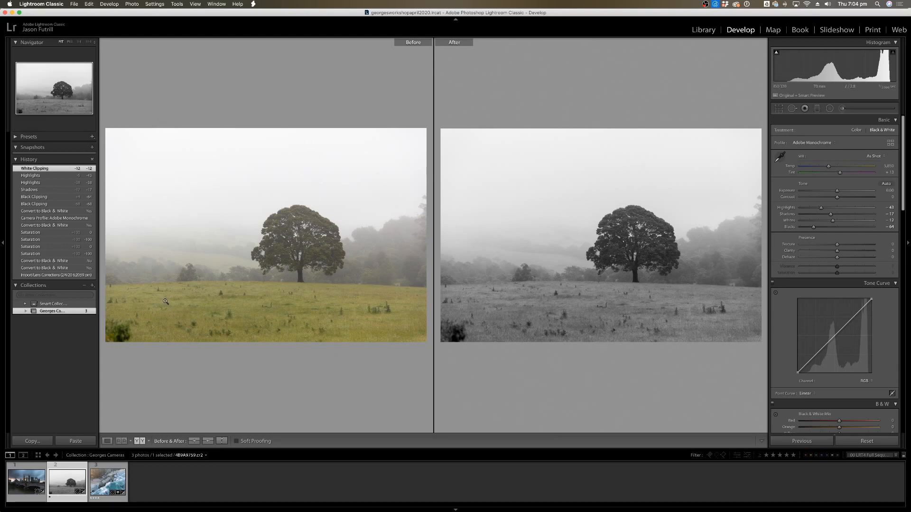
pyautogui.click(108, 441)
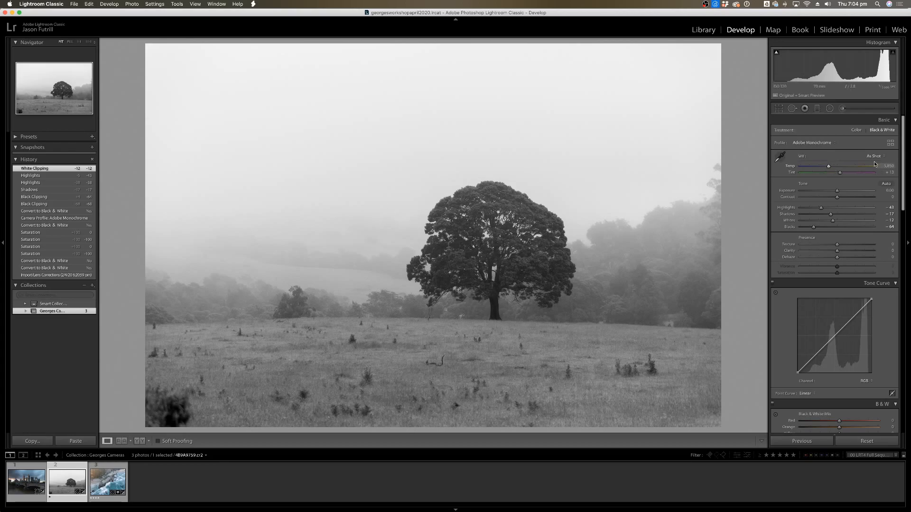
# Collapse and expand the Basic adjustment section, leaving it expanded.
pyautogui.moveTo(903, 148); pyautogui.dragTo(905, 142)
pyautogui.moveTo(905, 137)
pyautogui.mouseDown()
pyautogui.moveTo(905, 146)
pyautogui.moveTo(897, 144)
pyautogui.moveTo(903, 131)
pyautogui.mouseUp()
pyautogui.click(896, 120)
pyautogui.click(897, 120)
pyautogui.click(896, 120)
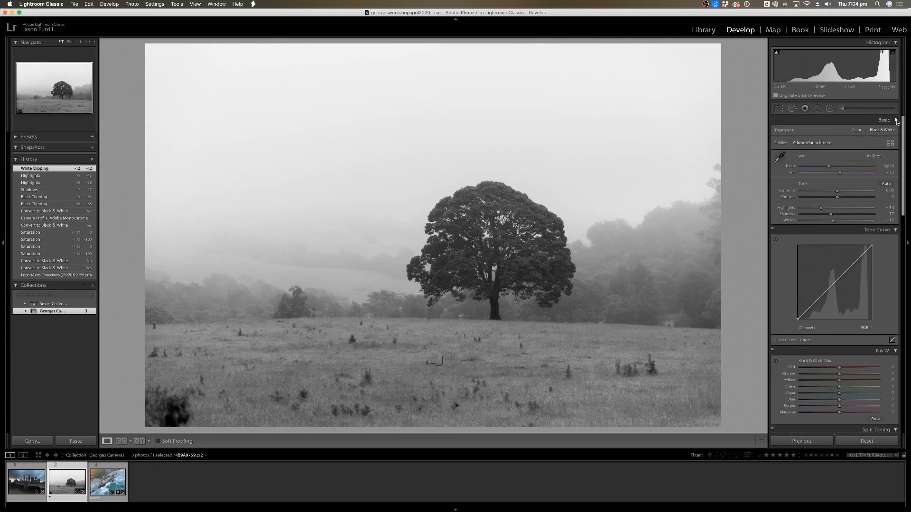
pyautogui.click(897, 120)
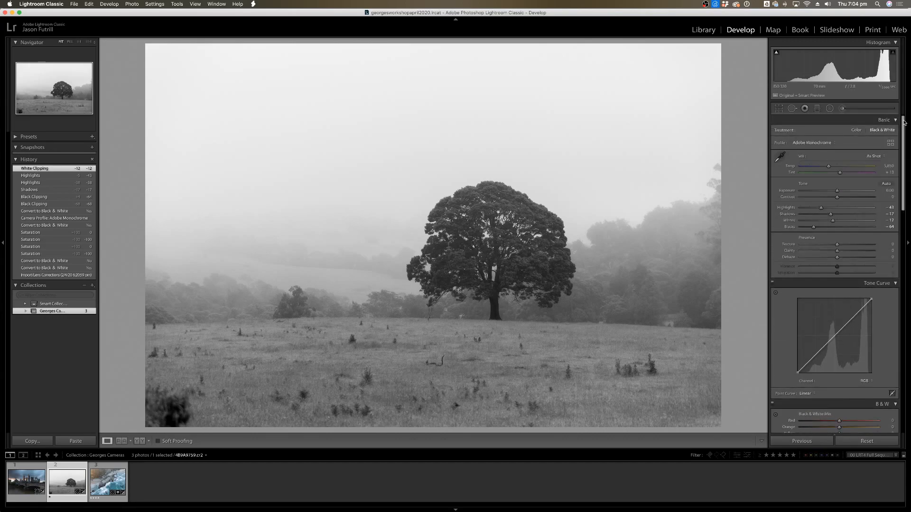
# Collapse the Tone Curve section and toggle the B&W section repeatedly, leaving the Black & White Mix sliders expanded.
pyautogui.moveTo(903, 122); pyautogui.dragTo(903, 164)
pyautogui.click(896, 148)
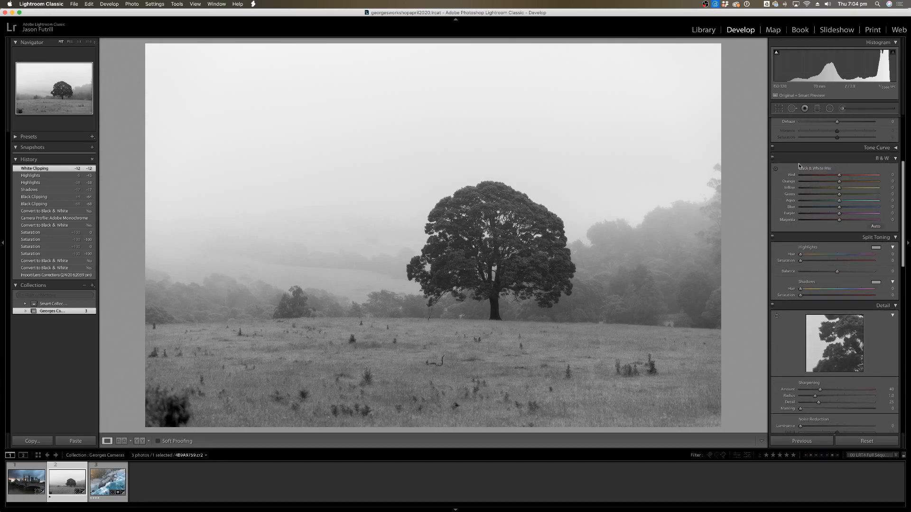
pyautogui.click(895, 159)
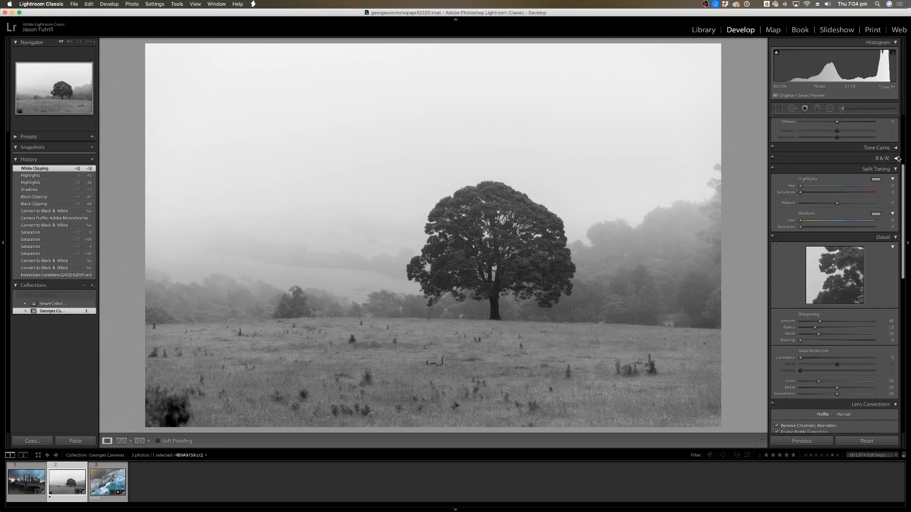
pyautogui.click(896, 158)
pyautogui.click(896, 158)
pyautogui.click(896, 159)
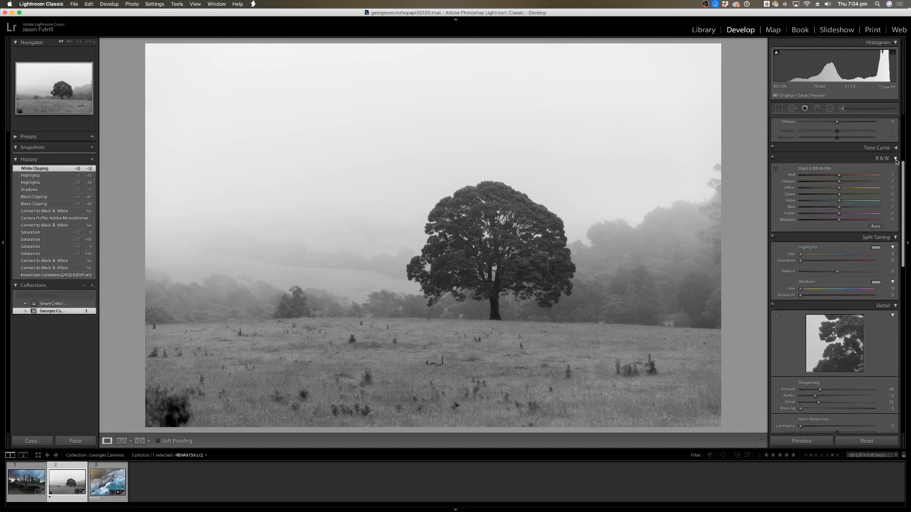
pyautogui.click(896, 158)
pyautogui.click(895, 159)
pyautogui.click(896, 159)
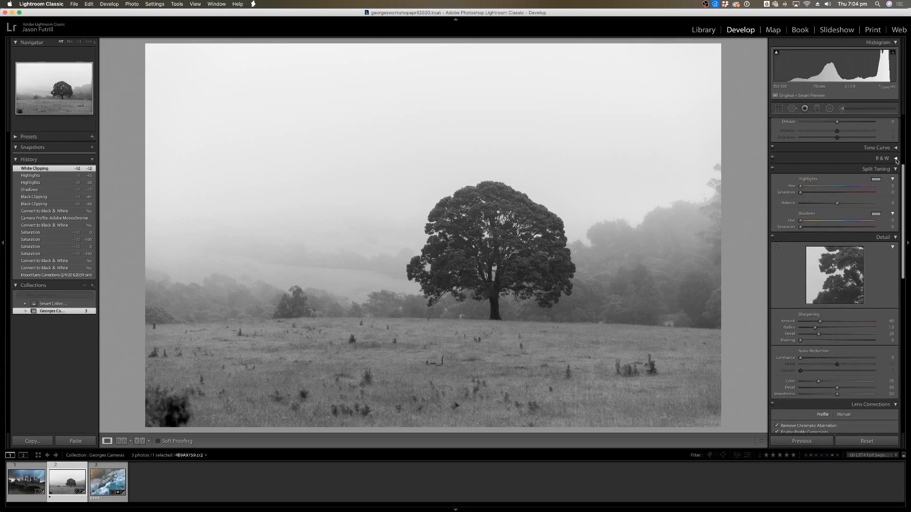
pyautogui.click(896, 159)
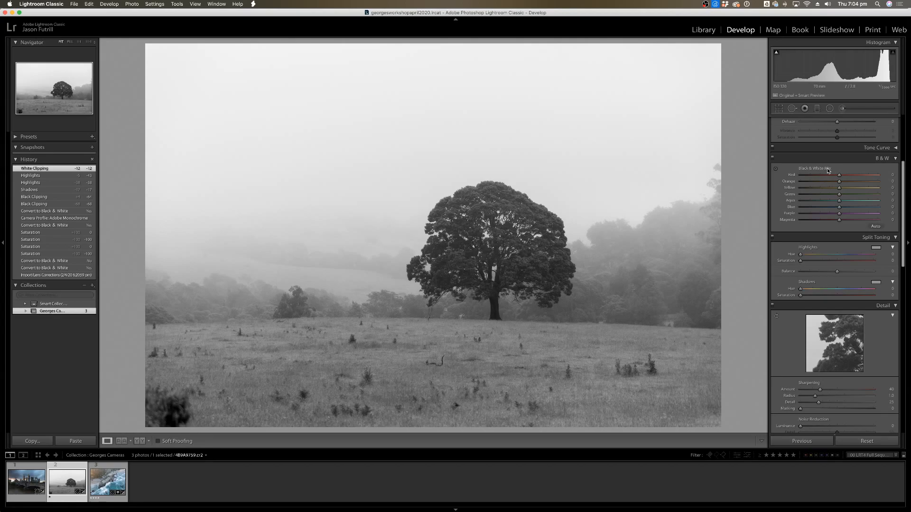
# Try lowering Yellow to -11 in the Black & White Mix, and reset it to 0.
pyautogui.moveTo(838, 194)
pyautogui.mouseDown()
pyautogui.moveTo(821, 195)
pyautogui.moveTo(877, 195)
pyautogui.moveTo(812, 197)
pyautogui.moveTo(839, 195)
pyautogui.mouseUp()
pyautogui.moveTo(839, 188); pyautogui.dragTo(835, 189)
pyautogui.doubleClick(835, 189)
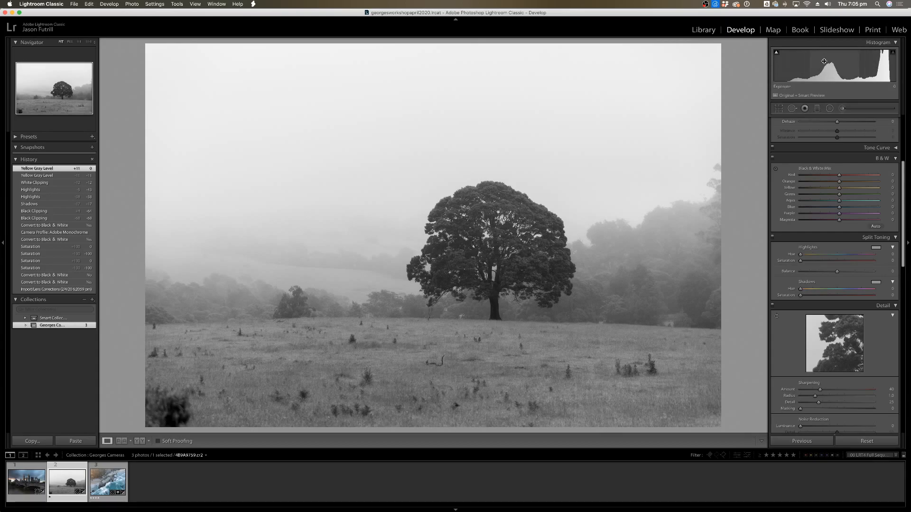
# Darken the grass in the Black & White Mix by setting Yellow to -13 and Green to -15.
pyautogui.moveTo(836, 188); pyautogui.dragTo(834, 188)
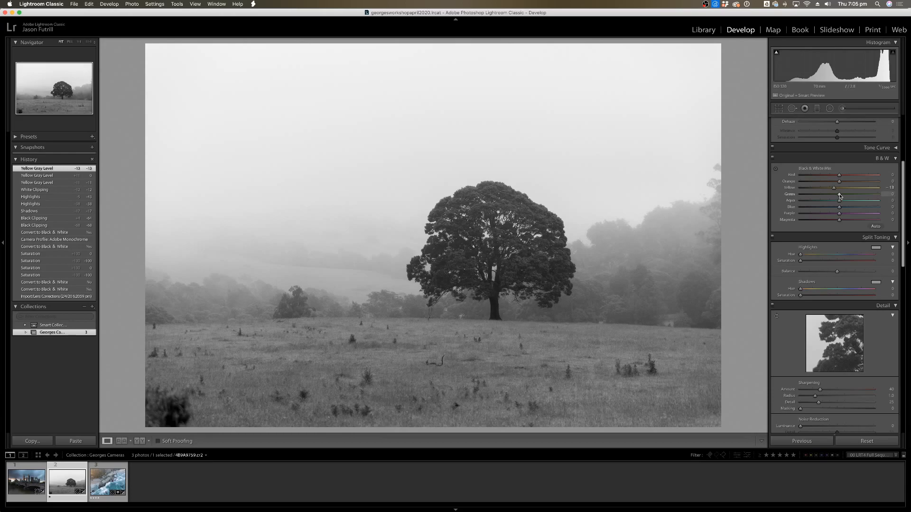
pyautogui.moveTo(839, 195); pyautogui.dragTo(833, 195)
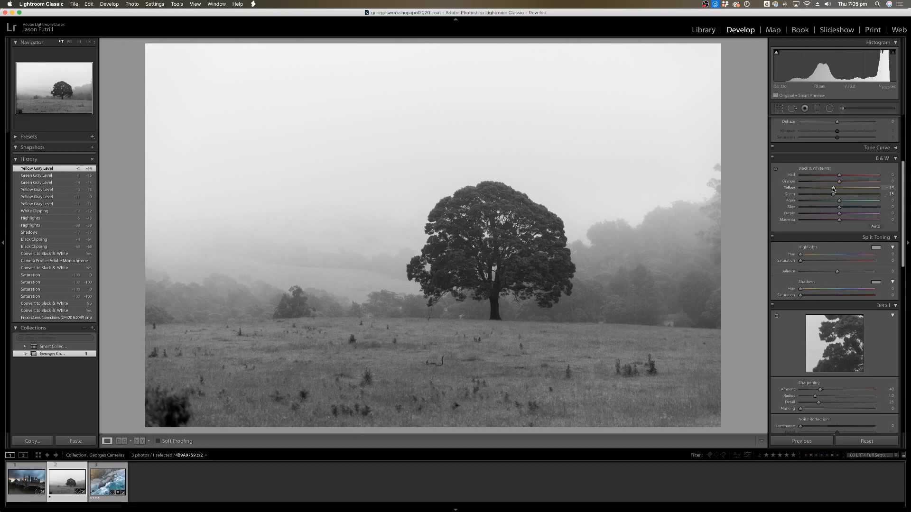
# Darken the grass further by setting Yellow to -16 and Green to -17 in the Black & White Mix.
pyautogui.moveTo(834, 188); pyautogui.dragTo(833, 195)
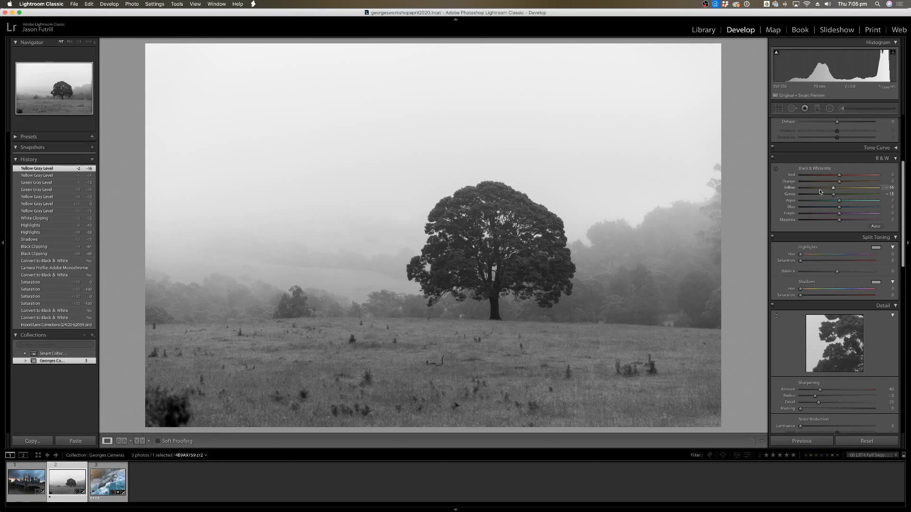
pyautogui.moveTo(833, 196); pyautogui.dragTo(832, 195)
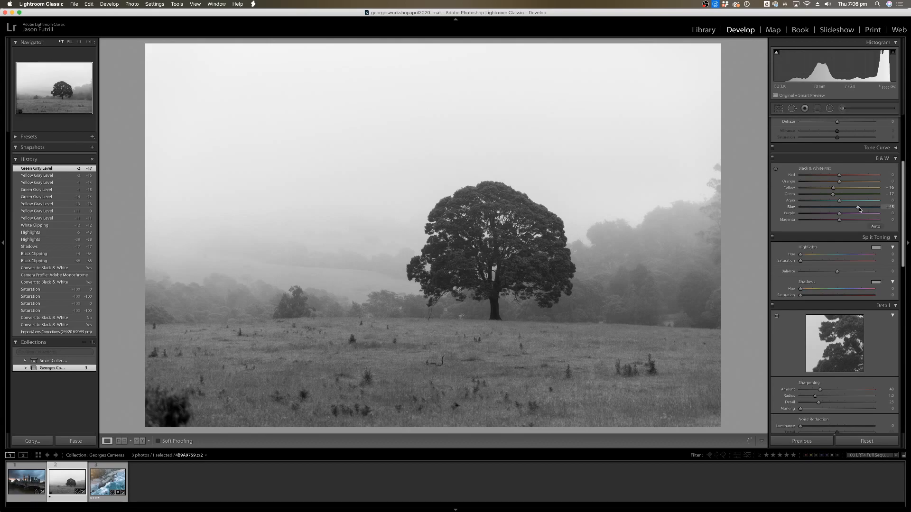
# Try shifting Blue, Purple, Red and Orange in the Black & White Mix, and reset each of them to 0.
pyautogui.moveTo(859, 209); pyautogui.dragTo(839, 217)
pyautogui.moveTo(839, 213)
pyautogui.mouseDown()
pyautogui.moveTo(855, 216)
pyautogui.moveTo(842, 215)
pyautogui.mouseUp()
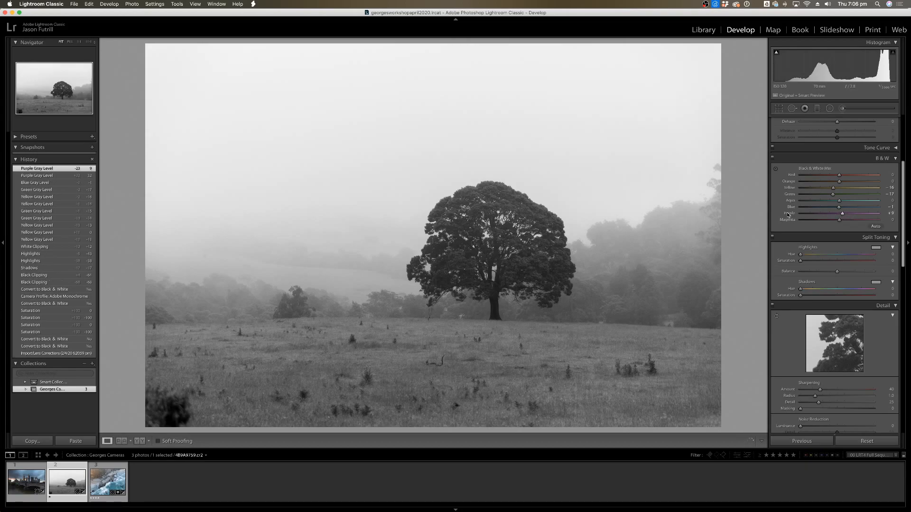
pyautogui.doubleClick(788, 213)
pyautogui.doubleClick(791, 207)
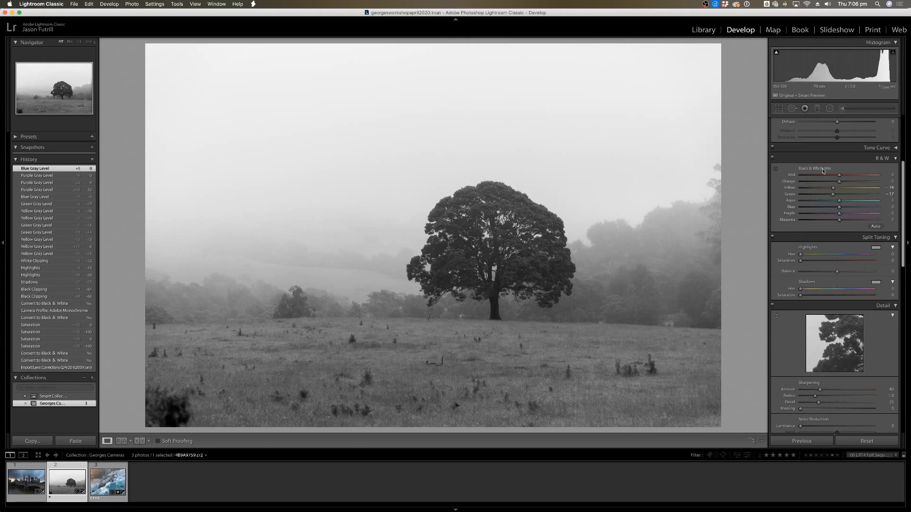
pyautogui.moveTo(843, 178); pyautogui.dragTo(858, 184)
pyautogui.doubleClick(792, 175)
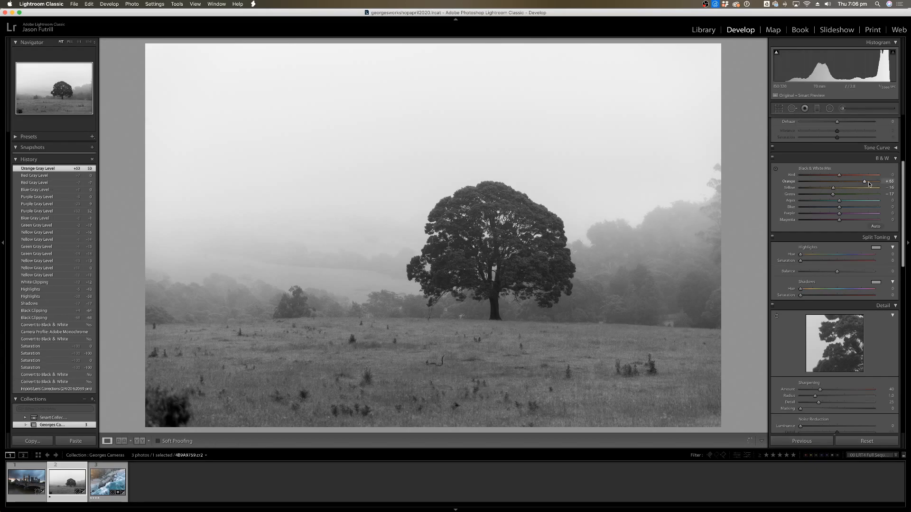
pyautogui.doubleClick(791, 180)
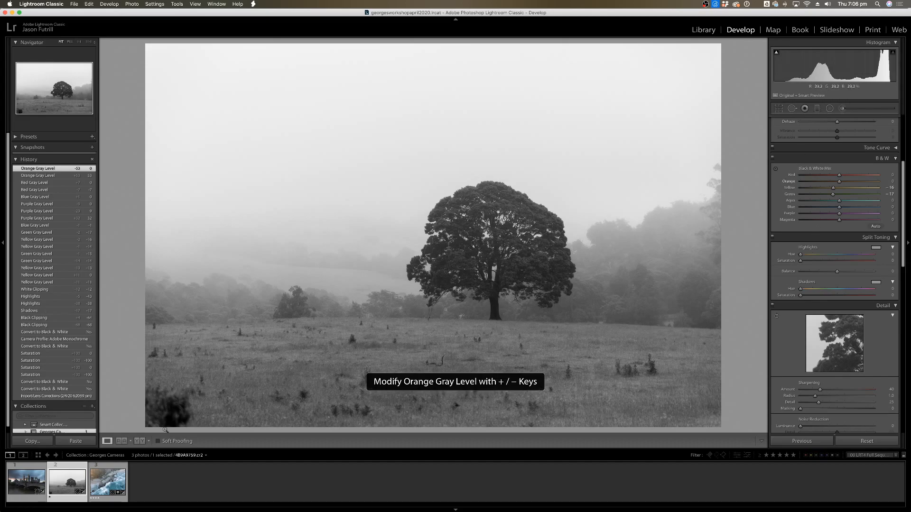
# Compare the colour original and the black-and-white edit side by side, and return to the single-photo view.
pyautogui.click(139, 441)
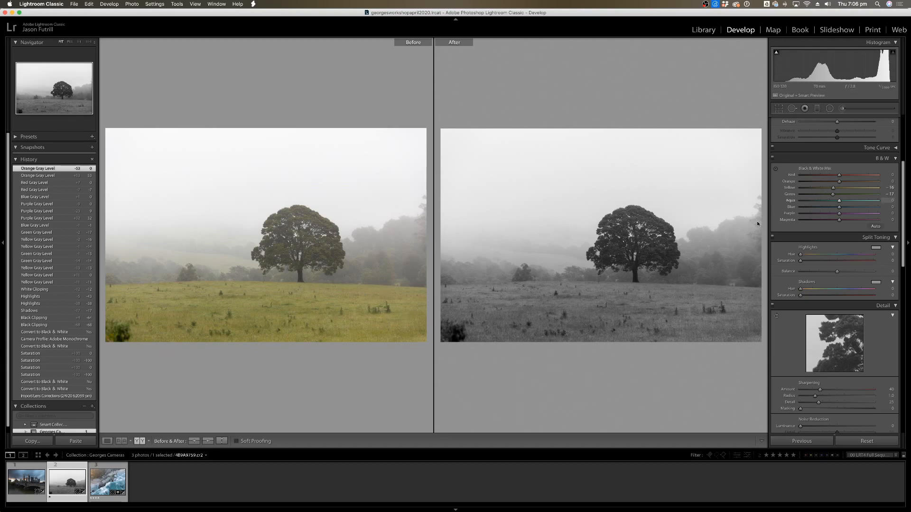
pyautogui.click(139, 441)
pyautogui.click(107, 442)
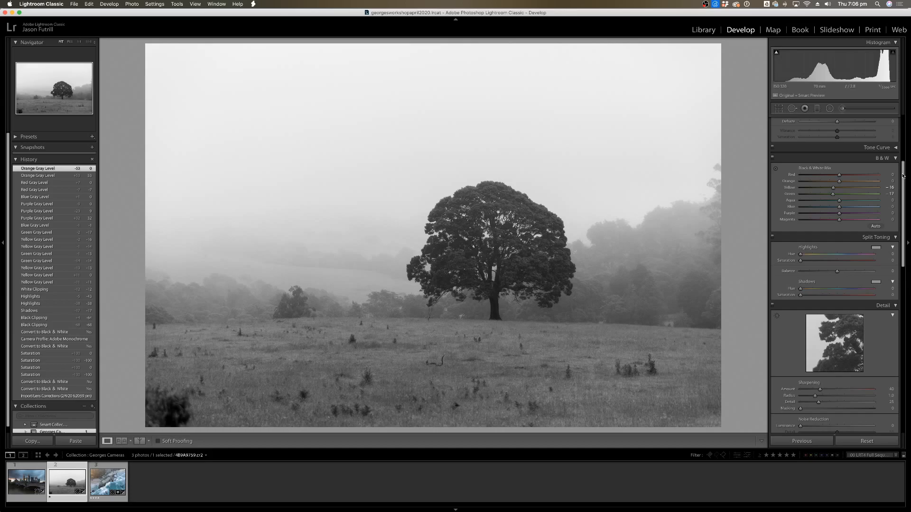
# Warm the white balance temperature to about 7,622, and set Yellow to -15 and Green to -19 in the Black & White Mix.
pyautogui.scroll(5, 902, 175)
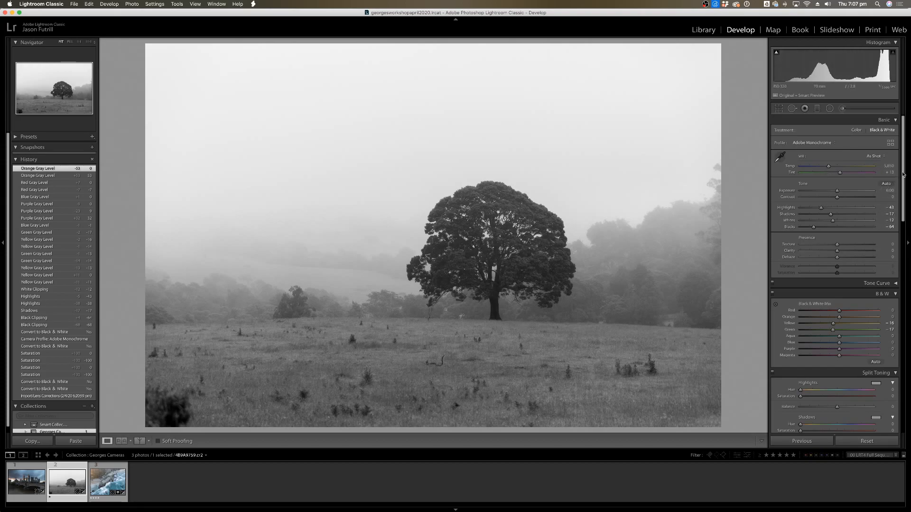
pyautogui.moveTo(828, 166); pyautogui.dragTo(840, 171)
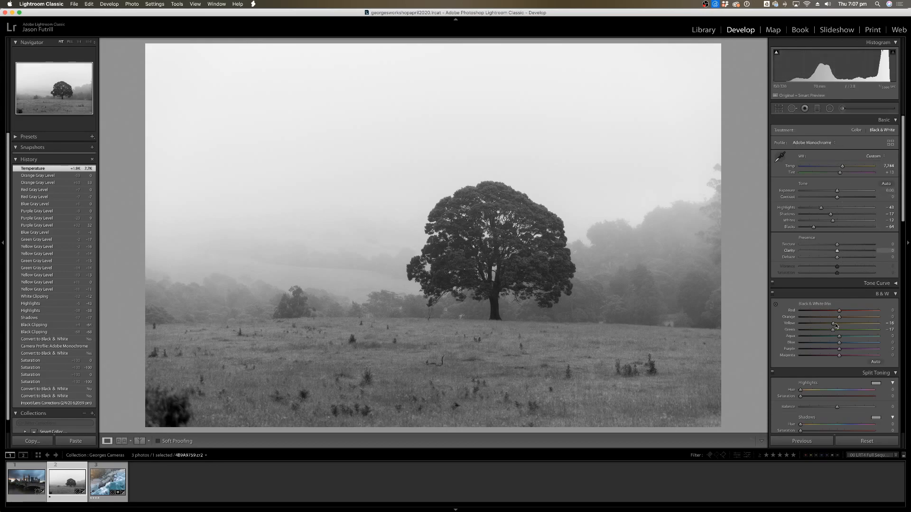
pyautogui.moveTo(833, 323); pyautogui.dragTo(835, 331)
pyautogui.click(842, 166)
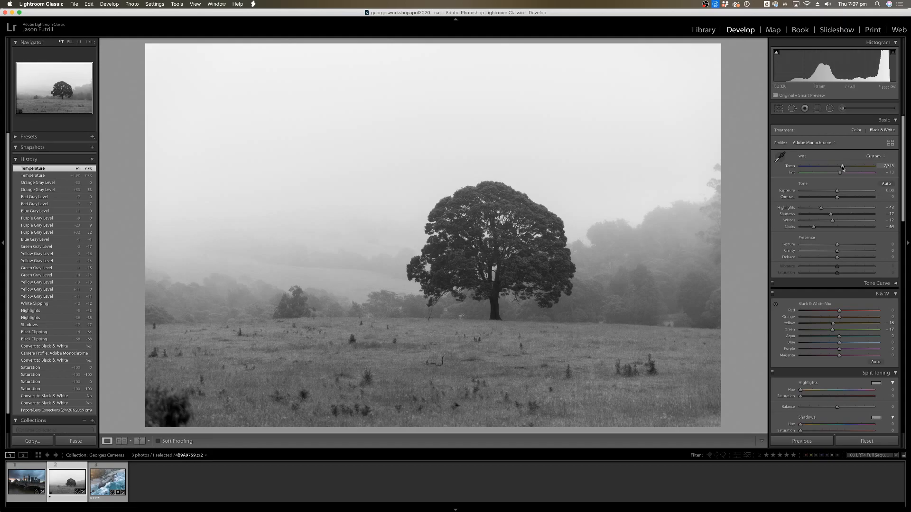
pyautogui.moveTo(842, 167)
pyautogui.mouseDown()
pyautogui.moveTo(850, 169)
pyautogui.moveTo(841, 168)
pyautogui.mouseUp()
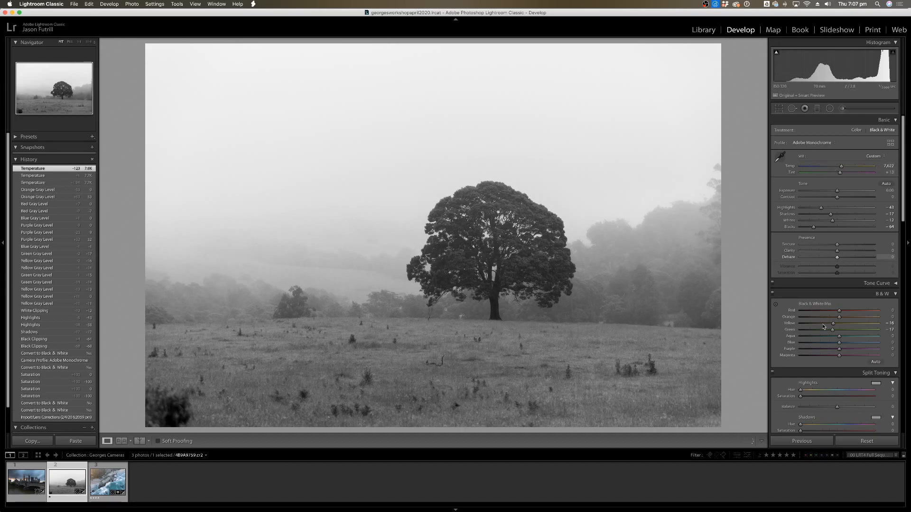
pyautogui.moveTo(833, 325); pyautogui.dragTo(834, 324)
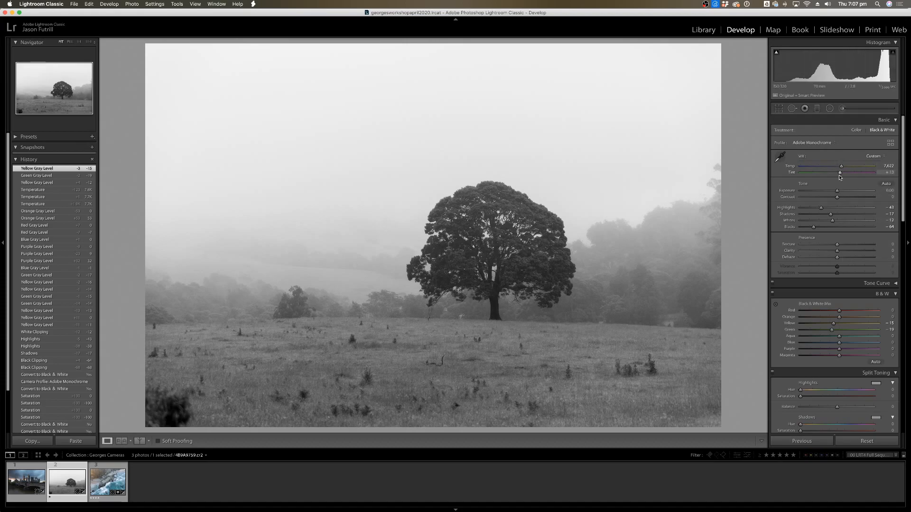
# Try shifting the white balance Tint to -96, and return it to +13.
pyautogui.moveTo(840, 173); pyautogui.dragTo(829, 175)
pyautogui.moveTo(834, 175); pyautogui.dragTo(814, 177)
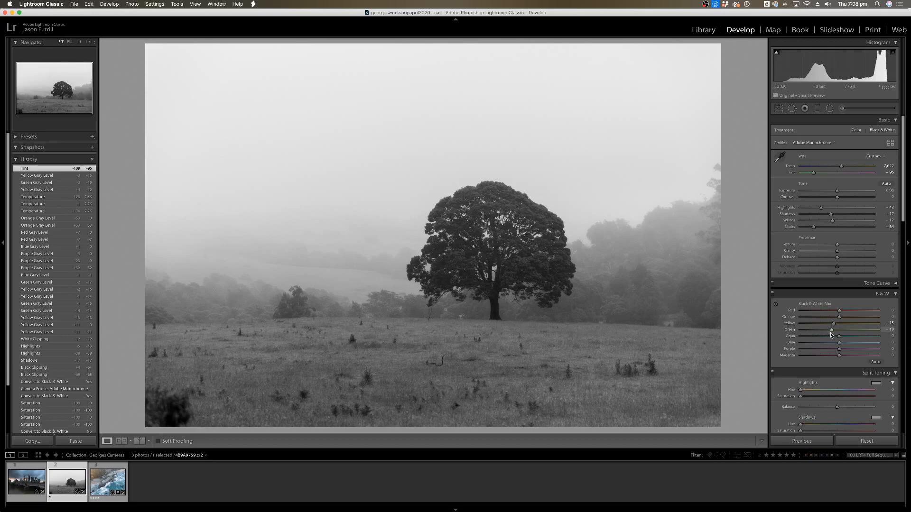
pyautogui.moveTo(813, 174); pyautogui.dragTo(841, 179)
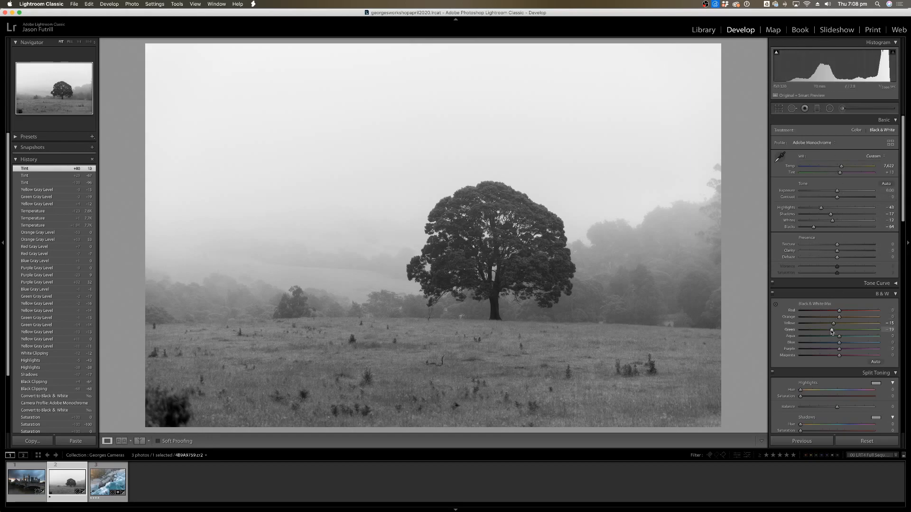
# Lower Green to -23 in the Black & White Mix.
pyautogui.moveTo(833, 330); pyautogui.dragTo(830, 331)
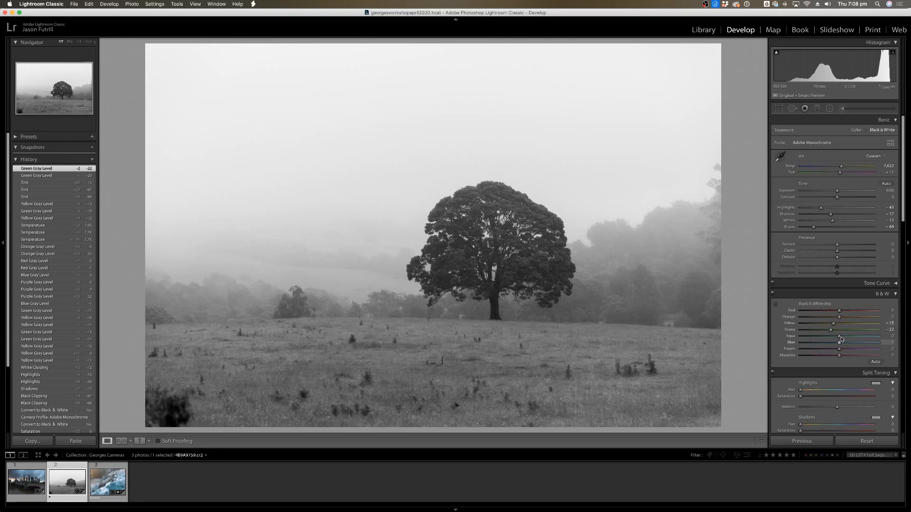
pyautogui.moveTo(832, 332); pyautogui.dragTo(831, 333)
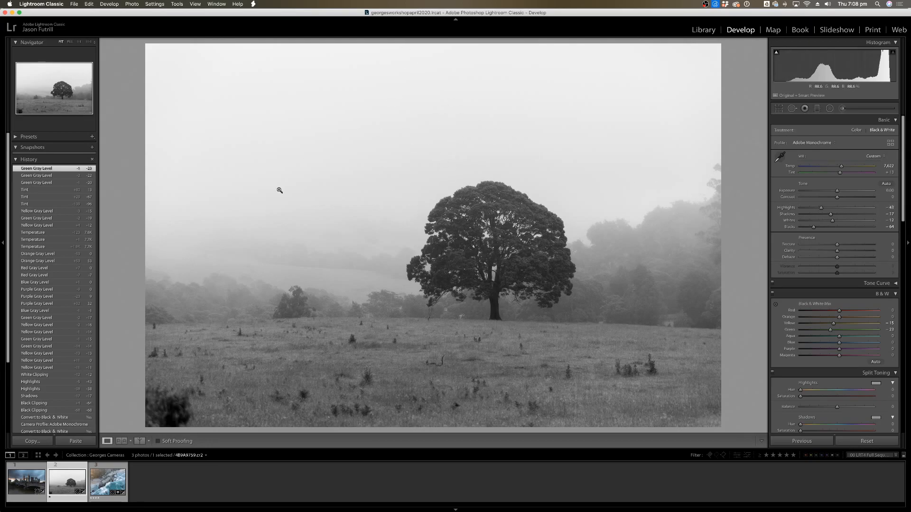
# Go to the tree photo's folder in the Library, and return to editing the photo in Develop.
pyautogui.rightClick(349, 227)
pyautogui.click(351, 271)
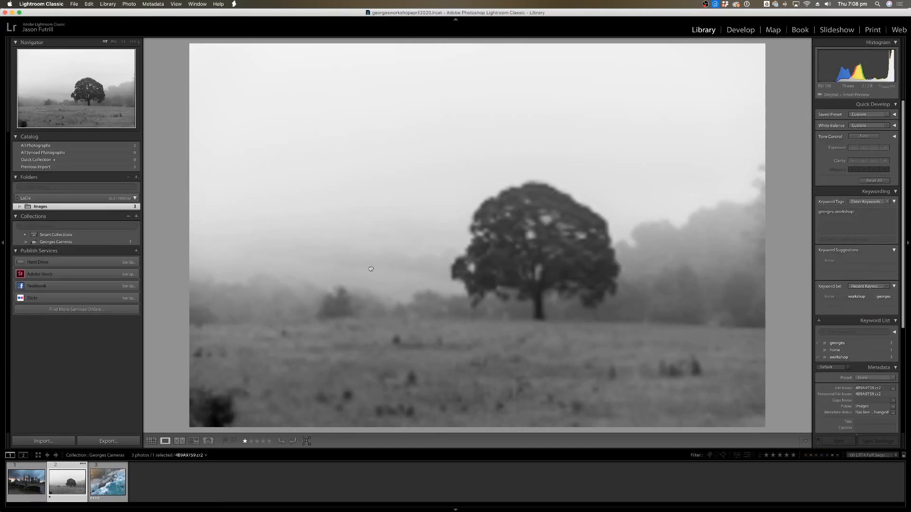
pyautogui.click(737, 31)
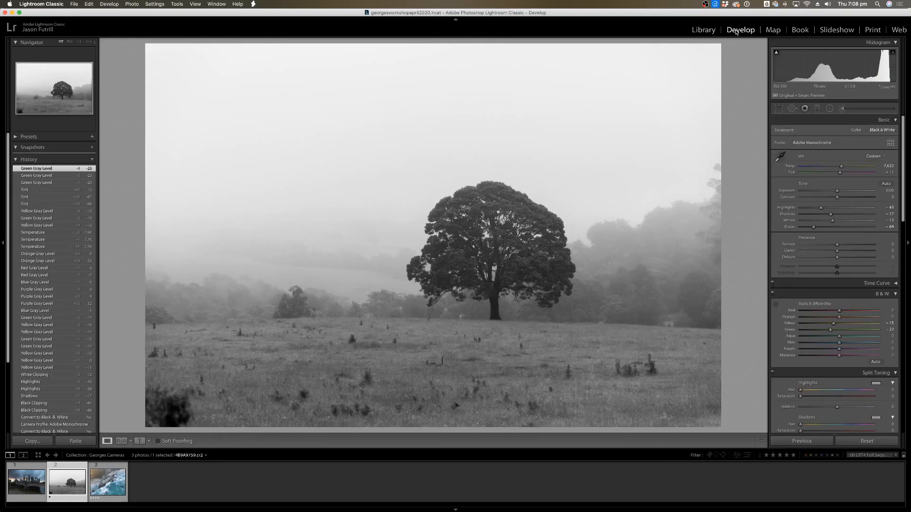
pyautogui.rightClick(316, 257)
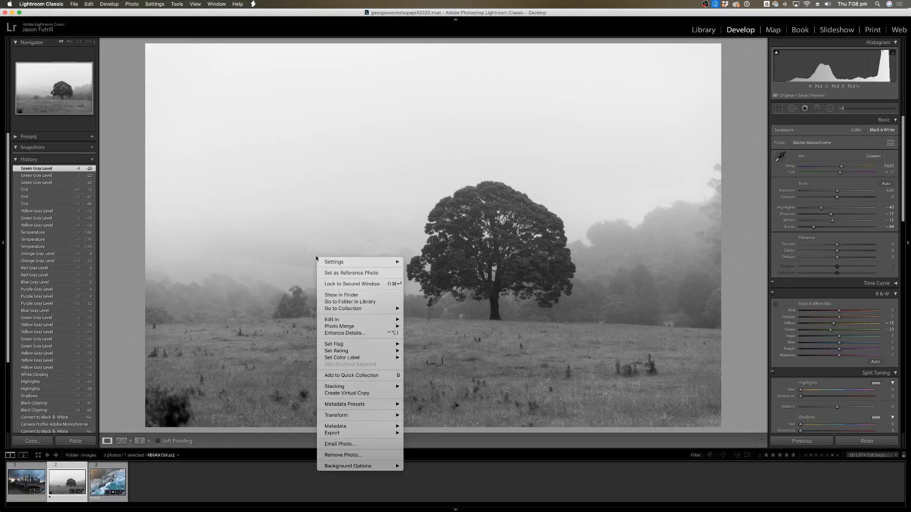
pyautogui.click(316, 257)
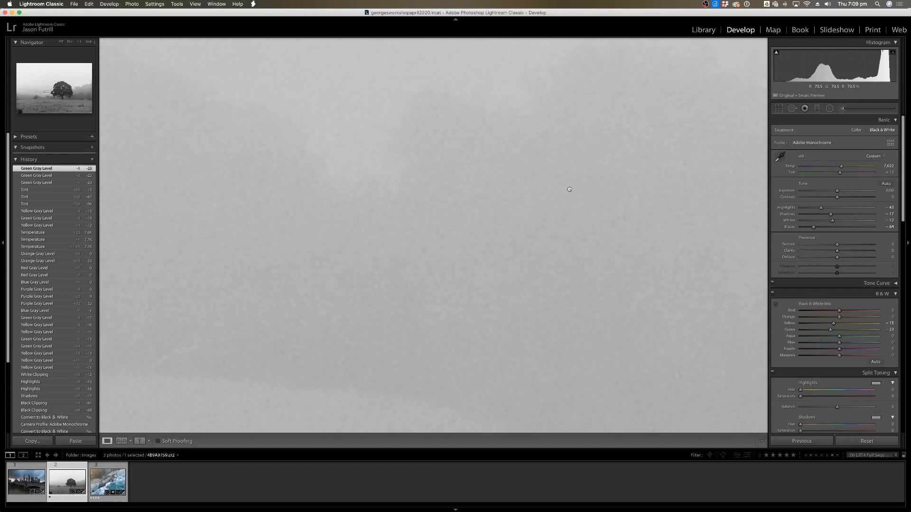
# Examine the misty background beside the tree up close, and set Highlights to -51.
pyautogui.moveTo(601, 217); pyautogui.dragTo(683, 222)
pyautogui.press('super+minus')
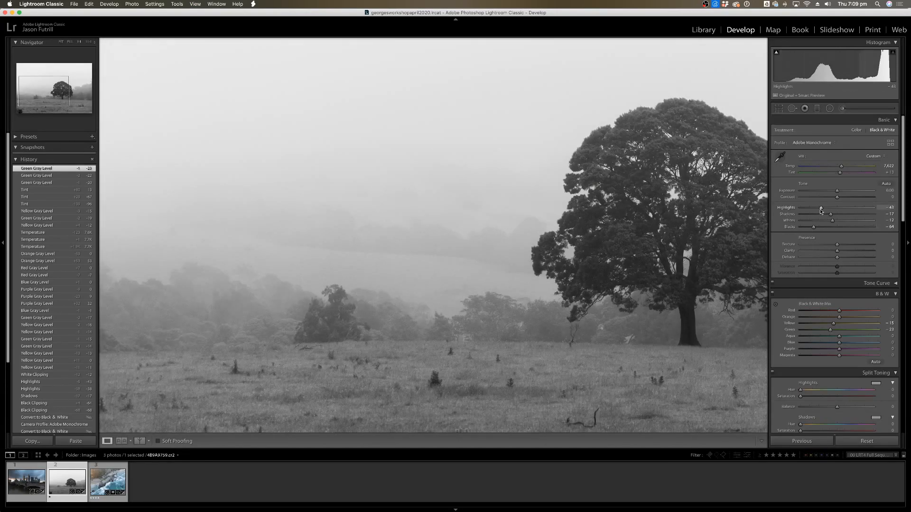
pyautogui.moveTo(820, 208)
pyautogui.mouseDown()
pyautogui.moveTo(833, 209)
pyautogui.moveTo(819, 205)
pyautogui.mouseUp()
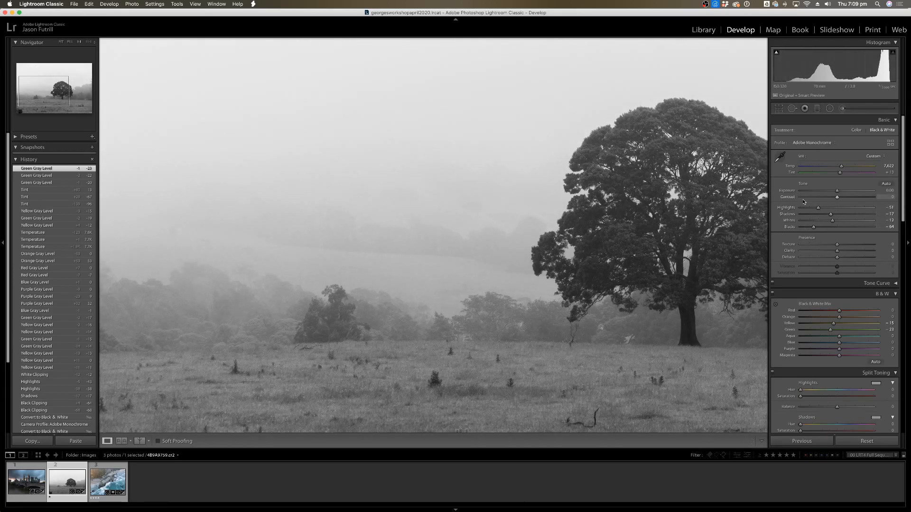
pyautogui.press('\\')
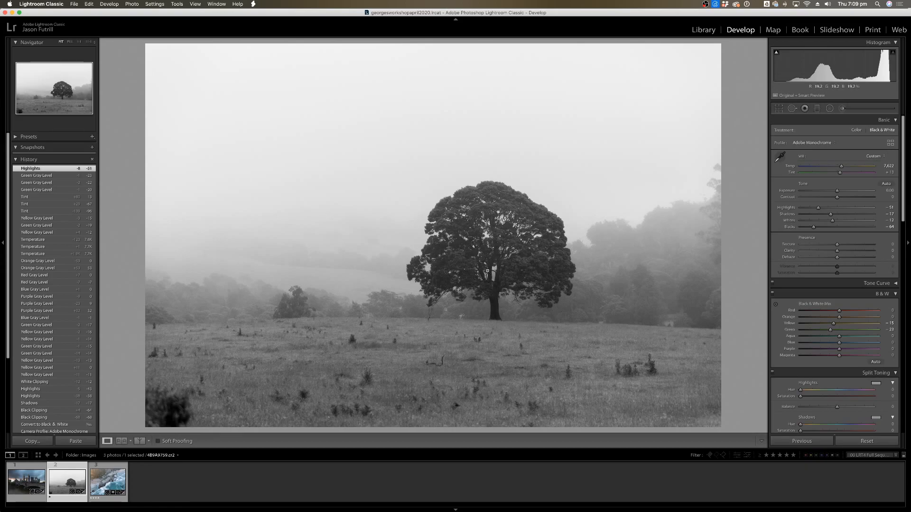
# Try lowering Shadows to -19, and undo the change.
pyautogui.moveTo(831, 217); pyautogui.dragTo(829, 216)
pyautogui.press('super+z')
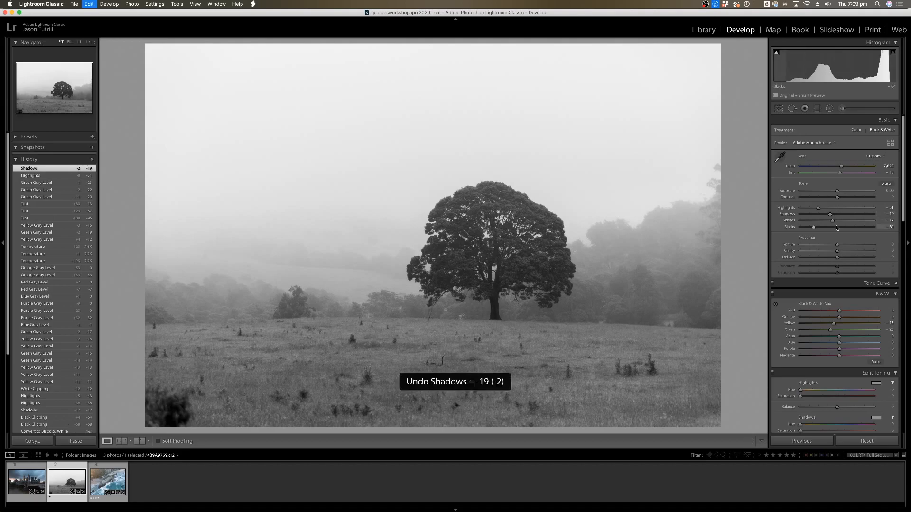
pyautogui.moveTo(904, 186); pyautogui.dragTo(896, 226)
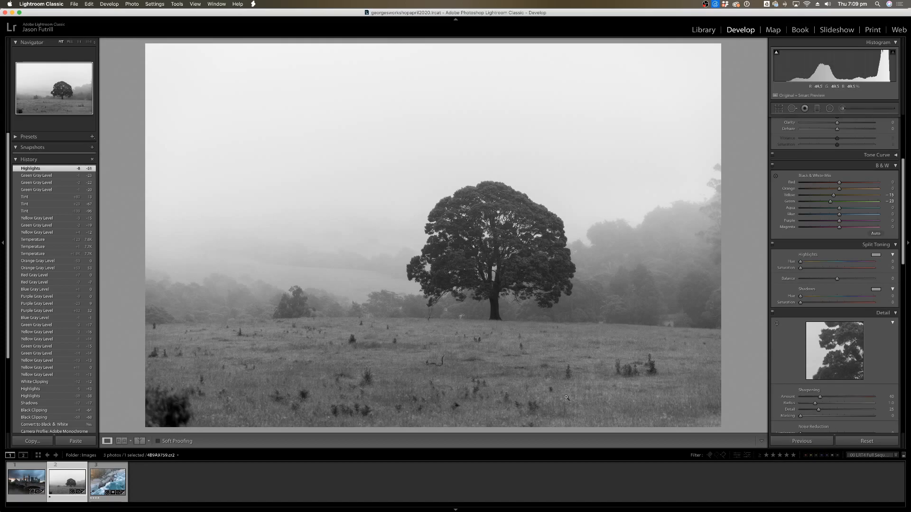
# Switch to OBS, select the Tree BW source, and toggle the visibility of a source higher in the source list.
pyautogui.moveTo(488, 511)
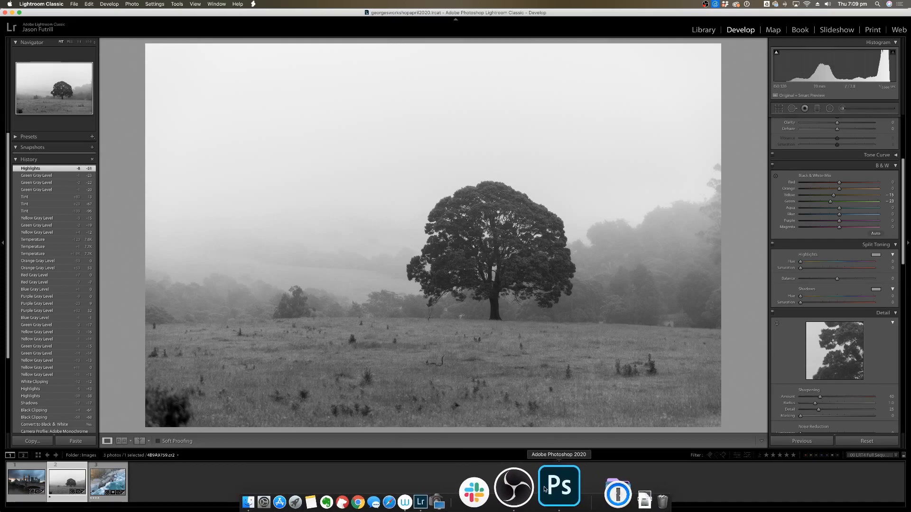
pyautogui.click(526, 491)
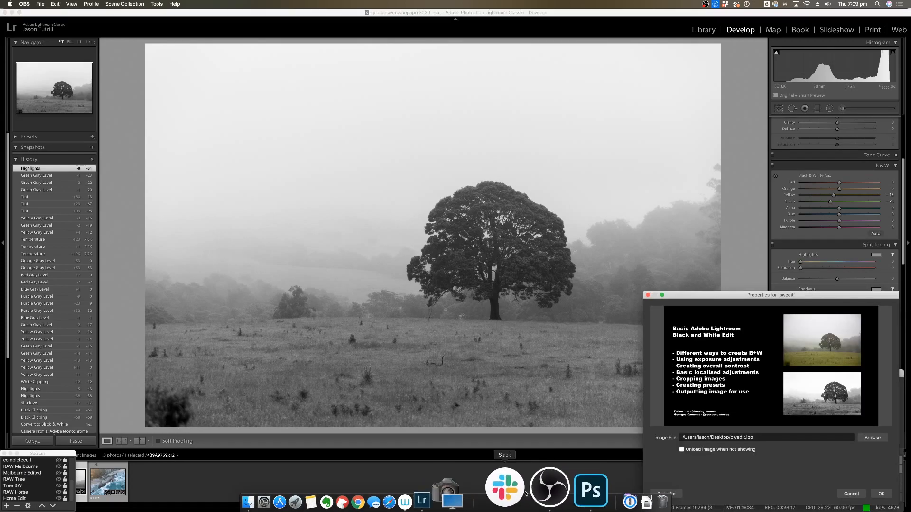
pyautogui.click(15, 486)
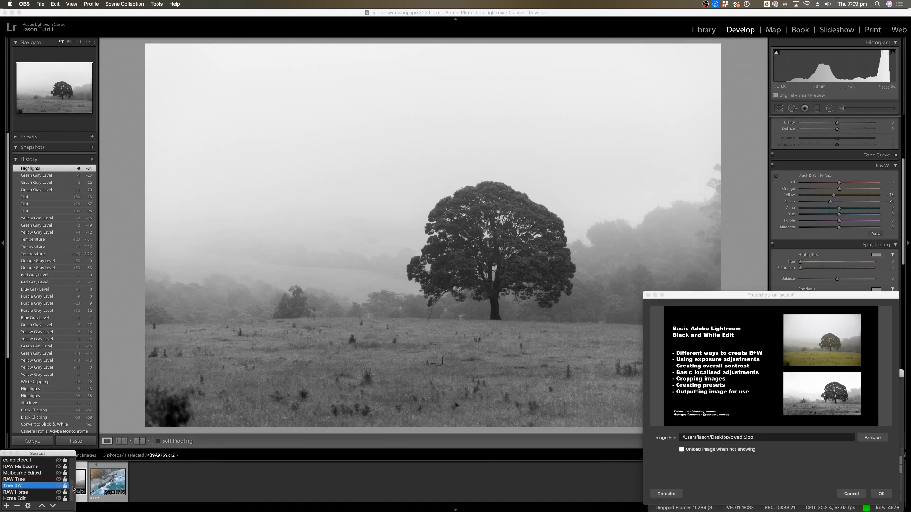
pyautogui.scroll(3, 66, 474)
pyautogui.click(58, 469)
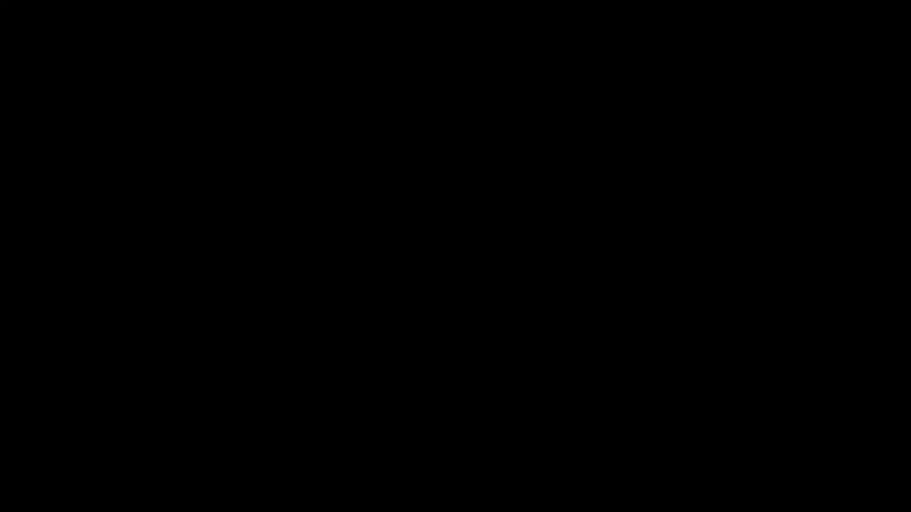
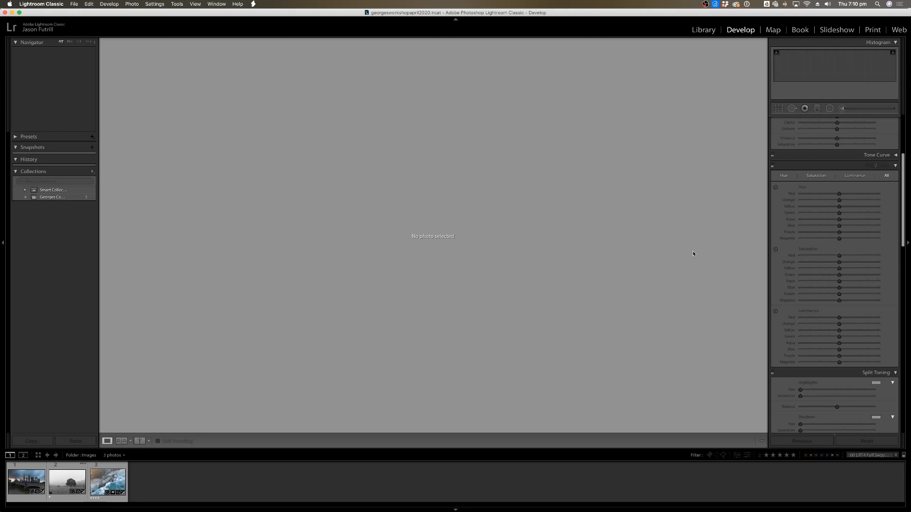
# Reselect the black-and-white tree photo in Lightroom, look at the Crop & Straighten options, and open the Radial Filter settings.
pyautogui.click(71, 485)
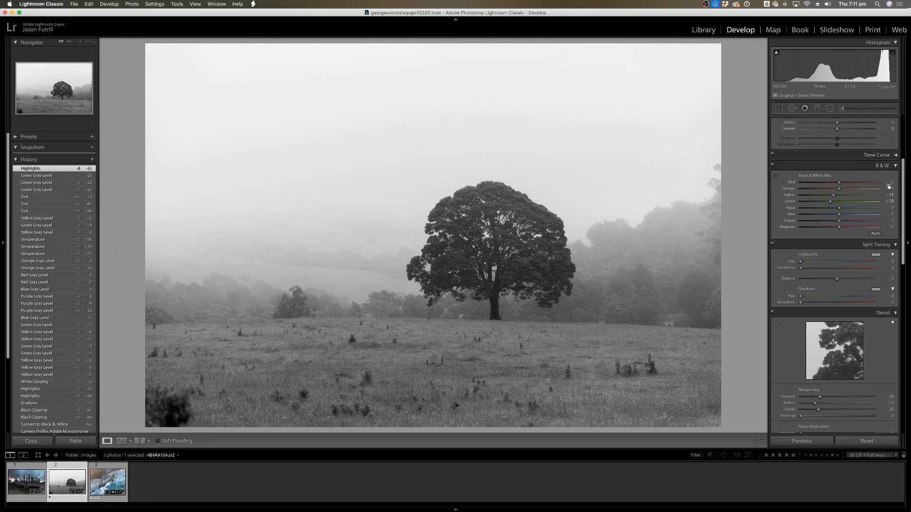
pyautogui.moveTo(902, 173); pyautogui.dragTo(902, 102)
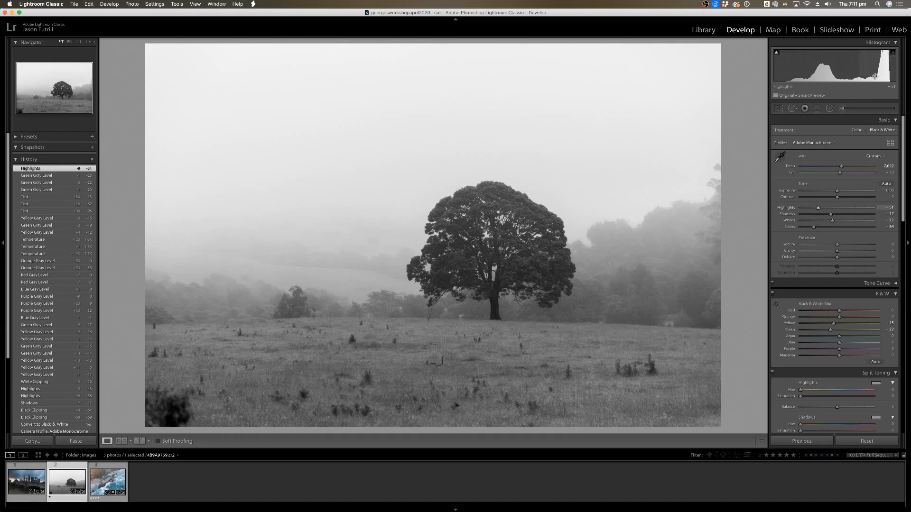
pyautogui.click(779, 109)
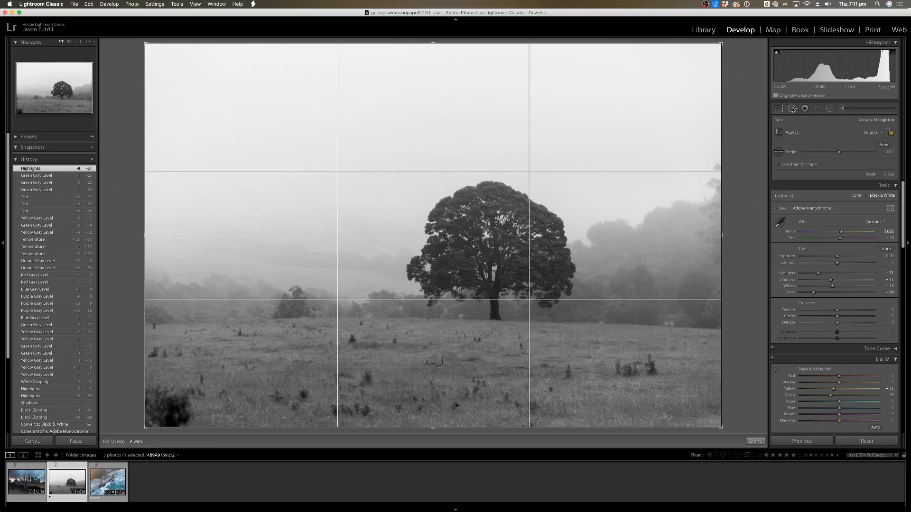
pyautogui.click(829, 109)
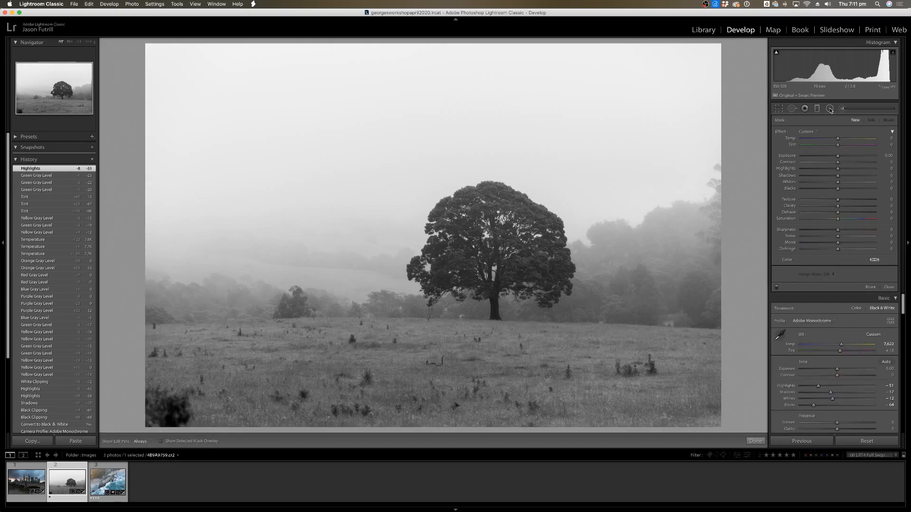
# Look at the Radial Filter and Adjustment Brush settings.
pyautogui.click(831, 110)
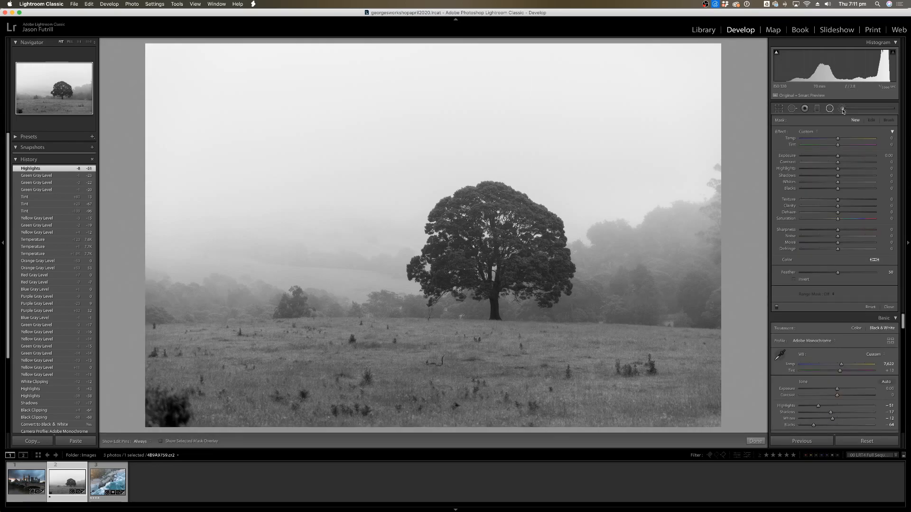
pyautogui.click(842, 110)
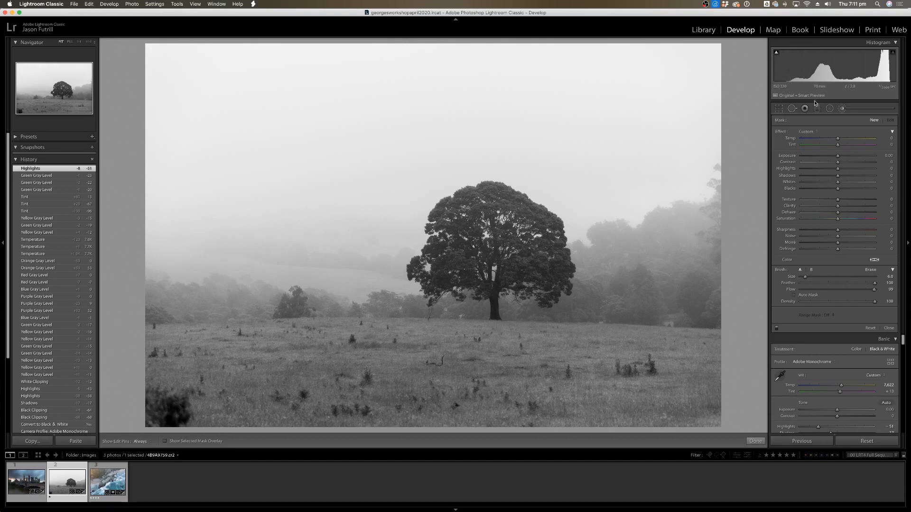
# Crop the black-and-white tree photo to a 16 x 9 aspect ratio.
pyautogui.click(783, 111)
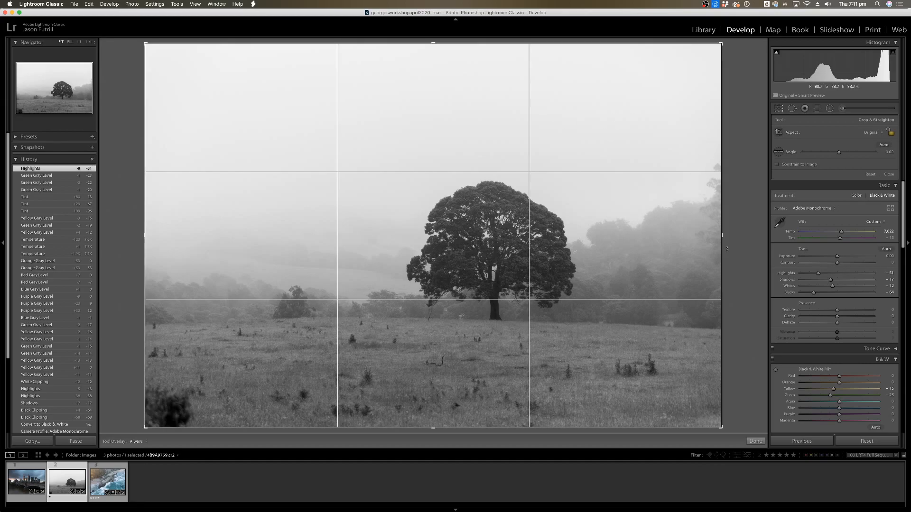
pyautogui.click(870, 135)
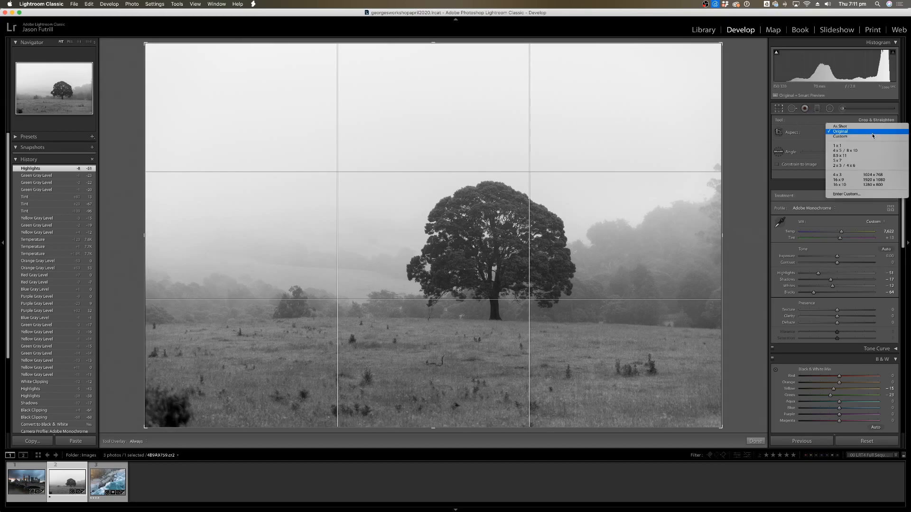
pyautogui.click(859, 180)
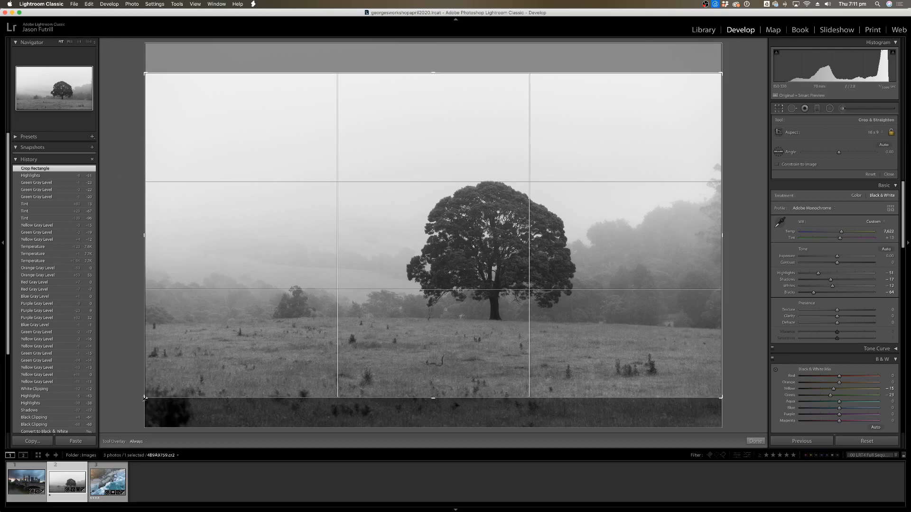
# Tighten and reposition the crop so the trunk sits on the right third line and the dark foreground bush is excluded, and apply it.
pyautogui.moveTo(450, 357); pyautogui.dragTo(374, 263)
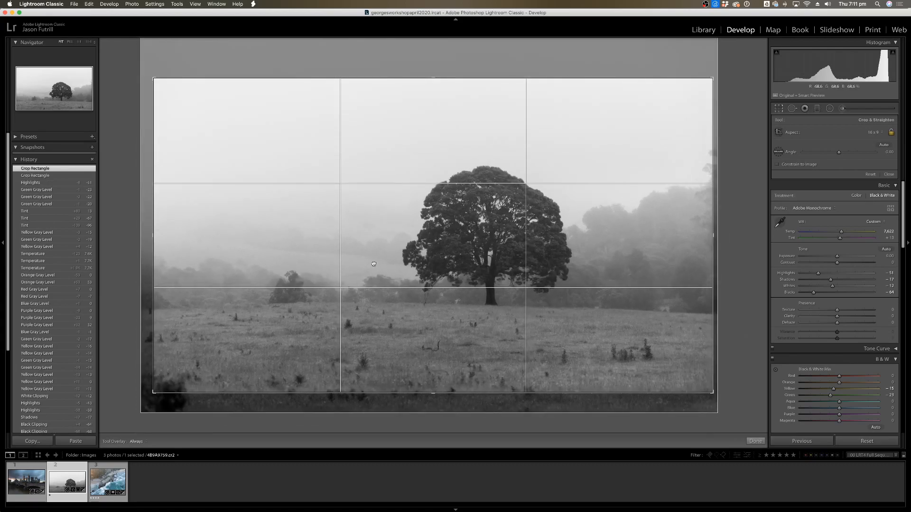
pyautogui.moveTo(151, 393); pyautogui.dragTo(170, 383)
pyautogui.moveTo(304, 301); pyautogui.dragTo(341, 295)
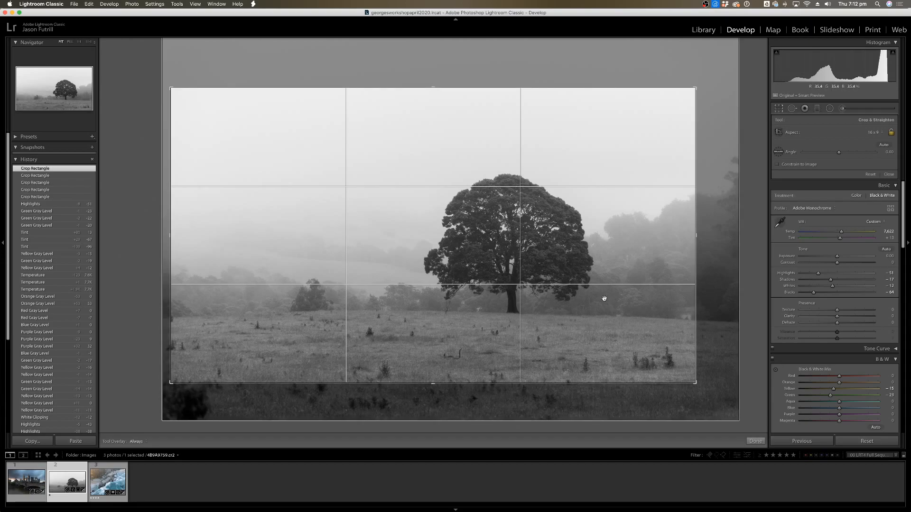
pyautogui.moveTo(543, 285); pyautogui.dragTo(546, 286)
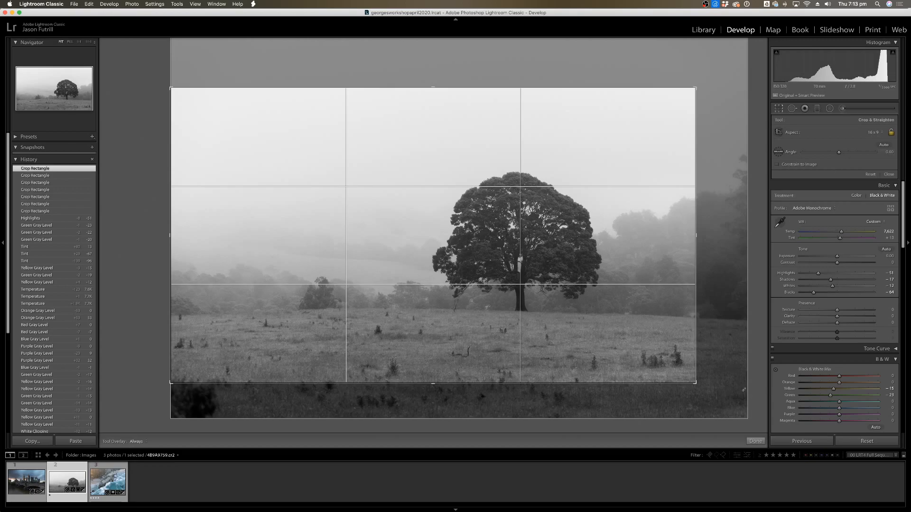
pyautogui.click(755, 442)
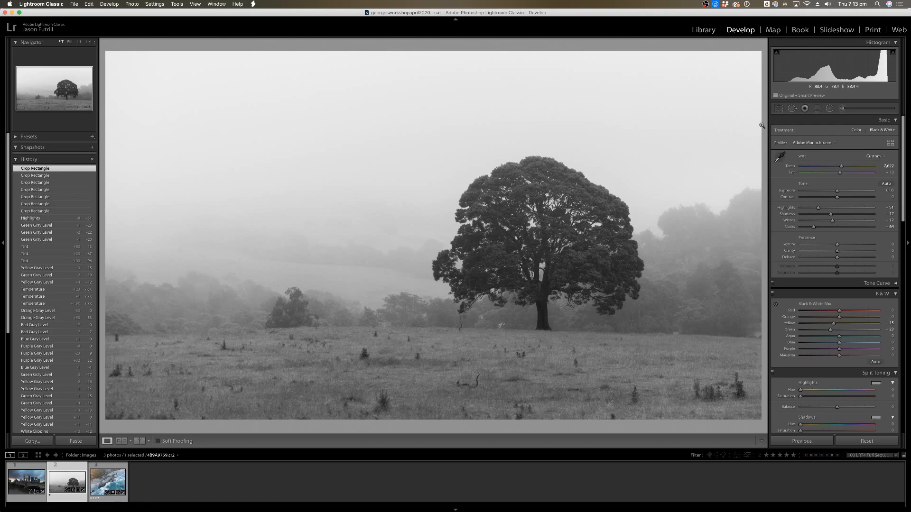
# Reopen the crop, shrink its frame slightly, shift the photo slightly down within it, and apply the crop.
pyautogui.click(779, 108)
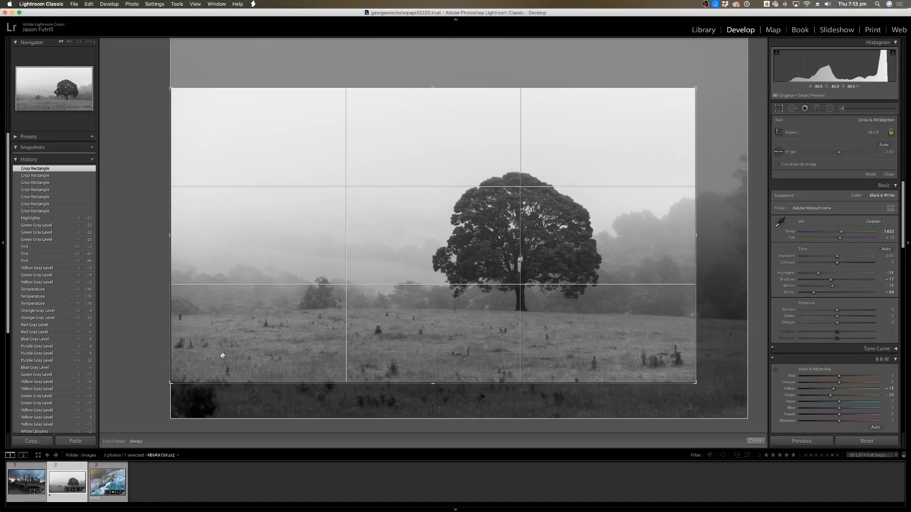
pyautogui.moveTo(171, 382); pyautogui.dragTo(174, 381)
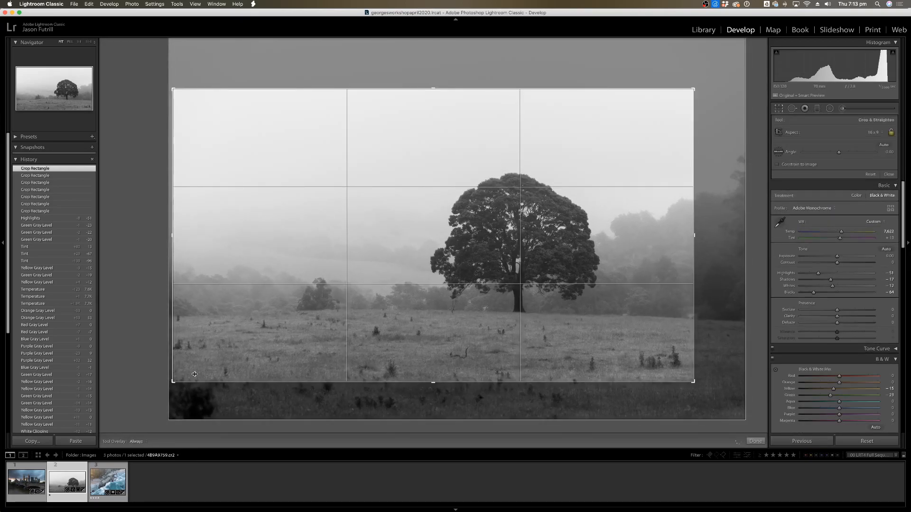
pyautogui.moveTo(324, 311); pyautogui.dragTo(326, 314)
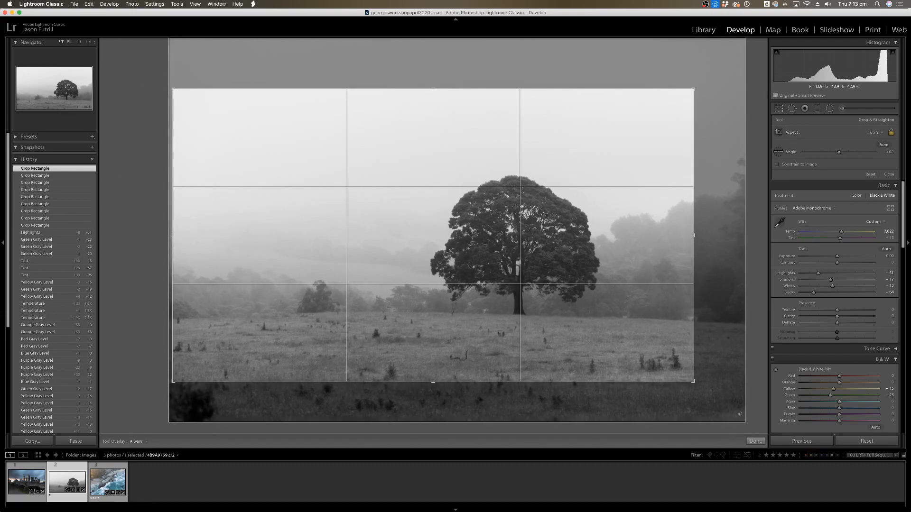
pyautogui.click(755, 441)
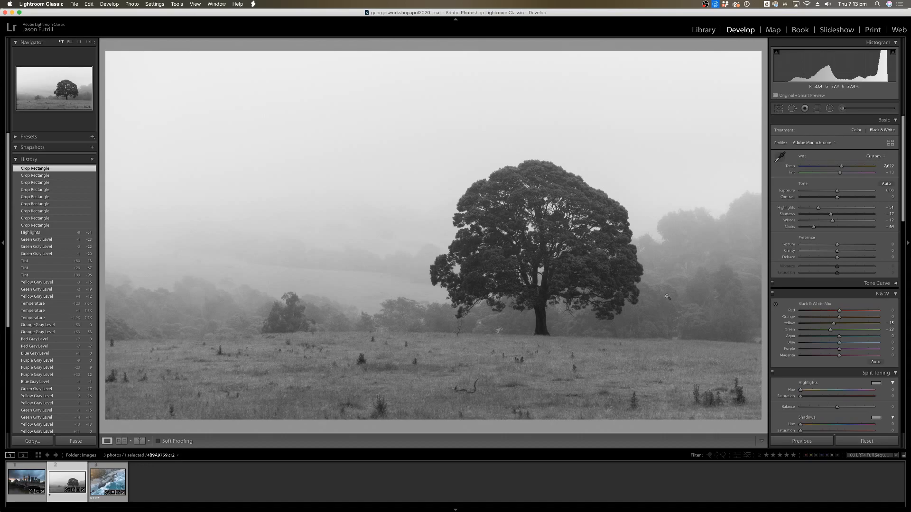
# Review the 16 x 9 crop framing against the full photo and close the crop tool.
pyautogui.click(779, 109)
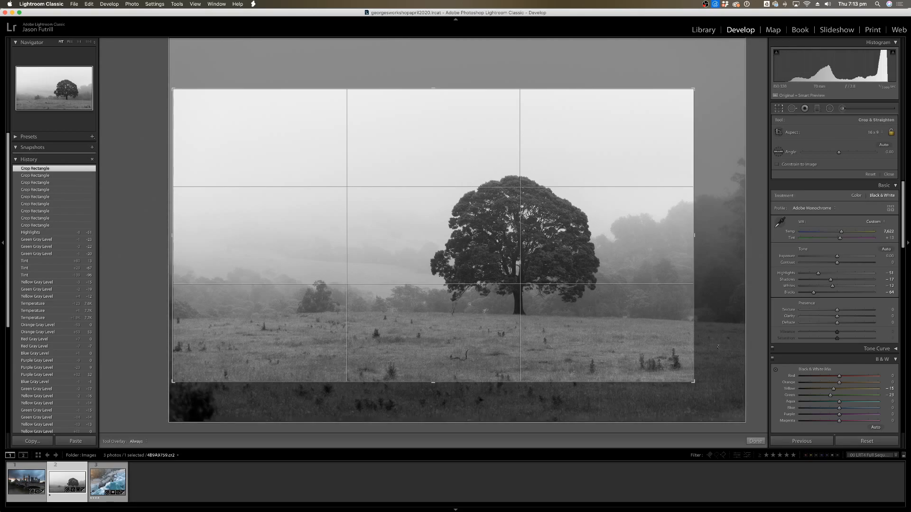
pyautogui.click(755, 441)
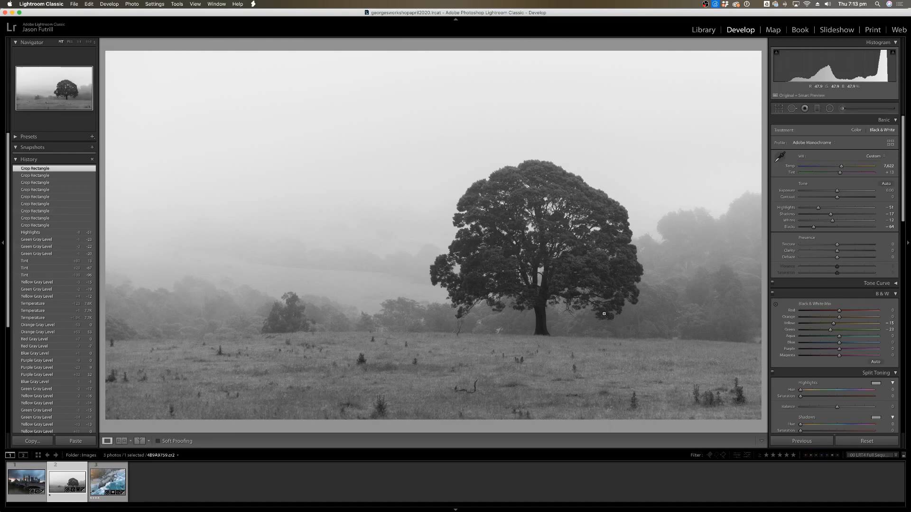
# Remove the fallen branch from the foreground grass with a Spot Removal heal stroke at brush size 19.
pyautogui.click(795, 112)
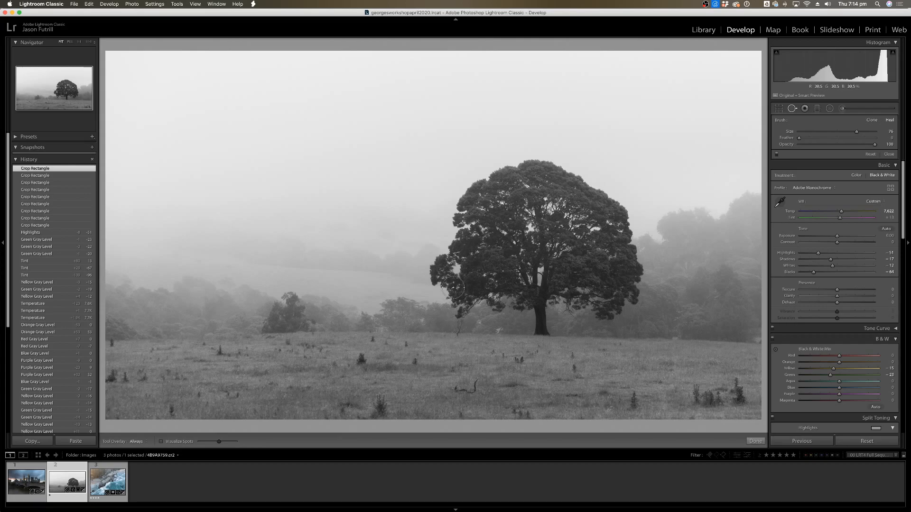
pyautogui.scroll(-3, 368, 235)
pyautogui.scroll(-10, 368, 235)
pyautogui.scroll(11, 369, 234)
pyautogui.scroll(5, 373, 230)
pyautogui.scroll(-8, 374, 231)
pyautogui.scroll(-2, 376, 245)
pyautogui.press('super+equal')
pyautogui.press('super+equal')
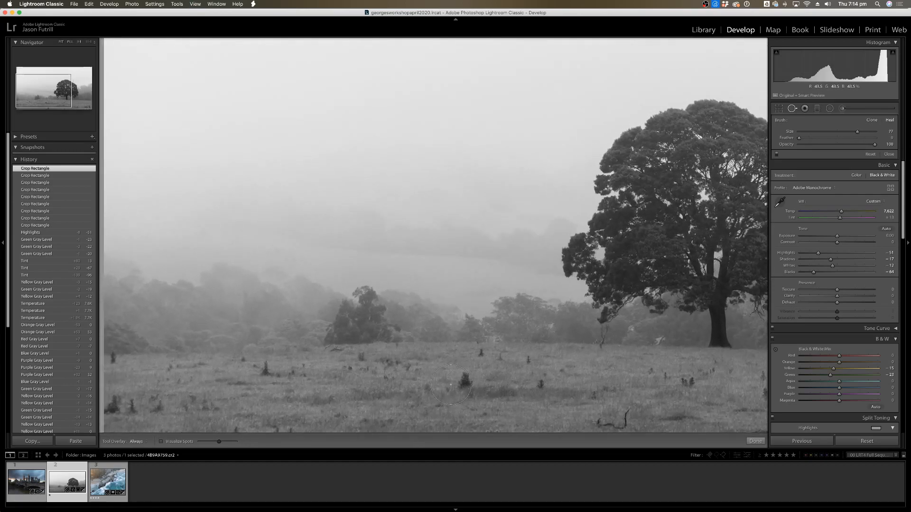
pyautogui.moveTo(63, 97); pyautogui.dragTo(63, 99)
pyautogui.press('super+equal')
pyautogui.press('super+equal')
pyautogui.press('super+equal')
pyautogui.press('super+equal')
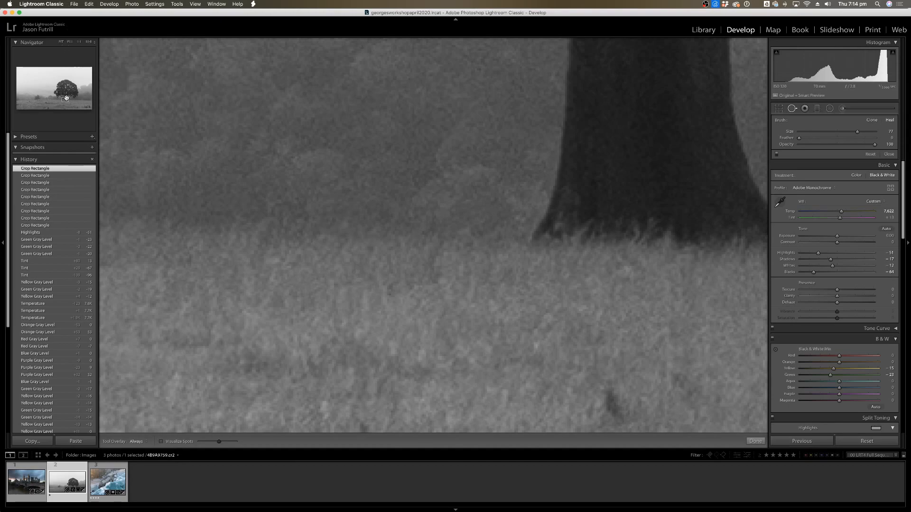
pyautogui.moveTo(67, 98); pyautogui.dragTo(59, 102)
pyautogui.press('super+minus')
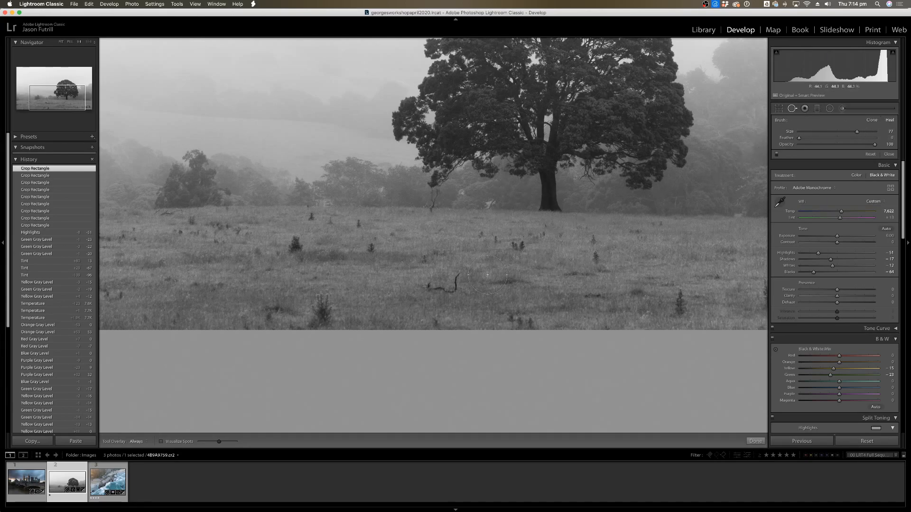
pyautogui.scroll(-1, 469, 278)
pyautogui.scroll(-3, 467, 276)
pyautogui.scroll(-2, 461, 275)
pyautogui.click(459, 274)
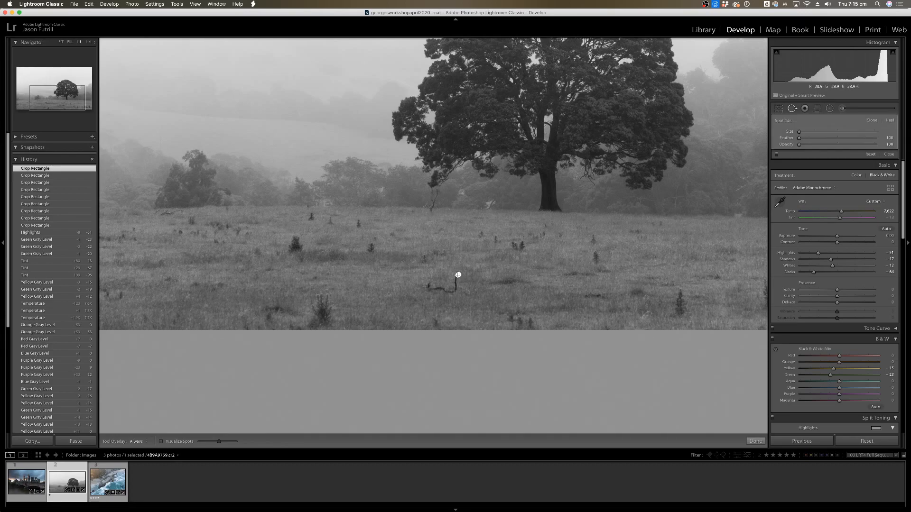
pyautogui.moveTo(456, 285)
pyautogui.mouseDown()
pyautogui.moveTo(446, 294)
pyautogui.moveTo(428, 288)
pyautogui.moveTo(439, 284)
pyautogui.mouseUp()
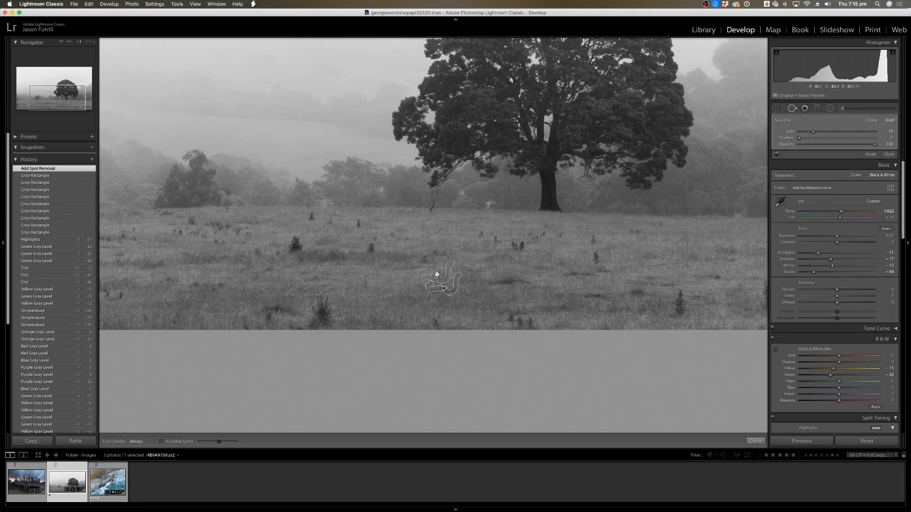
pyautogui.press('super+minus')
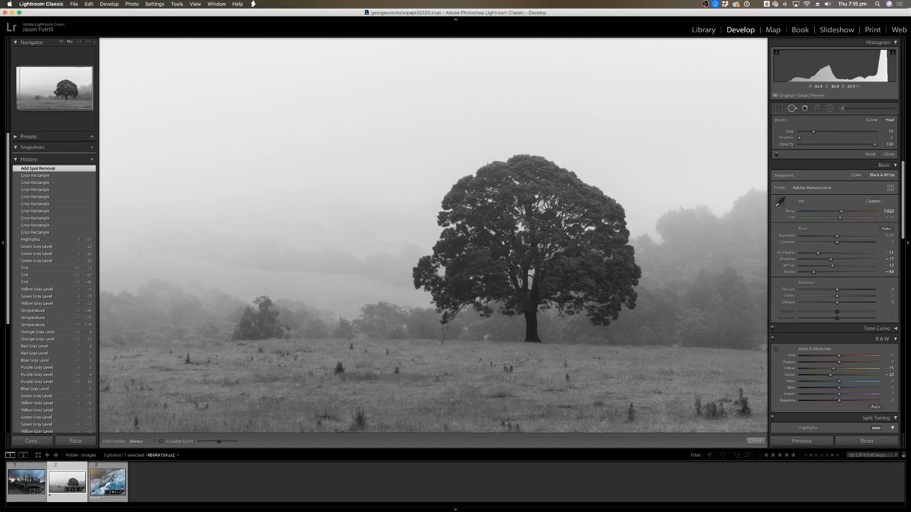
pyautogui.press('super+minus')
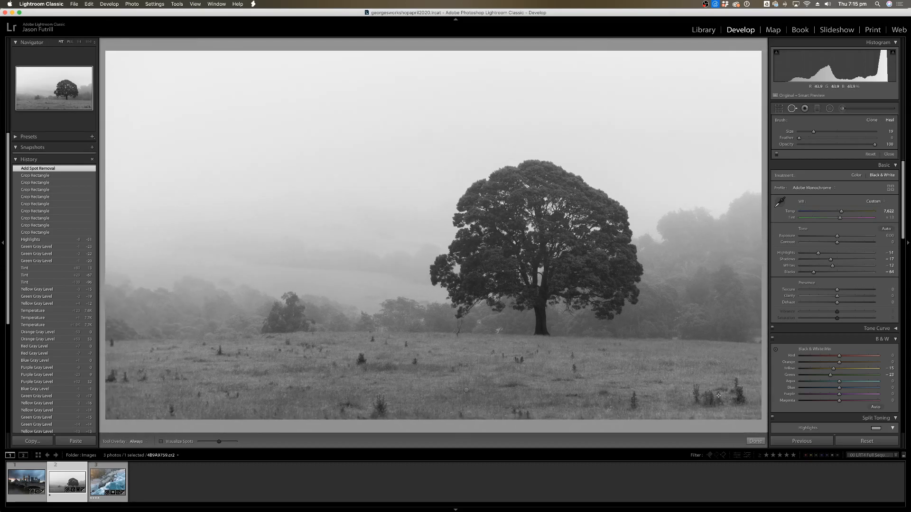
pyautogui.click(755, 441)
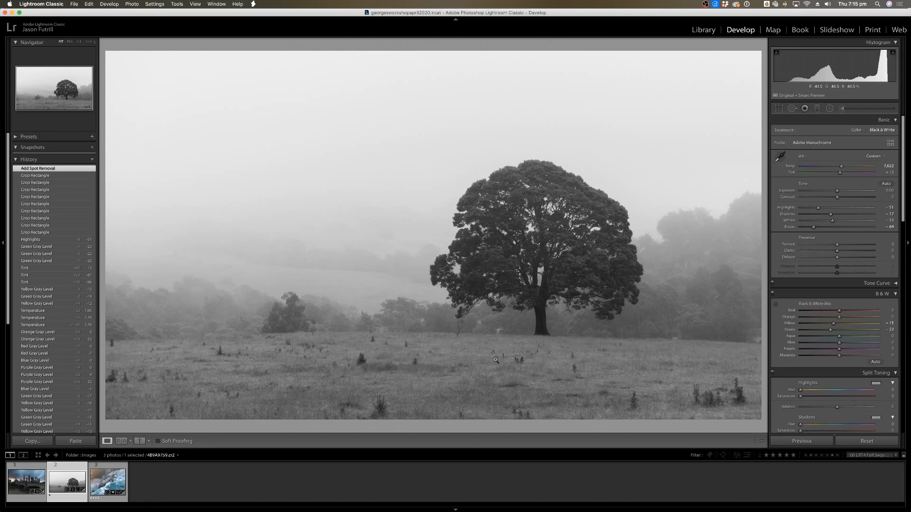
# Heal out the small bare sapling below the big tree's left edge, sampling the misty background just left of it.
pyautogui.click(456, 328)
pyautogui.press('super+equal')
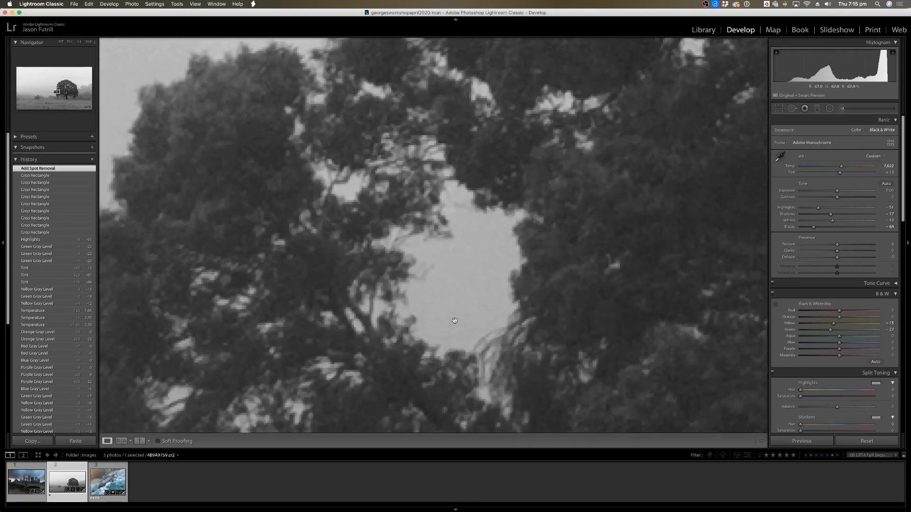
pyautogui.moveTo(482, 410); pyautogui.dragTo(500, 99)
pyautogui.moveTo(483, 386)
pyautogui.mouseDown()
pyautogui.moveTo(457, 248)
pyautogui.moveTo(468, 85)
pyautogui.moveTo(502, 268)
pyautogui.moveTo(466, 142)
pyautogui.mouseUp()
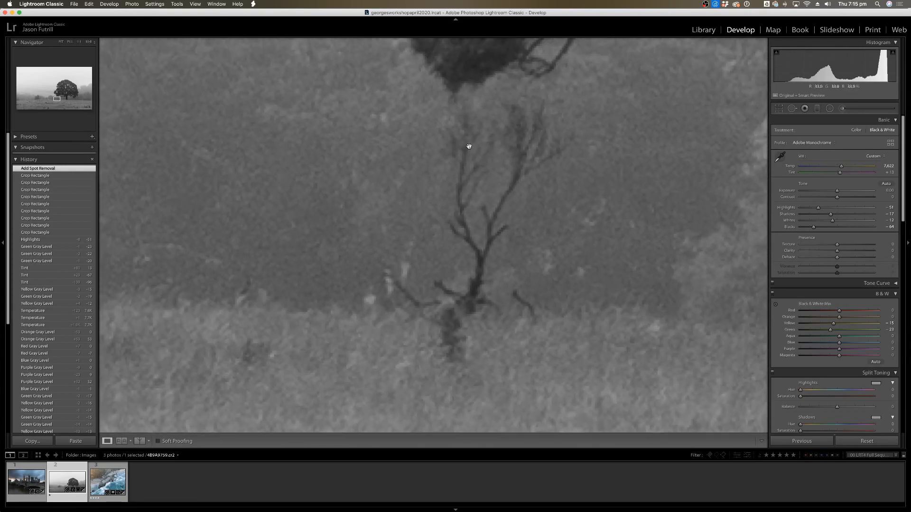
pyautogui.press('super+minus')
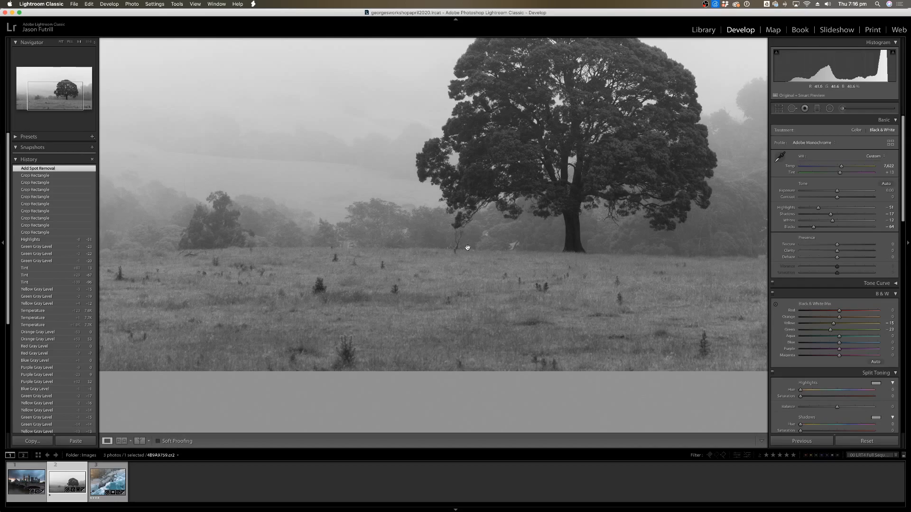
pyautogui.click(792, 108)
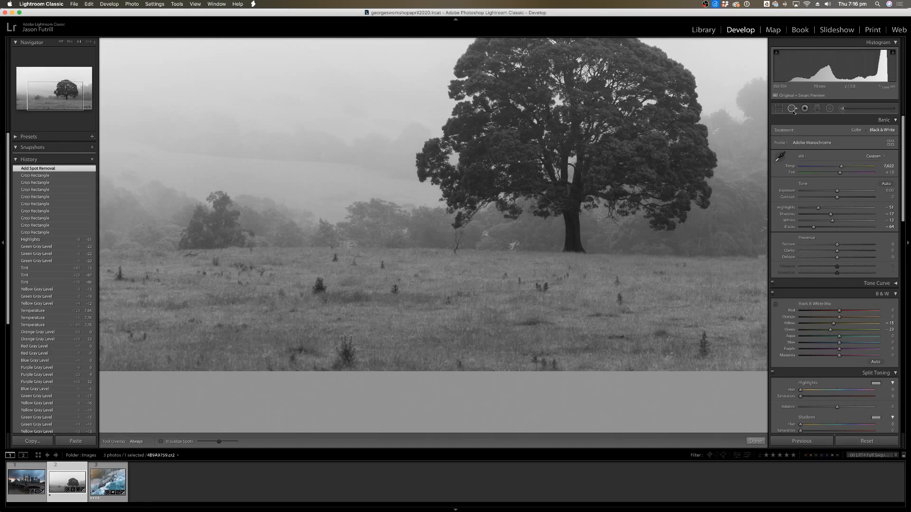
pyautogui.moveTo(455, 251)
pyautogui.mouseDown()
pyautogui.moveTo(455, 236)
pyautogui.moveTo(460, 245)
pyautogui.moveTo(484, 241)
pyautogui.moveTo(429, 237)
pyautogui.moveTo(439, 240)
pyautogui.mouseUp()
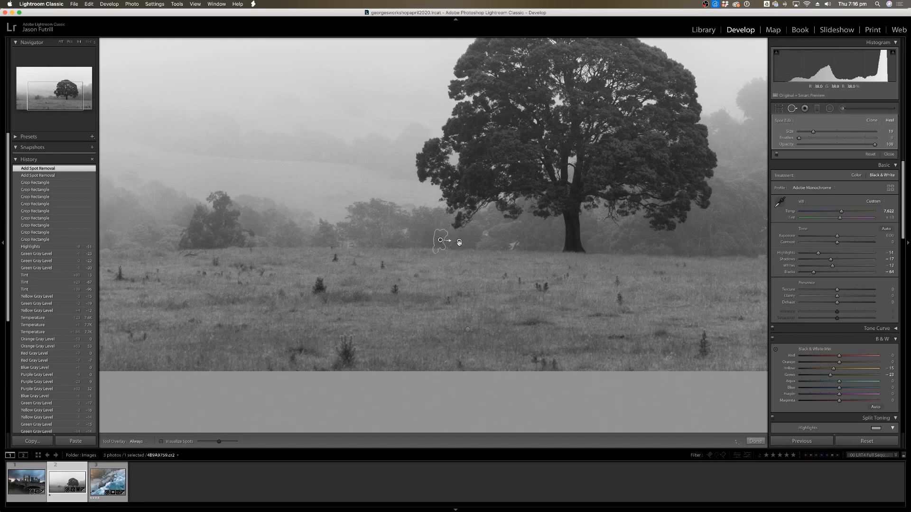
pyautogui.moveTo(458, 243); pyautogui.dragTo(440, 237)
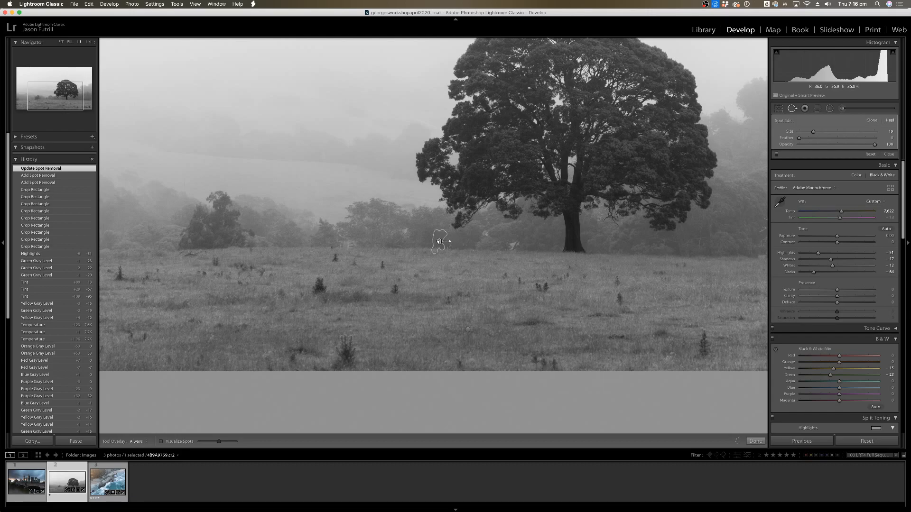
pyautogui.moveTo(446, 240); pyautogui.dragTo(459, 241)
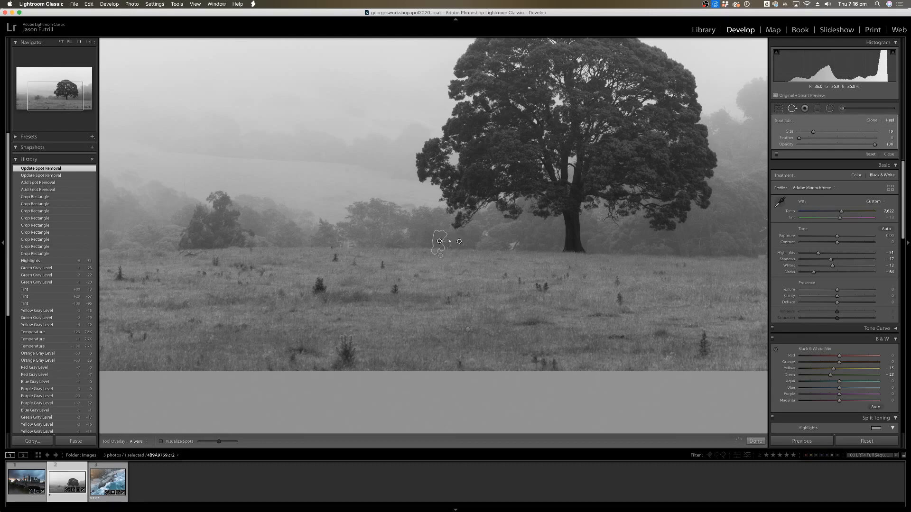
pyautogui.press('q')
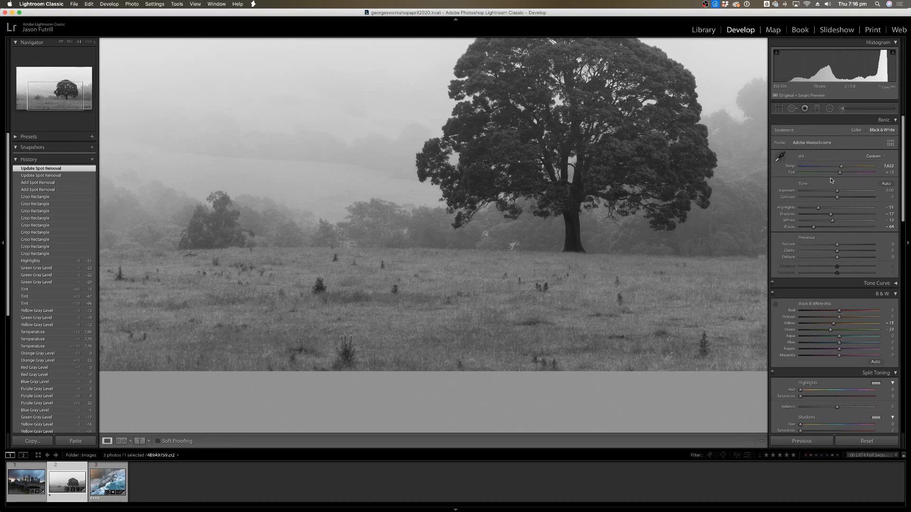
# Reselect the sapling's healing spot and set its opacity to 98.
pyautogui.press('q')
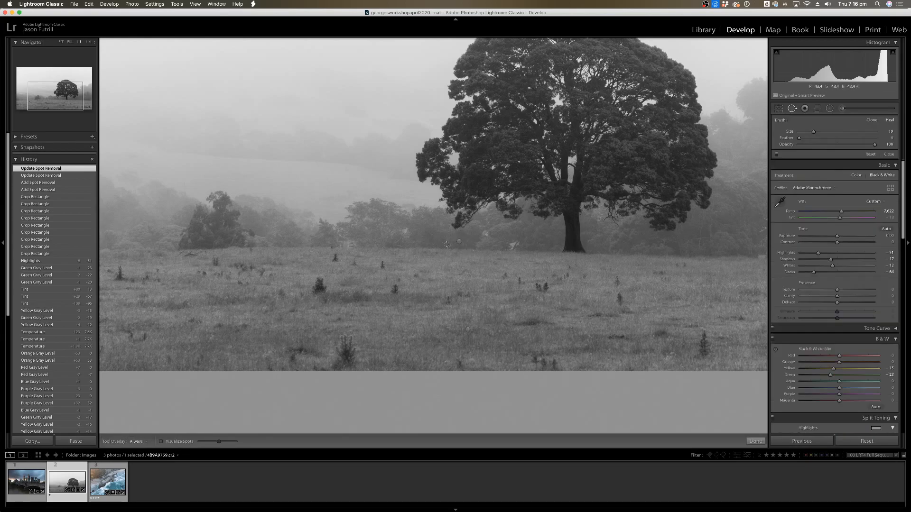
pyautogui.click(459, 241)
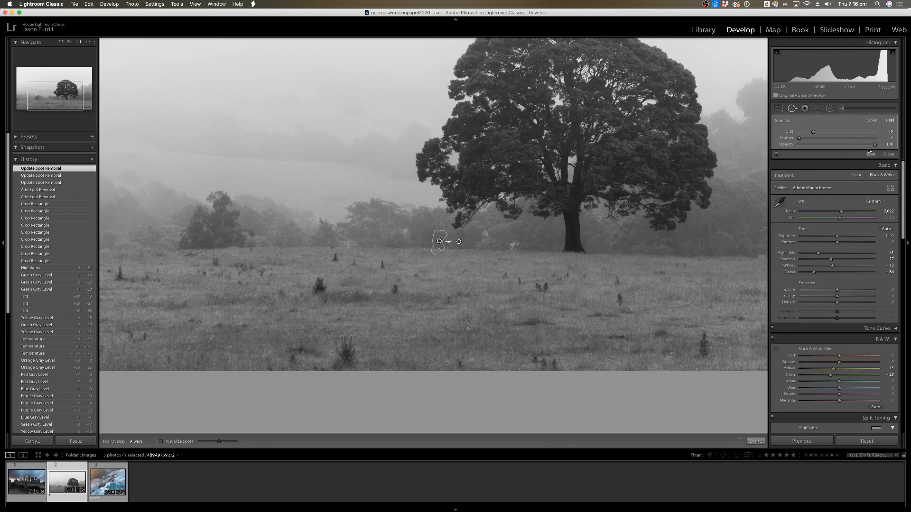
pyautogui.moveTo(873, 145); pyautogui.dragTo(873, 145)
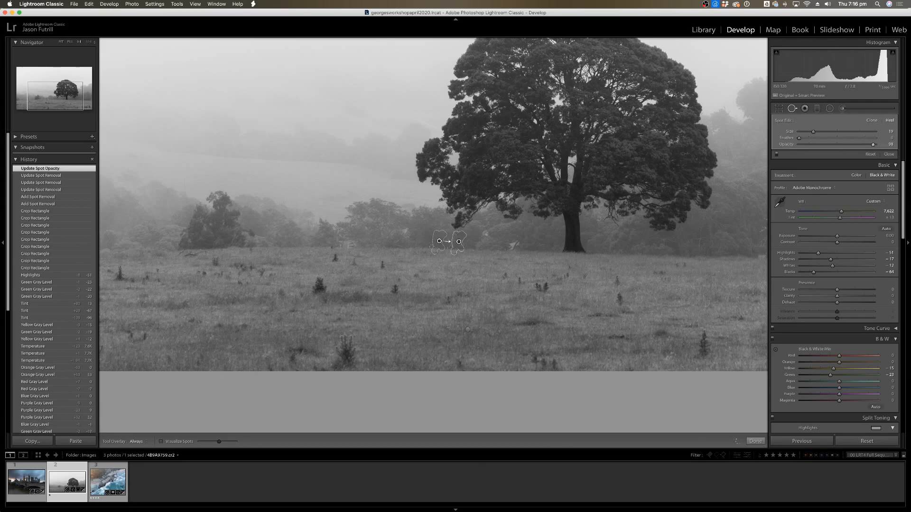
pyautogui.click(755, 441)
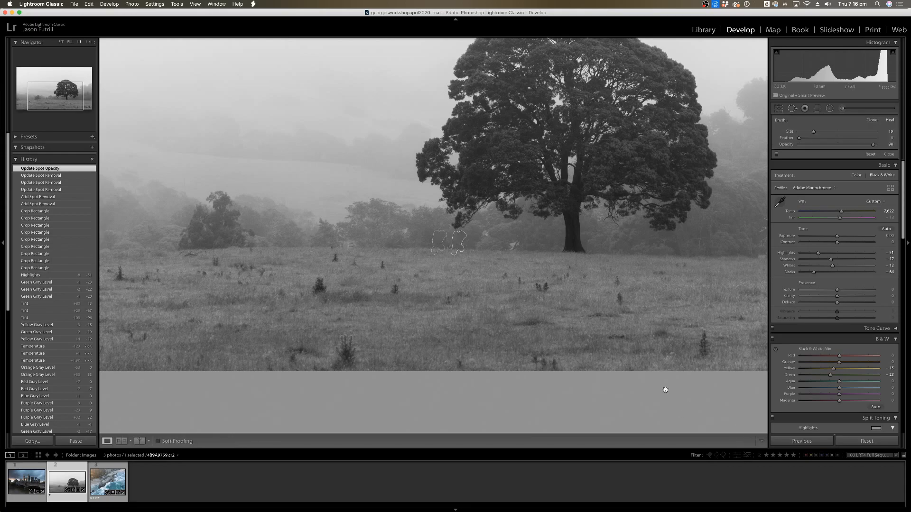
# Inspect the retouched area up close and heal the leftover twig on the grass line beside it.
pyautogui.click(464, 247)
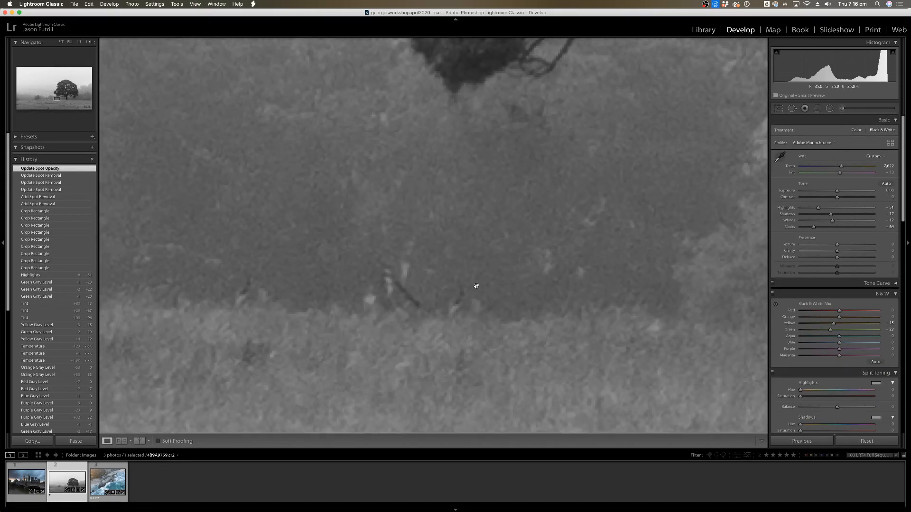
pyautogui.moveTo(477, 255); pyautogui.dragTo(482, 211)
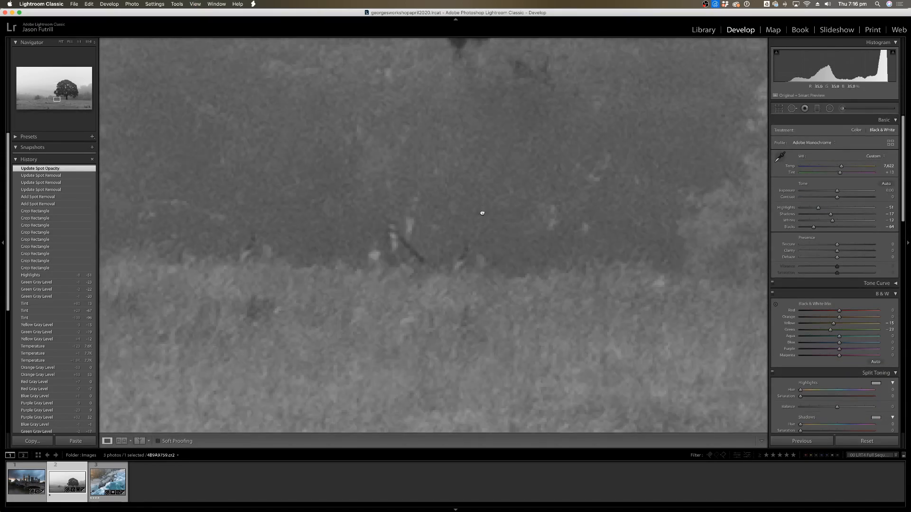
pyautogui.click(543, 166)
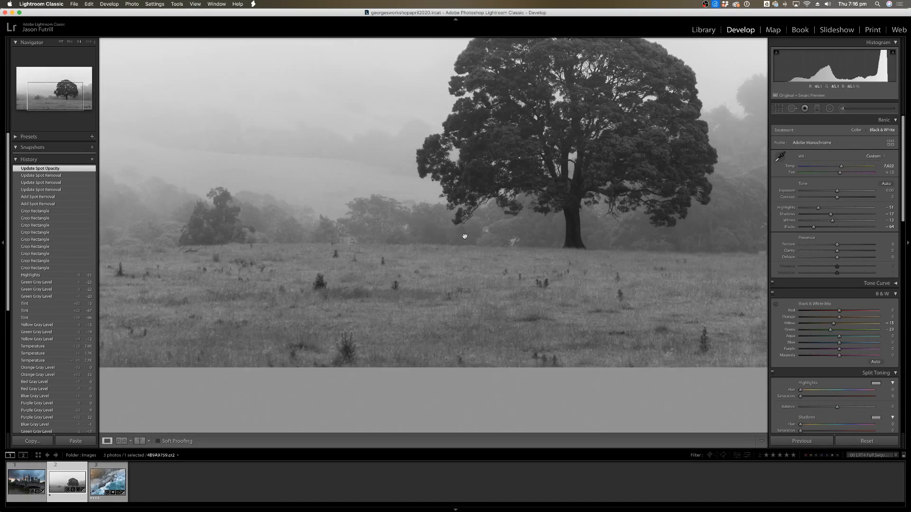
pyautogui.click(792, 108)
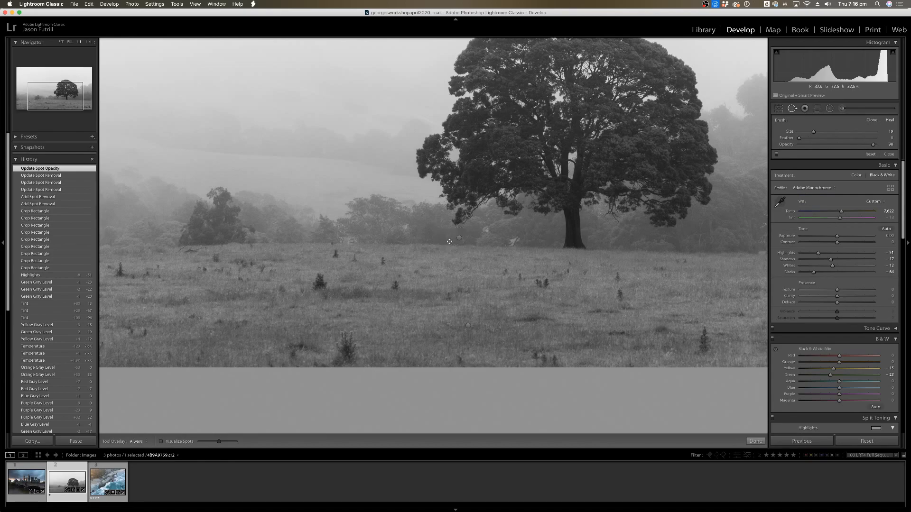
pyautogui.click(449, 242)
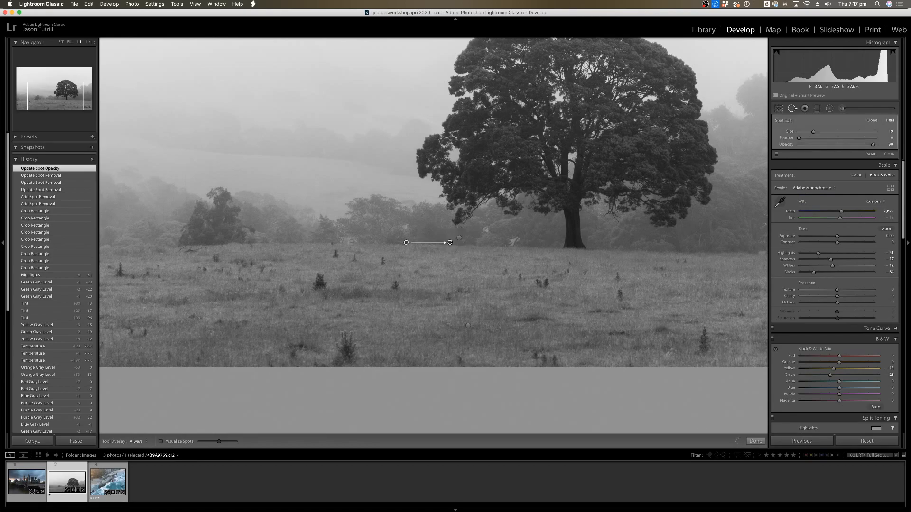
pyautogui.click(755, 441)
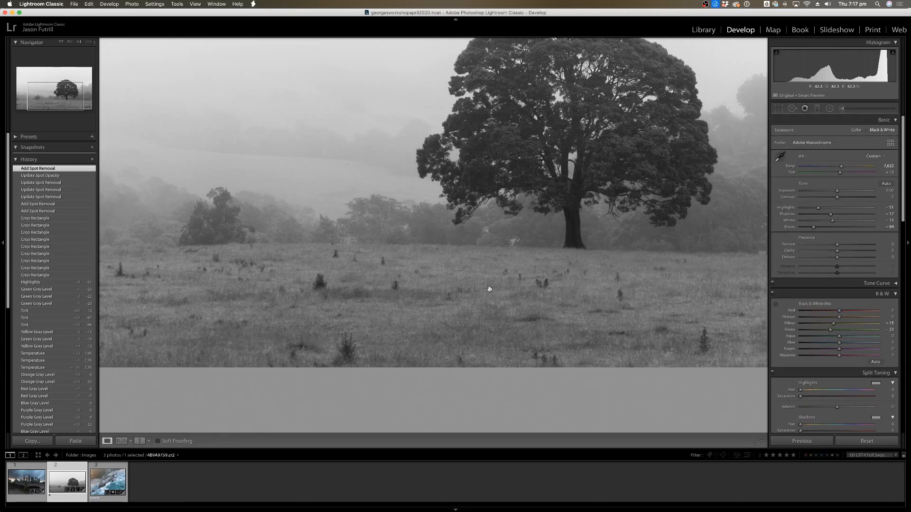
# Compare the photo before and after the spot removals by recalling the last crop state and returning to the newest edit.
pyautogui.click(490, 289)
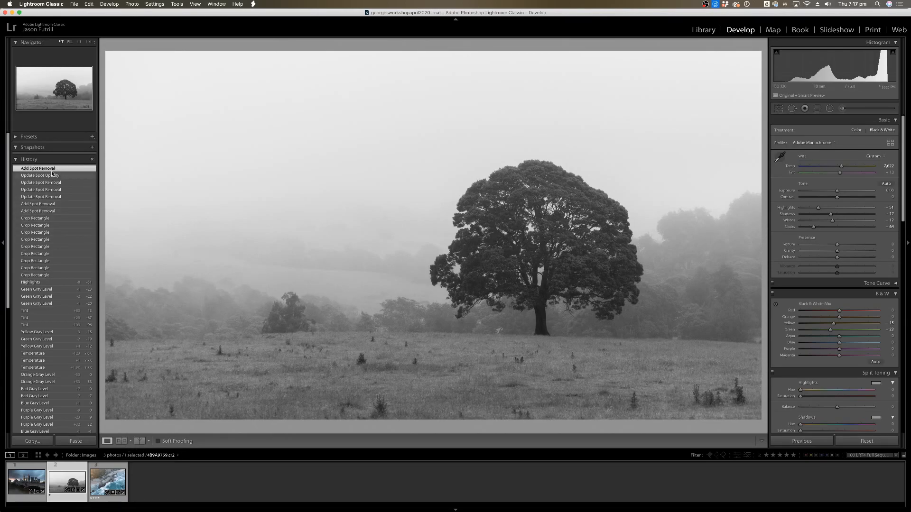
pyautogui.click(48, 218)
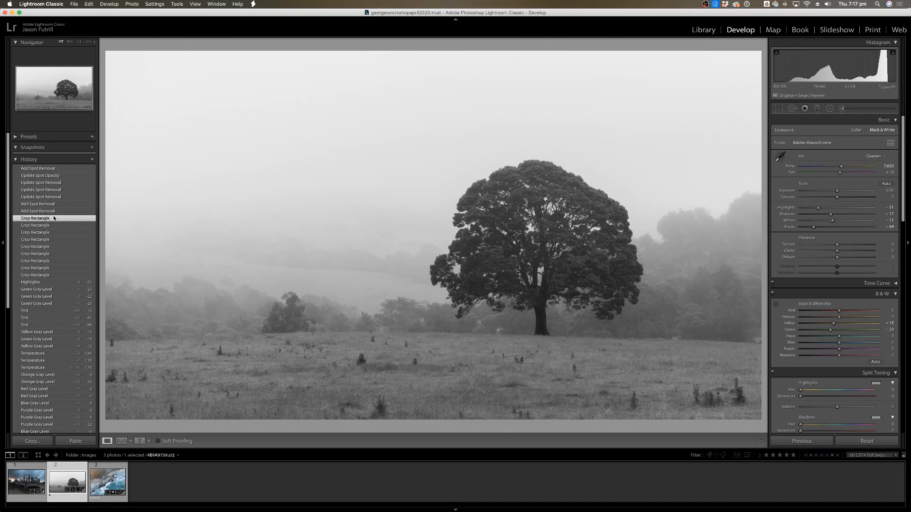
pyautogui.click(47, 169)
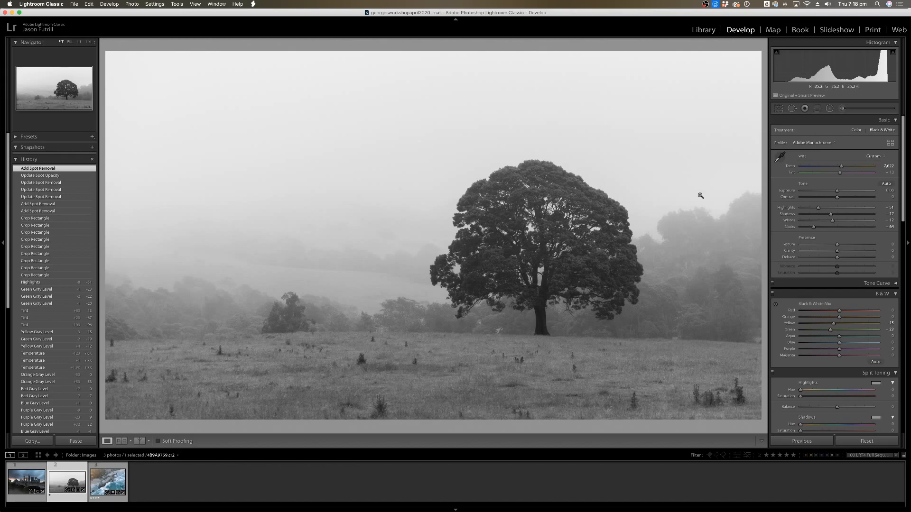
pyautogui.click(818, 111)
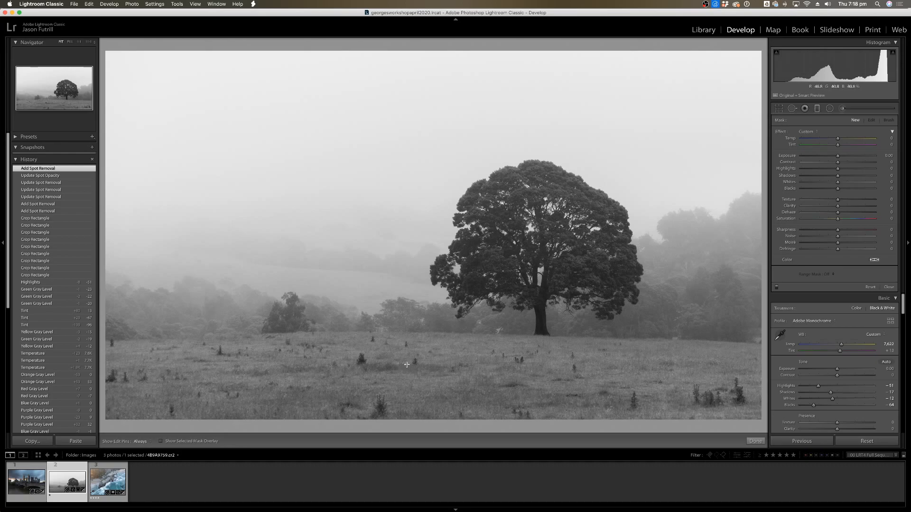
pyautogui.press('z')
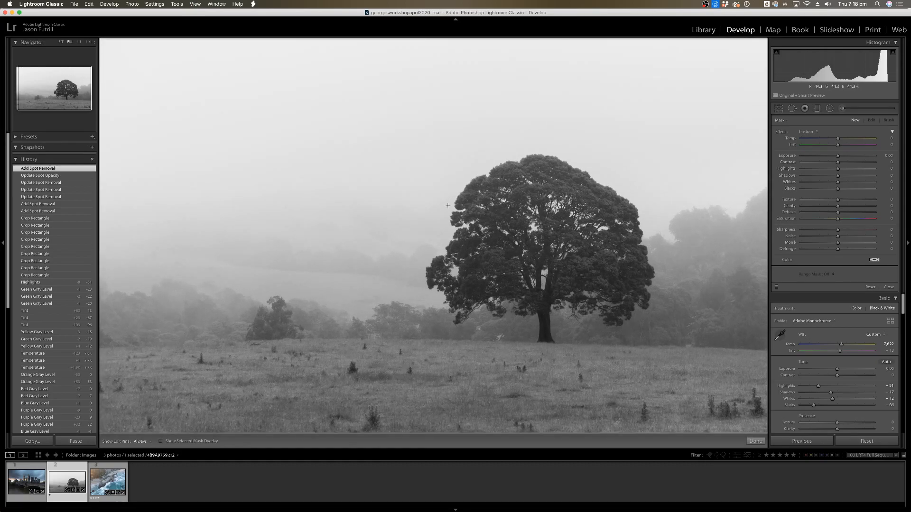
pyautogui.click(60, 43)
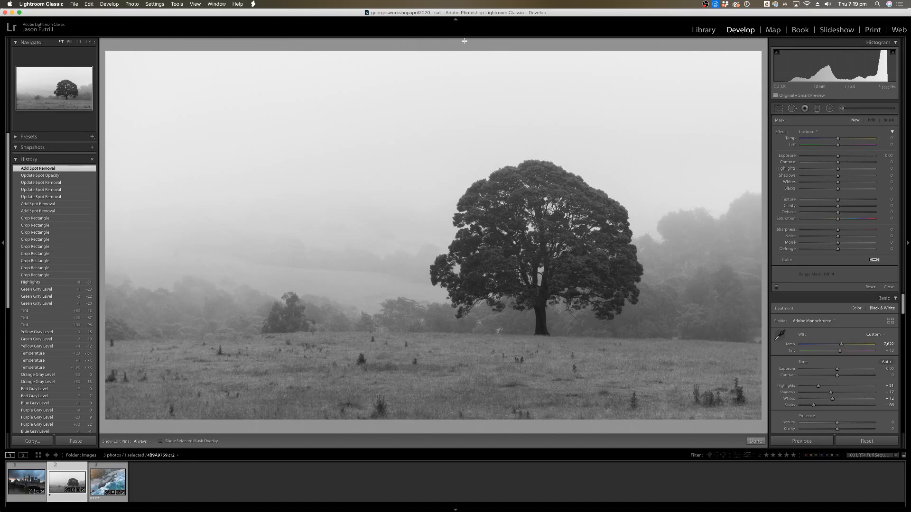
pyautogui.click(61, 44)
pyautogui.click(15, 43)
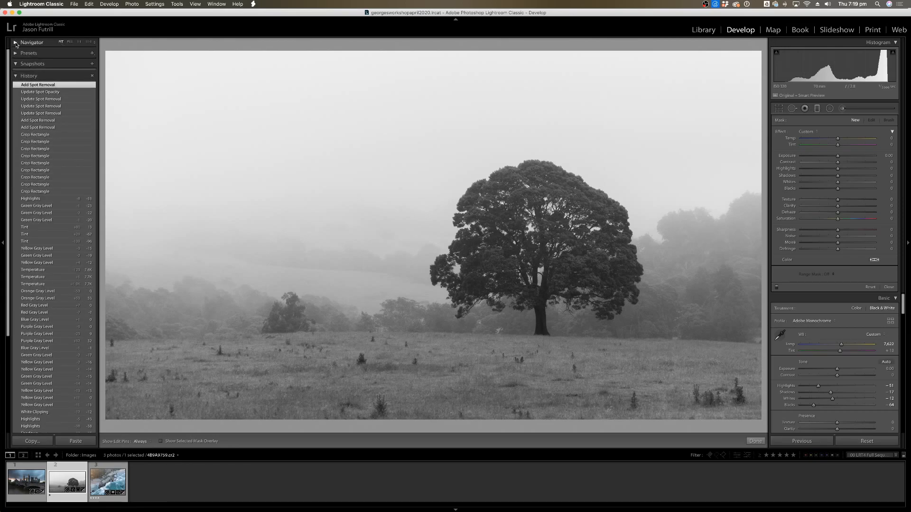
pyautogui.click(16, 43)
pyautogui.click(16, 43)
pyautogui.click(16, 43)
pyautogui.click(15, 42)
pyautogui.click(15, 43)
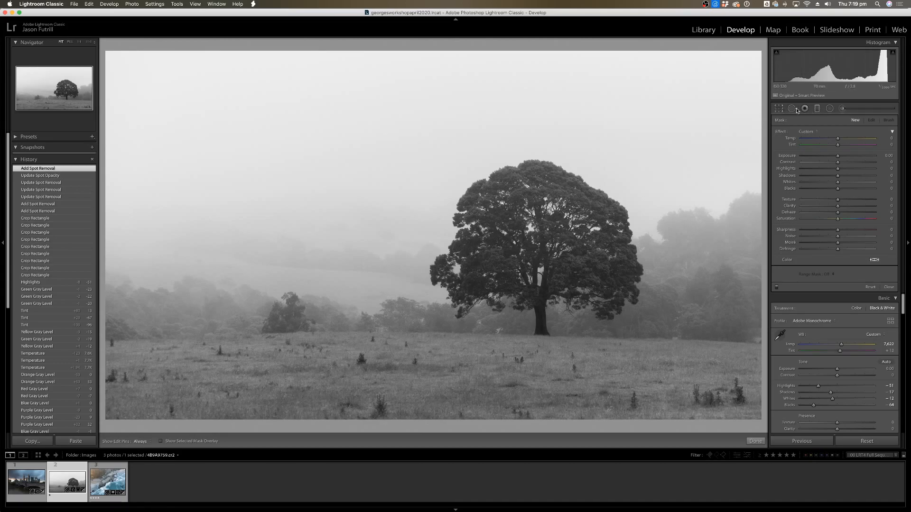
pyautogui.click(779, 109)
pyautogui.click(793, 110)
# Add a graduated filter rising from the photo's lower edge, centre it on the grass line and tilt it slightly to follow the slope.
pyautogui.click(817, 109)
pyautogui.moveTo(428, 424); pyautogui.dragTo(425, 251)
pyautogui.moveTo(426, 336); pyautogui.dragTo(417, 352)
pyautogui.moveTo(433, 264); pyautogui.dragTo(438, 231)
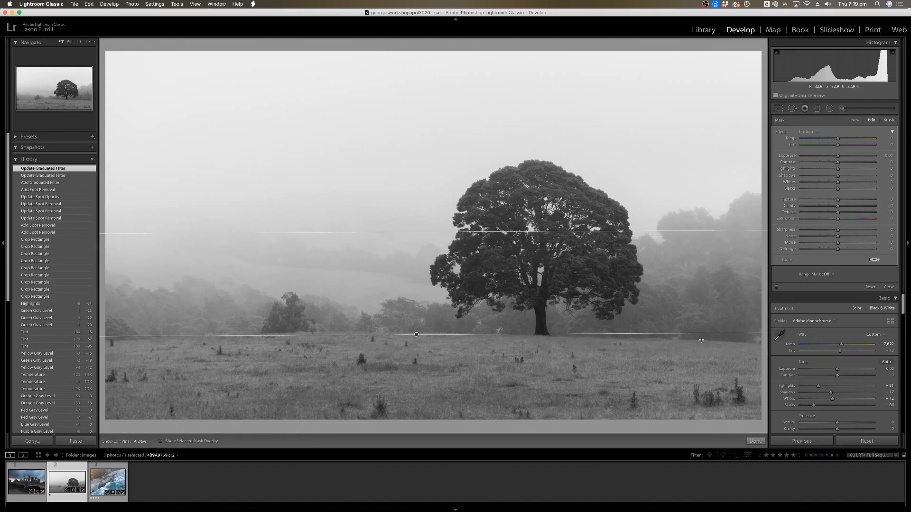
pyautogui.moveTo(726, 333); pyautogui.dragTo(683, 340)
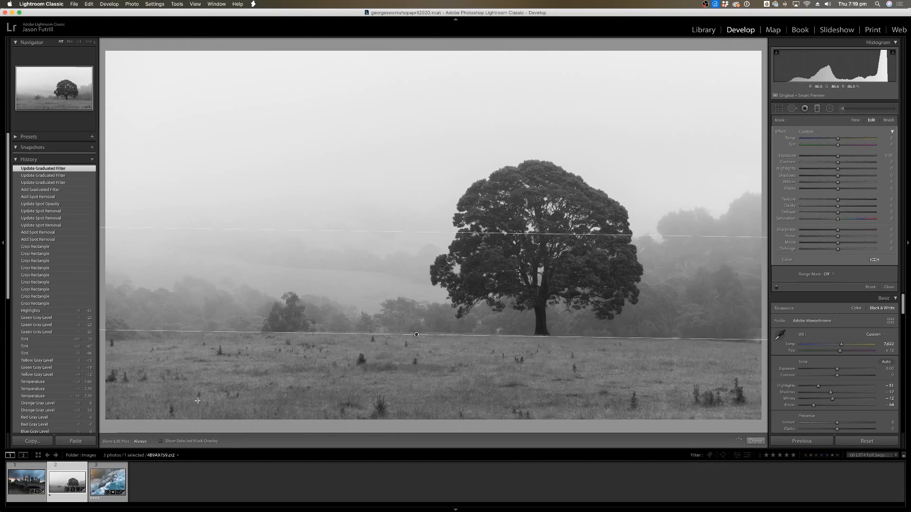
# Show the selected mask overlay and resize the graduated filter so it covers the grass and fades out through the misty tree line.
pyautogui.click(161, 441)
pyautogui.moveTo(462, 232); pyautogui.dragTo(445, 140)
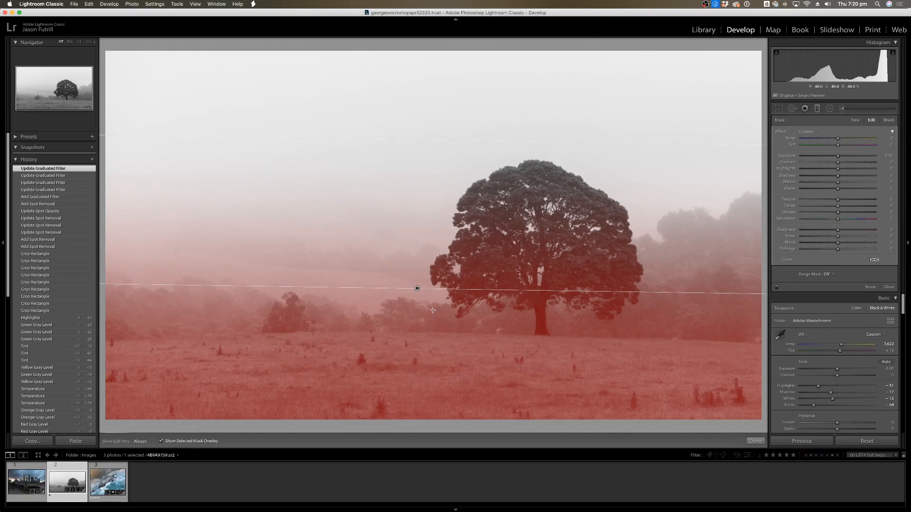
pyautogui.moveTo(435, 138); pyautogui.dragTo(424, 277)
pyautogui.moveTo(634, 363); pyautogui.dragTo(634, 361)
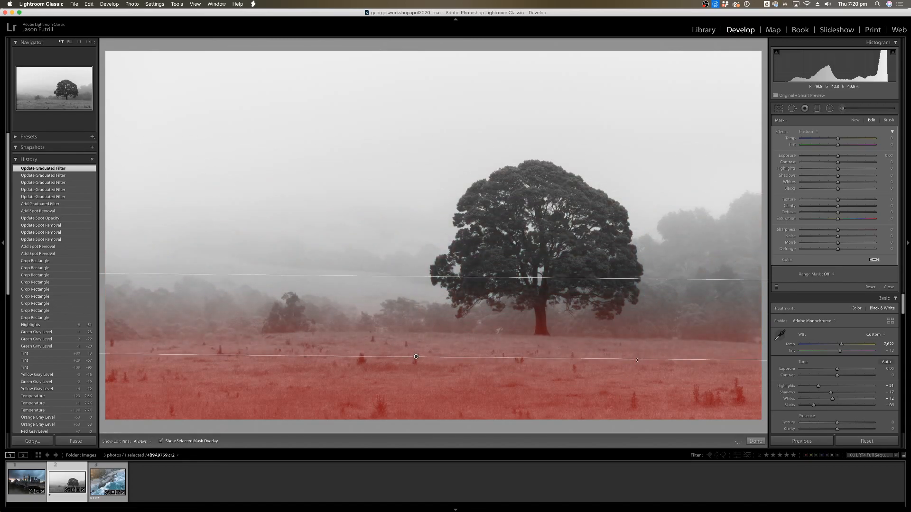
pyautogui.moveTo(437, 275)
pyautogui.mouseDown()
pyautogui.moveTo(431, 238)
pyautogui.moveTo(426, 280)
pyautogui.moveTo(424, 271)
pyautogui.mouseUp()
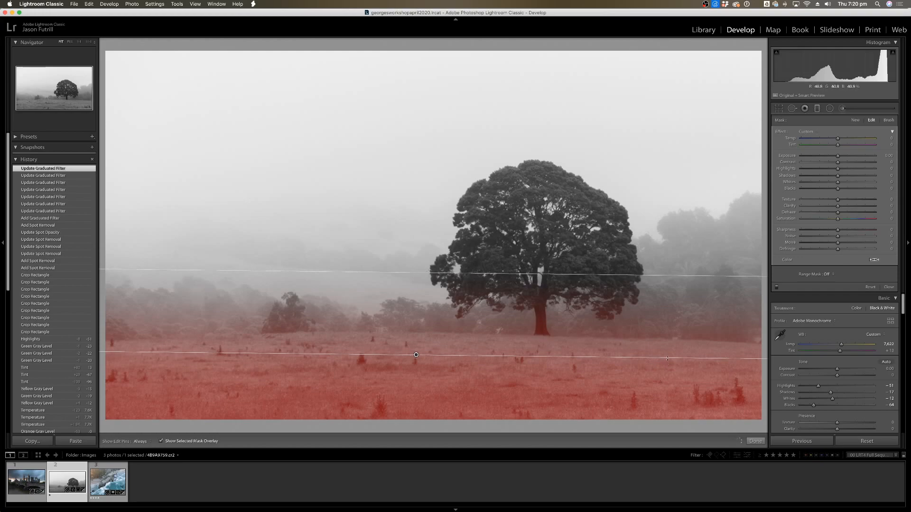
pyautogui.moveTo(503, 356); pyautogui.dragTo(503, 356)
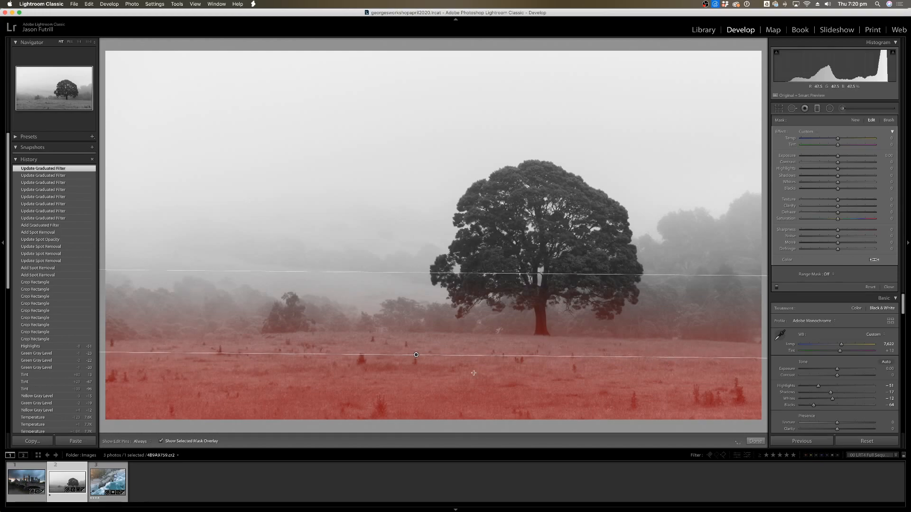
# Compare the photo with and without the graduated filter's mask overlay, leaving the overlay hidden.
pyautogui.click(162, 442)
pyautogui.click(162, 442)
pyautogui.click(161, 441)
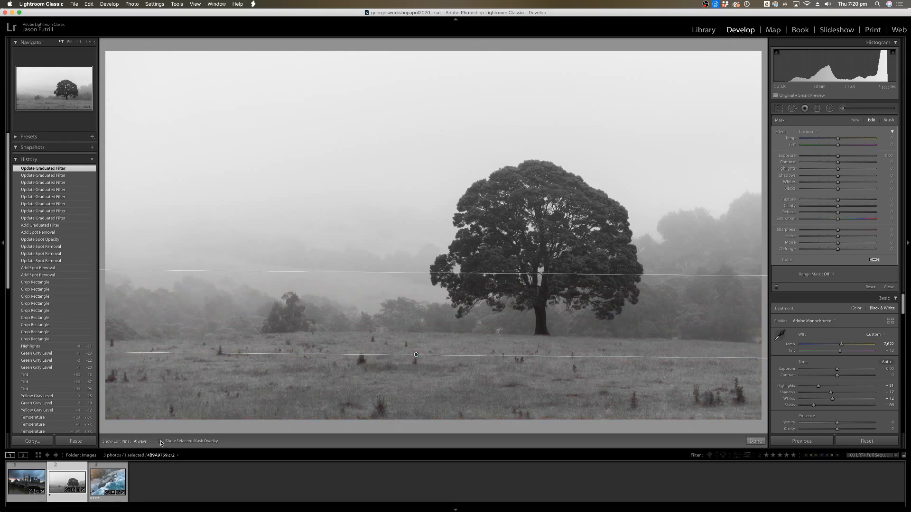
pyautogui.click(162, 441)
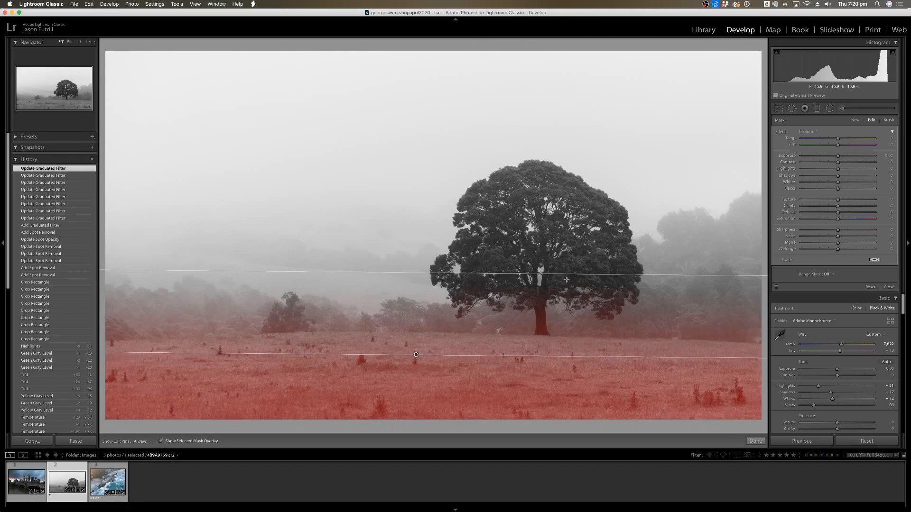
pyautogui.click(160, 441)
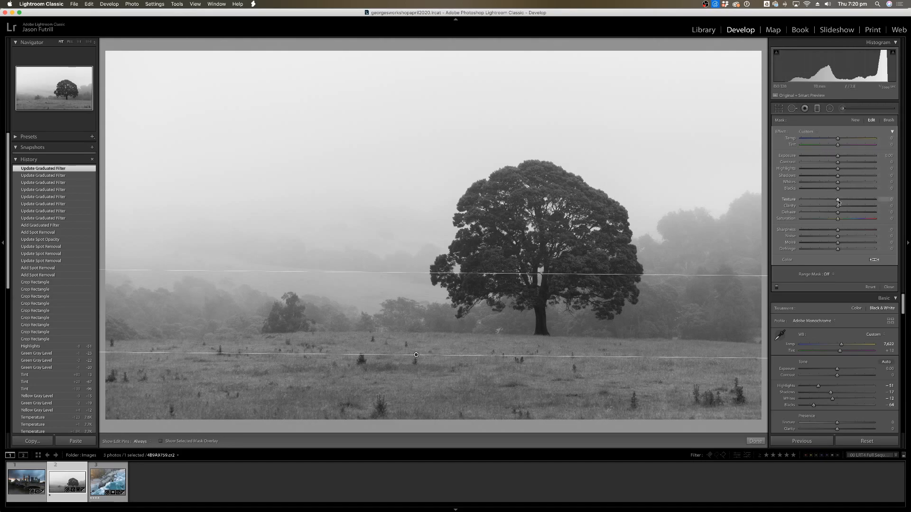
# Set the graduated filter's Texture to 18, Clarity to 19 and Dehaze to 11.
pyautogui.moveTo(838, 200); pyautogui.dragTo(840, 202)
pyautogui.moveTo(837, 214); pyautogui.dragTo(844, 208)
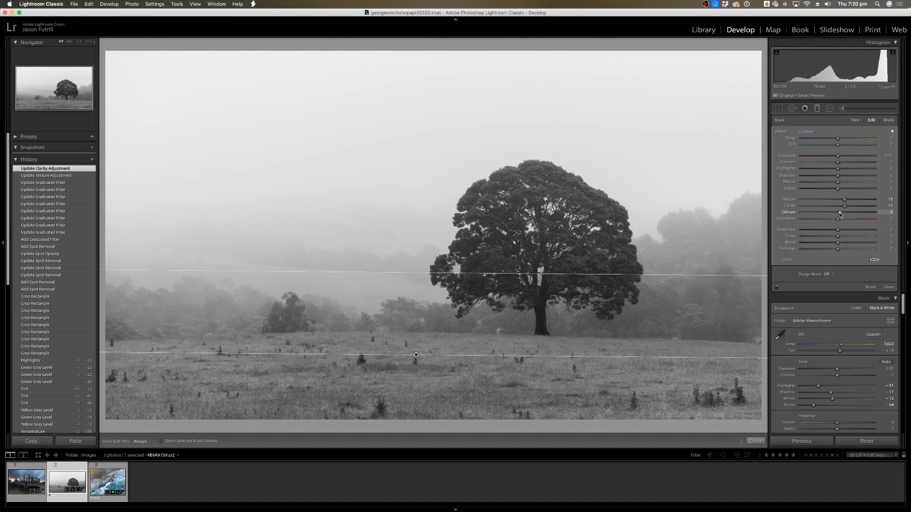
pyautogui.moveTo(840, 214); pyautogui.dragTo(842, 214)
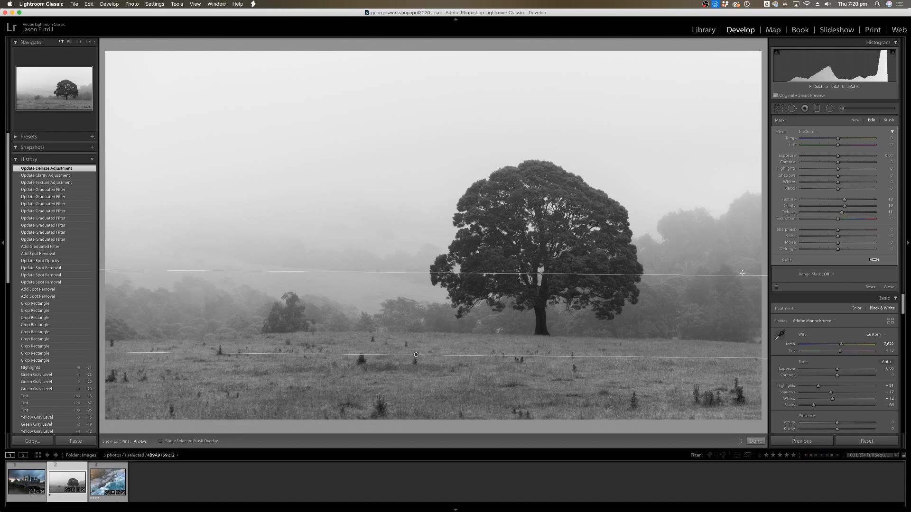
# Level the graduated filter and extend it slightly higher into the mist, with Dehaze raised to 30.
pyautogui.moveTo(750, 359); pyautogui.dragTo(744, 356)
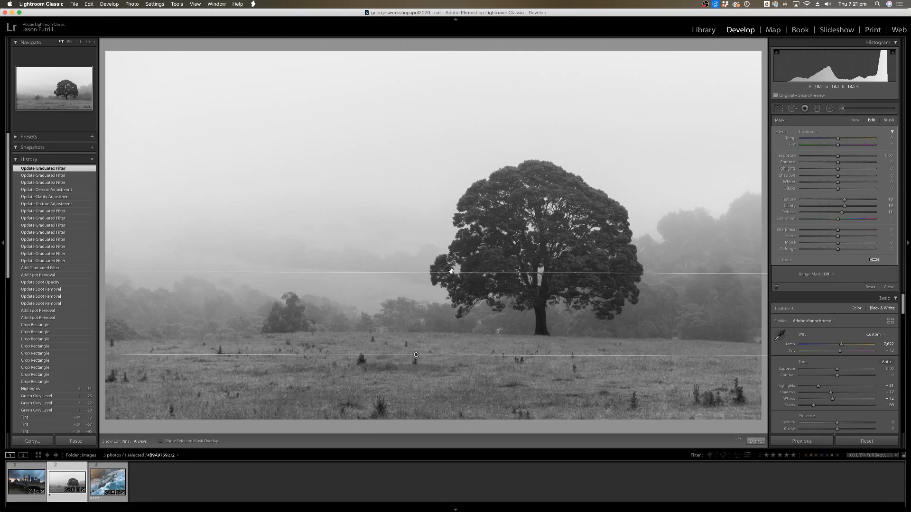
pyautogui.moveTo(451, 272); pyautogui.dragTo(451, 258)
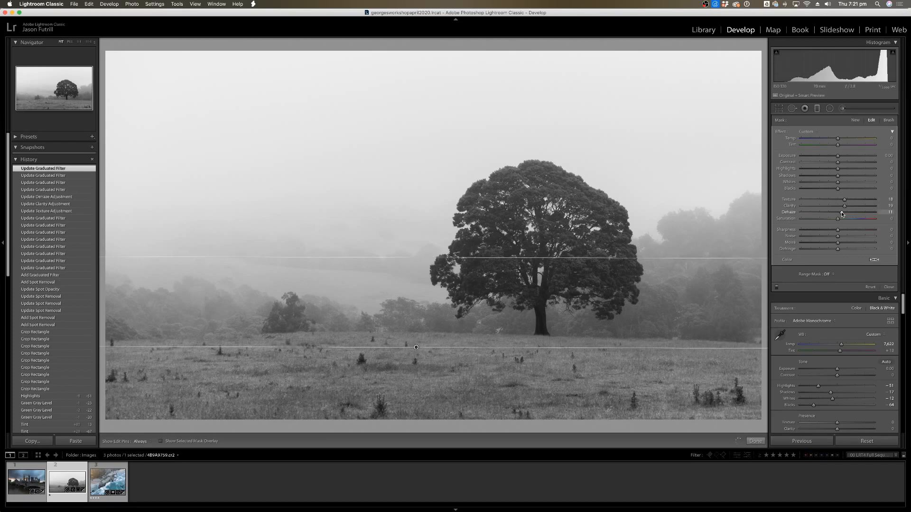
pyautogui.moveTo(866, 217)
pyautogui.mouseDown()
pyautogui.moveTo(878, 214)
pyautogui.moveTo(849, 218)
pyautogui.mouseUp()
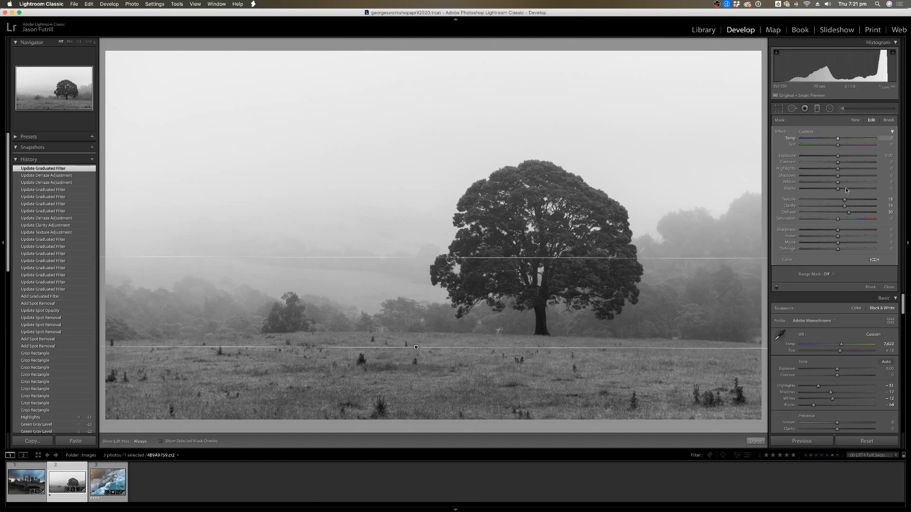
# Compare the photo with the graduated filter switched off and on, leaving the filter enabled.
pyautogui.click(895, 299)
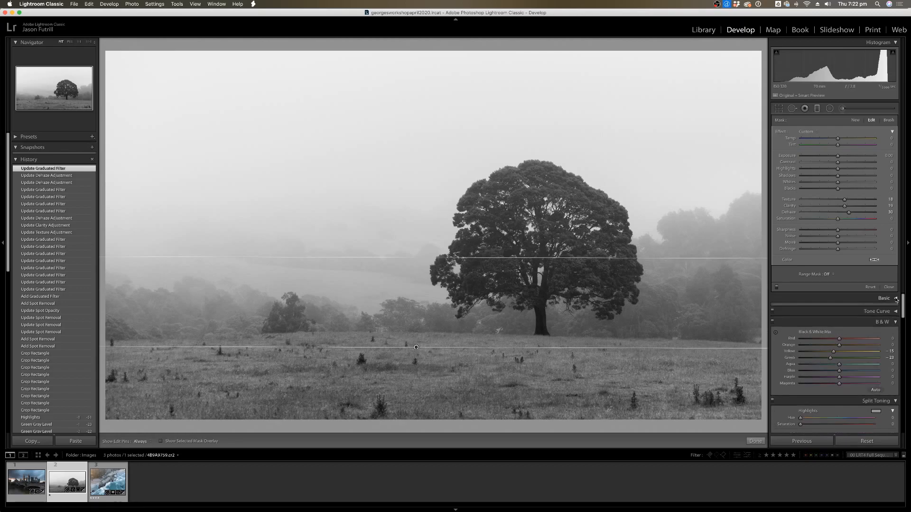
pyautogui.click(896, 299)
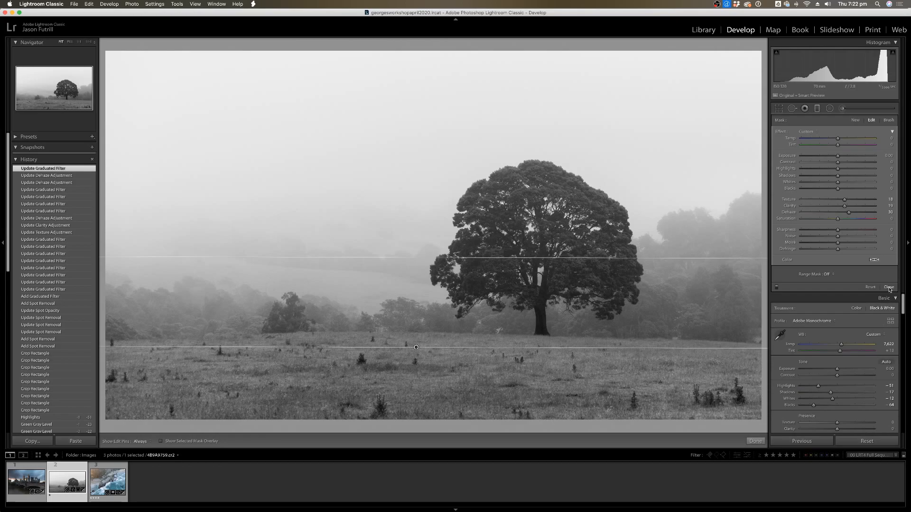
pyautogui.click(777, 287)
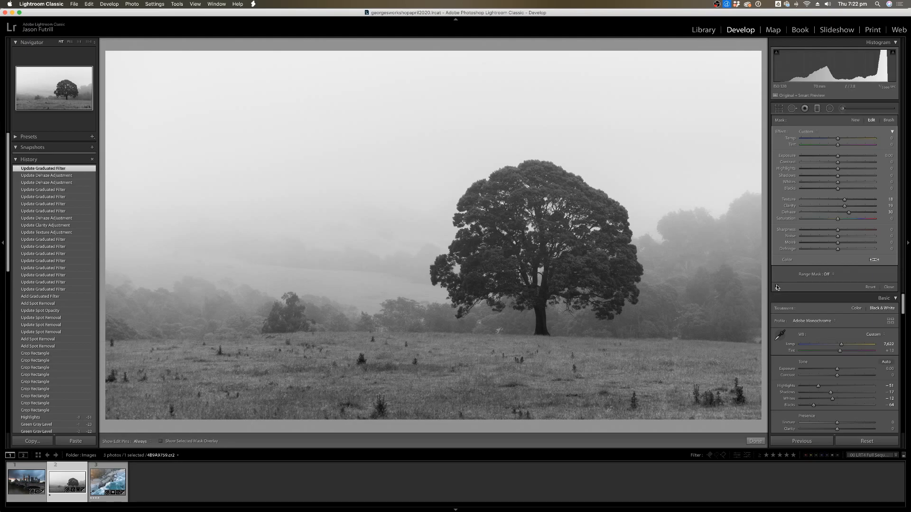
pyautogui.click(776, 287)
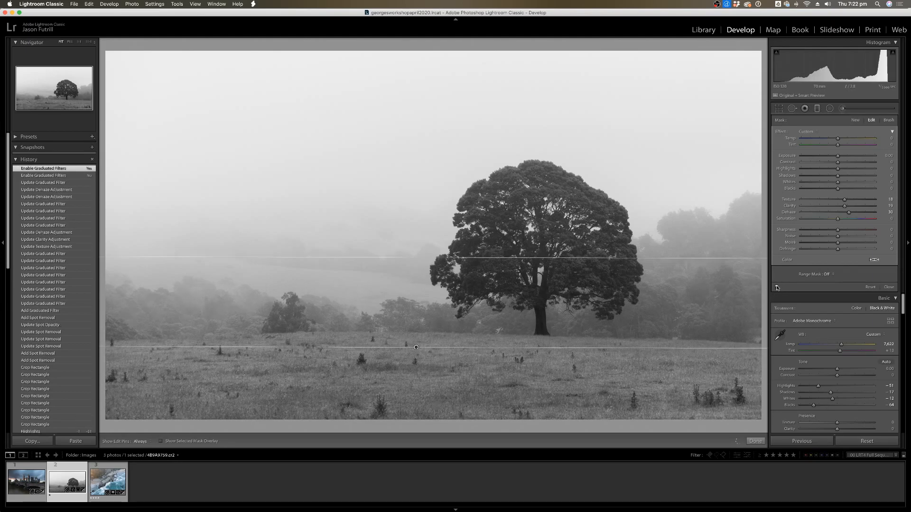
pyautogui.click(776, 288)
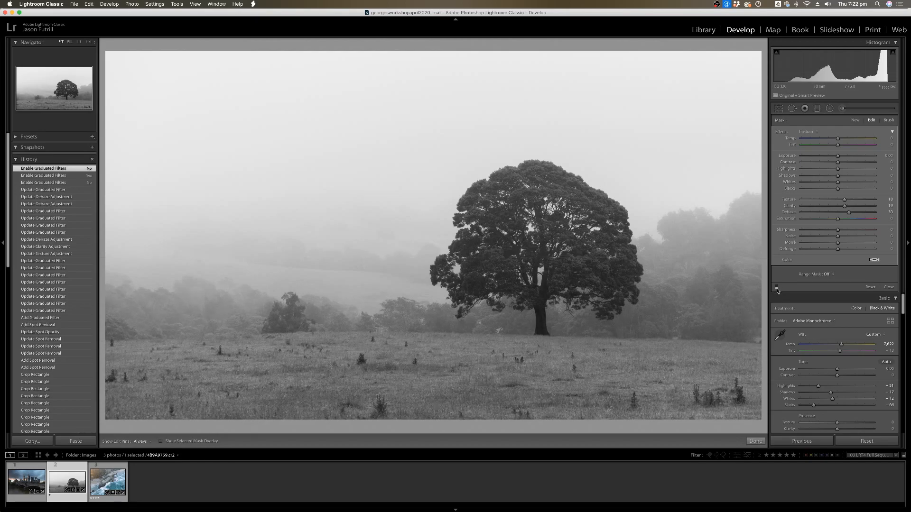
pyautogui.click(776, 287)
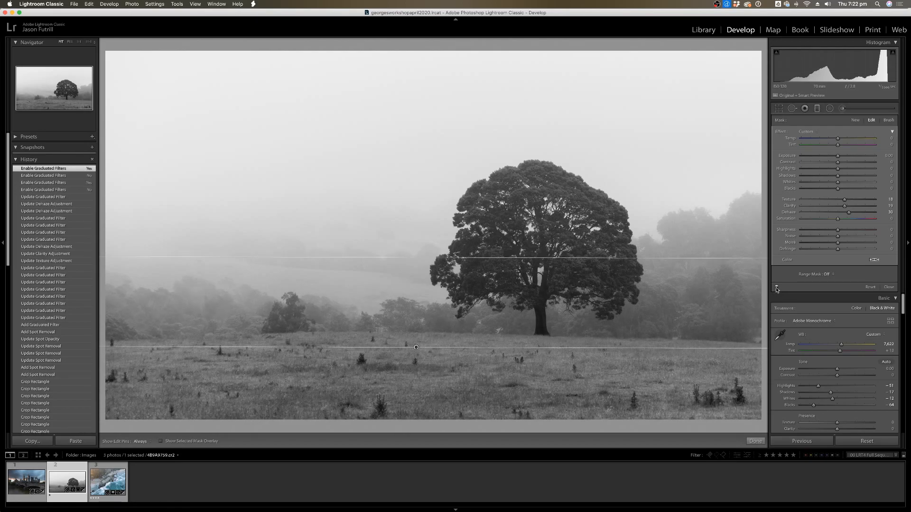
pyautogui.click(777, 287)
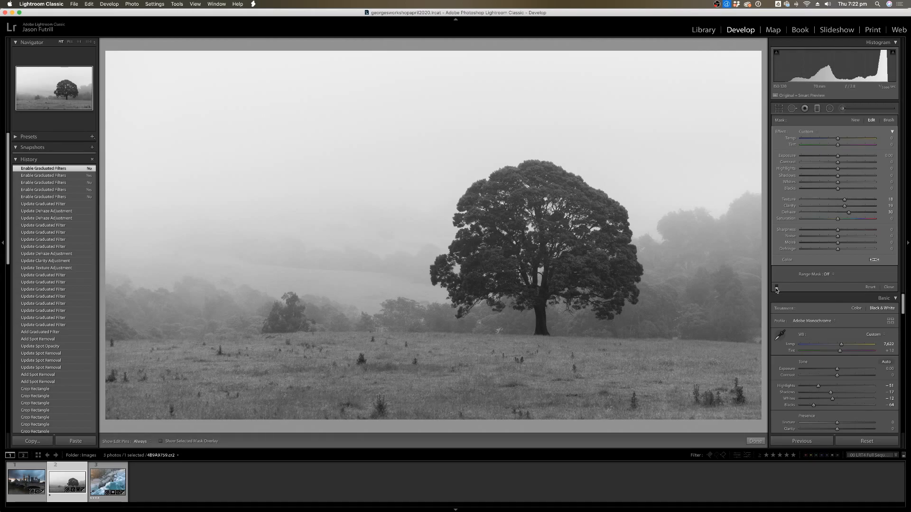
pyautogui.click(776, 287)
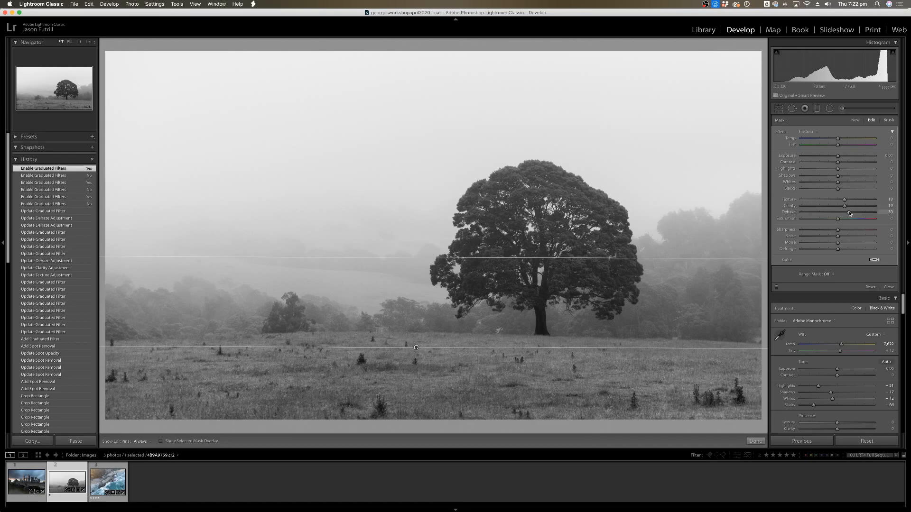
# Reduce the graduated filter's Texture and Clarity to 15 and its Dehaze to 21.
pyautogui.moveTo(849, 212); pyautogui.dragTo(844, 202)
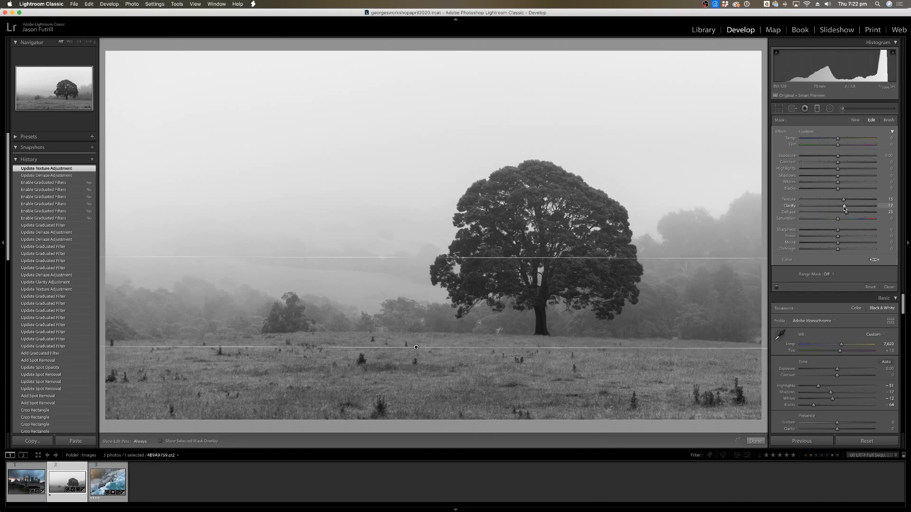
pyautogui.moveTo(844, 208); pyautogui.dragTo(845, 212)
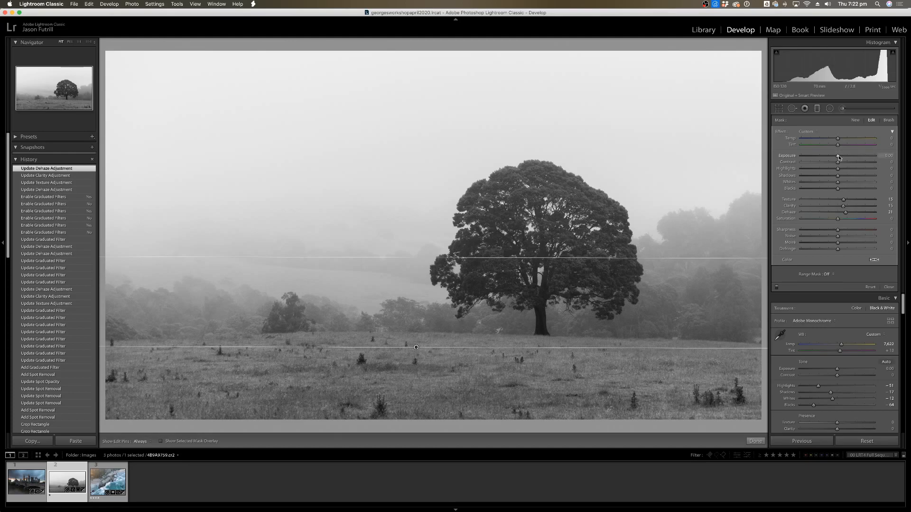
# Lower the graduated filter's Exposure to -0.20 and finish editing the filter.
pyautogui.moveTo(838, 158); pyautogui.dragTo(838, 157)
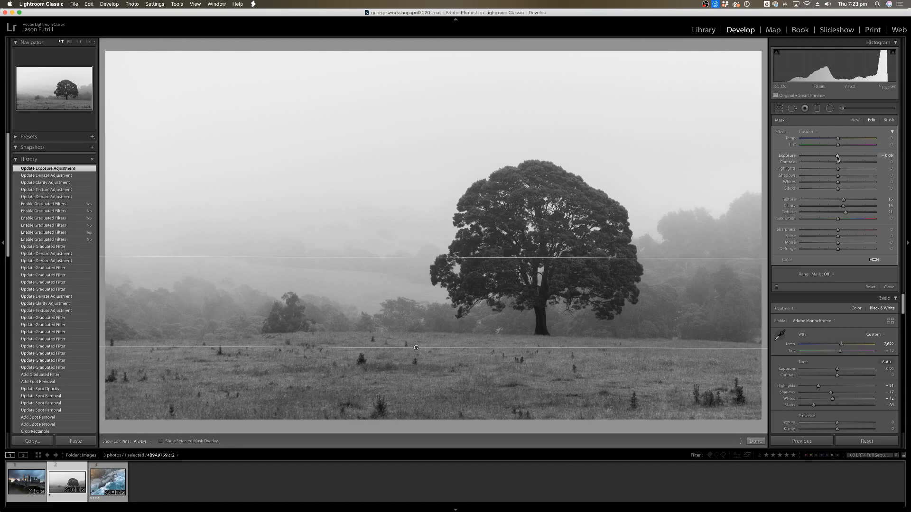
pyautogui.moveTo(837, 158); pyautogui.dragTo(836, 157)
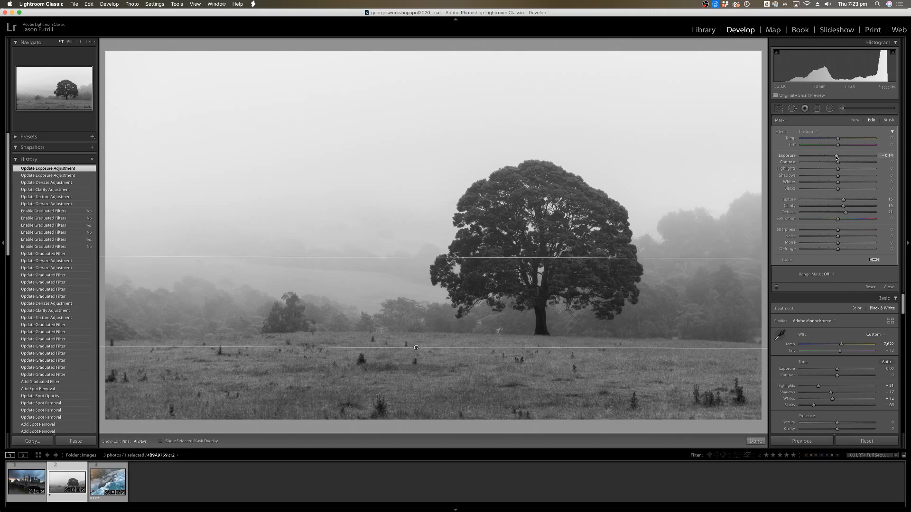
pyautogui.moveTo(836, 163); pyautogui.dragTo(835, 163)
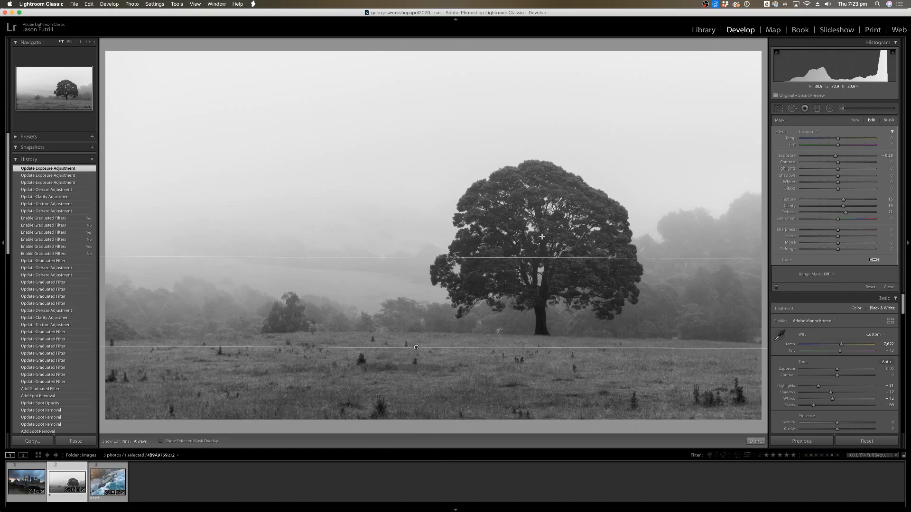
pyautogui.click(755, 441)
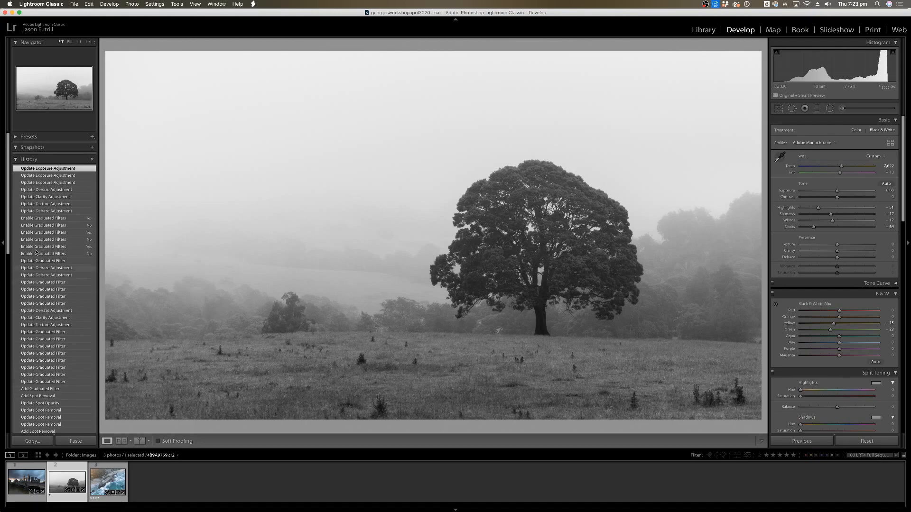
pyautogui.click(14, 160)
pyautogui.click(15, 160)
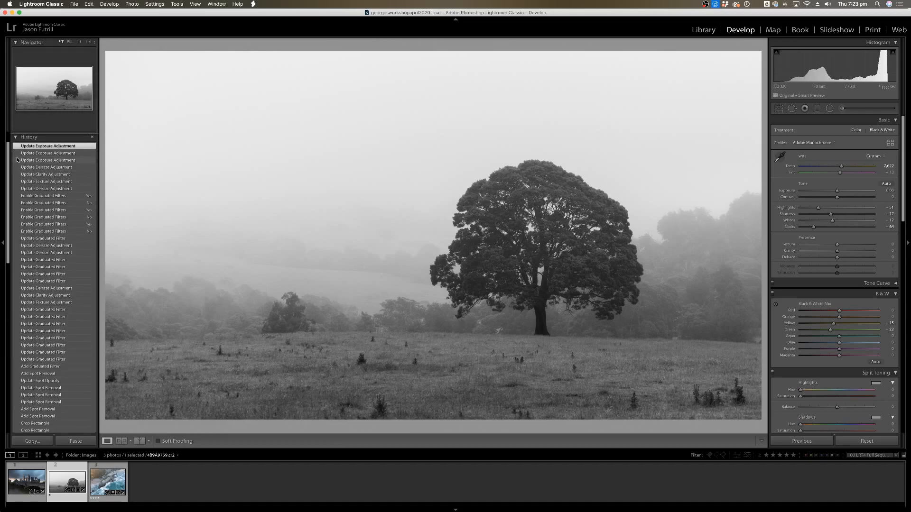
pyautogui.click(15, 137)
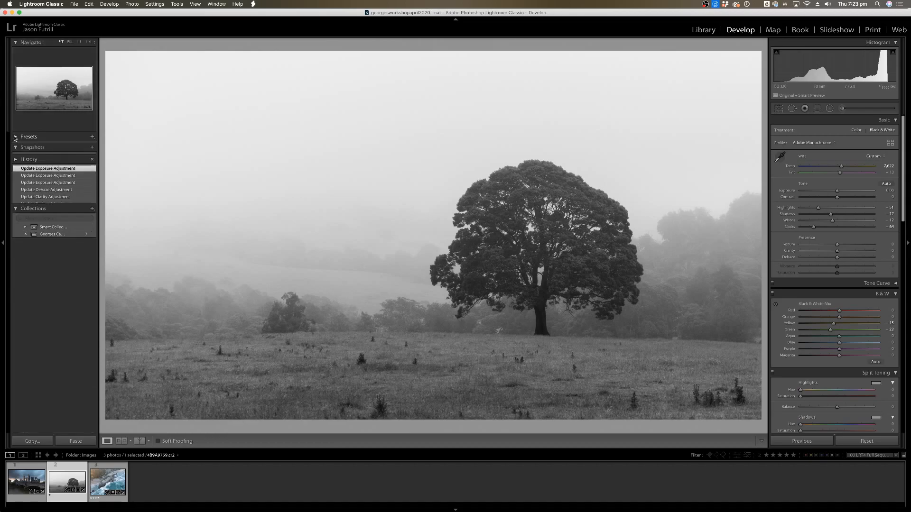
# Compare the photo's history state before the graduated filter with the latest state, and examine the foreground and tree base up close.
pyautogui.click(15, 160)
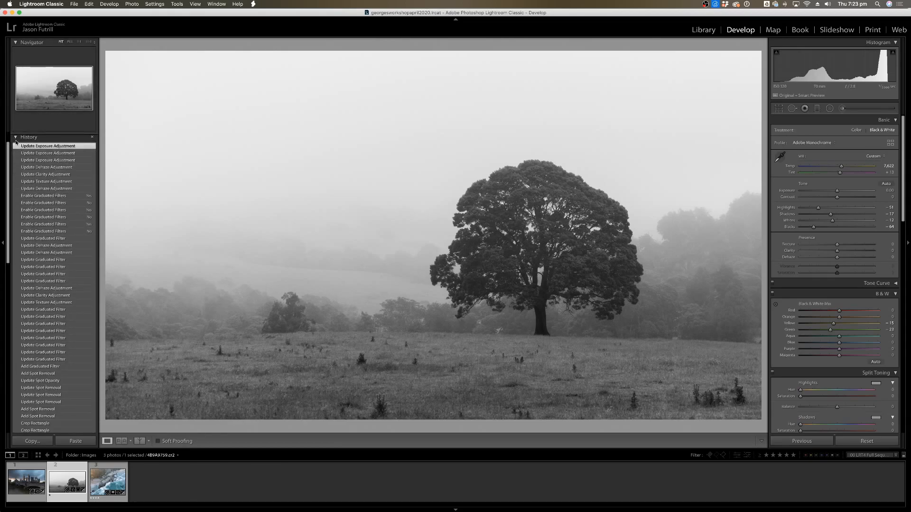
pyautogui.click(16, 138)
pyautogui.click(14, 161)
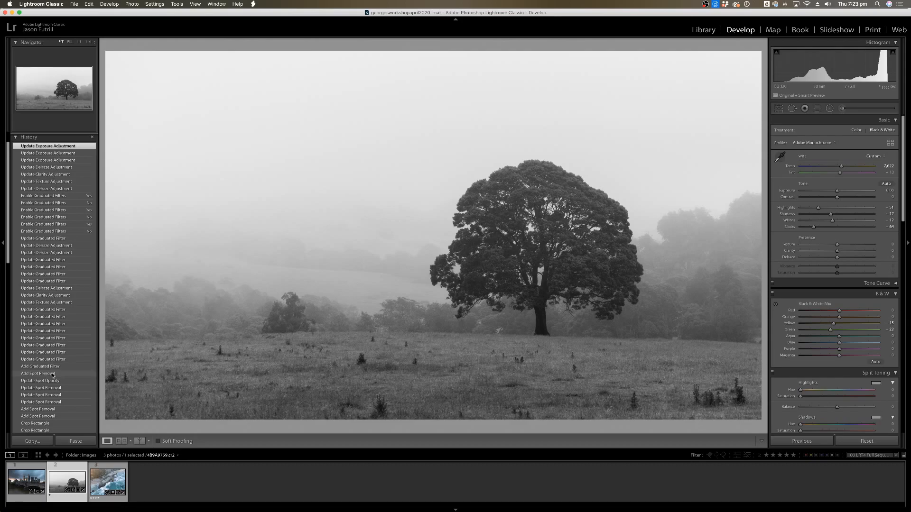
pyautogui.click(54, 374)
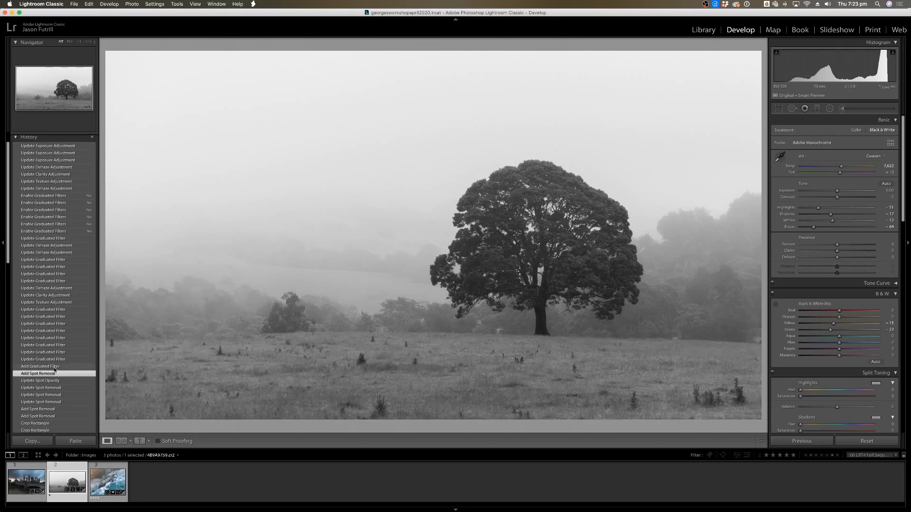
pyautogui.click(55, 146)
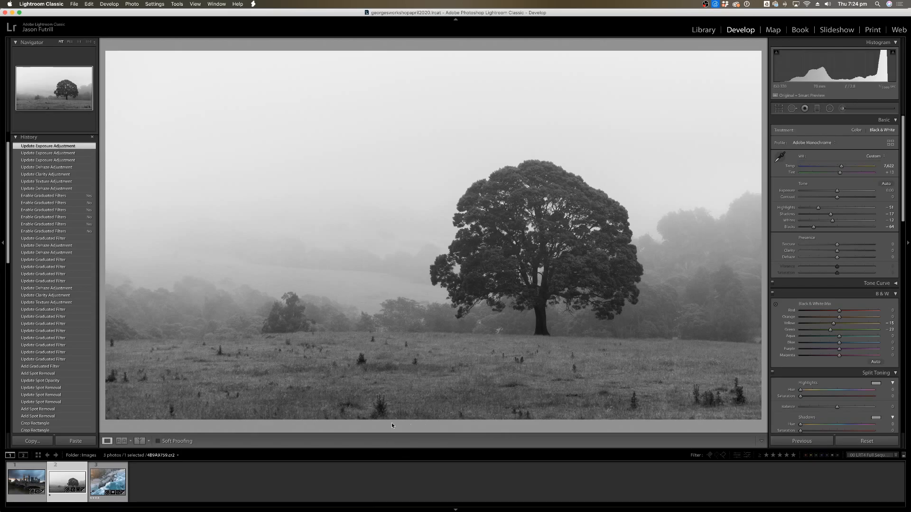
pyautogui.click(448, 369)
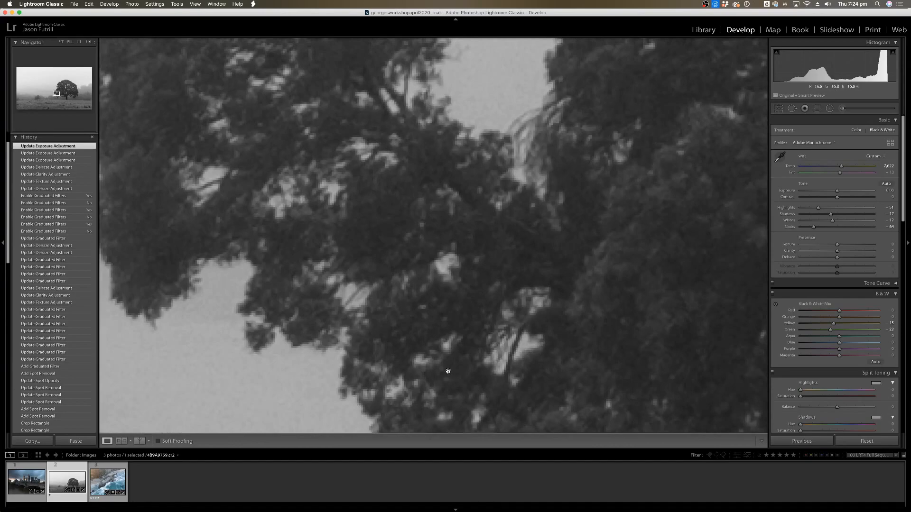
pyautogui.click(448, 370)
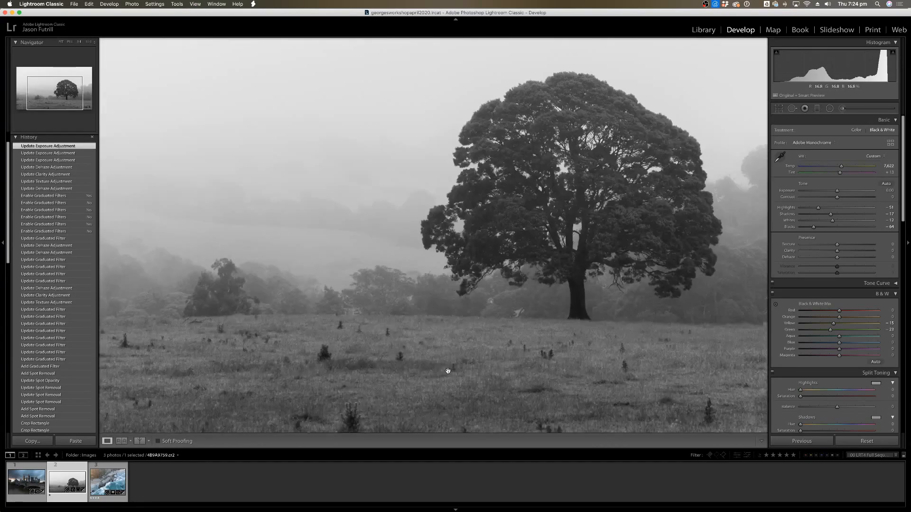
pyautogui.moveTo(442, 378); pyautogui.dragTo(514, 374)
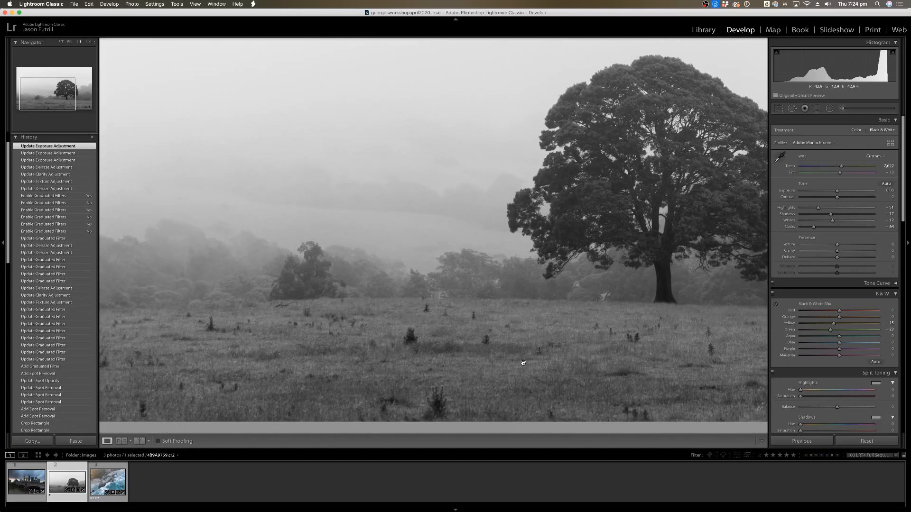
pyautogui.click(527, 364)
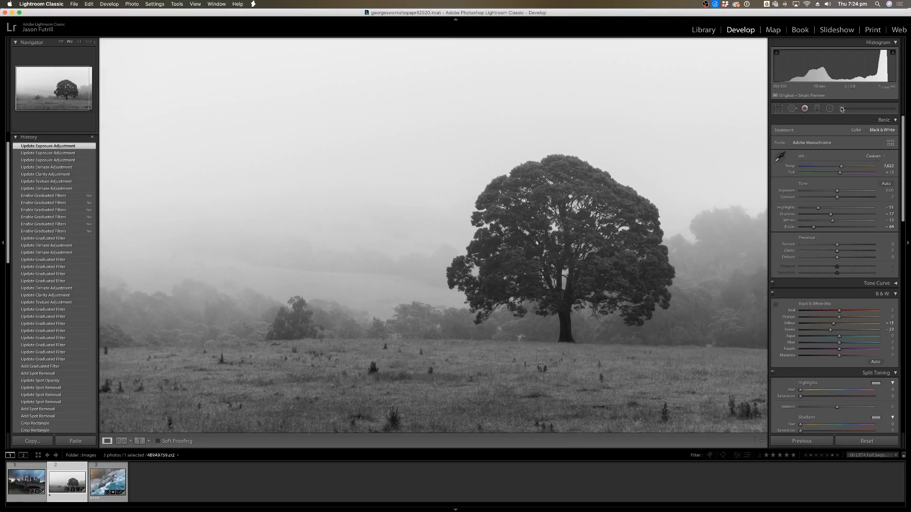
# Reselect the foreground's graduated filter with the whole photo in view and nudge its position slightly, checking its coverage with the mask overlay.
pyautogui.click(817, 109)
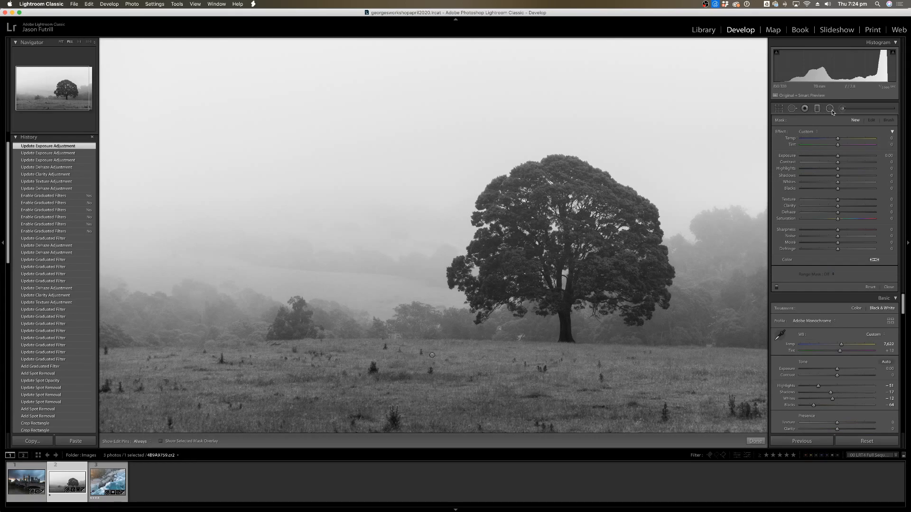
pyautogui.click(66, 43)
pyautogui.click(61, 43)
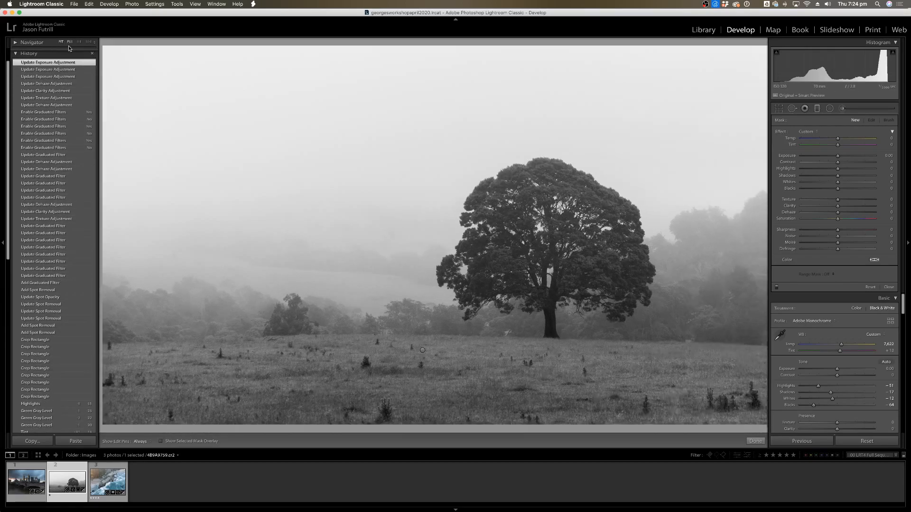
pyautogui.click(416, 348)
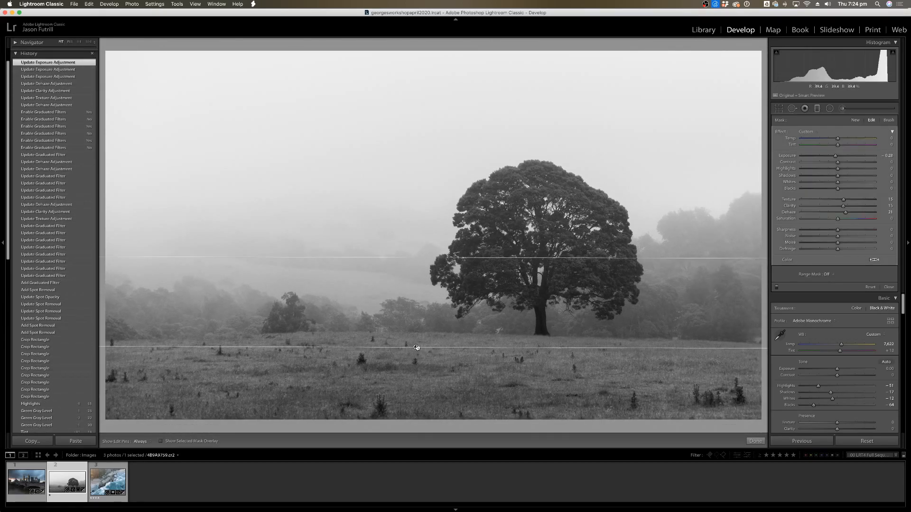
pyautogui.moveTo(416, 347); pyautogui.dragTo(417, 347)
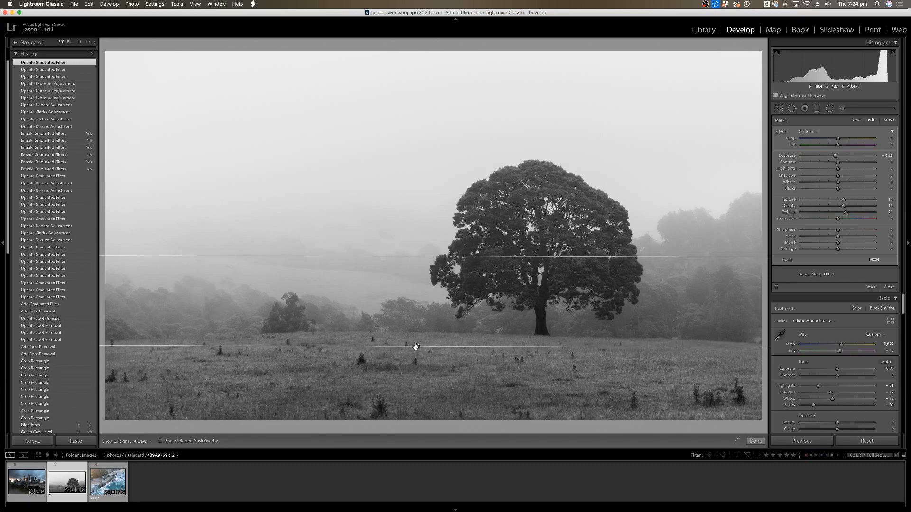
pyautogui.moveTo(417, 348)
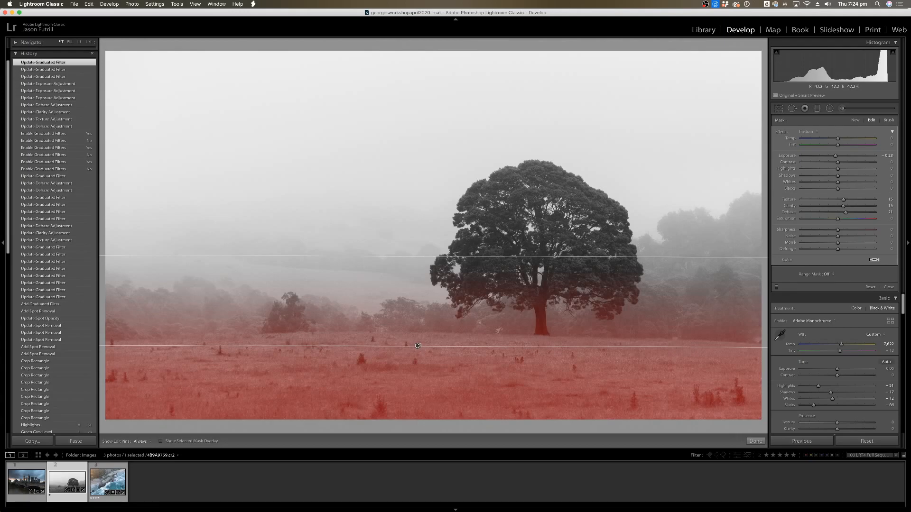
pyautogui.moveTo(417, 346); pyautogui.dragTo(417, 348)
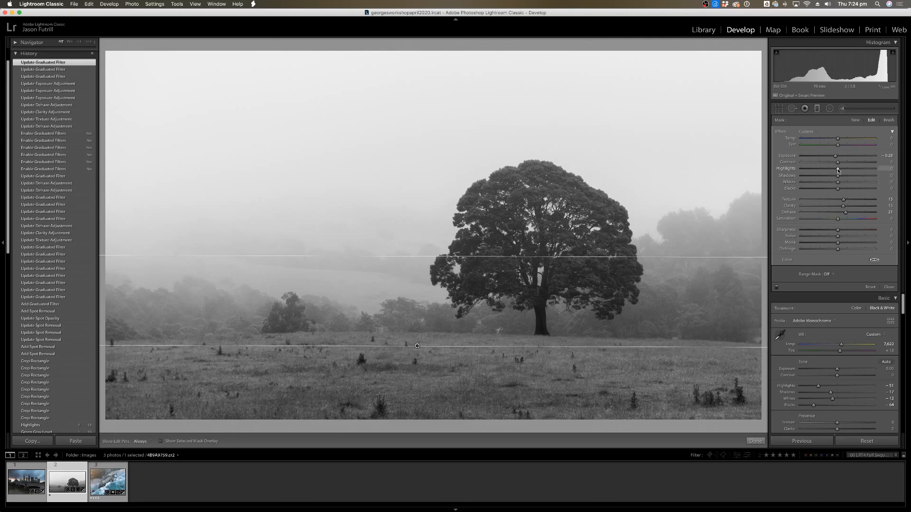
# Set the graduated filter's Highlights to 33, Shadows to -20 and Whites to about 35, and finish editing the filter.
pyautogui.moveTo(841, 171); pyautogui.dragTo(851, 183)
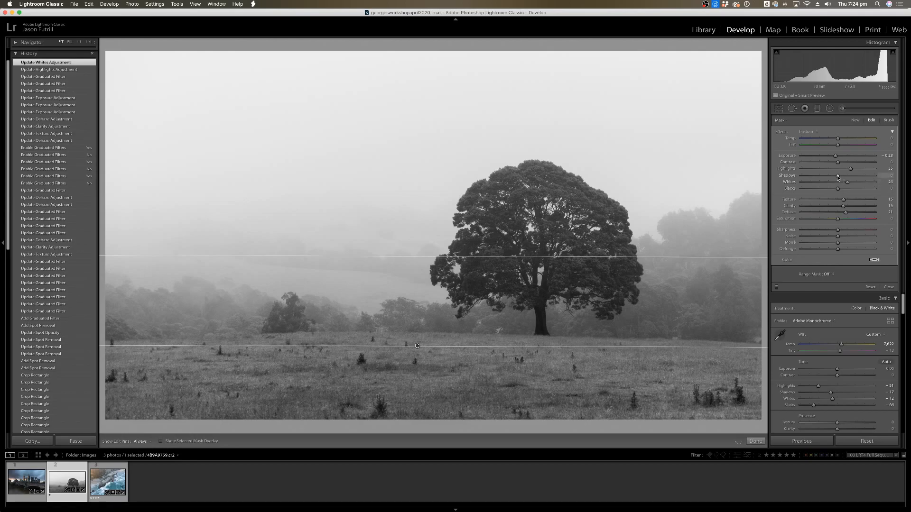
pyautogui.moveTo(827, 177); pyautogui.dragTo(832, 178)
pyautogui.moveTo(849, 184); pyautogui.dragTo(850, 185)
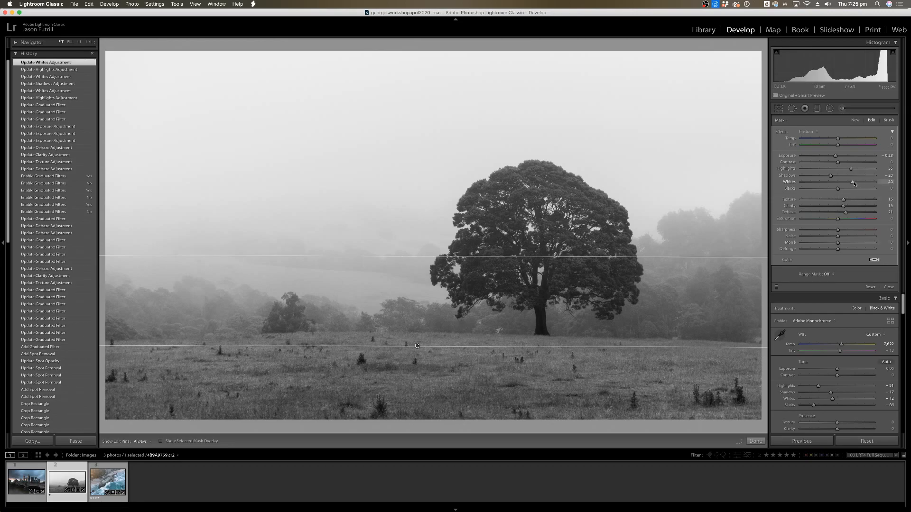
pyautogui.moveTo(854, 183); pyautogui.dragTo(850, 167)
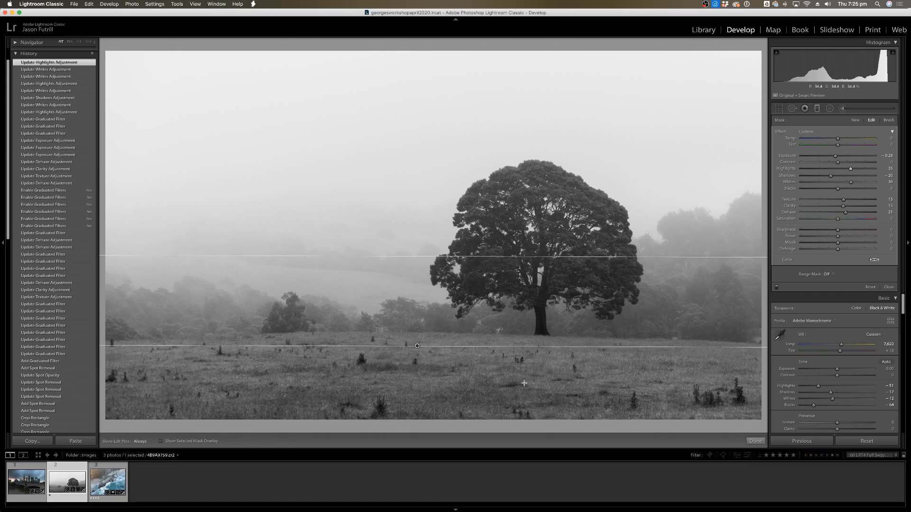
pyautogui.click(752, 440)
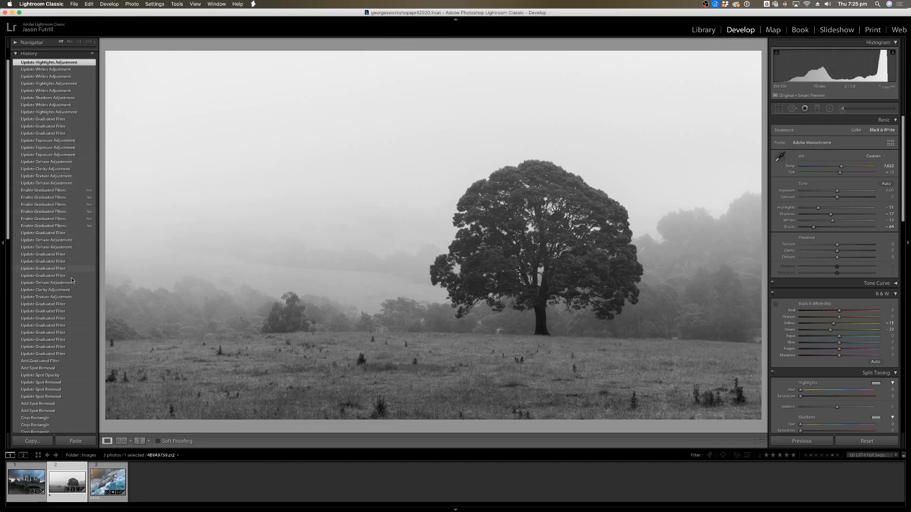
# Compare the history state before the graduated filter with the latest edit, and view the original and edited photos side by side.
pyautogui.click(56, 369)
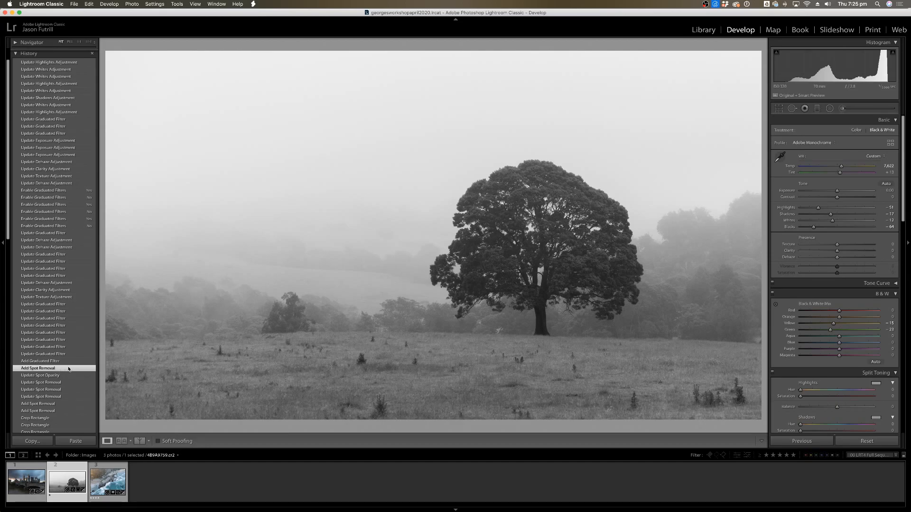
pyautogui.click(73, 63)
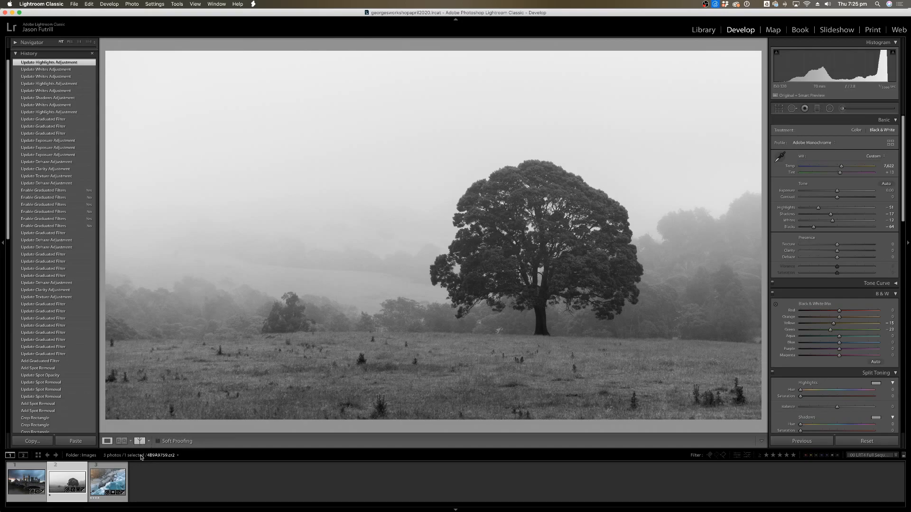
pyautogui.click(140, 441)
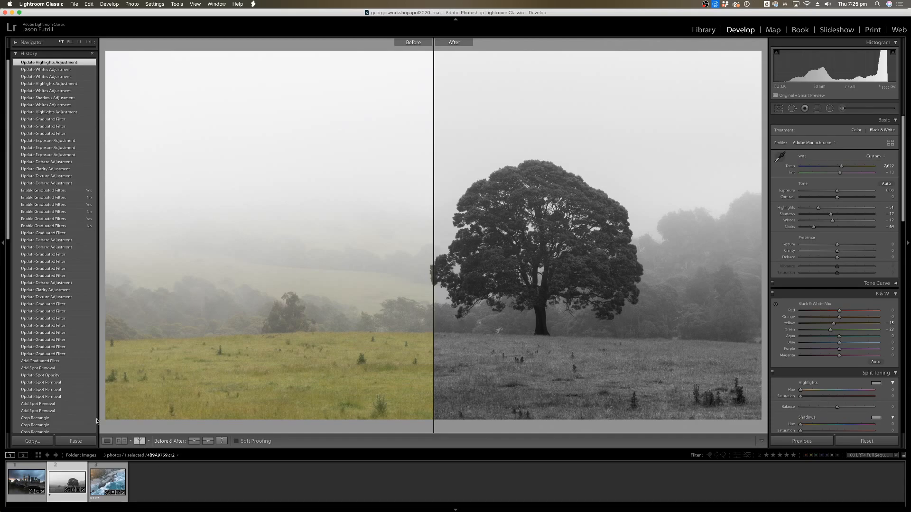
pyautogui.click(140, 441)
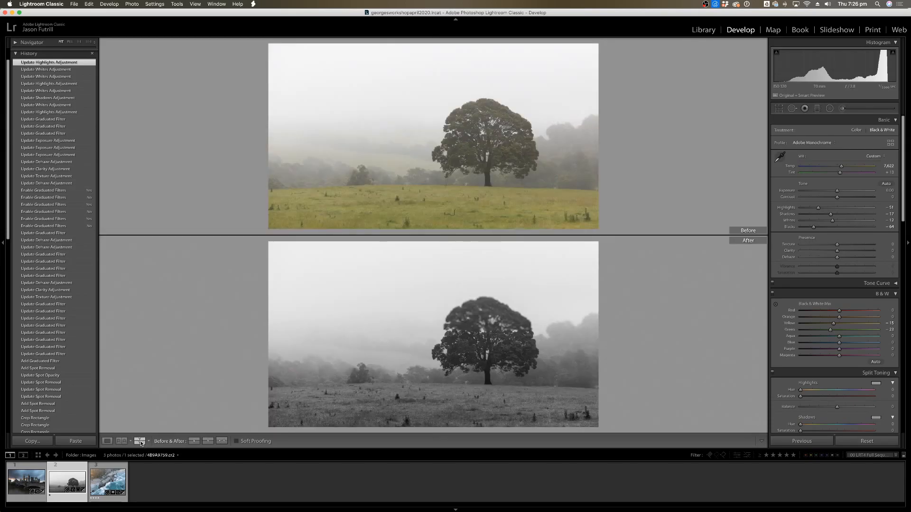
pyautogui.click(141, 443)
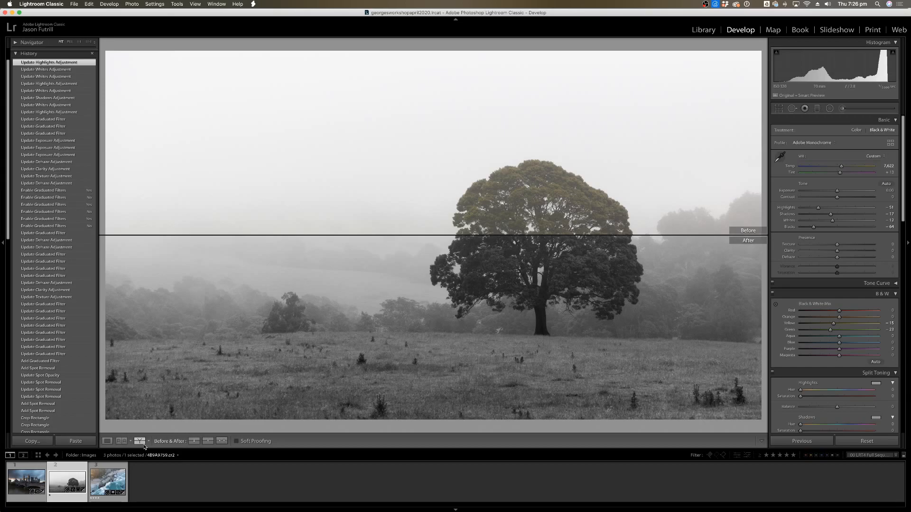
pyautogui.click(141, 442)
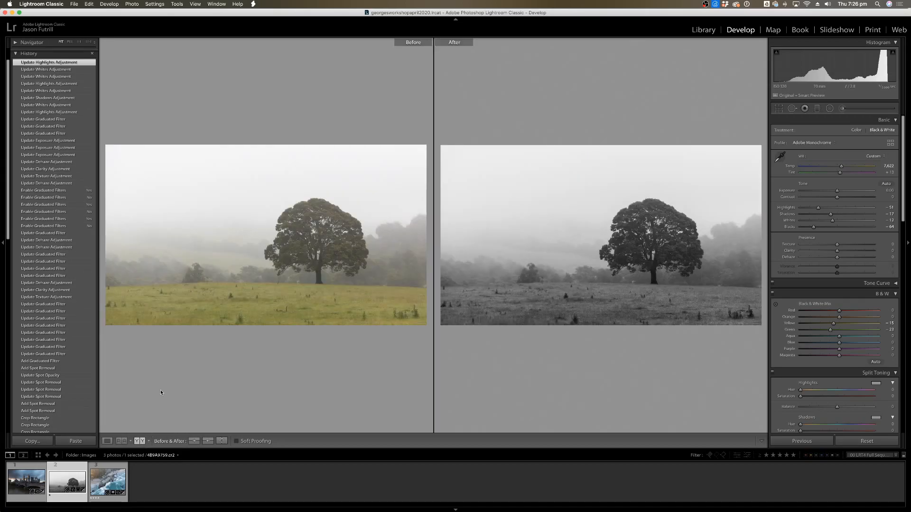
# Examine the tree, the misty background and the field up close in the side-by-side before and after comparison.
pyautogui.click(314, 292)
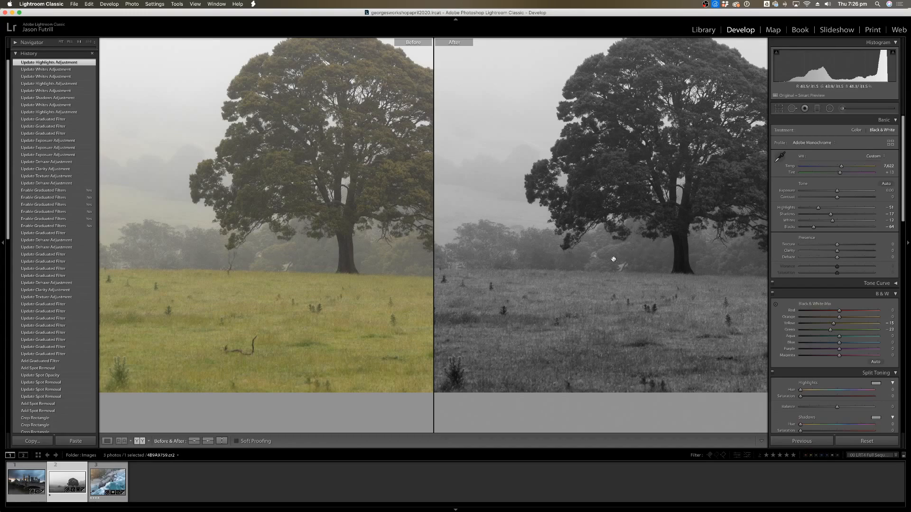
pyautogui.moveTo(567, 277); pyautogui.dragTo(560, 265)
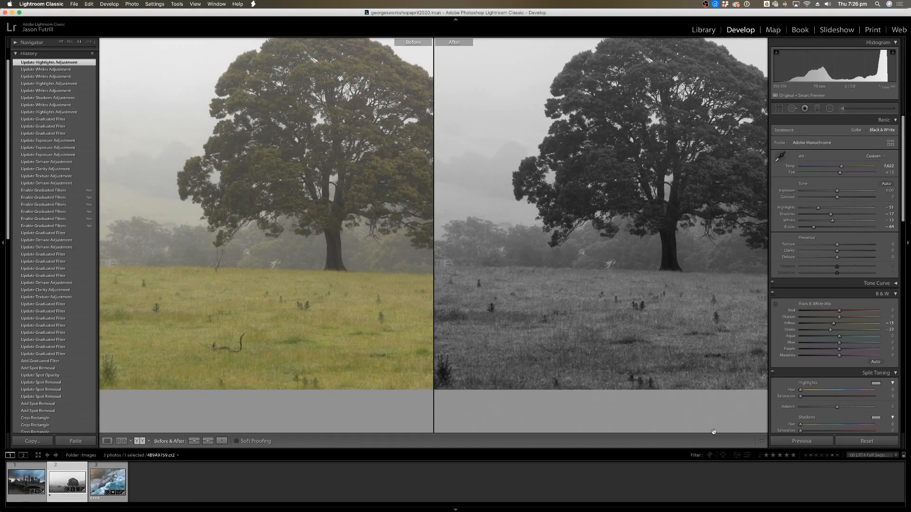
pyautogui.click(586, 219)
pyautogui.moveTo(591, 448); pyautogui.dragTo(583, 466)
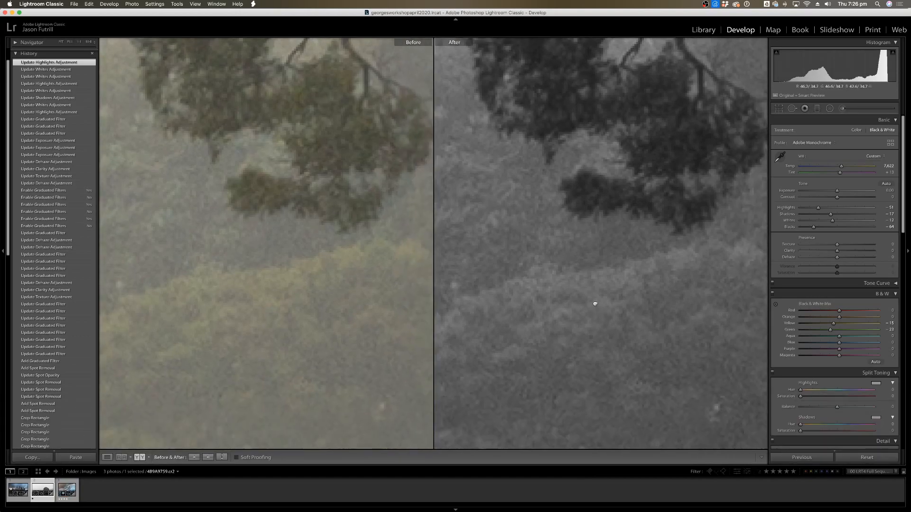
pyautogui.moveTo(595, 304); pyautogui.dragTo(673, 258)
pyautogui.click(672, 258)
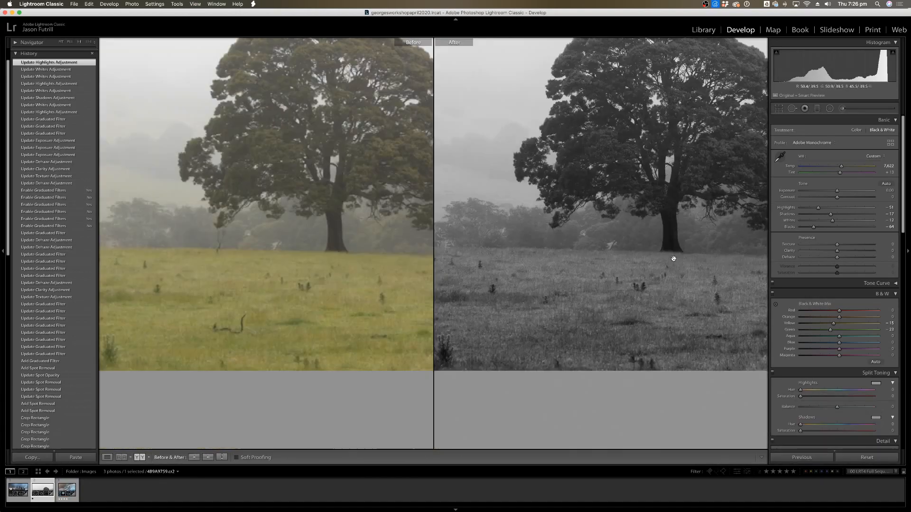
pyautogui.moveTo(558, 230); pyautogui.dragTo(557, 248)
pyautogui.click(562, 250)
pyautogui.click(562, 250)
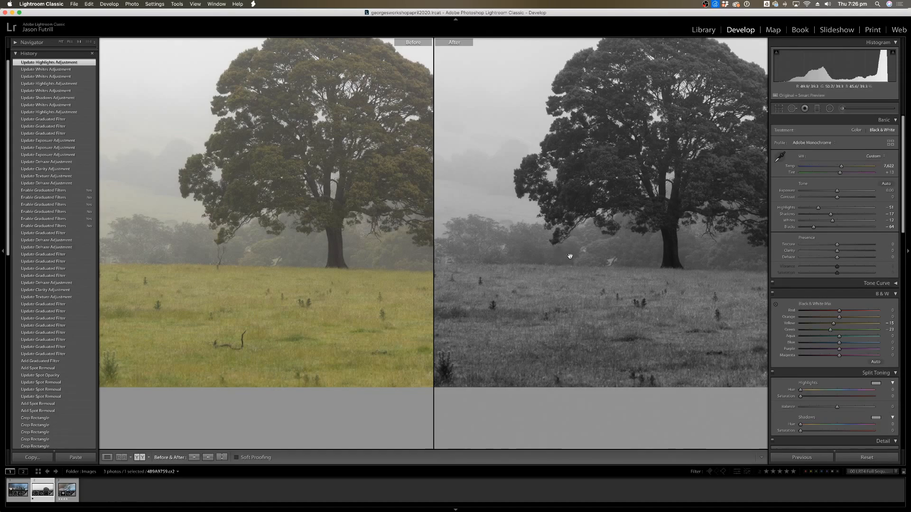
# Try to heal a small spot just below the tree's low left-hand branches, and undo that spot removal.
pyautogui.click(791, 109)
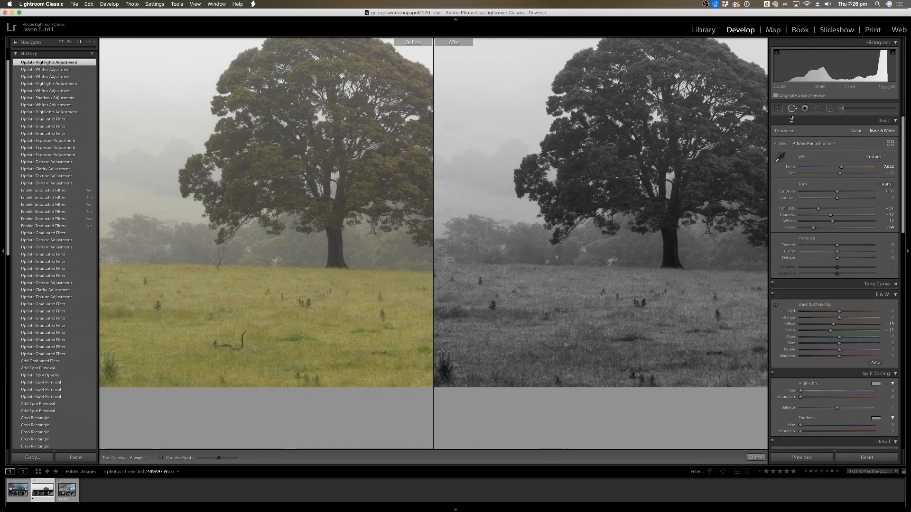
pyautogui.click(556, 258)
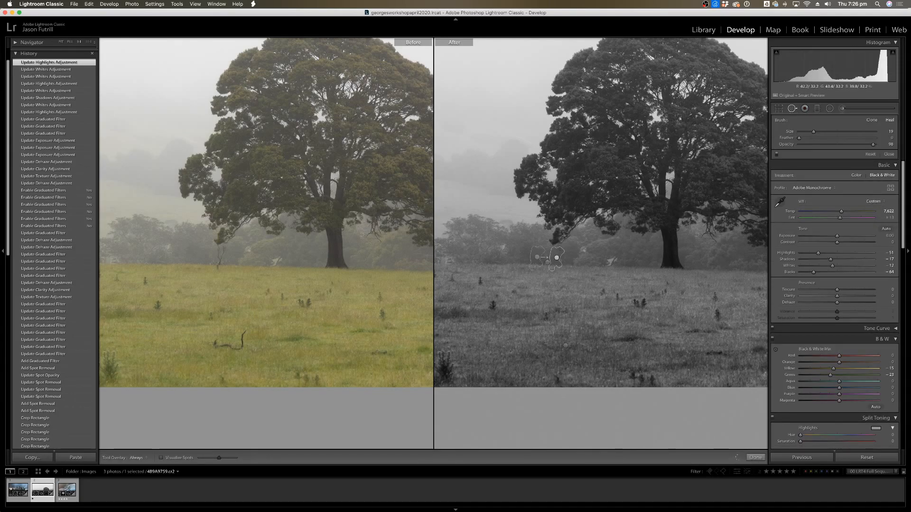
pyautogui.moveTo(561, 247); pyautogui.dragTo(559, 247)
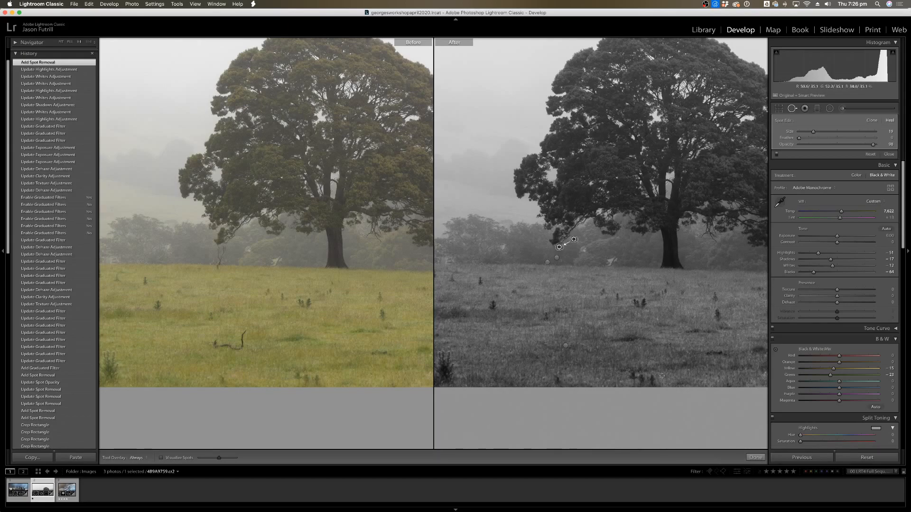
pyautogui.click(756, 457)
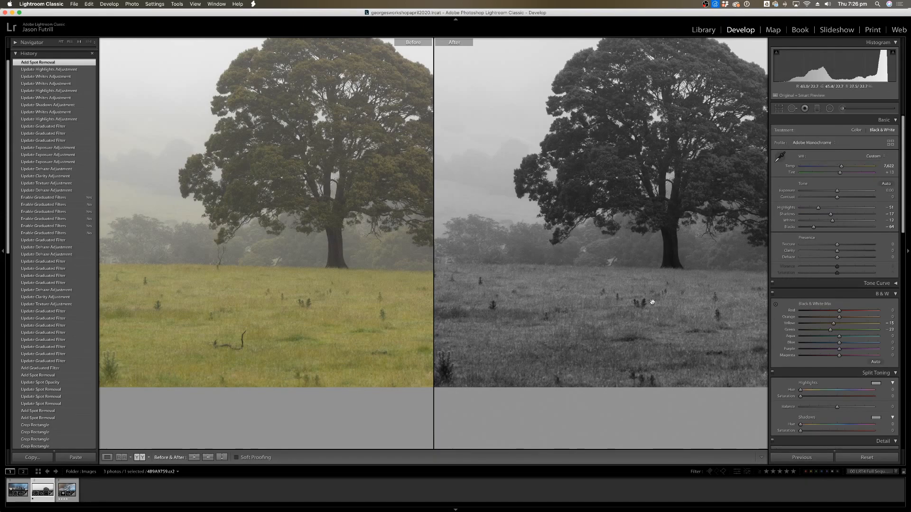
pyautogui.press('cmd+z')
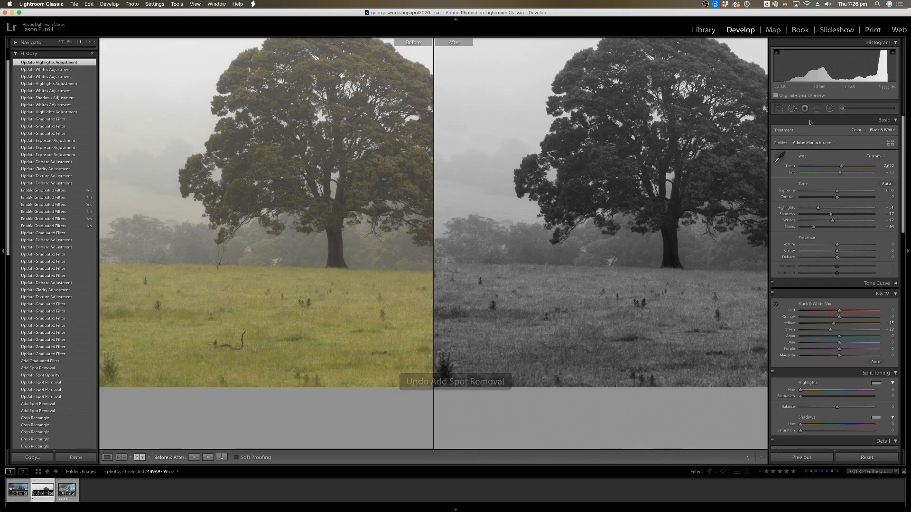
# Heal the small distractions just below the tree's low left-hand branches, and finish the spot removal.
pyautogui.click(791, 108)
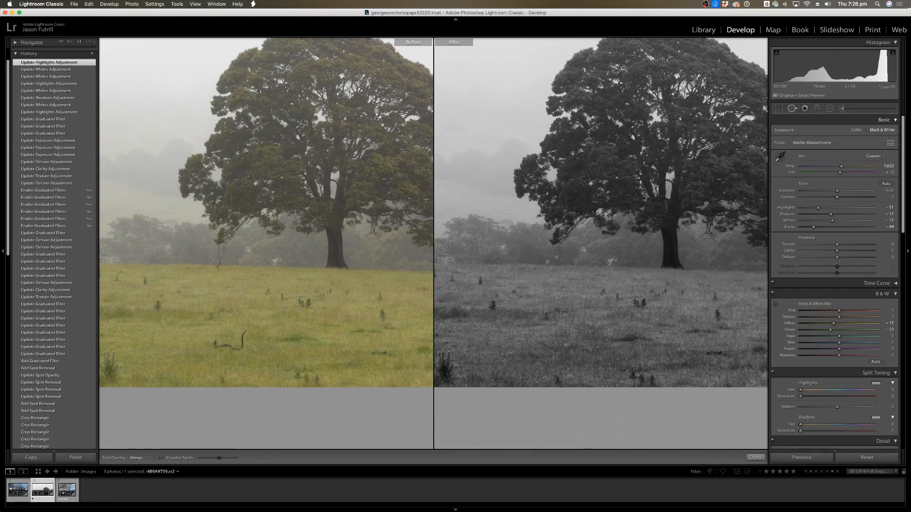
pyautogui.click(556, 250)
pyautogui.moveTo(559, 248); pyautogui.dragTo(568, 248)
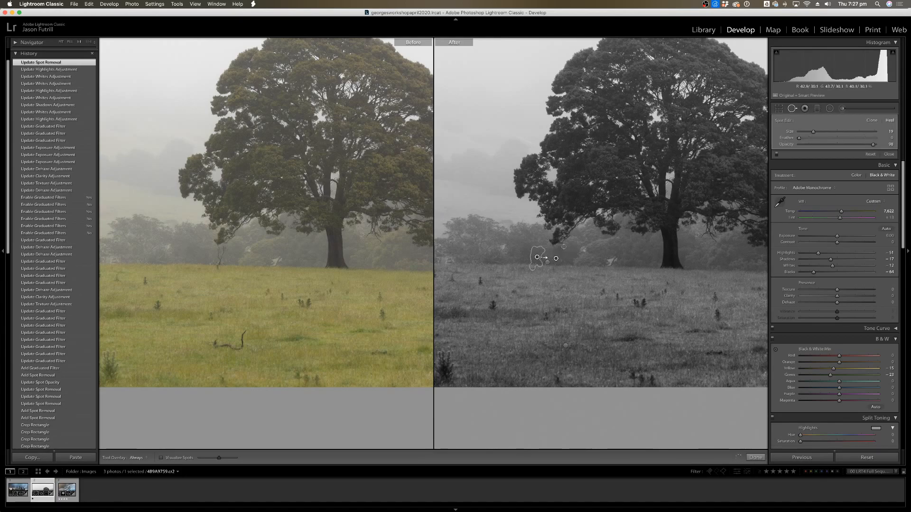
pyautogui.moveTo(564, 246); pyautogui.dragTo(561, 247)
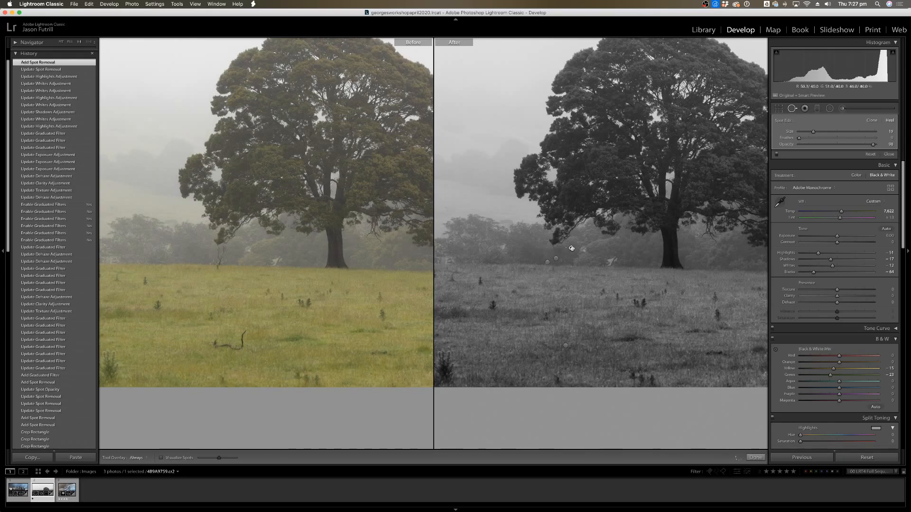
pyautogui.moveTo(569, 253); pyautogui.dragTo(568, 253)
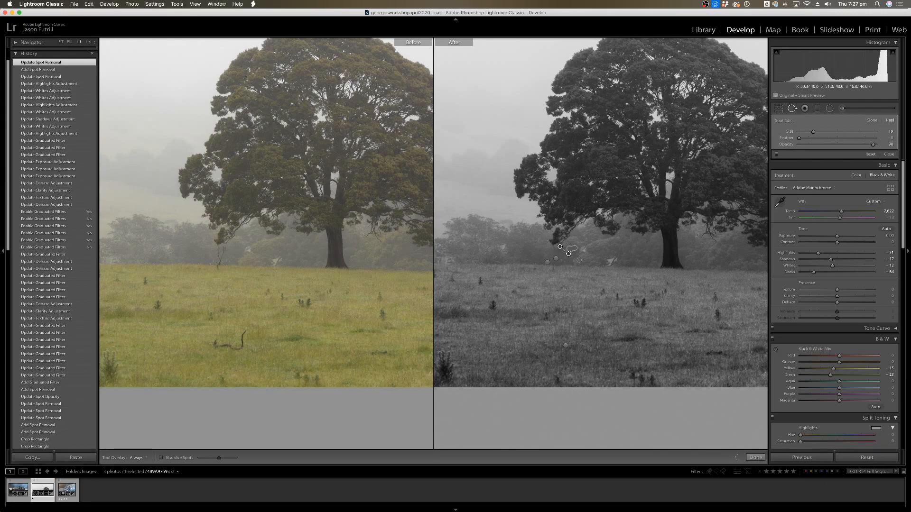
pyautogui.click(749, 460)
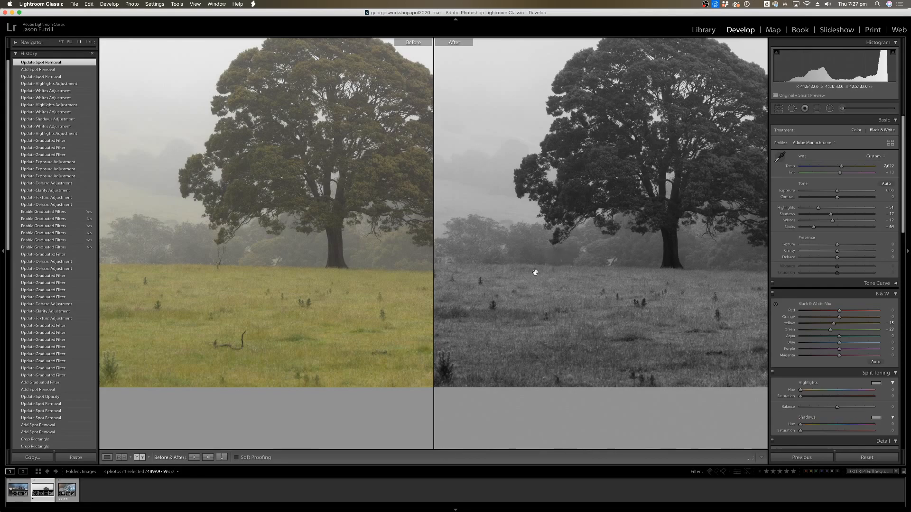
# View the whole original and edited photos side by side, and return to viewing only the edited photo.
pyautogui.press('super+minus')
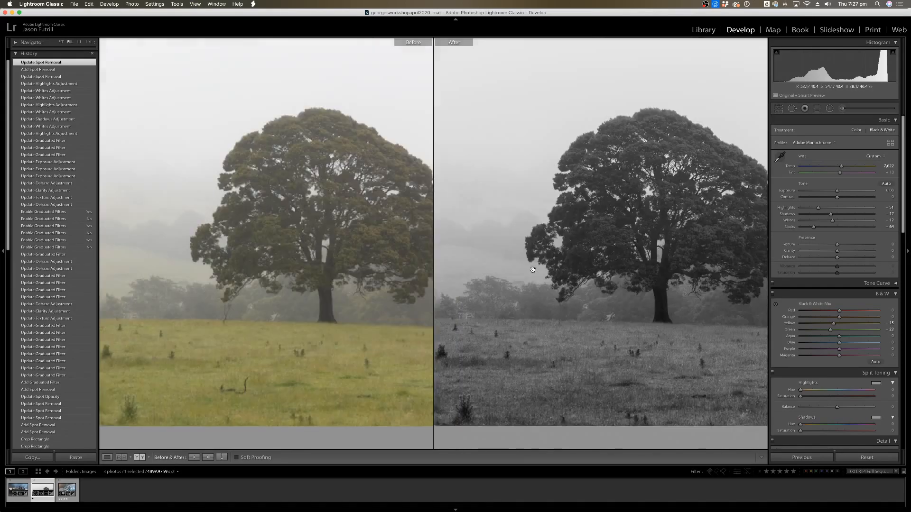
pyautogui.press('super+minus')
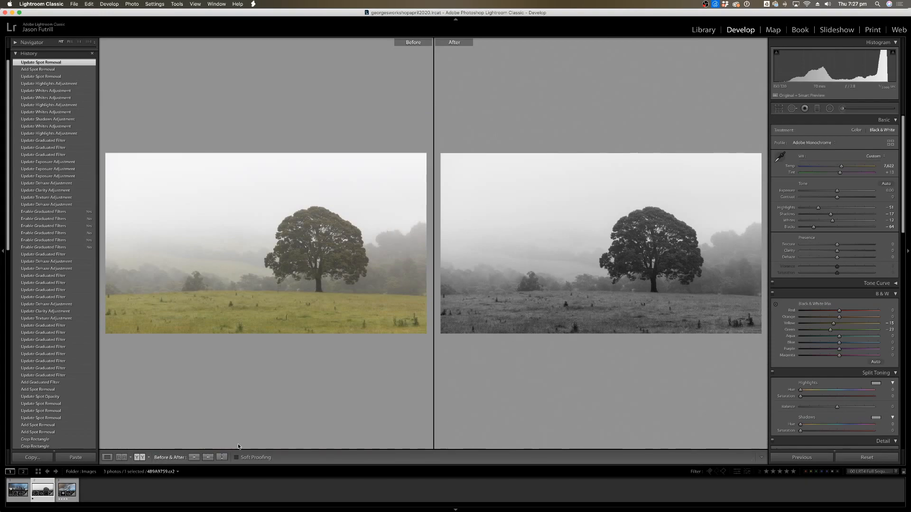
pyautogui.click(107, 457)
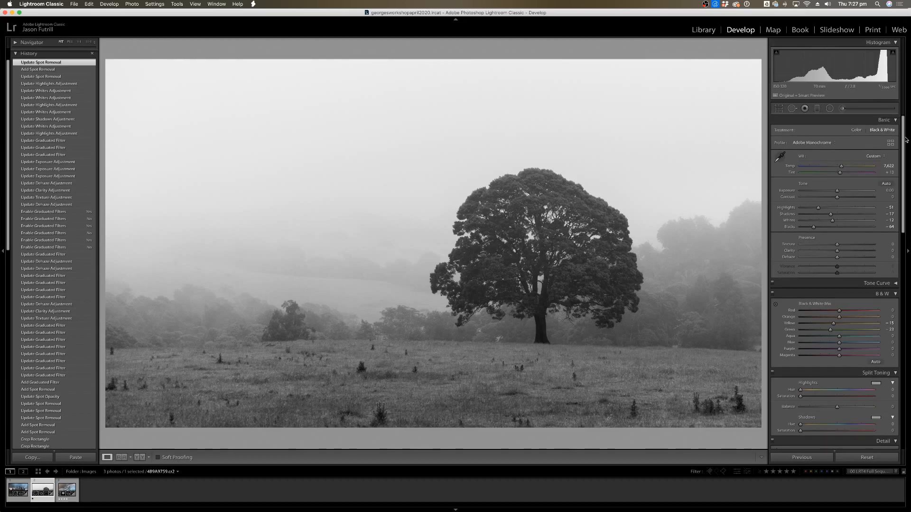
# Look through the remaining develop settings down to Calibration, and bring the Detail sharpening and noise reduction settings into view.
pyautogui.moveTo(904, 142); pyautogui.dragTo(891, 184)
pyautogui.scroll(5, 892, 184)
pyautogui.scroll(-15, 898, 376)
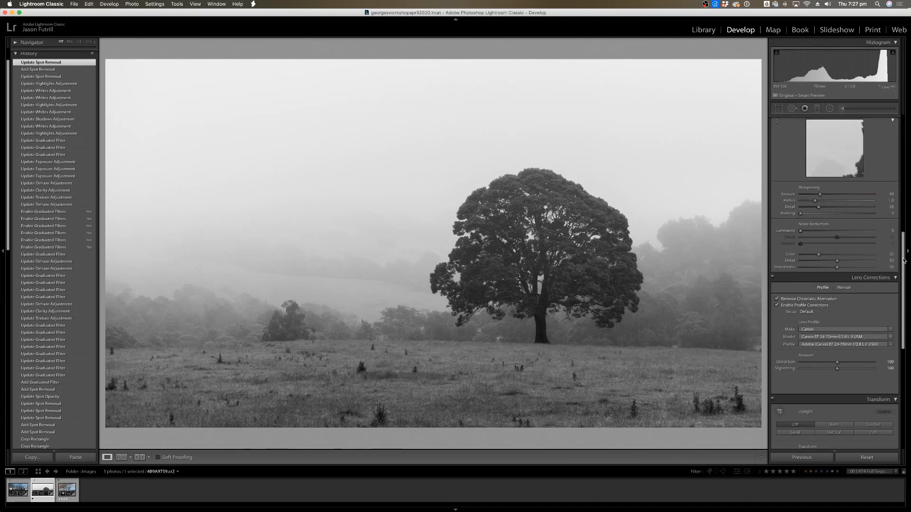
pyautogui.scroll(-6, 894, 311)
pyautogui.scroll(5, 894, 311)
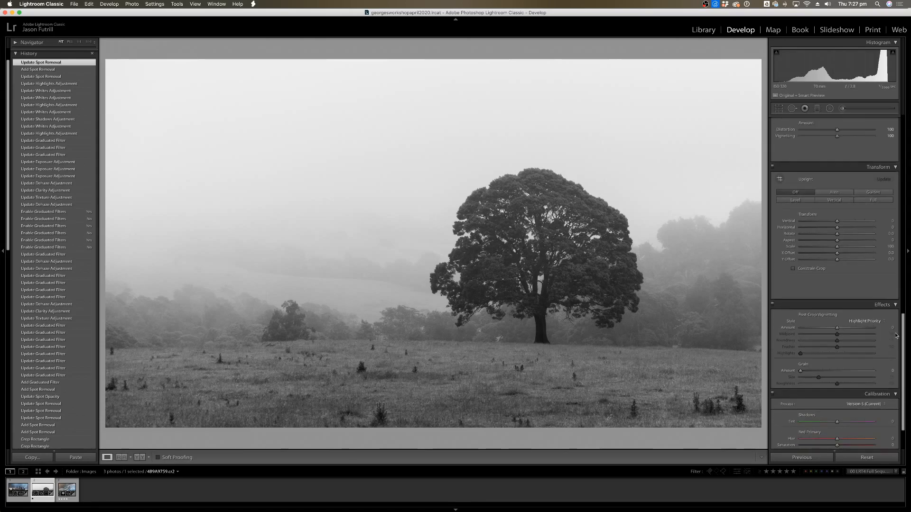
pyautogui.scroll(2, 901, 253)
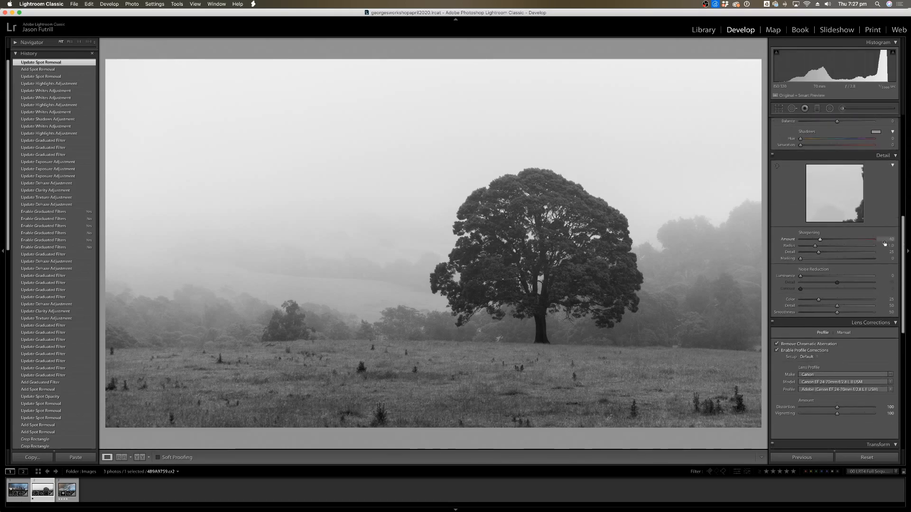
pyautogui.click(895, 156)
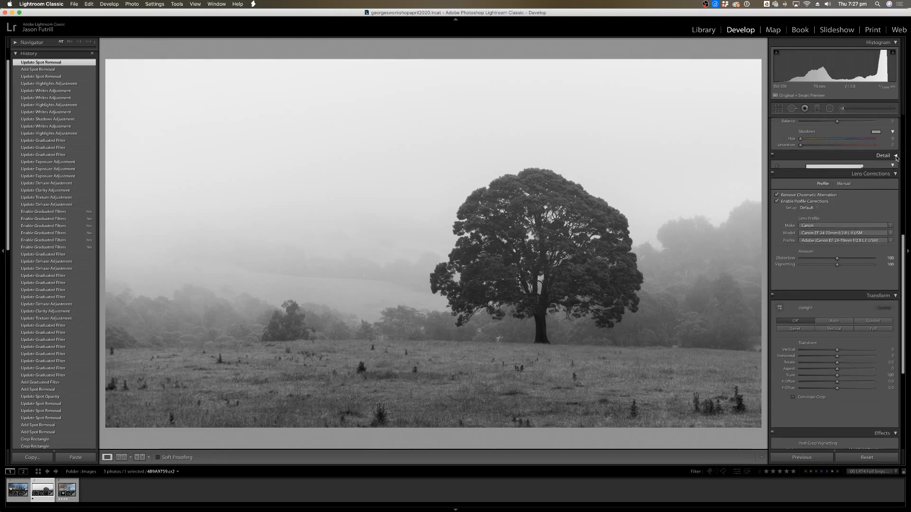
pyautogui.click(895, 157)
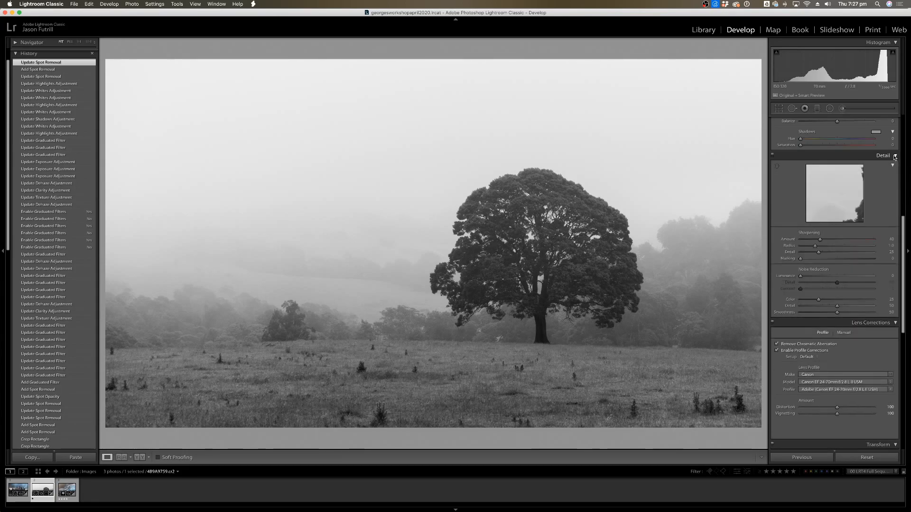
pyautogui.click(895, 157)
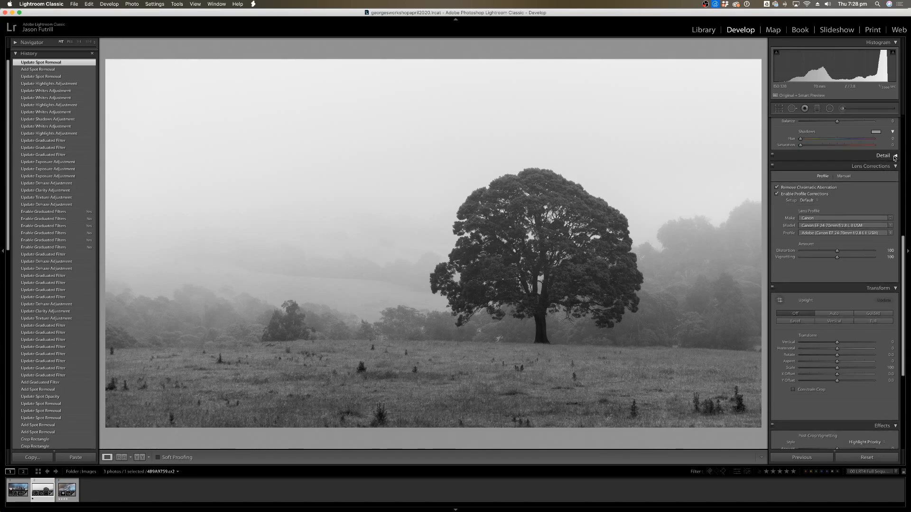
pyautogui.click(894, 157)
pyautogui.click(895, 157)
pyautogui.click(896, 157)
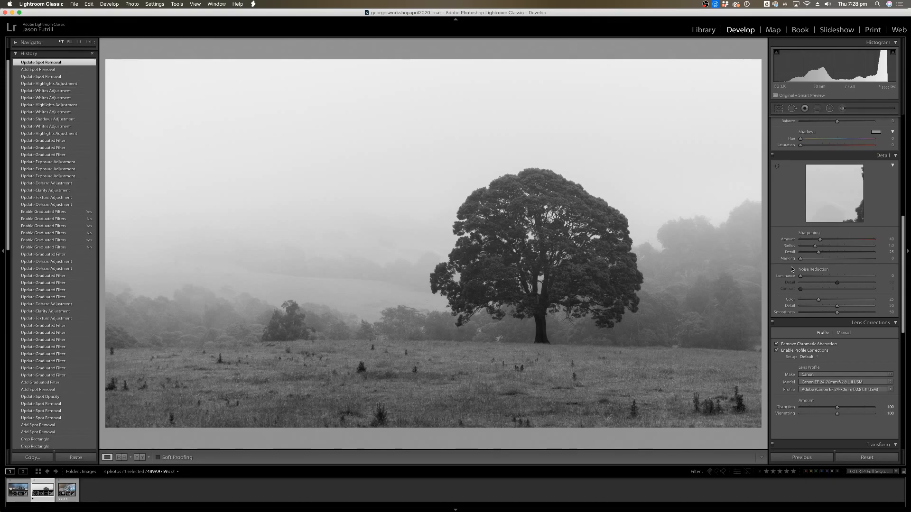
# Magnify the photo and examine the fine foliage detail along the left edge of the tree's crown against the misty sky.
pyautogui.click(505, 245)
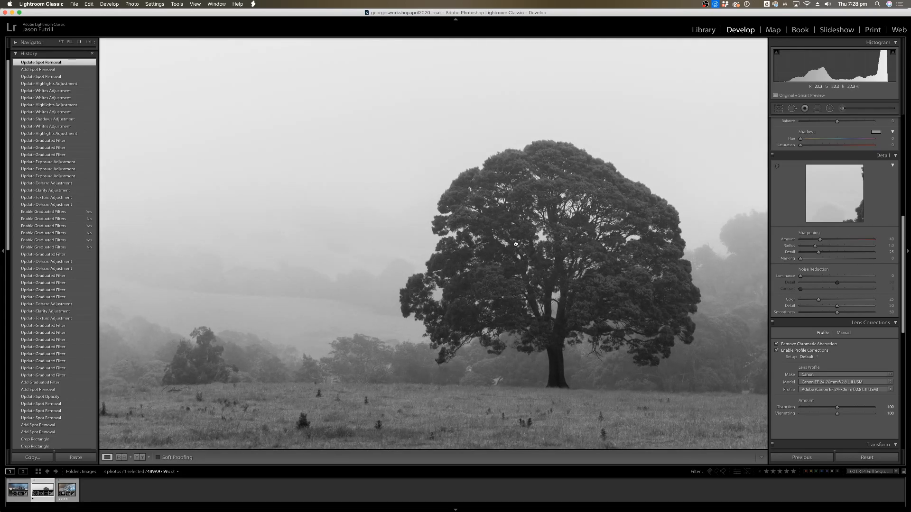
pyautogui.moveTo(520, 243); pyautogui.dragTo(490, 262)
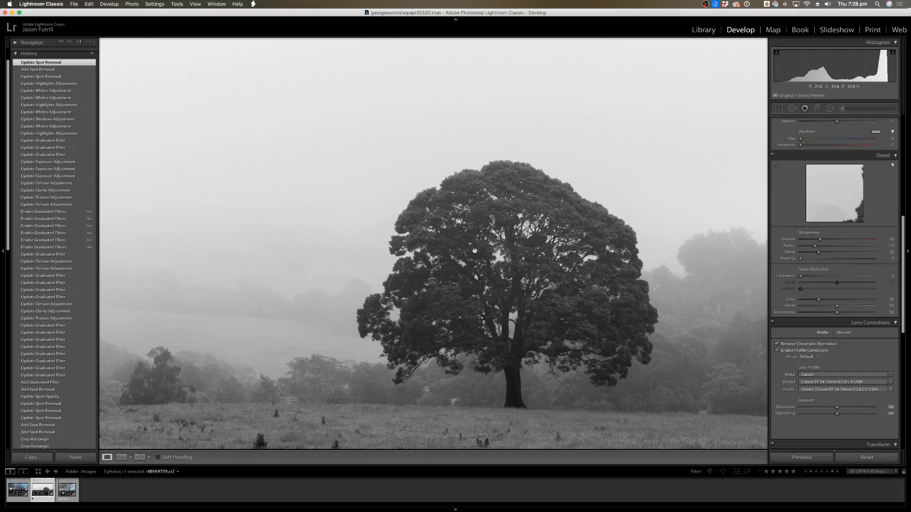
pyautogui.click(93, 45)
pyautogui.click(100, 59)
pyautogui.click(98, 45)
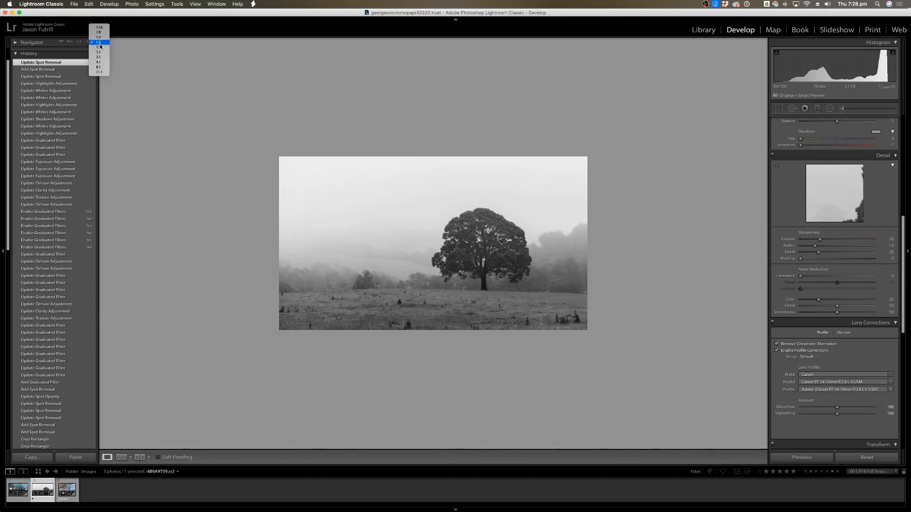
pyautogui.click(99, 47)
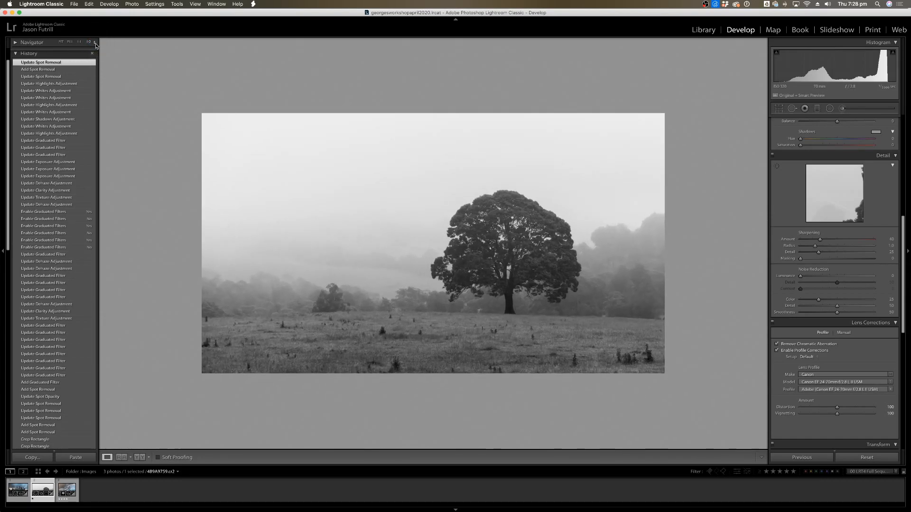
pyautogui.click(95, 44)
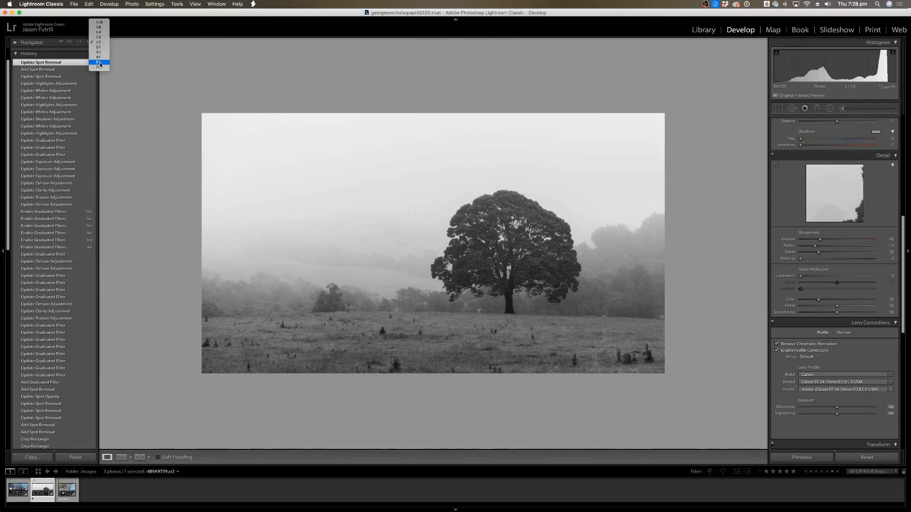
pyautogui.click(99, 63)
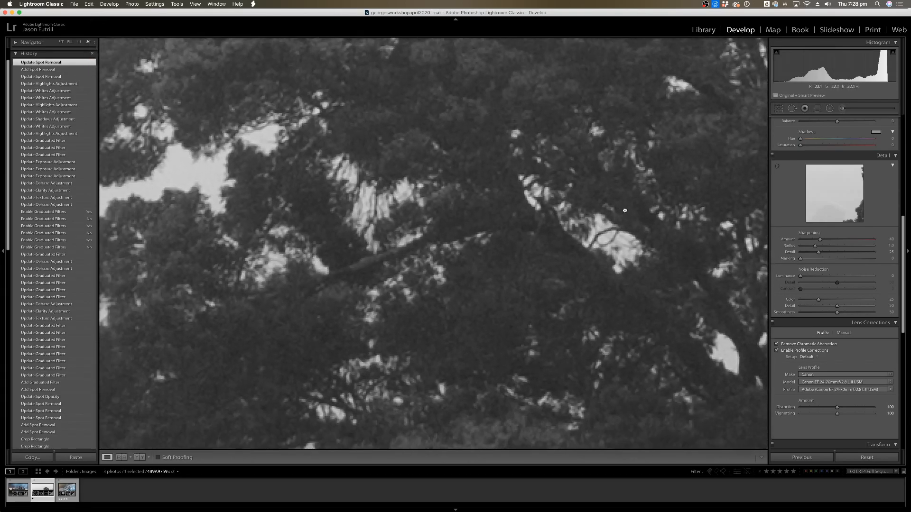
pyautogui.moveTo(625, 210); pyautogui.dragTo(709, 192)
pyautogui.moveTo(400, 244); pyautogui.dragTo(587, 142)
pyautogui.moveTo(430, 177); pyautogui.dragTo(443, 200)
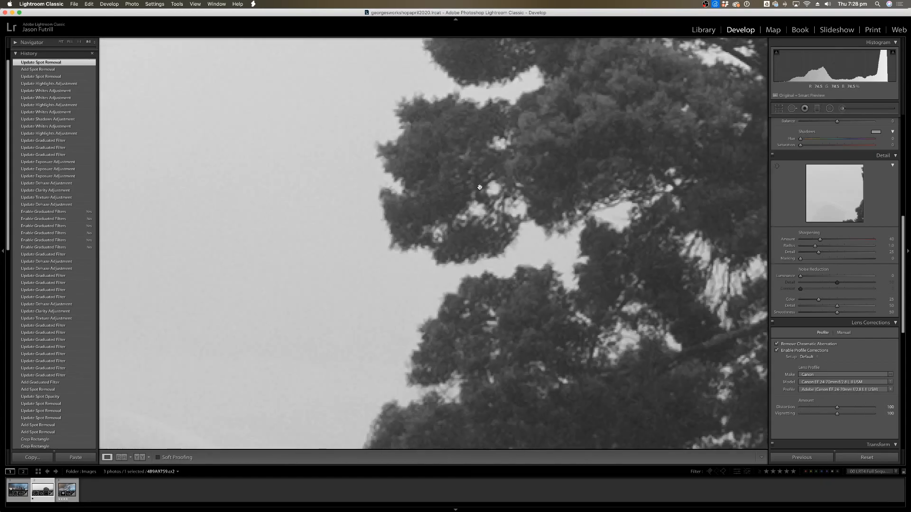
pyautogui.moveTo(545, 157); pyautogui.dragTo(266, 254)
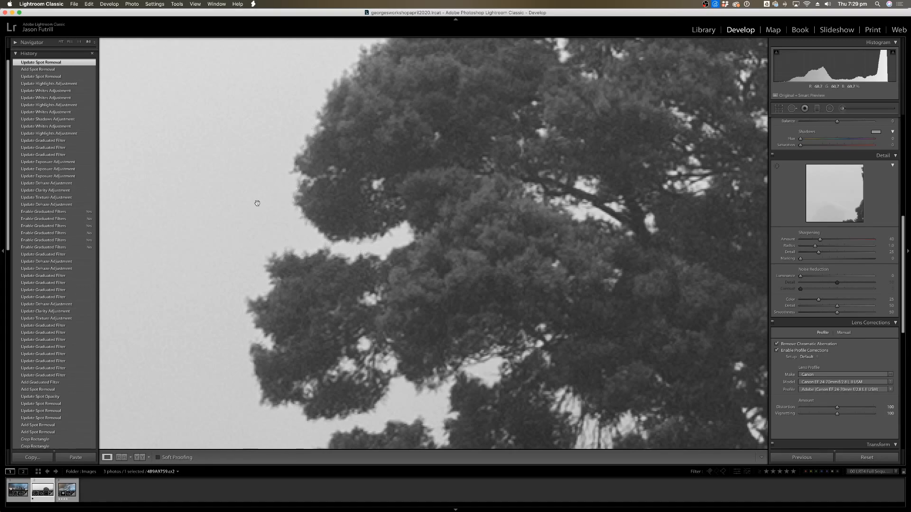
pyautogui.moveTo(391, 362); pyautogui.dragTo(377, 338)
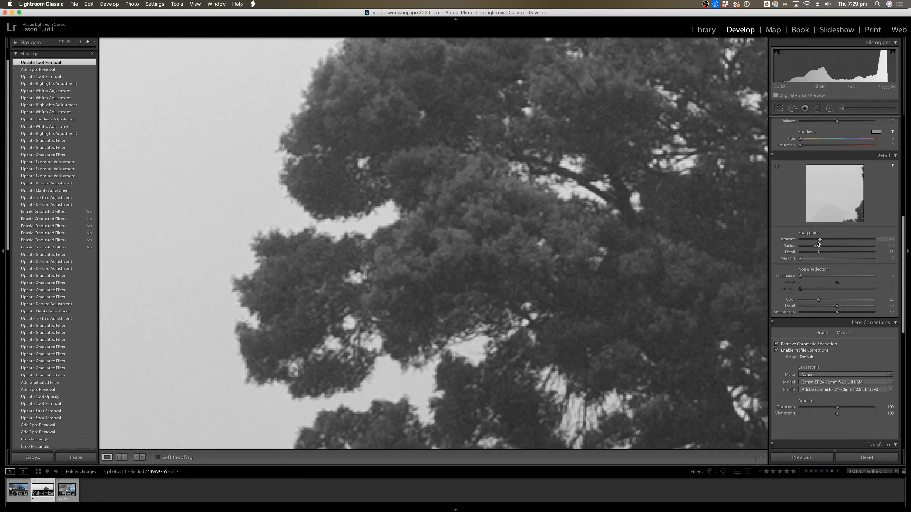
# Try a Sharpening Amount of 150 on the magnified tree, and reset the amount to its default.
pyautogui.moveTo(823, 241); pyautogui.dragTo(886, 233)
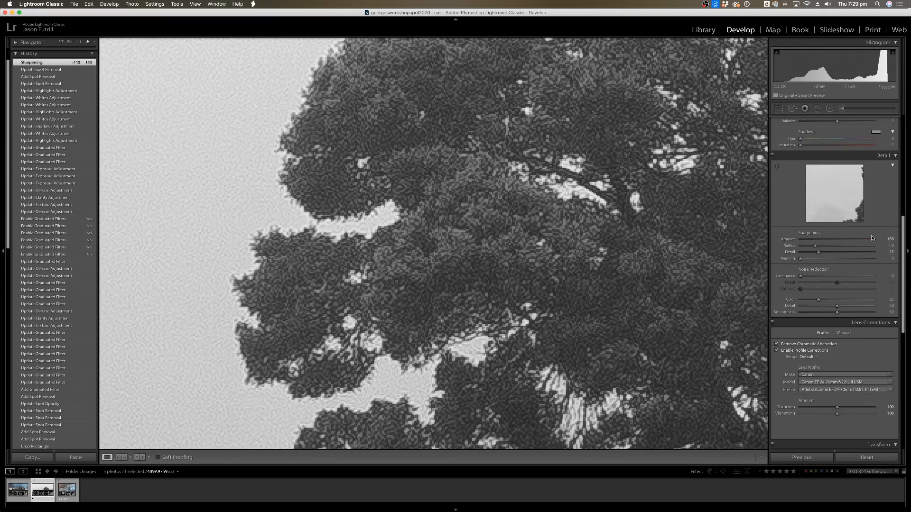
pyautogui.press('super+z')
pyautogui.doubleClick(789, 239)
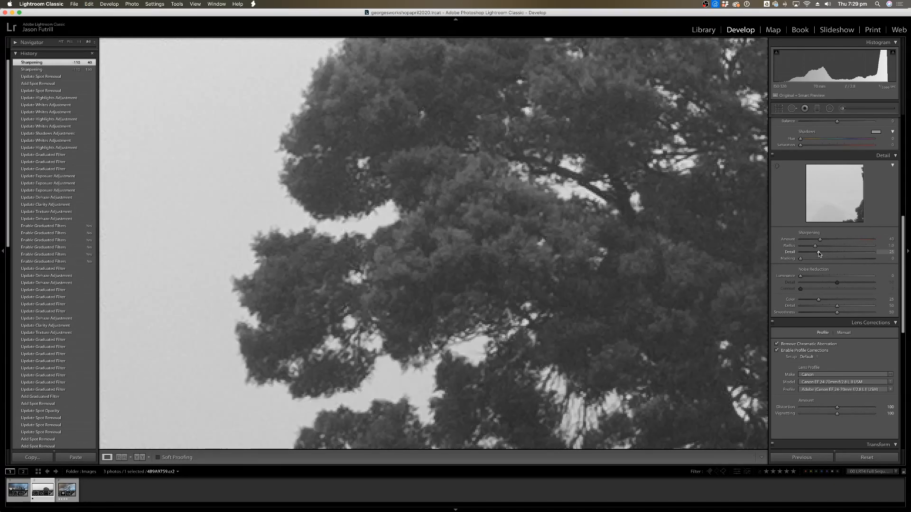
# Try Sharpening Detail at 100 with Amount at 150, check the tree close up and zoomed out, and reset both settings.
pyautogui.moveTo(836, 255); pyautogui.dragTo(871, 257)
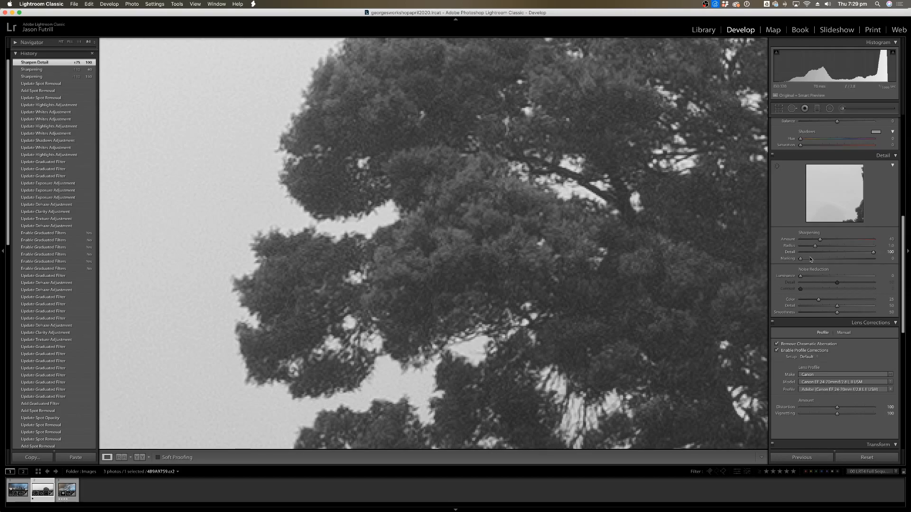
pyautogui.moveTo(879, 245); pyautogui.dragTo(880, 245)
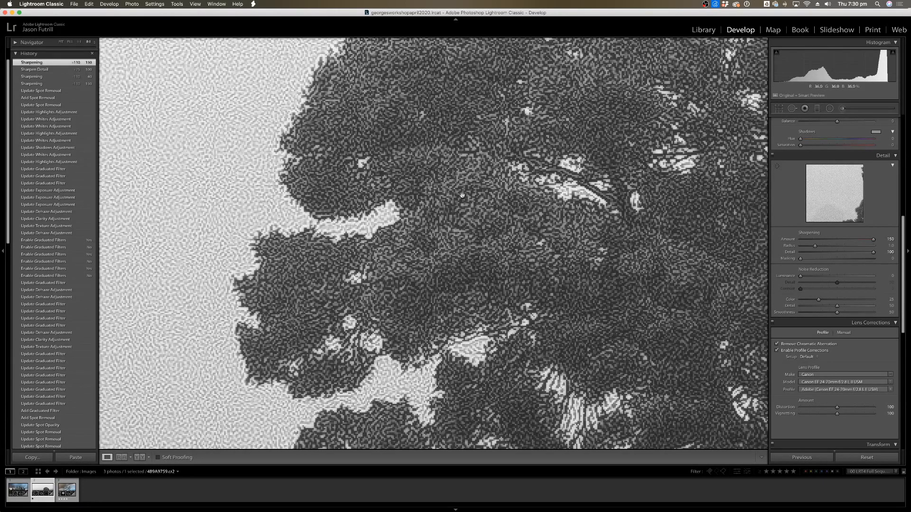
pyautogui.click(527, 211)
pyautogui.click(530, 211)
pyautogui.click(758, 241)
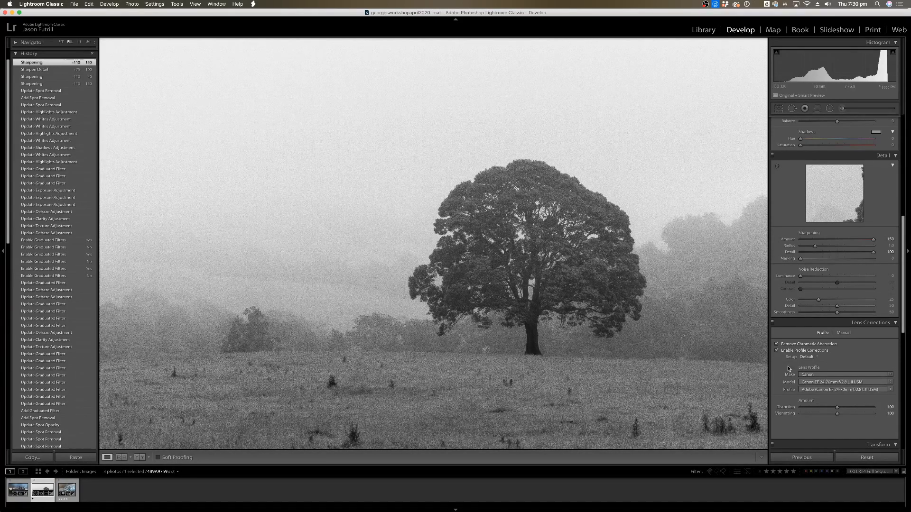
pyautogui.doubleClick(791, 240)
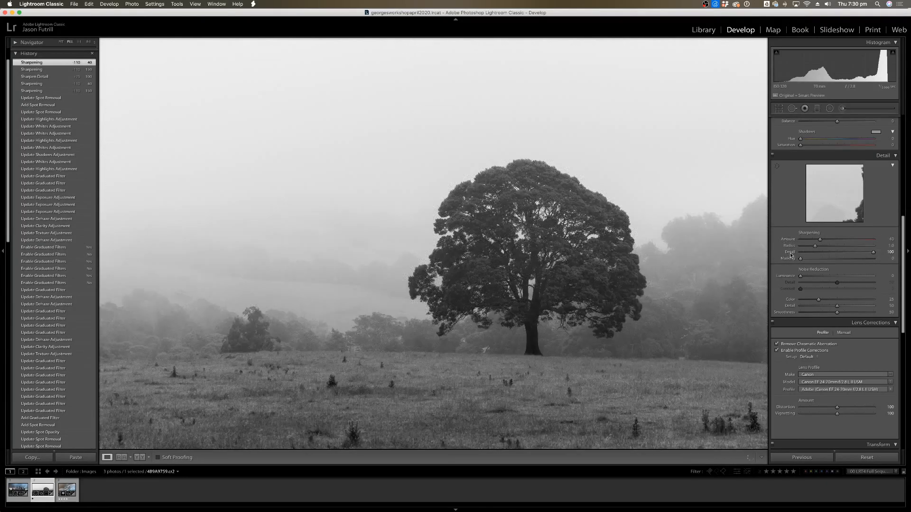
pyautogui.doubleClick(791, 253)
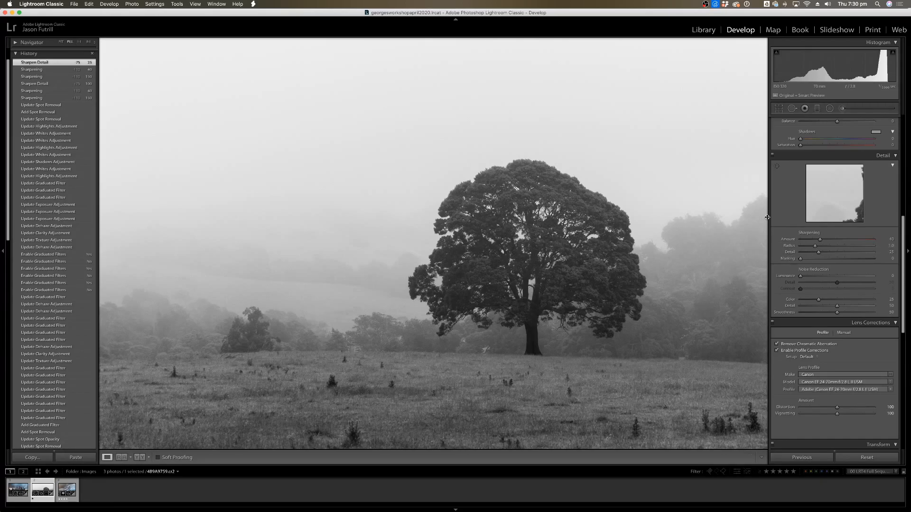
# Set the Sharpening Amount to 150 and examine its effect on the magnified left edge of the tree's crown.
pyautogui.press('z')
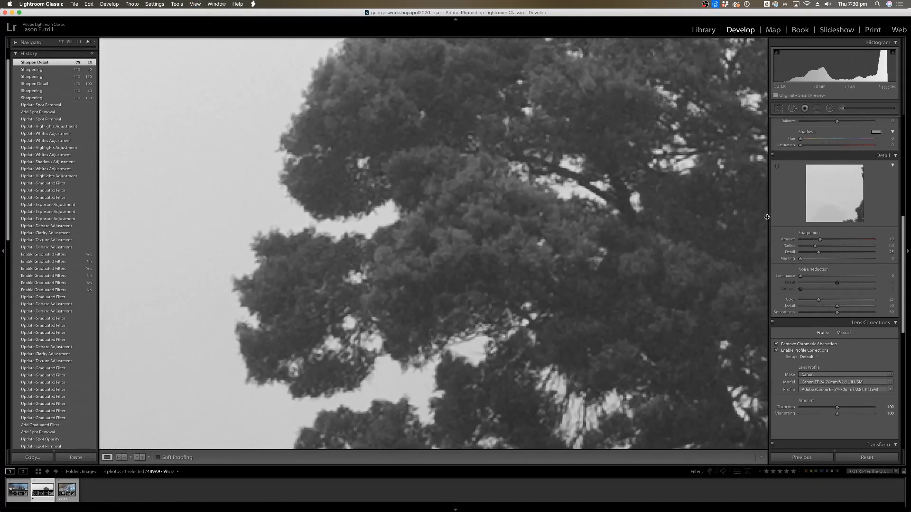
pyautogui.moveTo(557, 260)
pyautogui.mouseDown()
pyautogui.moveTo(575, 251)
pyautogui.moveTo(565, 262)
pyautogui.mouseUp()
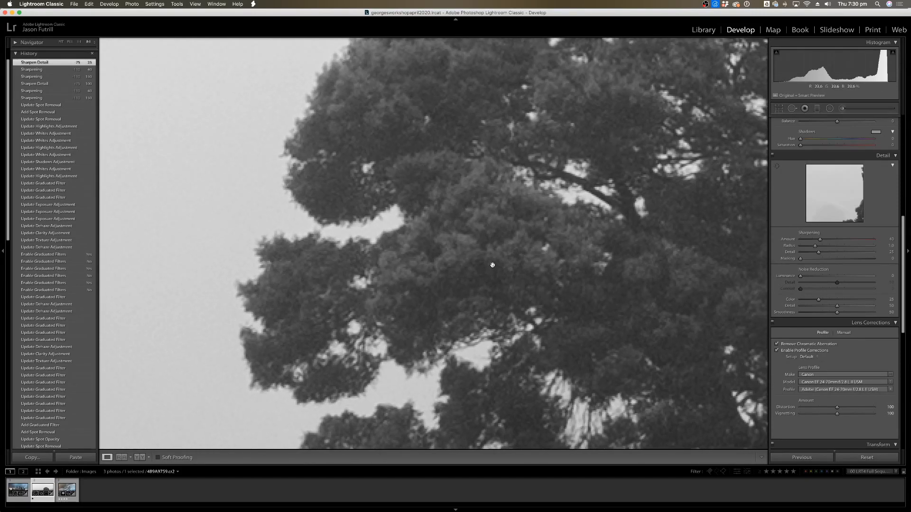
pyautogui.moveTo(824, 240); pyautogui.dragTo(830, 242)
pyautogui.press('Return')
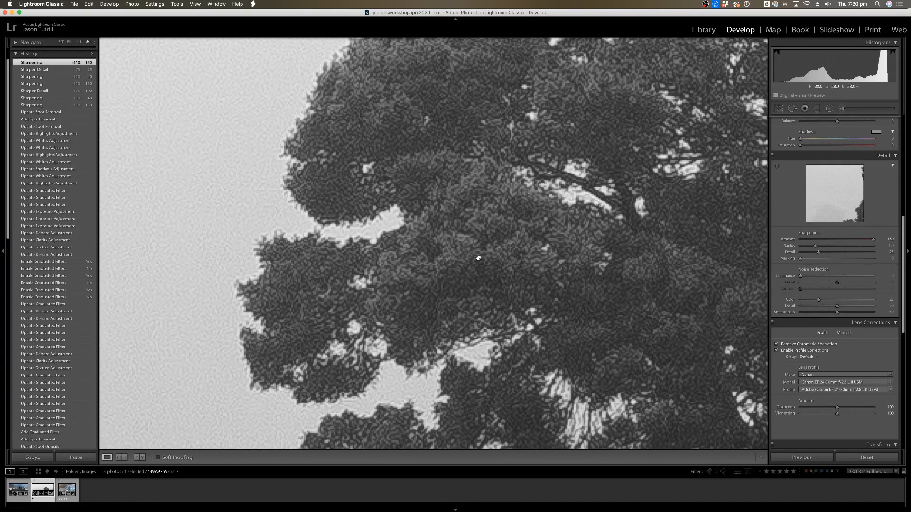
pyautogui.moveTo(379, 232); pyautogui.dragTo(398, 246)
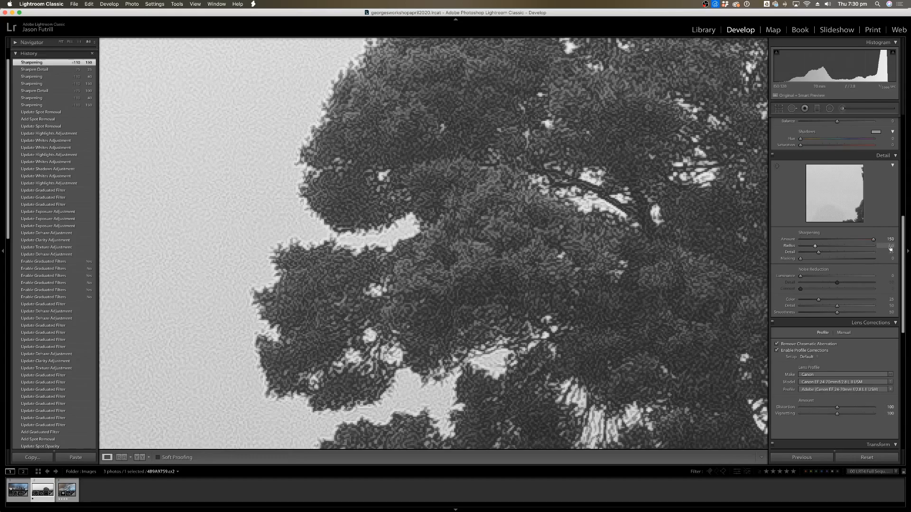
# Try a Sharpening Radius of 3.0 on the magnified tree, and reset the radius to its default.
pyautogui.click(400, 244)
pyautogui.click(401, 242)
pyautogui.click(401, 242)
pyautogui.click(294, 230)
pyautogui.click(294, 230)
pyautogui.click(297, 177)
pyautogui.moveTo(816, 246); pyautogui.dragTo(874, 246)
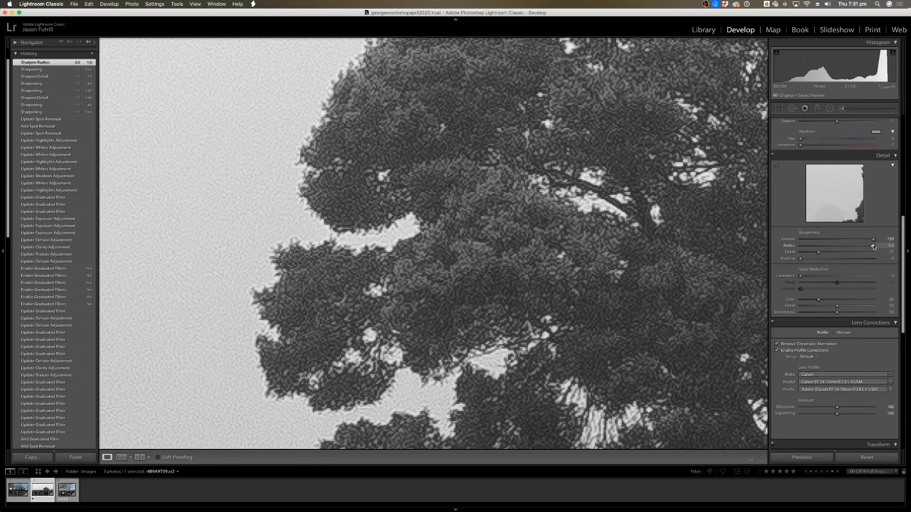
pyautogui.doubleClick(874, 247)
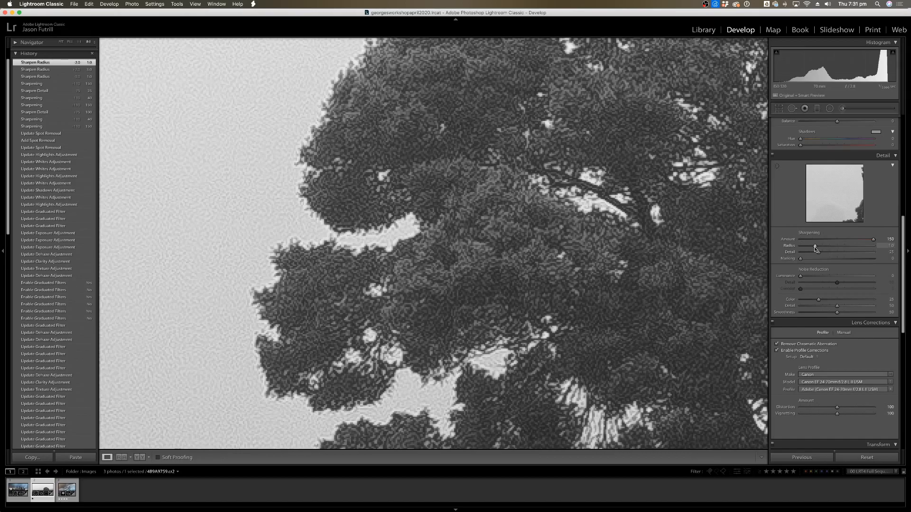
# Try the Sharpening Radius at 3.0 again, compare the crown's edges close up and zoomed out, and reset the radius.
pyautogui.moveTo(814, 246); pyautogui.dragTo(883, 250)
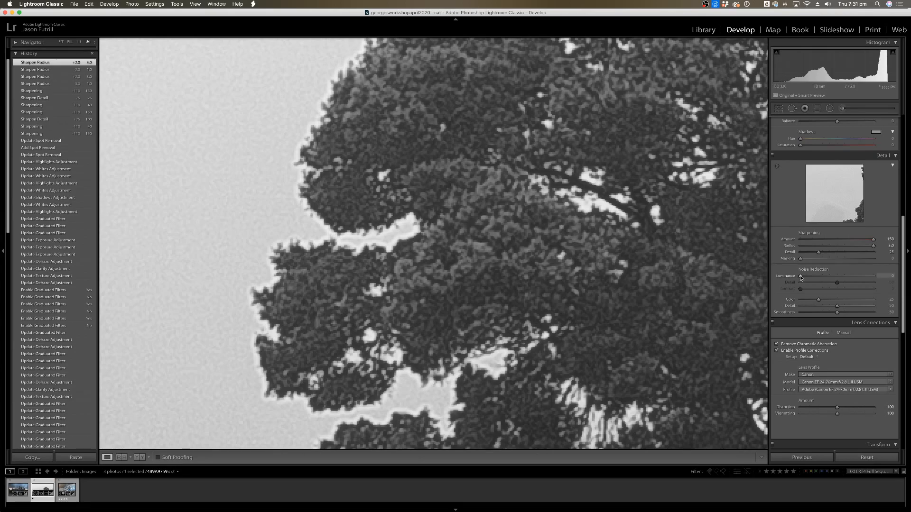
pyautogui.press('z')
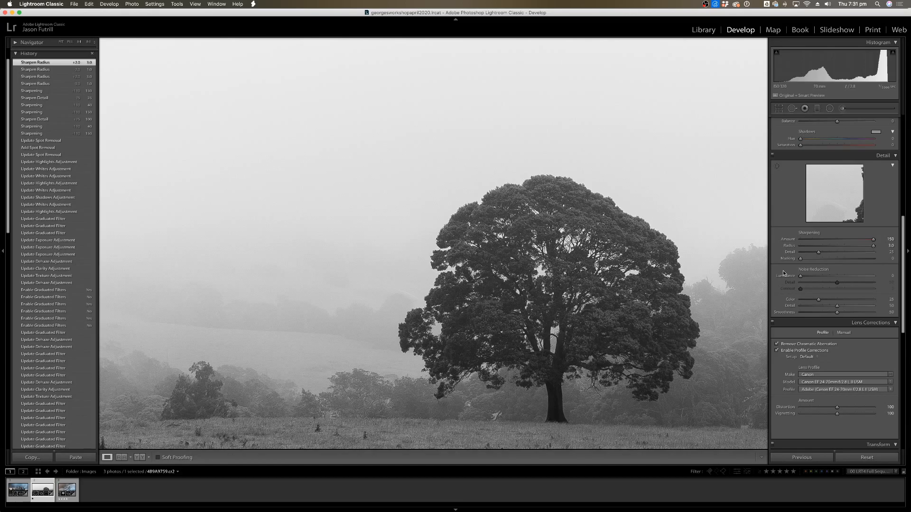
pyautogui.press('z')
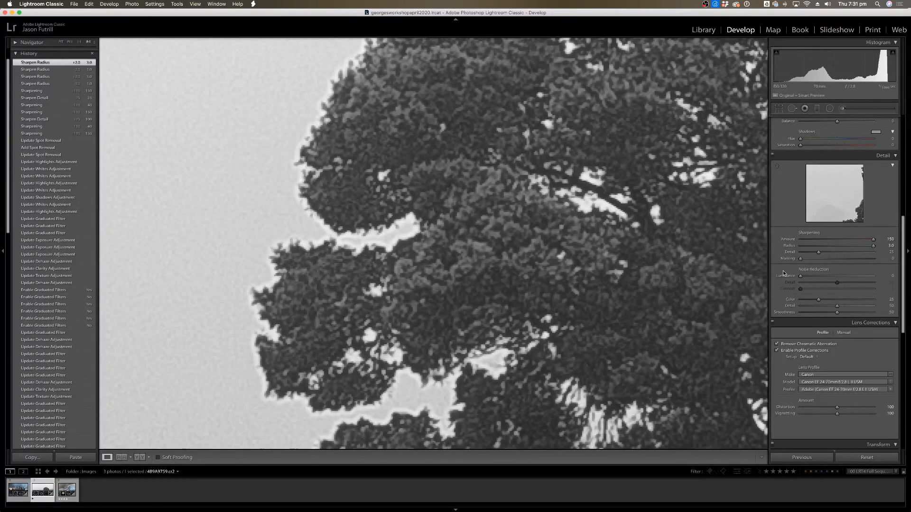
pyautogui.moveTo(329, 210); pyautogui.dragTo(343, 202)
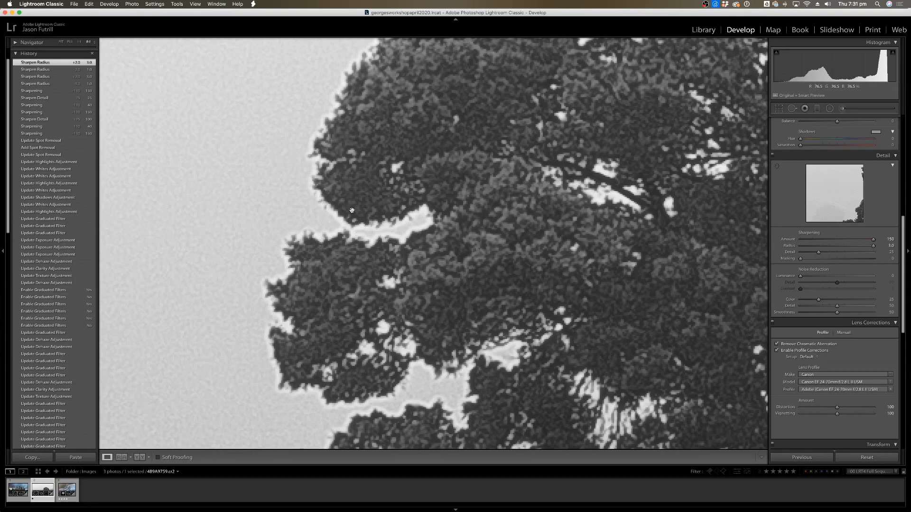
pyautogui.doubleClick(789, 246)
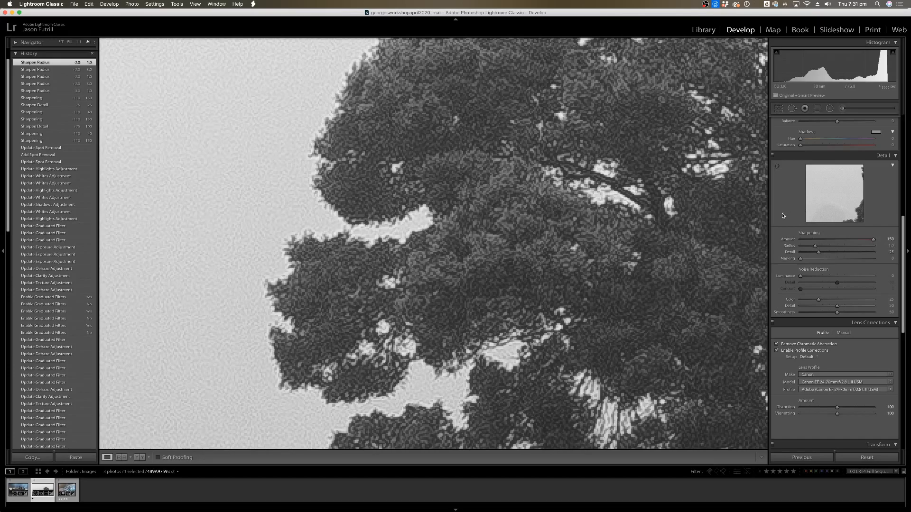
# Set the Sharpening Radius to 0.5 and check the tree's foliage and the misty sky close up.
pyautogui.press('z')
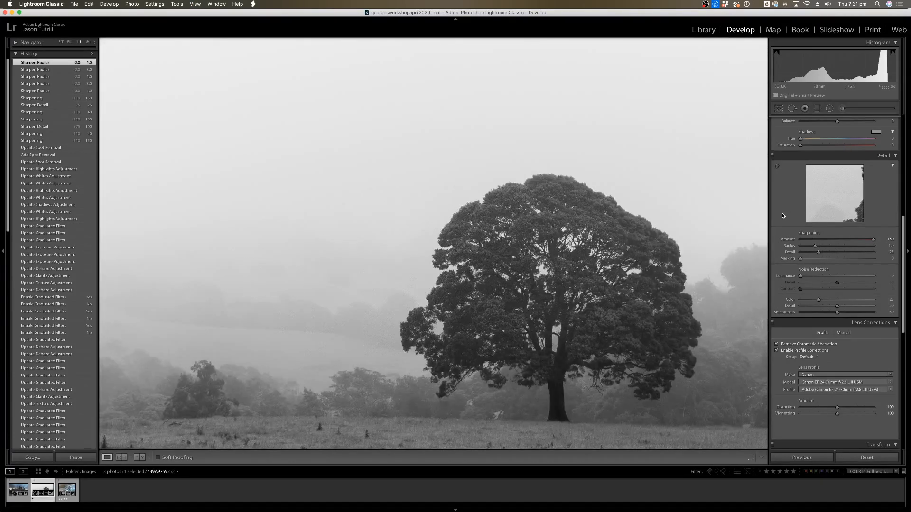
pyautogui.press('super+minus')
pyautogui.press('super+minus')
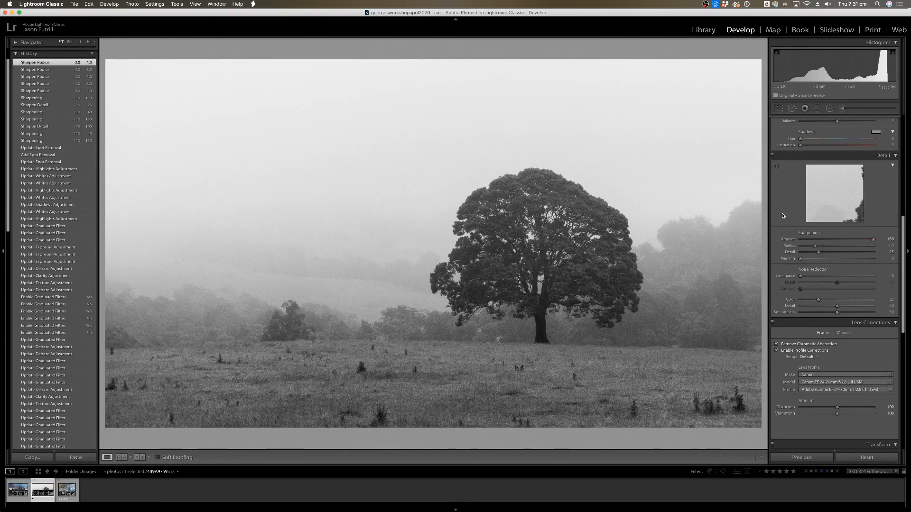
pyautogui.press('super+equal')
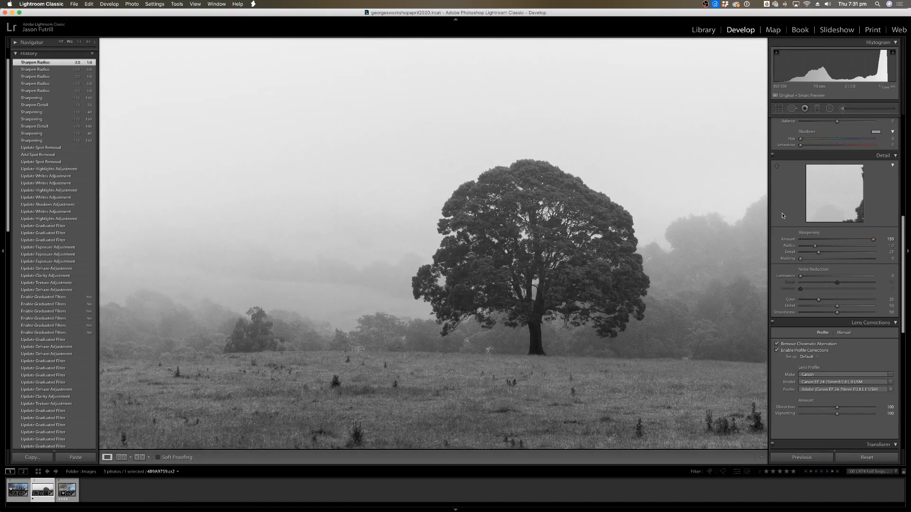
pyautogui.press('super+equal')
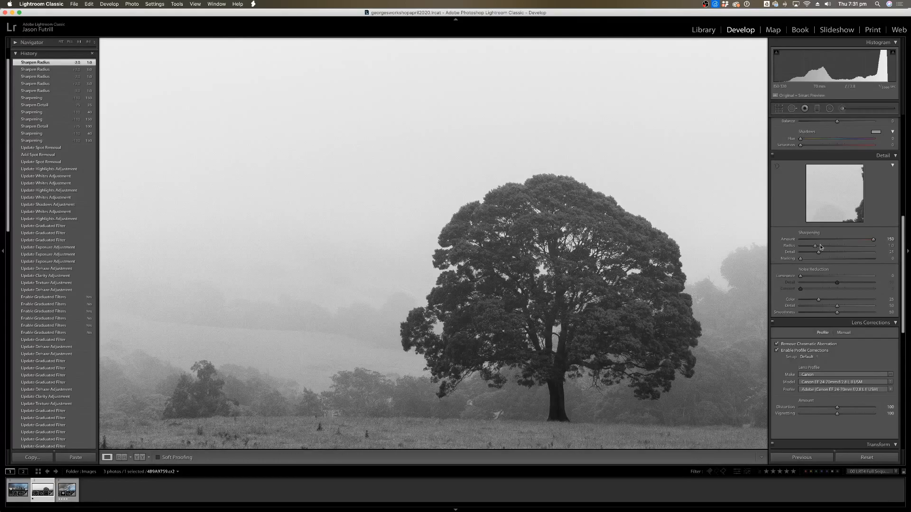
pyautogui.moveTo(820, 247); pyautogui.dragTo(797, 249)
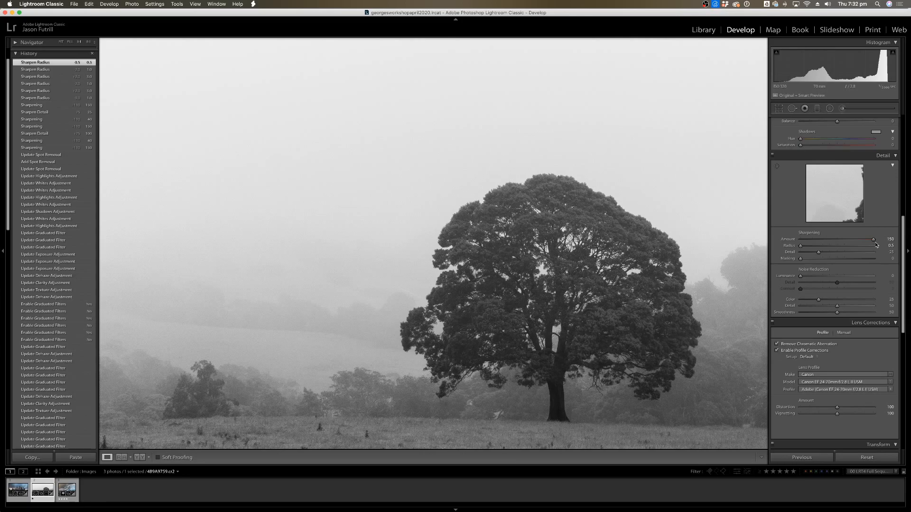
pyautogui.press('z')
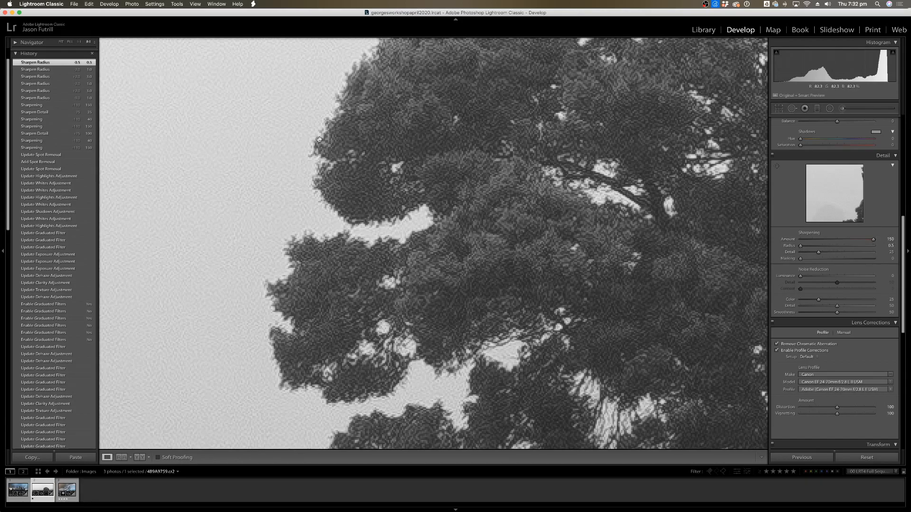
# Reset the Sharpening Amount to its default and compare the tree close up and zoomed out.
pyautogui.doubleClick(794, 240)
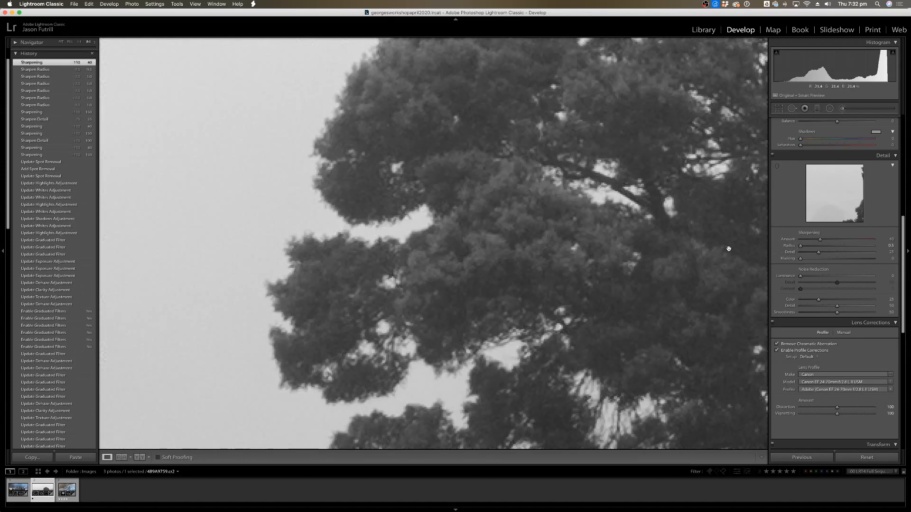
pyautogui.press('z')
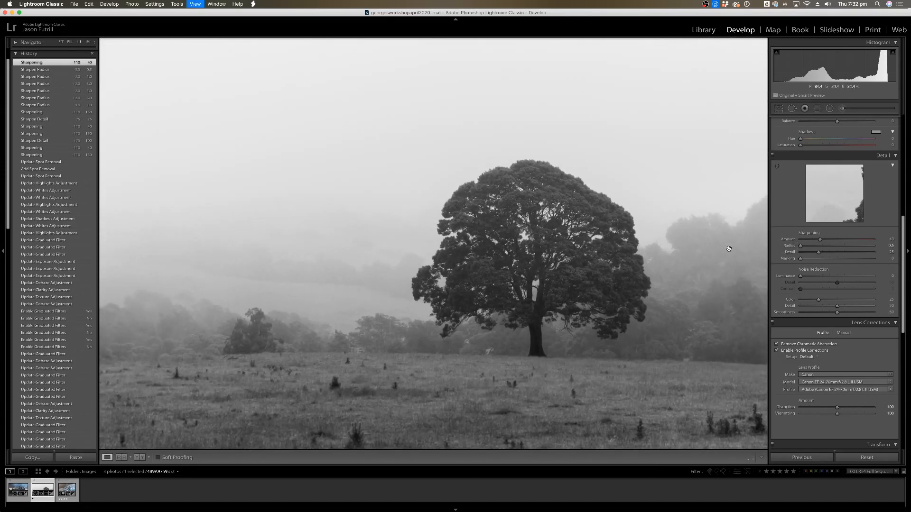
pyautogui.press('z')
pyautogui.press('z')
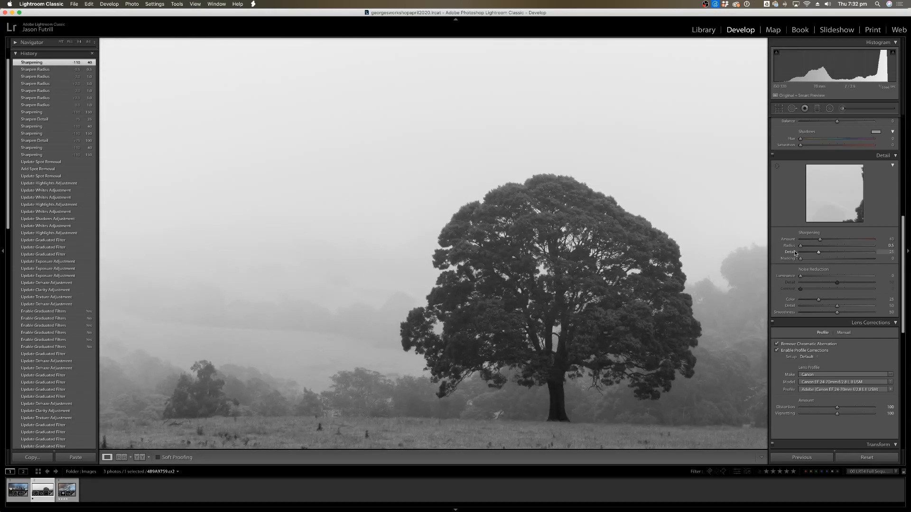
pyautogui.press('z')
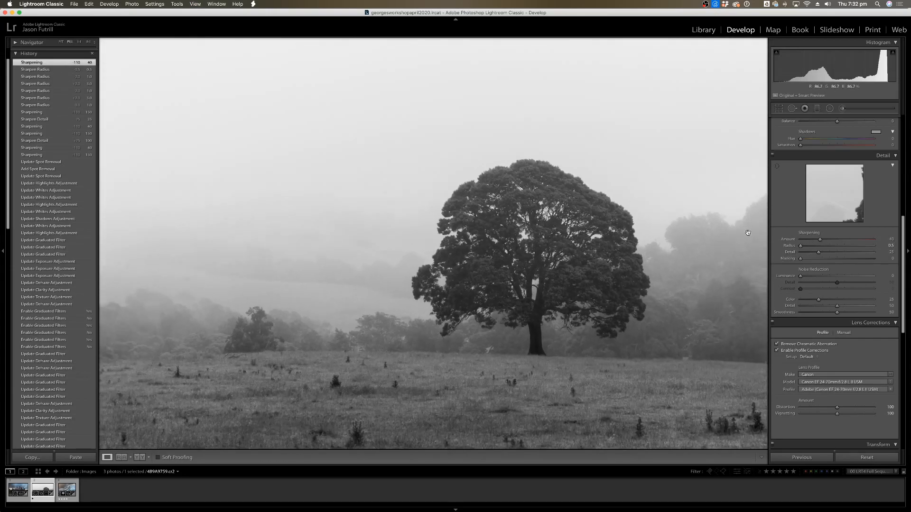
# Set Sharpening Masking to 70 on the whole photo, using the mask preview to exclude the sky and mist.
pyautogui.press('super+minus')
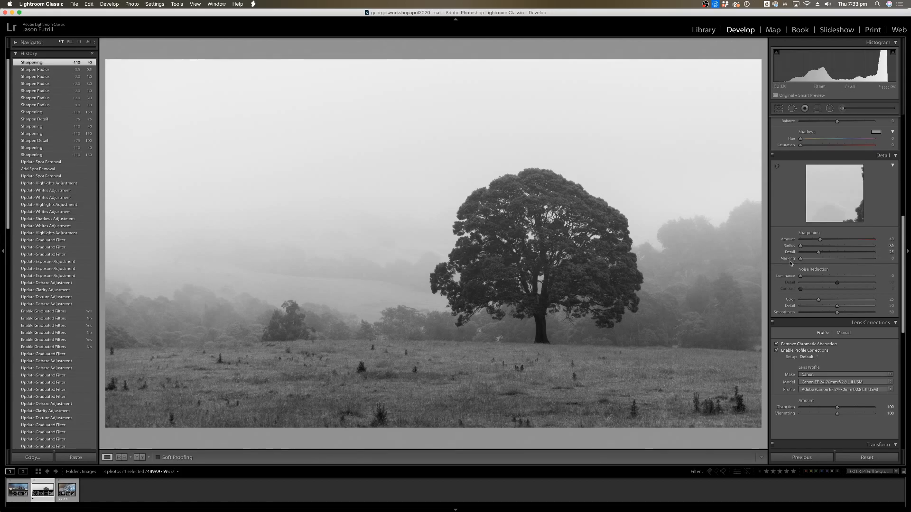
pyautogui.press('alt')
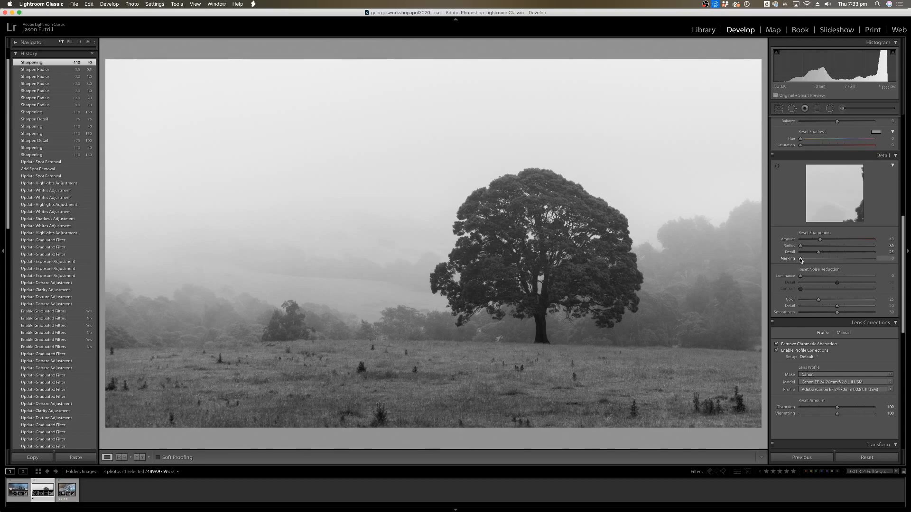
pyautogui.moveTo(800, 259); pyautogui.dragTo(843, 262)
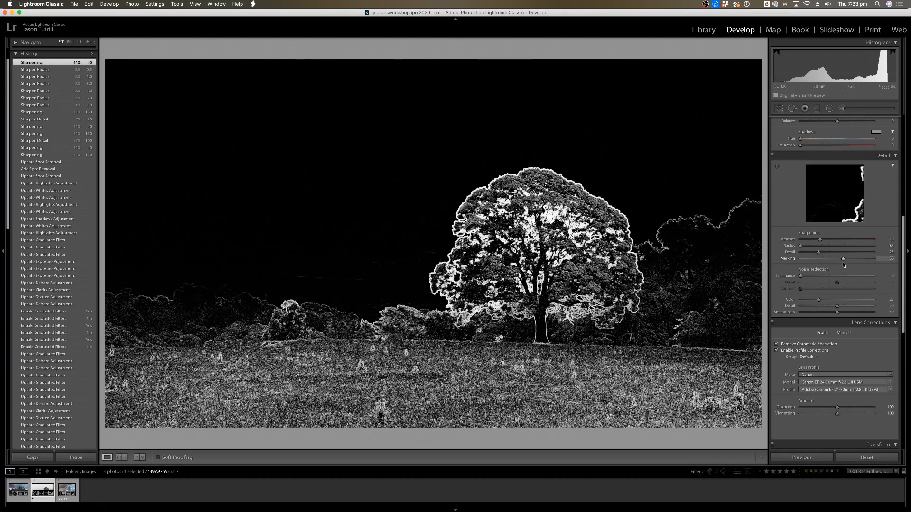
pyautogui.moveTo(845, 264); pyautogui.dragTo(851, 264)
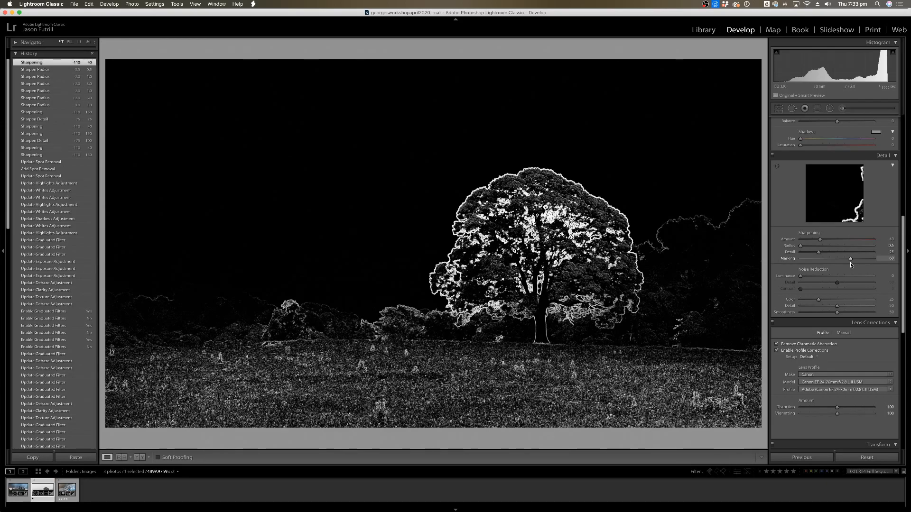
pyautogui.moveTo(850, 265); pyautogui.dragTo(850, 265)
pyautogui.moveTo(849, 265); pyautogui.dragTo(850, 263)
pyautogui.moveTo(850, 263); pyautogui.dragTo(850, 262)
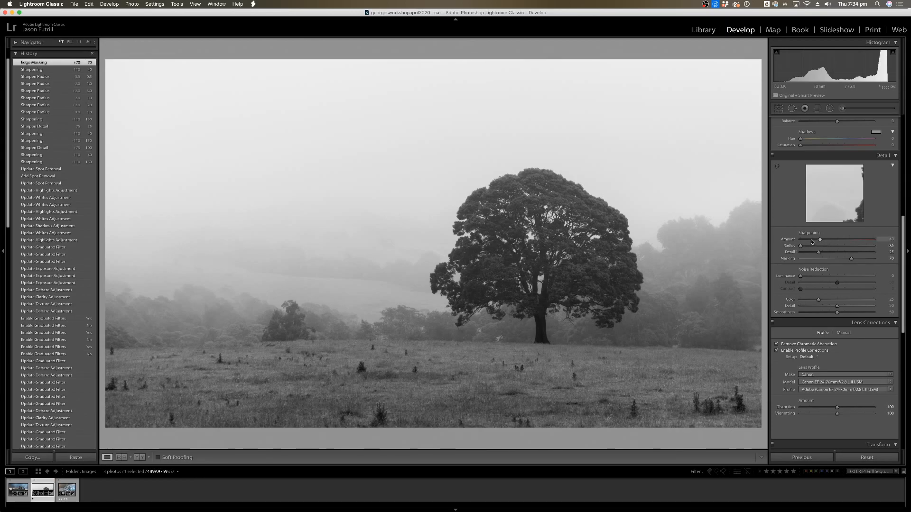
# Magnify the tree's crown and try several higher and lower Sharpening Amounts on its foliage.
pyautogui.press('super+equal')
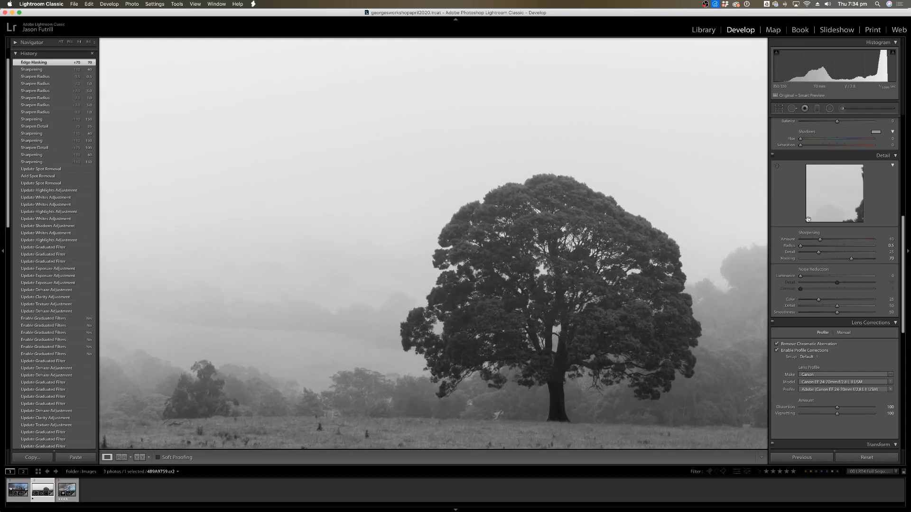
pyautogui.click(469, 246)
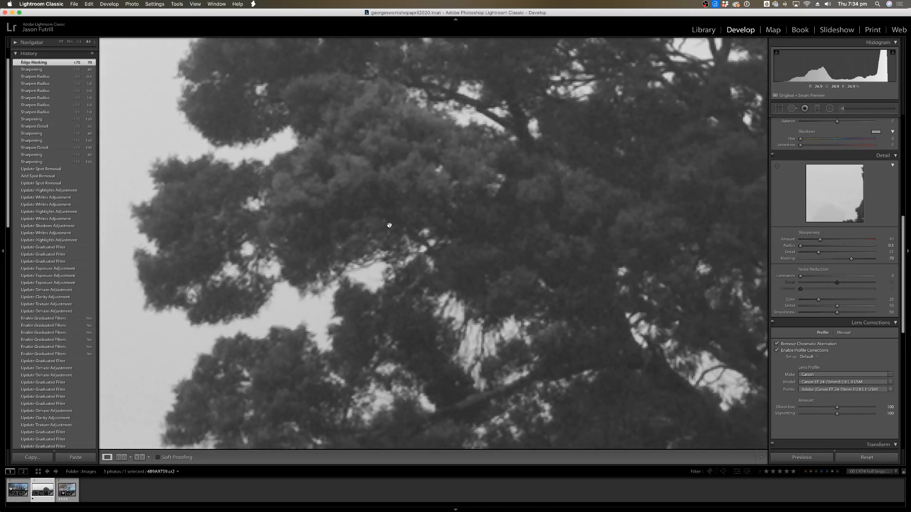
pyautogui.moveTo(820, 242); pyautogui.dragTo(831, 244)
pyautogui.moveTo(837, 243); pyautogui.dragTo(839, 244)
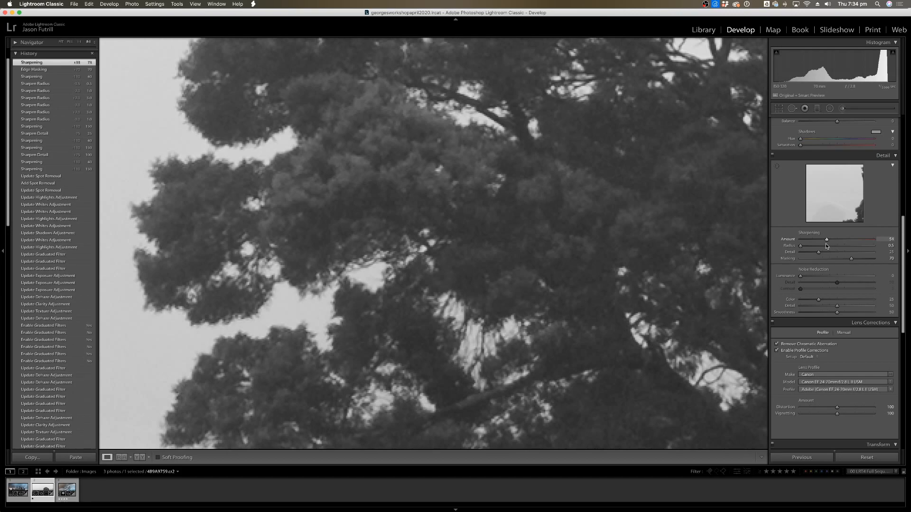
pyautogui.moveTo(825, 246); pyautogui.dragTo(828, 246)
pyautogui.moveTo(829, 244); pyautogui.dragTo(820, 240)
pyautogui.doubleClick(829, 240)
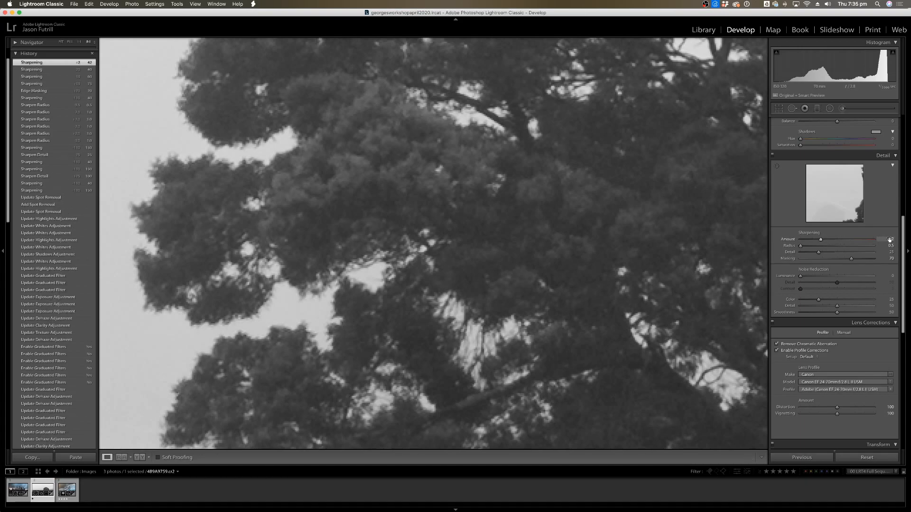
# Set the Sharpening Amount to 60 and check the crown's edge against the sky.
pyautogui.click(889, 240)
pyautogui.write('60')
pyautogui.press('Return')
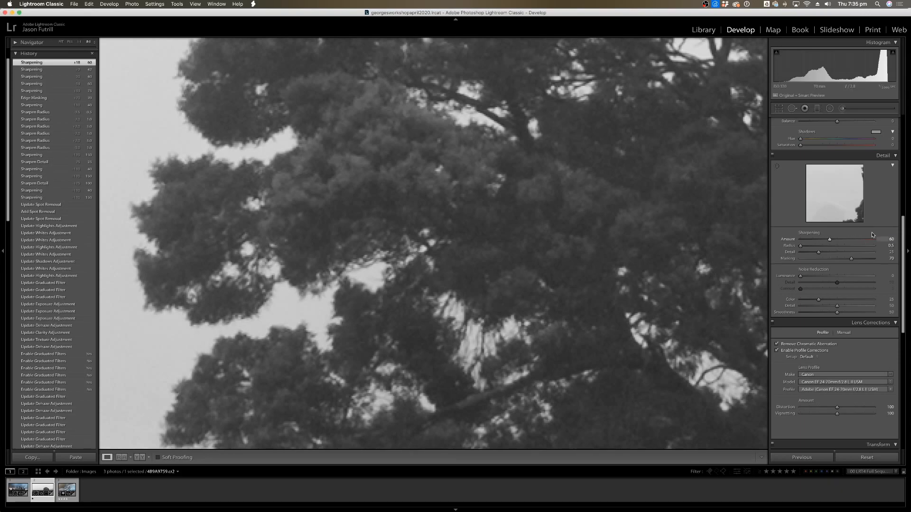
pyautogui.moveTo(276, 155); pyautogui.dragTo(325, 176)
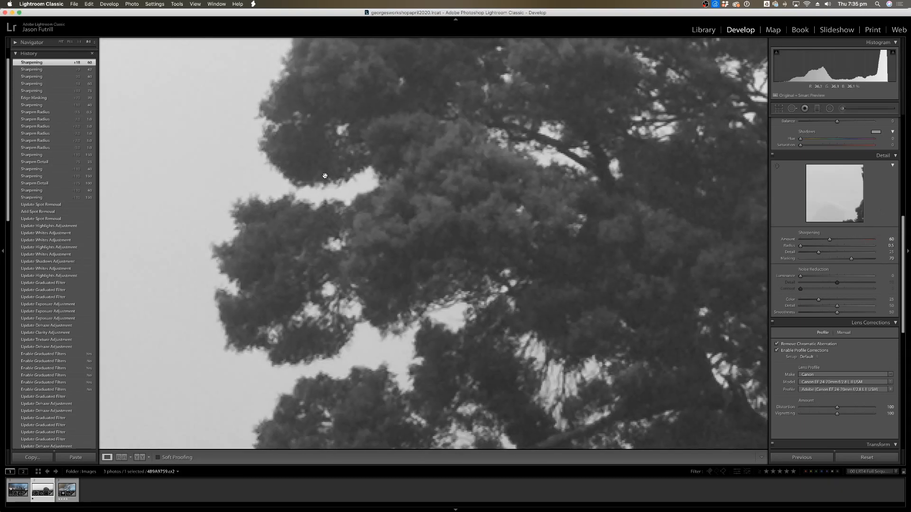
pyautogui.click(325, 176)
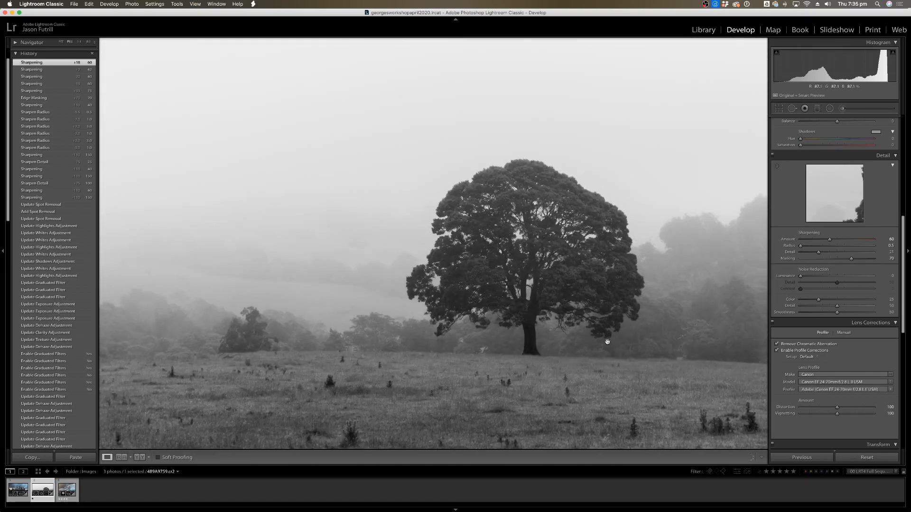
# Examine the sharpened foreground grass, small dark shrubs and fallen branches close up, and return to the whole photo.
pyautogui.press('super+minus')
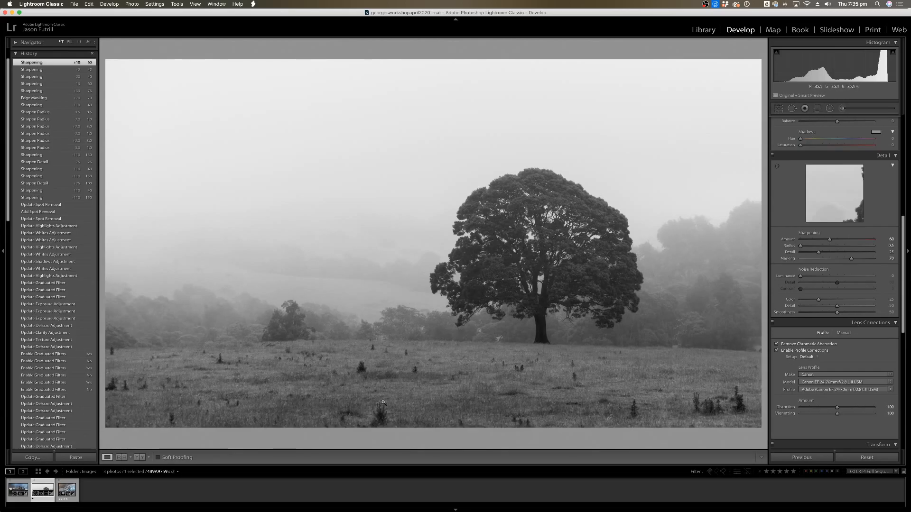
pyautogui.click(497, 330)
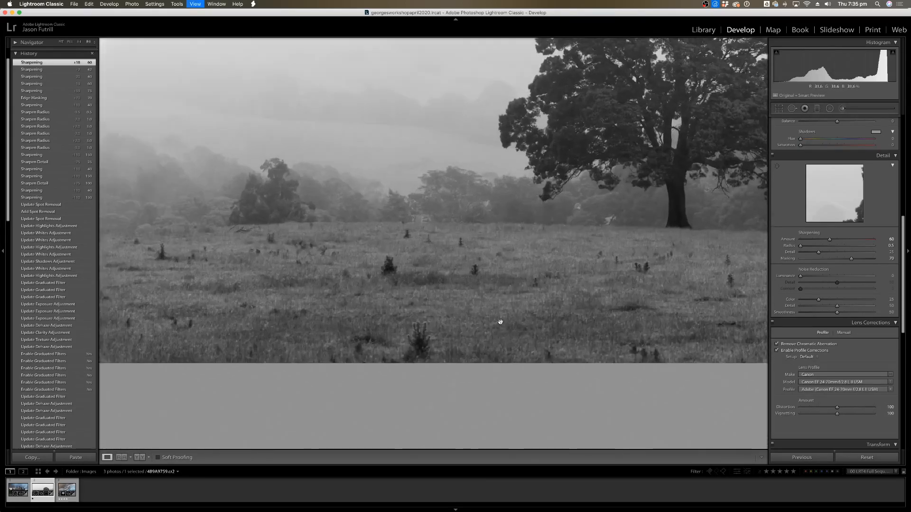
pyautogui.click(500, 322)
pyautogui.moveTo(305, 278); pyautogui.dragTo(607, 234)
pyautogui.moveTo(340, 296); pyautogui.dragTo(497, 239)
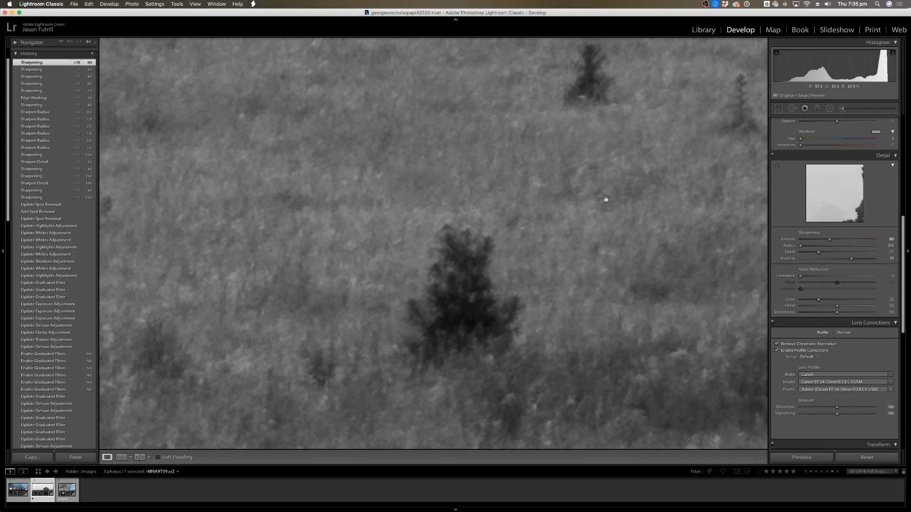
pyautogui.hscroll(-10, 603, 197)
pyautogui.scroll(10, 383, 215)
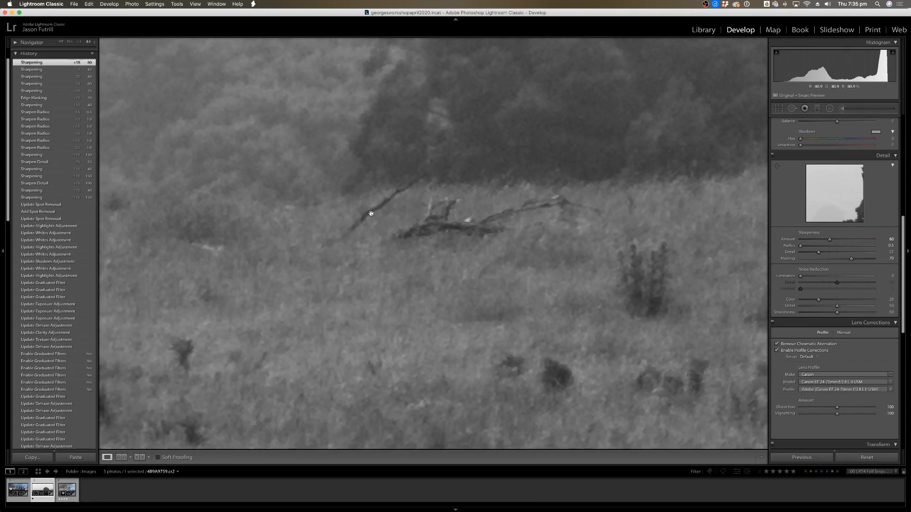
pyautogui.rightClick(418, 178)
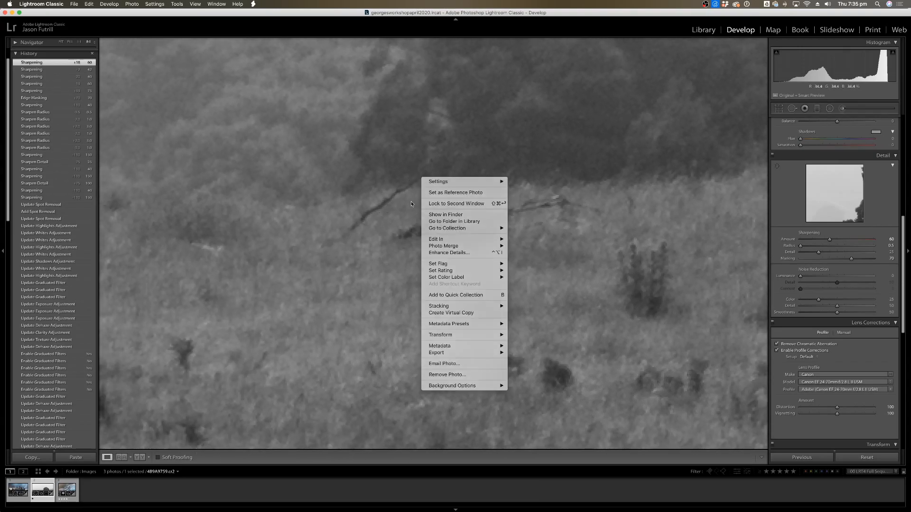
pyautogui.click(412, 204)
pyautogui.press('\\')
pyautogui.click(567, 224)
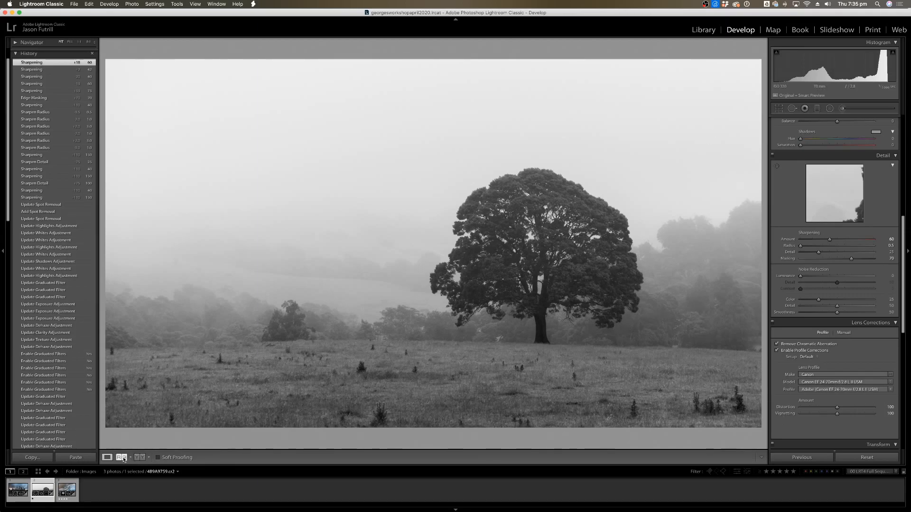
# Compare the original color photo side by side with the black-and-white edit and return to the single-image view.
pyautogui.press('y')
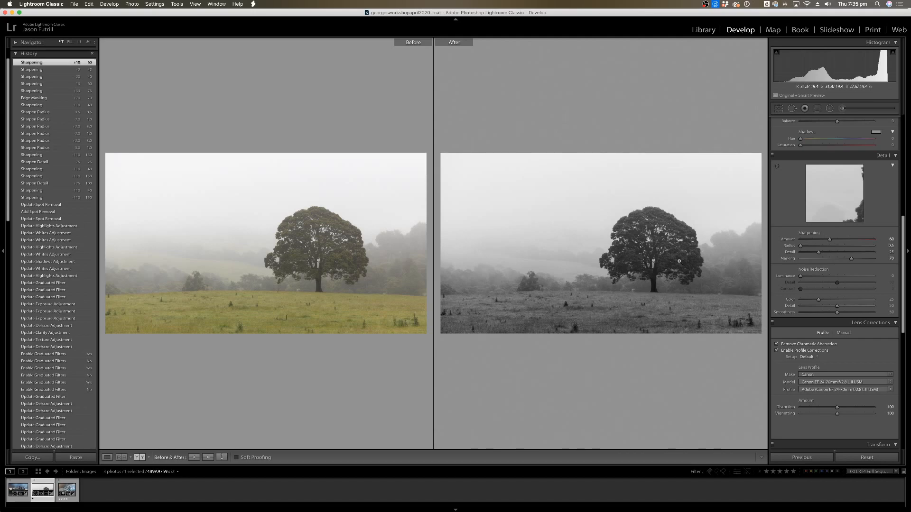
pyautogui.scroll(-5, 75, 337)
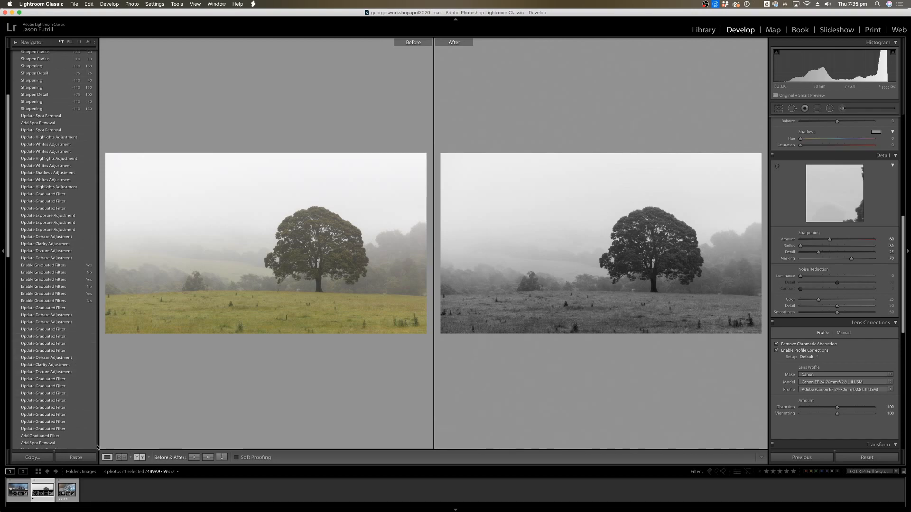
pyautogui.click(107, 457)
# Preview earlier history states of the edit, going back from Spot Removal through the Crop Rectangle to the uncropped Highlights state.
pyautogui.scroll(-2, 69, 418)
pyautogui.click(69, 418)
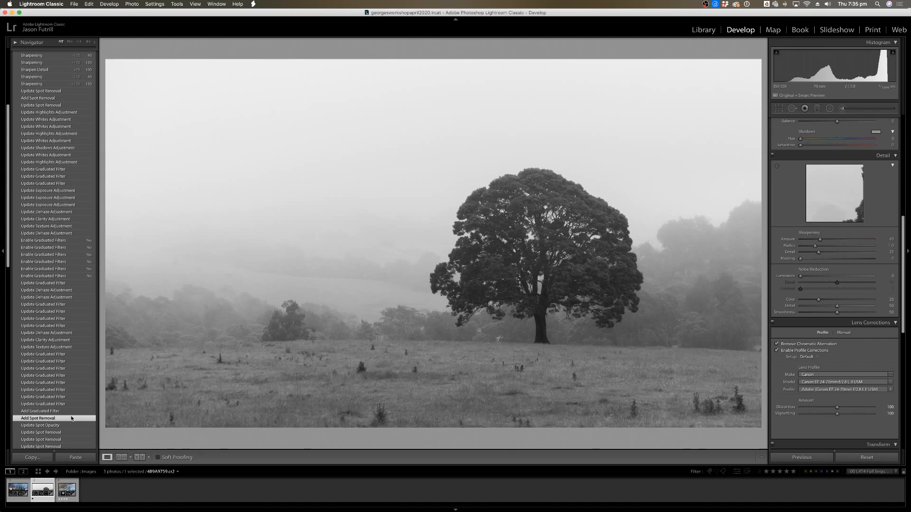
pyautogui.click(68, 425)
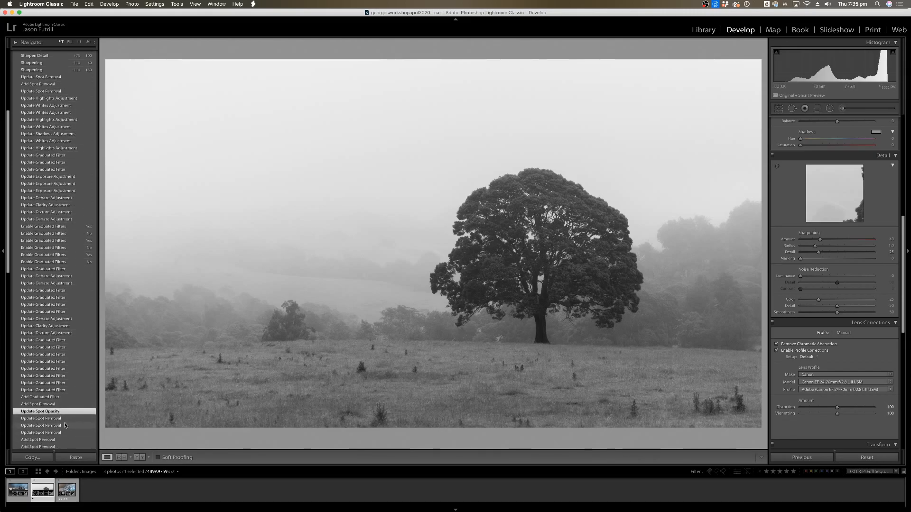
pyautogui.scroll(-3, 65, 425)
pyautogui.scroll(-1, 65, 424)
pyautogui.click(60, 408)
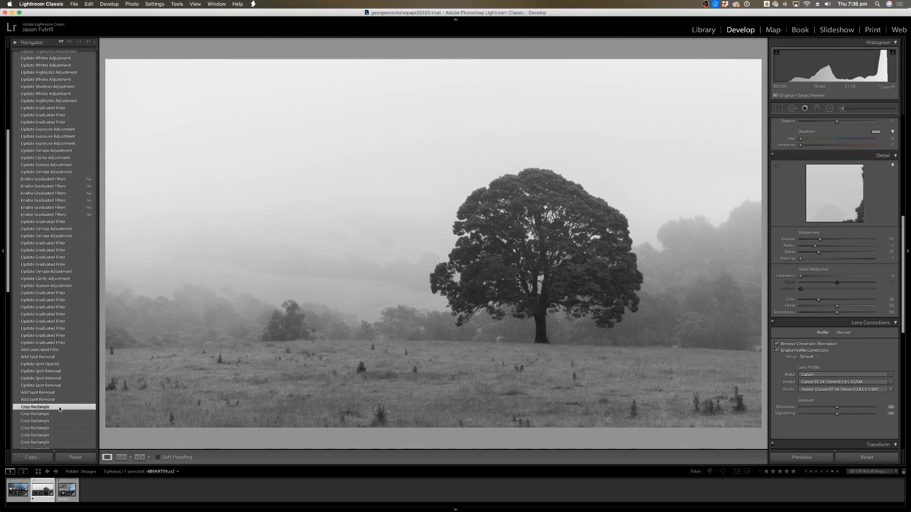
pyautogui.scroll(-4, 59, 409)
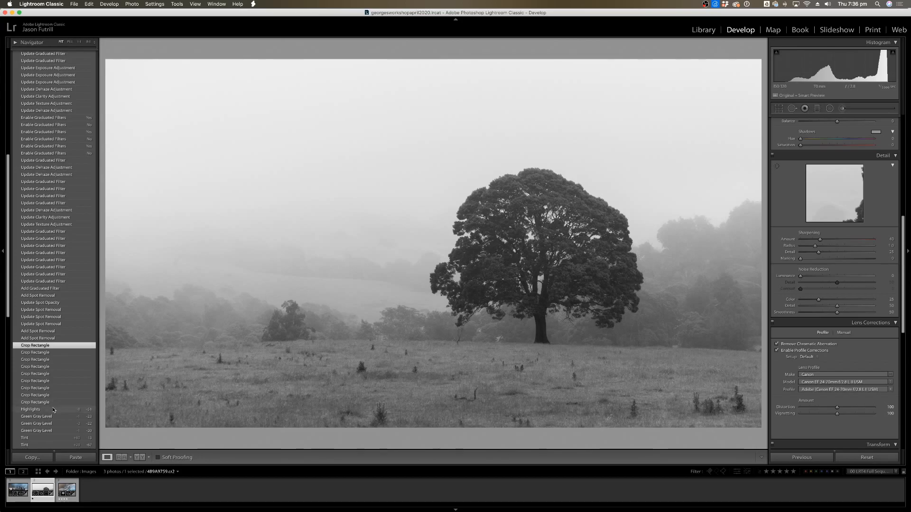
pyautogui.click(54, 408)
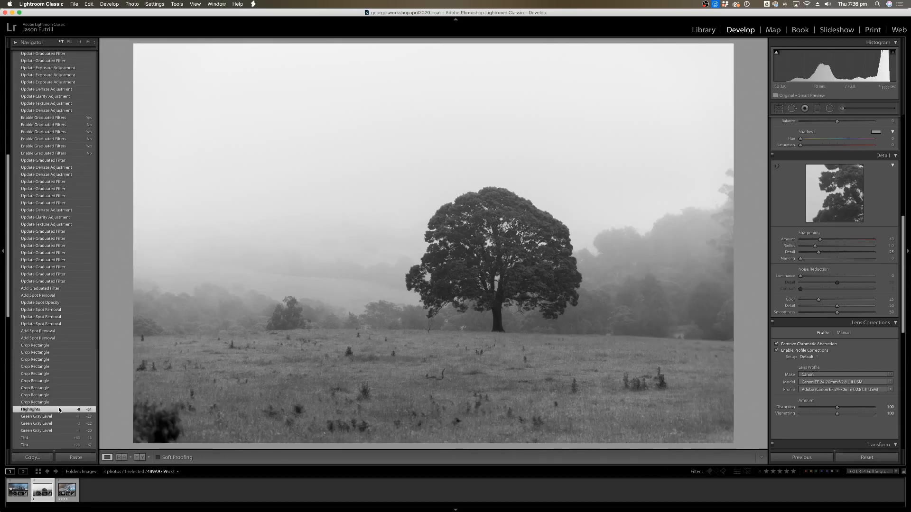
# Preview the newest Crop Rectangle state, the Add Spot Removal state and an Update Graduated Filter state in the history.
pyautogui.click(50, 347)
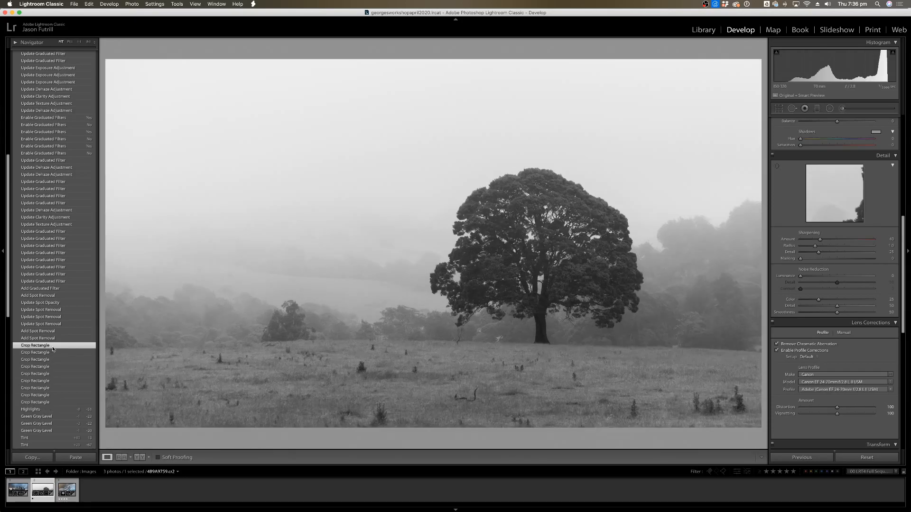
pyautogui.click(60, 296)
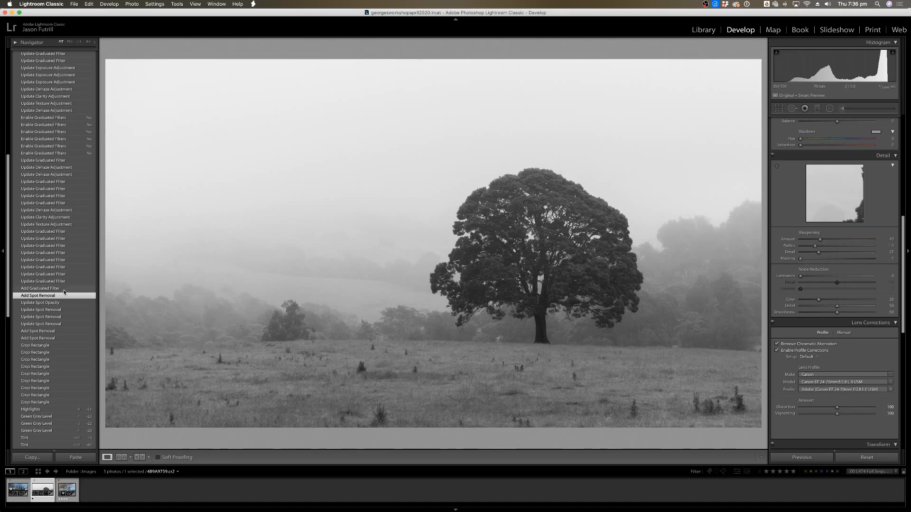
pyautogui.scroll(2, 66, 289)
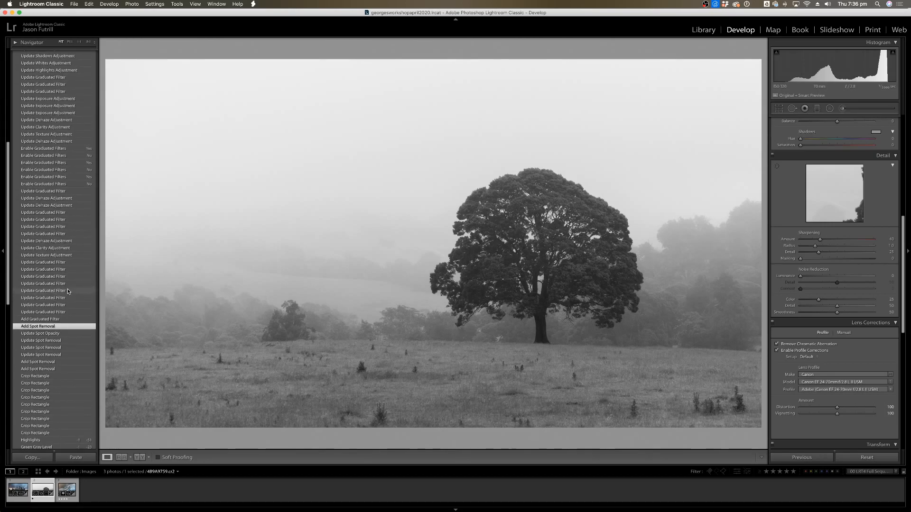
pyautogui.click(65, 264)
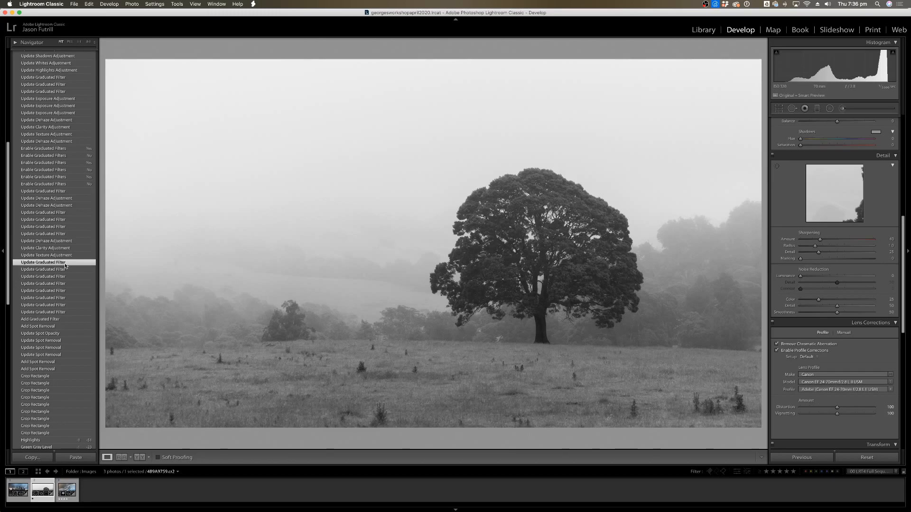
pyautogui.scroll(1, 65, 266)
pyautogui.scroll(10, 65, 265)
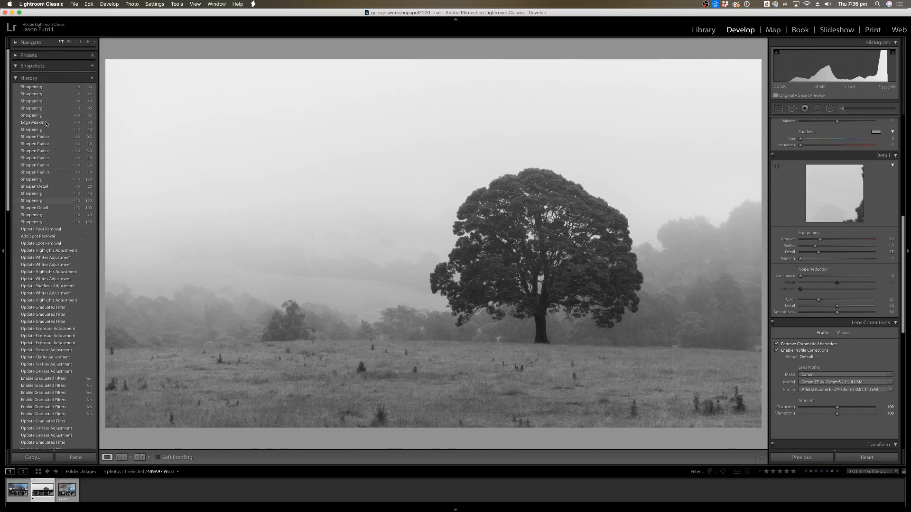
# Restore the newest Sharpening state from the history and check the tree close up before returning to the whole photo.
pyautogui.click(45, 86)
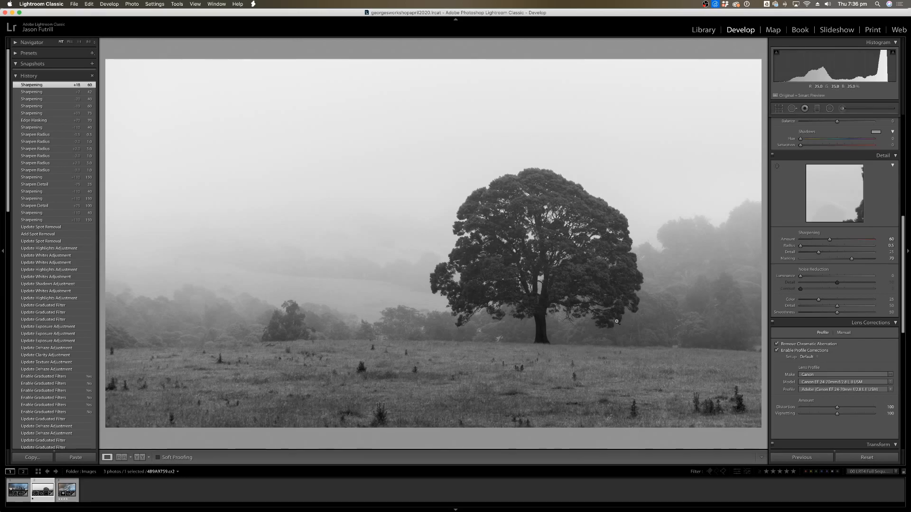
pyautogui.click(517, 214)
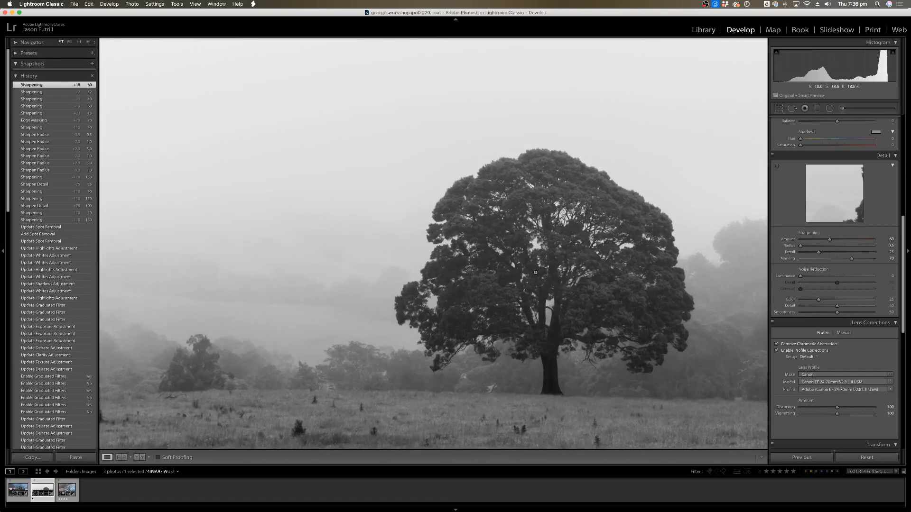
pyautogui.click(535, 272)
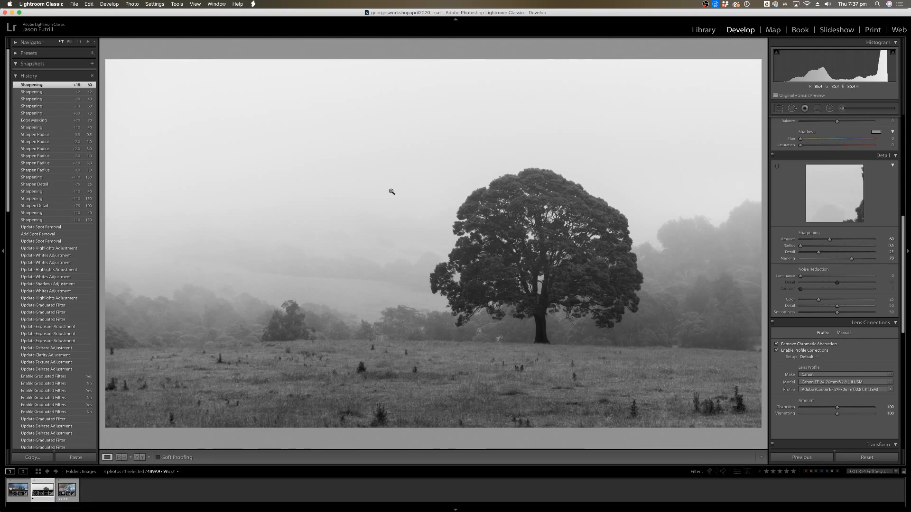
# Open the export settings for the finished tree photo and reposition the dialog.
pyautogui.rightClick(436, 196)
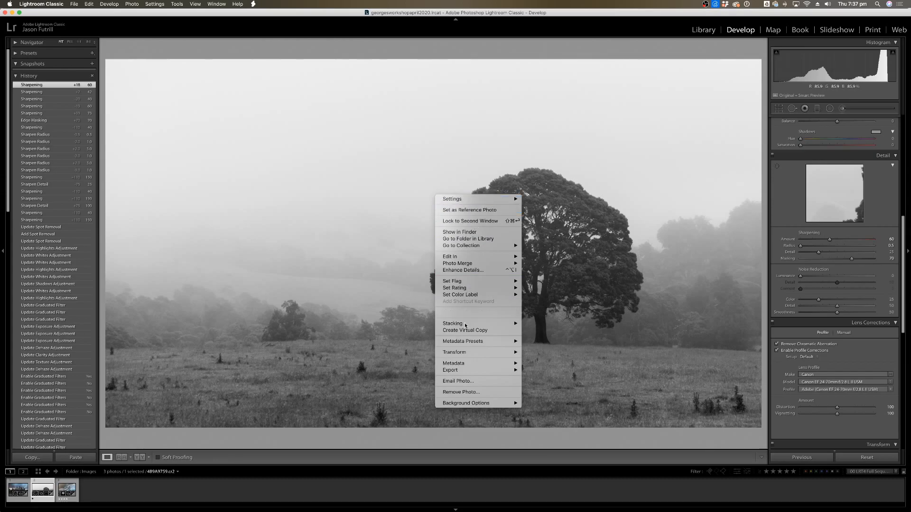
pyautogui.moveTo(471, 370)
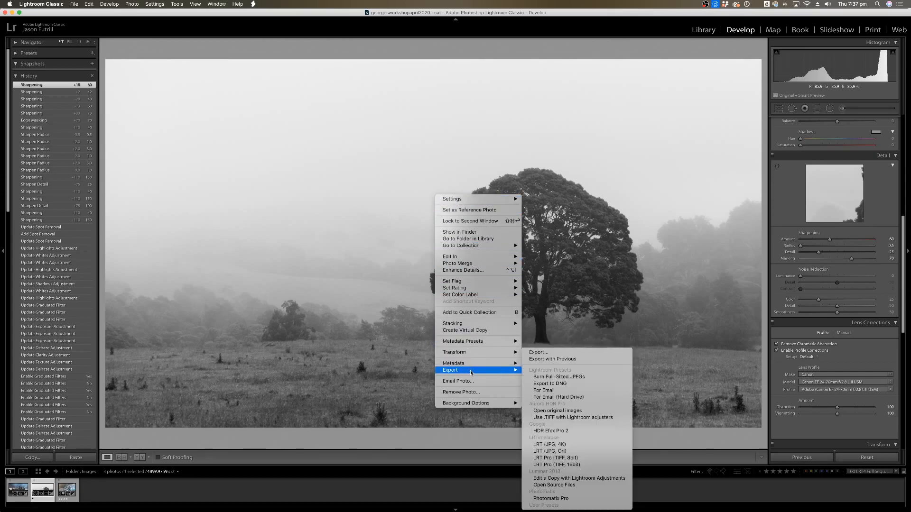
pyautogui.click(545, 355)
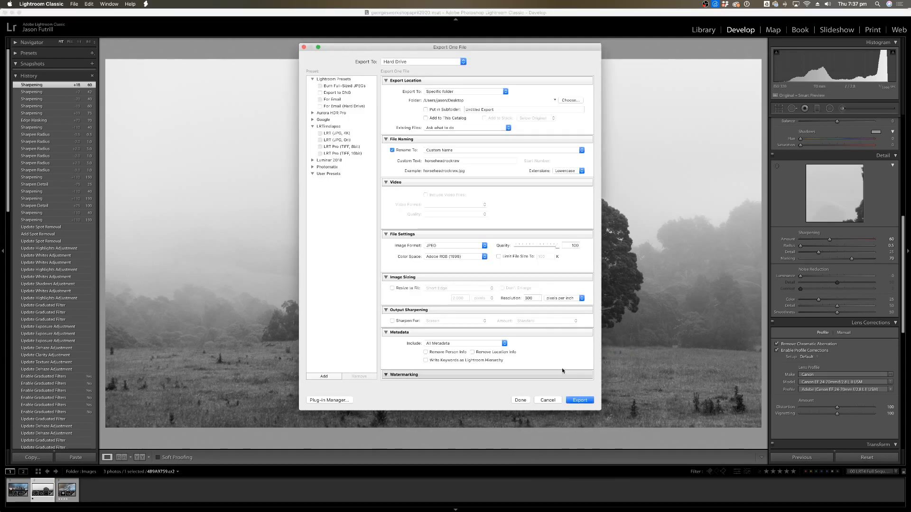
pyautogui.moveTo(491, 46); pyautogui.dragTo(479, 56)
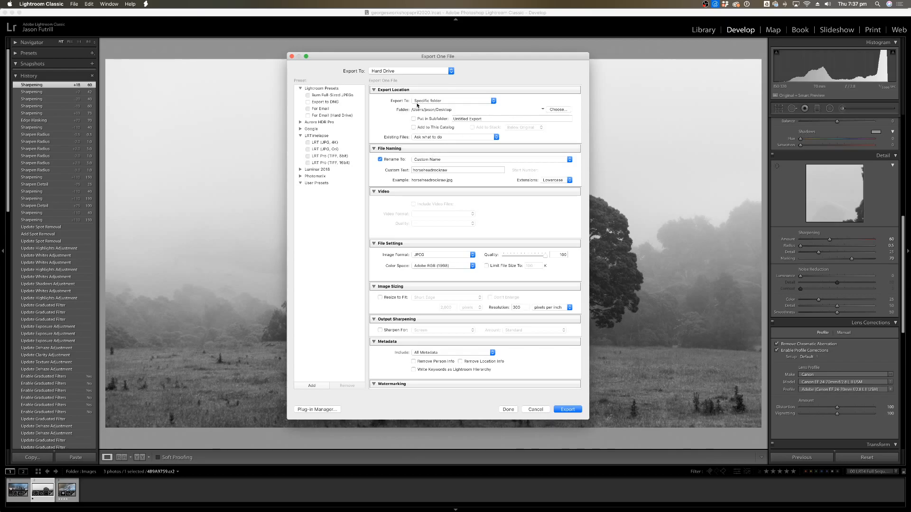
pyautogui.moveTo(438, 55); pyautogui.dragTo(422, 64)
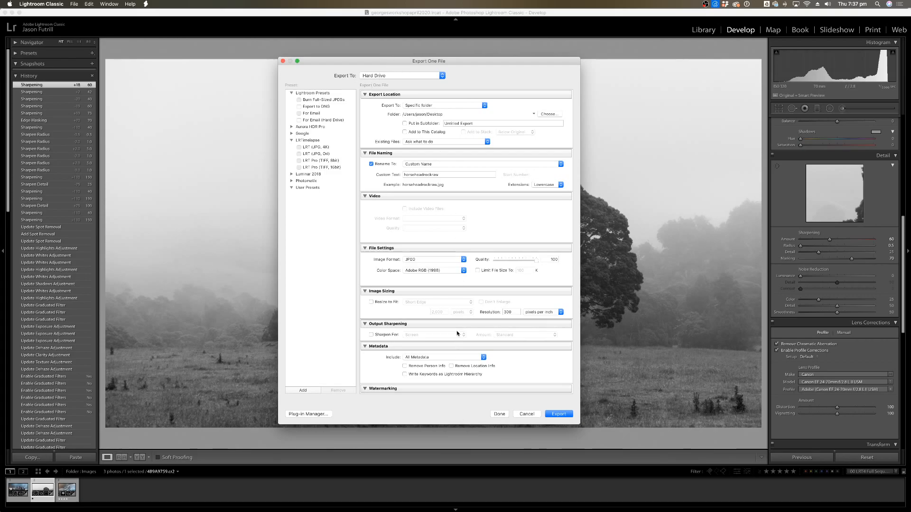
# Turn off export renaming and send the exported file to a Desktop subfolder named "Georges Exports".
pyautogui.click(372, 164)
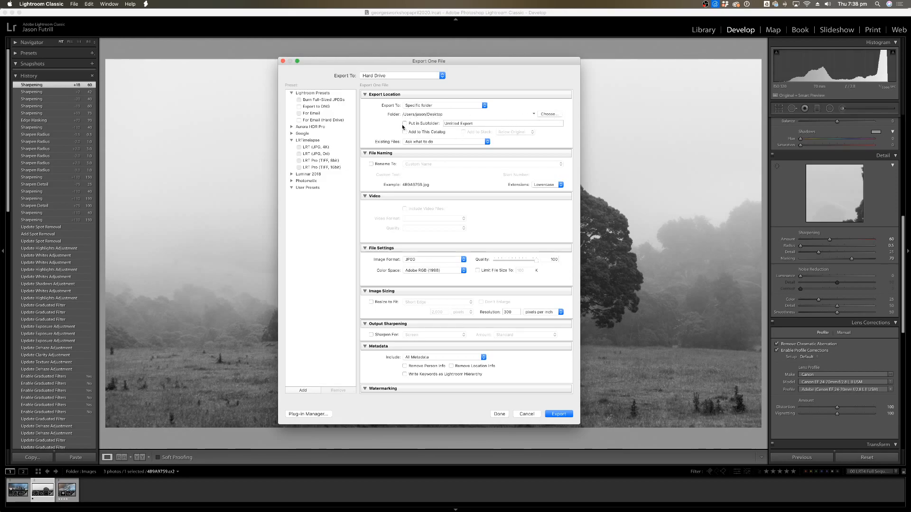
pyautogui.click(478, 123)
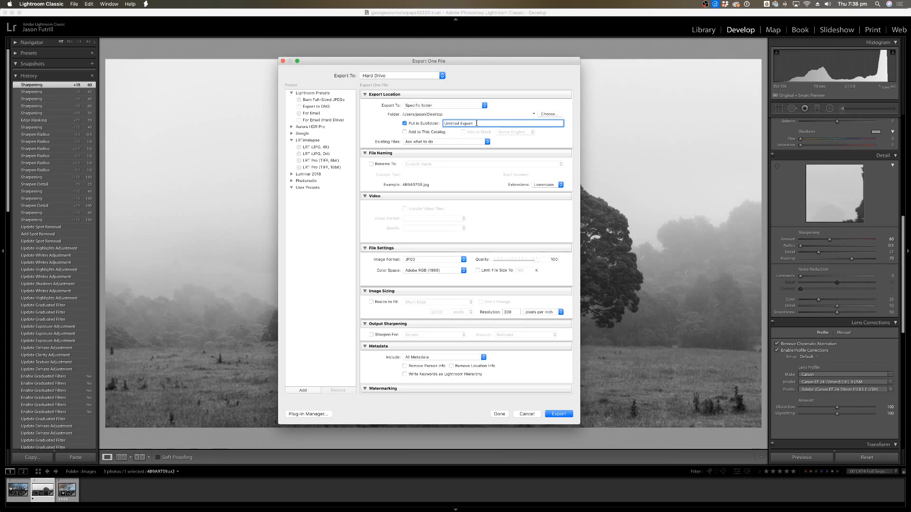
pyautogui.write('Georges Exports')
pyautogui.click(518, 141)
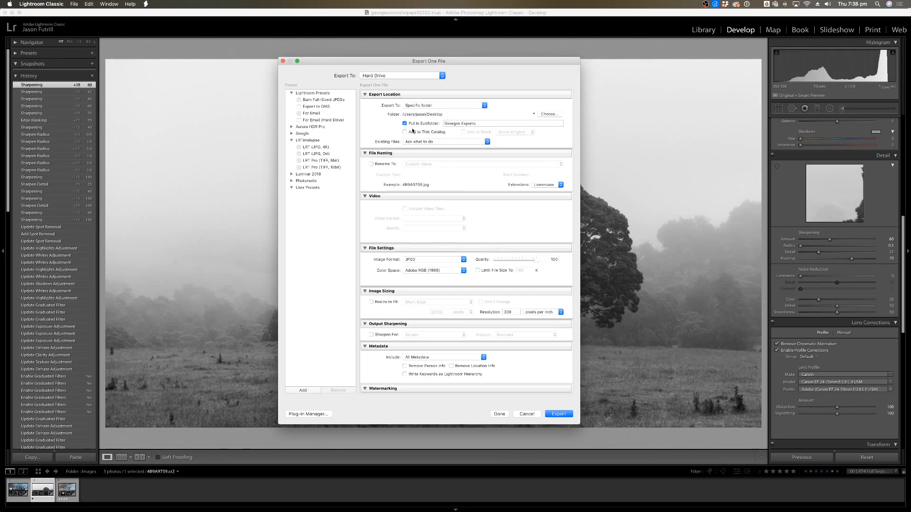
# Turn on renaming for the export and give the file the custom name "treeblackandwhite".
pyautogui.click(371, 164)
pyautogui.click(424, 164)
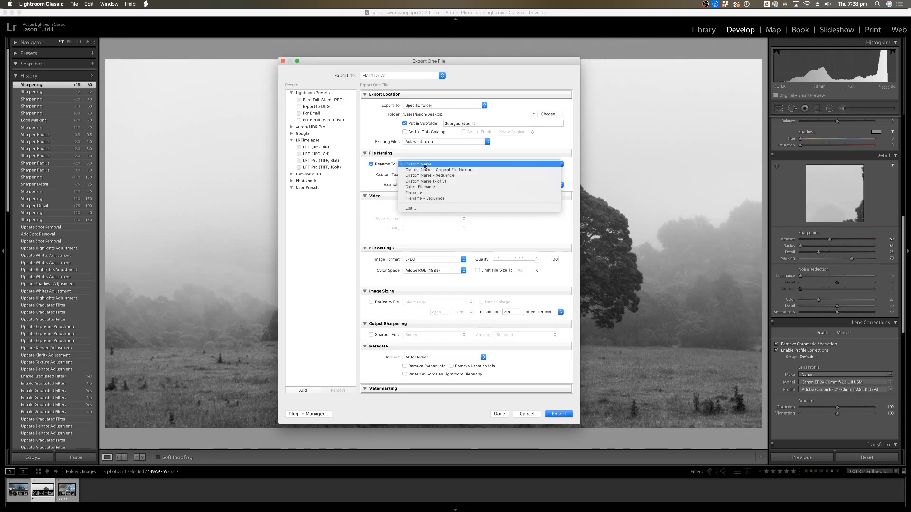
pyautogui.click(426, 165)
pyautogui.press('Tab')
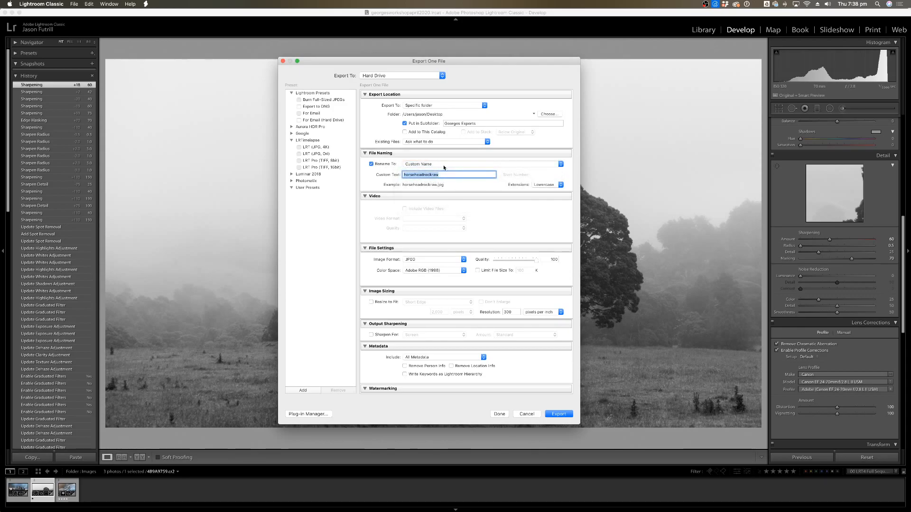
pyautogui.write('treeblackandwhite')
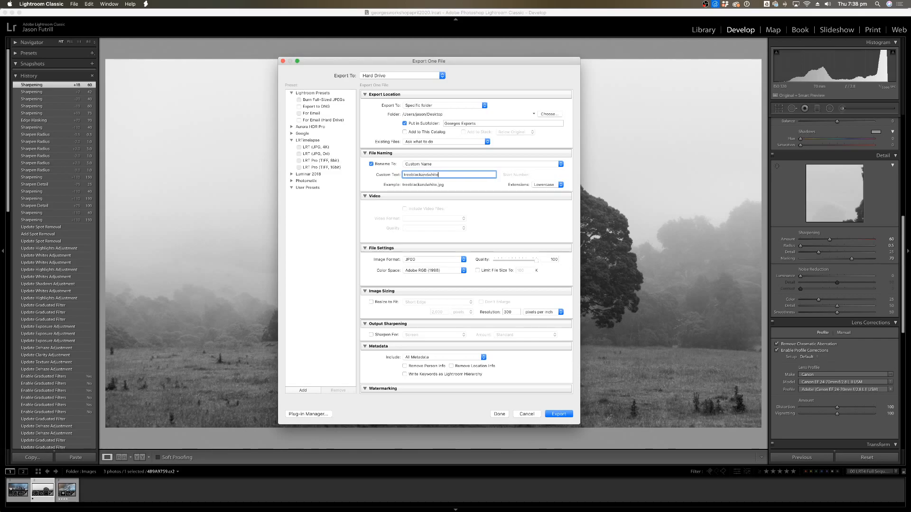
pyautogui.click(490, 187)
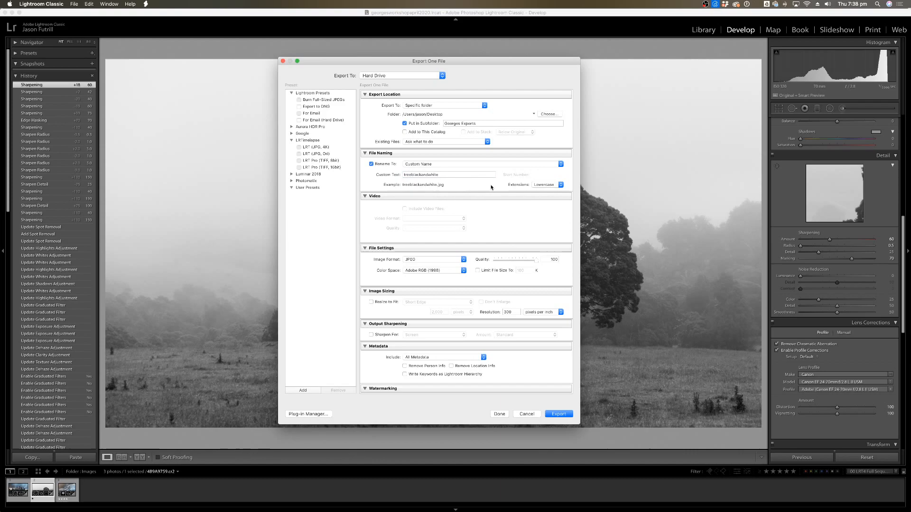
# Collapse the video settings and set the JPEG export to the sRGB color space at quality 100.
pyautogui.click(365, 195)
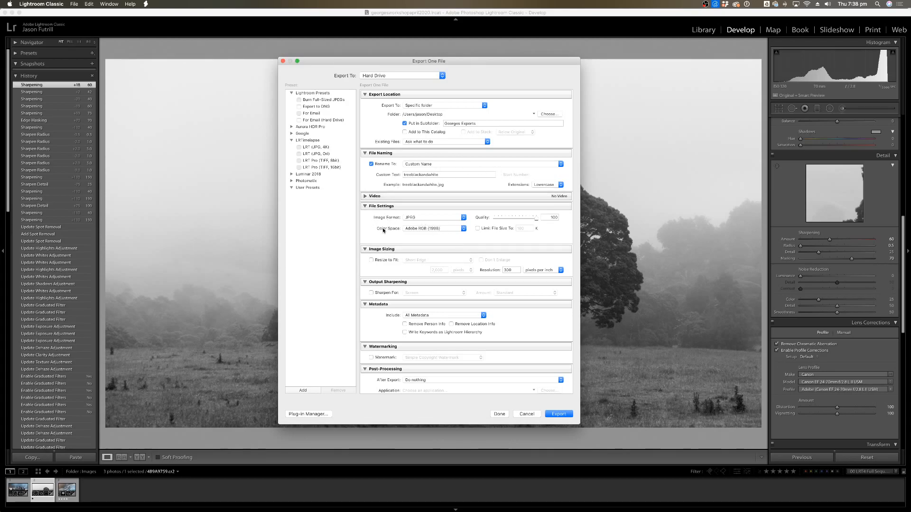
pyautogui.click(440, 230)
pyautogui.click(431, 223)
pyautogui.moveTo(533, 219); pyautogui.dragTo(541, 219)
pyautogui.moveTo(520, 221); pyautogui.dragTo(541, 222)
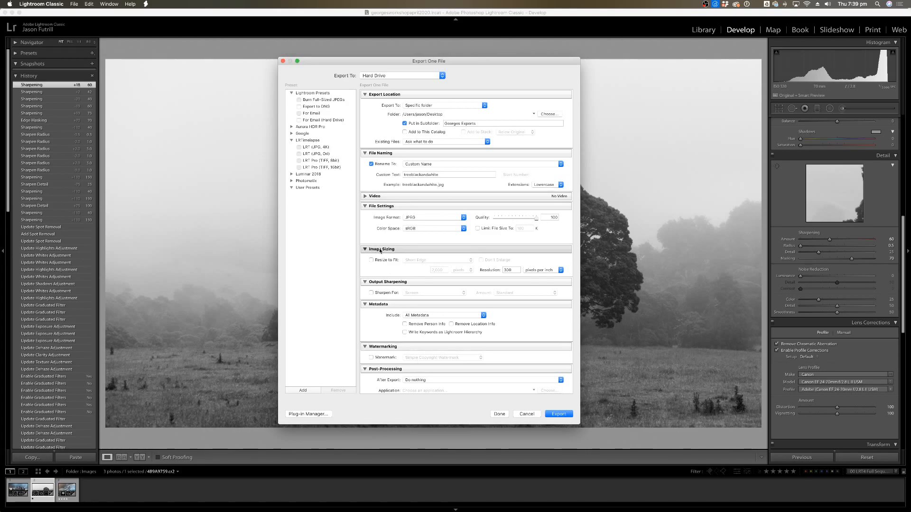
# Turn on resizing for the export, try the Width & Height and Dimensions modes, and choose Long Edge at 2,000 pixels.
pyautogui.click(371, 260)
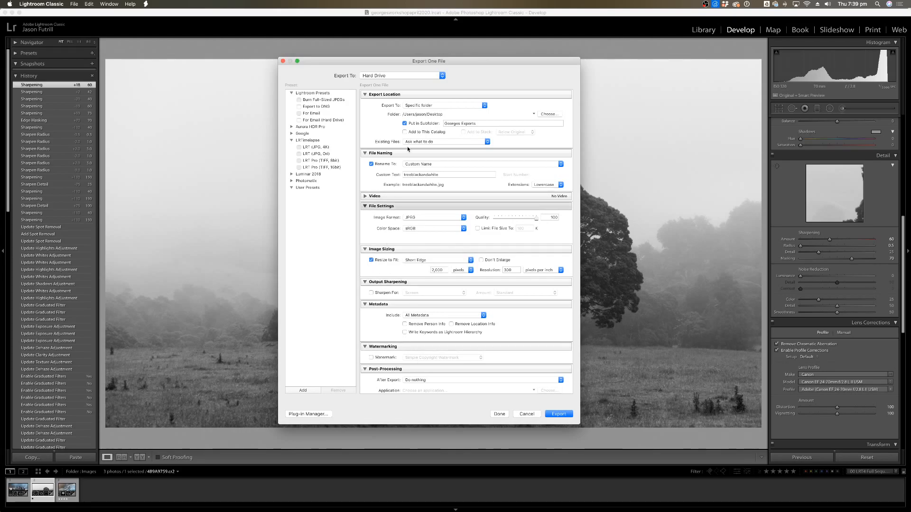
pyautogui.click(434, 259)
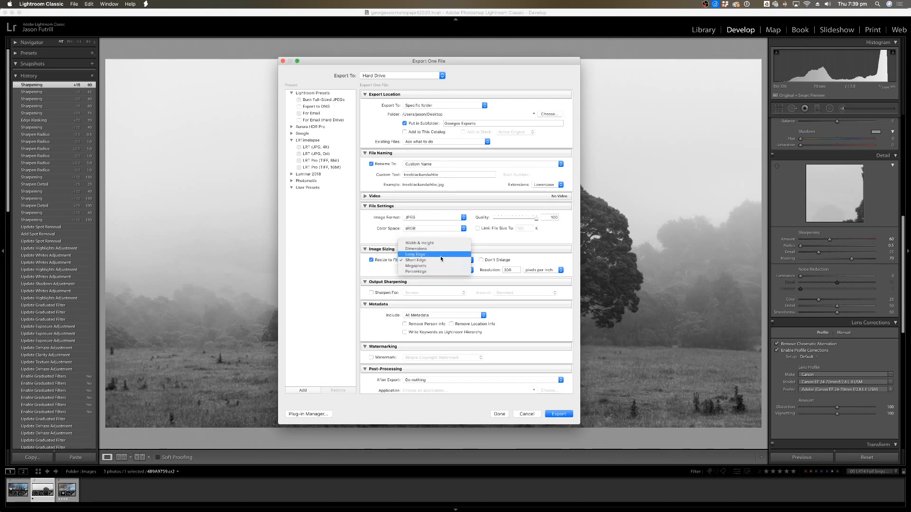
pyautogui.click(425, 242)
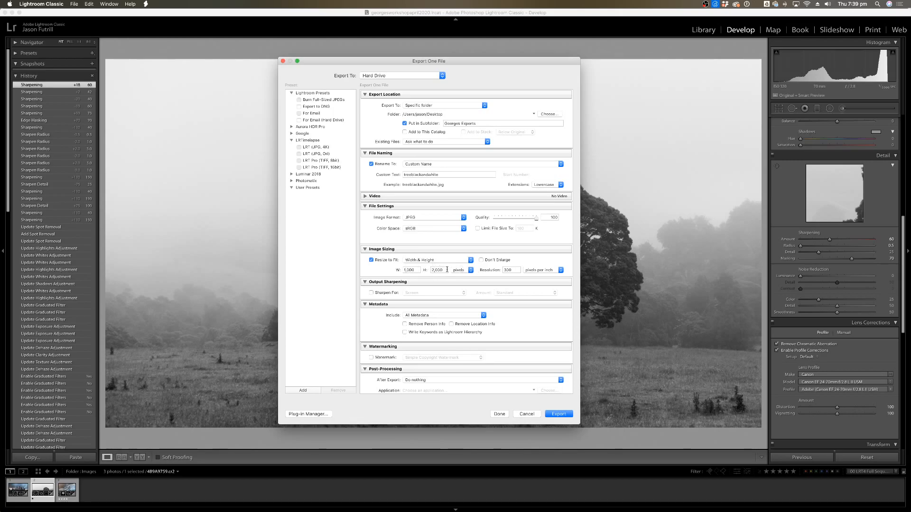
pyautogui.click(471, 261)
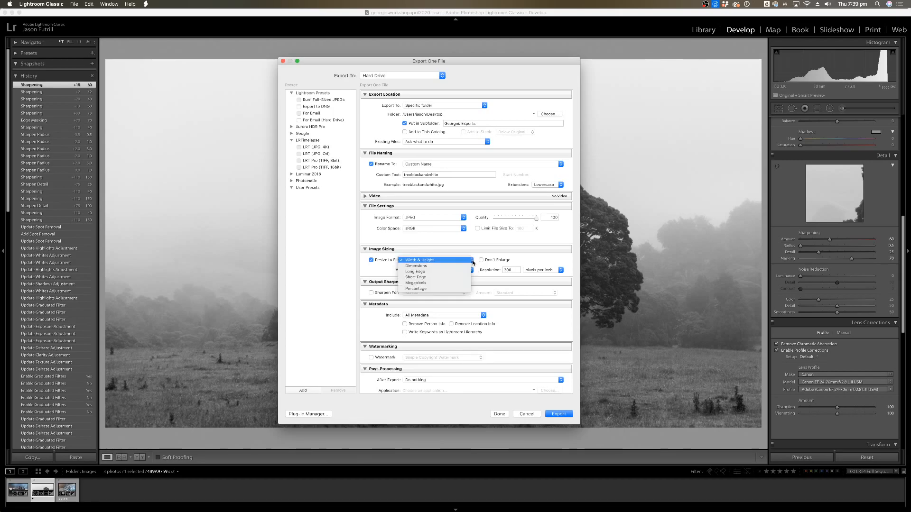
pyautogui.click(429, 266)
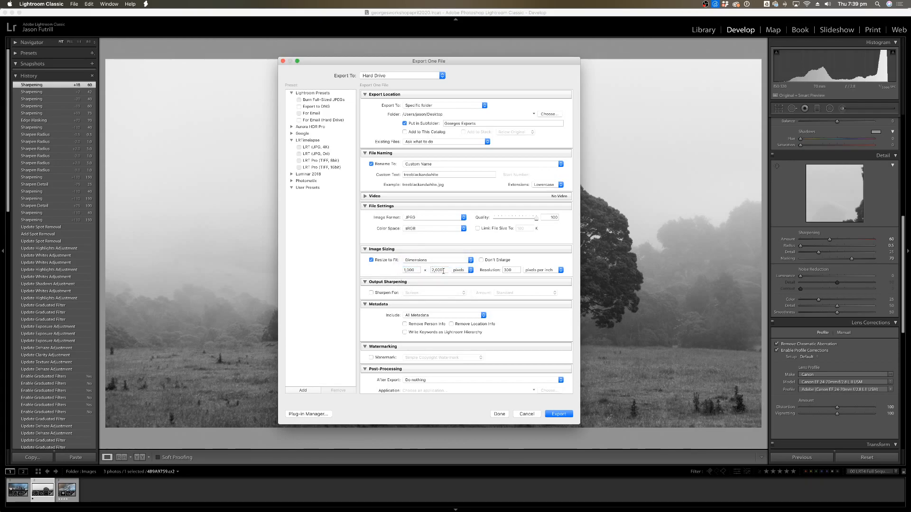
pyautogui.click(471, 260)
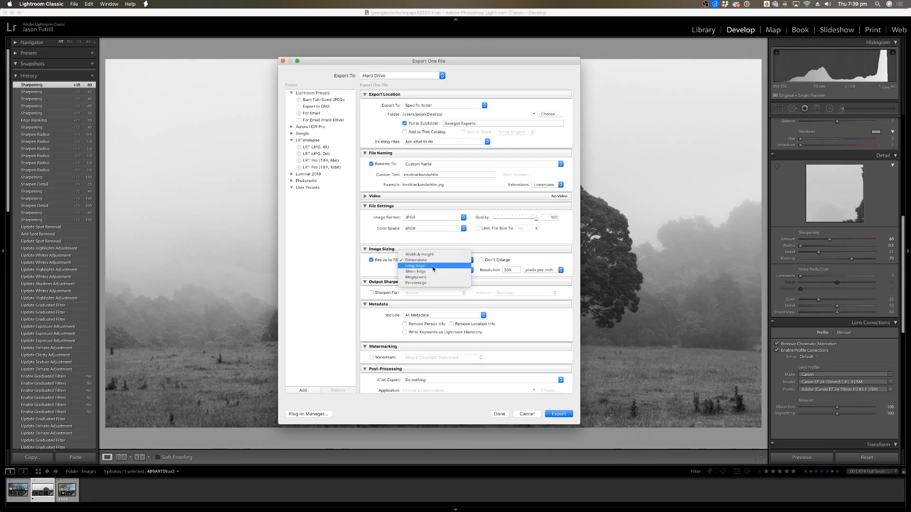
pyautogui.click(439, 267)
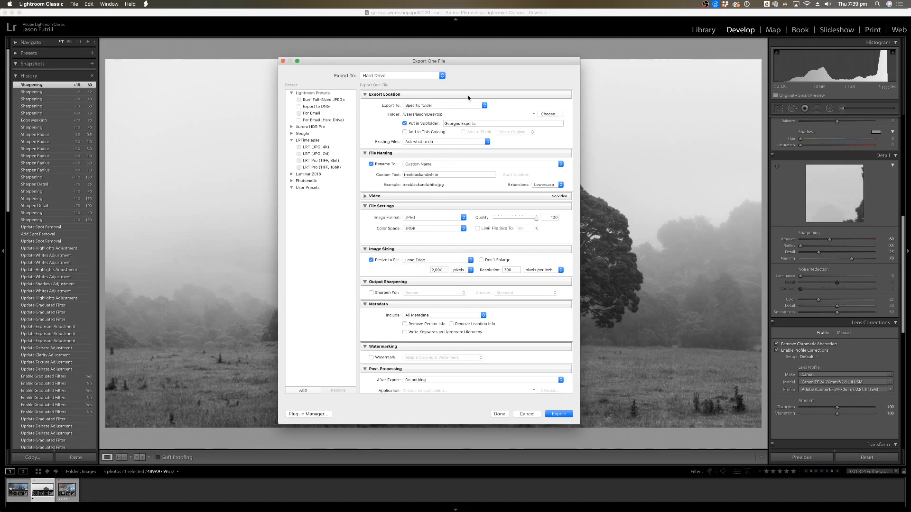
# Move the export dialog aside to view the photo, bring it back, and cancel the export.
pyautogui.moveTo(474, 63); pyautogui.dragTo(773, 70)
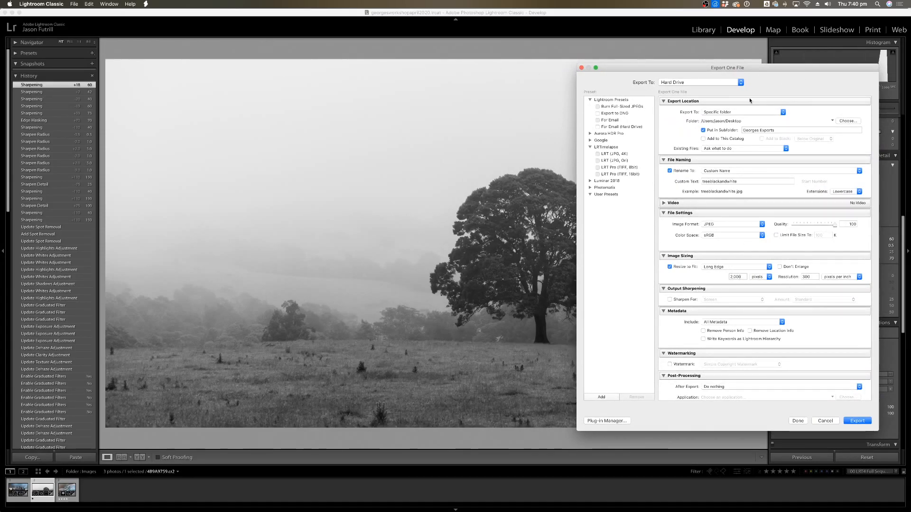
pyautogui.moveTo(761, 68); pyautogui.dragTo(485, 70)
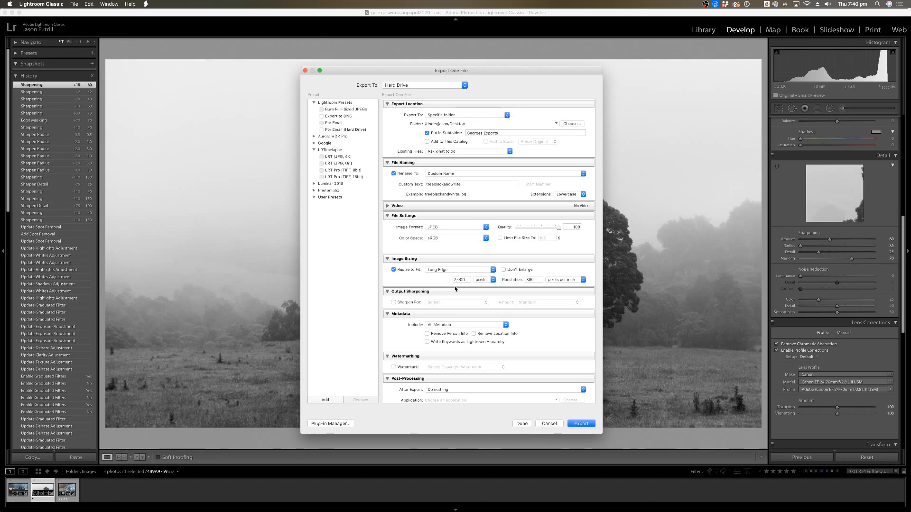
pyautogui.scroll(-1, 455, 288)
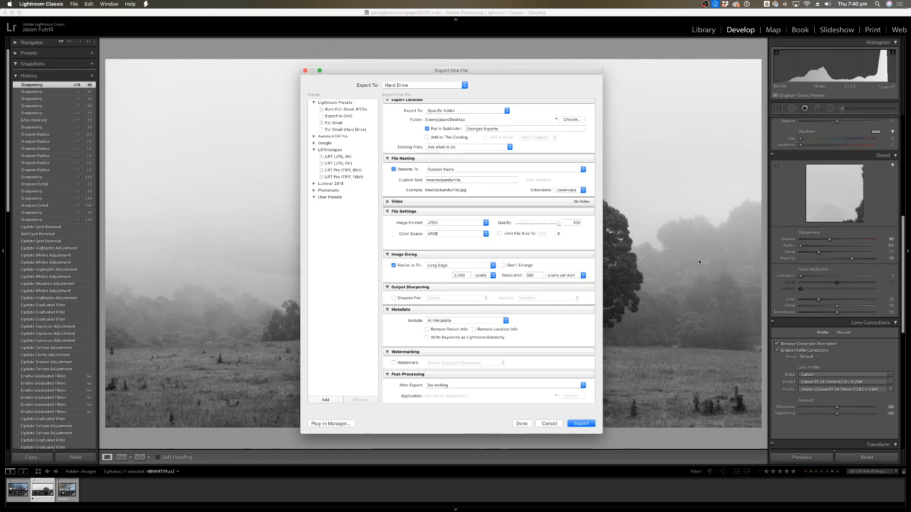
pyautogui.click(547, 423)
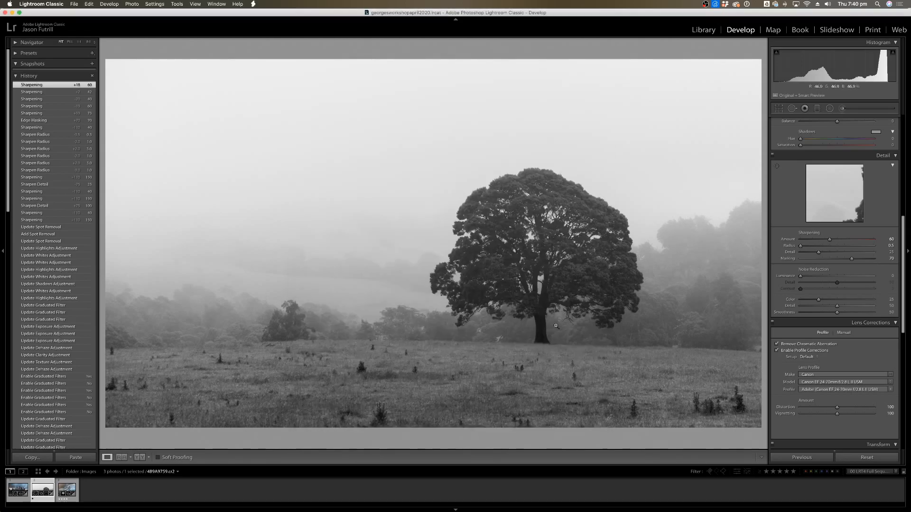
# Zoom in on the tree to inspect it and return to the full view of the photo.
pyautogui.click(503, 250)
pyautogui.click(504, 250)
pyautogui.press('super+equal')
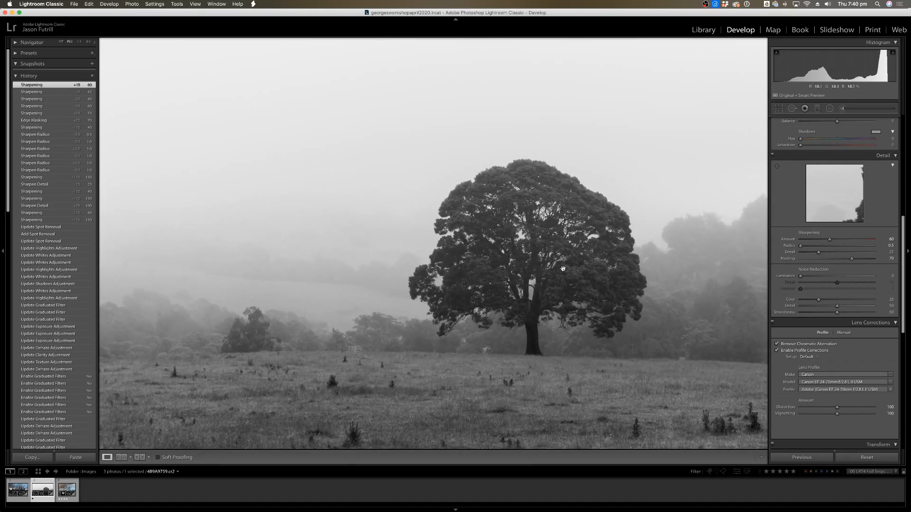
pyautogui.click(560, 327)
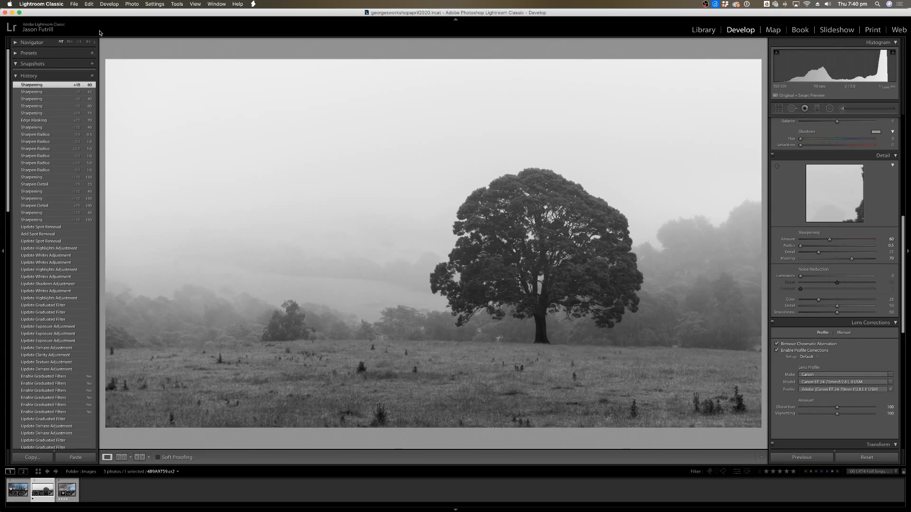
# Reopen the export settings for the tree photo and move the dialog slightly higher.
pyautogui.click(75, 5)
pyautogui.click(83, 102)
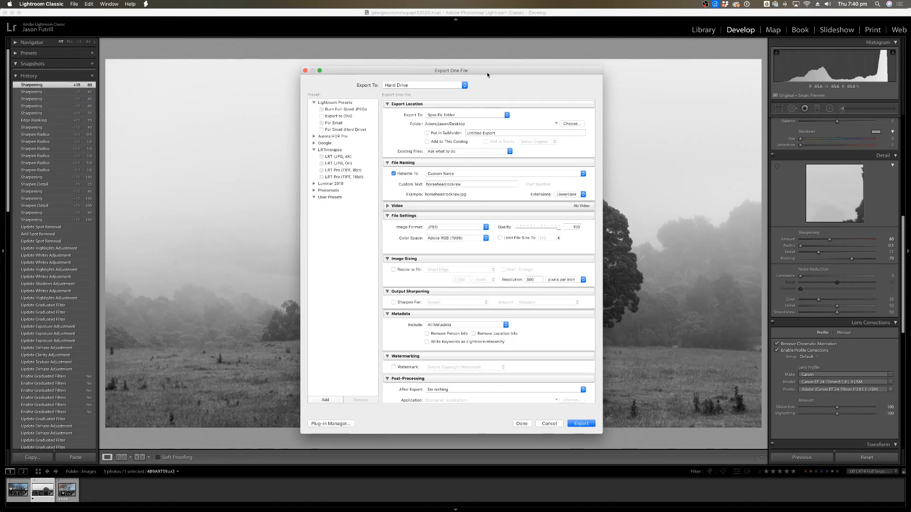
pyautogui.moveTo(487, 71); pyautogui.dragTo(488, 54)
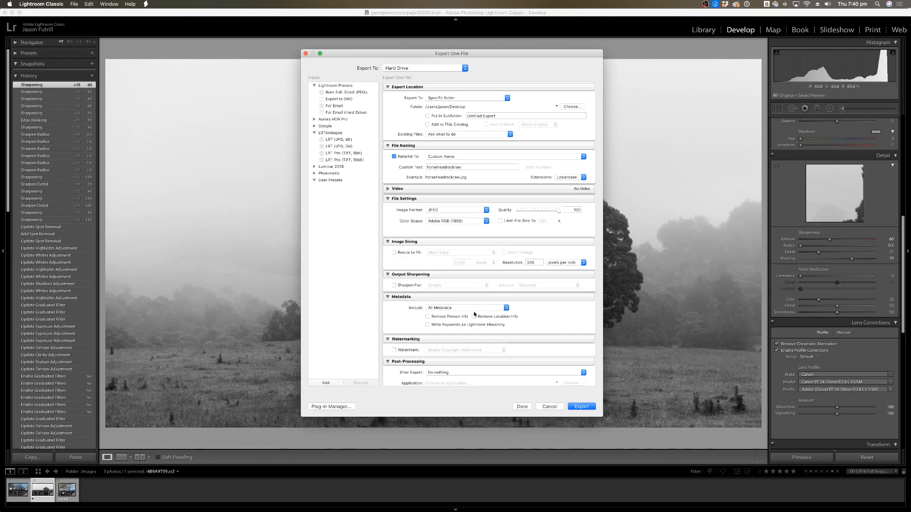
# Examine the export's metadata options and the actions available after exporting, leaving After Export at Do nothing.
pyautogui.click(499, 309)
pyautogui.click(505, 308)
pyautogui.scroll(-2, 525, 356)
pyautogui.scroll(1, 525, 356)
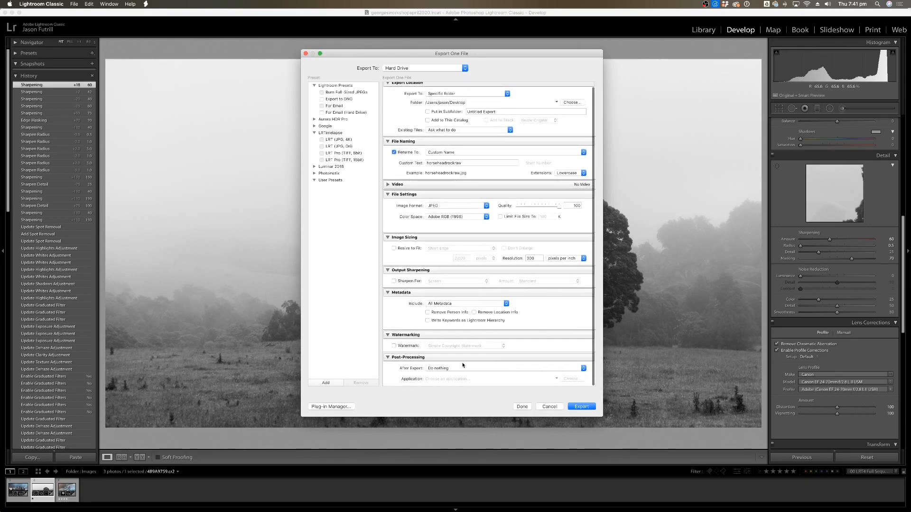
pyautogui.click(416, 366)
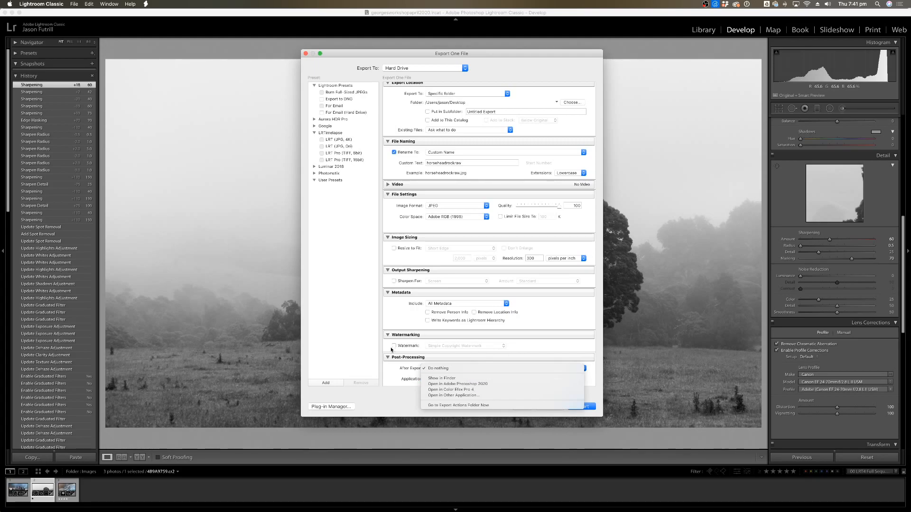
pyautogui.click(532, 349)
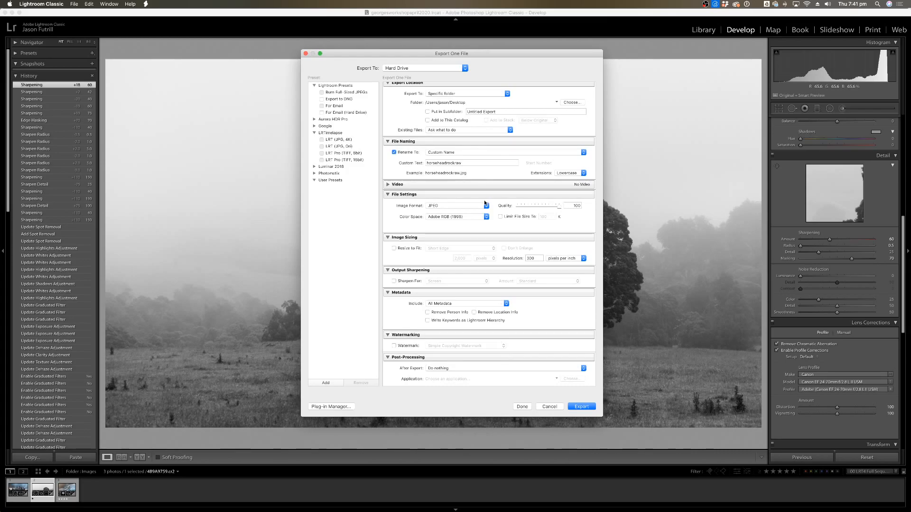
# Send the exported file to a Desktop subfolder named "Georges Workshop".
pyautogui.scroll(1, 449, 164)
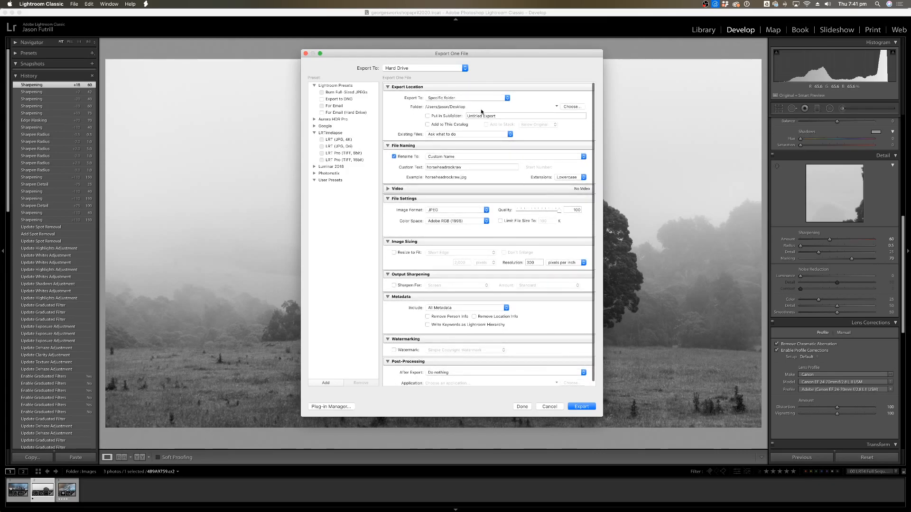
pyautogui.click(446, 119)
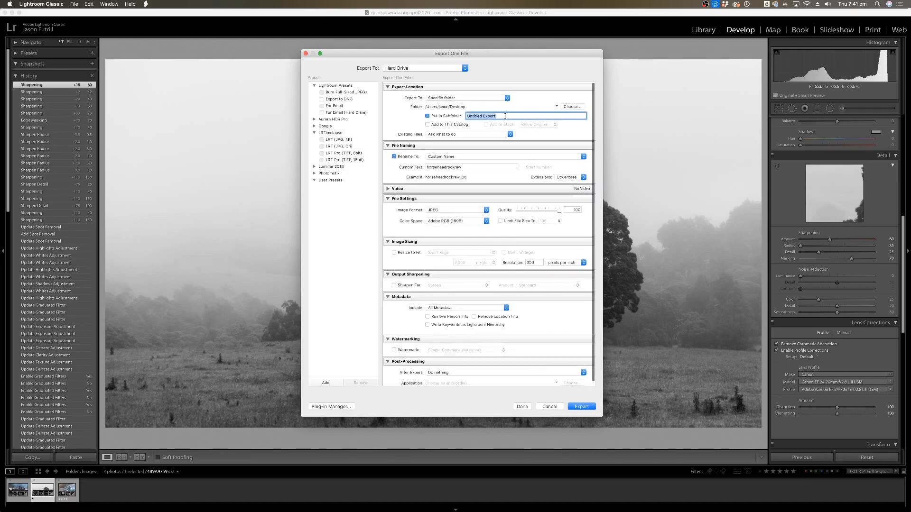
pyautogui.write('Georges Wor')
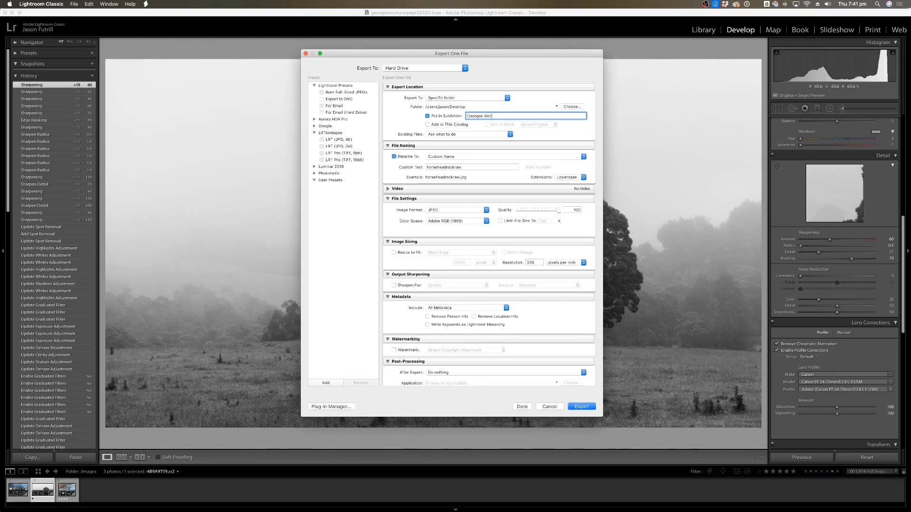
pyautogui.write('kshops')
pyautogui.press('BackSpace')
# Give the exported file the custom name "treeblackandwhite" and set its color space to sRGB.
pyautogui.doubleClick(443, 167)
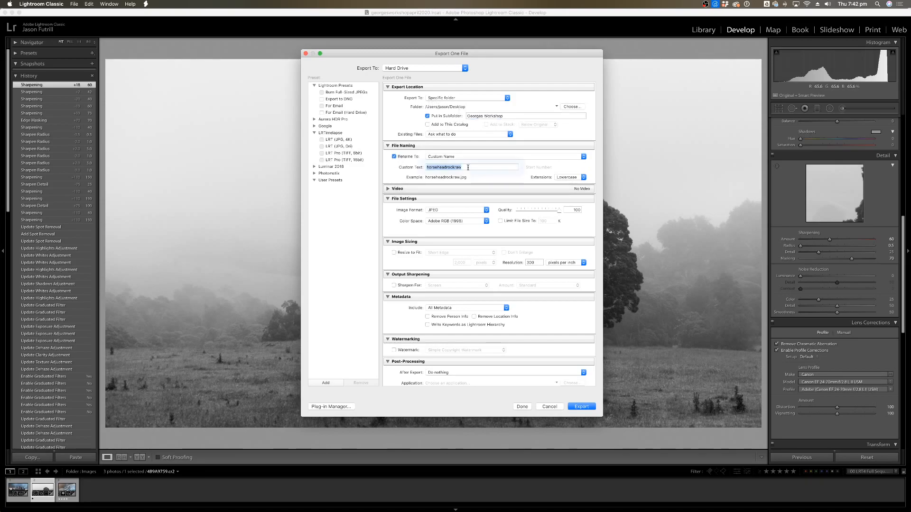
pyautogui.write('treebla')
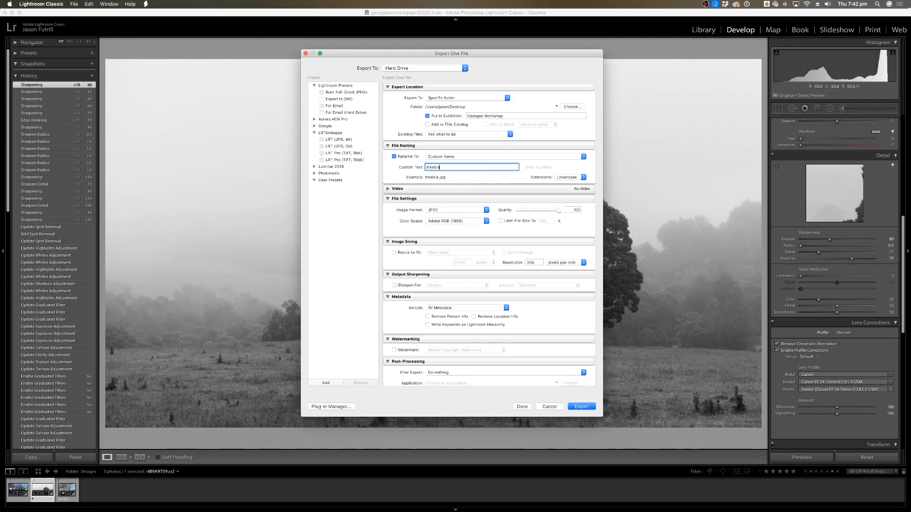
pyautogui.write('ckandwhite')
pyautogui.click(459, 221)
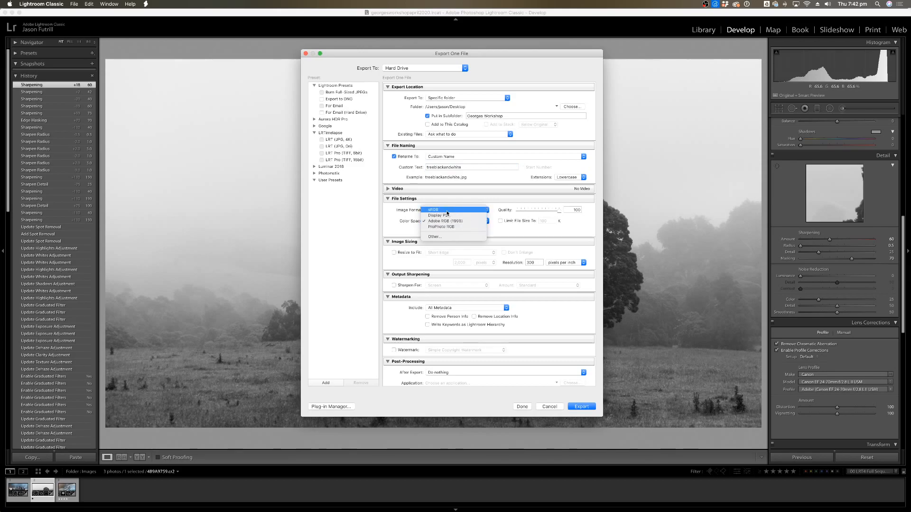
pyautogui.click(447, 211)
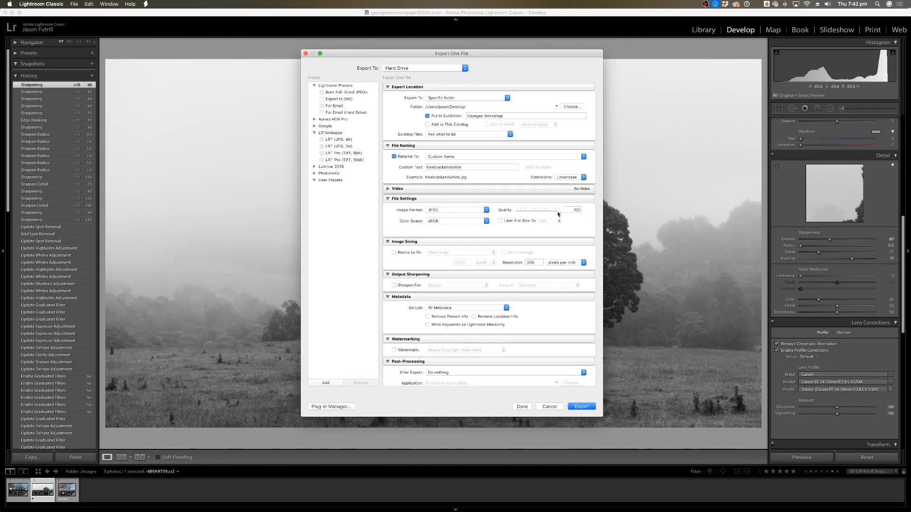
# Resize the export to a long edge of 2,000 pixels and export the photo.
pyautogui.click(394, 253)
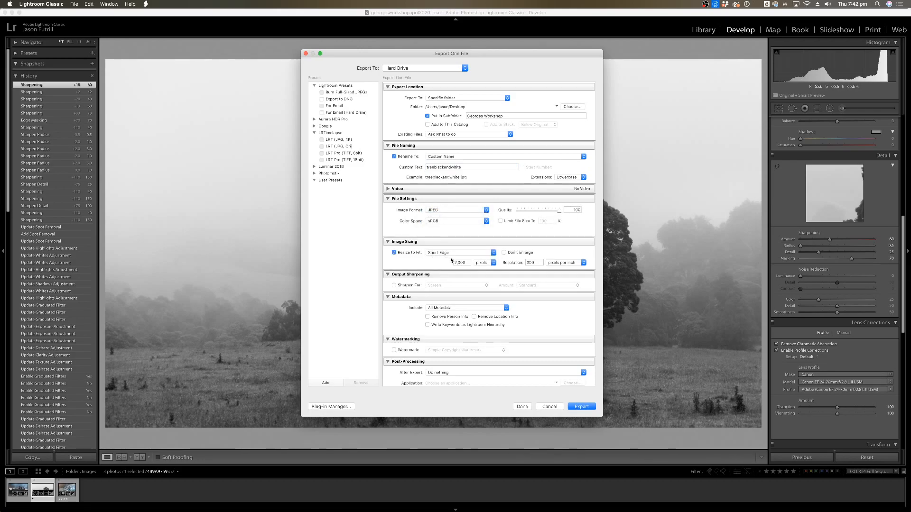
pyautogui.click(452, 253)
pyautogui.click(450, 247)
pyautogui.click(579, 407)
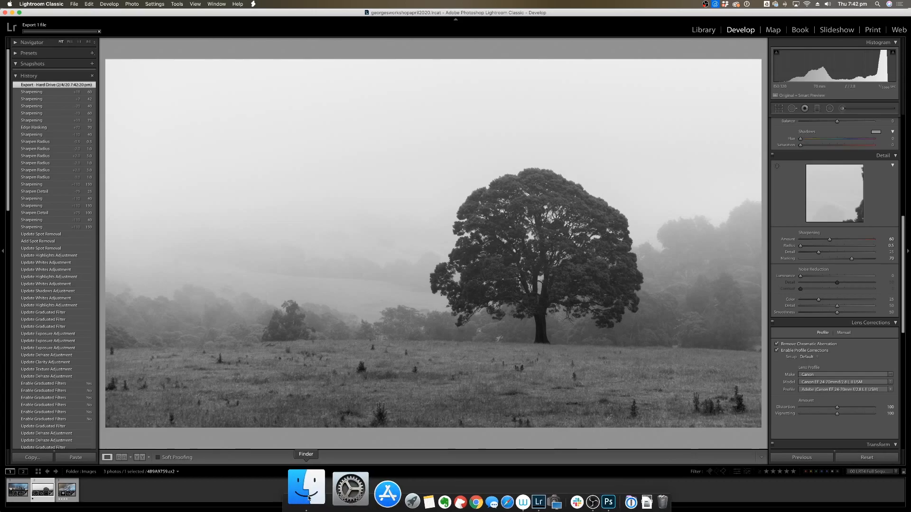
# Switch to Finder and open treeblackandwhite.jpg from the Georges Workshop folder on the Desktop.
pyautogui.click(320, 491)
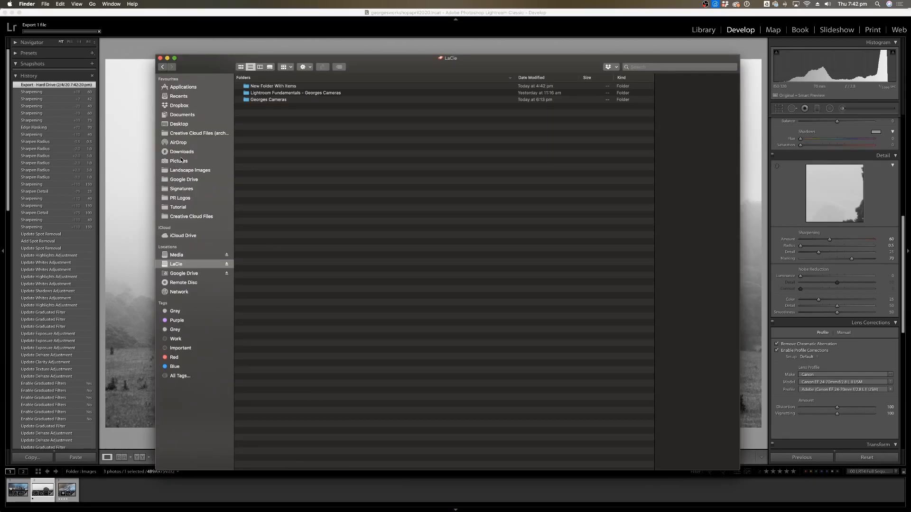
pyautogui.click(181, 124)
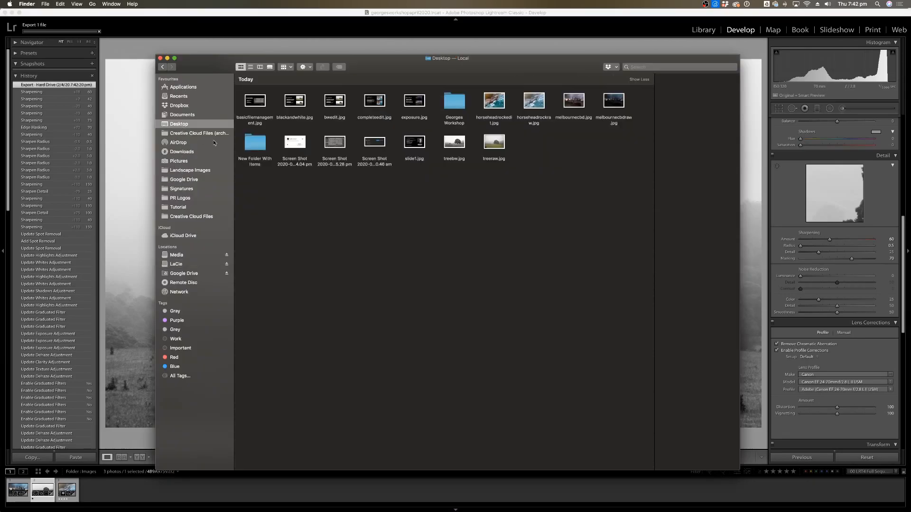
pyautogui.doubleClick(453, 108)
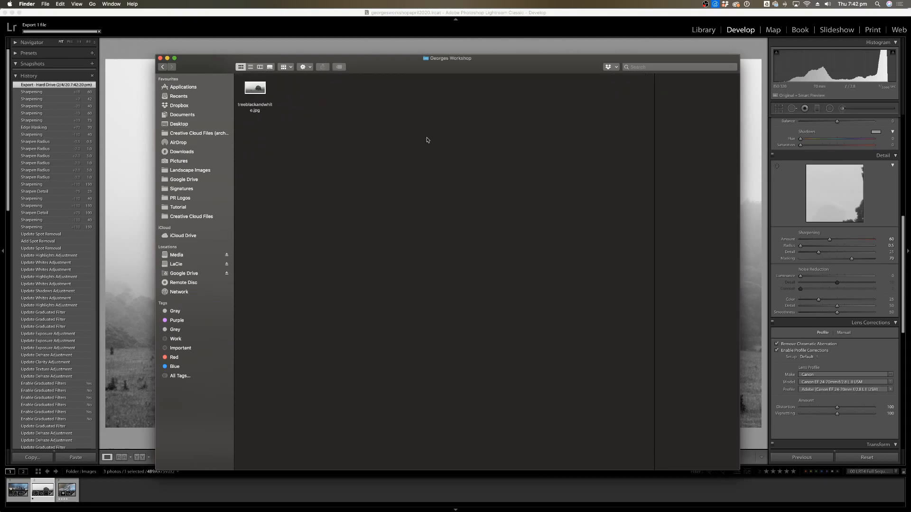
pyautogui.doubleClick(254, 88)
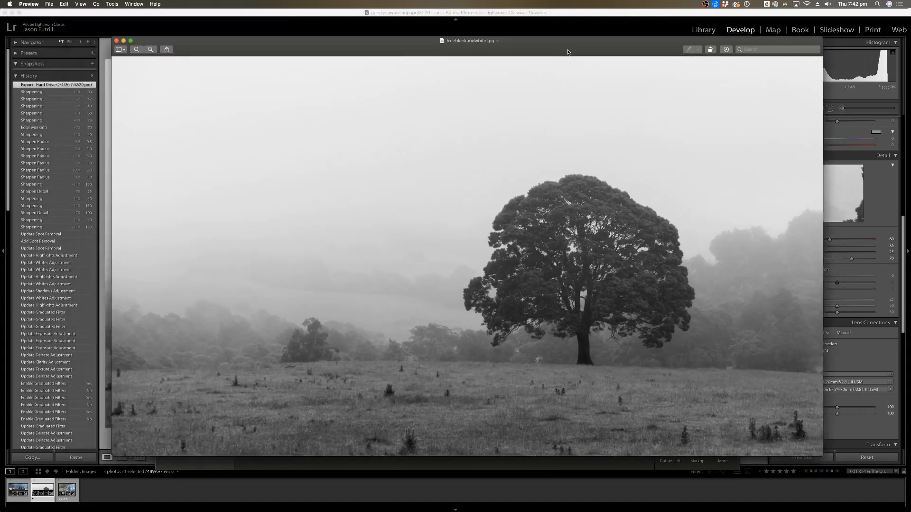
# Reposition and slightly enlarge the exported image's preview window to inspect the photo, and close it.
pyautogui.moveTo(568, 51); pyautogui.dragTo(551, 47)
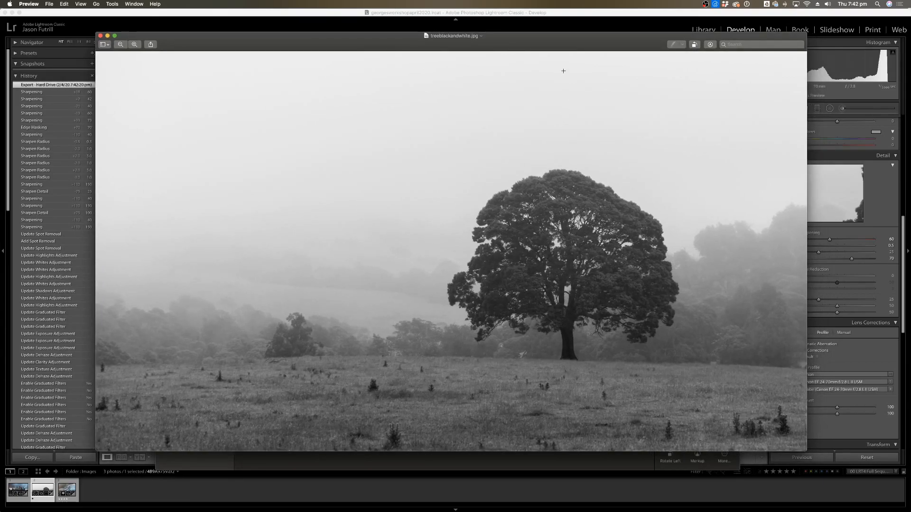
pyautogui.moveTo(538, 49); pyautogui.dragTo(531, 53)
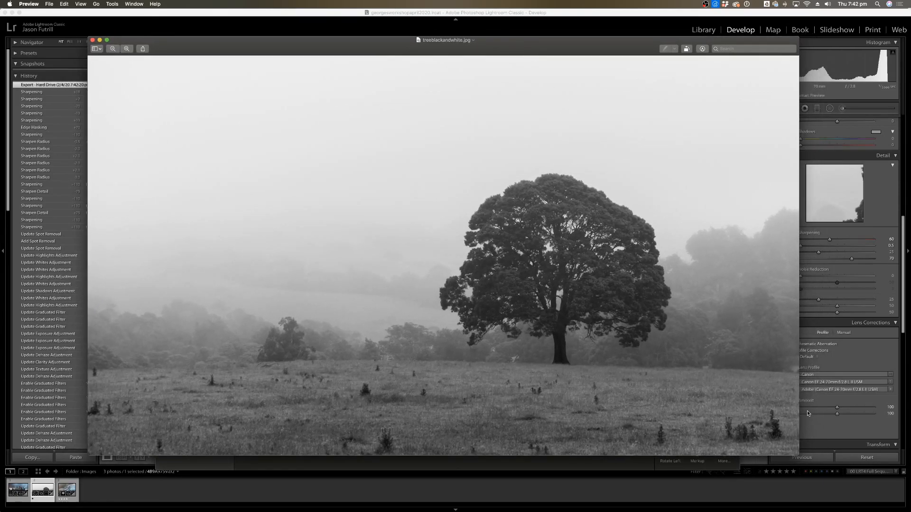
pyautogui.moveTo(796, 453)
pyautogui.mouseDown()
pyautogui.moveTo(695, 362)
pyautogui.moveTo(787, 437)
pyautogui.moveTo(805, 467)
pyautogui.moveTo(807, 459)
pyautogui.mouseUp()
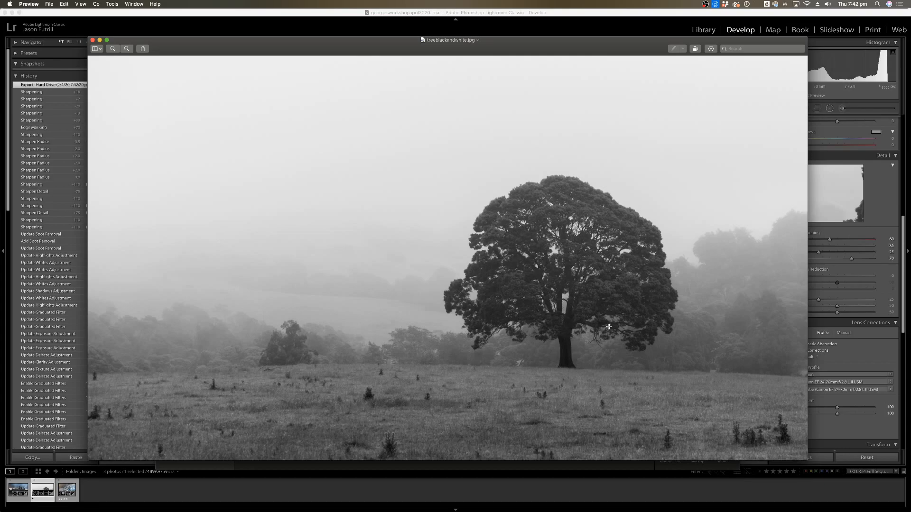
pyautogui.click(93, 40)
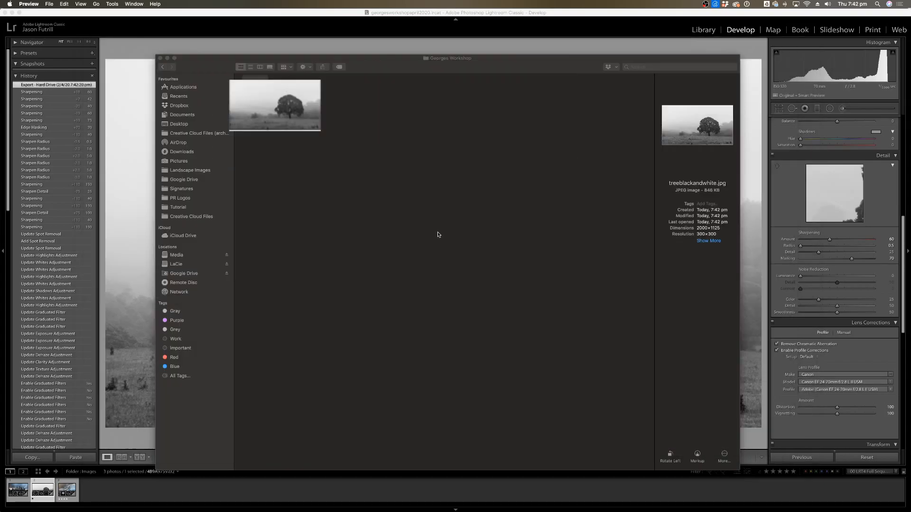
# Close the Finder window, reopen Lightroom's export settings for the tree photo, and set the color space to Adobe RGB (1998).
pyautogui.click(160, 58)
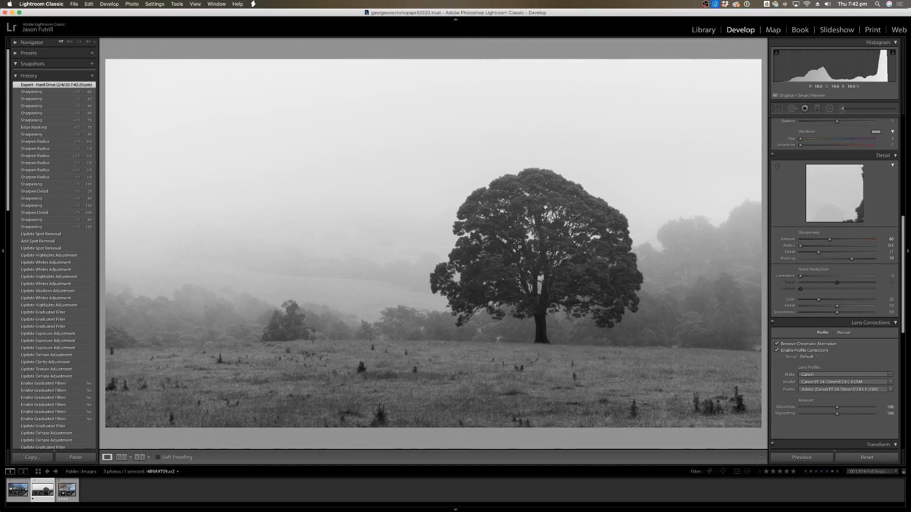
pyautogui.click(74, 4)
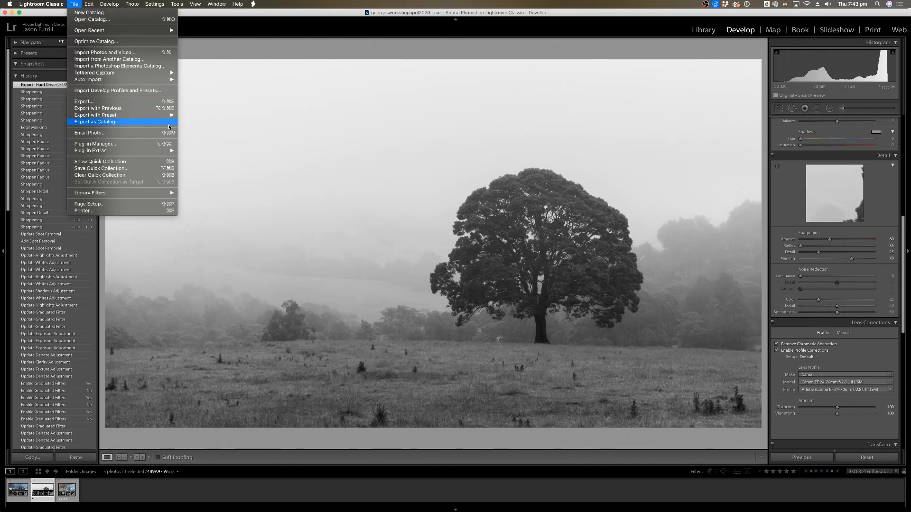
pyautogui.click(134, 100)
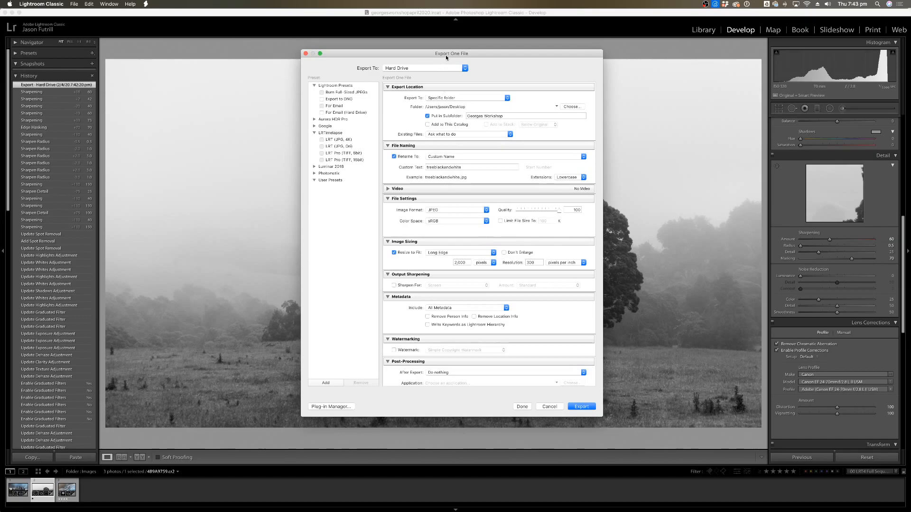
pyautogui.moveTo(446, 57); pyautogui.dragTo(592, 58)
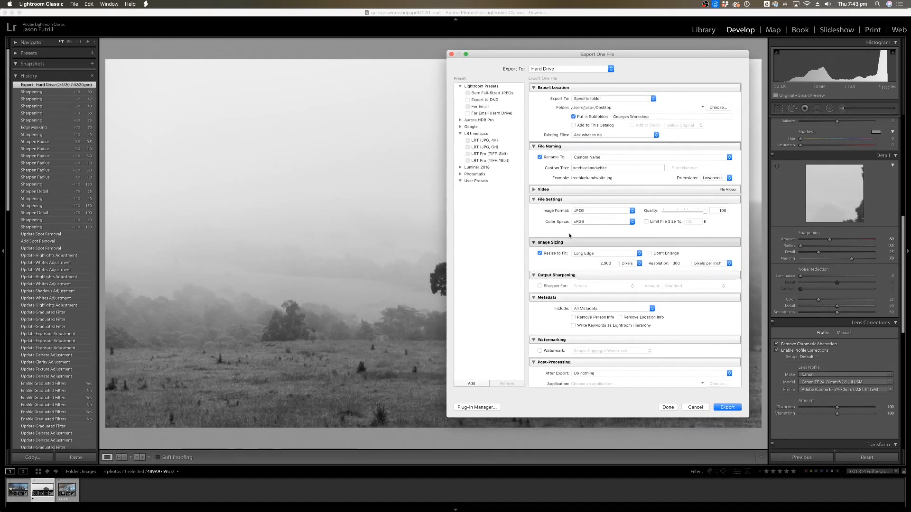
pyautogui.click(600, 222)
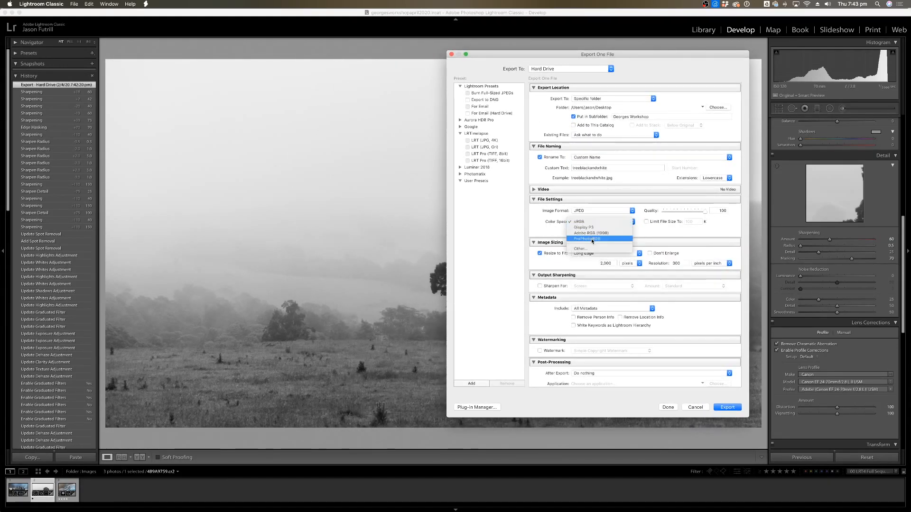
pyautogui.click(591, 233)
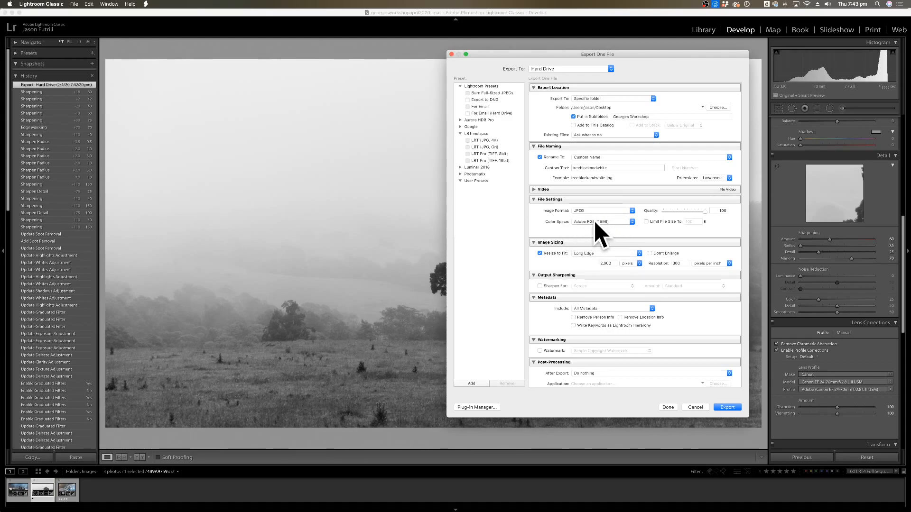
# Move the export dialog aside and extend the custom file name to "treeblackandwhiteprint".
pyautogui.moveTo(600, 66); pyautogui.dragTo(562, 71)
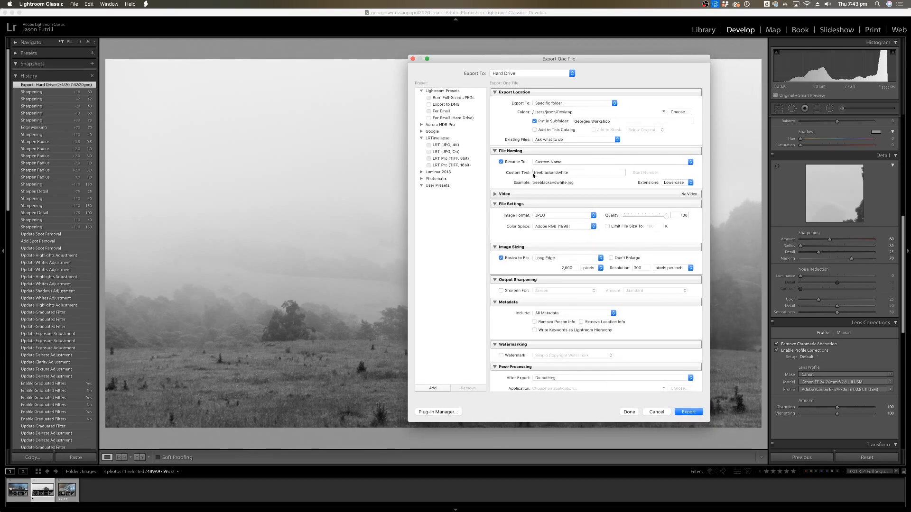
pyautogui.click(578, 172)
pyautogui.click(578, 173)
pyautogui.write('print')
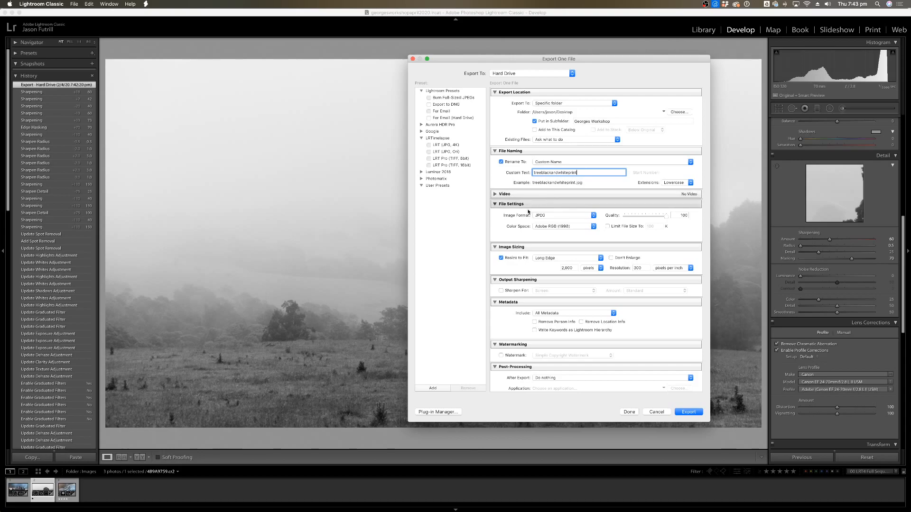
# Set the export's image format to TIFF with a bit depth of 16 bits/component.
pyautogui.click(573, 217)
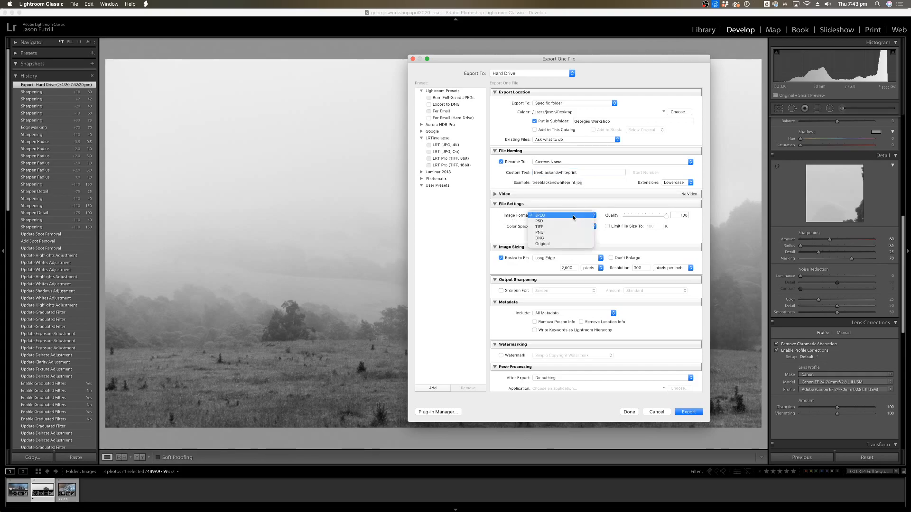
pyautogui.click(542, 227)
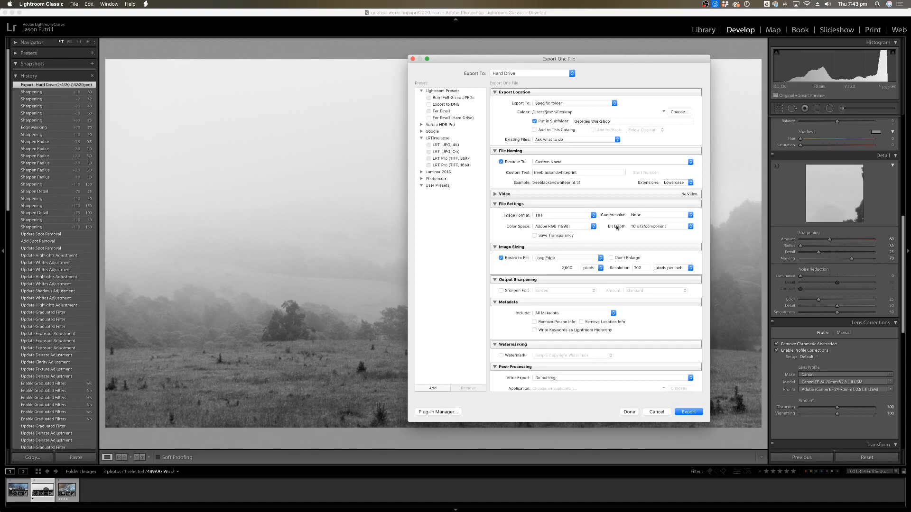
pyautogui.click(662, 226)
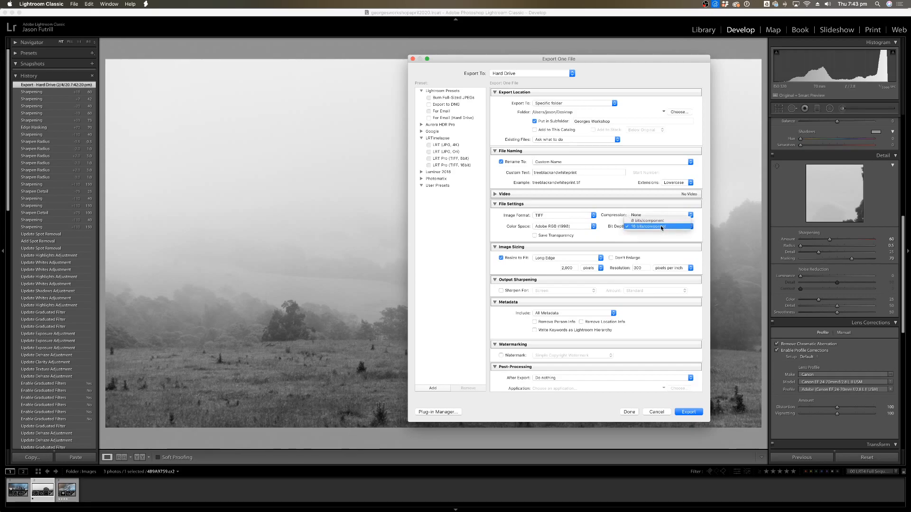
pyautogui.click(662, 227)
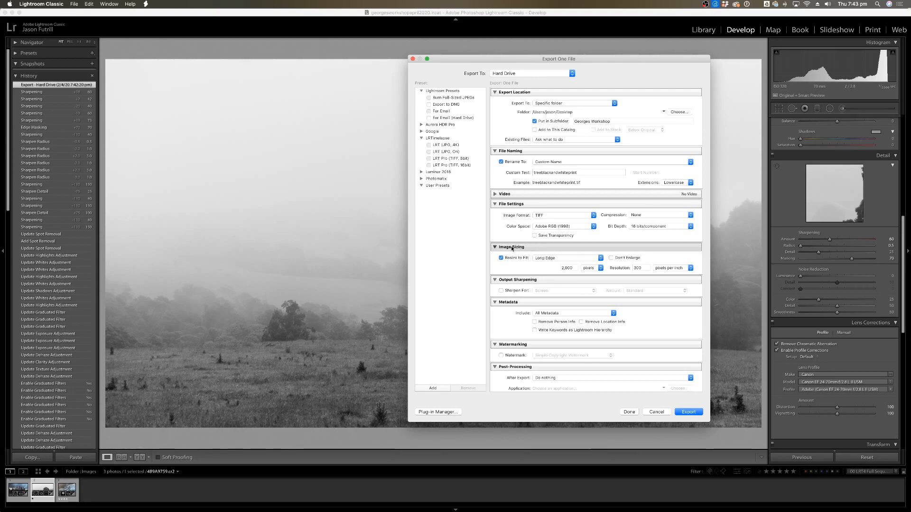
# Turn off Resize to Fit and export the print version into the Georges Workshop subfolder.
pyautogui.click(501, 258)
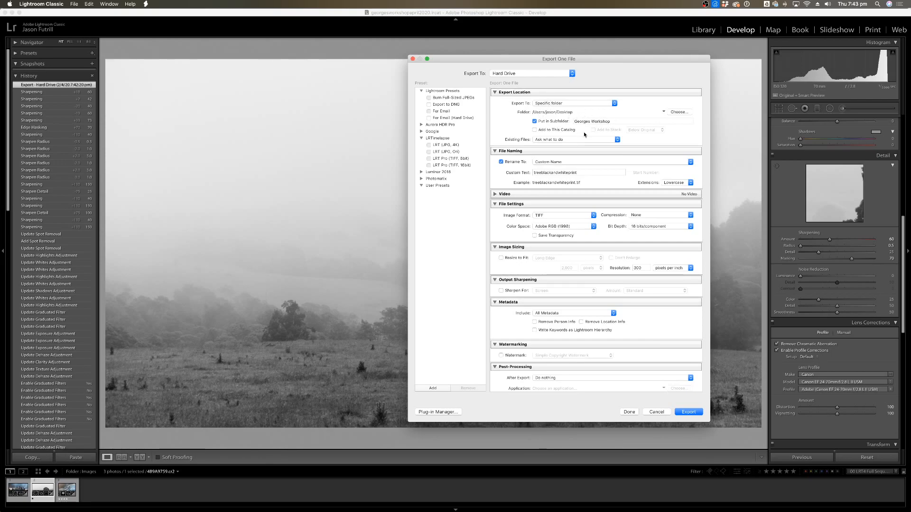
pyautogui.click(620, 121)
pyautogui.click(628, 121)
pyautogui.click(565, 172)
pyautogui.click(592, 173)
pyautogui.moveTo(594, 173); pyautogui.dragTo(540, 176)
pyautogui.click(585, 185)
pyautogui.scroll(-2, 617, 294)
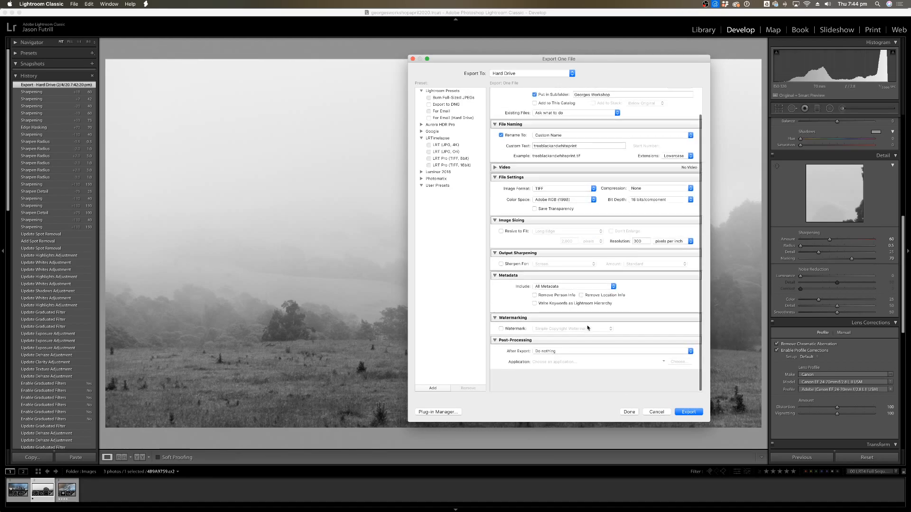
pyautogui.click(690, 412)
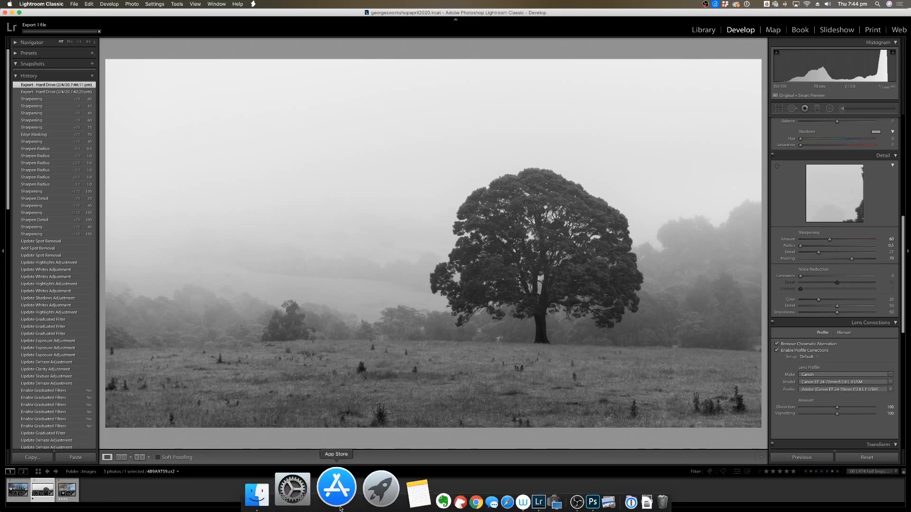
# Switch to Finder, show the Georges Workshop folder as a list, and enlarge and reposition its window.
pyautogui.click(294, 490)
pyautogui.click(361, 249)
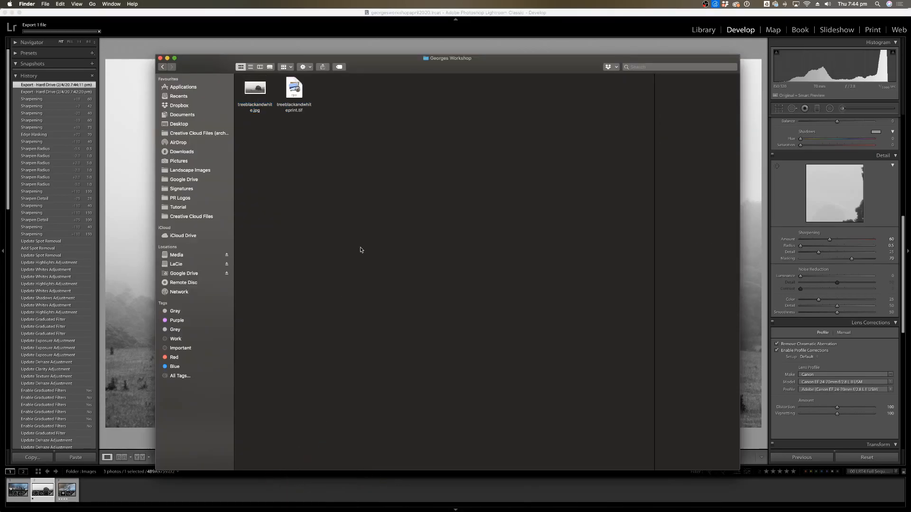
pyautogui.moveTo(399, 69); pyautogui.dragTo(401, 57)
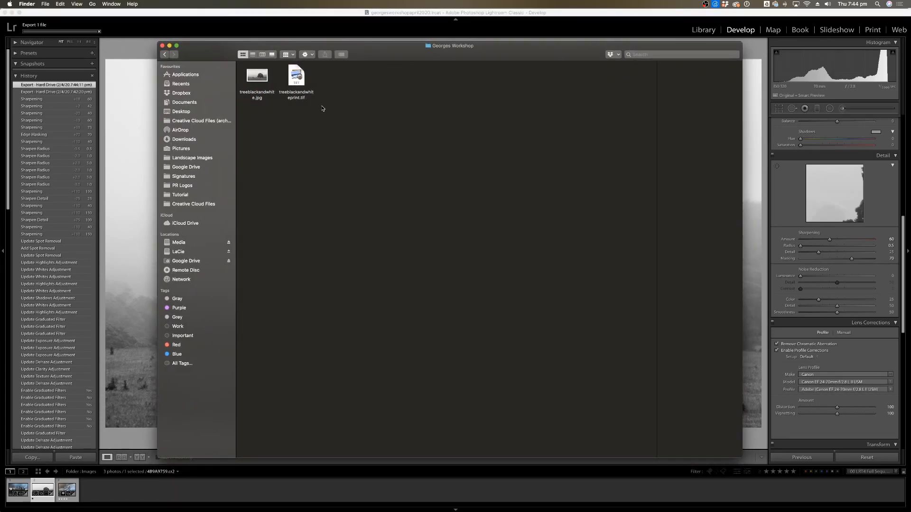
pyautogui.click(252, 54)
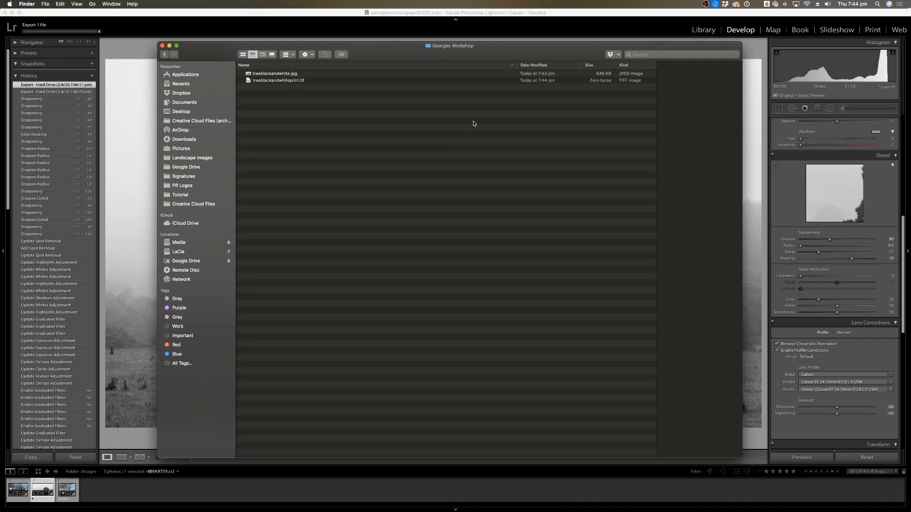
pyautogui.moveTo(741, 458); pyautogui.dragTo(857, 503)
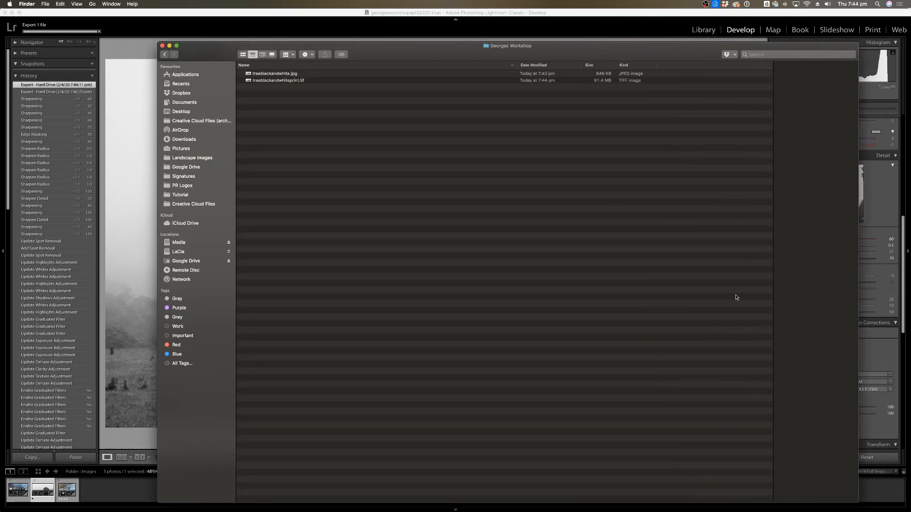
pyautogui.moveTo(614, 45); pyautogui.dragTo(550, 23)
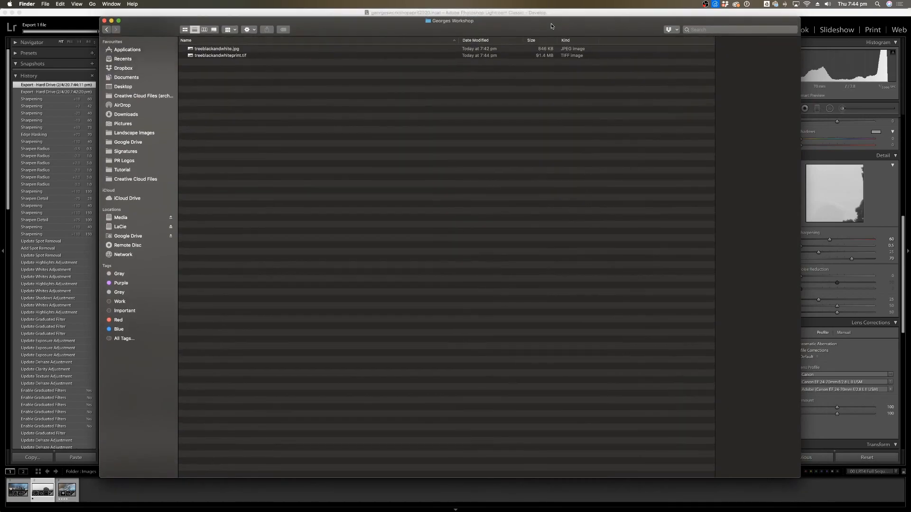
# Preview treeblackandwhite.jpg in the gallery view and return to the list view.
pyautogui.click(224, 51)
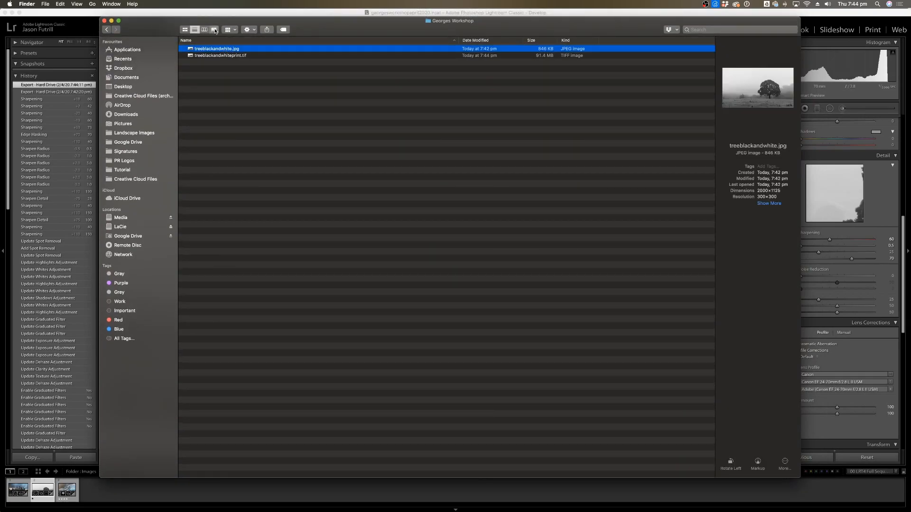
pyautogui.click(214, 30)
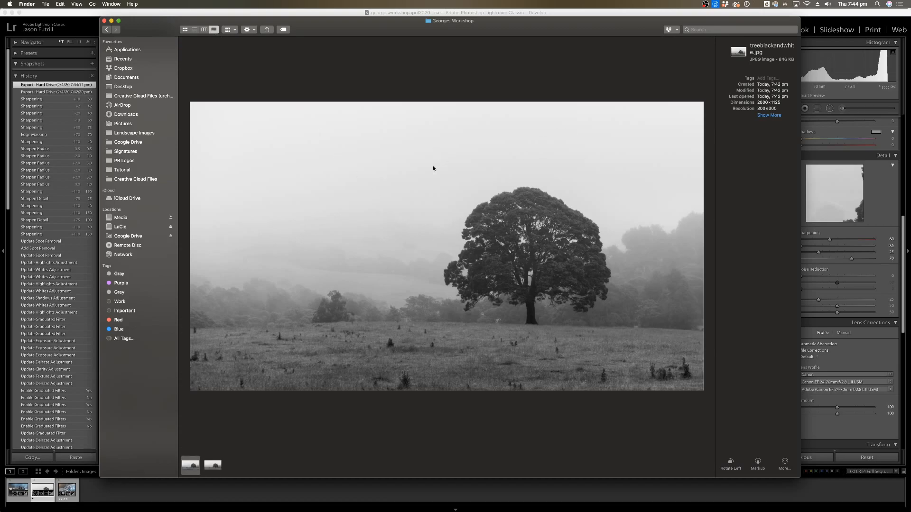
pyautogui.click(194, 30)
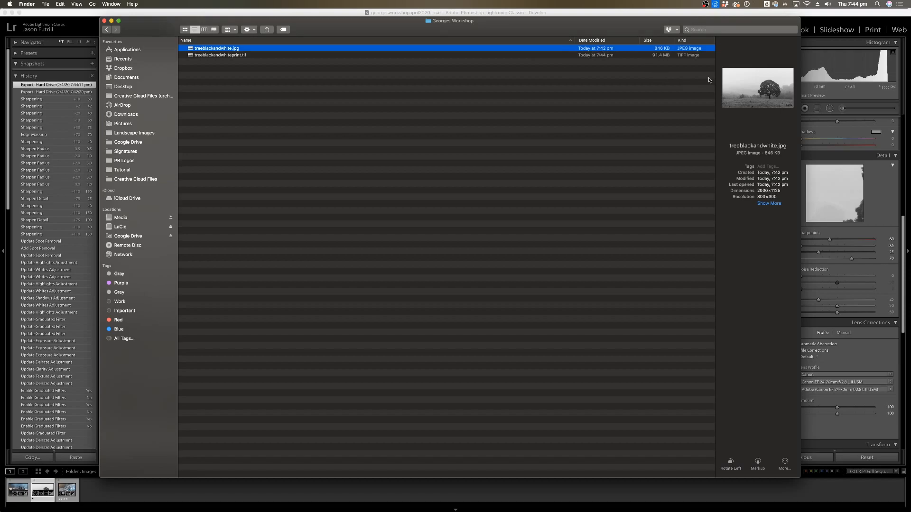
# Widen the file preview area, narrow the Name column, and compare the details of treeblackandwhite.jpg and treeblackandwhiteprint.tif.
pyautogui.moveTo(715, 77); pyautogui.dragTo(405, 87)
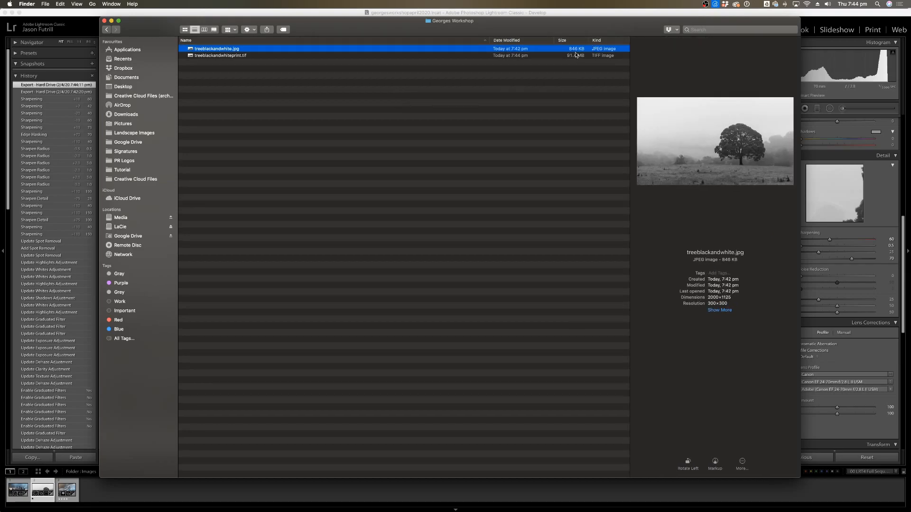
pyautogui.moveTo(490, 40); pyautogui.dragTo(310, 40)
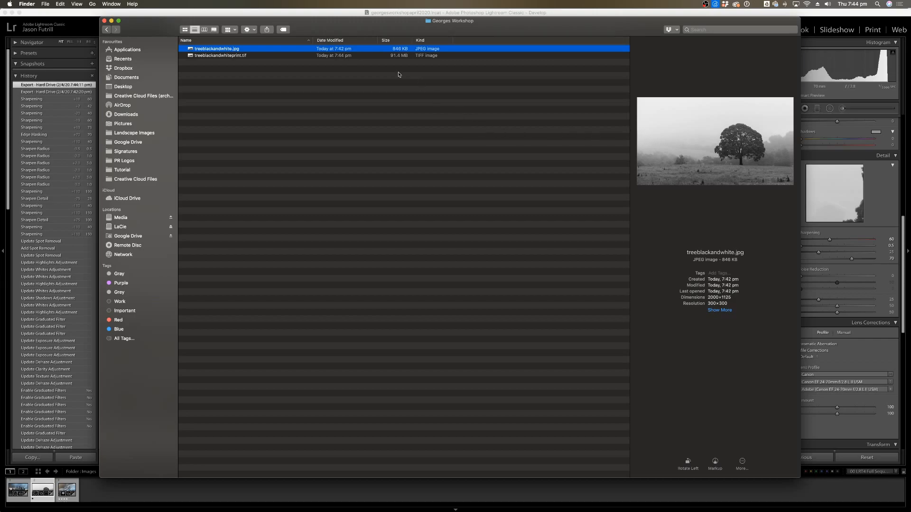
pyautogui.click(359, 56)
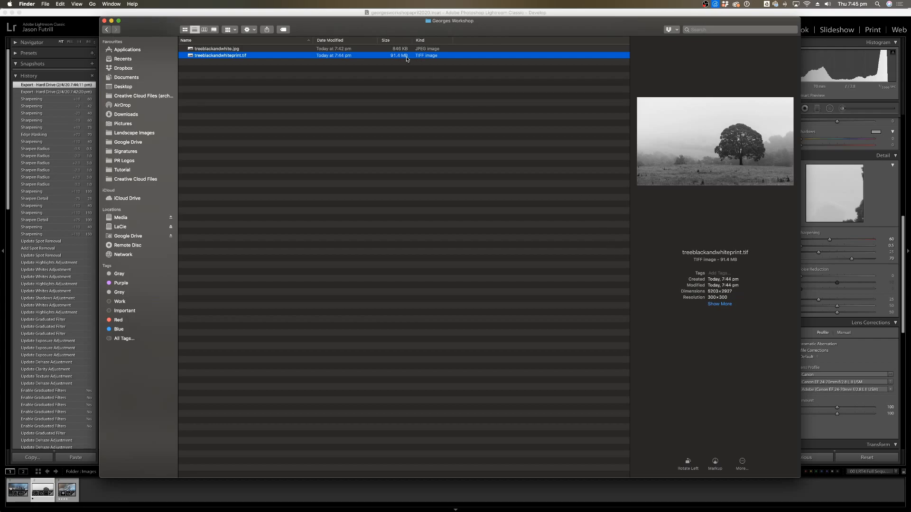
pyautogui.click(223, 49)
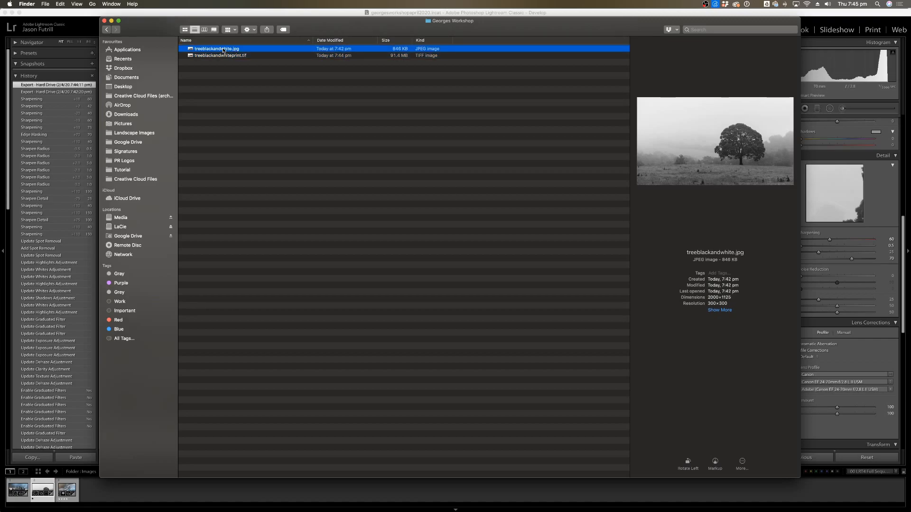
pyautogui.click(361, 56)
pyautogui.click(294, 49)
pyautogui.press('Down')
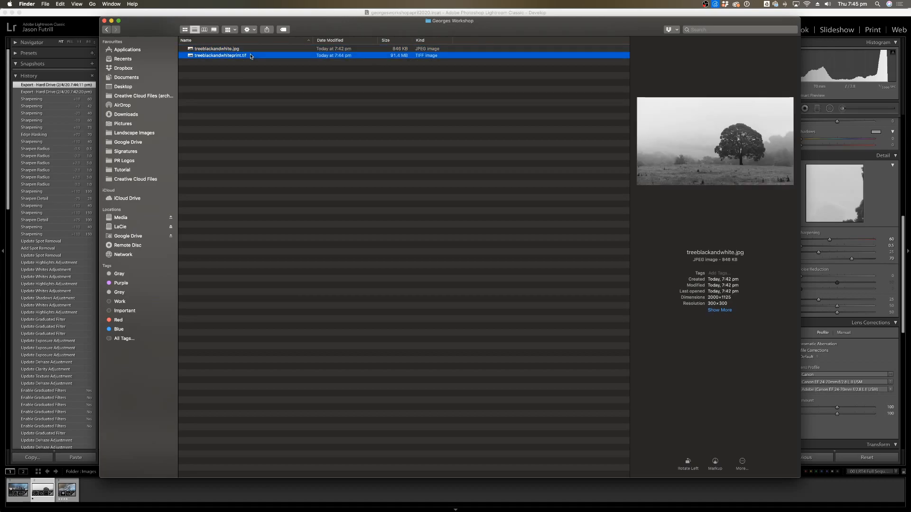
# Switch to OBS, open the properties of the completeedit image source, and hide the Display Capture source.
pyautogui.click(837, 11)
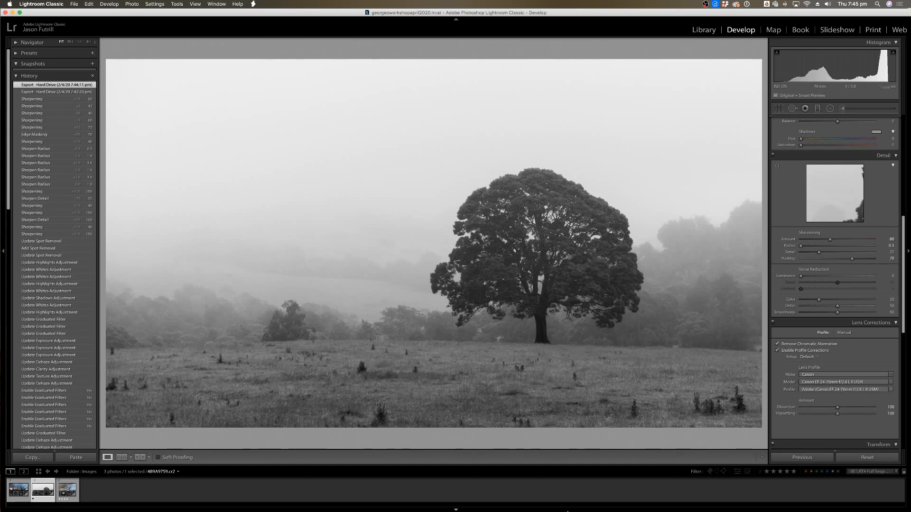
pyautogui.click(518, 495)
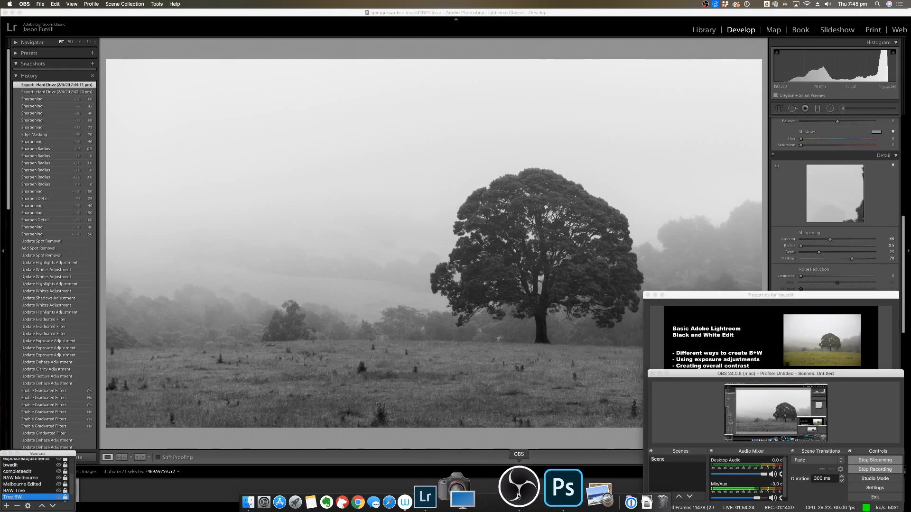
pyautogui.scroll(-2, 72, 490)
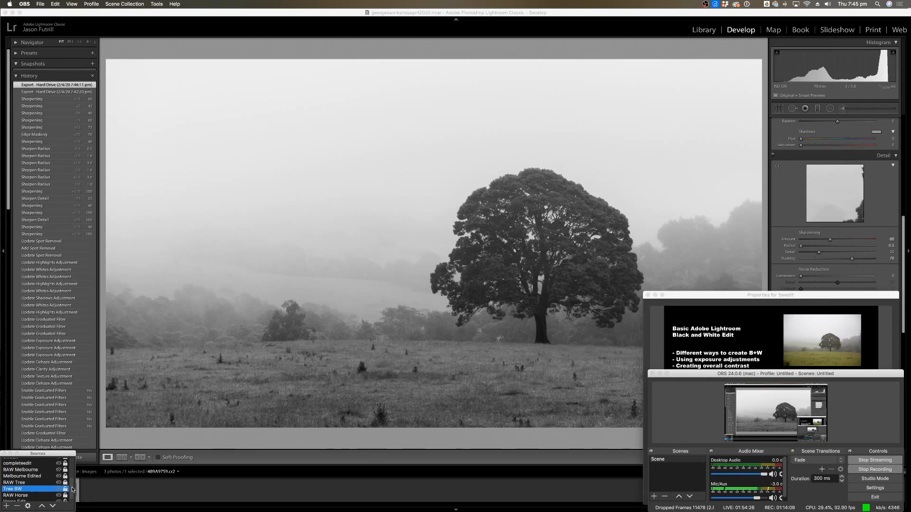
pyautogui.scroll(-1, 72, 489)
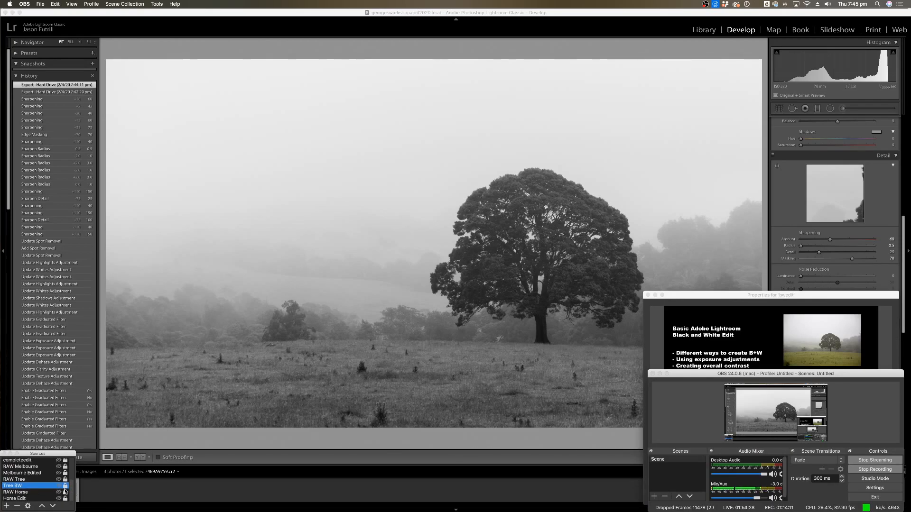
pyautogui.scroll(2, 71, 487)
pyautogui.click(20, 469)
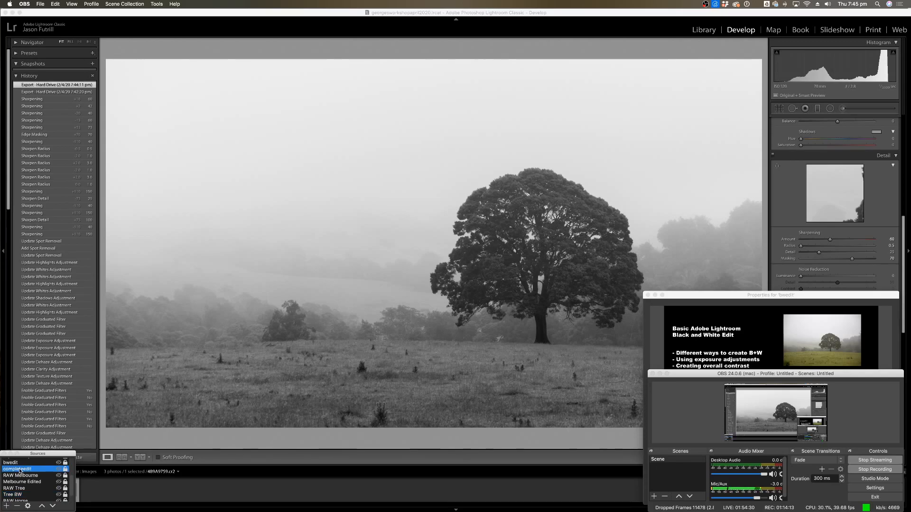
pyautogui.doubleClick(20, 470)
pyautogui.scroll(3, 57, 469)
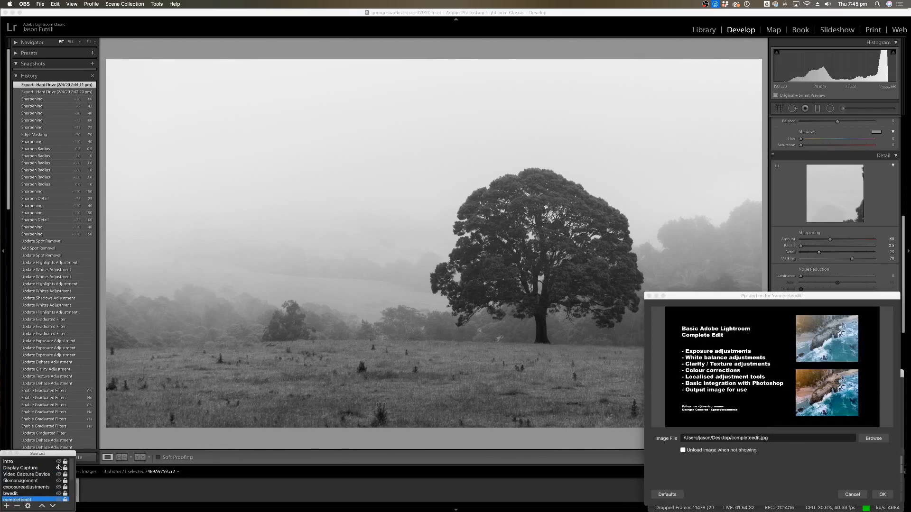
pyautogui.click(59, 469)
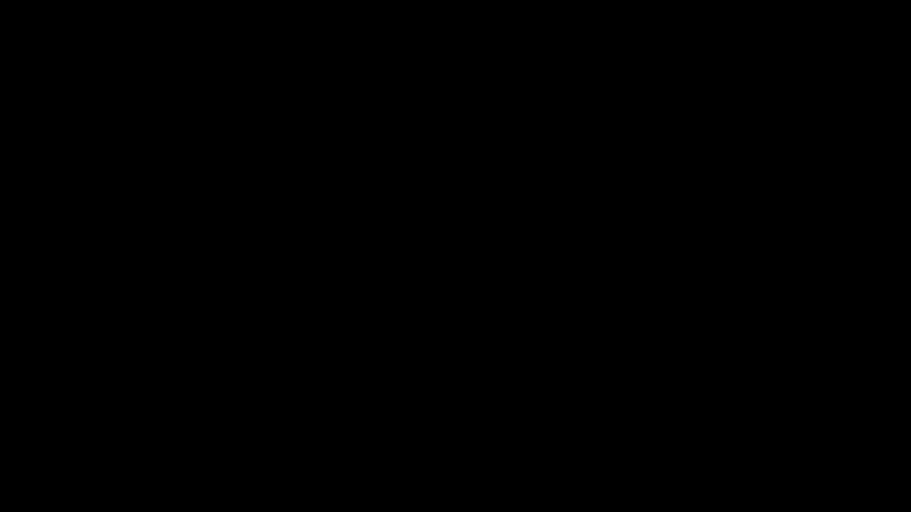
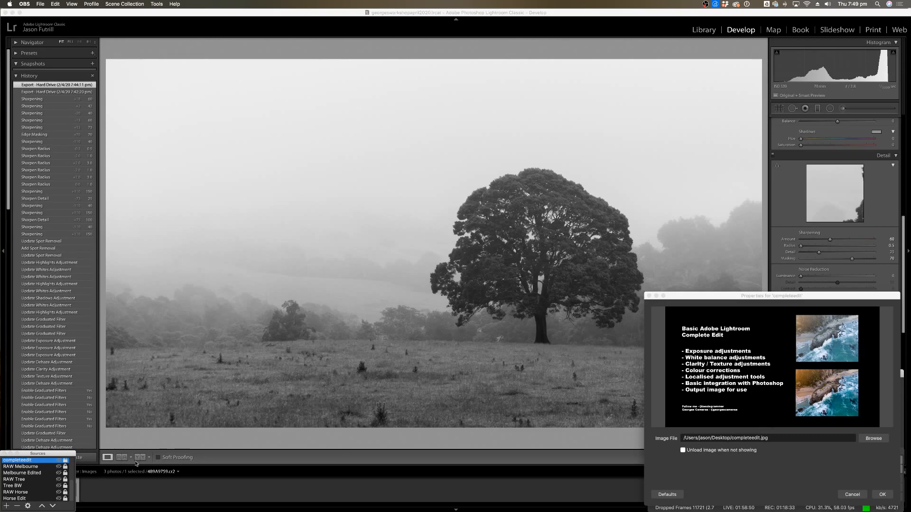
# Switch back to Lightroom Classic and open the coastal rock photo DJI_0609.dng from the Library grid in loupe view.
pyautogui.click(487, 463)
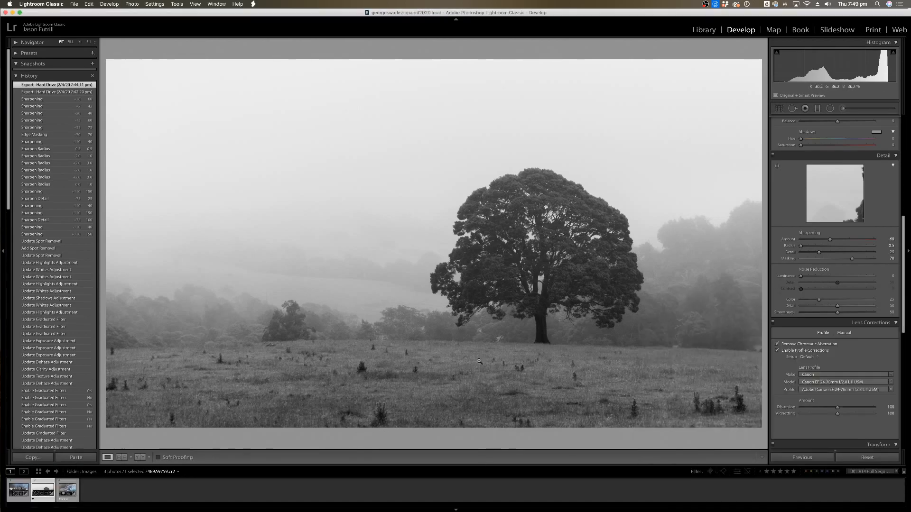
pyautogui.click(702, 30)
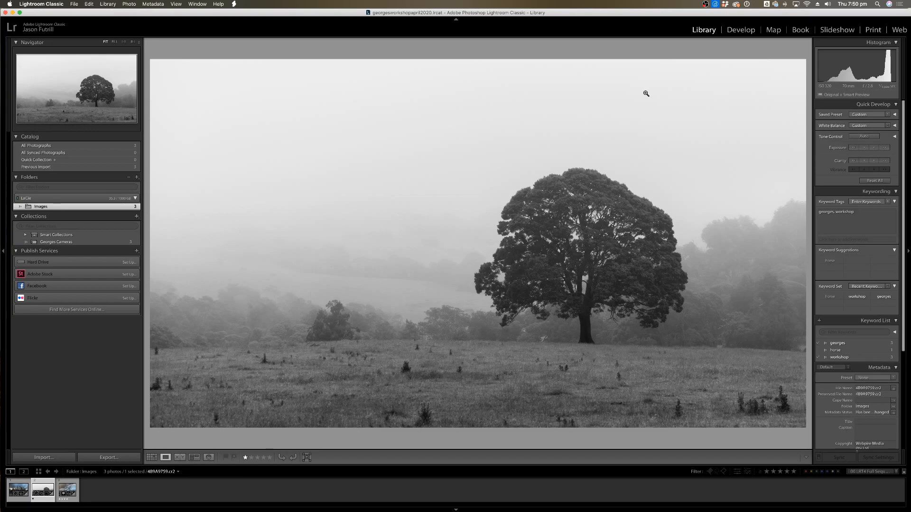
pyautogui.press('g')
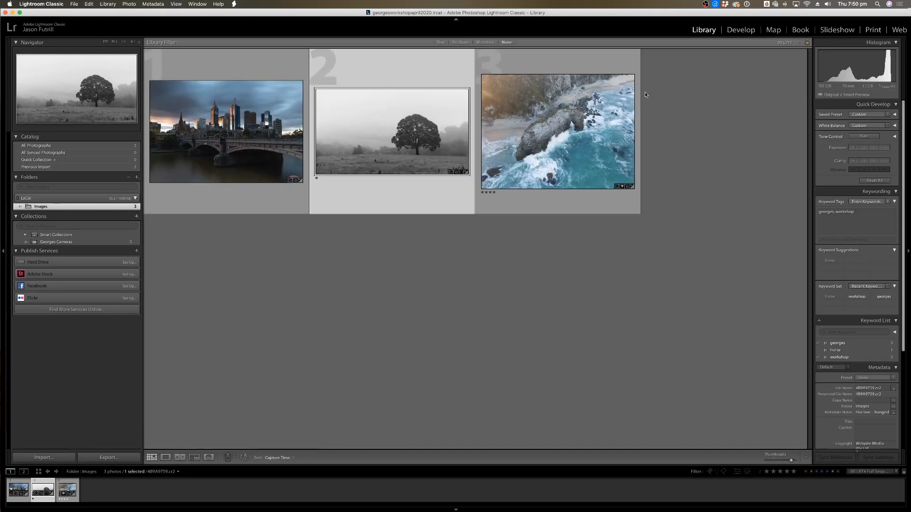
pyautogui.click(594, 137)
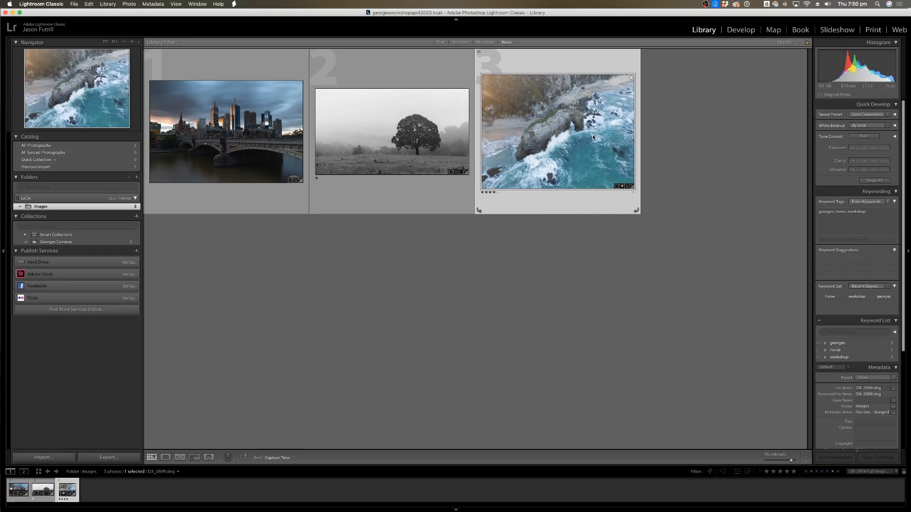
pyautogui.doubleClick(587, 134)
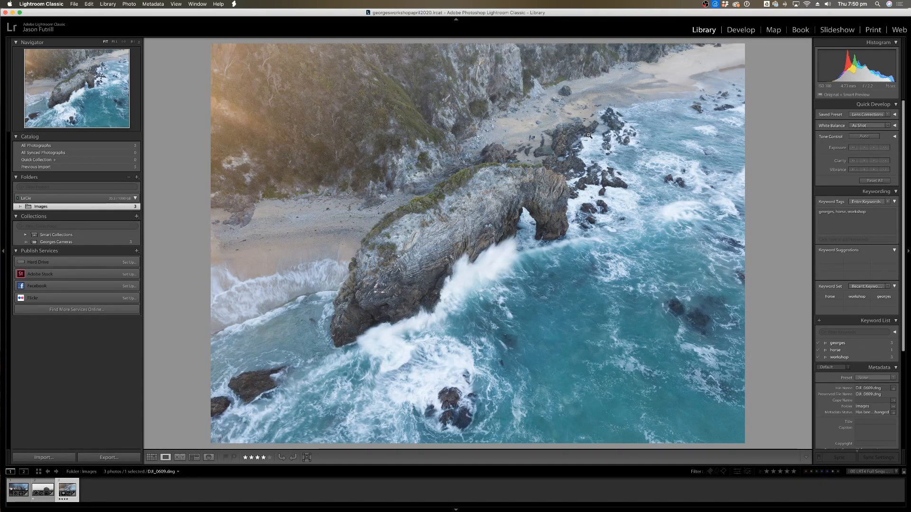
pyautogui.click(477, 277)
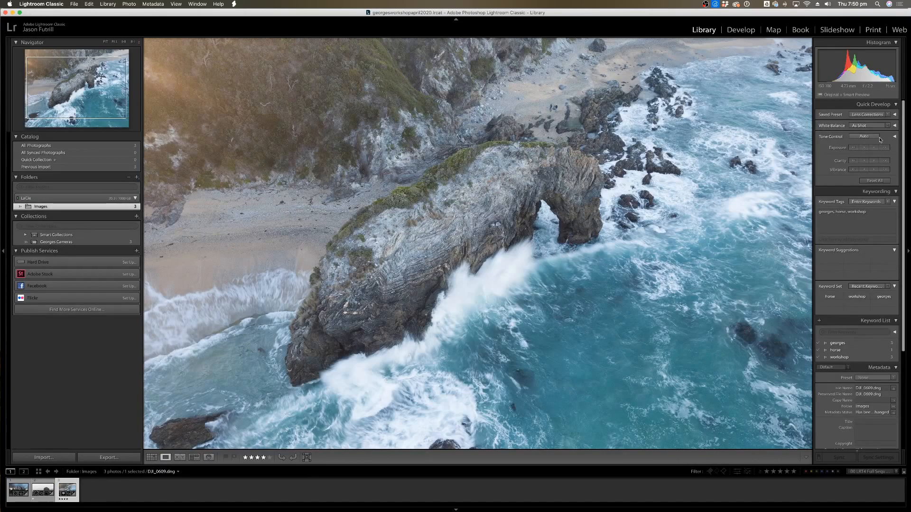
pyautogui.click(474, 258)
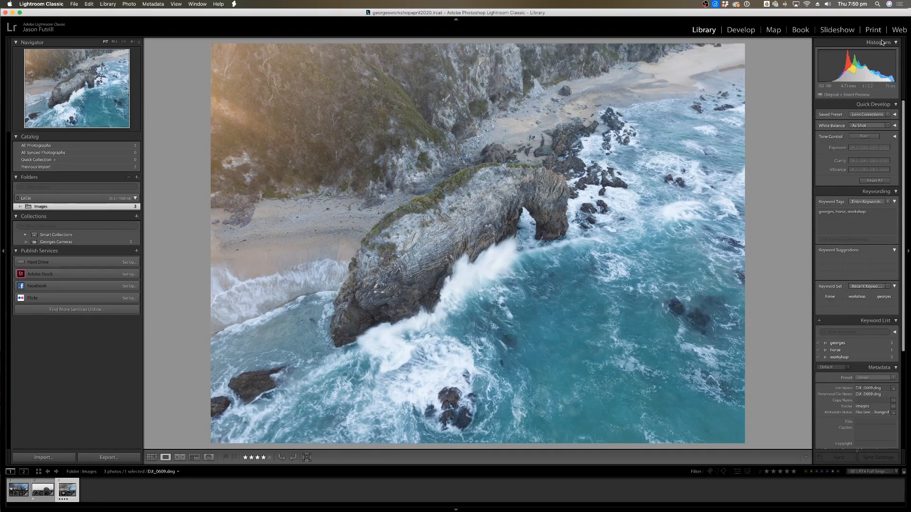
pyautogui.click(896, 42)
pyautogui.click(895, 43)
pyautogui.click(896, 43)
pyautogui.click(896, 43)
pyautogui.click(895, 42)
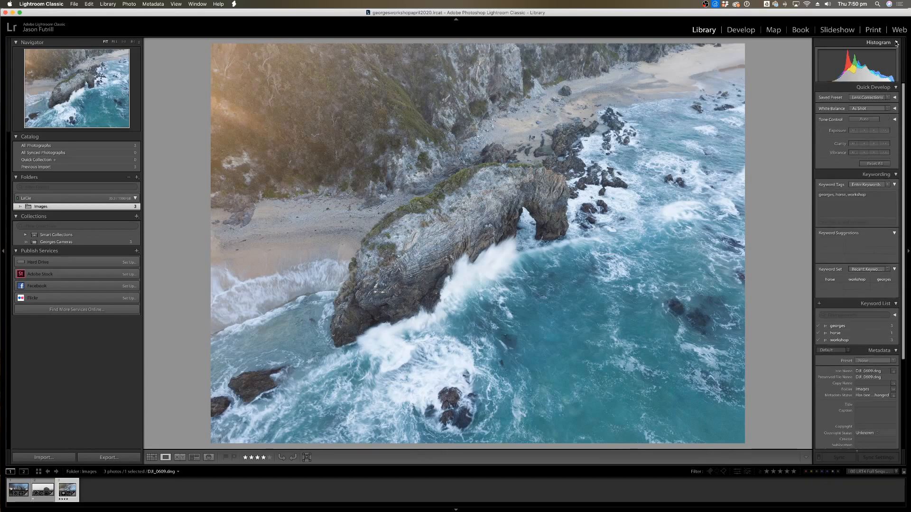
pyautogui.click(895, 42)
pyautogui.click(896, 43)
pyautogui.click(895, 43)
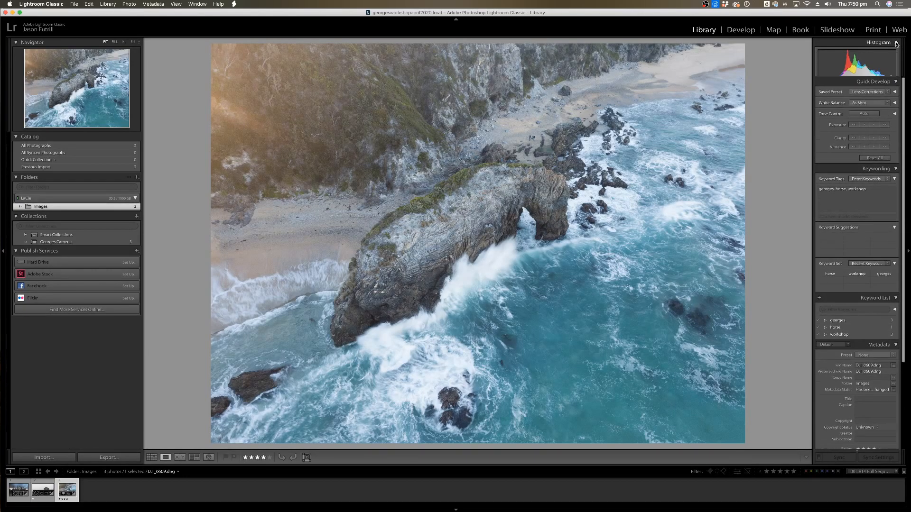
pyautogui.click(896, 43)
pyautogui.click(895, 43)
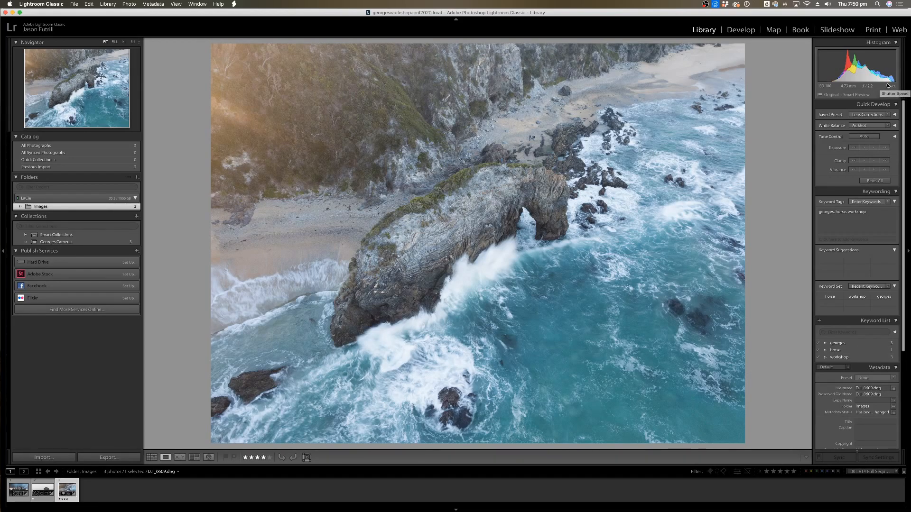
# Examine the breaking wave and the sunlit hillside of the coastal photo up close, and return to the full image.
pyautogui.click(455, 274)
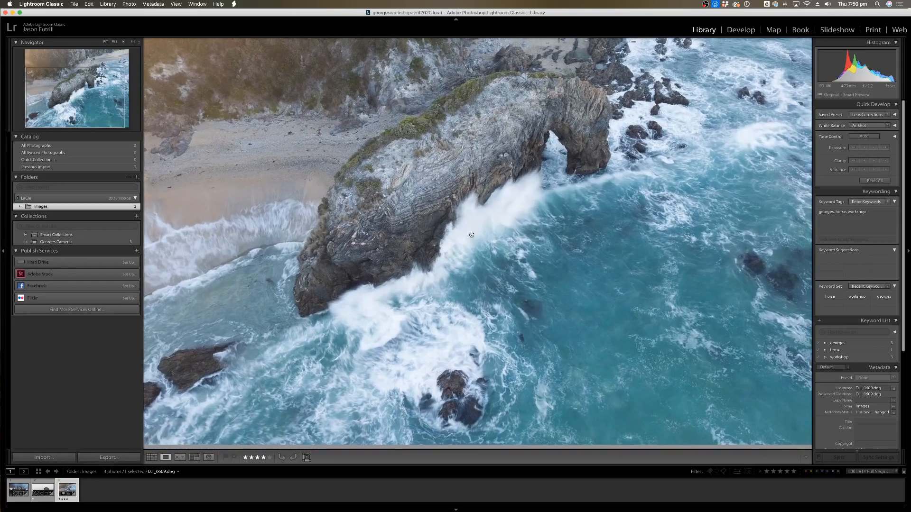
pyautogui.moveTo(472, 235); pyautogui.dragTo(470, 243)
pyautogui.click(470, 244)
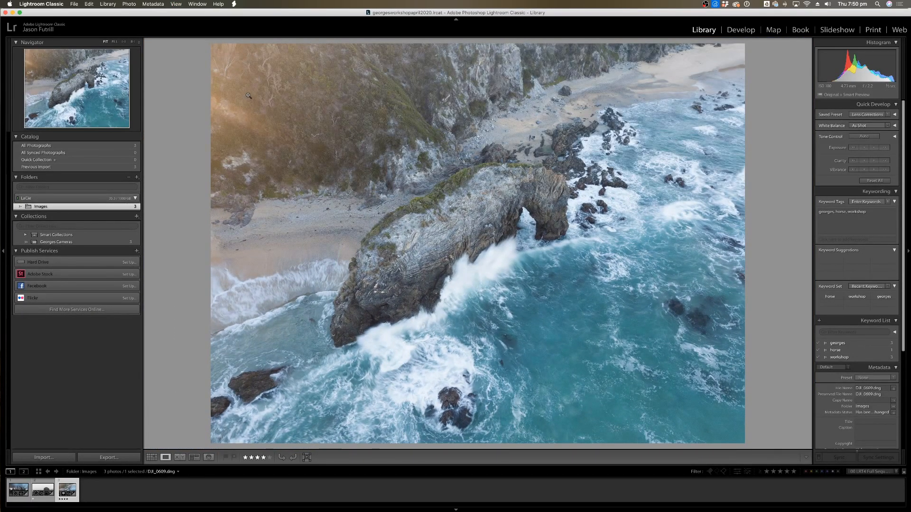
pyautogui.click(248, 95)
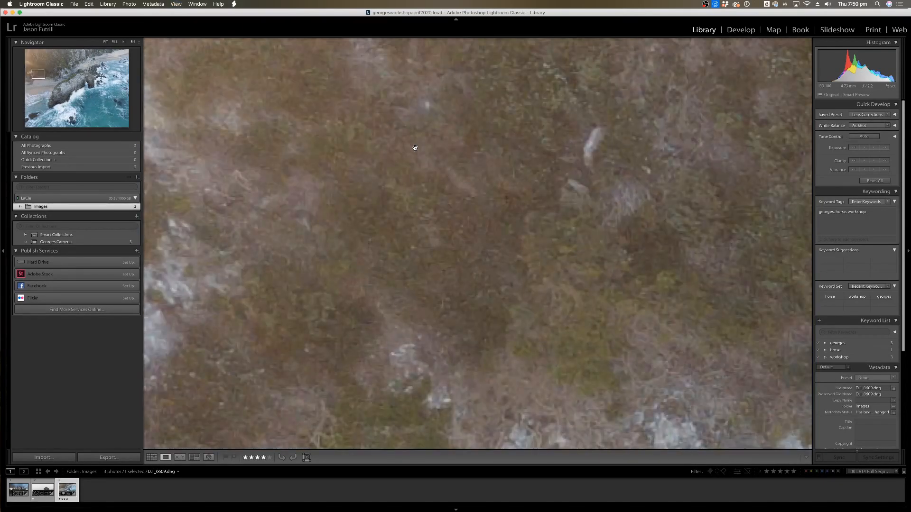
pyautogui.moveTo(413, 147); pyautogui.dragTo(593, 296)
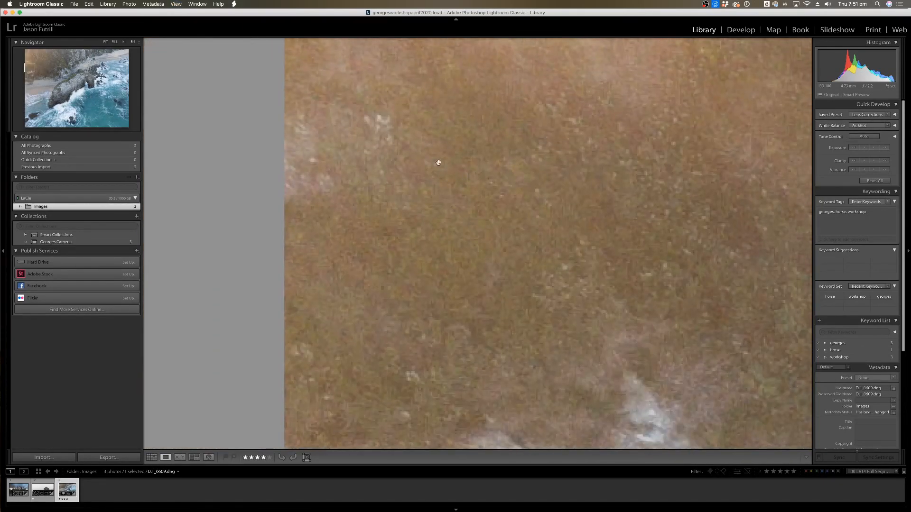
pyautogui.moveTo(439, 164); pyautogui.dragTo(382, 386)
pyautogui.moveTo(427, 262); pyautogui.dragTo(363, 284)
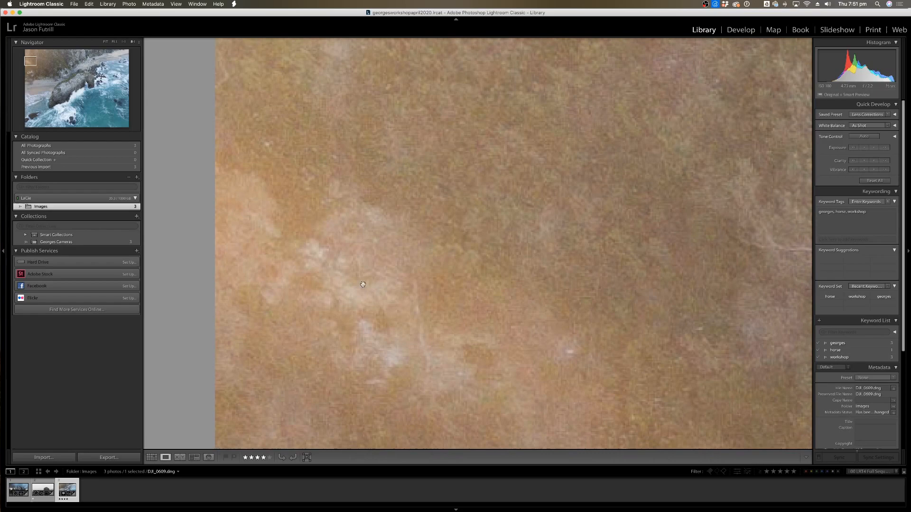
pyautogui.click(106, 42)
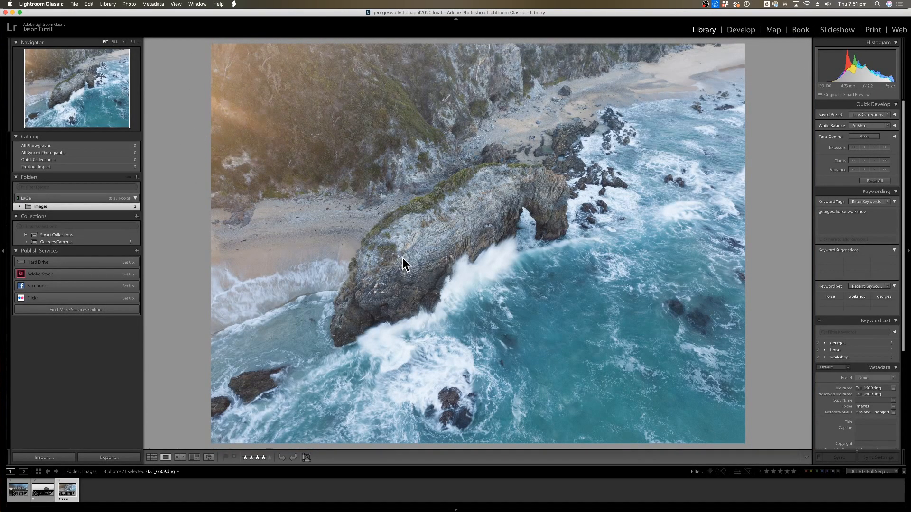
# Examine the people on the beach and the texture of the rock face at high magnification.
pyautogui.click(545, 141)
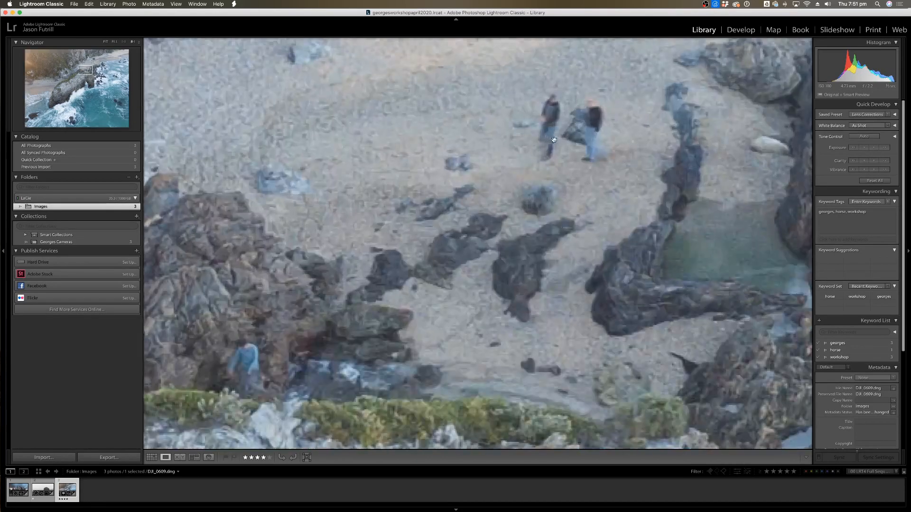
pyautogui.moveTo(554, 140); pyautogui.dragTo(415, 227)
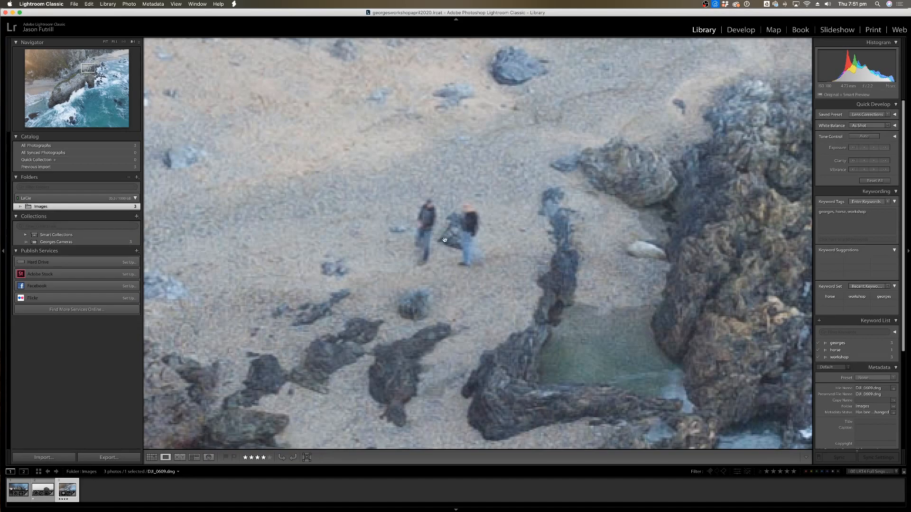
pyautogui.scroll(-3, 482, 242)
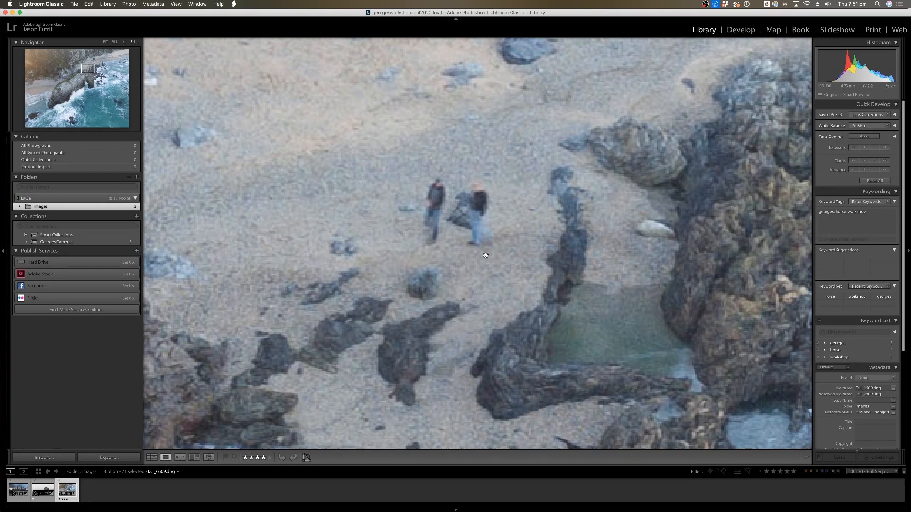
pyautogui.press('super+minus')
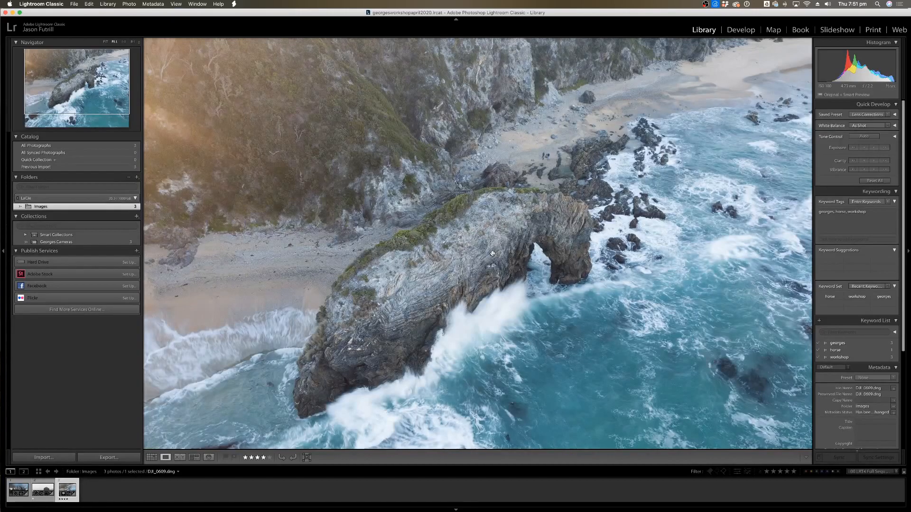
pyautogui.press('super+minus')
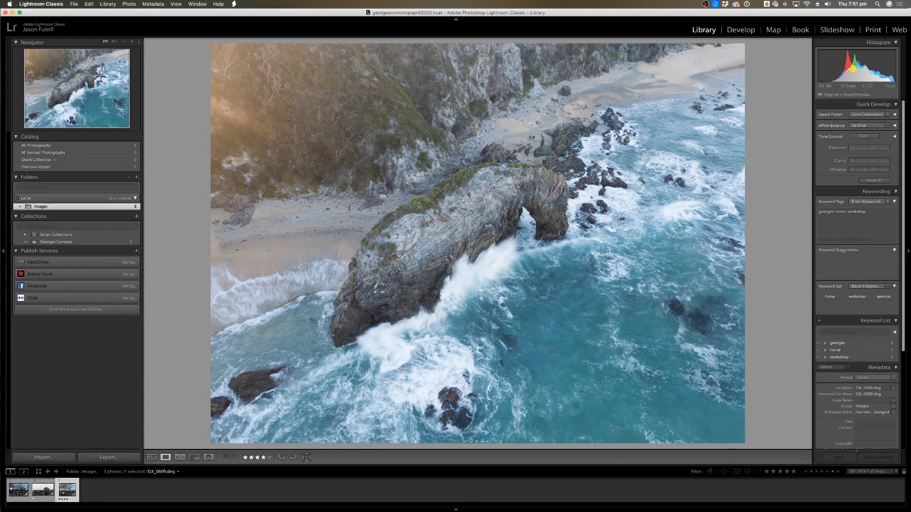
pyautogui.press('super+equal')
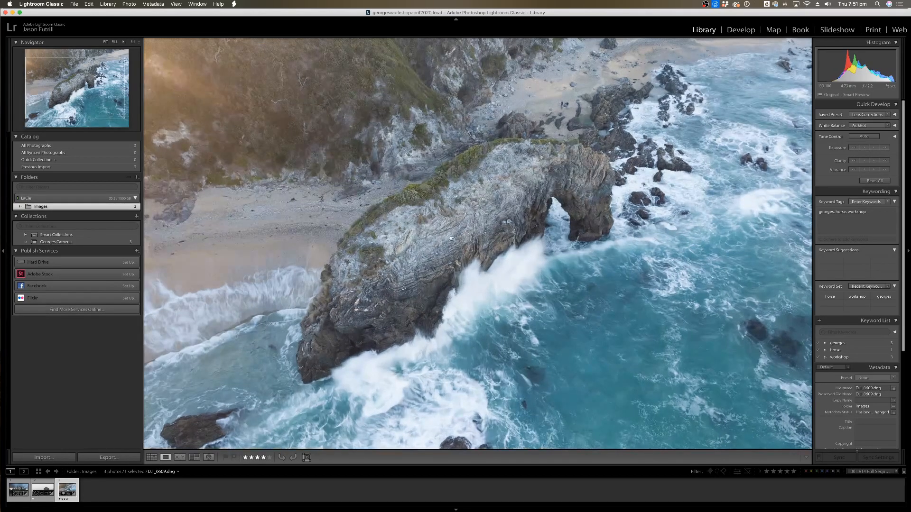
pyautogui.click(468, 248)
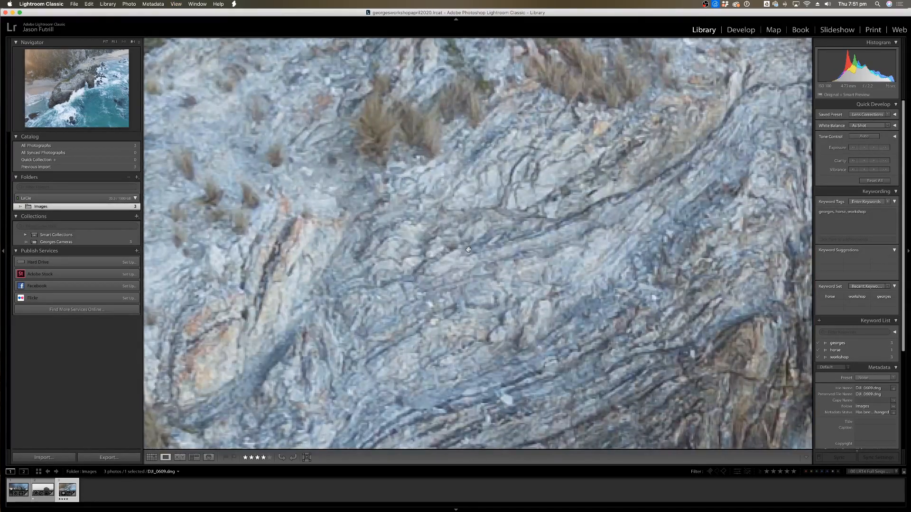
pyautogui.moveTo(468, 249); pyautogui.dragTo(500, 172)
pyautogui.click(500, 171)
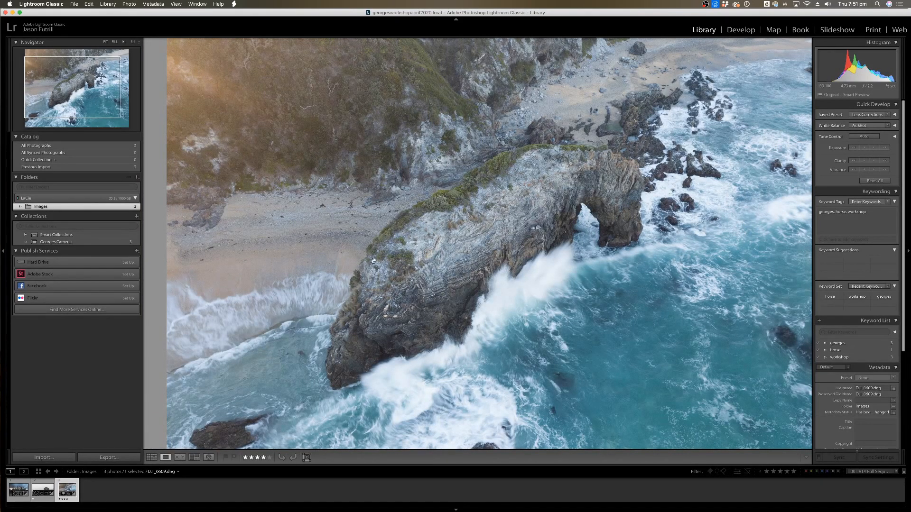
pyautogui.moveTo(489, 232)
pyautogui.mouseDown()
pyautogui.moveTo(498, 238)
pyautogui.moveTo(484, 226)
pyautogui.mouseUp()
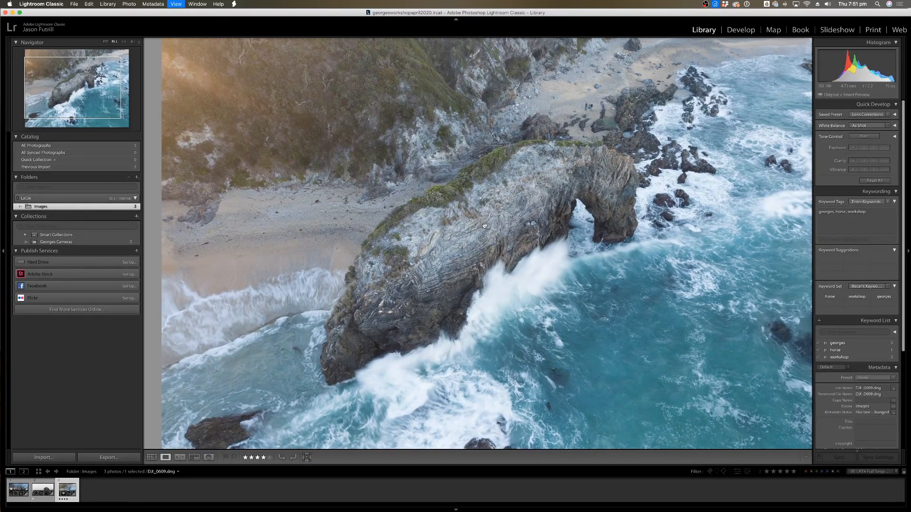
pyautogui.click(484, 226)
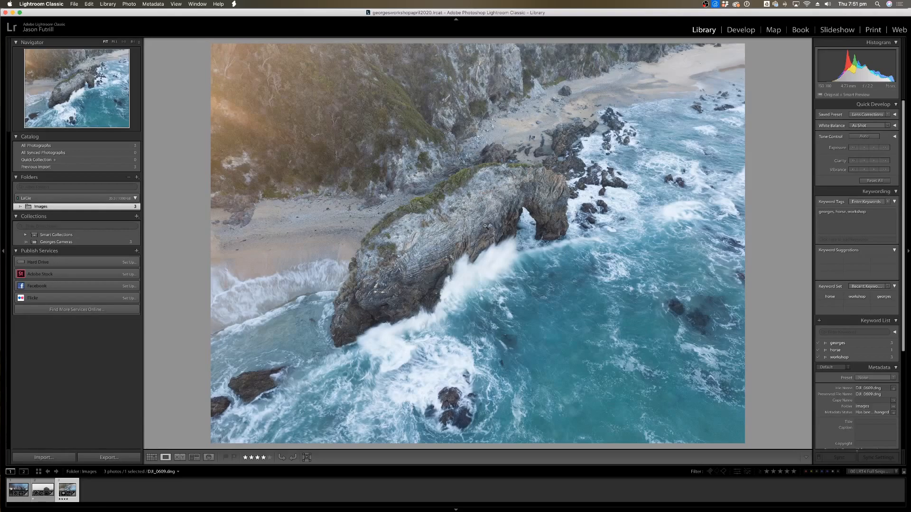
# Open the coastal photo in the Develop module and bring its Basic adjustments into view.
pyautogui.click(740, 29)
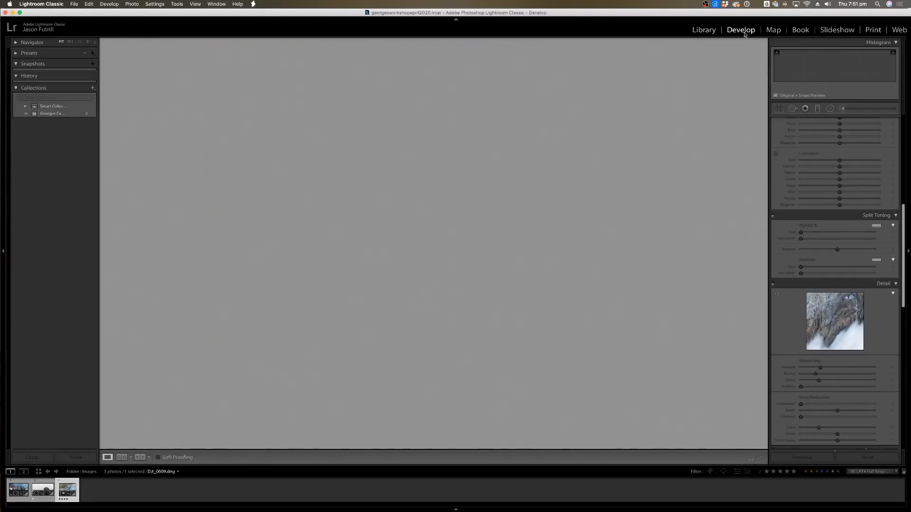
pyautogui.scroll(10, 830, 227)
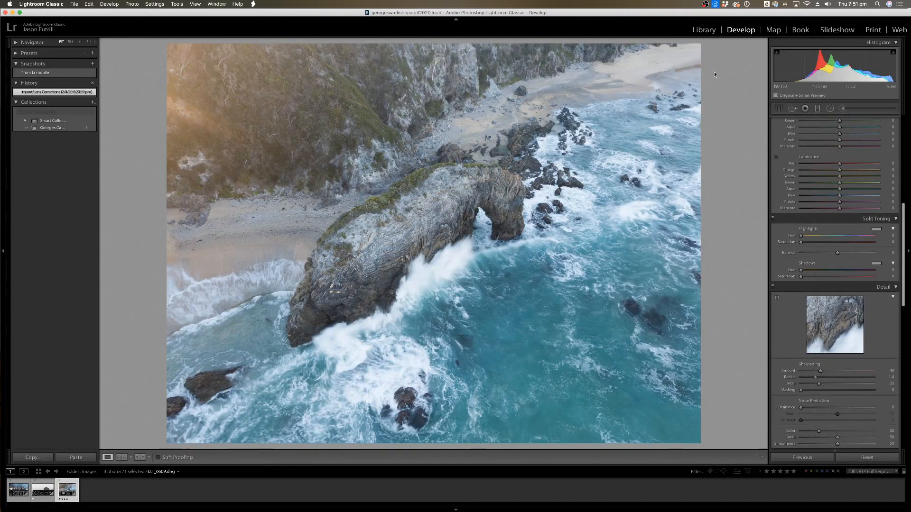
pyautogui.scroll(-1, 838, 177)
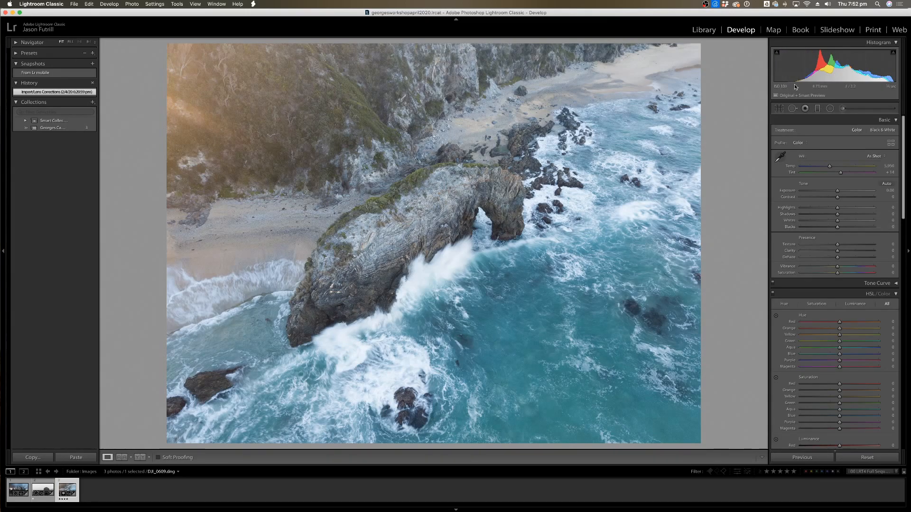
# Examine the shadow detail in the dark rock above the breaking wave, and return to the full image.
pyautogui.click(384, 293)
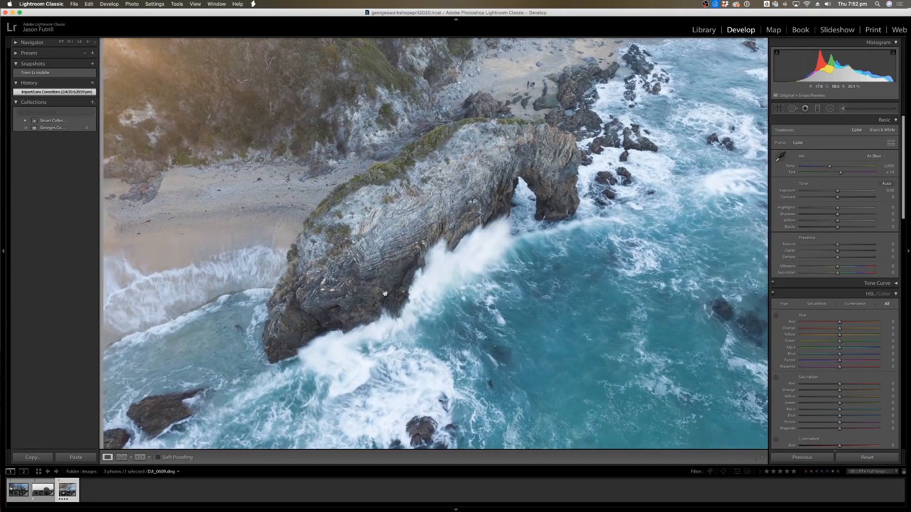
pyautogui.moveTo(385, 293); pyautogui.dragTo(497, 210)
pyautogui.click(424, 248)
pyautogui.click(410, 266)
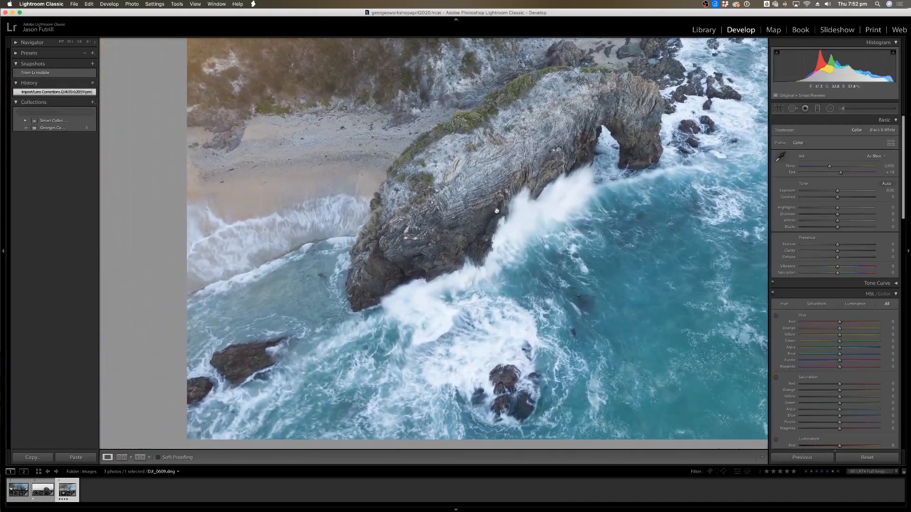
pyautogui.click(497, 211)
pyautogui.moveTo(401, 224); pyautogui.dragTo(574, 116)
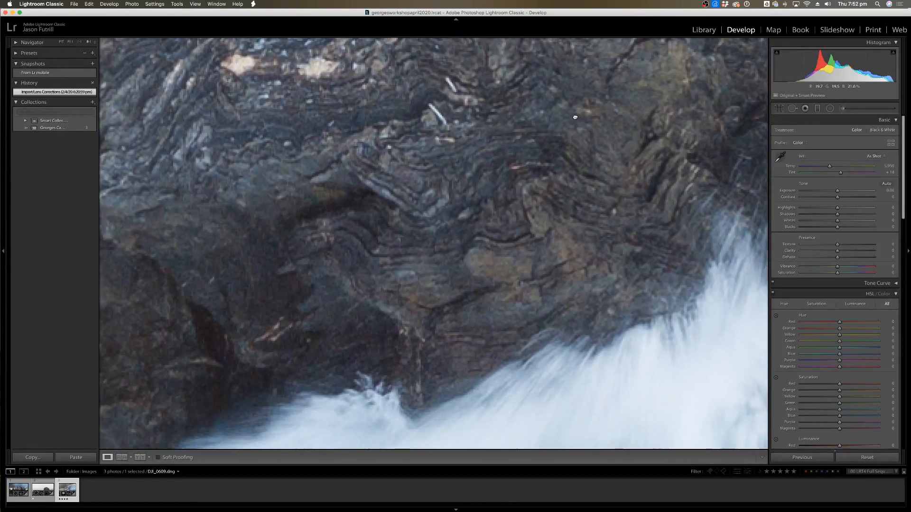
pyautogui.click(570, 186)
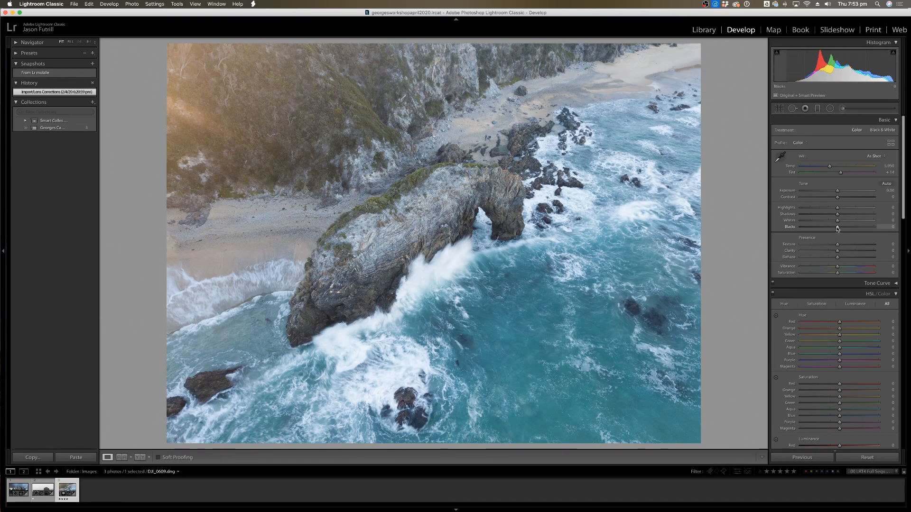
# Lower the photo's Blacks to -32, using the clipping preview to judge the shadows.
pyautogui.moveTo(838, 228); pyautogui.dragTo(826, 230)
pyautogui.press('alt')
pyautogui.moveTo(823, 228); pyautogui.dragTo(826, 230)
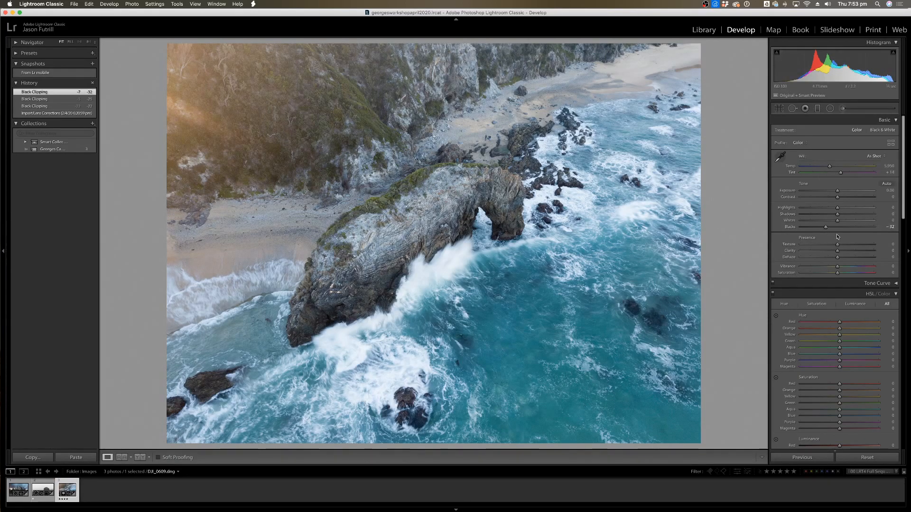
# Lower the photo's Shadows to -27 and raise its Contrast to +7.
pyautogui.moveTo(835, 216); pyautogui.dragTo(827, 217)
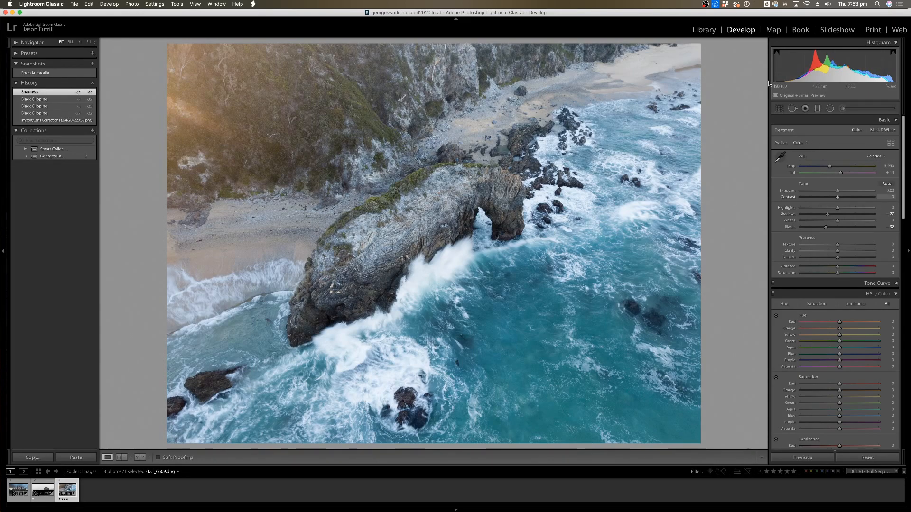
pyautogui.click(776, 53)
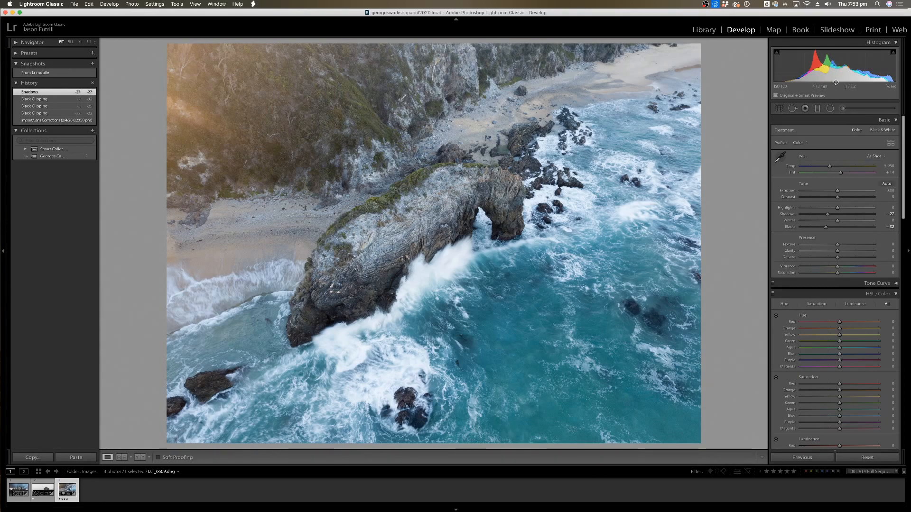
pyautogui.moveTo(838, 198)
pyautogui.mouseDown()
pyautogui.moveTo(849, 198)
pyautogui.moveTo(825, 200)
pyautogui.moveTo(838, 201)
pyautogui.mouseUp()
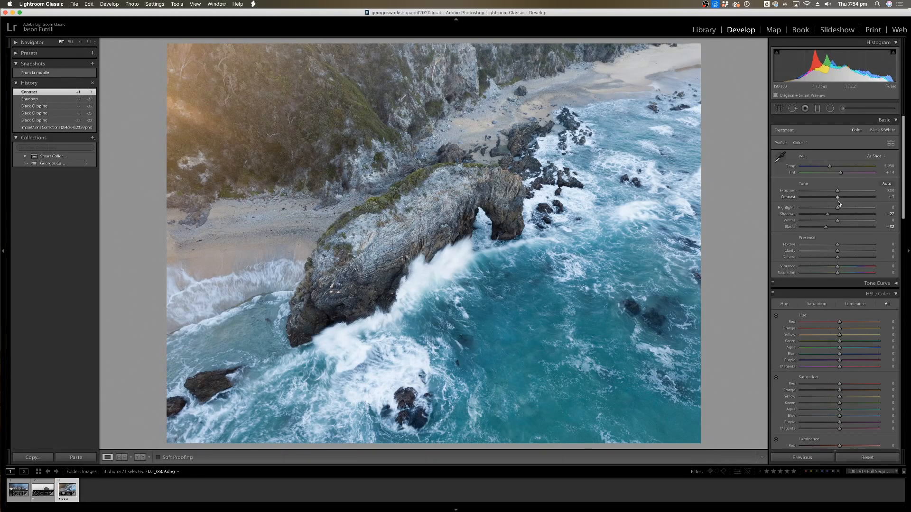
pyautogui.doubleClick(788, 198)
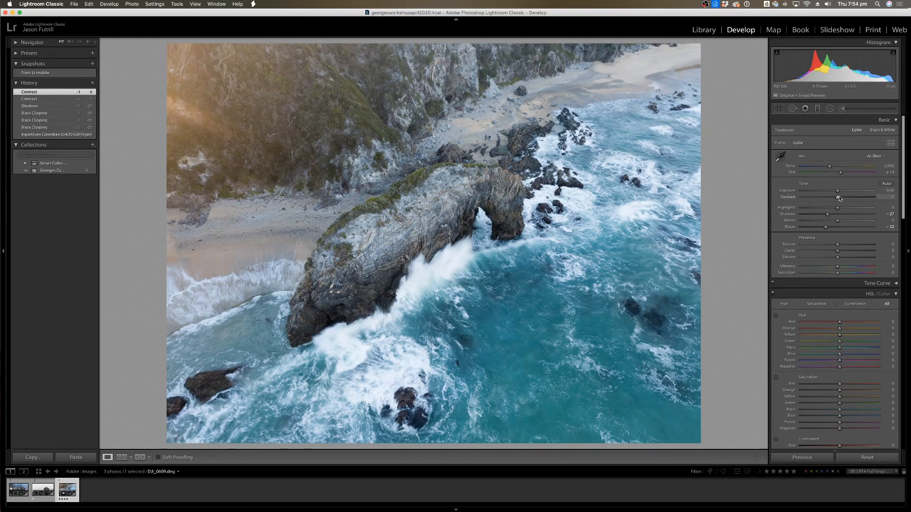
pyautogui.moveTo(837, 200); pyautogui.dragTo(841, 200)
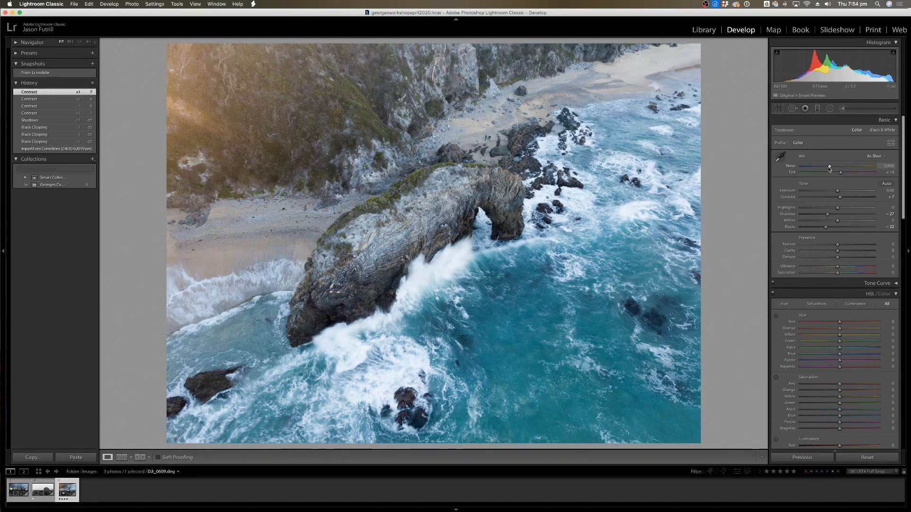
# Try a Temp of 5,617 with a Tint of -1, try a Tint of -42, and undo these white balance changes.
pyautogui.moveTo(836, 168)
pyautogui.mouseDown()
pyautogui.moveTo(846, 170)
pyautogui.moveTo(833, 167)
pyautogui.mouseUp()
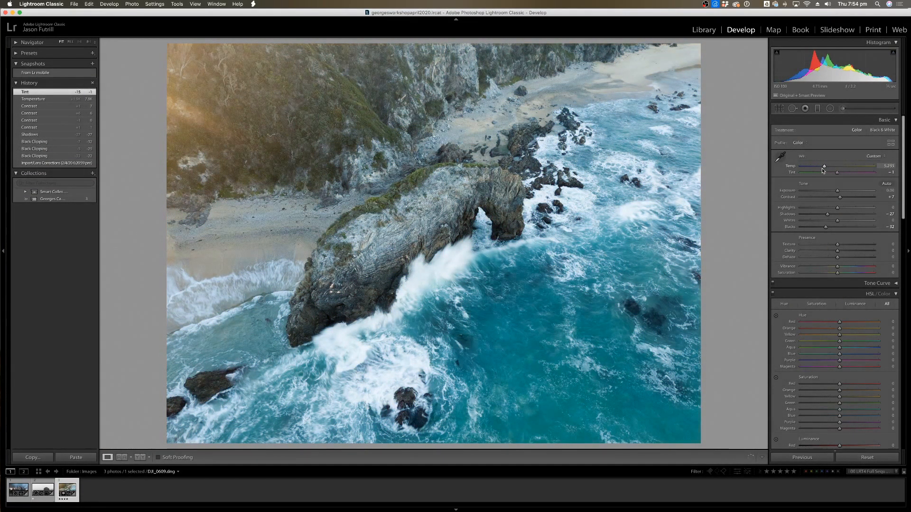
pyautogui.press('super+z')
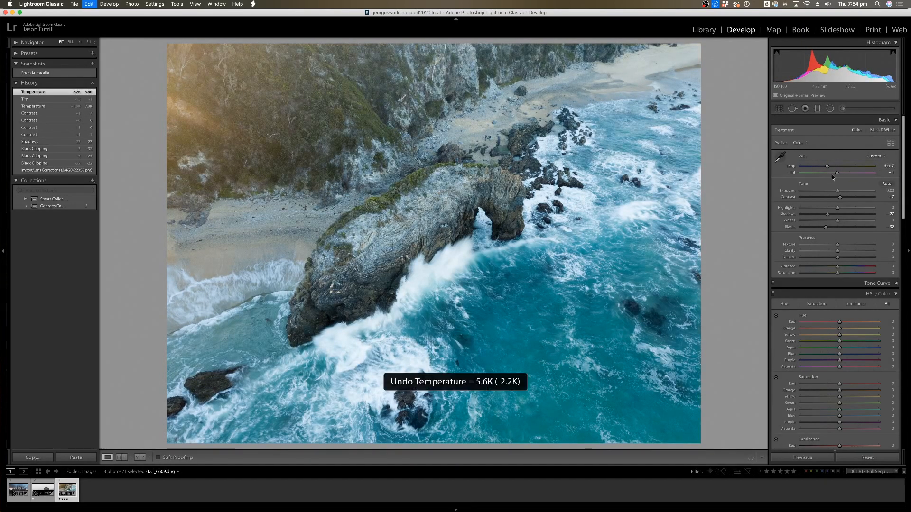
pyautogui.press('super+z')
pyautogui.press('super+z')
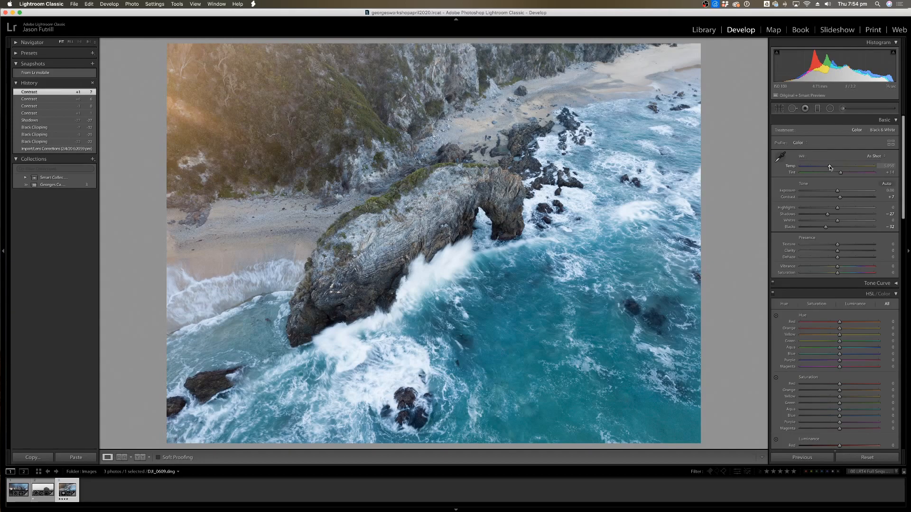
pyautogui.moveTo(829, 167)
pyautogui.mouseDown()
pyautogui.moveTo(805, 167)
pyautogui.moveTo(862, 167)
pyautogui.moveTo(828, 173)
pyautogui.mouseUp()
pyautogui.press('super+z')
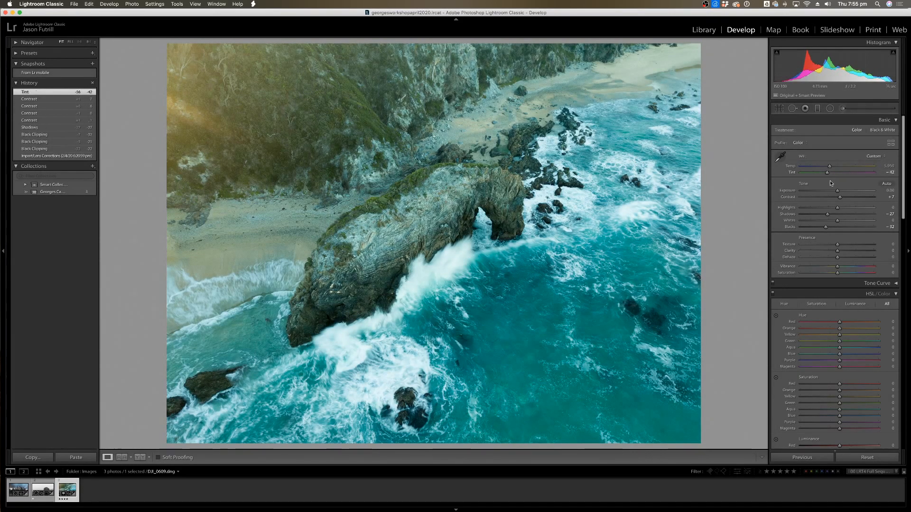
pyautogui.press('super+z')
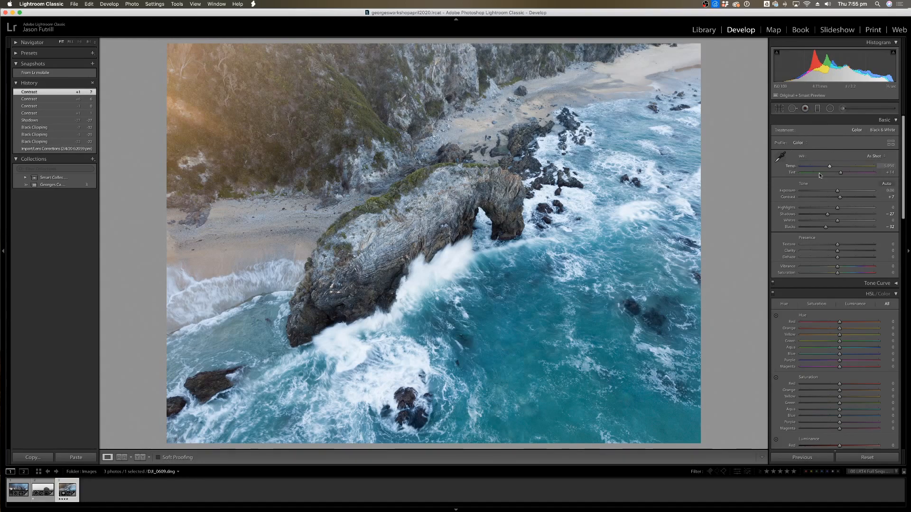
# Warm the photo to a Temp of 6,308 and set the Tint to +10.
pyautogui.moveTo(828, 168); pyautogui.dragTo(831, 169)
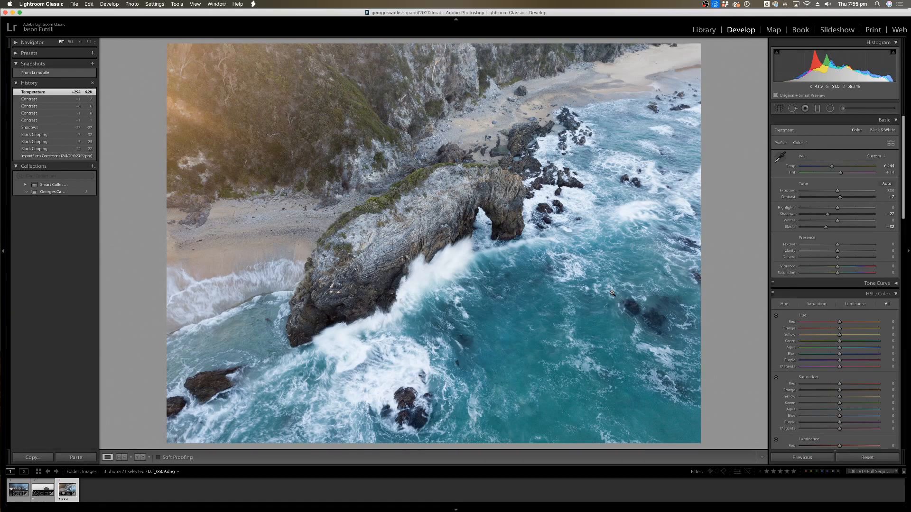
pyautogui.moveTo(831, 166); pyautogui.dragTo(840, 174)
pyautogui.press('super+z')
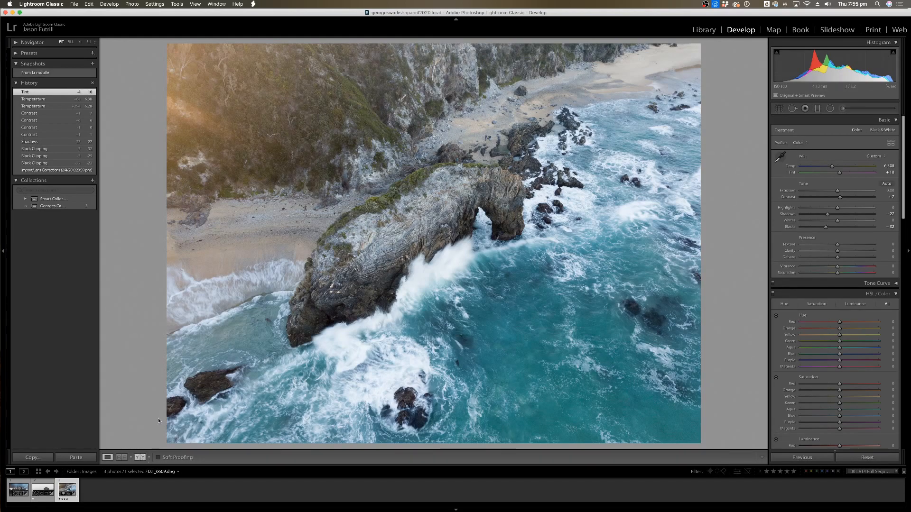
# Compare the before and after versions side by side, examining the rock, sea, beach and hillside enlarged, and return to the full images.
pyautogui.press('y')
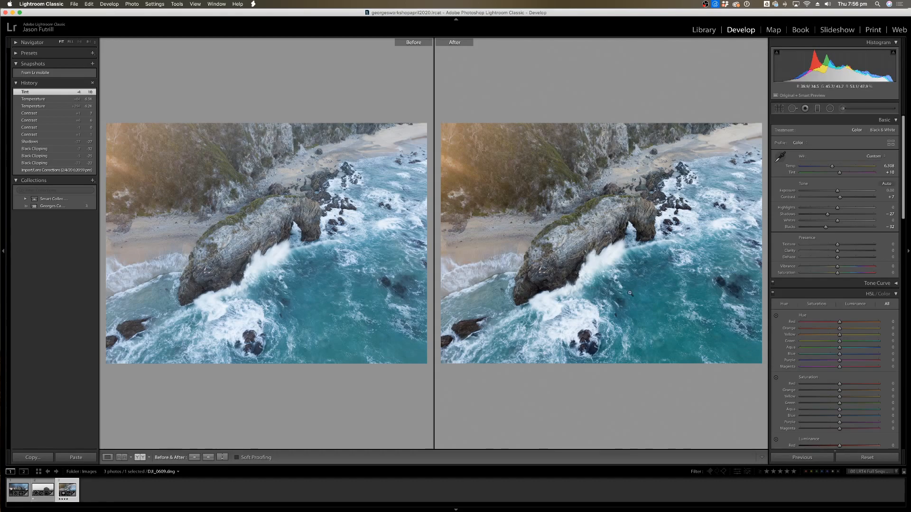
pyautogui.click(533, 194)
pyautogui.moveTo(584, 209); pyautogui.dragTo(554, 127)
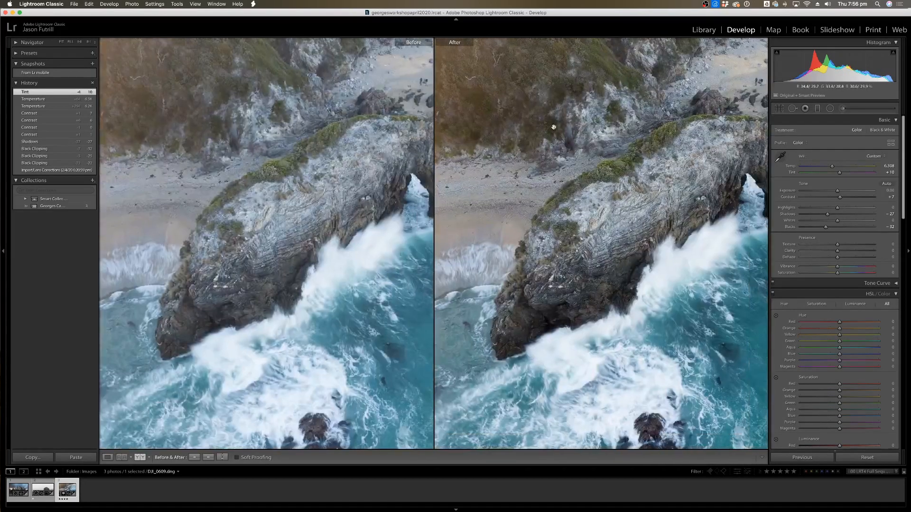
pyautogui.scroll(-10, 530, 255)
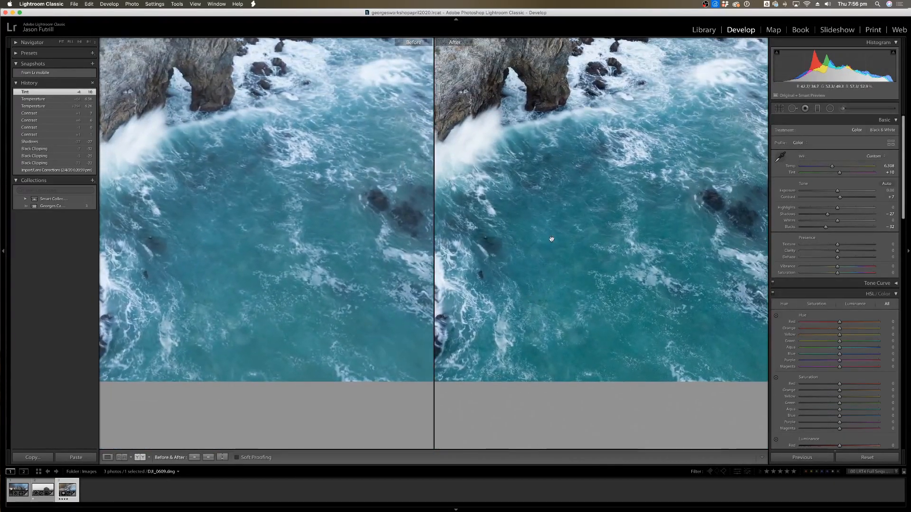
pyautogui.scroll(5, 563, 178)
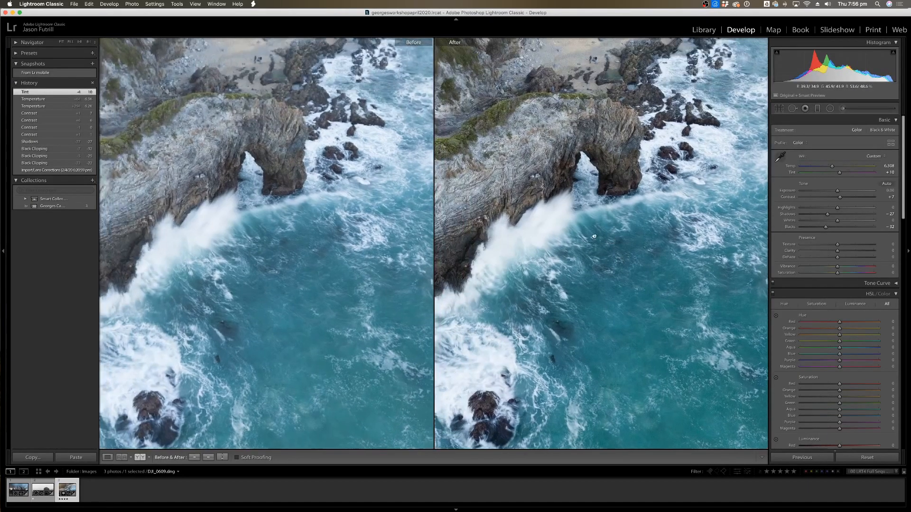
pyautogui.scroll(10, 528, 139)
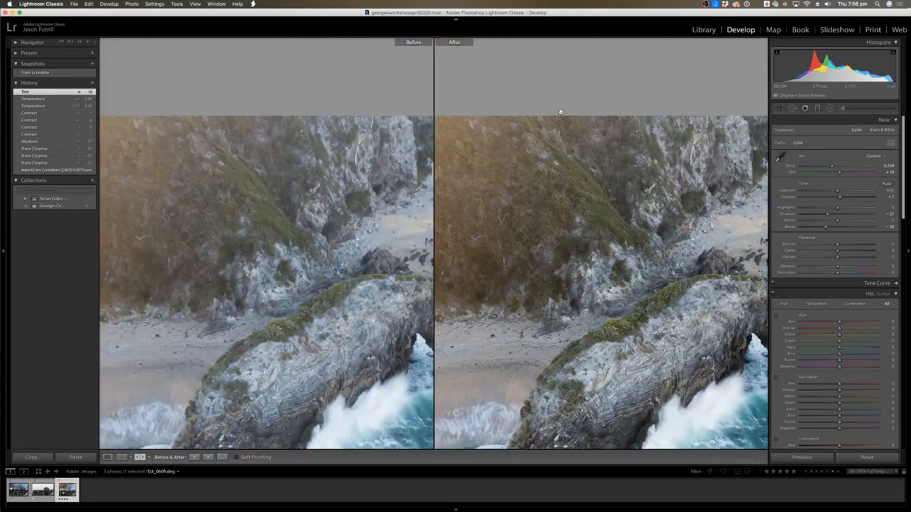
pyautogui.hscroll(5, 571, 173)
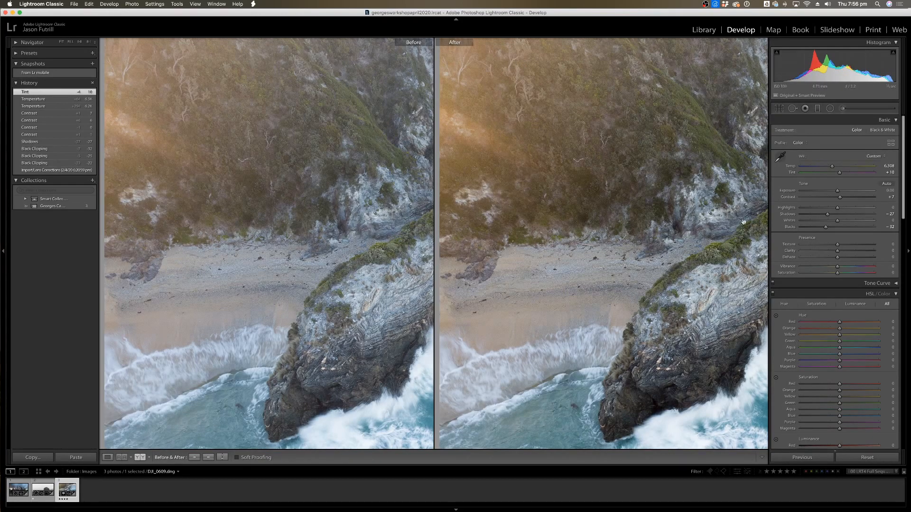
pyautogui.scroll(-5, 594, 156)
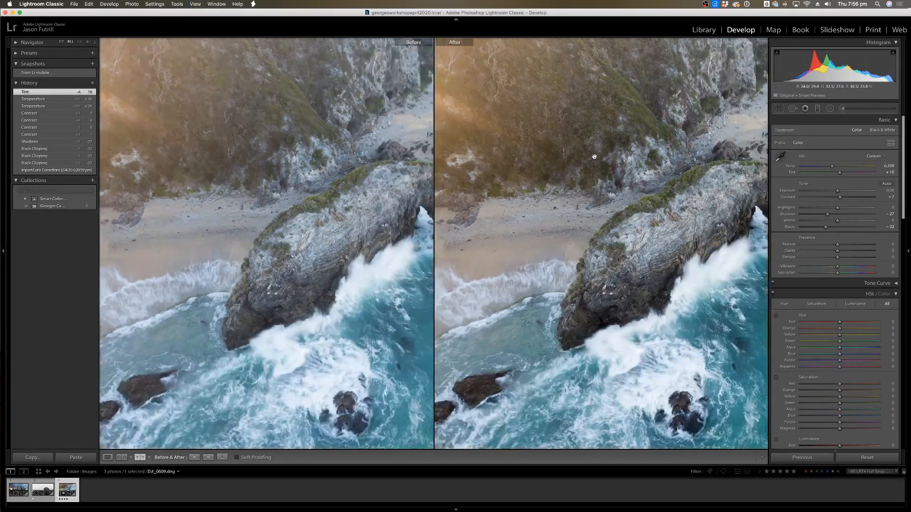
pyautogui.click(593, 156)
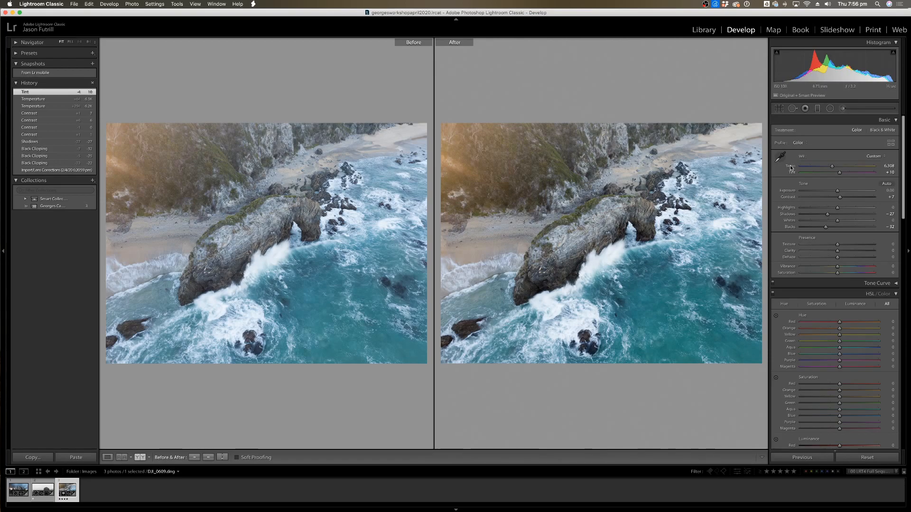
# Reset Temp and Tint to their original values and return to the single-image view.
pyautogui.moveTo(788, 165); pyautogui.dragTo(797, 174)
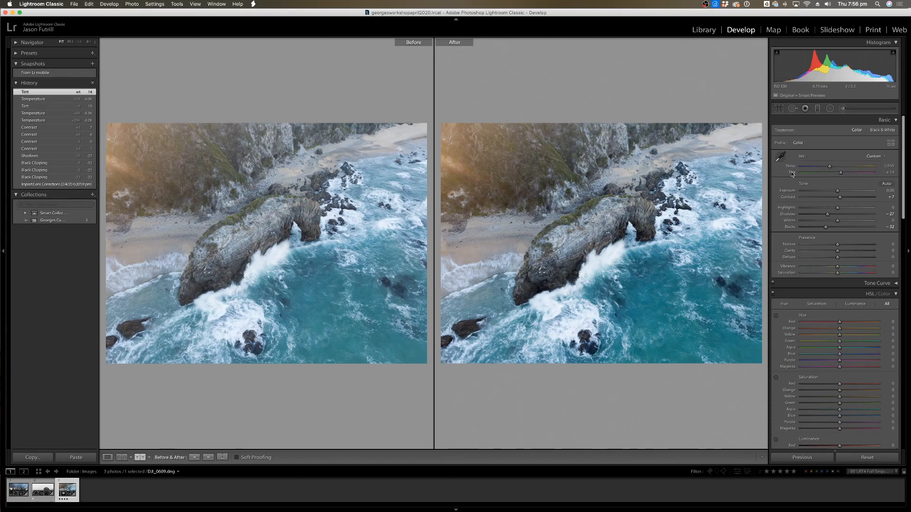
pyautogui.click(791, 174)
pyautogui.click(107, 457)
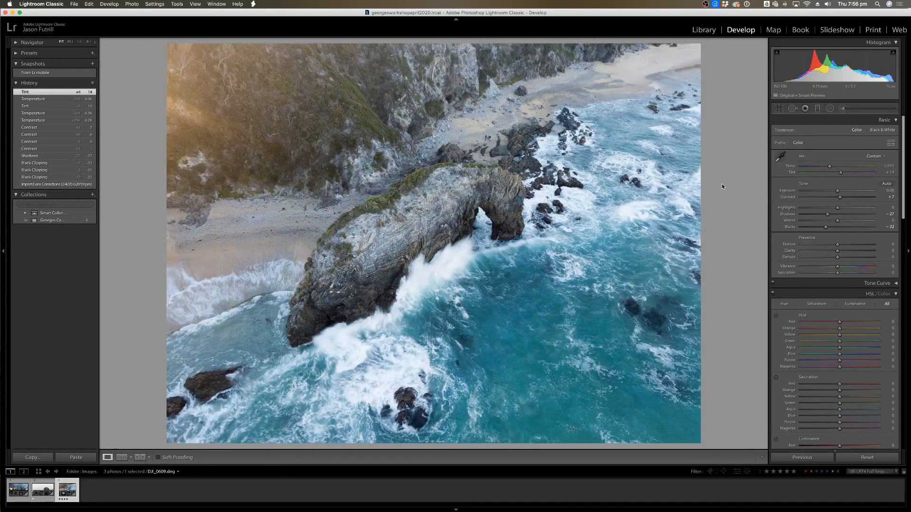
# Set the white balance by sampling a neutral grey patch near the top of the rock arch.
pyautogui.click(782, 158)
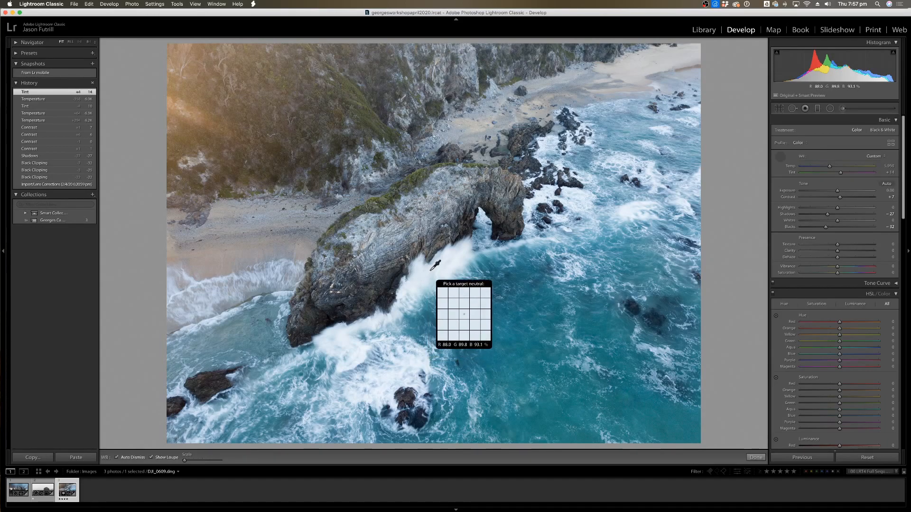
pyautogui.press('super+equal')
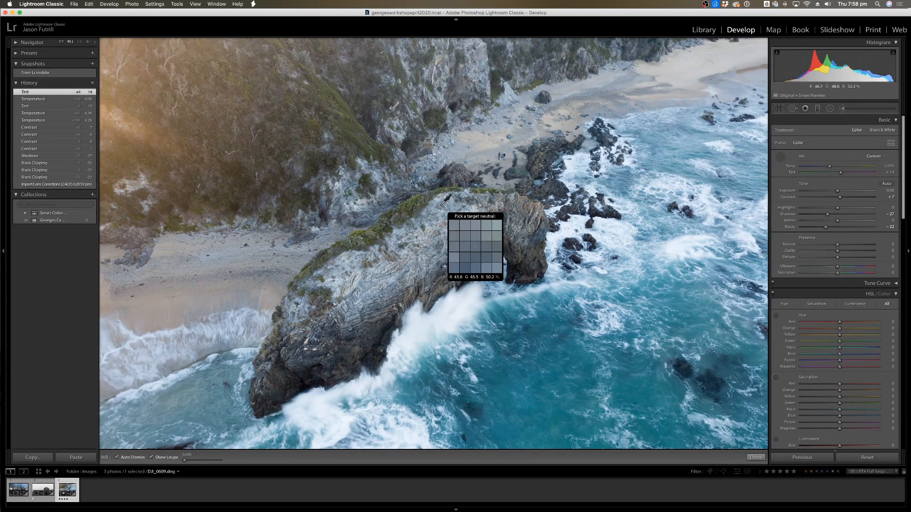
pyautogui.click(443, 201)
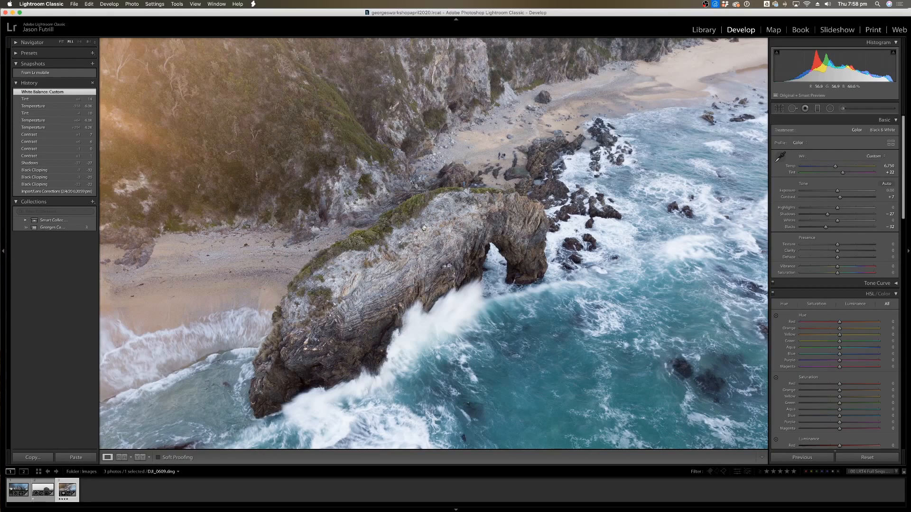
# Try a second neutral sample on the rock face, undo that white balance, and return to the full image.
pyautogui.press('w')
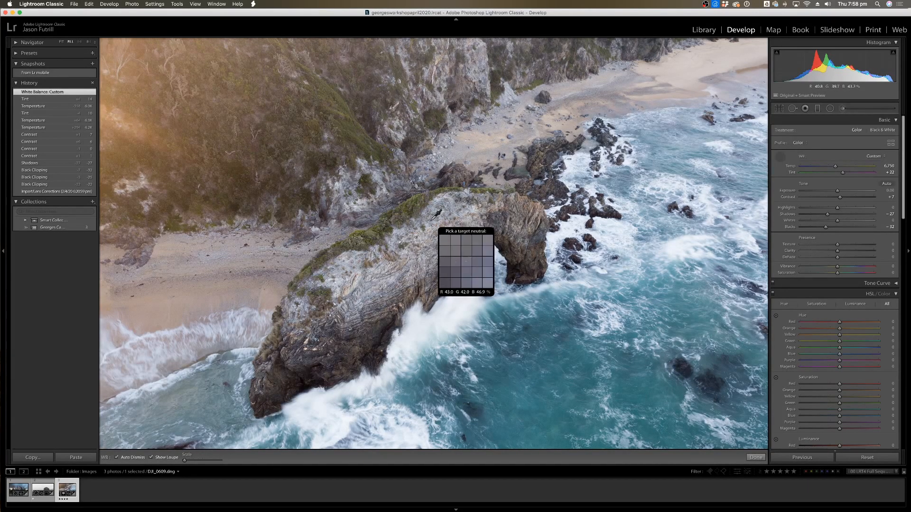
pyautogui.click(432, 218)
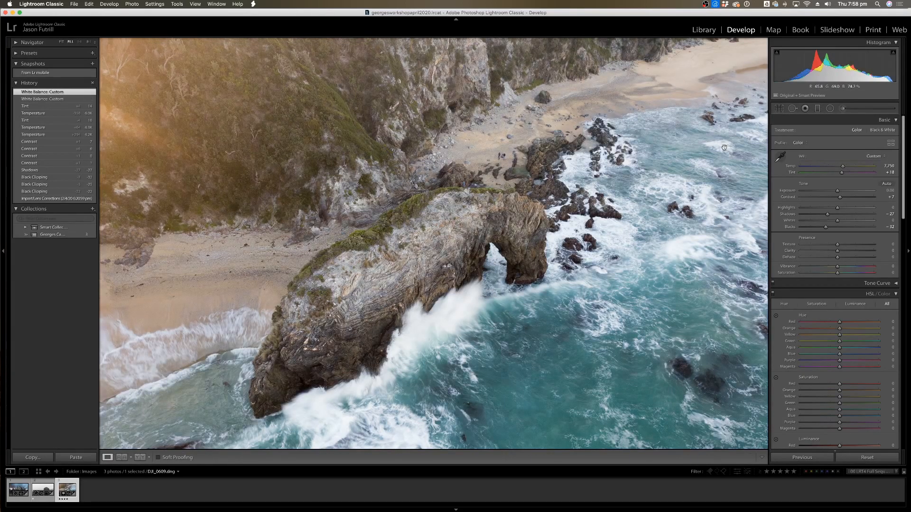
pyautogui.press('super+z')
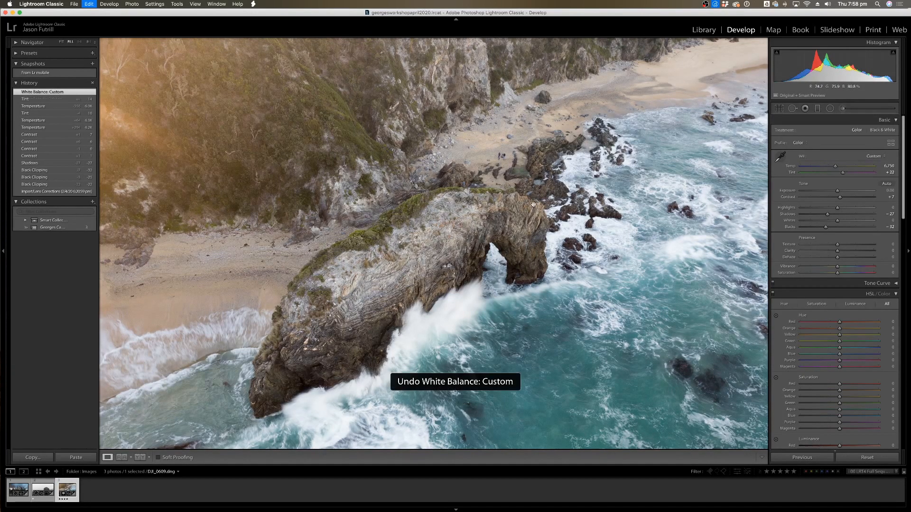
pyautogui.click(636, 162)
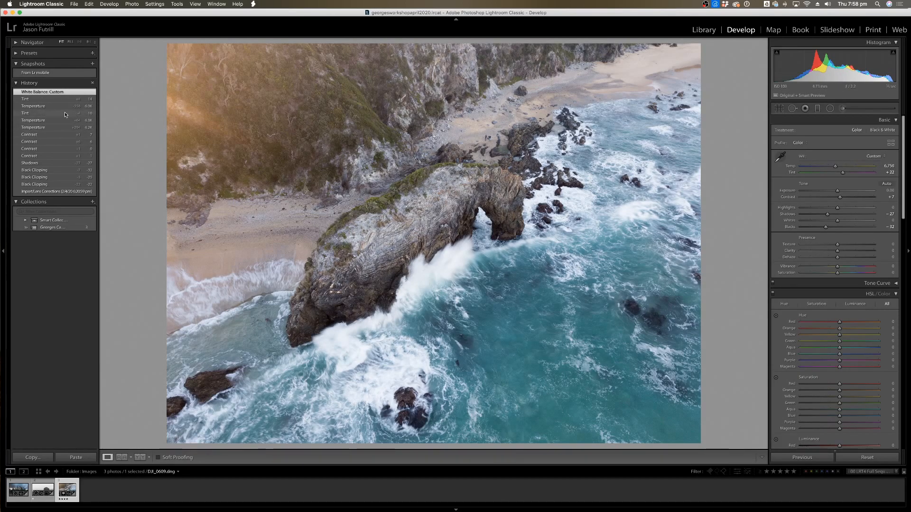
# Compare the earlier Contrast and Temperature history states with the sampled white balance, returning to the custom white balance state.
pyautogui.click(29, 42)
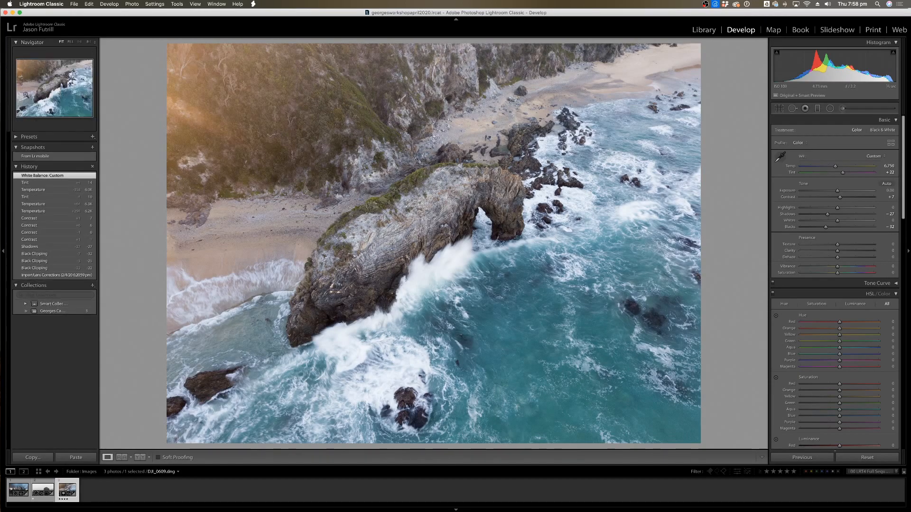
pyautogui.click(53, 219)
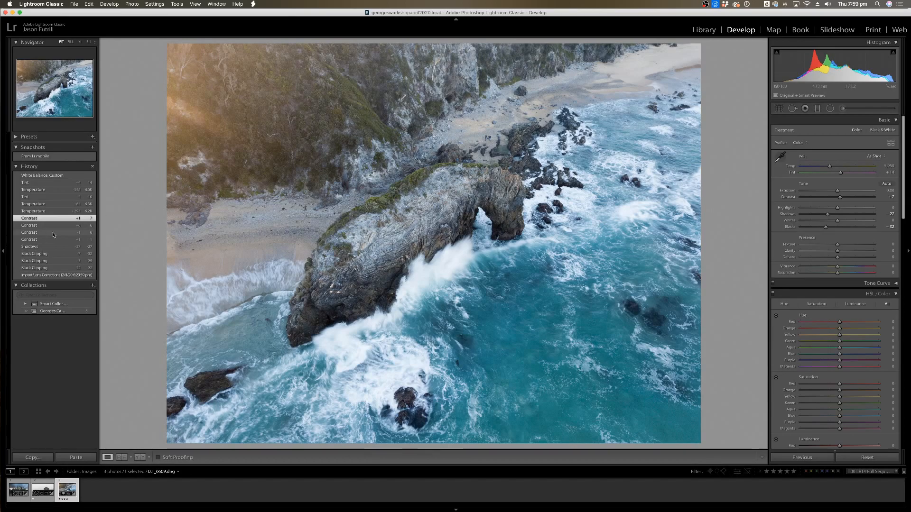
pyautogui.click(64, 204)
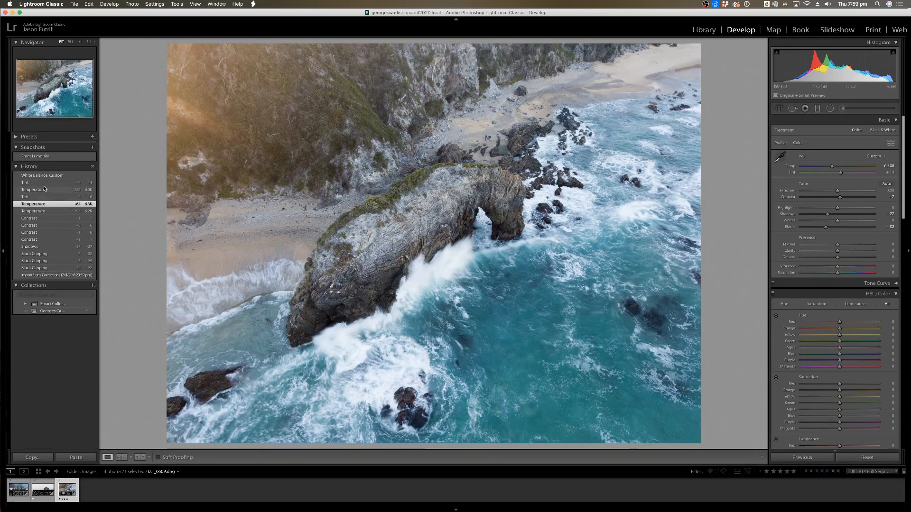
pyautogui.click(778, 157)
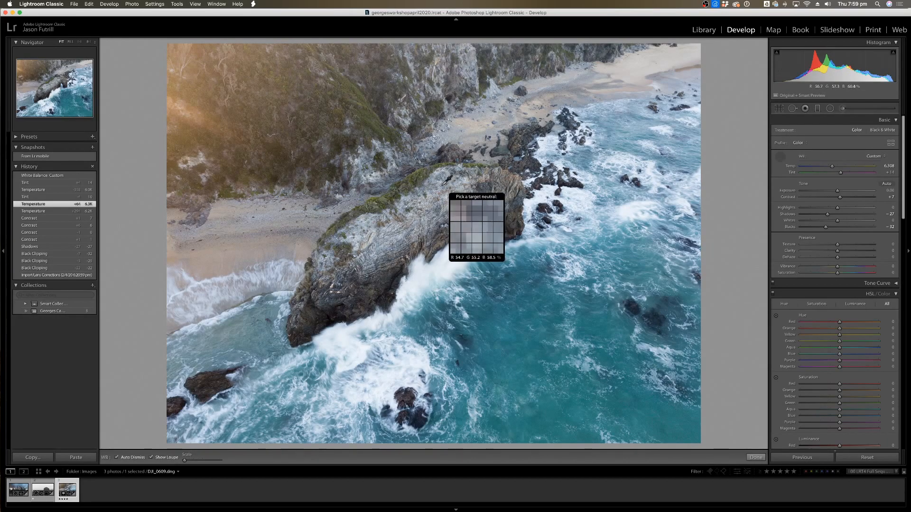
pyautogui.click(62, 176)
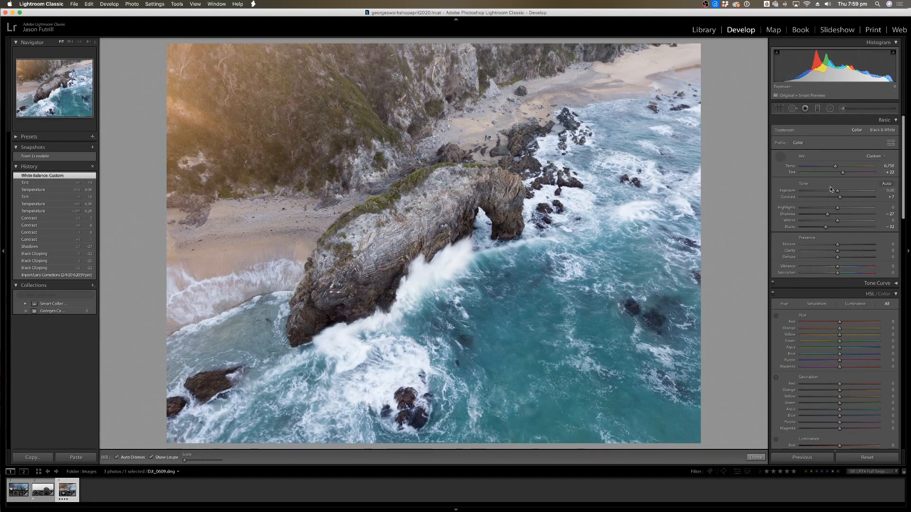
pyautogui.click(780, 156)
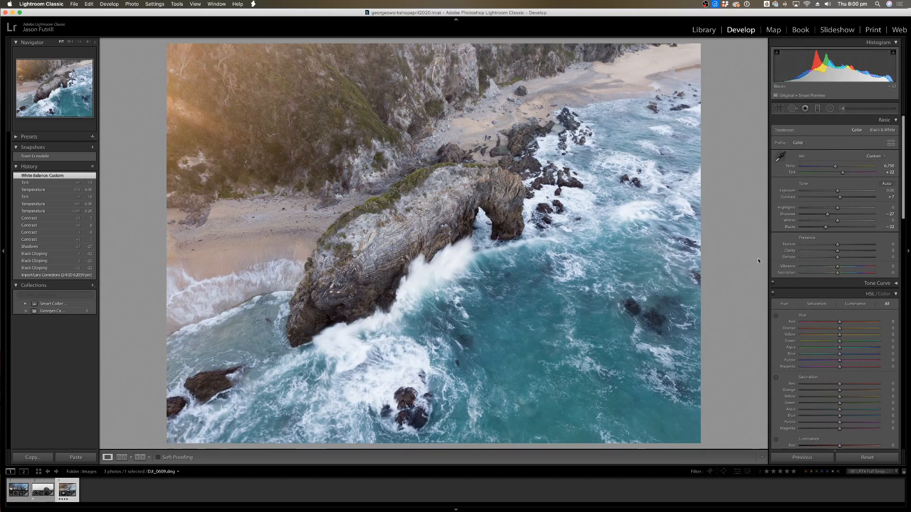
# Try the maximum Clarity of +100, view its effect on the whole photo, and undo it.
pyautogui.click(439, 216)
pyautogui.moveTo(442, 223); pyautogui.dragTo(449, 226)
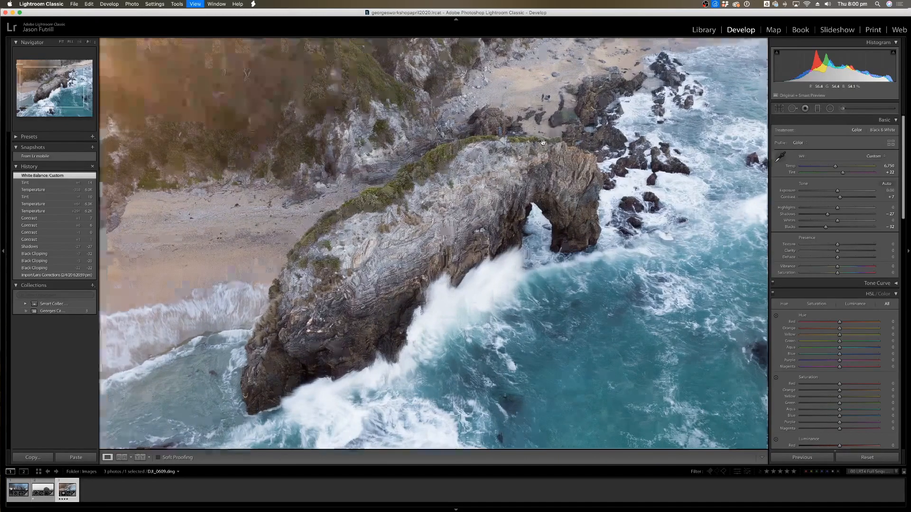
pyautogui.click(543, 142)
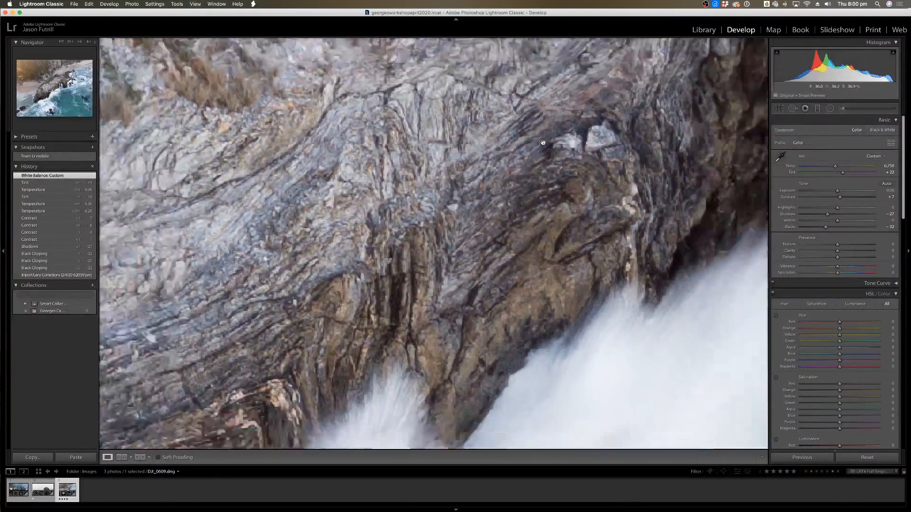
pyautogui.click(543, 142)
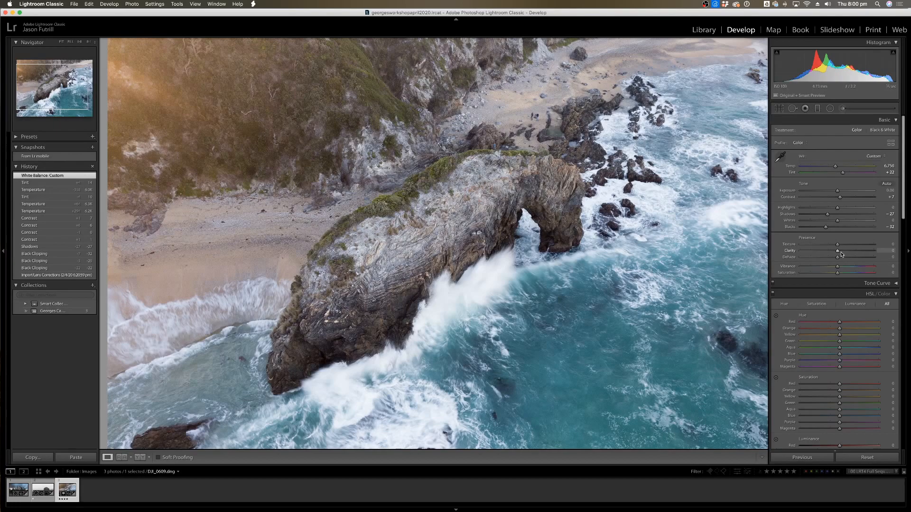
pyautogui.moveTo(399, 250); pyautogui.dragTo(421, 248)
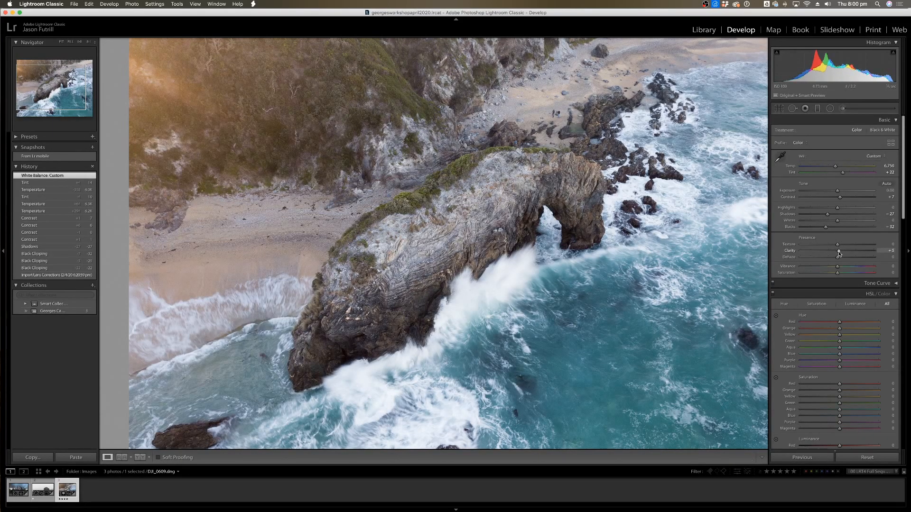
pyautogui.moveTo(842, 251); pyautogui.dragTo(875, 251)
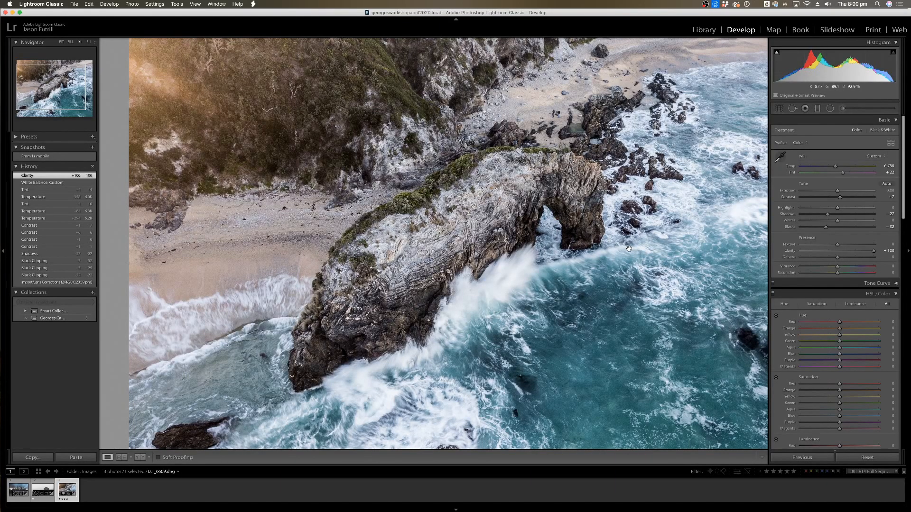
pyautogui.press('super+minus')
pyautogui.press('super+minus')
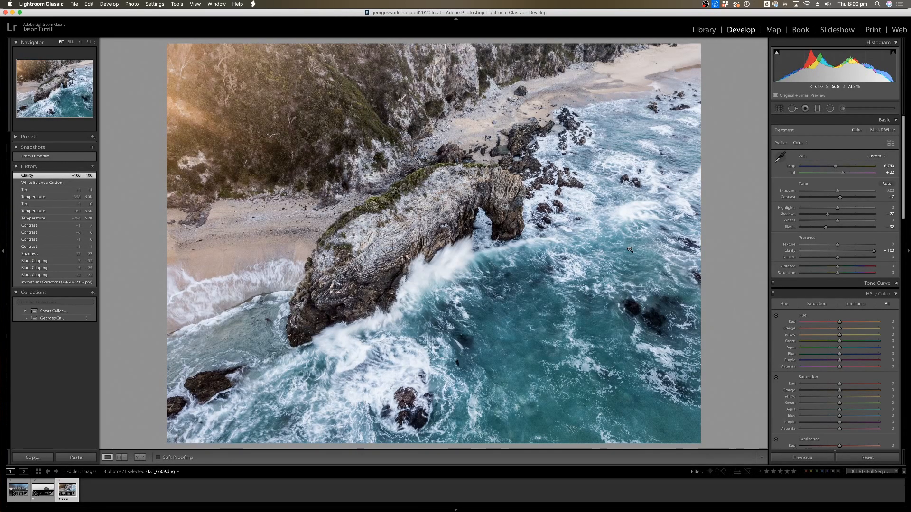
pyautogui.press('super+z')
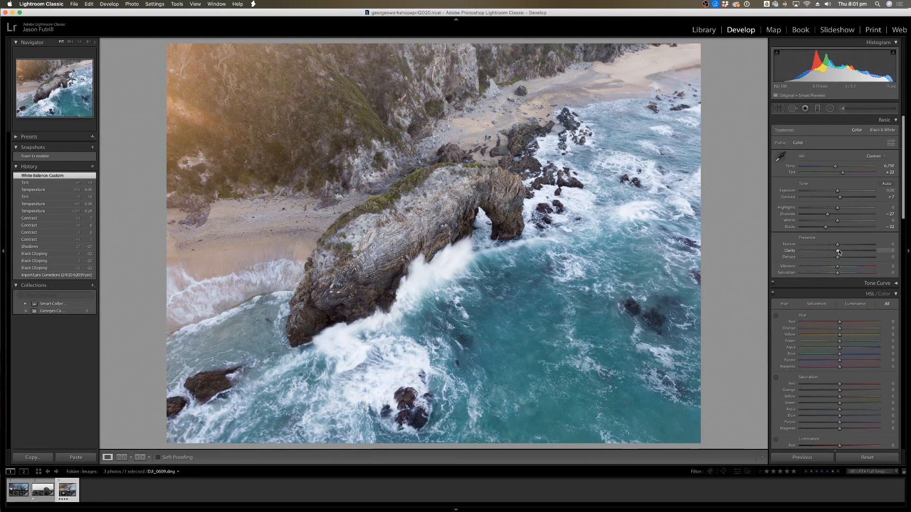
# Set Clarity to +15 with the full photo in view, keeping the sampled Tint.
pyautogui.moveTo(838, 252); pyautogui.dragTo(844, 254)
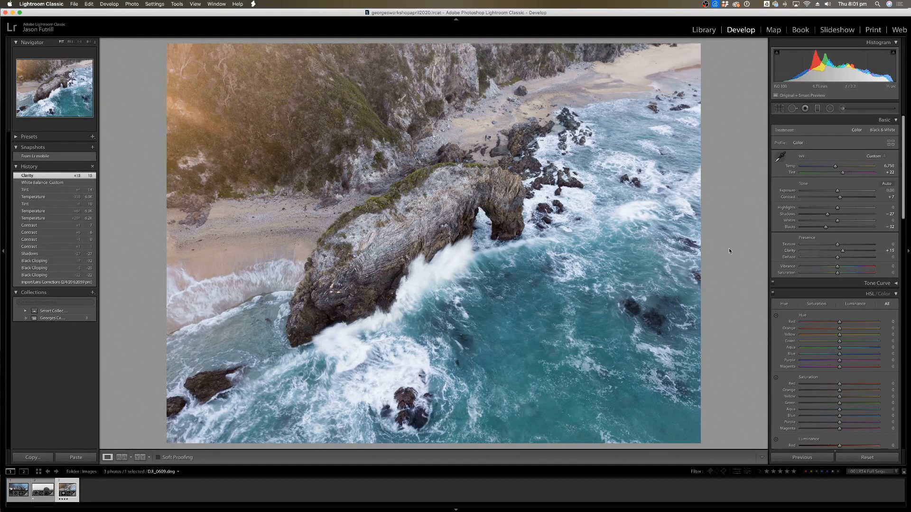
pyautogui.click(409, 239)
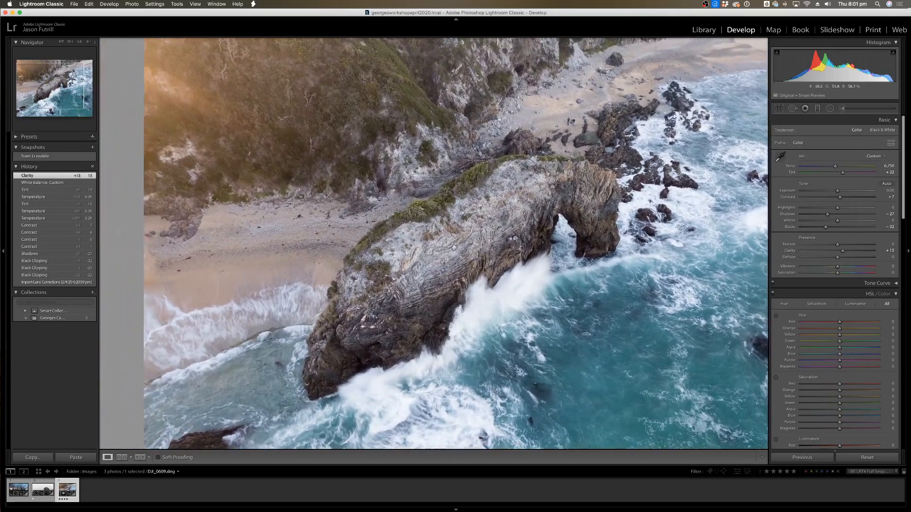
pyautogui.press('=')
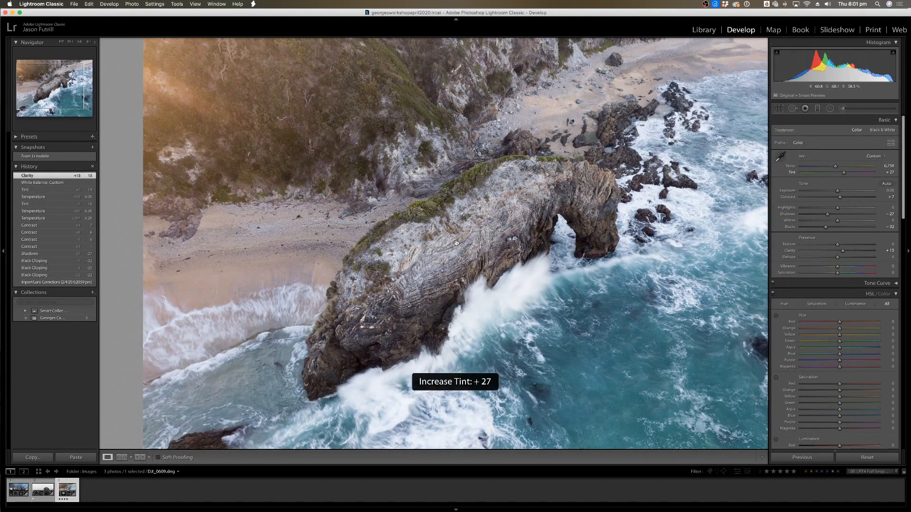
pyautogui.press('super+z')
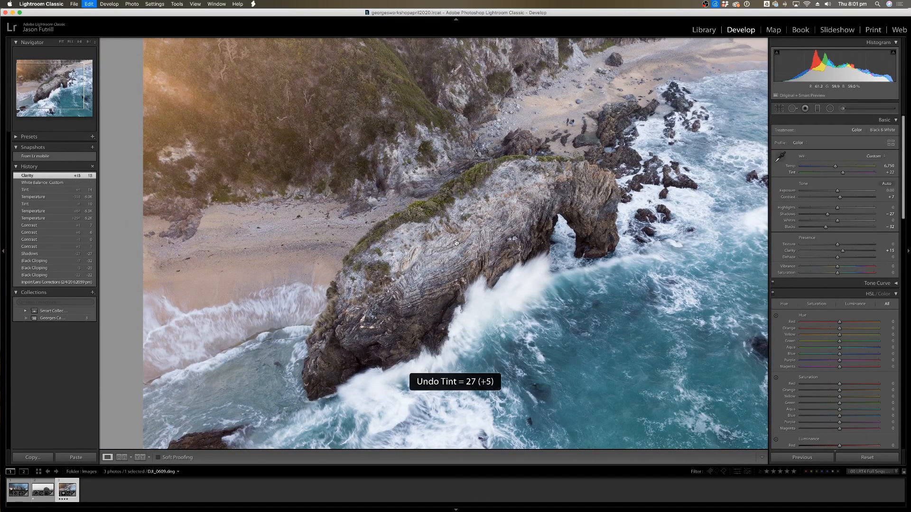
# Reset Clarity and raise it again to +15 while inspecting the rock texture up close.
pyautogui.click(456, 243)
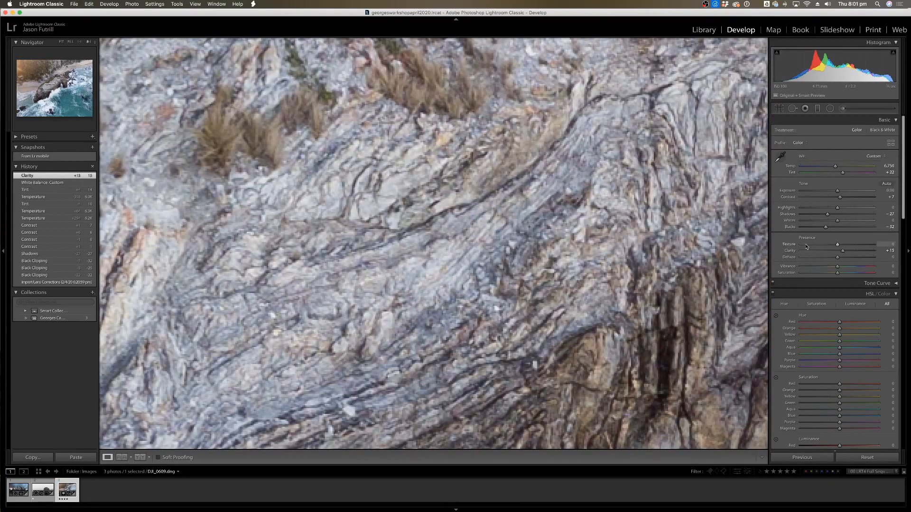
pyautogui.doubleClick(792, 254)
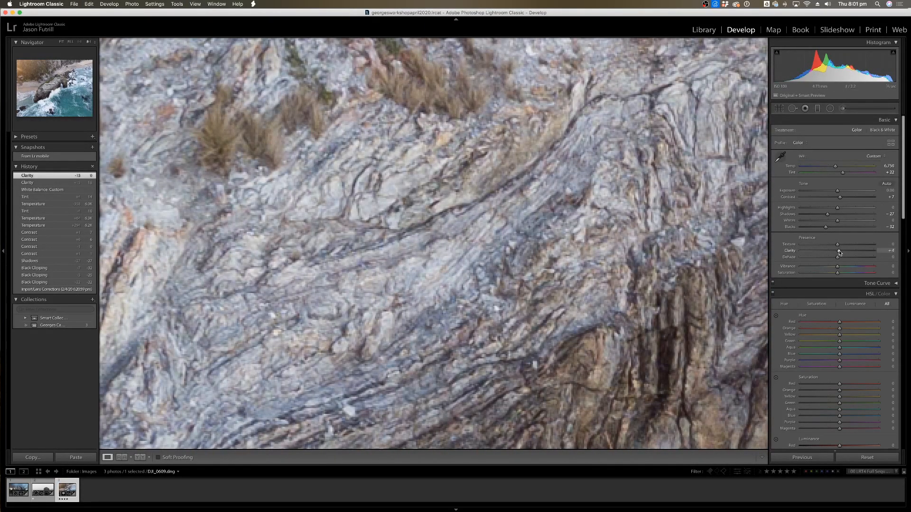
pyautogui.moveTo(839, 252); pyautogui.dragTo(843, 254)
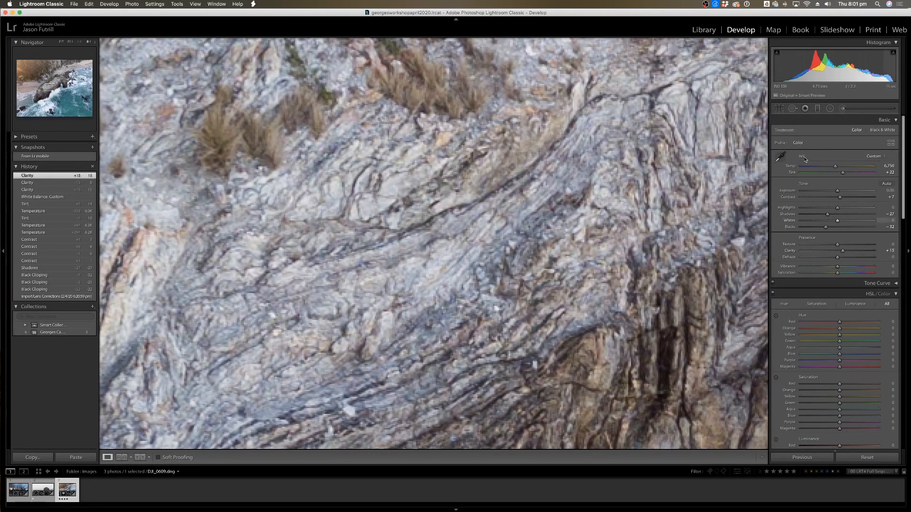
pyautogui.moveTo(455, 253); pyautogui.dragTo(481, 217)
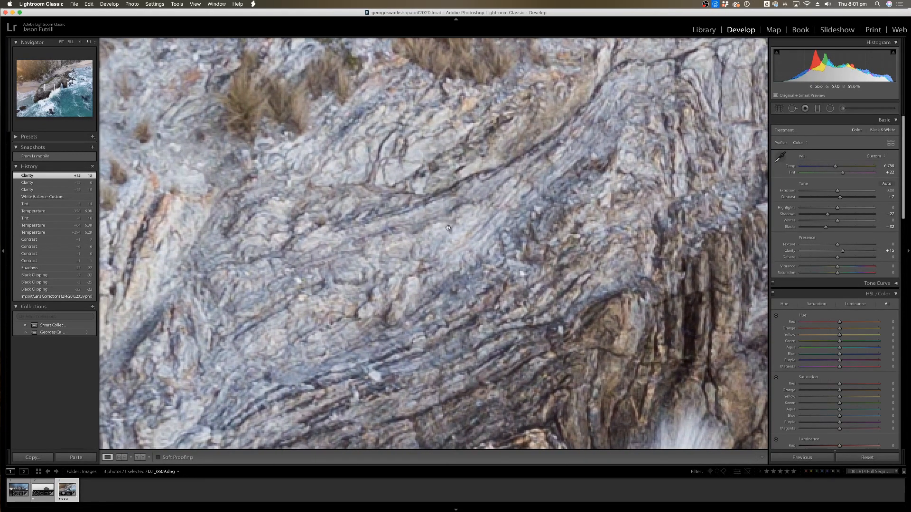
pyautogui.moveTo(453, 160); pyautogui.dragTo(501, 239)
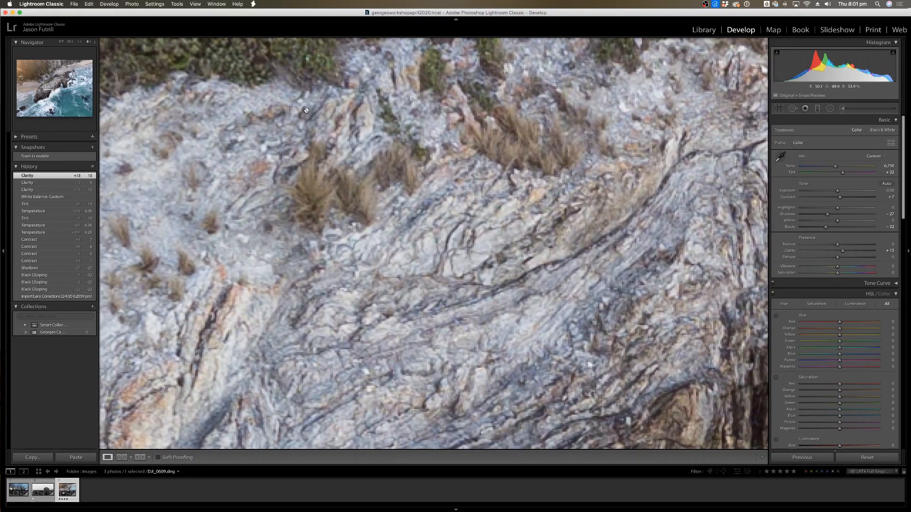
pyautogui.click(461, 199)
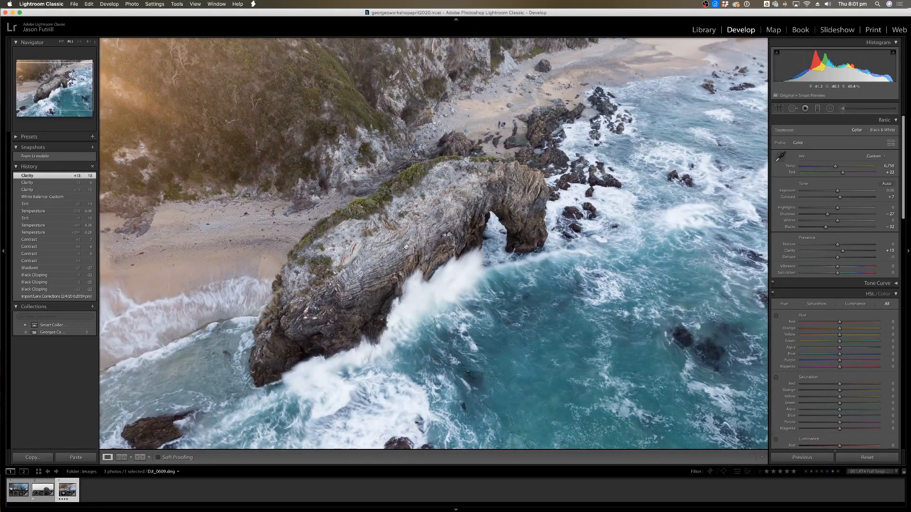
# Try Texture at +81, +98 and +49 on the whole coastal photo, resetting it to 0.
pyautogui.click(457, 305)
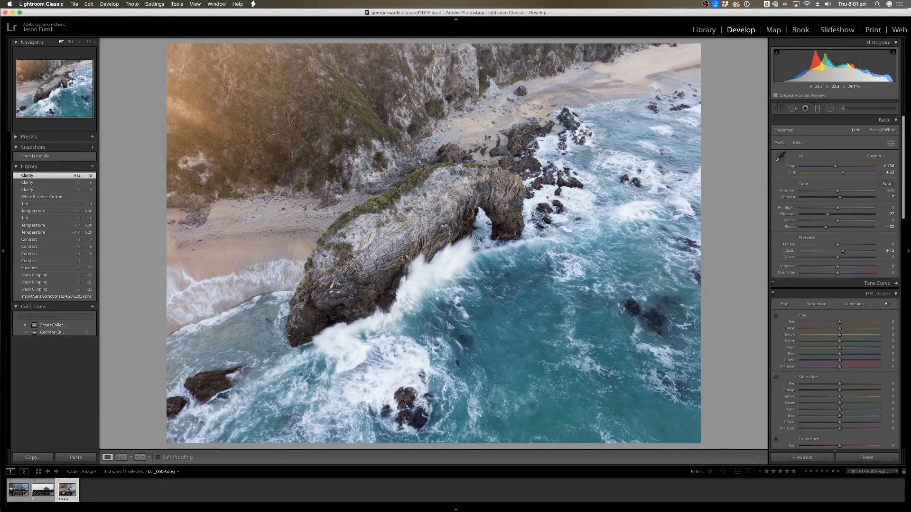
pyautogui.moveTo(836, 245); pyautogui.dragTo(864, 237)
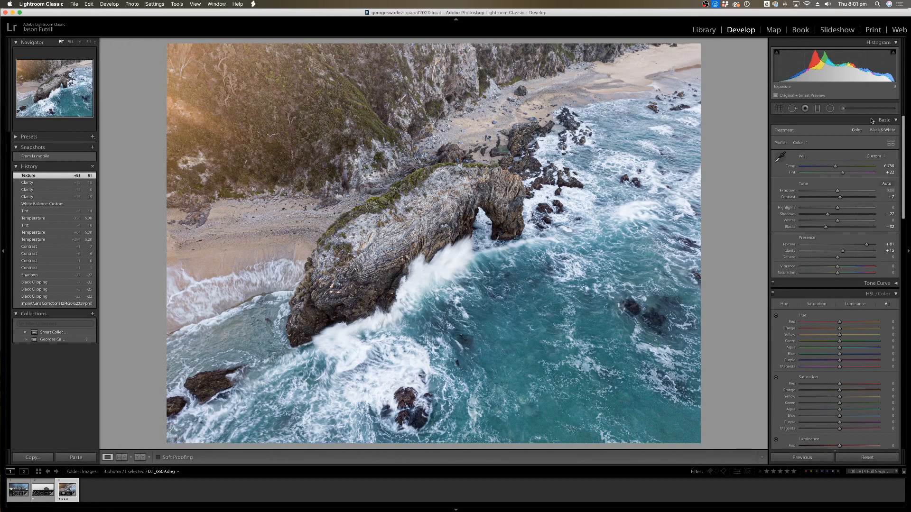
pyautogui.moveTo(866, 248)
pyautogui.mouseDown()
pyautogui.moveTo(854, 248)
pyautogui.moveTo(873, 248)
pyautogui.mouseUp()
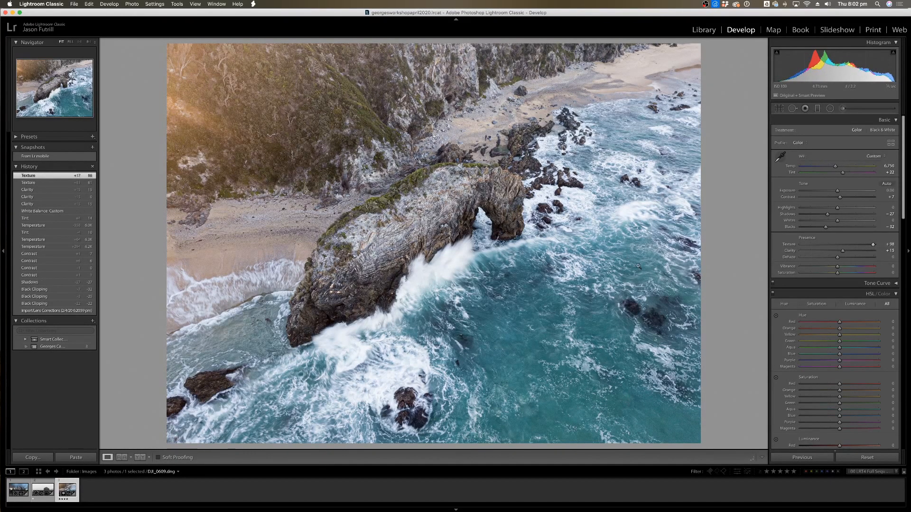
pyautogui.doubleClick(791, 244)
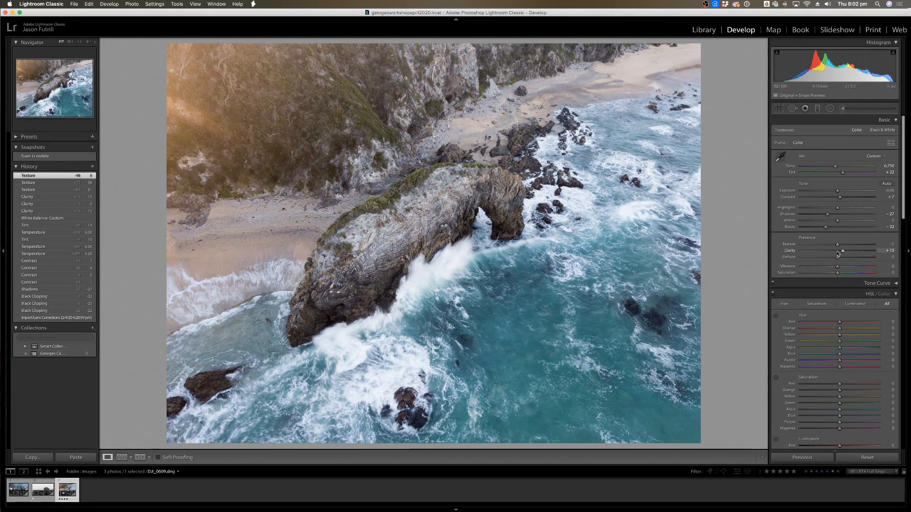
pyautogui.moveTo(837, 244); pyautogui.dragTo(855, 247)
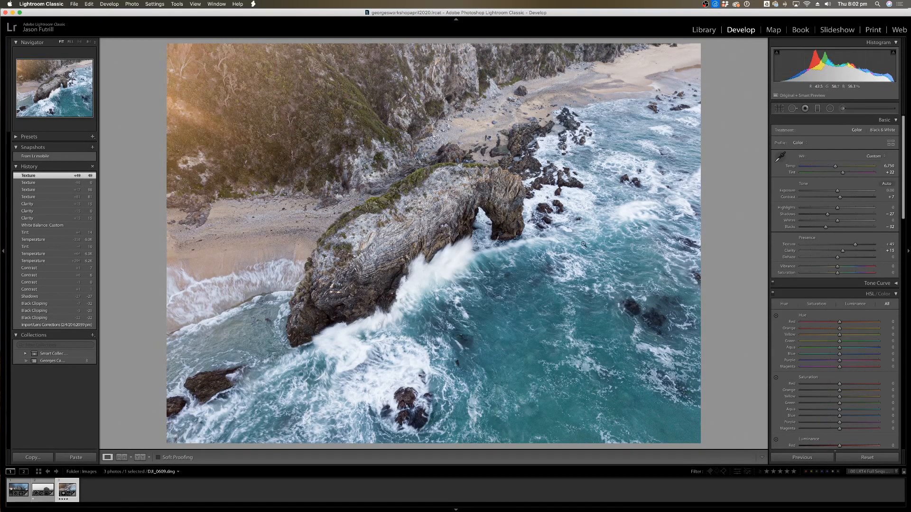
pyautogui.click(790, 244)
pyautogui.doubleClick(788, 245)
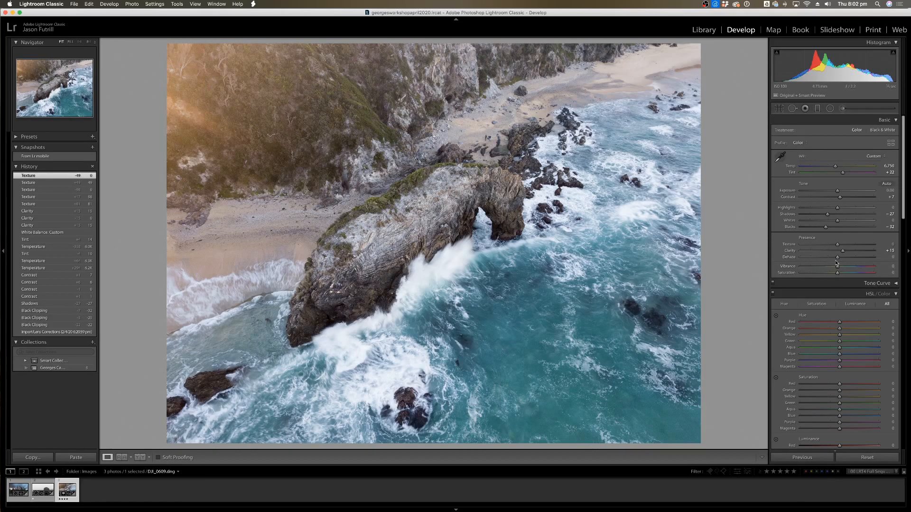
# Try overall Saturation at +100 and +13 on the photo, returning it to 0.
pyautogui.moveTo(836, 263)
pyautogui.mouseDown()
pyautogui.moveTo(863, 266)
pyautogui.moveTo(827, 261)
pyautogui.moveTo(850, 262)
pyautogui.moveTo(837, 261)
pyautogui.moveTo(837, 249)
pyautogui.mouseUp()
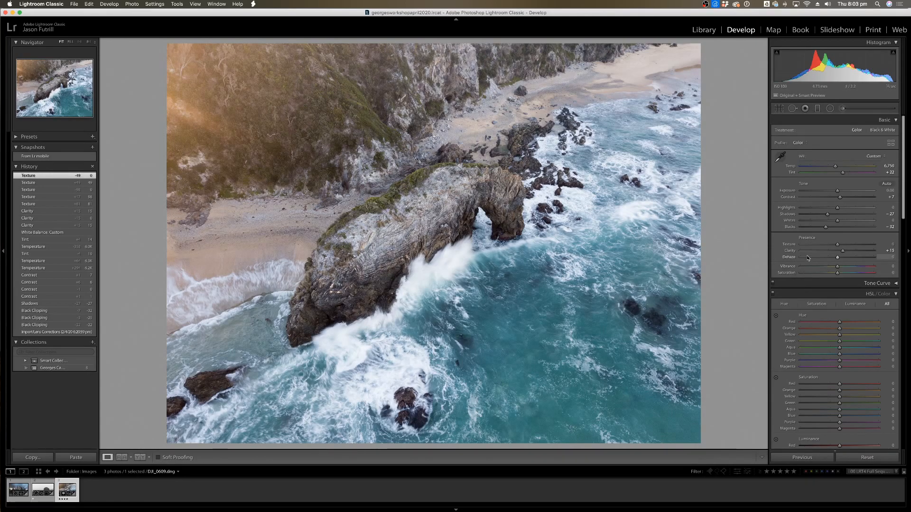
pyautogui.moveTo(837, 273); pyautogui.dragTo(875, 273)
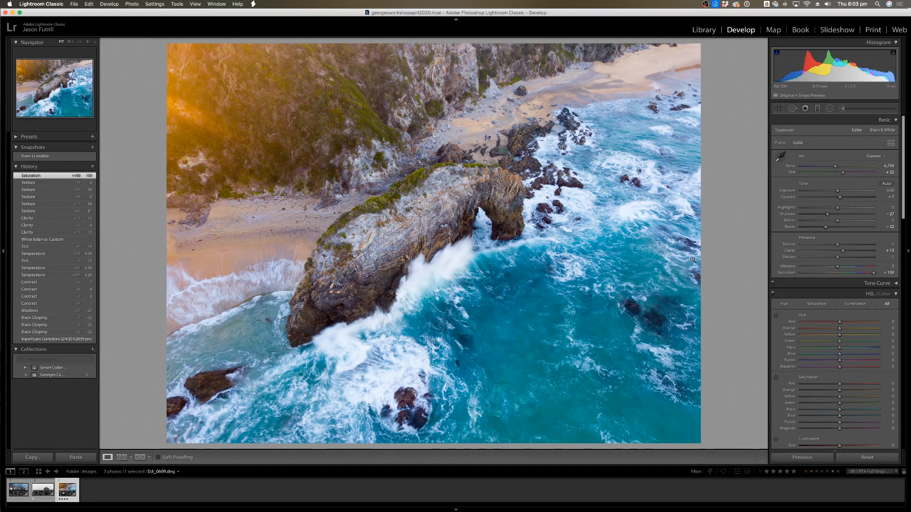
pyautogui.doubleClick(787, 273)
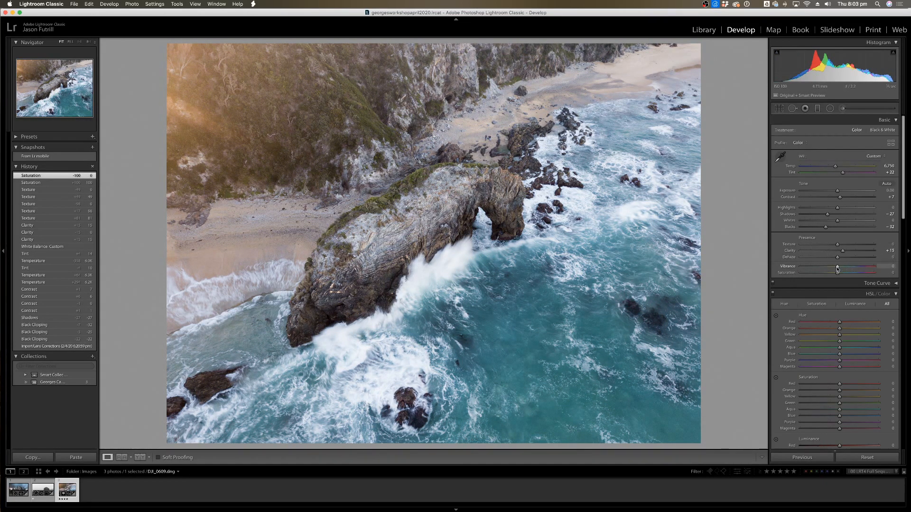
pyautogui.moveTo(837, 273); pyautogui.dragTo(845, 275)
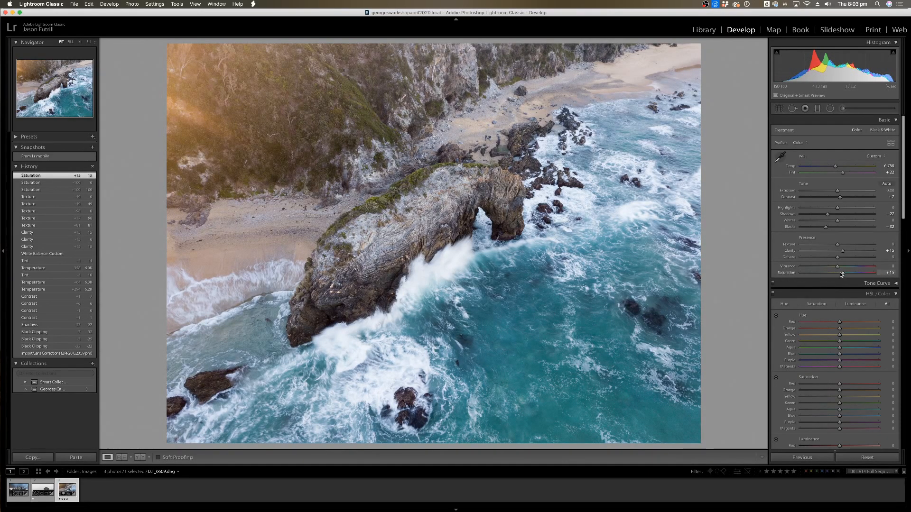
pyautogui.moveTo(841, 274); pyautogui.dragTo(837, 275)
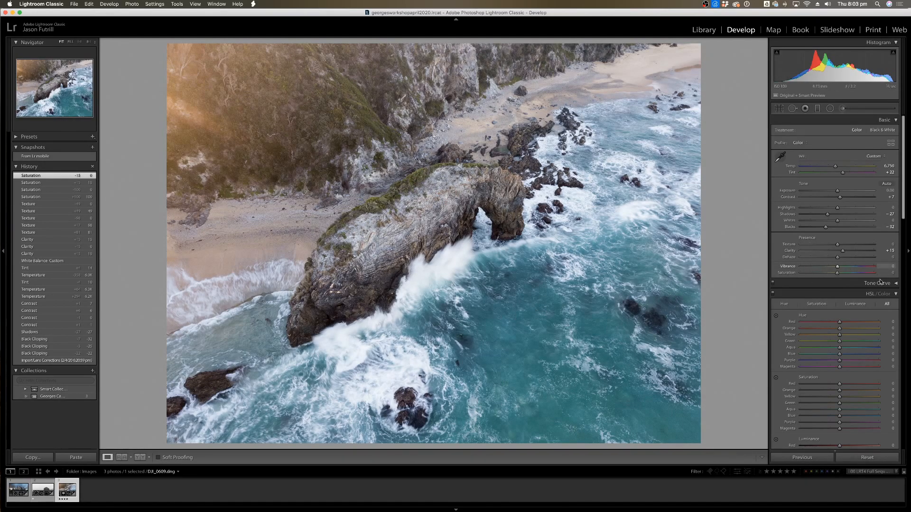
# Raise the photo's Vibrance to +14.
pyautogui.moveTo(837, 266); pyautogui.dragTo(842, 267)
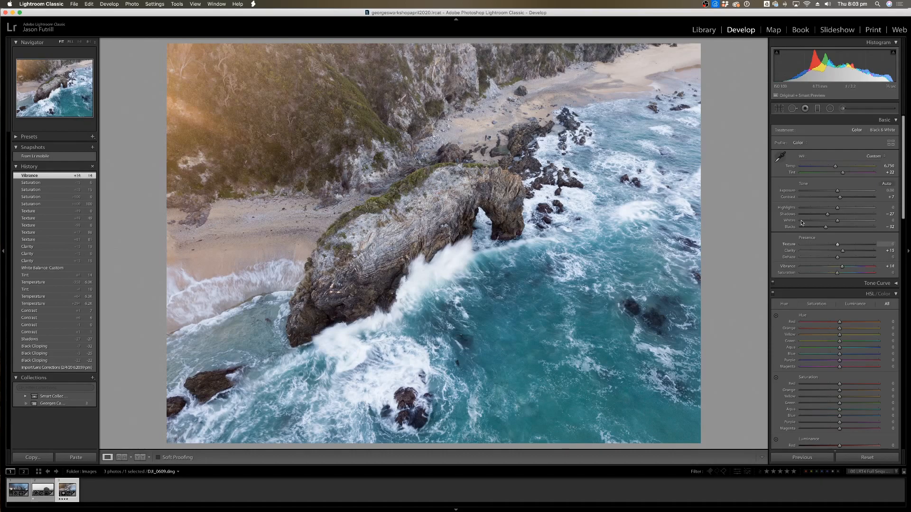
# Compare the before and after versions side by side, examining the rock arch and surf up close, and return to the single-photo view.
pyautogui.click(140, 458)
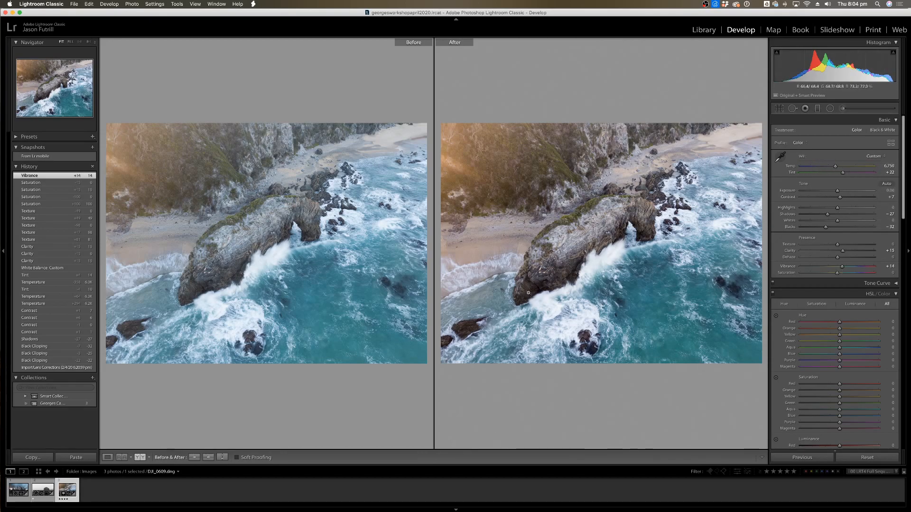
pyautogui.click(535, 274)
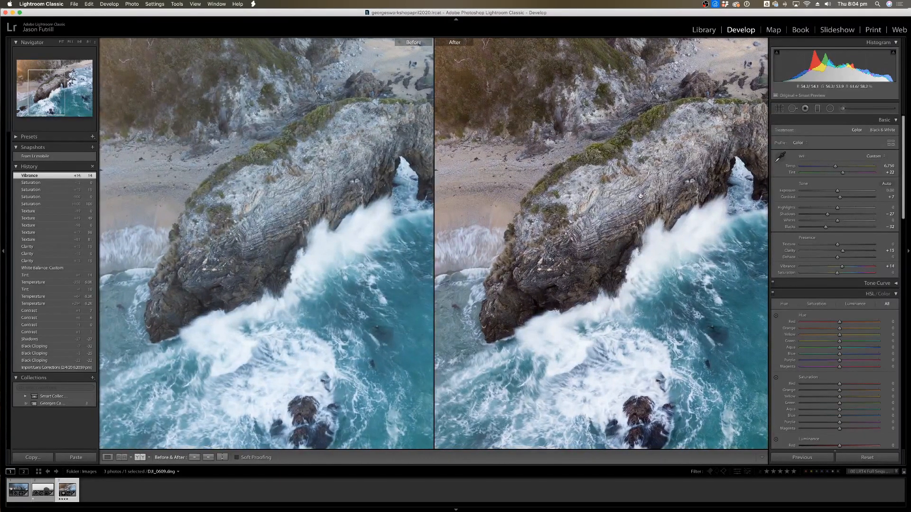
pyautogui.moveTo(641, 196); pyautogui.dragTo(557, 236)
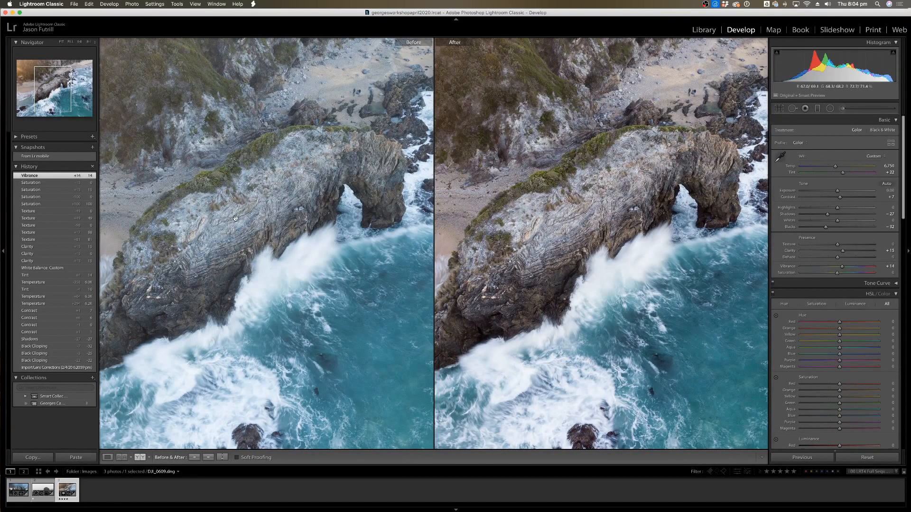
pyautogui.moveTo(235, 218); pyautogui.dragTo(271, 190)
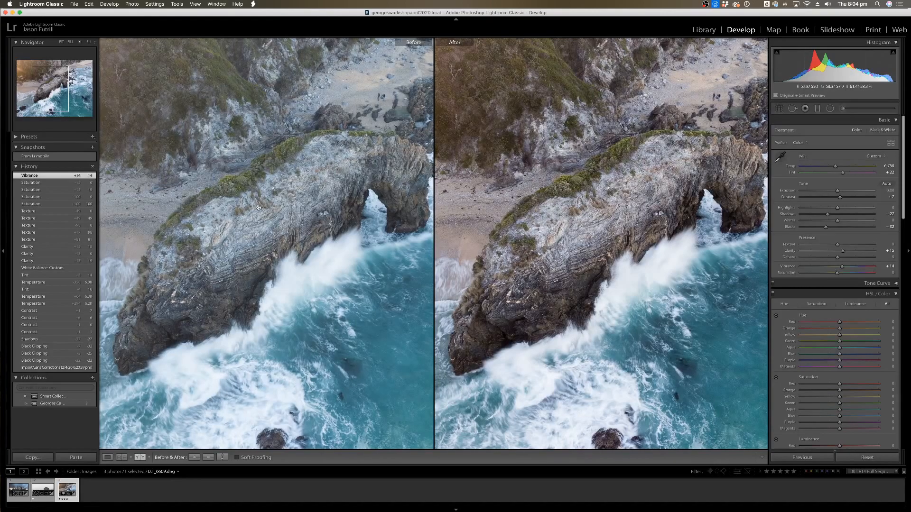
pyautogui.moveTo(607, 231); pyautogui.dragTo(601, 236)
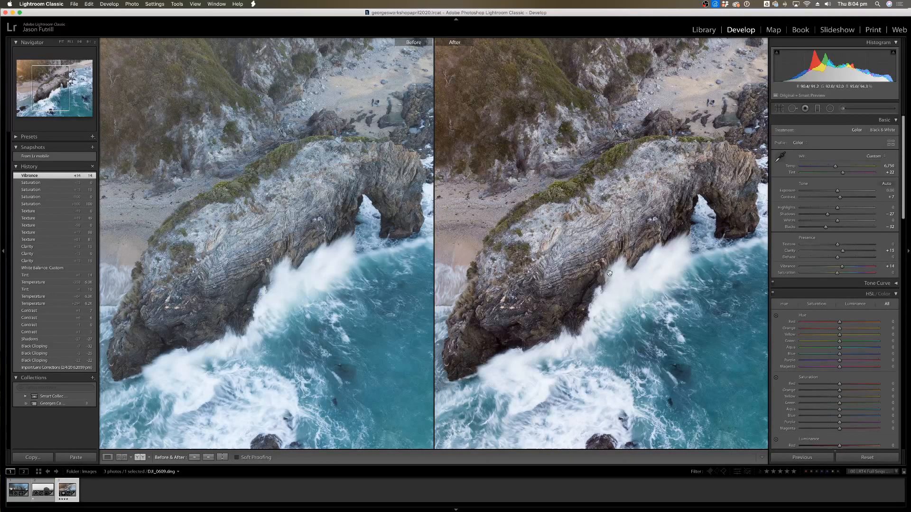
pyautogui.moveTo(609, 273); pyautogui.dragTo(658, 226)
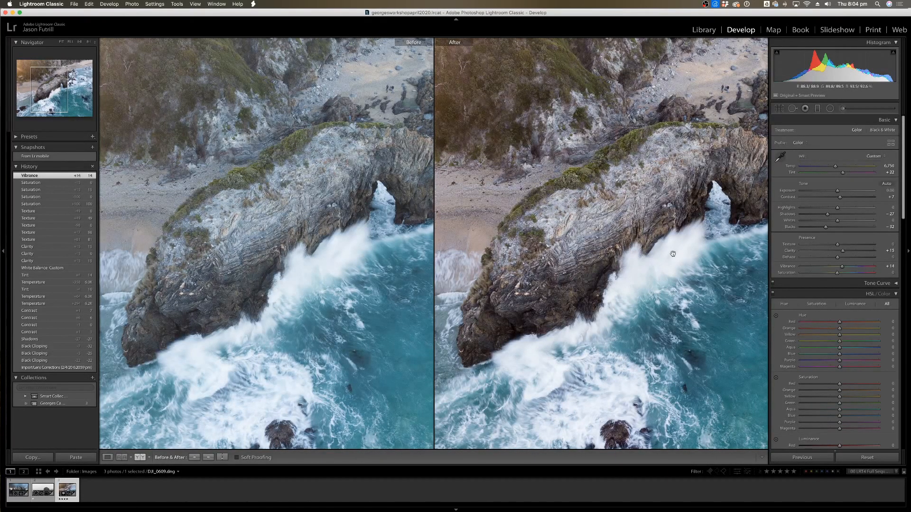
pyautogui.moveTo(651, 355); pyautogui.dragTo(630, 305)
pyautogui.scroll(5, 630, 305)
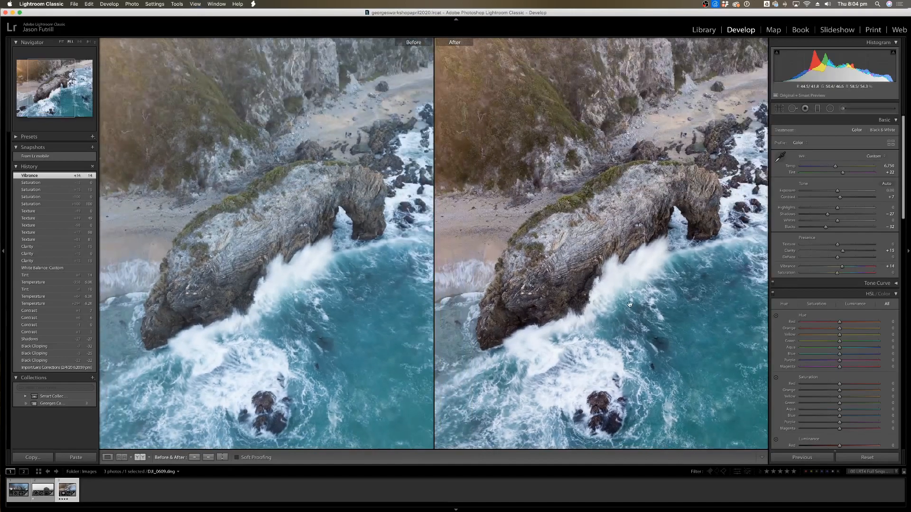
pyautogui.click(630, 304)
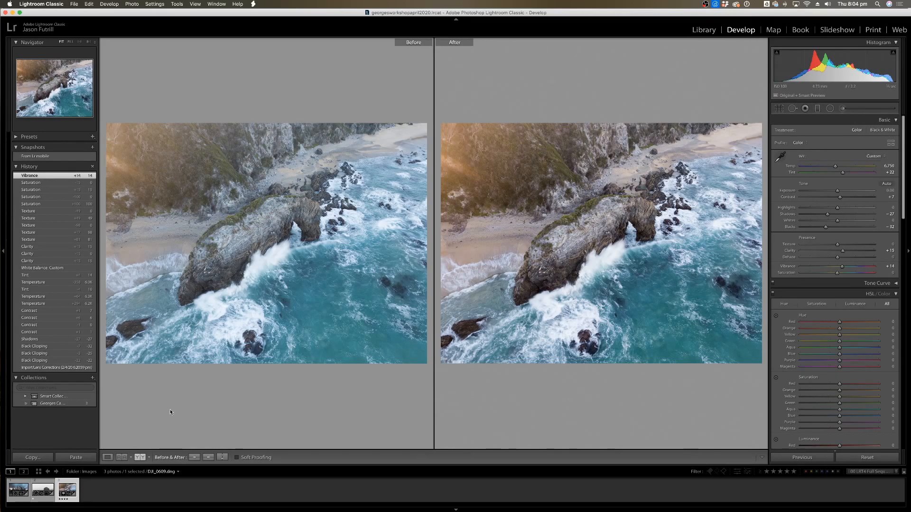
pyautogui.click(107, 457)
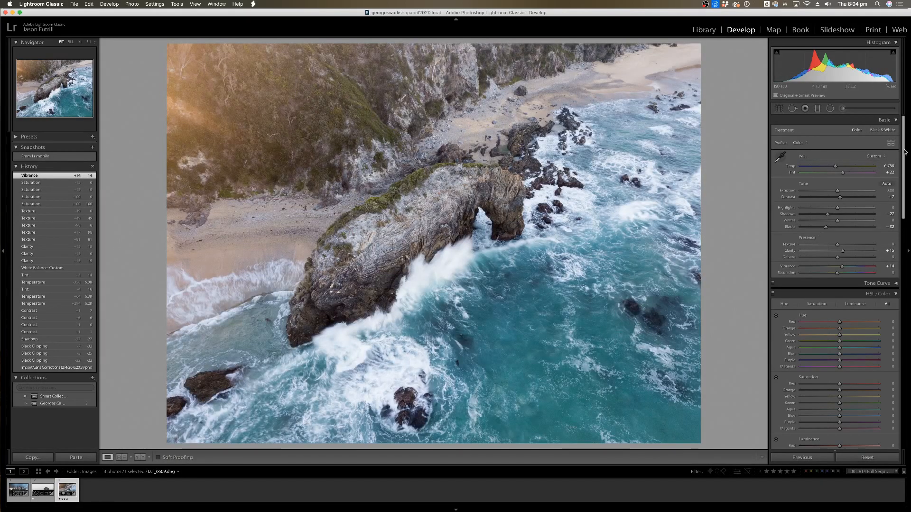
# Try the HSL yellow saturation at +53 and +18, checking the sunlit hillside, and reset it to 0.
pyautogui.moveTo(903, 151); pyautogui.dragTo(902, 182)
pyautogui.scroll(-3, 820, 165)
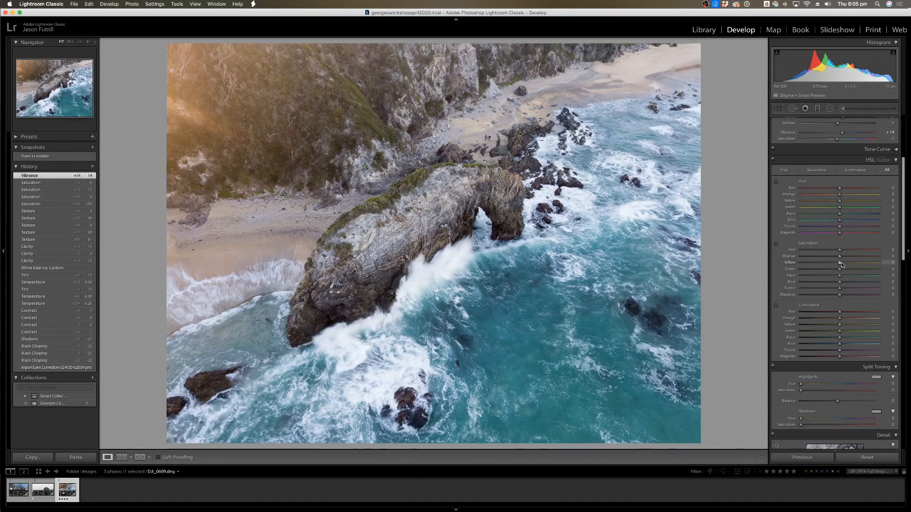
pyautogui.moveTo(840, 264); pyautogui.dragTo(867, 264)
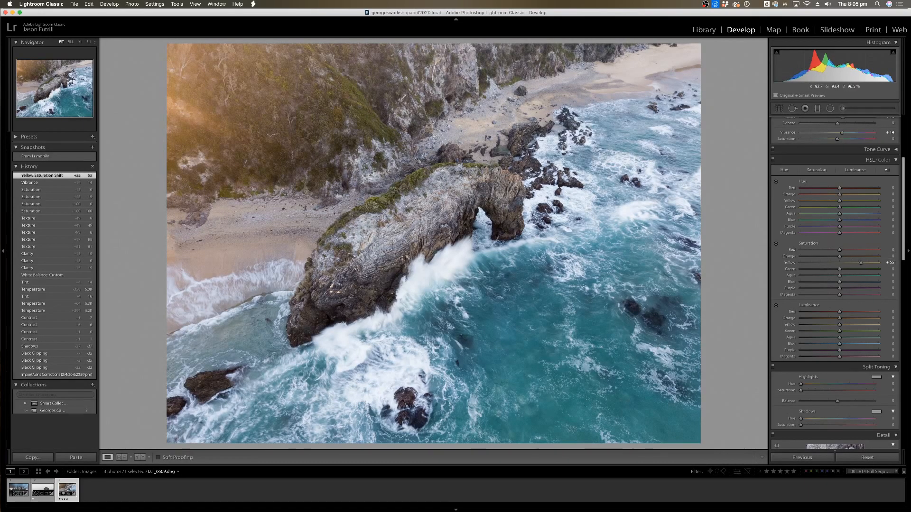
pyautogui.click(221, 104)
pyautogui.moveTo(222, 104); pyautogui.dragTo(381, 209)
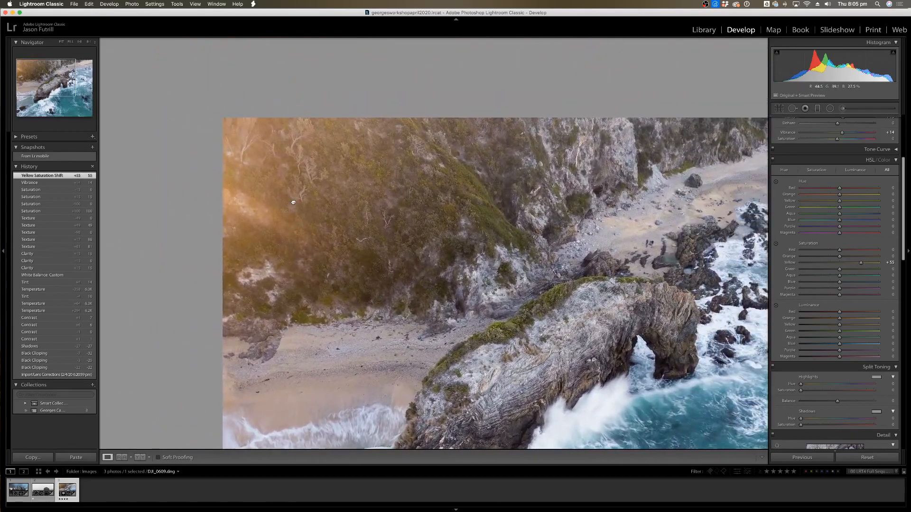
pyautogui.click(374, 237)
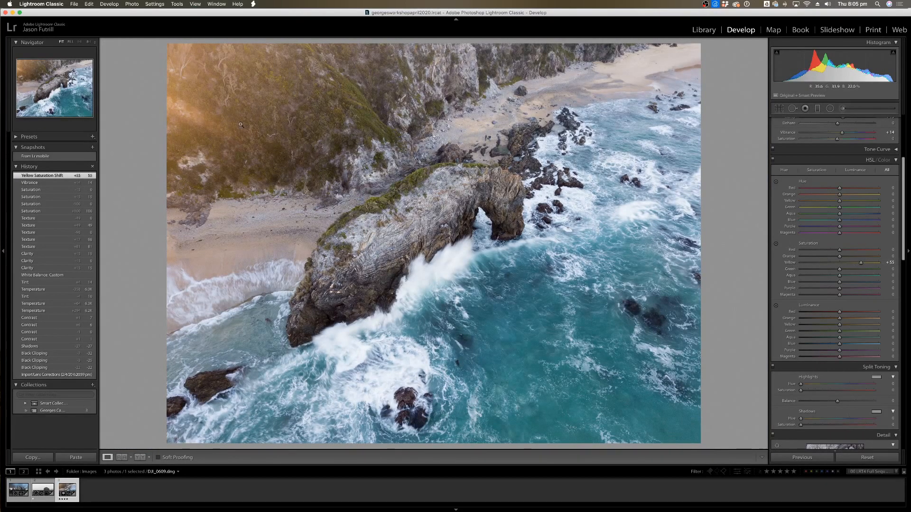
pyautogui.doubleClick(795, 261)
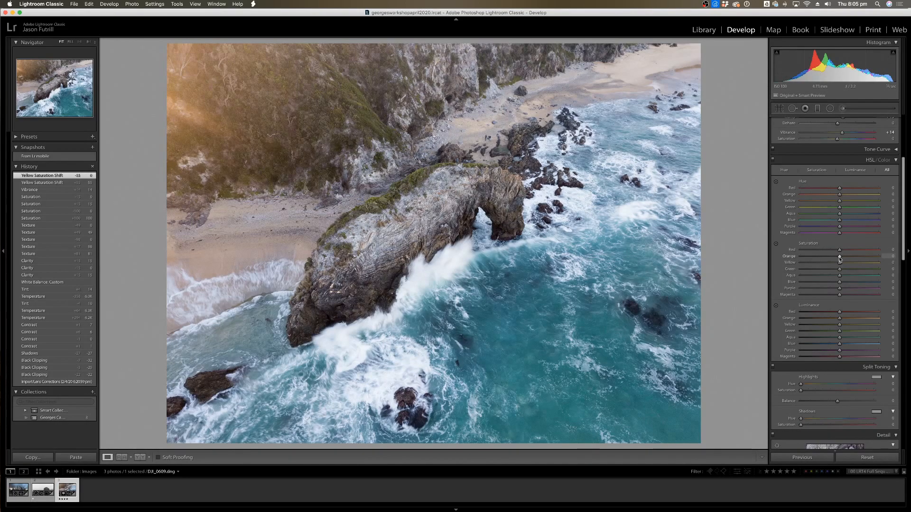
pyautogui.moveTo(839, 262)
pyautogui.mouseDown()
pyautogui.moveTo(863, 263)
pyautogui.moveTo(846, 263)
pyautogui.mouseUp()
pyautogui.doubleClick(790, 263)
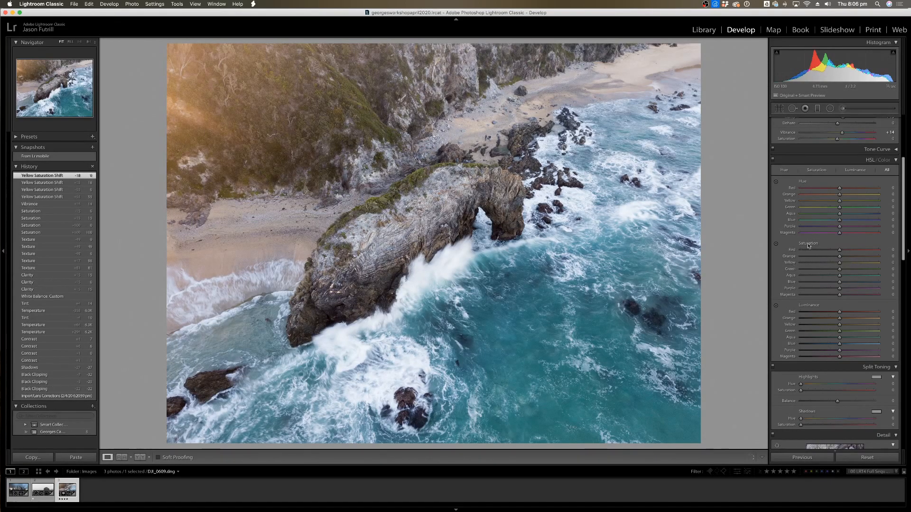
# Activate targeted adjustment for Saturation and show only the Saturation sliders in the HSL settings.
pyautogui.click(776, 244)
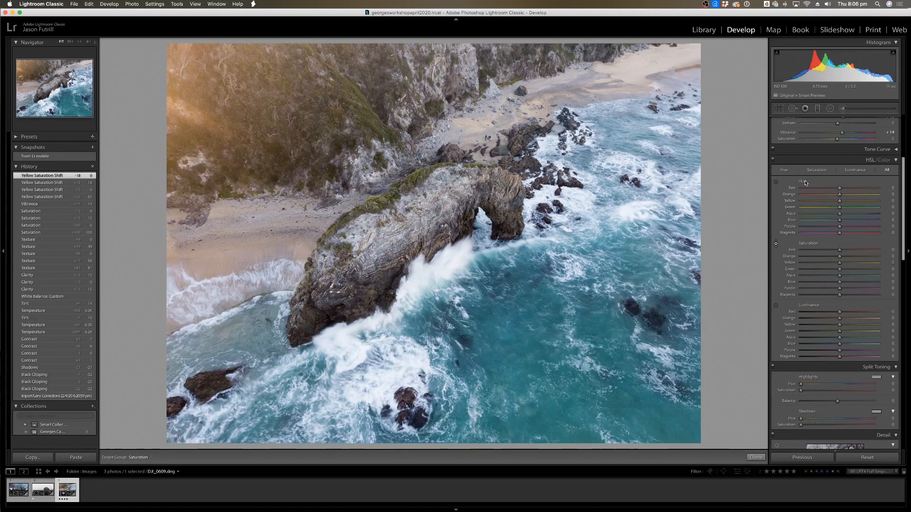
pyautogui.click(817, 169)
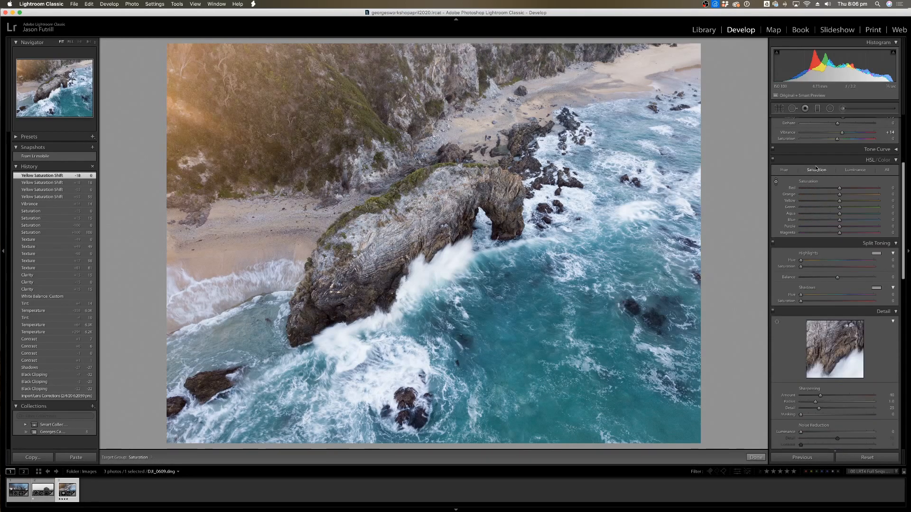
pyautogui.click(888, 171)
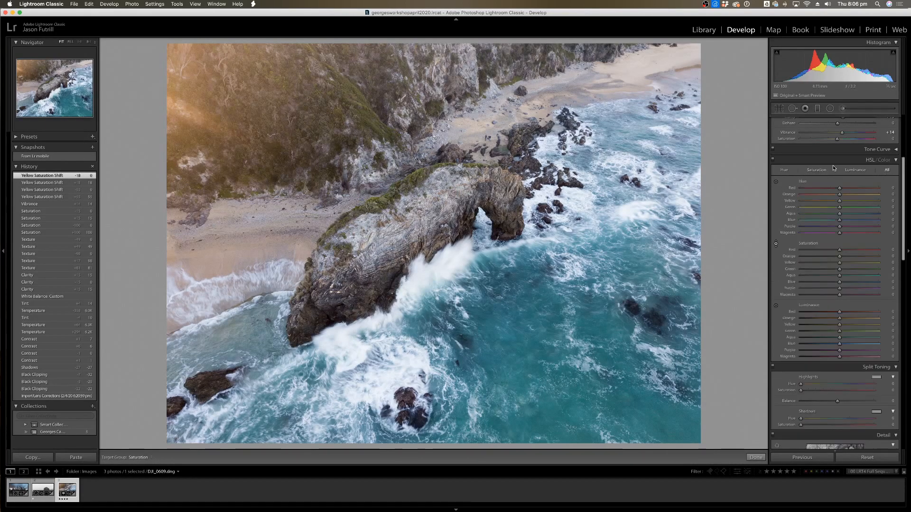
pyautogui.click(818, 170)
pyautogui.click(887, 170)
pyautogui.click(817, 171)
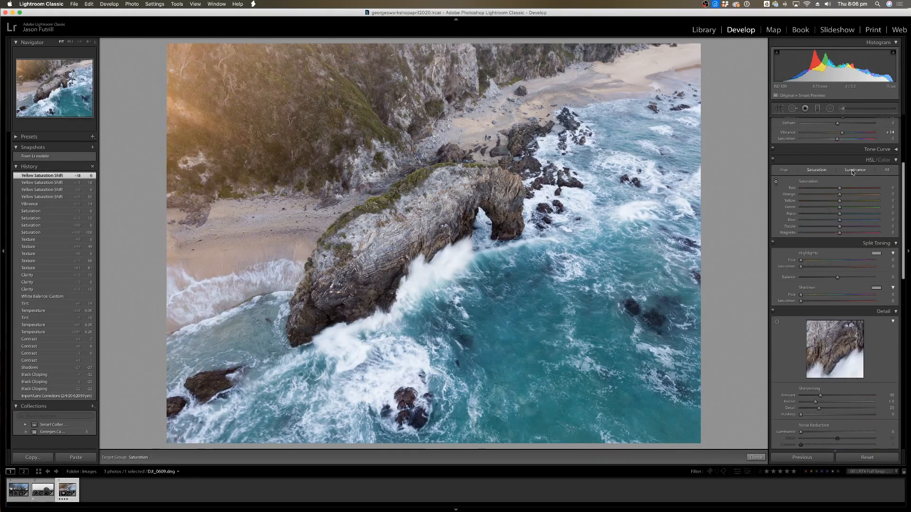
pyautogui.click(888, 172)
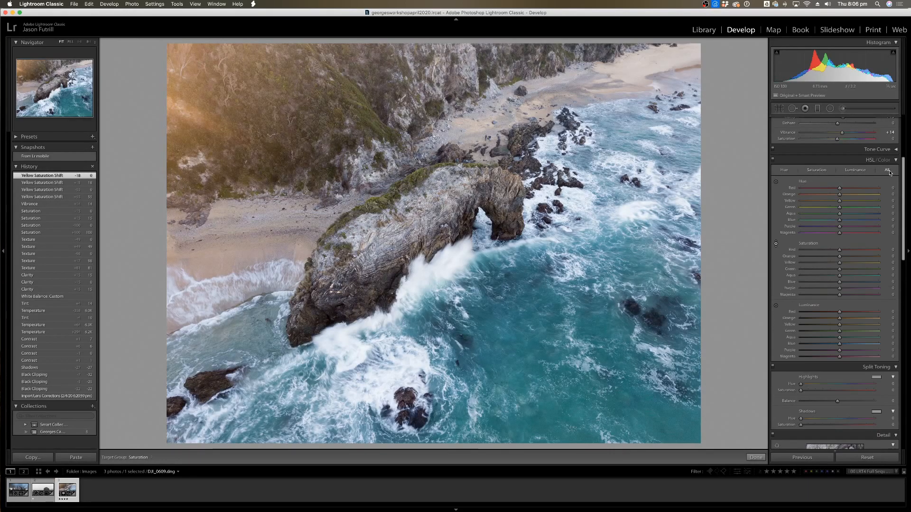
pyautogui.click(818, 171)
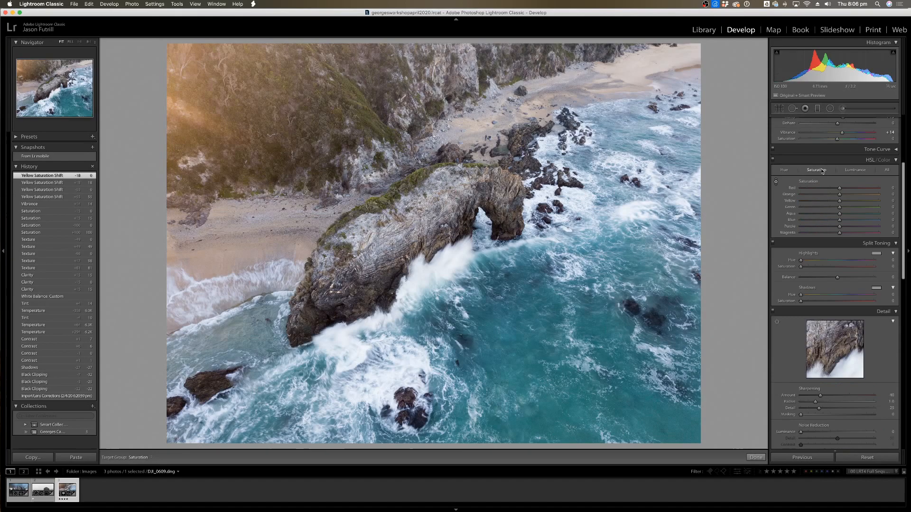
# Toggle the Saturation targeted adjustment tool, leaving it switched off.
pyautogui.click(777, 182)
pyautogui.click(776, 182)
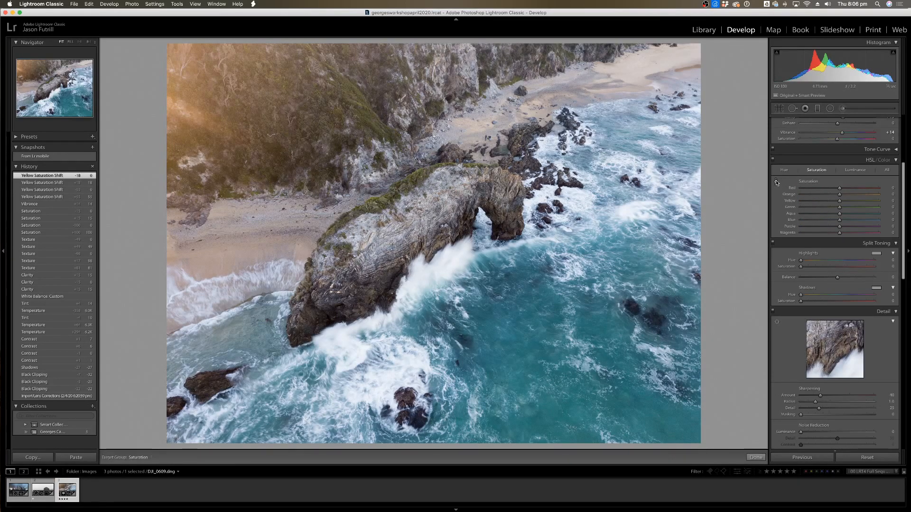
pyautogui.click(777, 182)
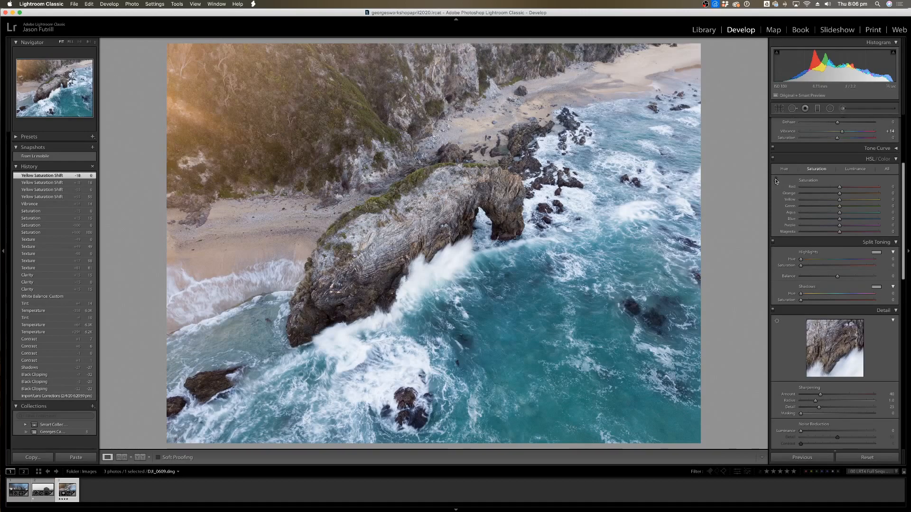
# Use the Saturation targeted adjustment on the sunlit hillside to raise orange to +17 and yellow to +14.
pyautogui.click(776, 181)
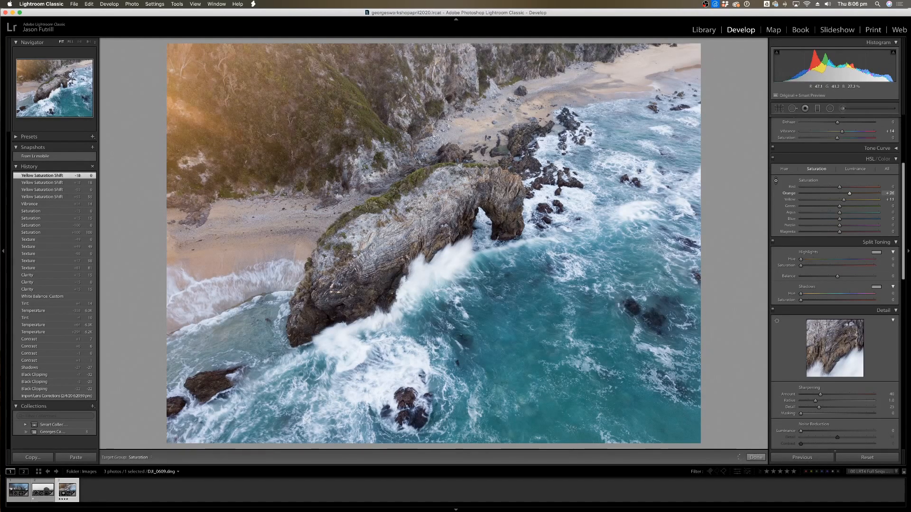
pyautogui.moveTo(256, 129); pyautogui.dragTo(256, 121)
pyautogui.moveTo(256, 122)
pyautogui.mouseDown()
pyautogui.moveTo(257, 136)
pyautogui.moveTo(256, 119)
pyautogui.mouseUp()
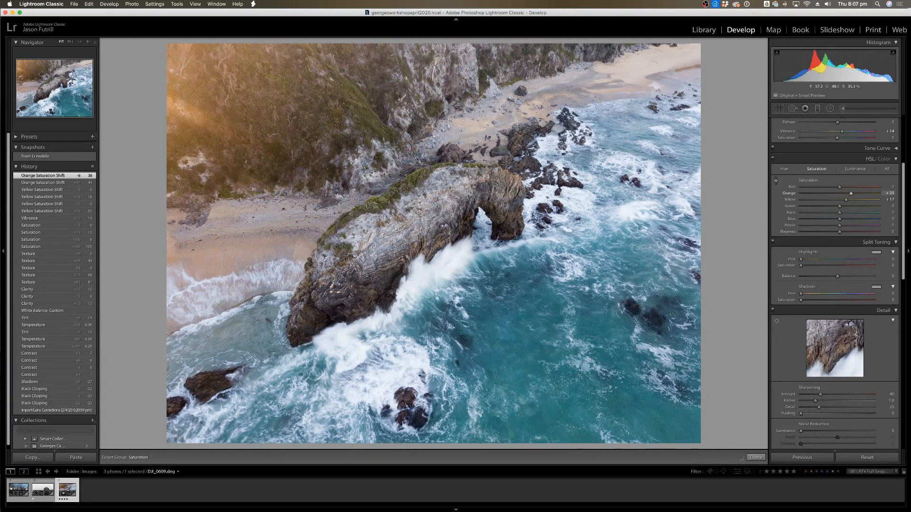
pyautogui.moveTo(256, 133); pyautogui.dragTo(256, 128)
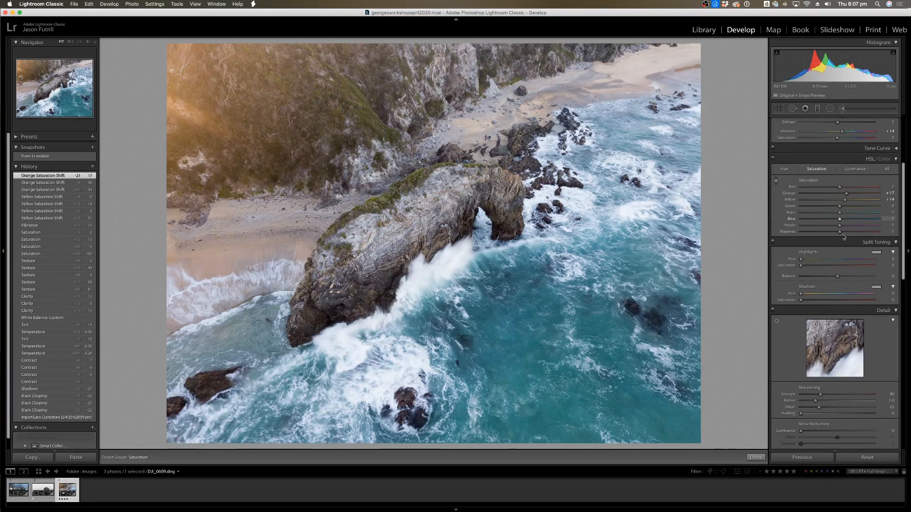
# Try a blue saturation of +61 and a raised aqua saturation on the sea, resetting each to 0.
pyautogui.moveTo(848, 220)
pyautogui.mouseDown()
pyautogui.moveTo(867, 223)
pyautogui.moveTo(857, 226)
pyautogui.mouseUp()
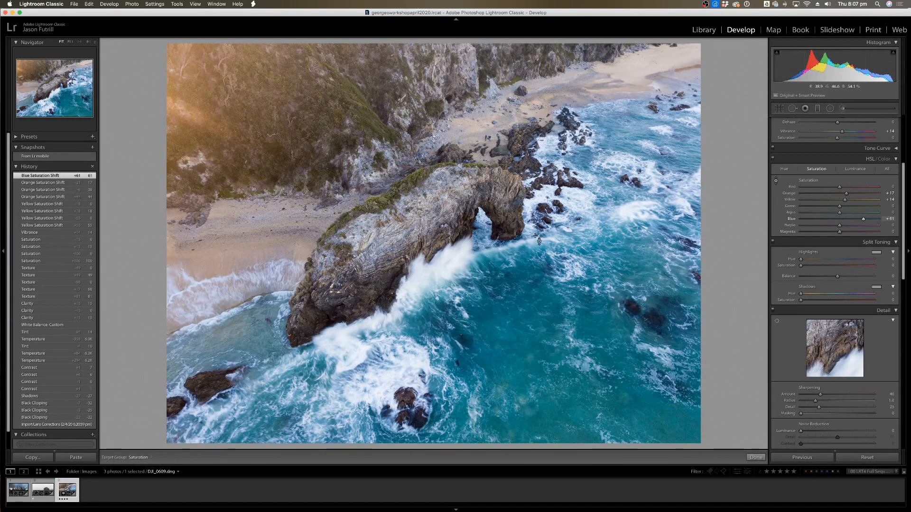
pyautogui.doubleClick(792, 220)
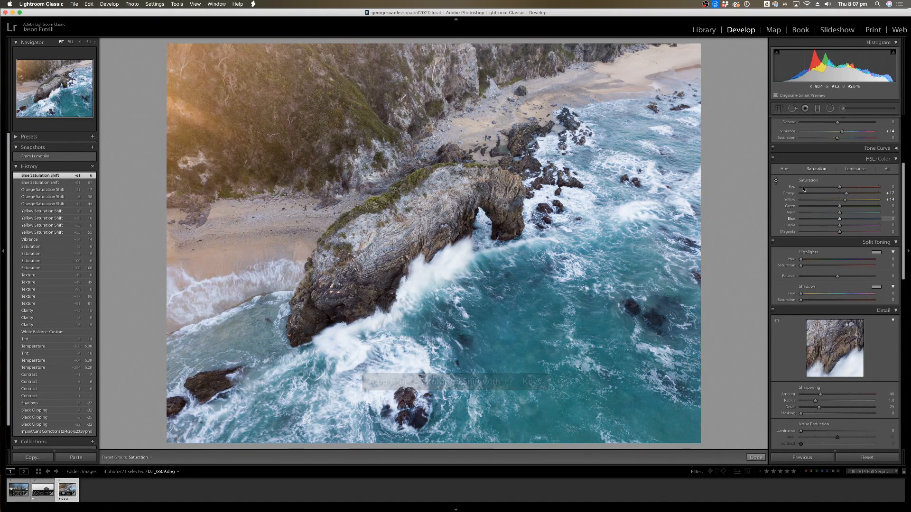
pyautogui.moveTo(840, 213)
pyautogui.mouseDown()
pyautogui.moveTo(860, 216)
pyautogui.moveTo(852, 216)
pyautogui.mouseUp()
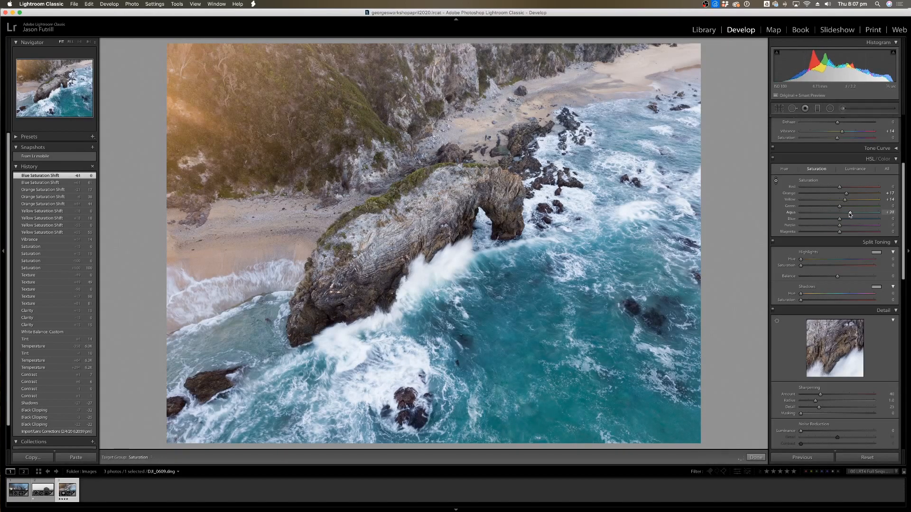
pyautogui.doubleClick(791, 213)
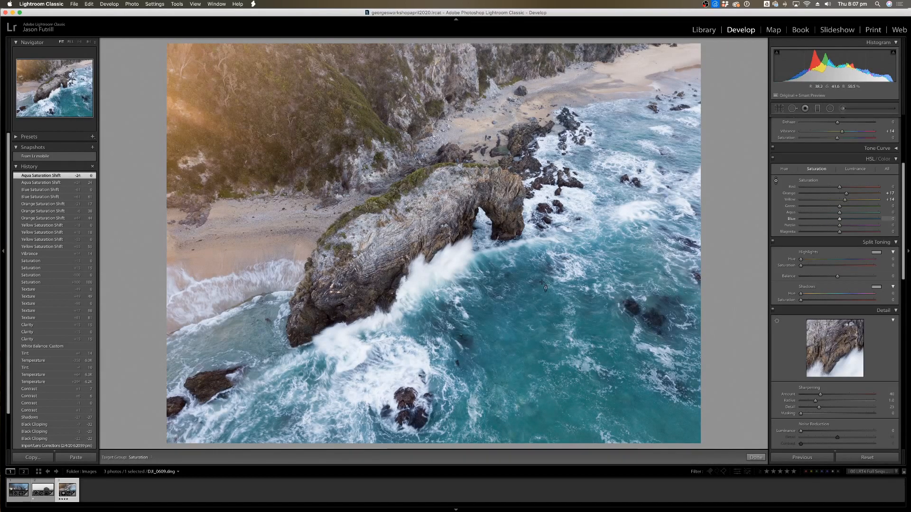
# Lower the open water's saturation with targeted adjustment to aqua −3 and blue −5, and leave the targeted adjustment.
pyautogui.click(776, 181)
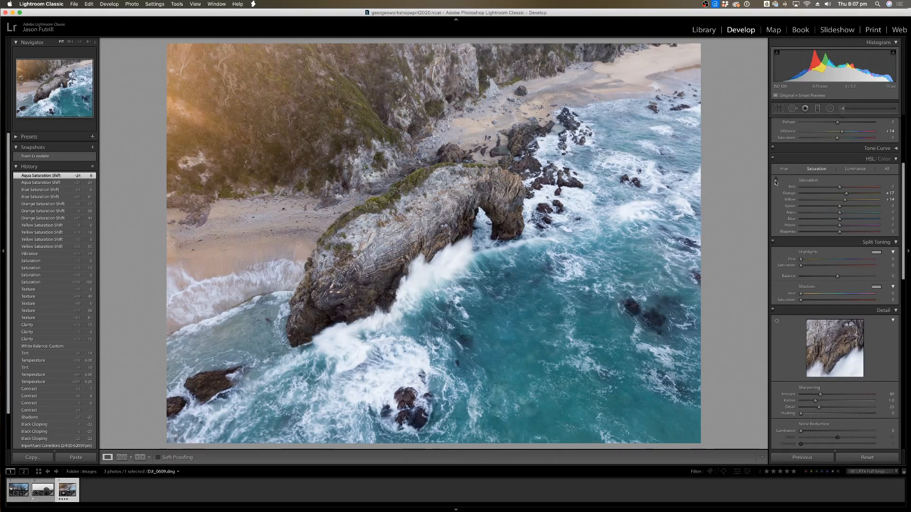
pyautogui.click(776, 182)
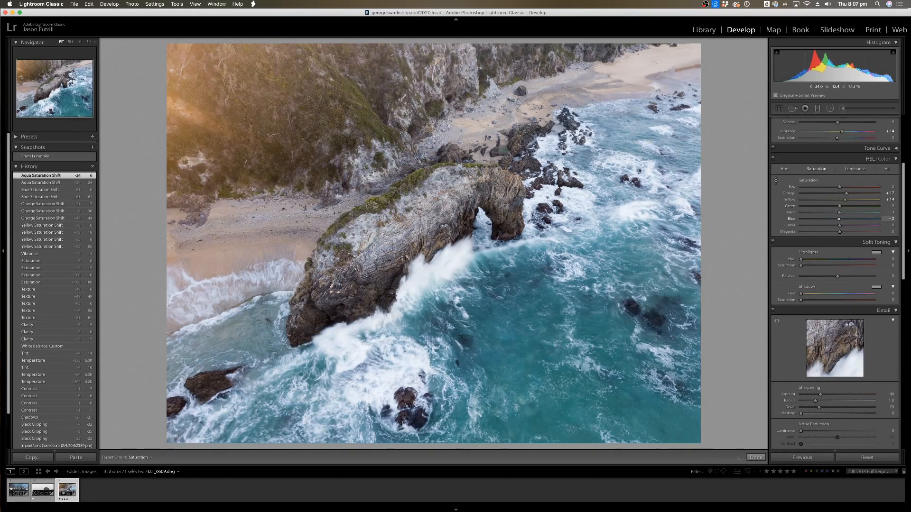
pyautogui.moveTo(546, 308); pyautogui.dragTo(525, 328)
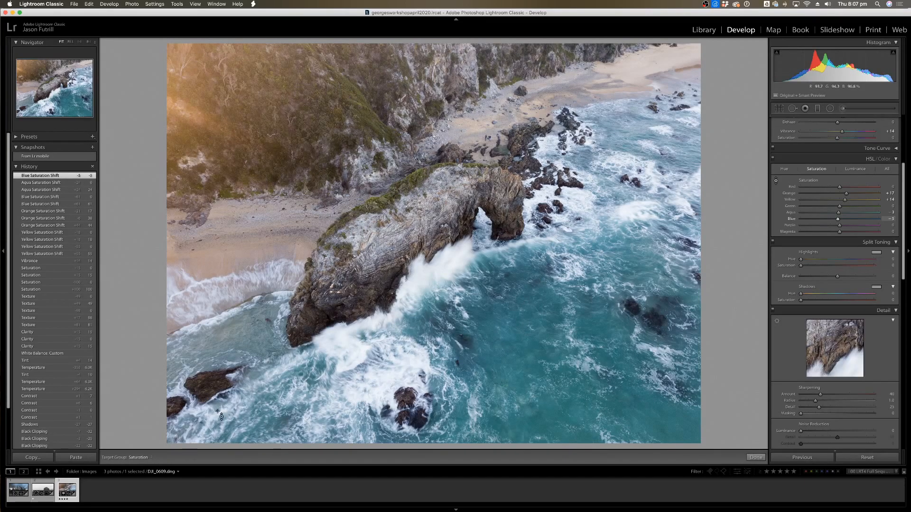
pyautogui.click(756, 457)
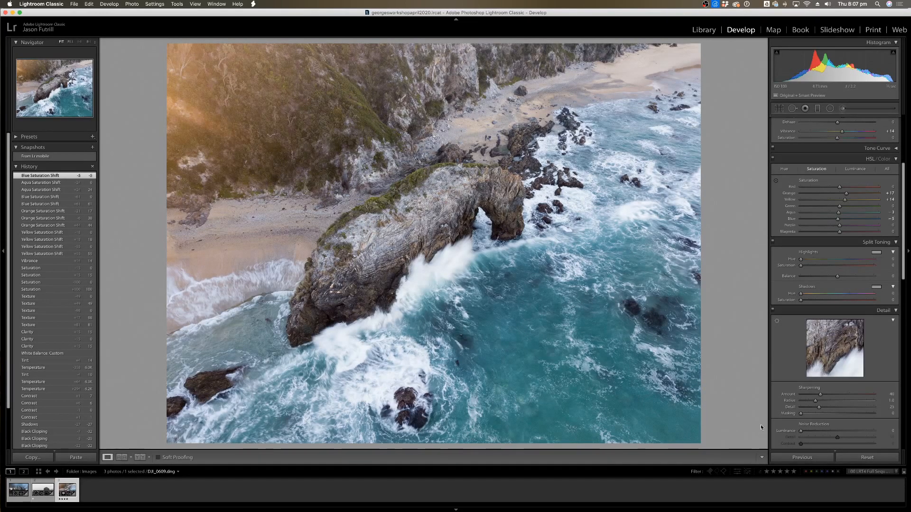
# Compare the before and after versions side by side, examining the surf, rock arch and hillside up close.
pyautogui.click(140, 457)
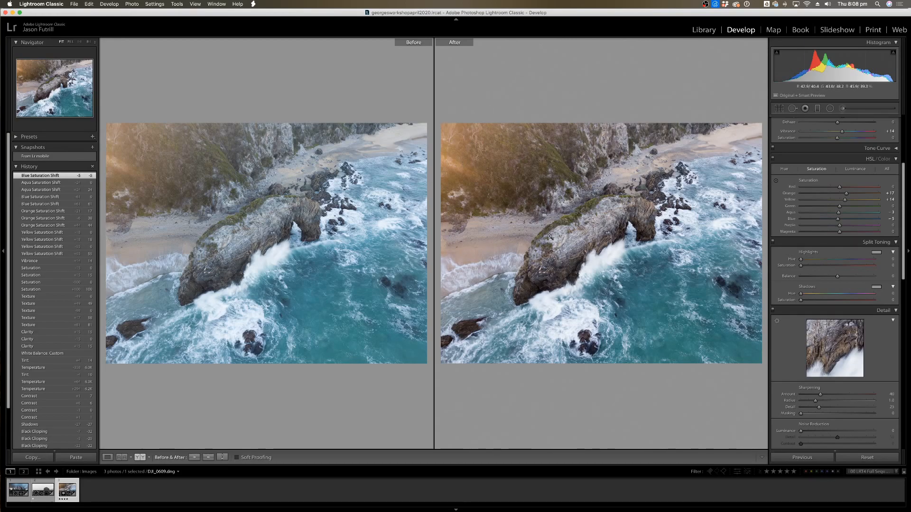
pyautogui.click(600, 216)
pyautogui.moveTo(638, 303); pyautogui.dragTo(480, 142)
pyautogui.moveTo(723, 88); pyautogui.dragTo(607, 380)
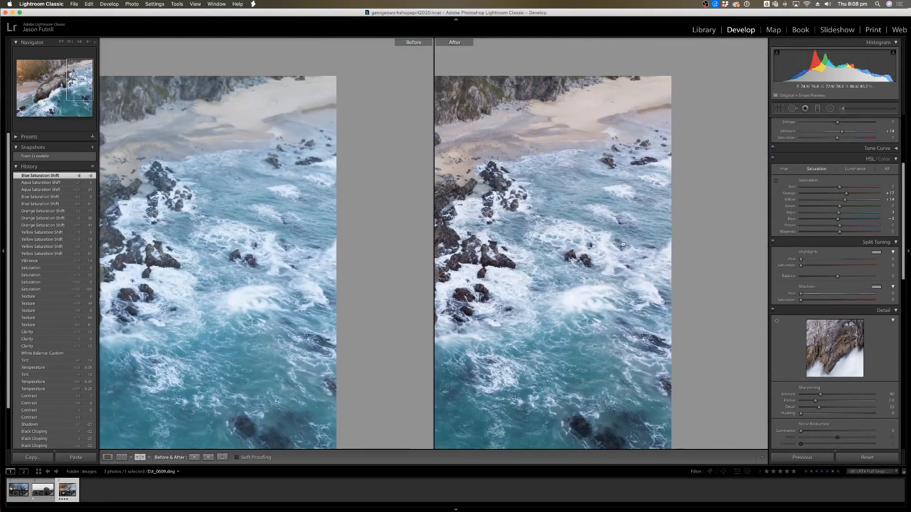
pyautogui.moveTo(509, 314); pyautogui.dragTo(615, 253)
pyautogui.moveTo(459, 277); pyautogui.dragTo(639, 176)
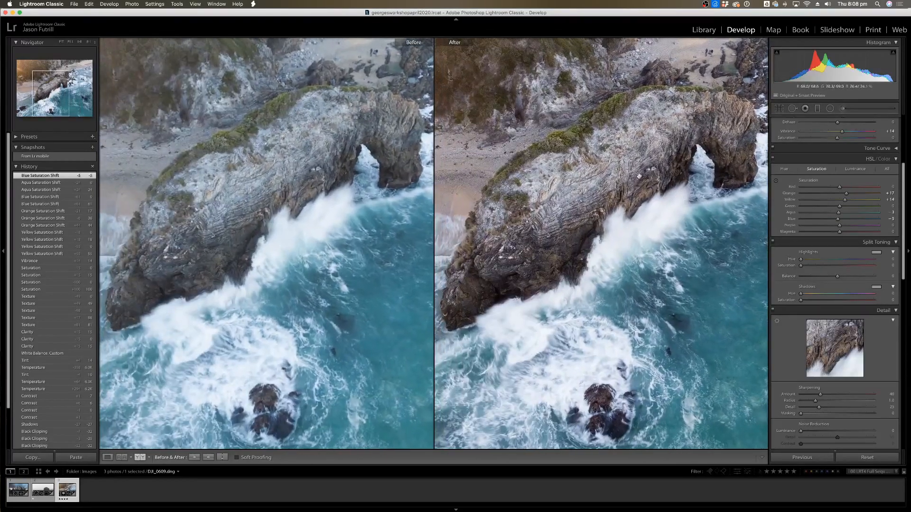
pyautogui.moveTo(580, 190); pyautogui.dragTo(721, 295)
pyautogui.moveTo(547, 137); pyautogui.dragTo(547, 215)
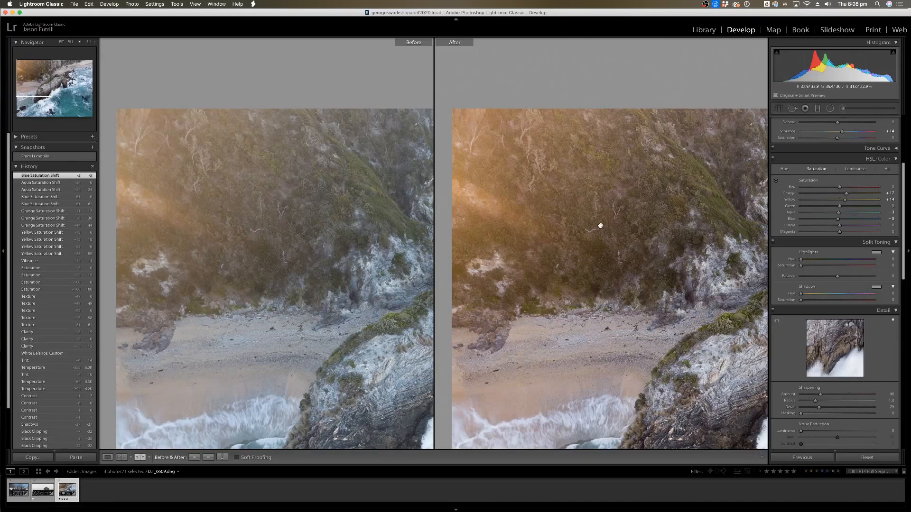
pyautogui.click(600, 225)
pyautogui.click(600, 226)
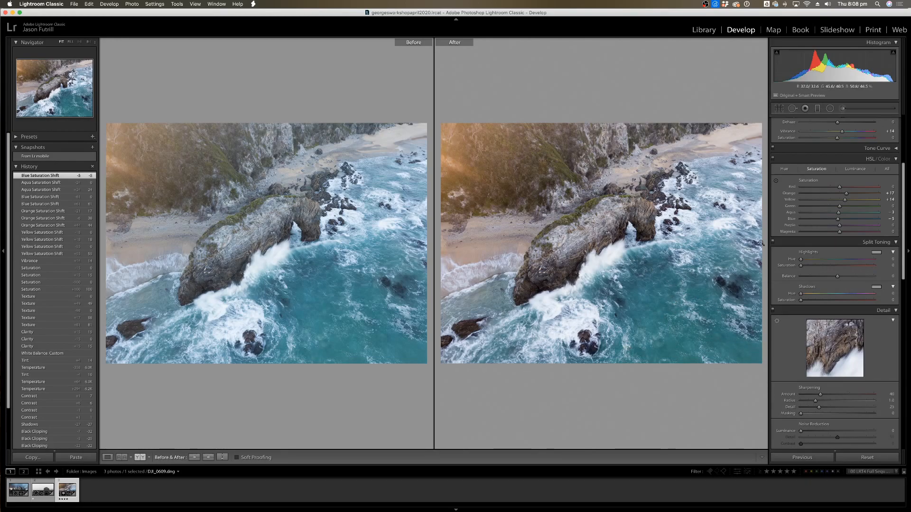
# Display all HSL sliders together, and return to showing only the Luminance sliders.
pyautogui.click(858, 168)
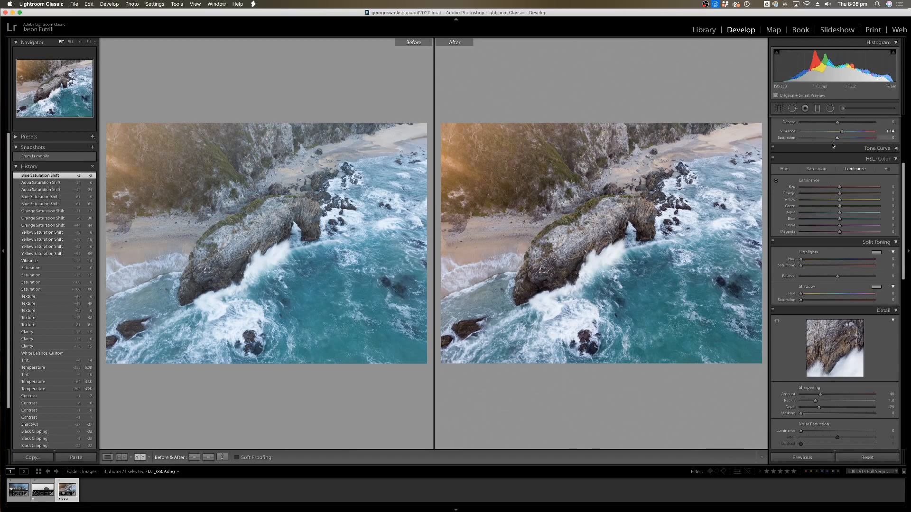
pyautogui.click(886, 169)
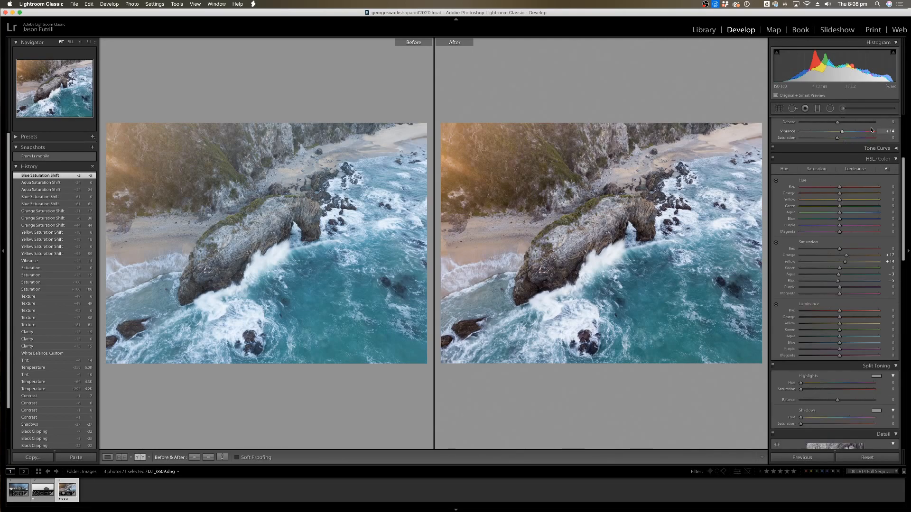
pyautogui.click(859, 170)
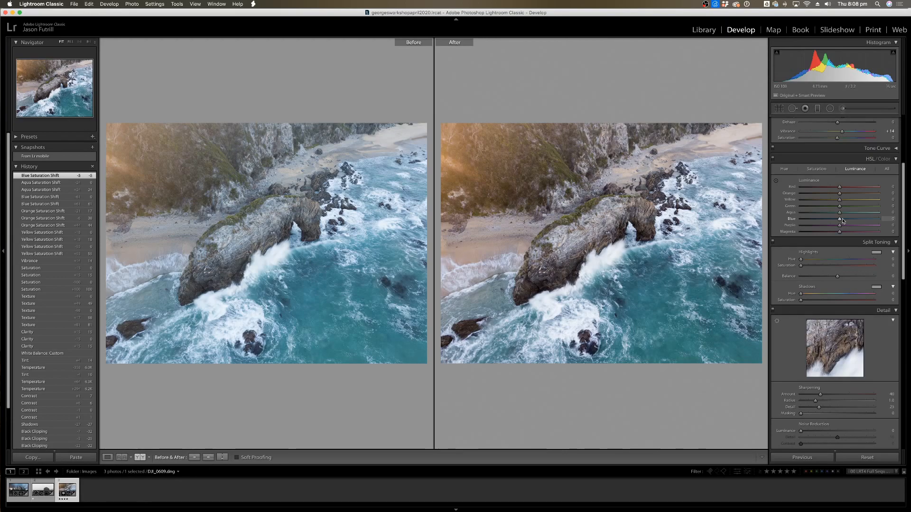
# Try the blue luminance at +3 and +51, comparing the surf up close, and reset it to 0 in the single-photo view.
pyautogui.moveTo(840, 220)
pyautogui.mouseDown()
pyautogui.moveTo(877, 220)
pyautogui.moveTo(833, 220)
pyautogui.moveTo(869, 220)
pyautogui.moveTo(840, 220)
pyautogui.mouseUp()
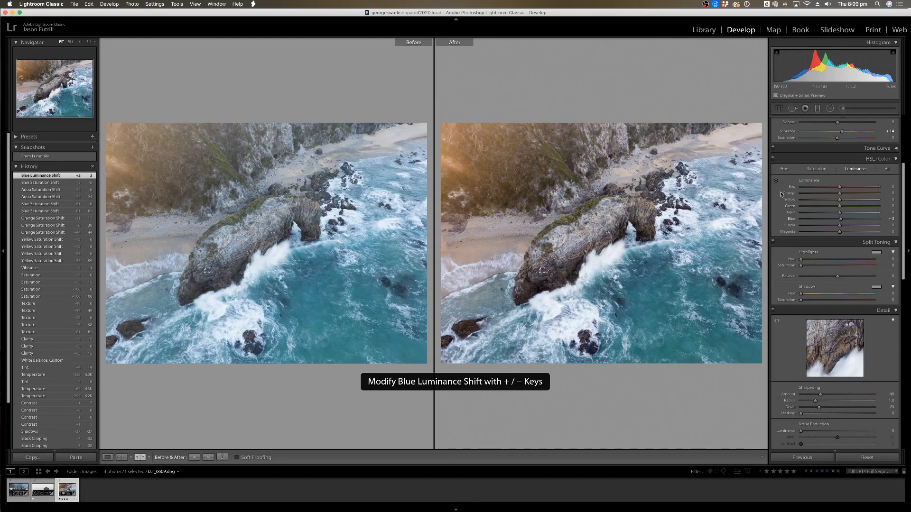
pyautogui.doubleClick(840, 220)
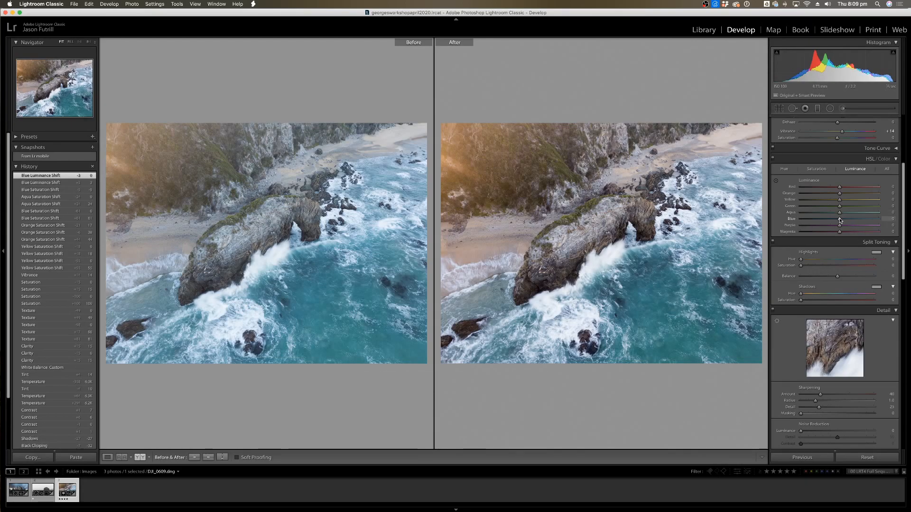
pyautogui.moveTo(840, 221); pyautogui.dragTo(860, 223)
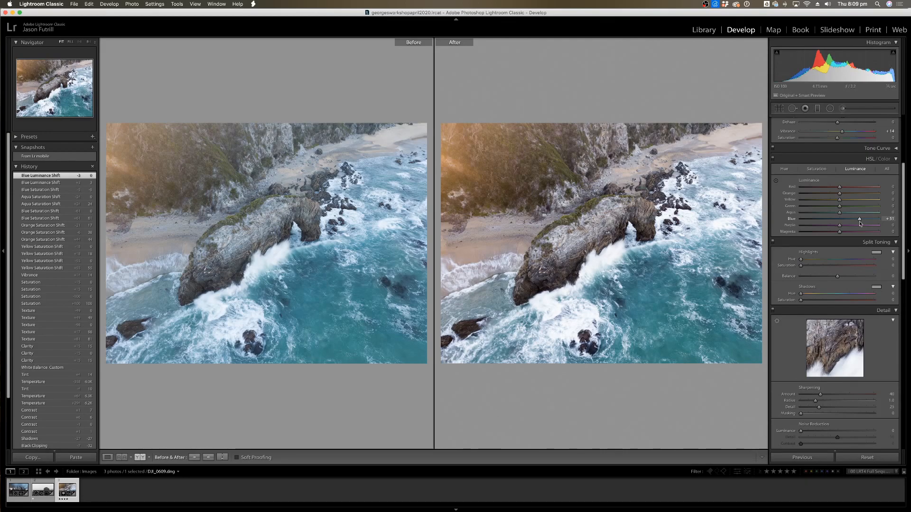
pyautogui.click(727, 224)
pyautogui.moveTo(727, 224); pyautogui.dragTo(600, 260)
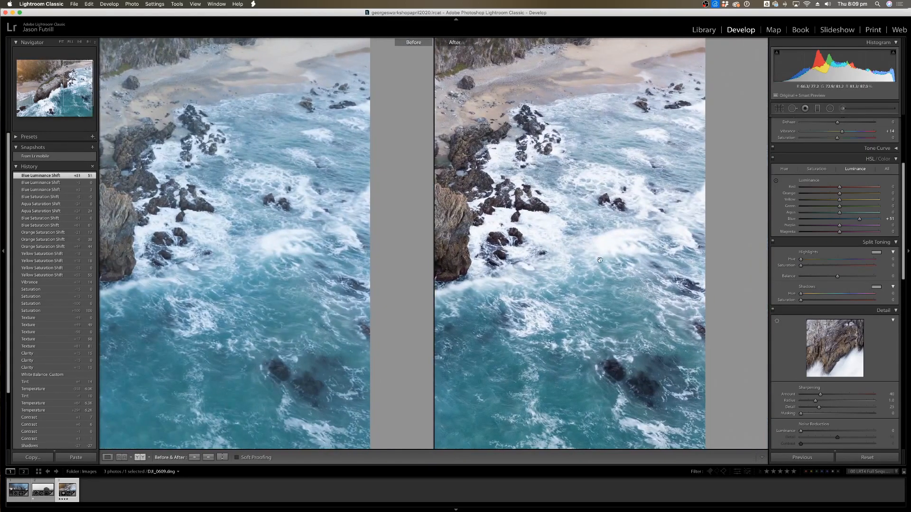
pyautogui.click(610, 225)
pyautogui.press('super+minus')
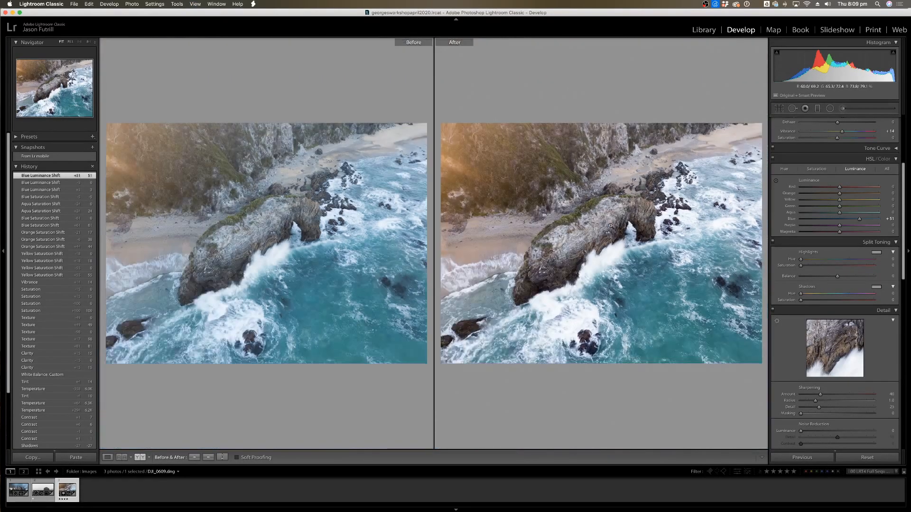
pyautogui.click(108, 457)
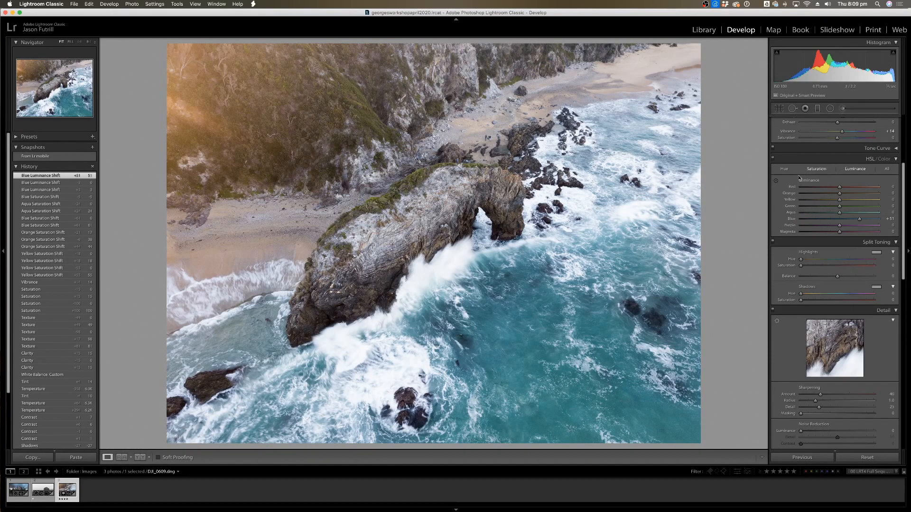
pyautogui.doubleClick(788, 220)
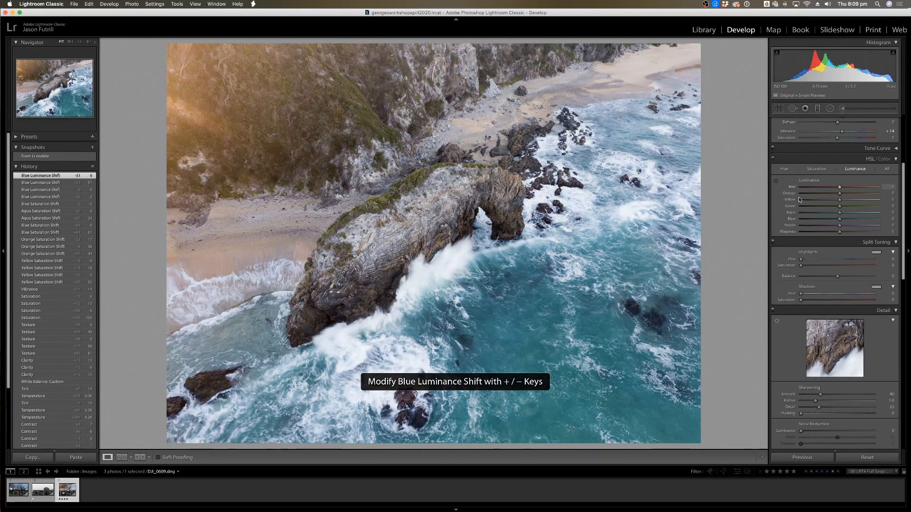
# Darken the water with the Luminance targeted adjustment to blue −39, lowering aqua too, and try a brightening to blue +24 and undo it.
pyautogui.click(775, 180)
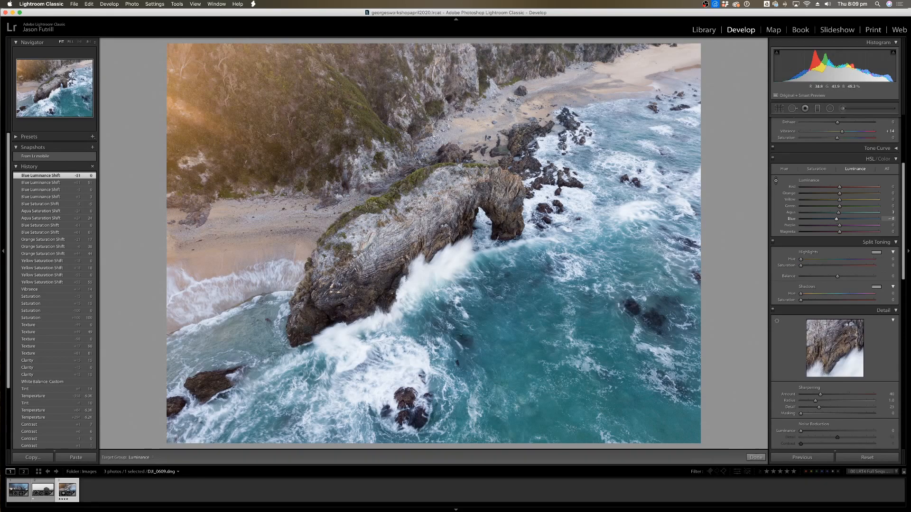
pyautogui.moveTo(467, 311); pyautogui.dragTo(467, 325)
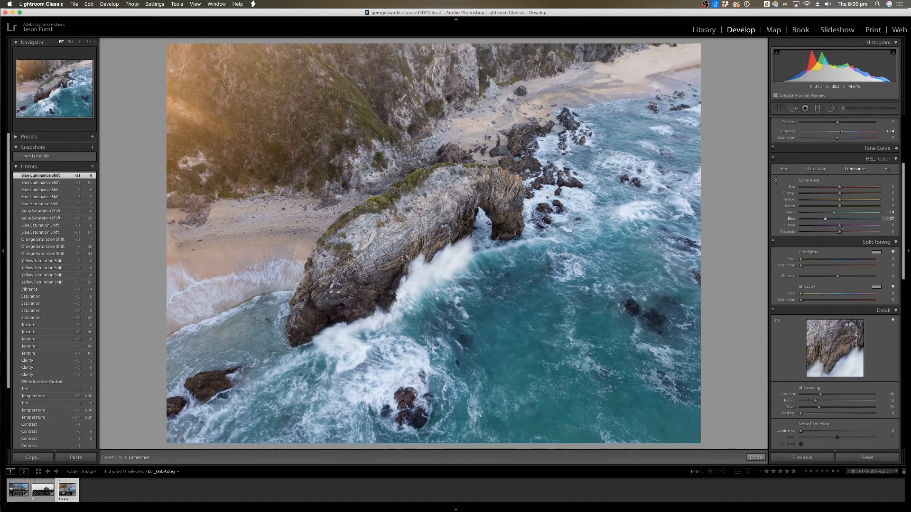
pyautogui.moveTo(526, 324); pyautogui.dragTo(526, 325)
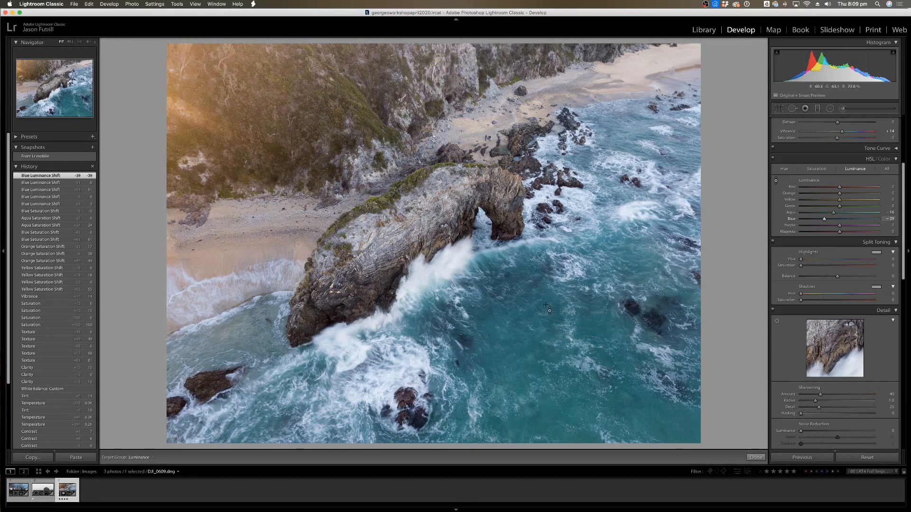
pyautogui.moveTo(630, 216); pyautogui.dragTo(630, 183)
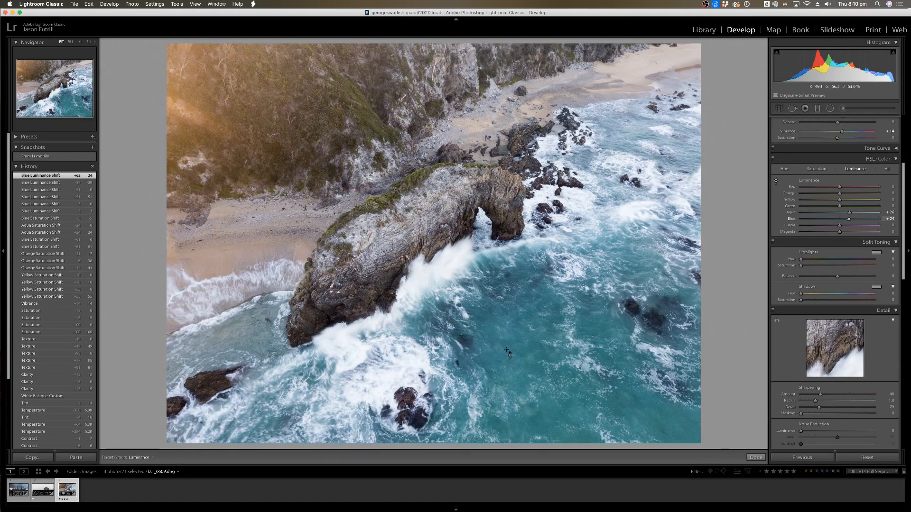
pyautogui.press('super+z')
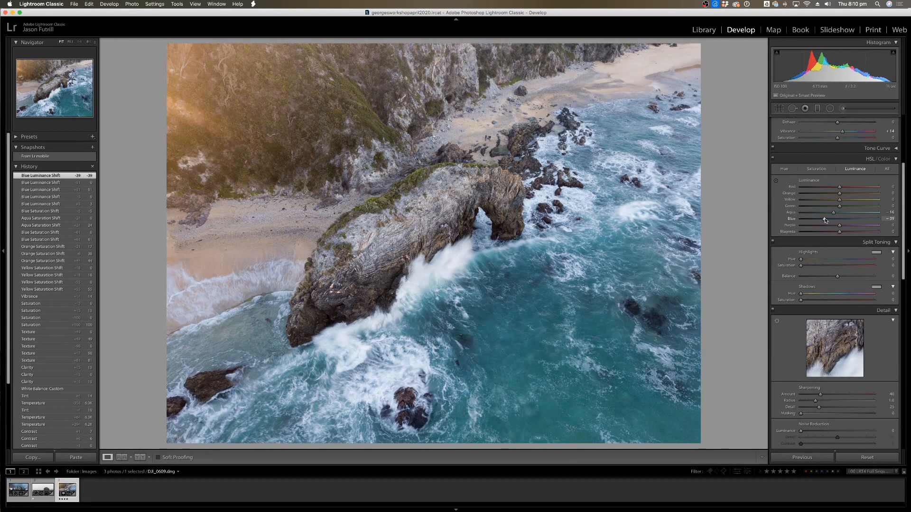
# Fine-tune the luminance to aqua −14 and blue −29, and show the before and after versions side by side.
pyautogui.moveTo(824, 220); pyautogui.dragTo(826, 219)
pyautogui.click(816, 169)
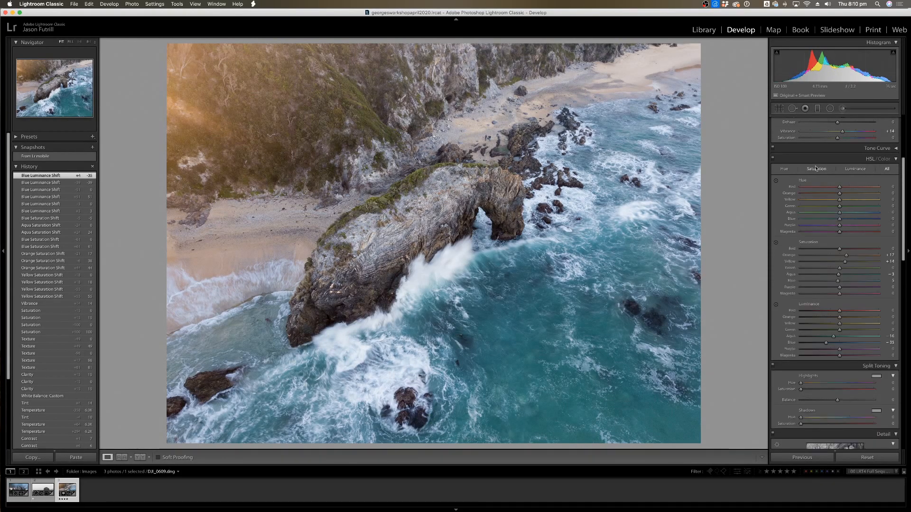
pyautogui.click(856, 170)
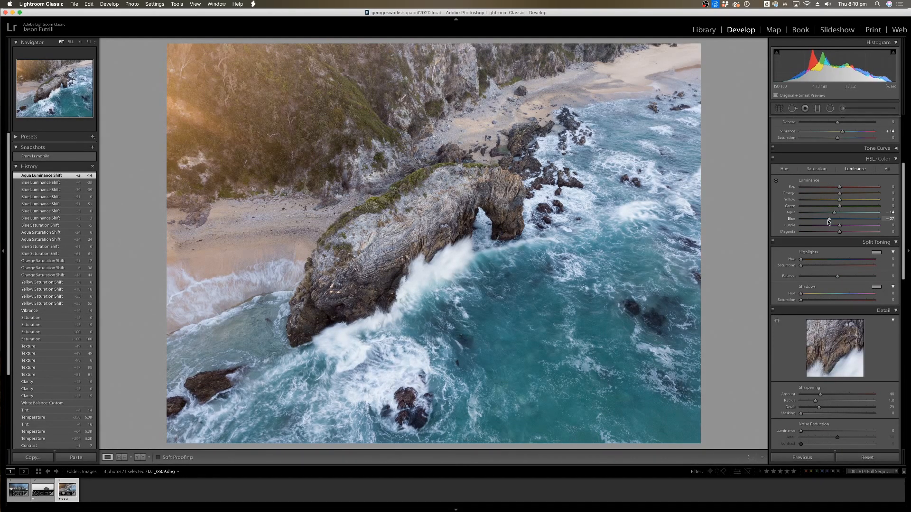
pyautogui.moveTo(828, 222); pyautogui.dragTo(826, 222)
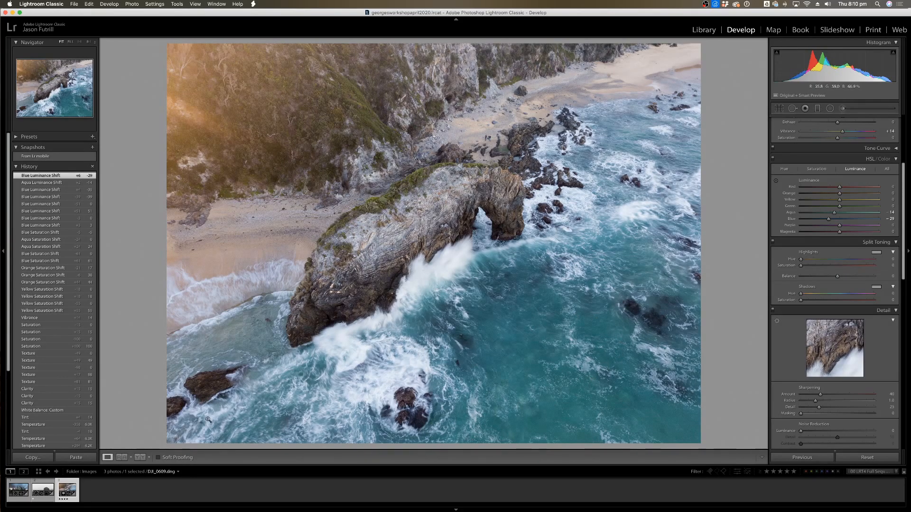
pyautogui.click(140, 457)
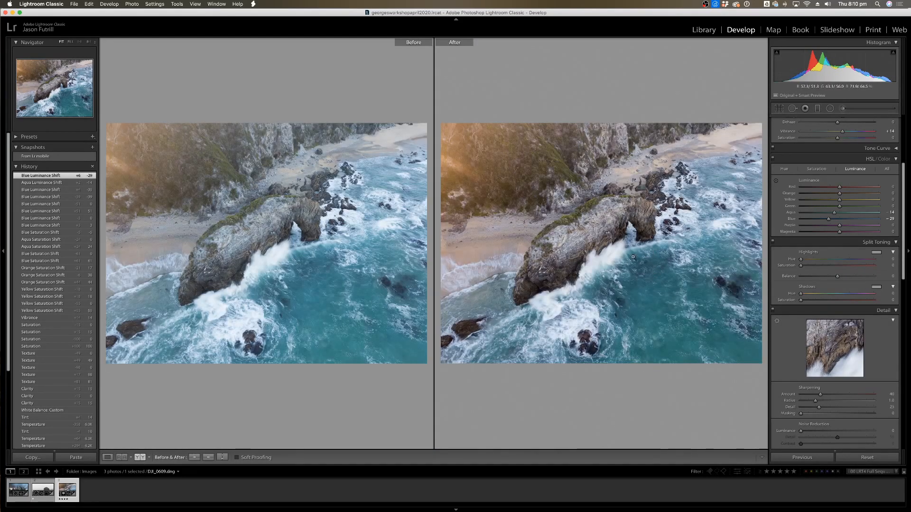
# Examine the before and after versions up close around the rock arch and surf, and return to the whole edited photo alone.
pyautogui.moveTo(486, 298); pyautogui.dragTo(467, 231)
pyautogui.moveTo(619, 232); pyautogui.dragTo(579, 368)
pyautogui.moveTo(573, 296); pyautogui.dragTo(715, 275)
pyautogui.moveTo(618, 248); pyautogui.dragTo(644, 233)
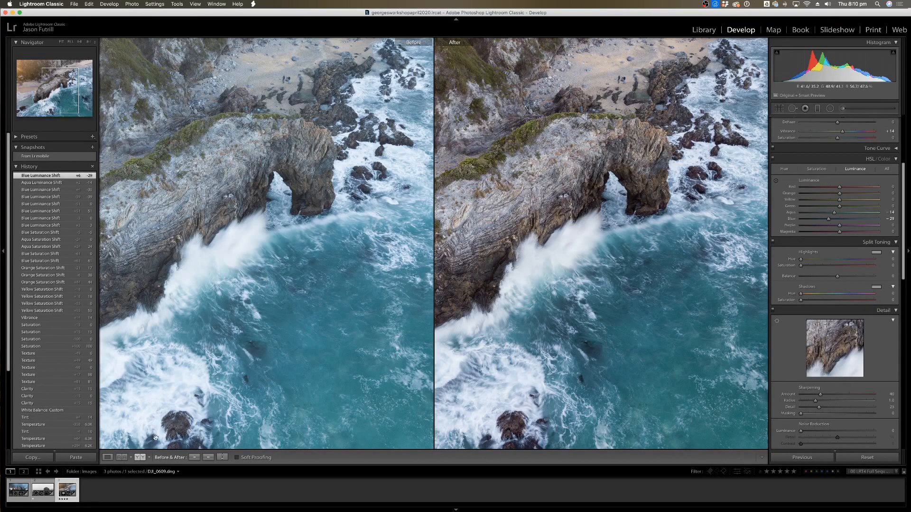
pyautogui.click(107, 457)
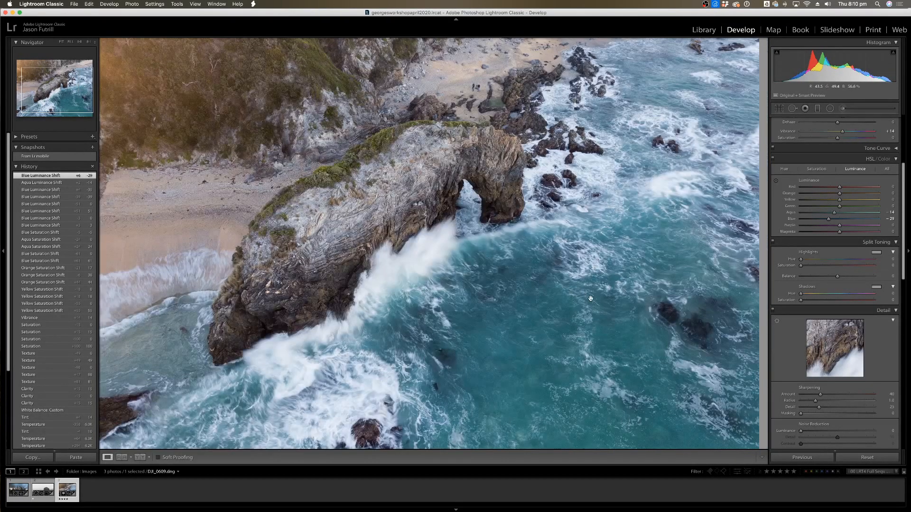
pyautogui.press('super+minus')
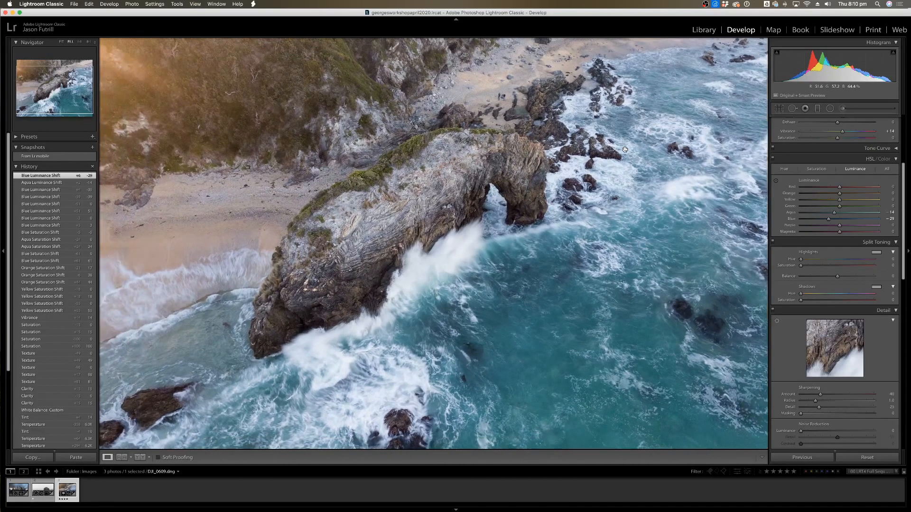
pyautogui.press('super+minus')
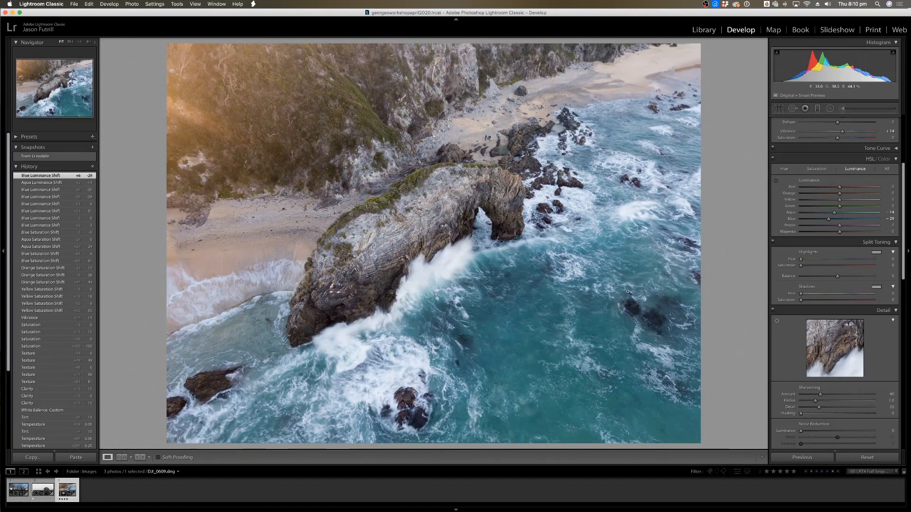
# Show the hue, saturation and luminance sliders of the HSL adjustments together.
pyautogui.scroll(5, 895, 227)
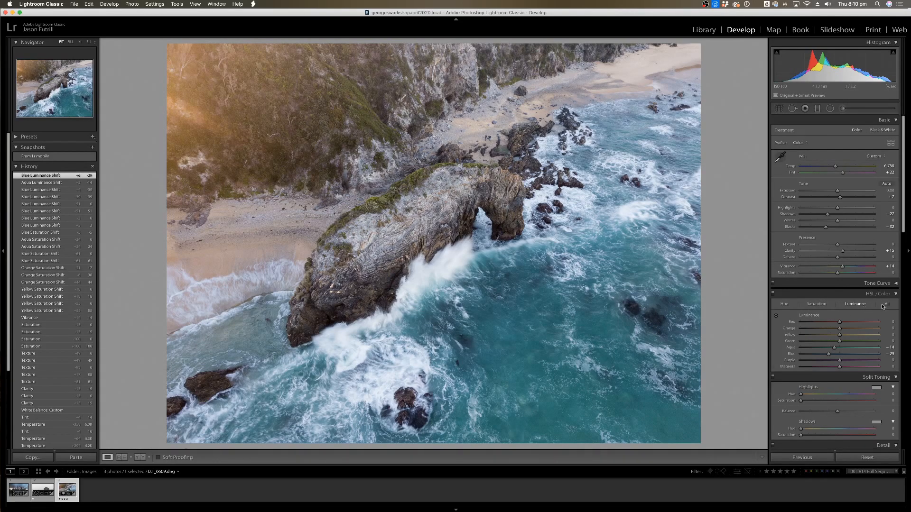
pyautogui.moveTo(903, 209)
pyautogui.mouseDown()
pyautogui.moveTo(903, 218)
pyautogui.moveTo(903, 208)
pyautogui.mouseUp()
pyautogui.click(887, 307)
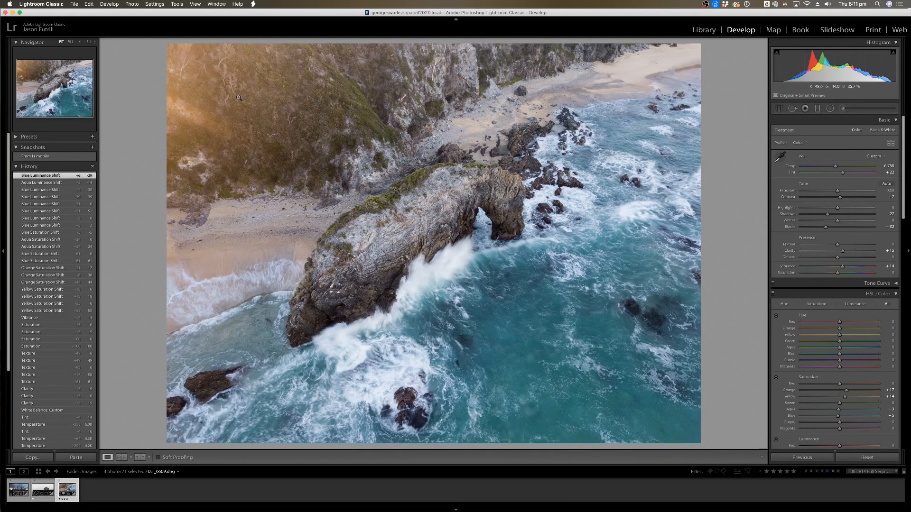
# Examine the two people walking on the sand behind the rock arch at high magnification.
pyautogui.click(487, 140)
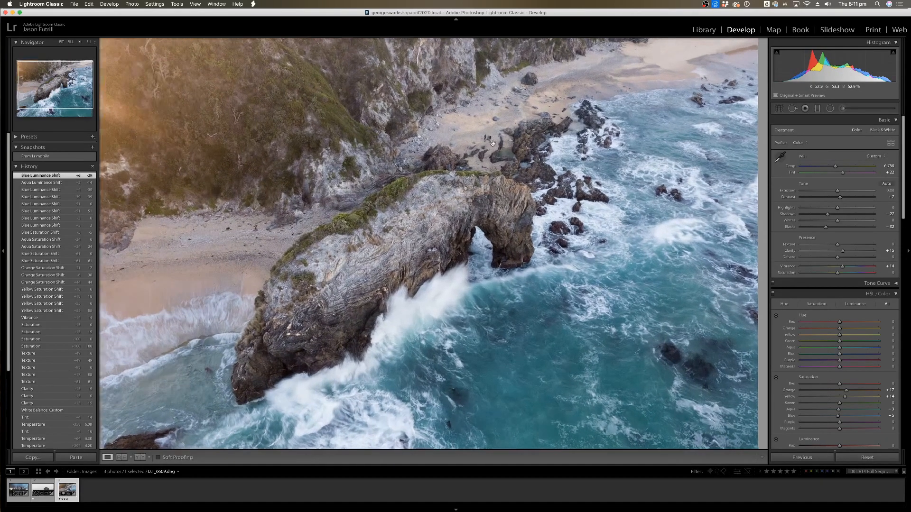
pyautogui.moveTo(492, 143); pyautogui.dragTo(494, 152)
pyautogui.press('super+equal')
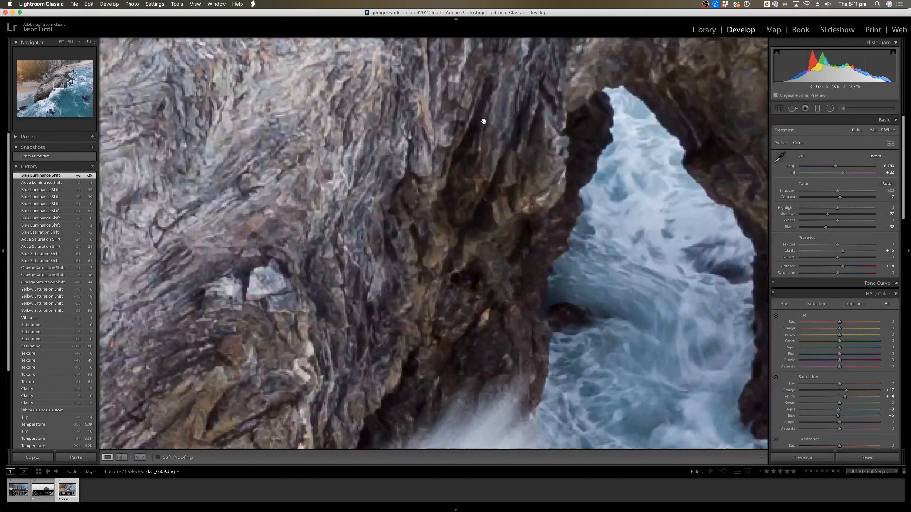
pyautogui.moveTo(552, 145); pyautogui.dragTo(456, 449)
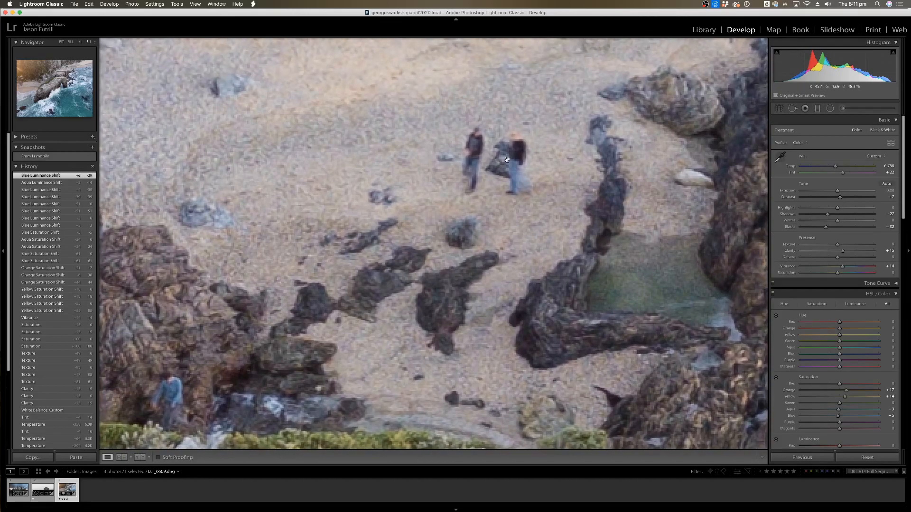
pyautogui.moveTo(541, 207); pyautogui.dragTo(512, 268)
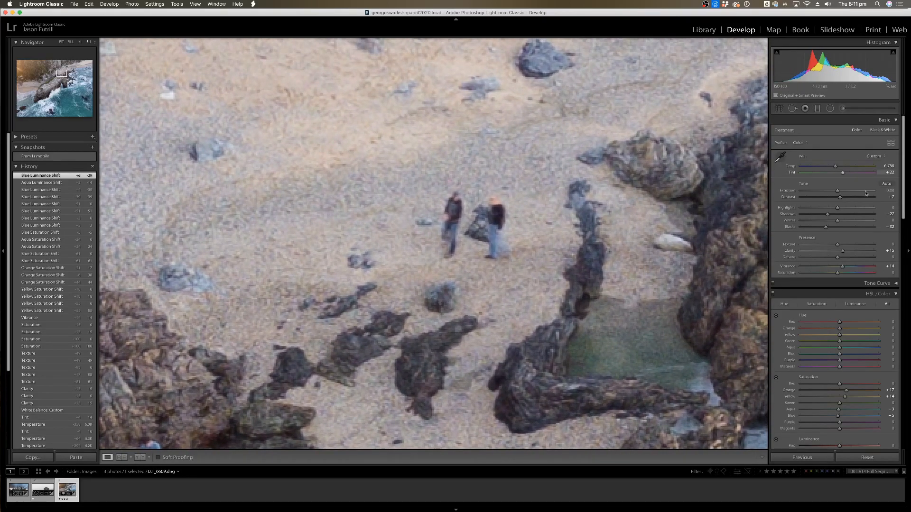
pyautogui.click(792, 110)
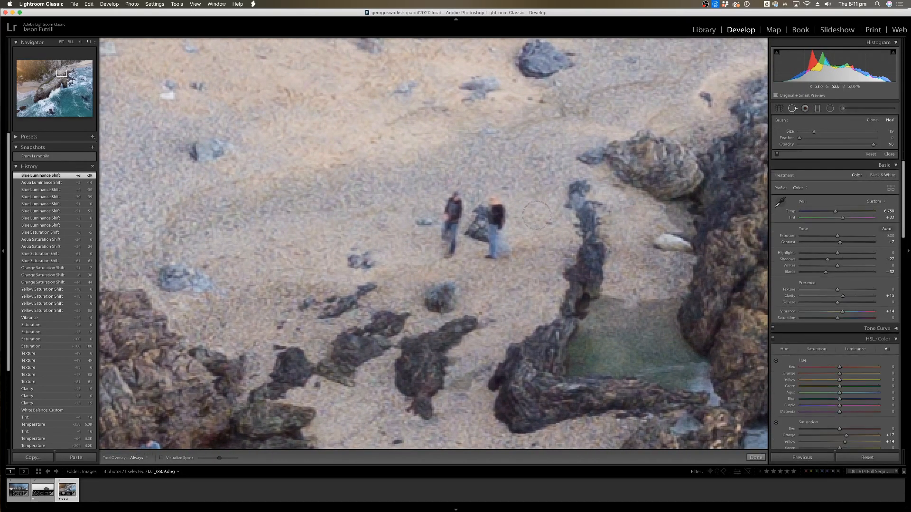
pyautogui.click(780, 108)
pyautogui.click(792, 109)
pyautogui.click(779, 109)
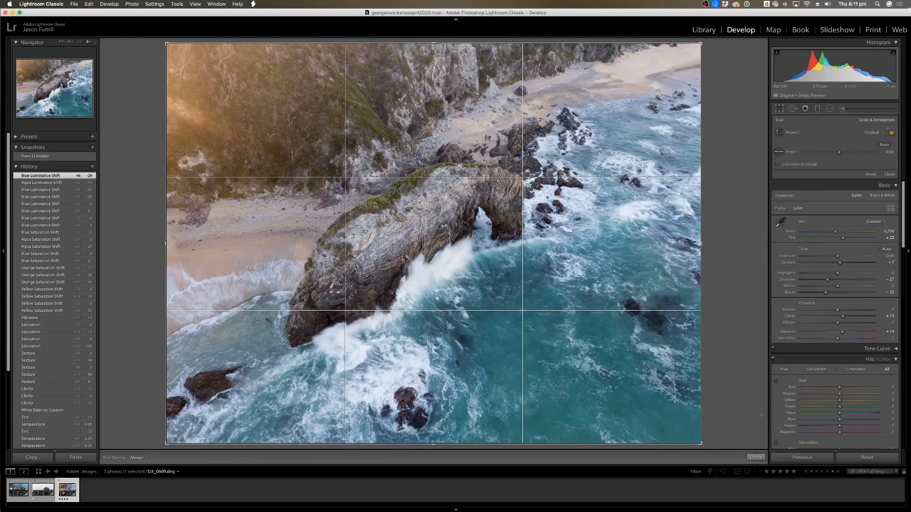
pyautogui.click(756, 457)
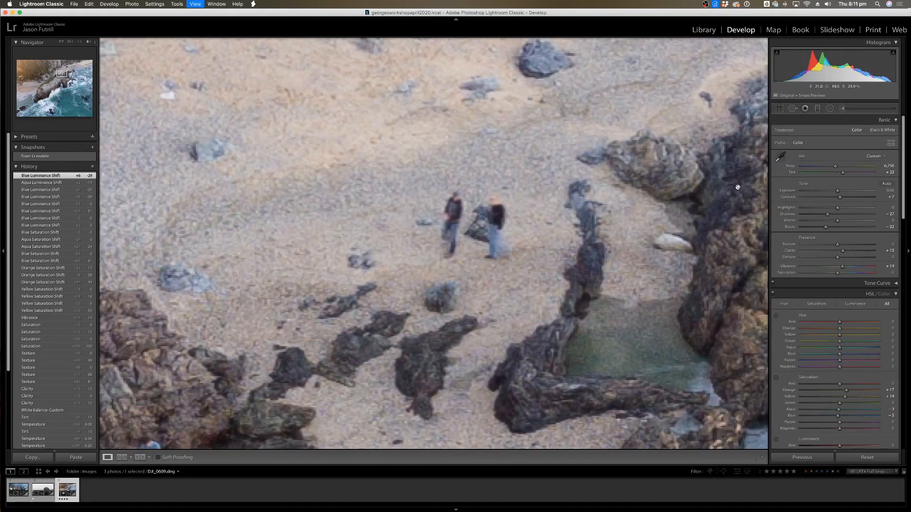
# Remove the left of the two people on the beach with a Spot Removal heal stroke, sampling the clear sand just left of it.
pyautogui.press('super+minus')
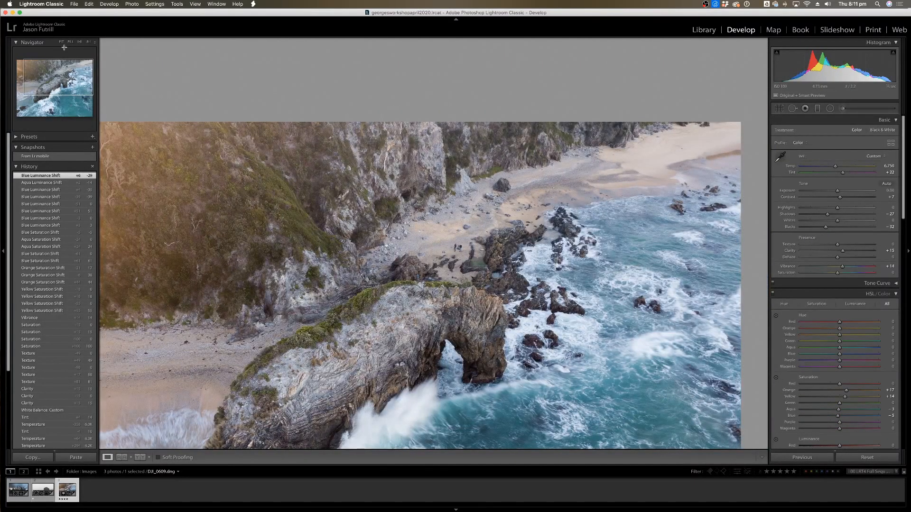
pyautogui.click(62, 43)
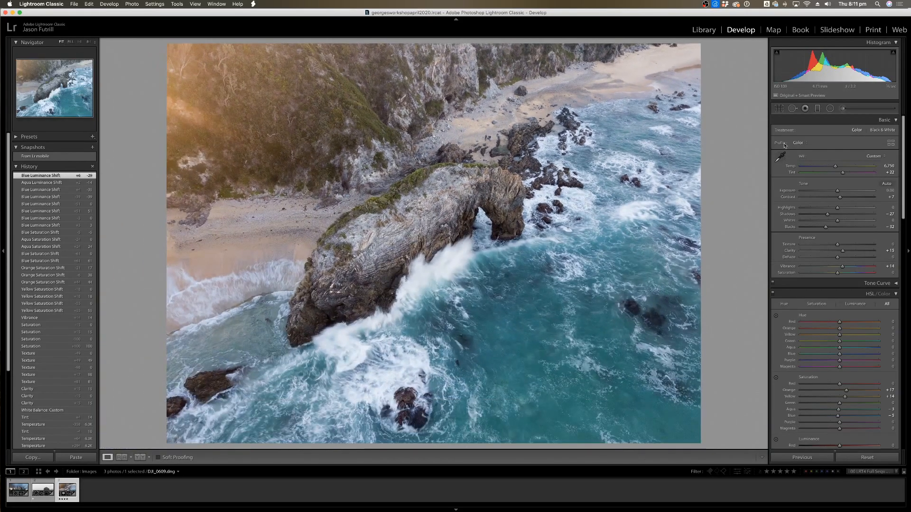
pyautogui.click(792, 110)
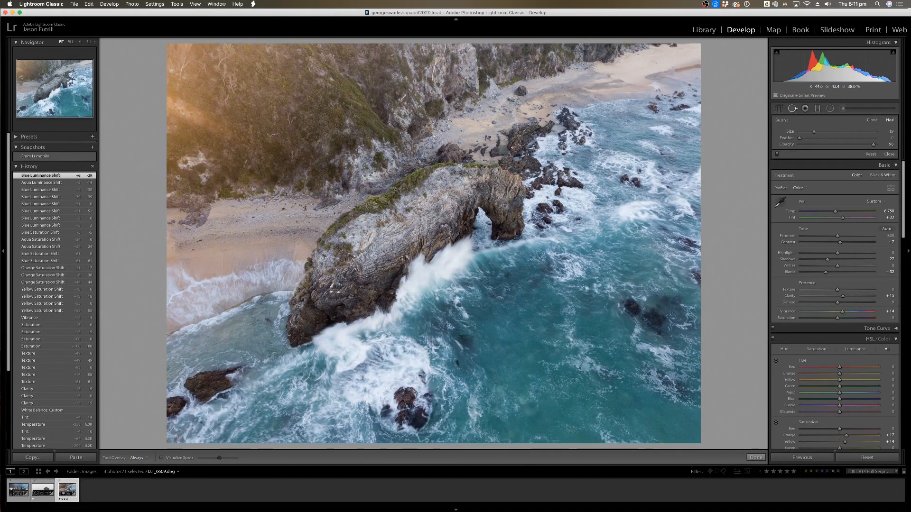
pyautogui.press('z')
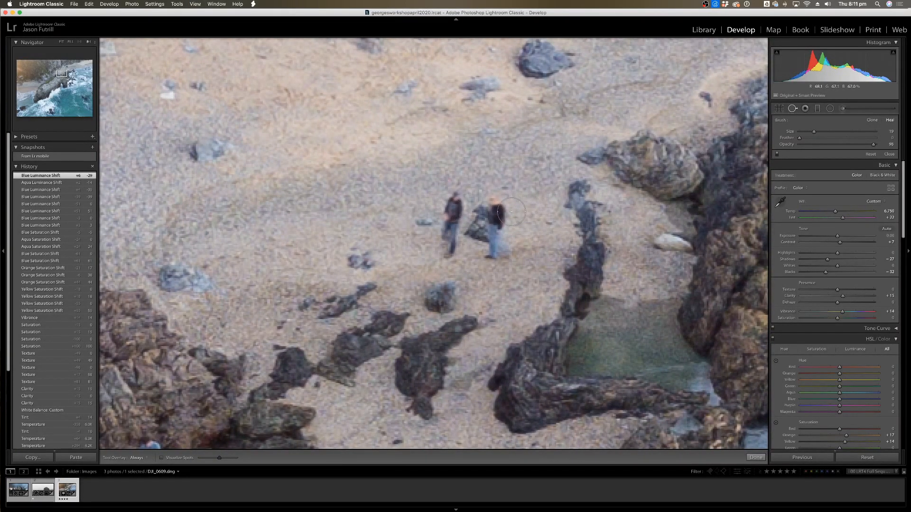
pyautogui.click(62, 42)
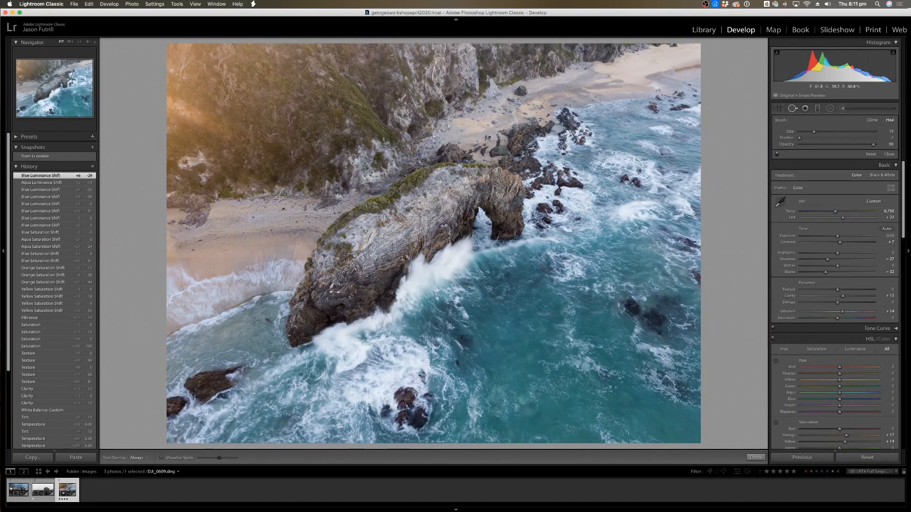
pyautogui.press('super+equal')
pyautogui.press('super+equal')
pyautogui.press('super+equal')
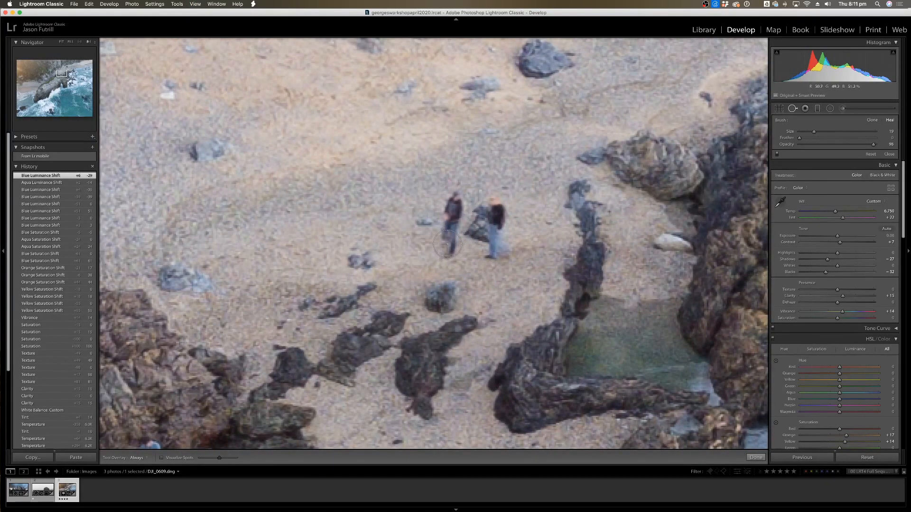
pyautogui.moveTo(447, 244)
pyautogui.mouseDown()
pyautogui.moveTo(454, 201)
pyautogui.moveTo(461, 215)
pyautogui.moveTo(384, 212)
pyautogui.mouseUp()
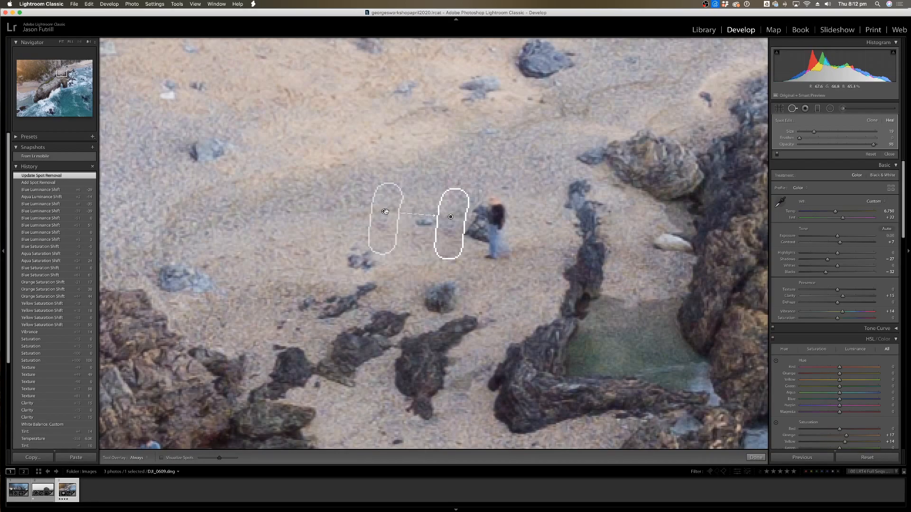
pyautogui.moveTo(384, 211); pyautogui.dragTo(390, 212)
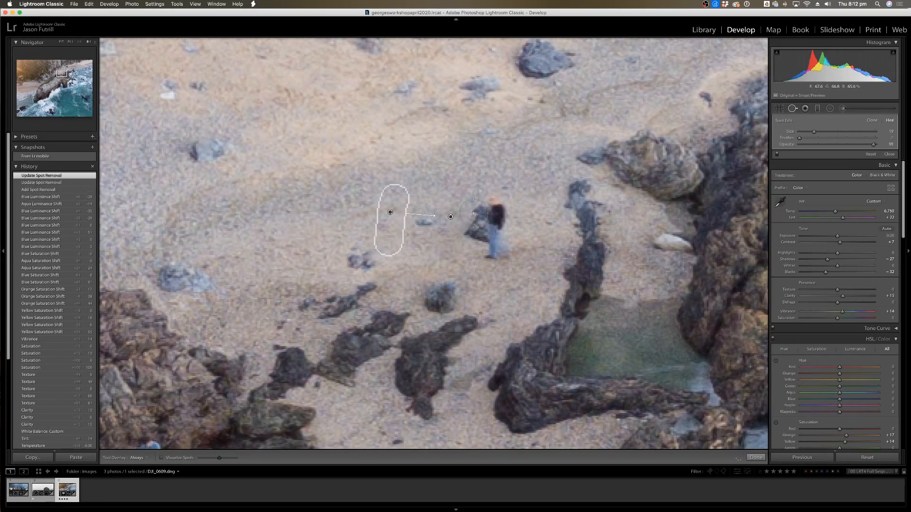
pyautogui.click(756, 457)
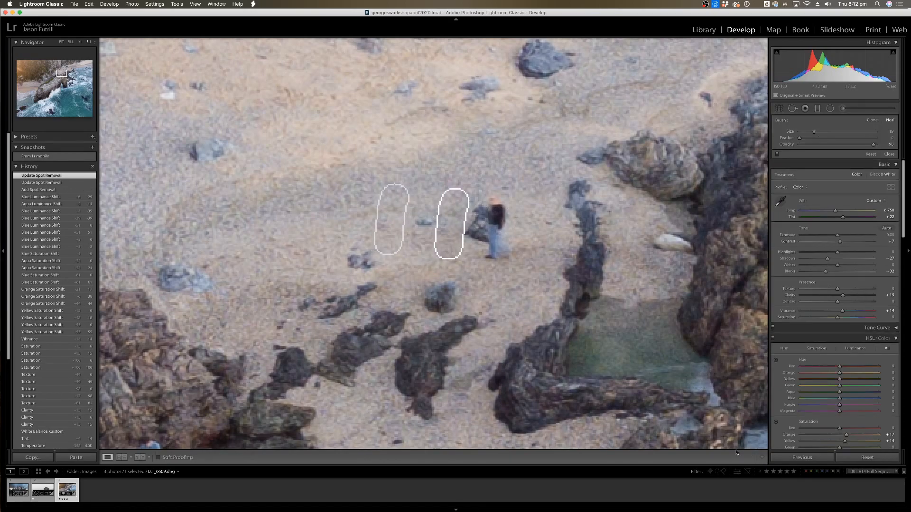
# Heal over the remaining person and the dark rock beside them, and move the sample source from the tidal pool onto nearby clear sand.
pyautogui.click(792, 108)
pyautogui.moveTo(496, 212)
pyautogui.mouseDown()
pyautogui.moveTo(496, 253)
pyautogui.moveTo(483, 213)
pyautogui.moveTo(476, 235)
pyautogui.mouseUp()
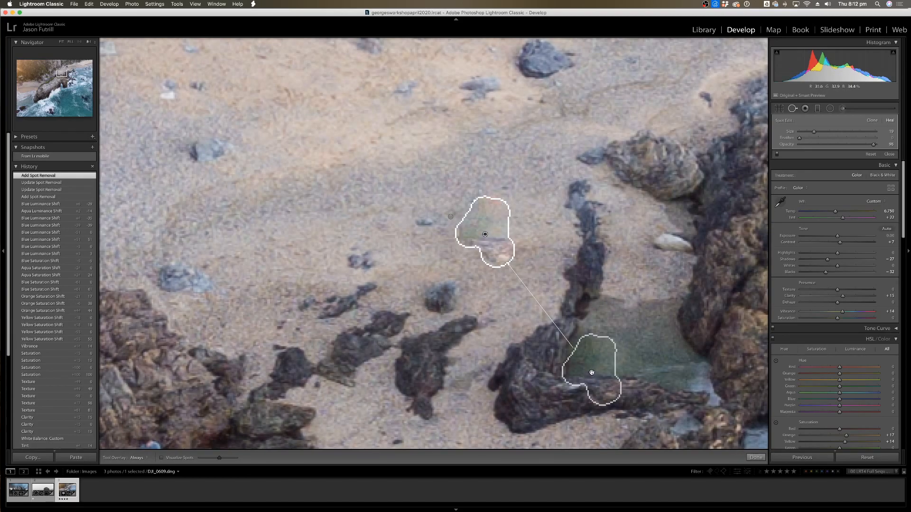
pyautogui.press('z')
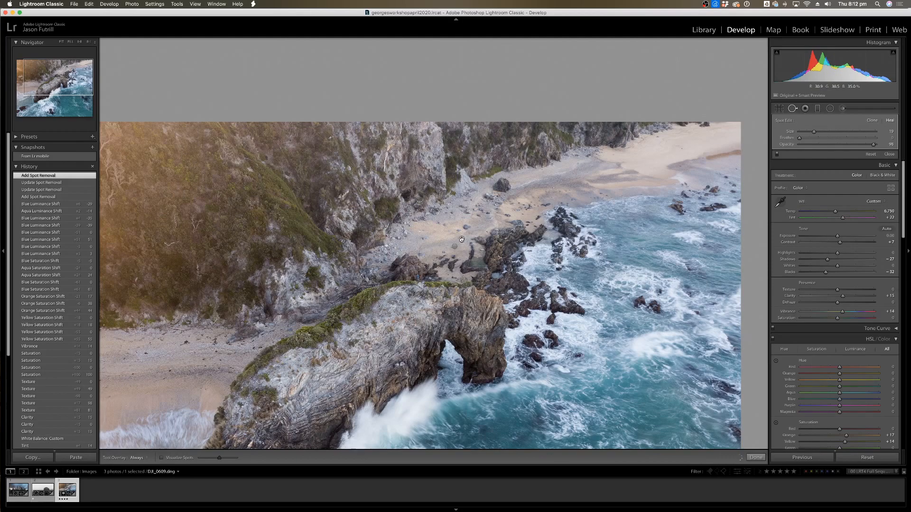
pyautogui.moveTo(460, 239); pyautogui.dragTo(459, 248)
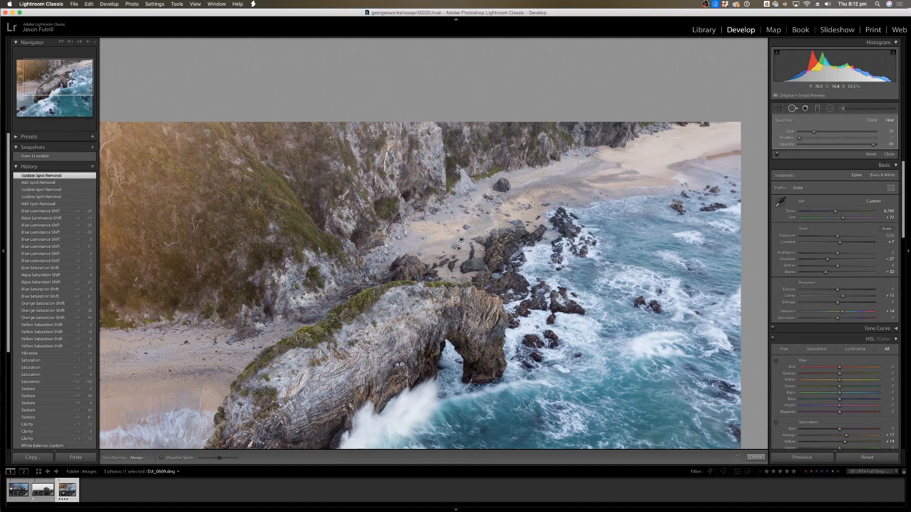
pyautogui.click(473, 259)
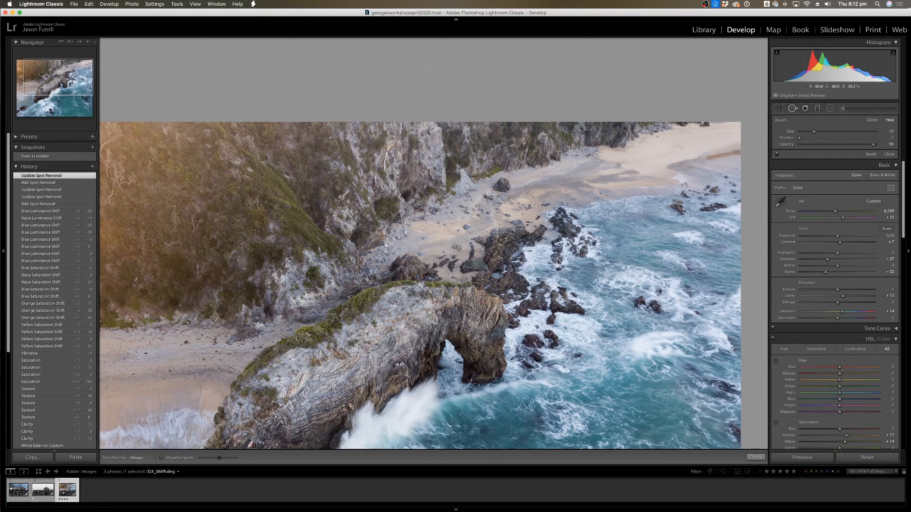
pyautogui.press('q')
# Inspect the healed sand up close, comparing the history state before the spot removals with the latest one.
pyautogui.click(472, 258)
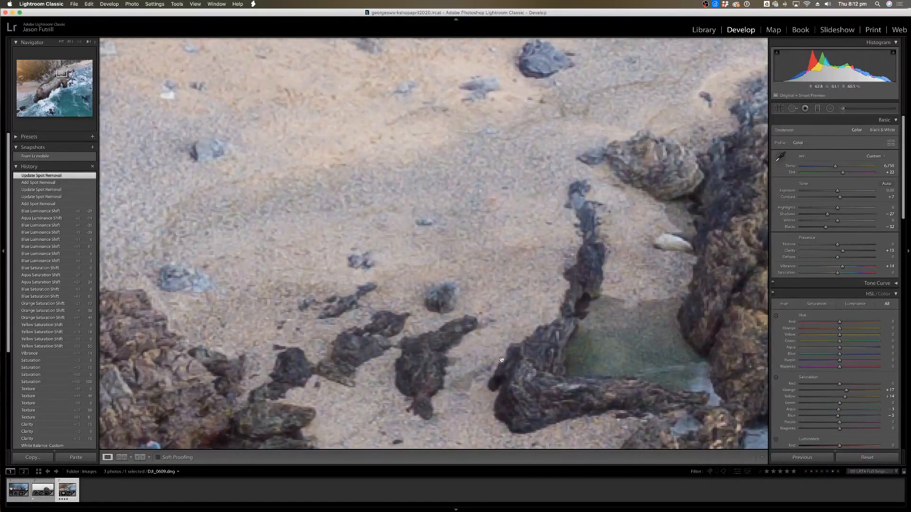
pyautogui.moveTo(552, 172); pyautogui.dragTo(422, 156)
pyautogui.press('super+minus')
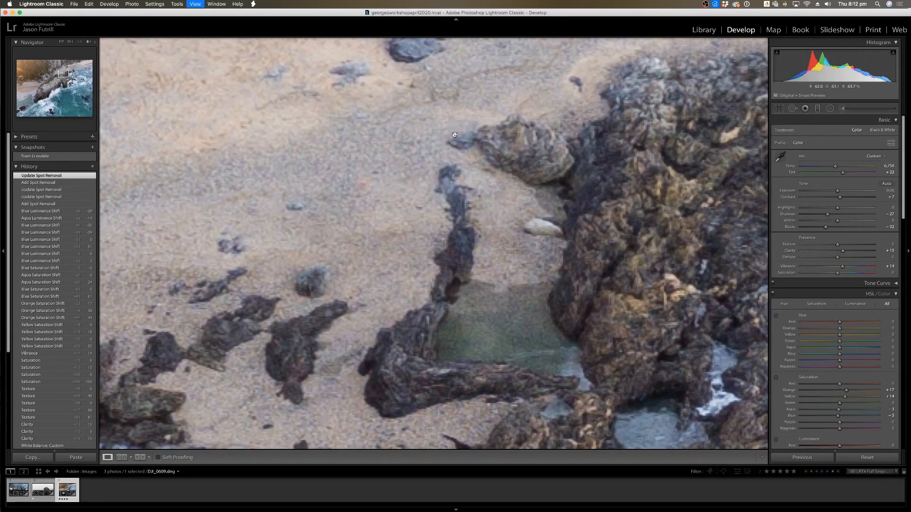
pyautogui.press('super+equal')
pyautogui.press('super+minus')
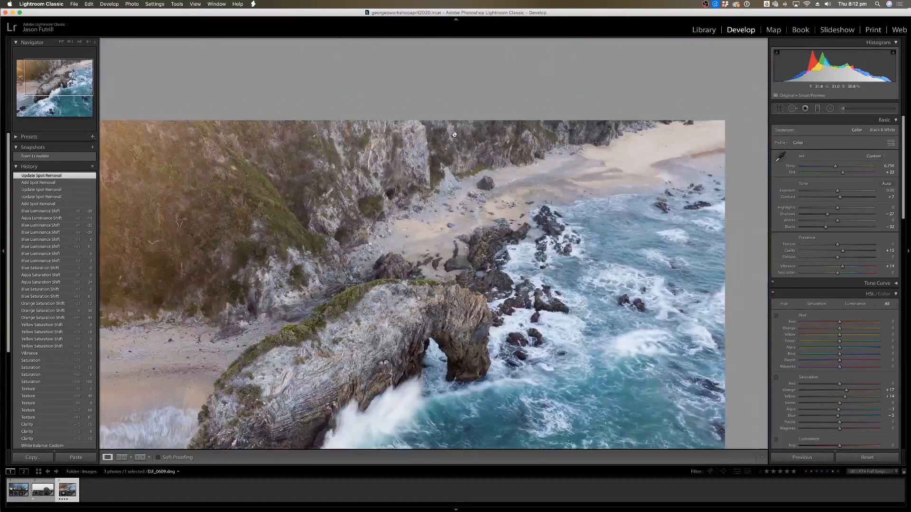
pyautogui.press('super+equal')
pyautogui.moveTo(385, 264); pyautogui.dragTo(470, 258)
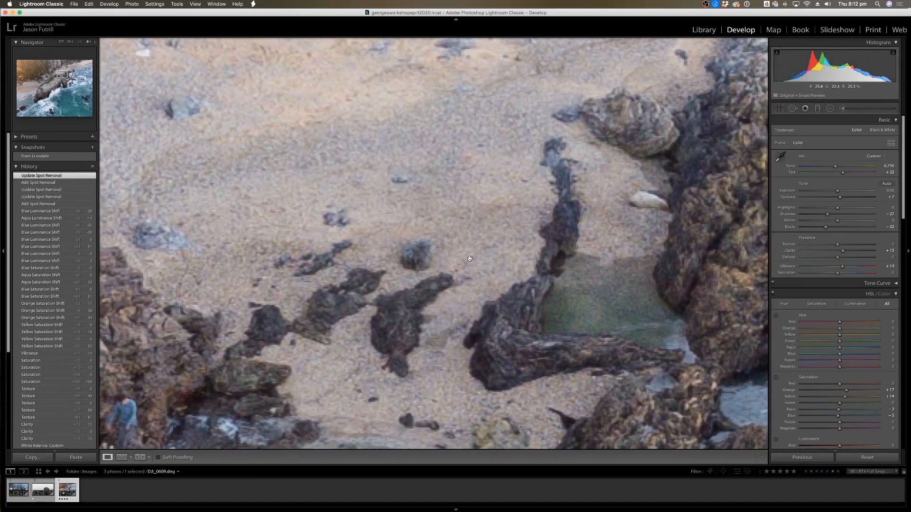
pyautogui.click(60, 211)
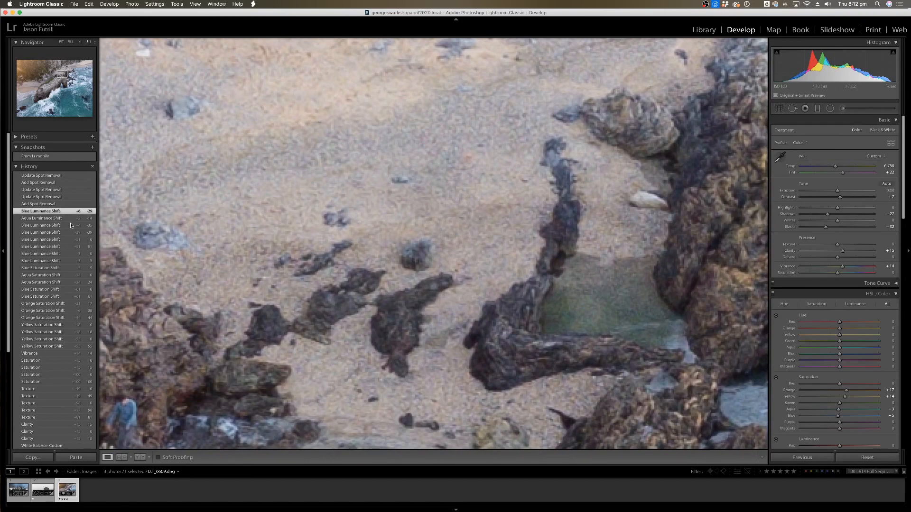
pyautogui.click(58, 176)
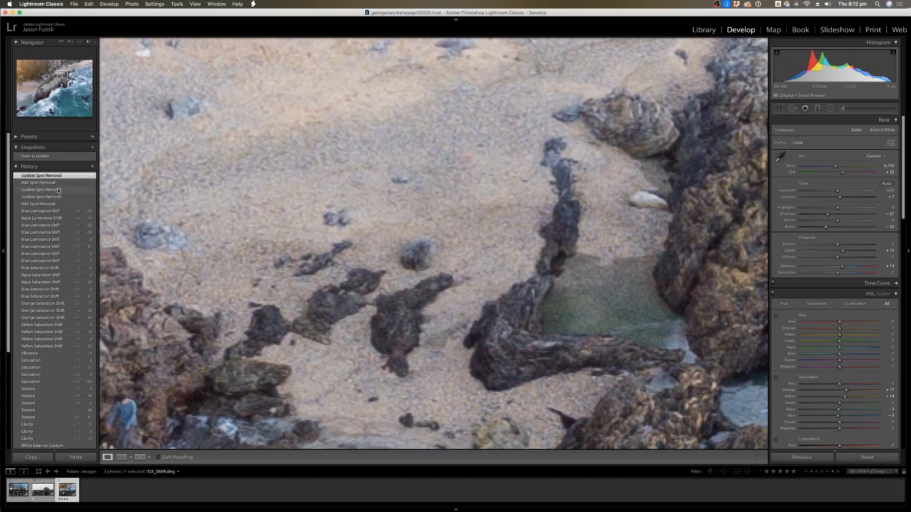
# Try a large radial filter over the rock arch, widening and repositioning it, and delete it.
pyautogui.press('super+minus')
pyautogui.press('super+minus')
pyautogui.press('super+minus')
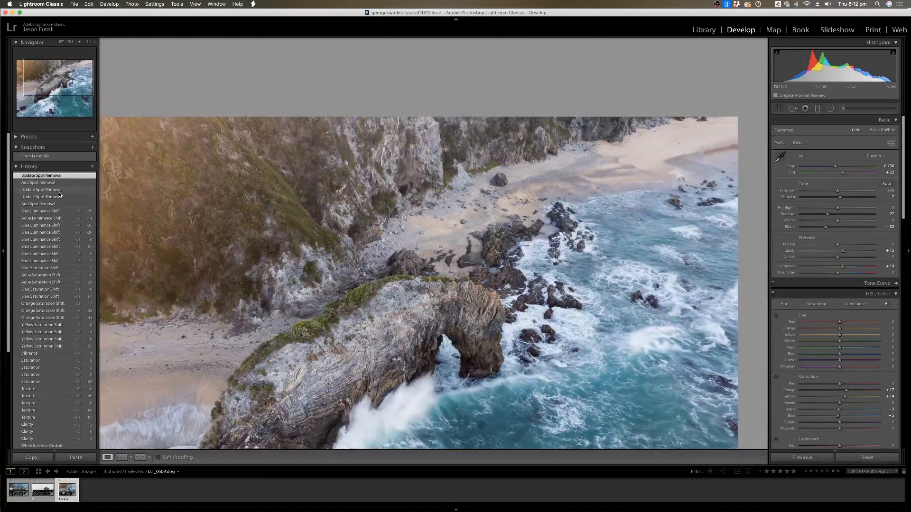
pyautogui.press('super+minus')
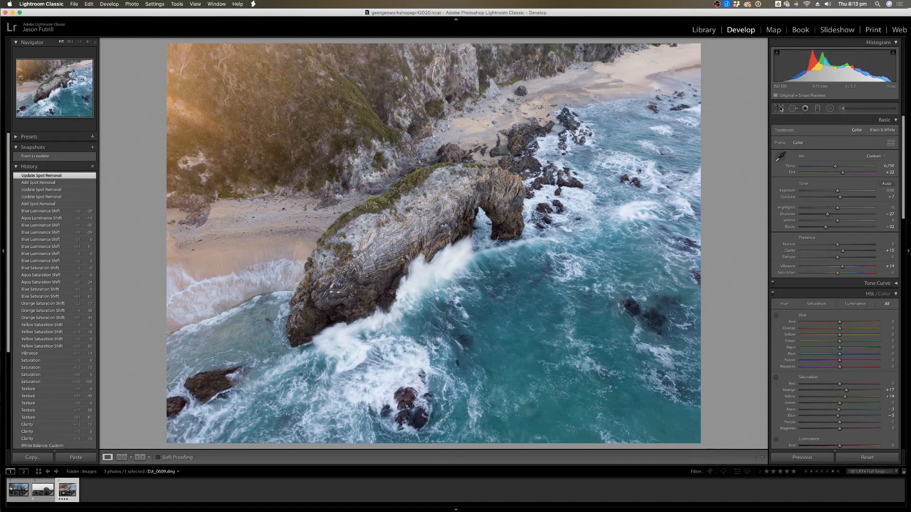
pyautogui.click(829, 109)
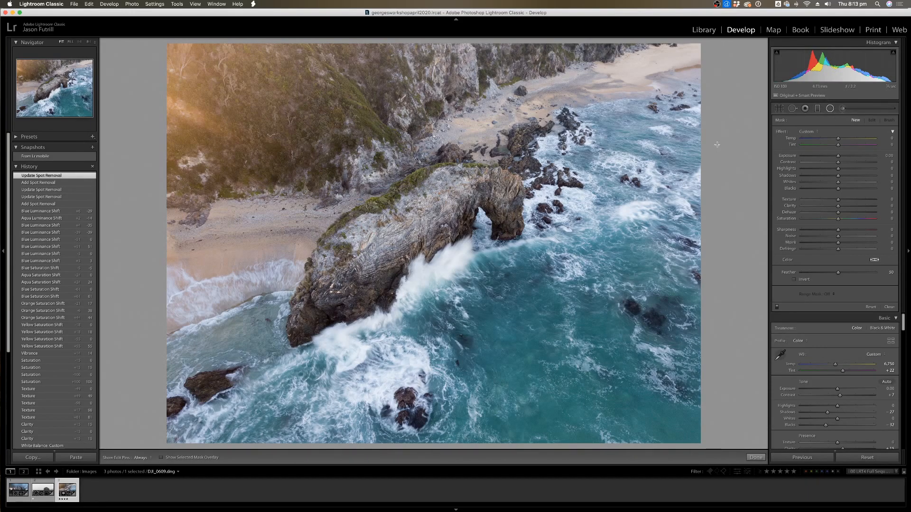
pyautogui.moveTo(279, 117); pyautogui.dragTo(466, 298)
pyautogui.moveTo(301, 152); pyautogui.dragTo(425, 265)
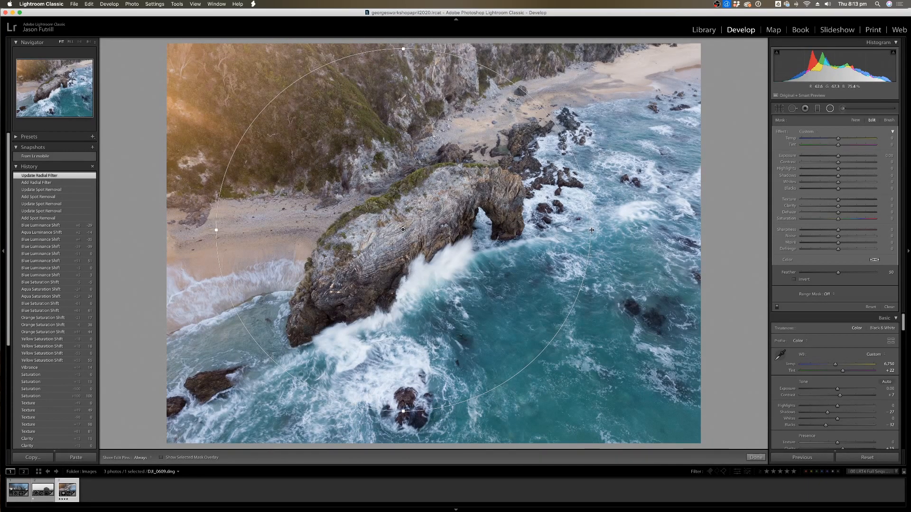
pyautogui.moveTo(591, 230); pyautogui.dragTo(639, 229)
pyautogui.moveTo(405, 411); pyautogui.dragTo(403, 413)
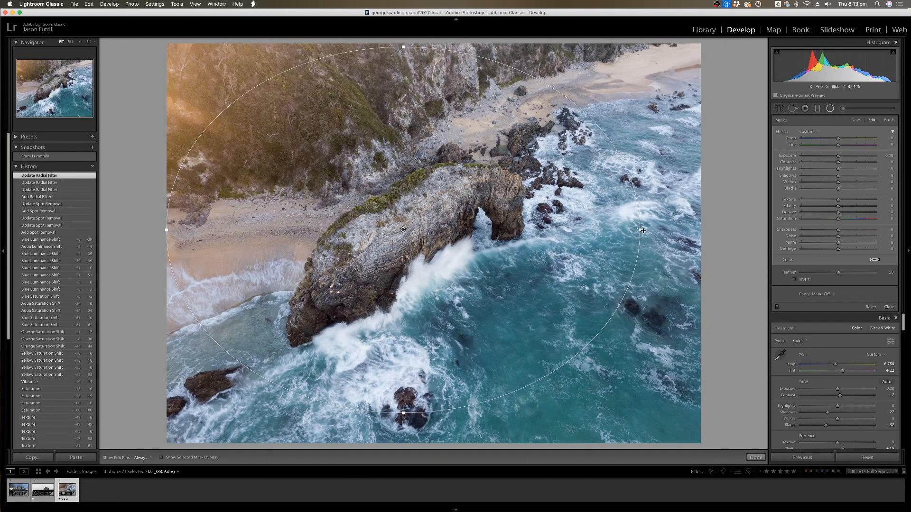
pyautogui.moveTo(641, 230); pyautogui.dragTo(602, 232)
pyautogui.moveTo(456, 235)
pyautogui.mouseDown()
pyautogui.moveTo(287, 167)
pyautogui.moveTo(445, 222)
pyautogui.mouseUp()
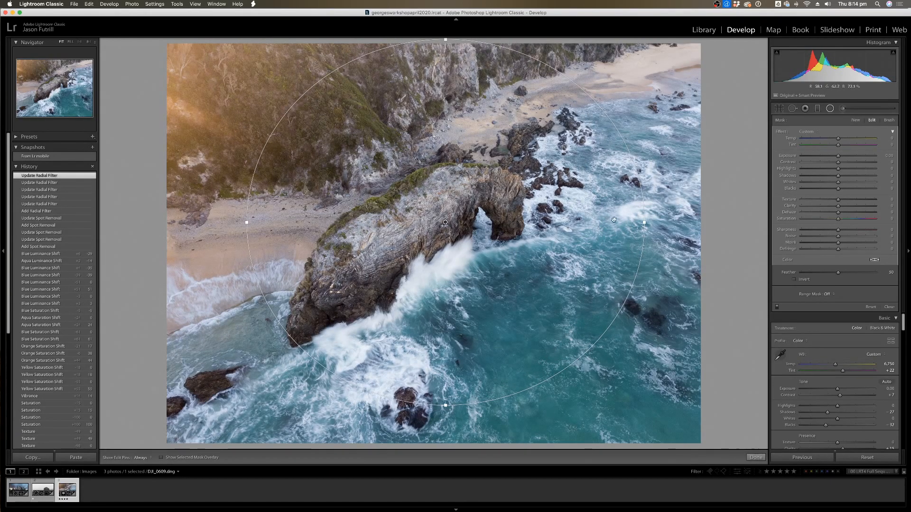
pyautogui.press('Delete')
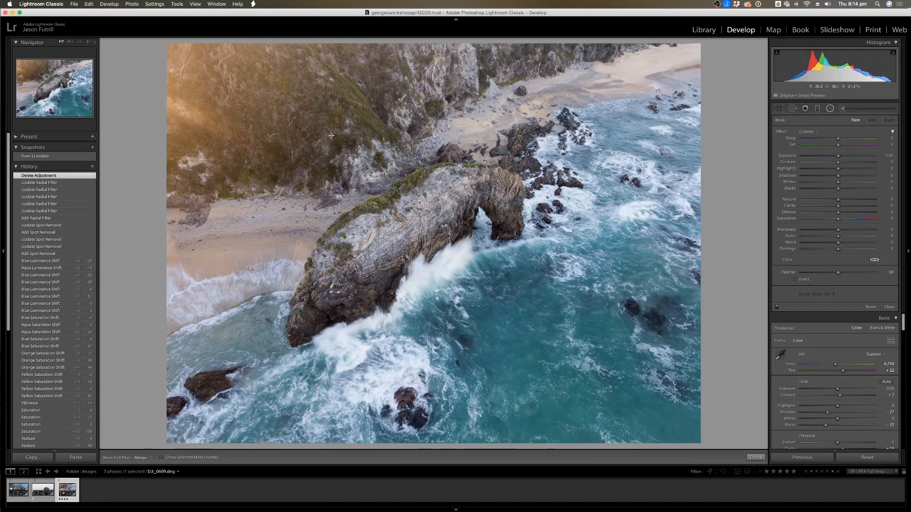
# Draw a radial filter over the warm, vegetated hillside in the photo's upper-left corner and invert its mask.
pyautogui.moveTo(209, 81); pyautogui.dragTo(356, 210)
pyautogui.moveTo(260, 124); pyautogui.dragTo(297, 153)
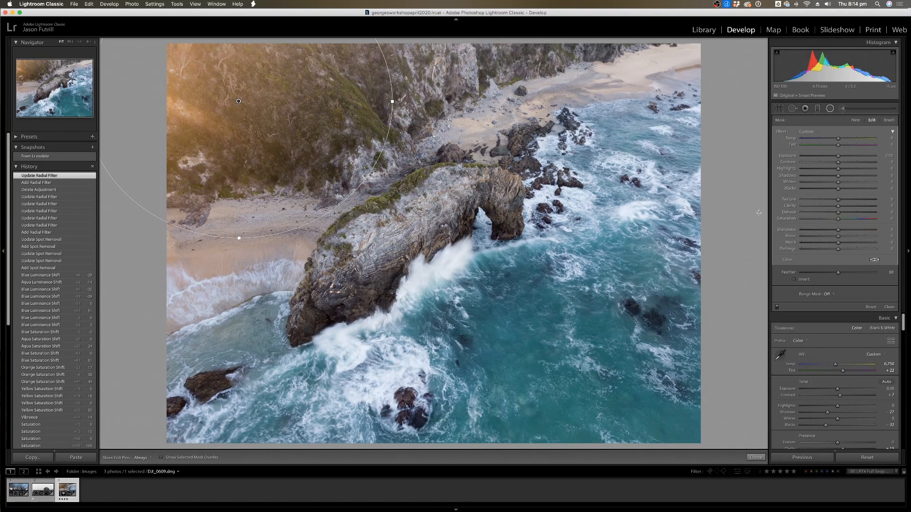
pyautogui.click(795, 280)
pyautogui.click(794, 279)
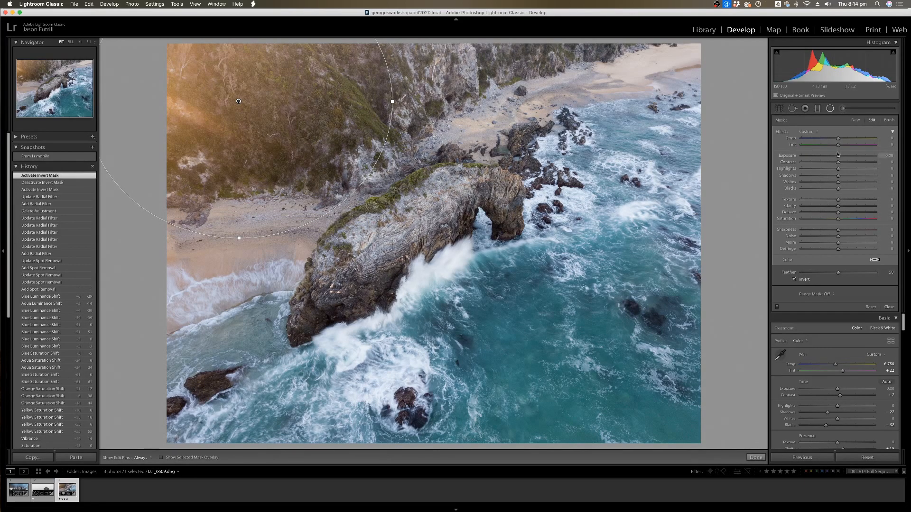
# Compare the inverted and non-inverted mask by trying Exposure at −0.79 and −0.45, undoing each exposure change.
pyautogui.moveTo(837, 155); pyautogui.dragTo(830, 157)
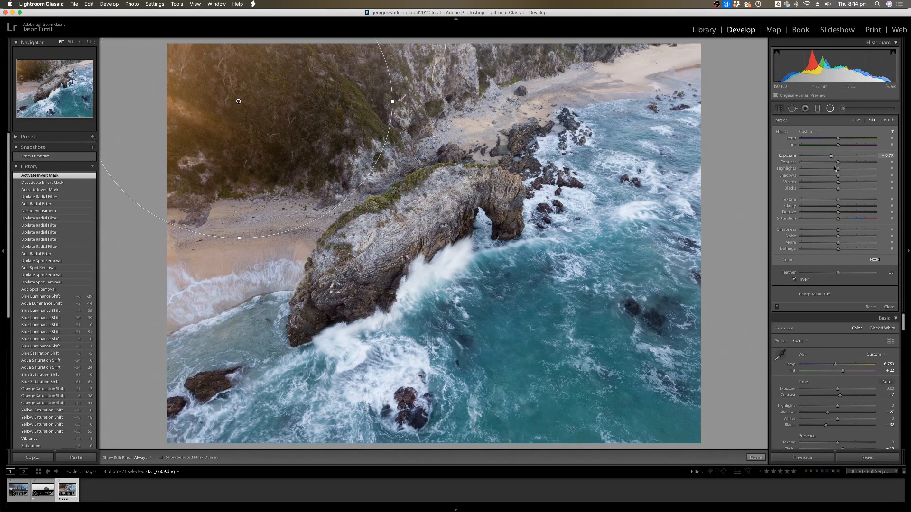
pyautogui.press('super+z')
pyautogui.click(795, 280)
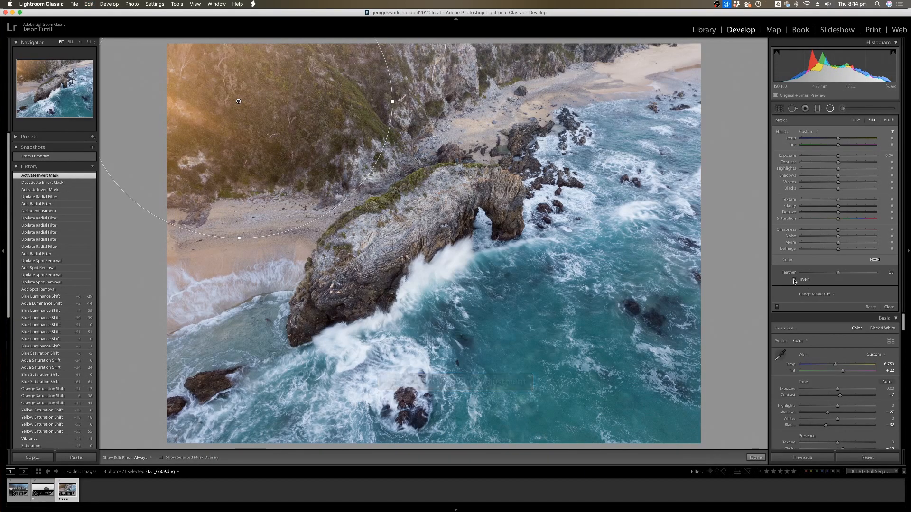
pyautogui.moveTo(838, 156); pyautogui.dragTo(833, 155)
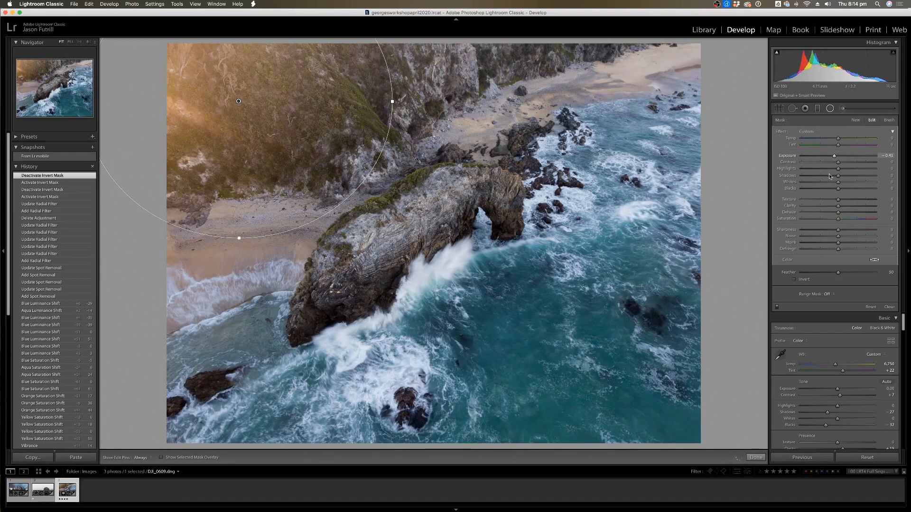
pyautogui.press('super+z')
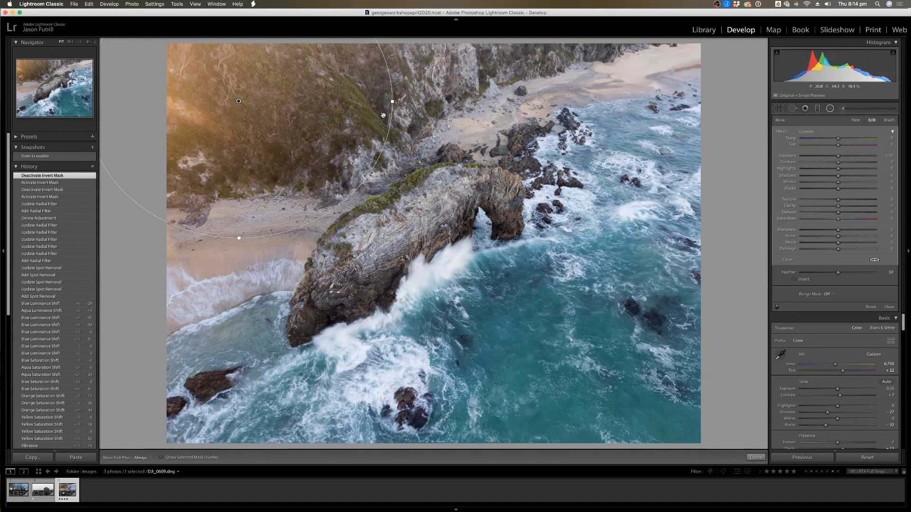
# Narrow the hillside radial filter slightly, invert its mask again, and check its coverage with the selected mask overlay.
pyautogui.moveTo(392, 101); pyautogui.dragTo(388, 101)
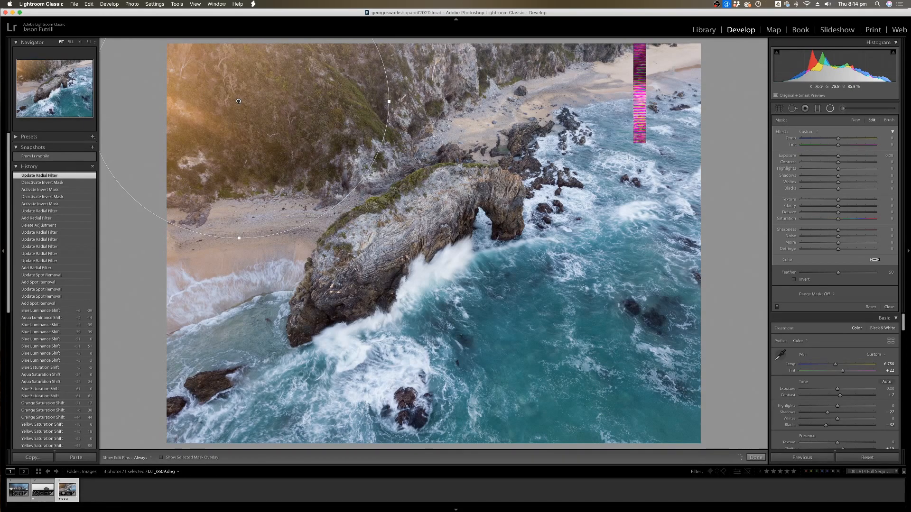
pyautogui.click(794, 280)
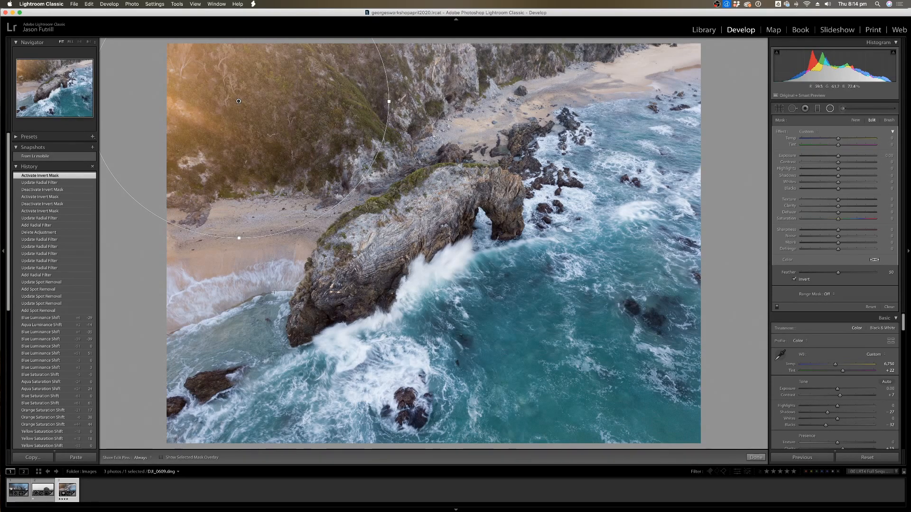
pyautogui.click(162, 458)
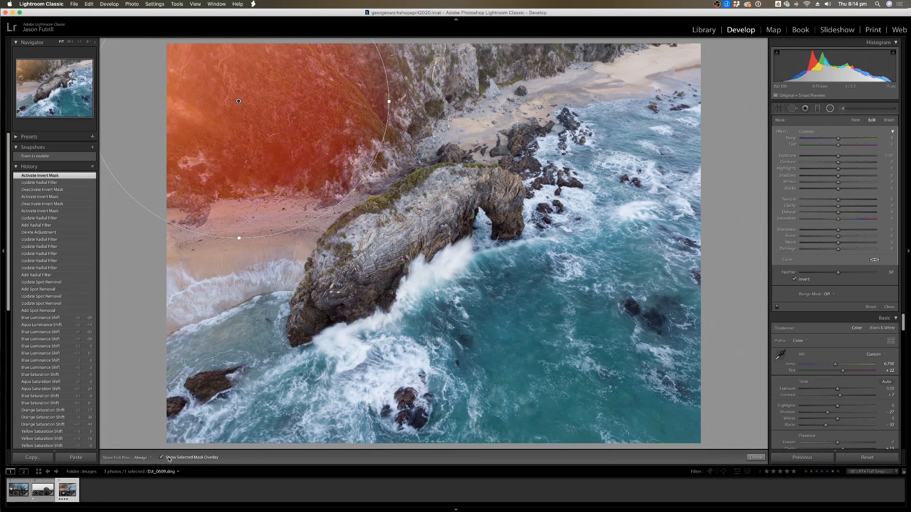
pyautogui.click(162, 458)
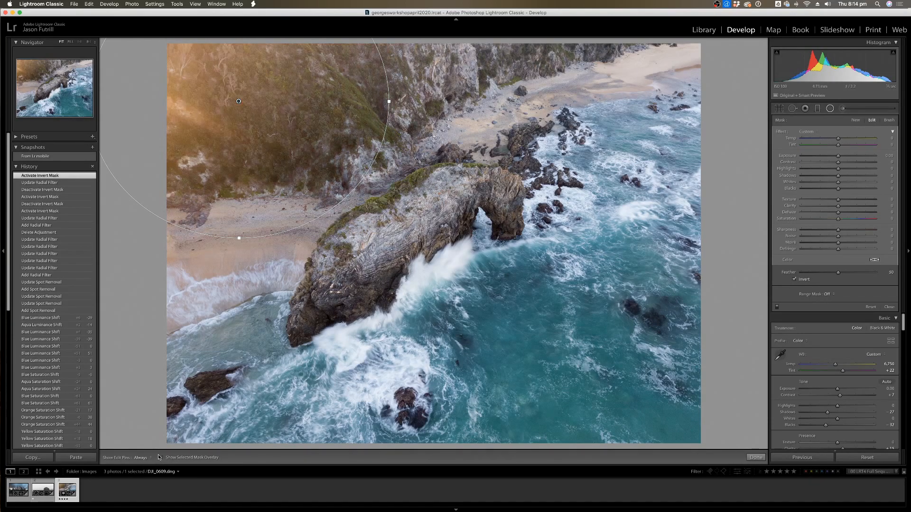
pyautogui.click(161, 458)
pyautogui.click(161, 458)
pyautogui.click(161, 458)
pyautogui.click(161, 459)
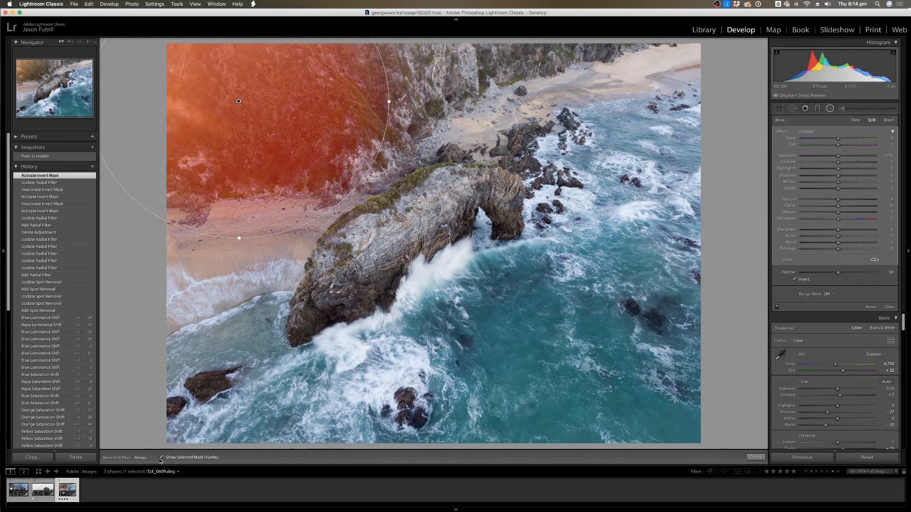
pyautogui.click(161, 458)
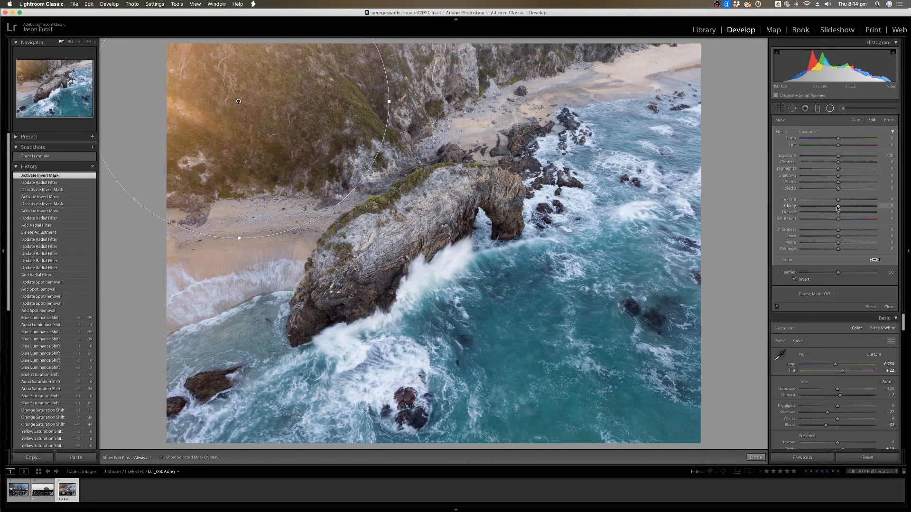
# Reset the filter's Clarity after trying −31, and resize, rotate and shift the ellipse to follow the hillside.
pyautogui.moveTo(838, 207); pyautogui.dragTo(828, 208)
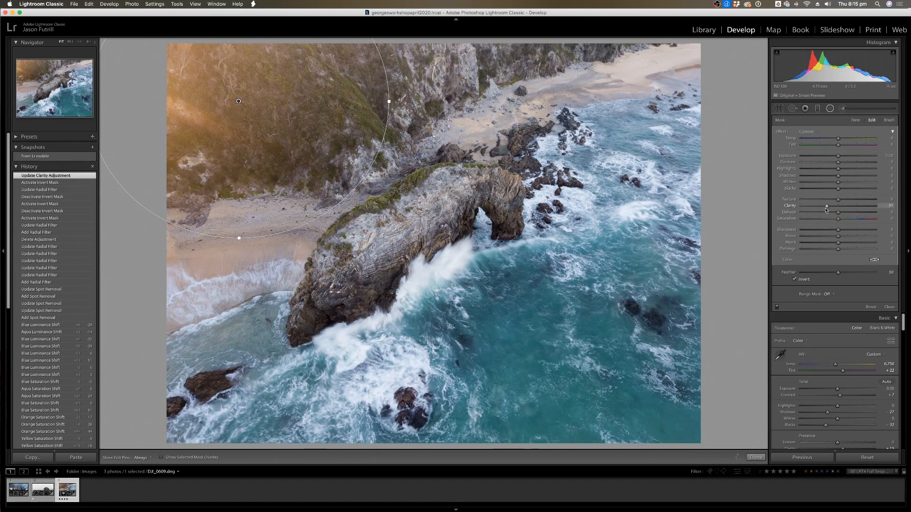
pyautogui.doubleClick(825, 208)
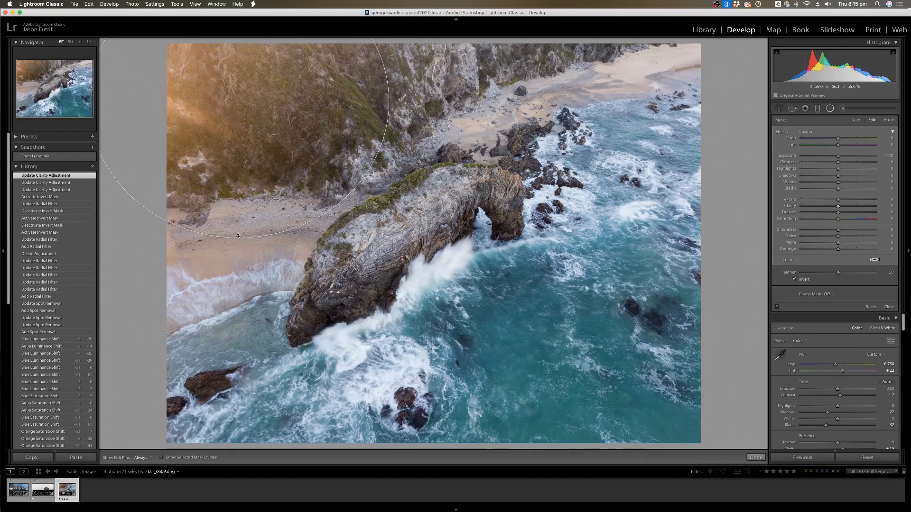
pyautogui.moveTo(238, 236); pyautogui.dragTo(239, 205)
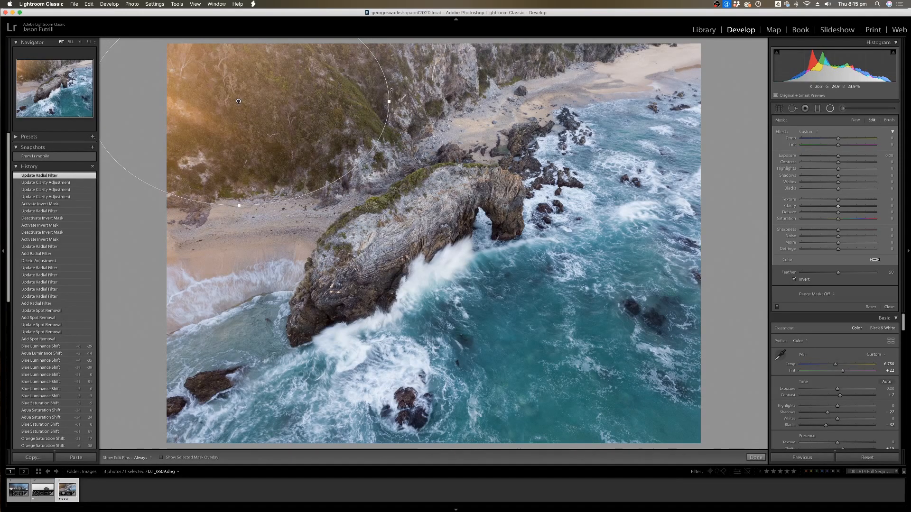
pyautogui.moveTo(392, 90); pyautogui.dragTo(369, 39)
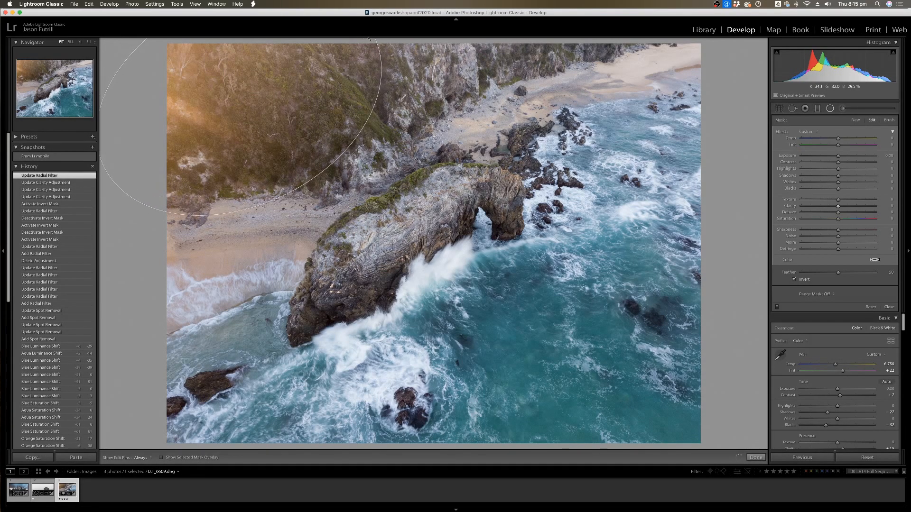
pyautogui.moveTo(238, 102); pyautogui.dragTo(234, 102)
pyautogui.moveTo(279, 194); pyautogui.dragTo(288, 212)
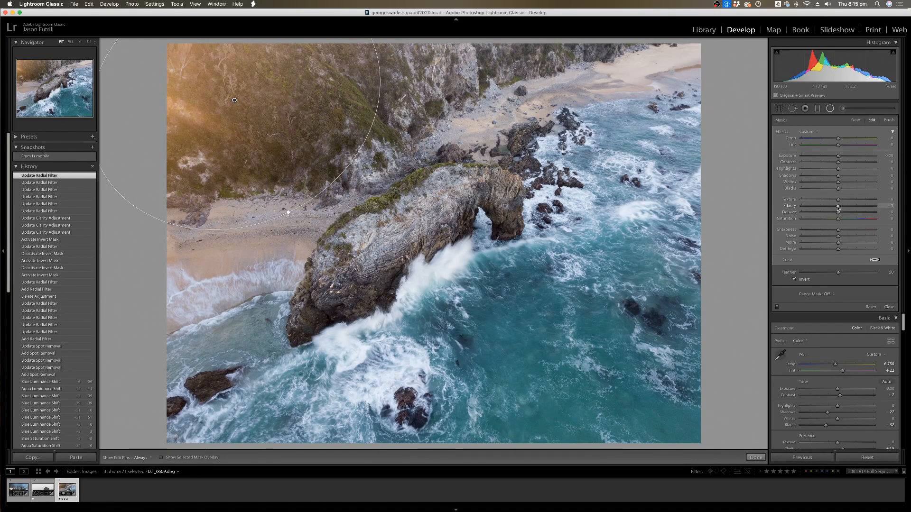
# Soften the hillside by setting the radial filter's Clarity to −39, judging it close up against an extreme of −94.
pyautogui.moveTo(838, 208); pyautogui.dragTo(831, 204)
pyautogui.press('super+=')
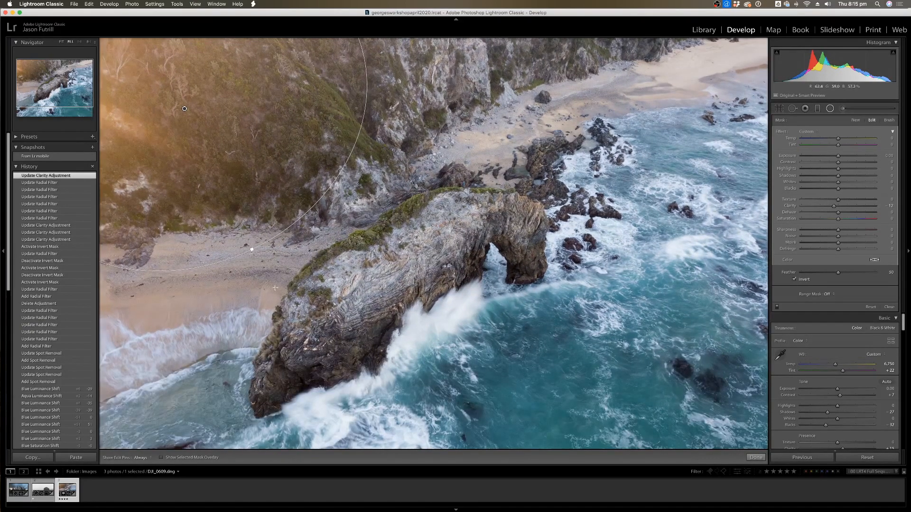
pyautogui.press('super+=')
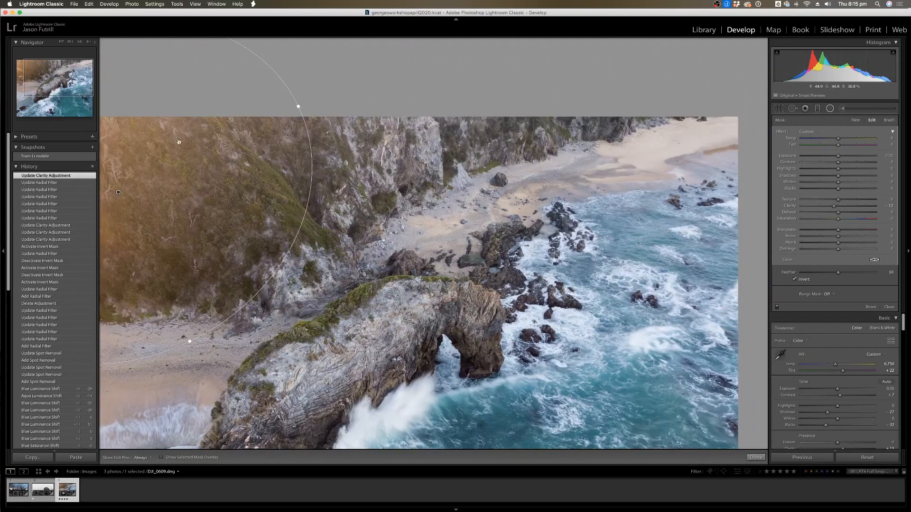
pyautogui.press('super+=')
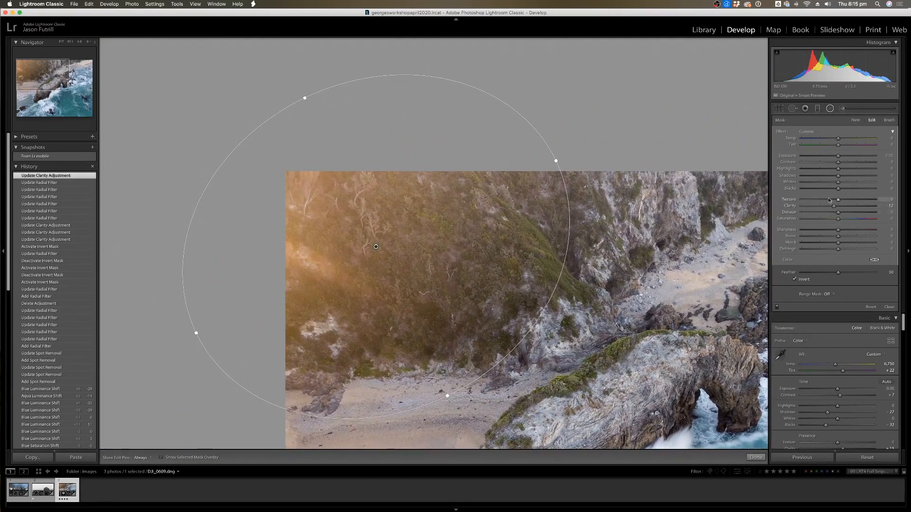
pyautogui.moveTo(805, 204); pyautogui.dragTo(805, 204)
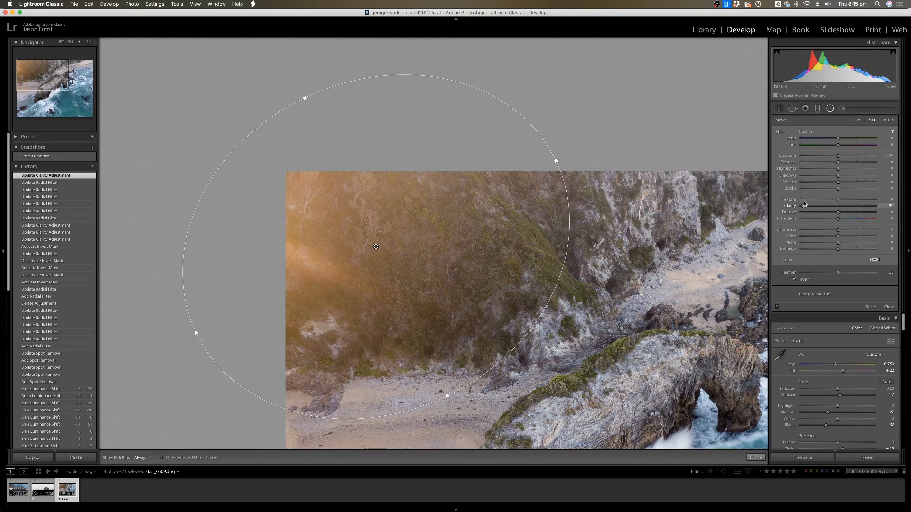
pyautogui.moveTo(802, 211); pyautogui.dragTo(831, 210)
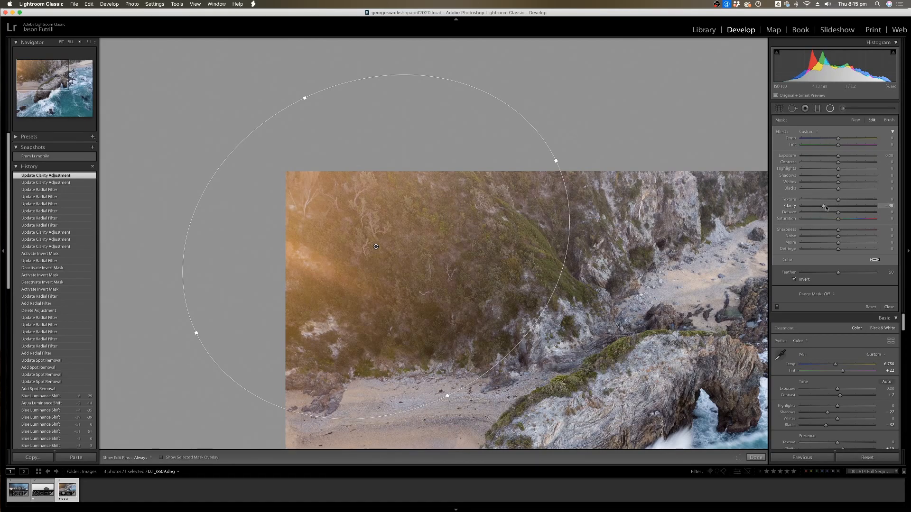
pyautogui.moveTo(826, 208); pyautogui.dragTo(823, 207)
# Enlarge the hillside radial filter and shift it slightly down and right, and view the whole photo.
pyautogui.moveTo(446, 395); pyautogui.dragTo(462, 417)
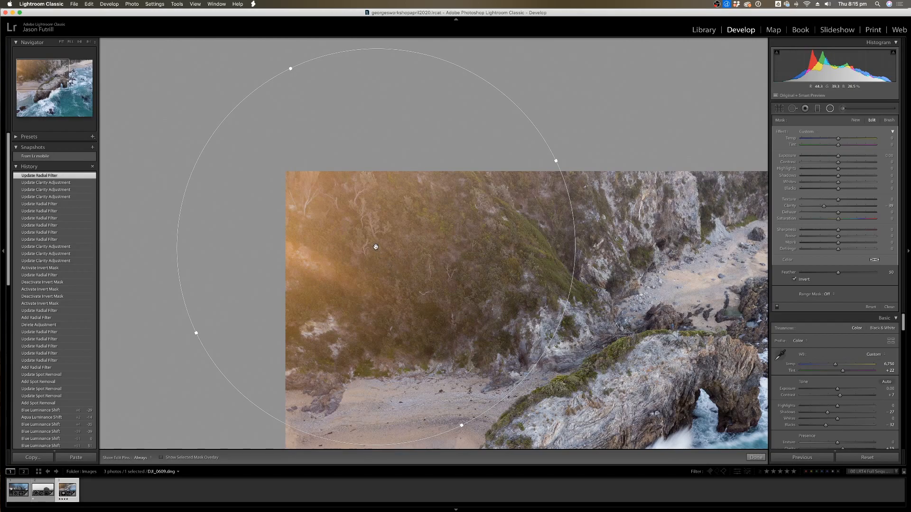
pyautogui.moveTo(376, 247)
pyautogui.mouseDown()
pyautogui.moveTo(392, 260)
pyautogui.moveTo(382, 257)
pyautogui.mouseUp()
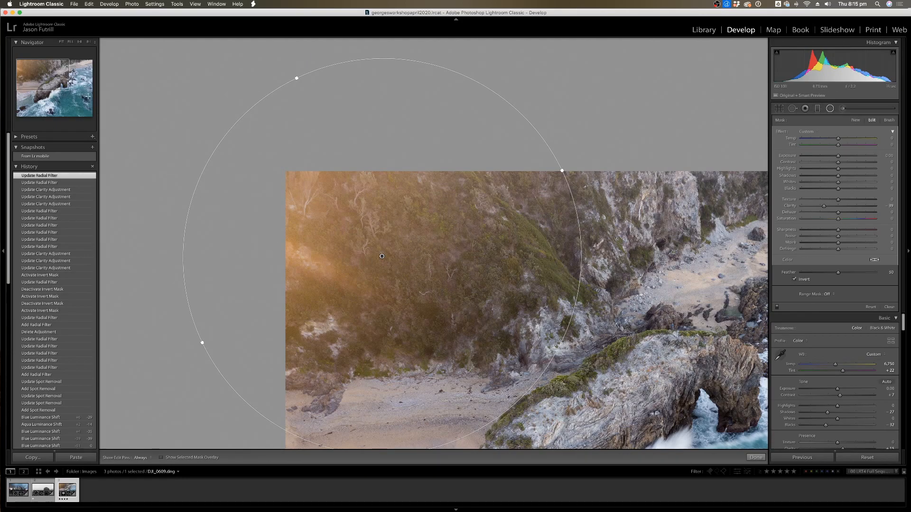
pyautogui.click(62, 43)
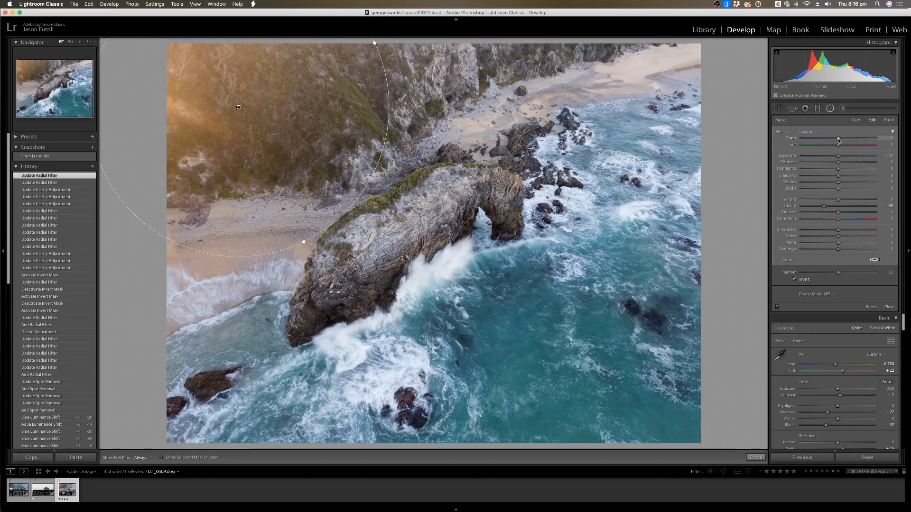
# Warm the hillside by setting the radial filter's Temp to 9, close the filter, and reopen it for editing.
pyautogui.moveTo(838, 140); pyautogui.dragTo(841, 140)
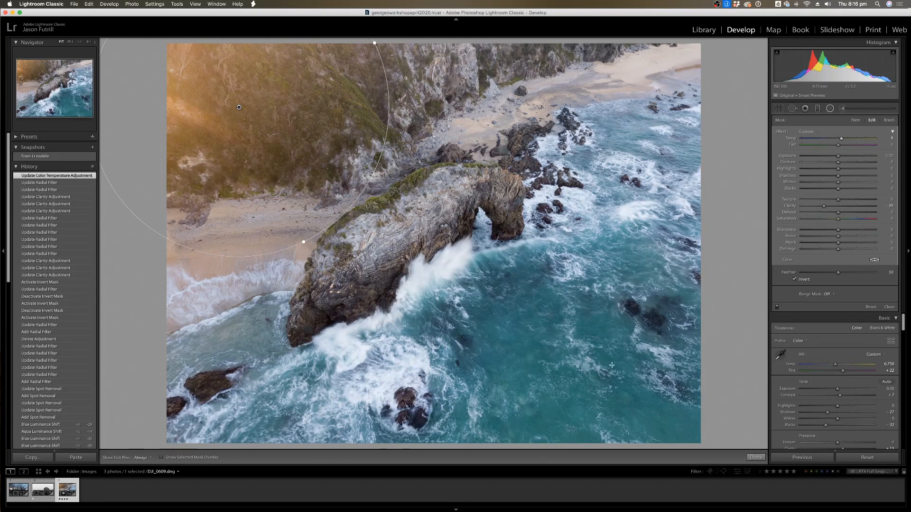
pyautogui.click(756, 457)
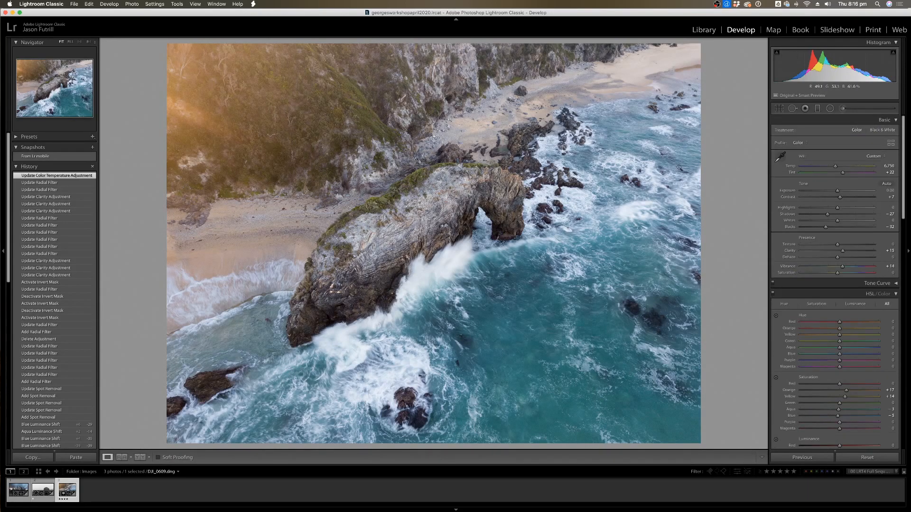
pyautogui.click(806, 108)
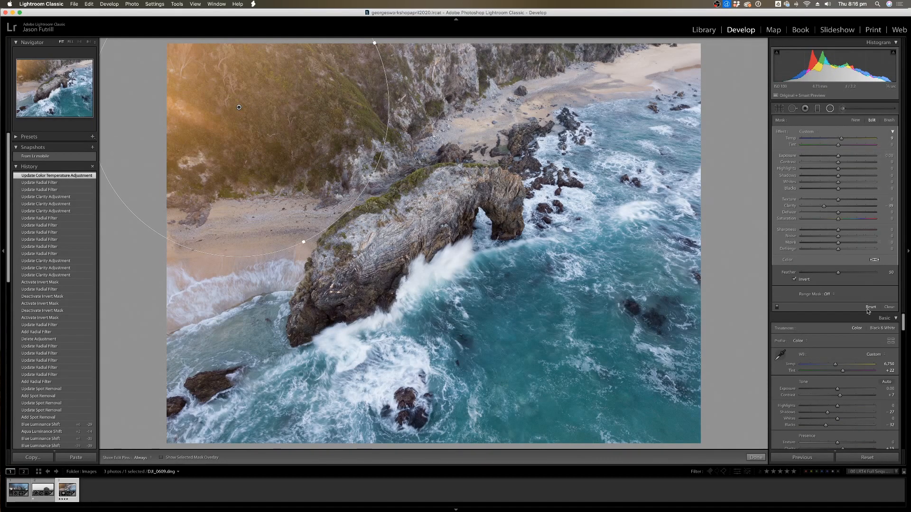
# Compare the hillside with the radial filter switched off and on, leaving the filter enabled.
pyautogui.click(777, 307)
pyautogui.click(777, 307)
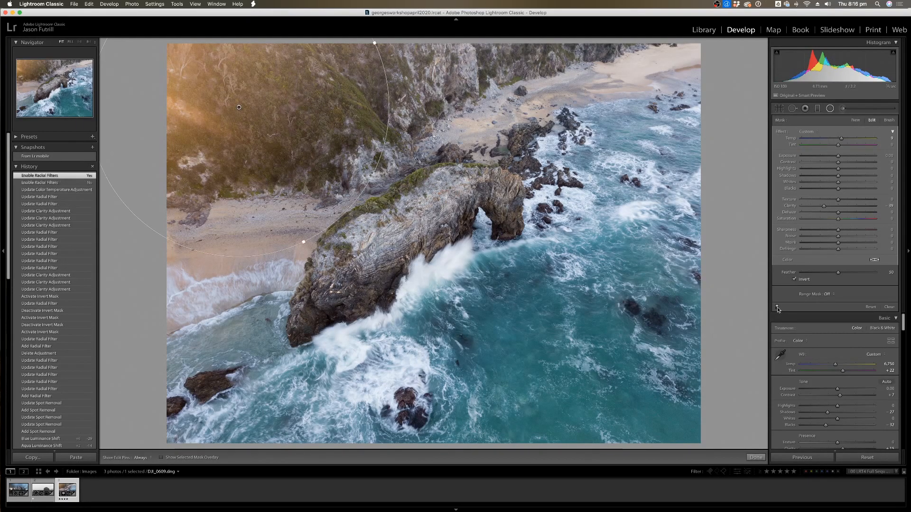
pyautogui.click(777, 308)
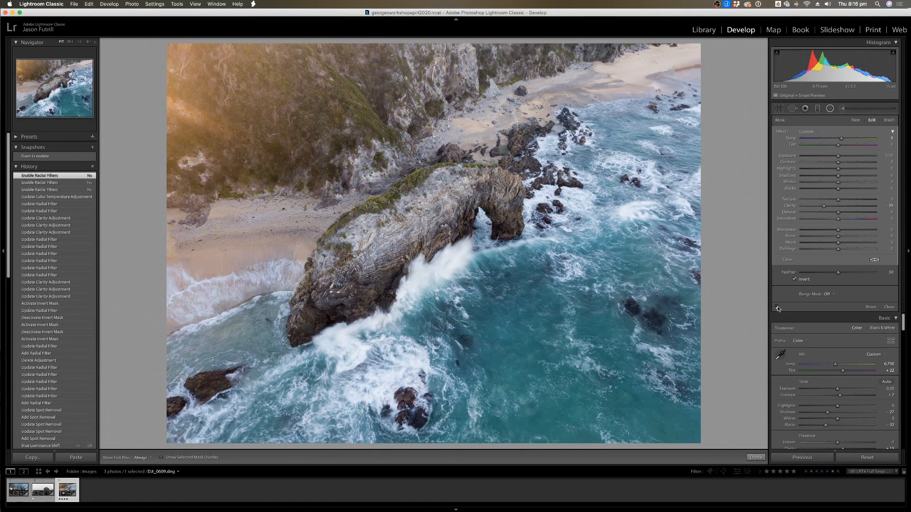
pyautogui.click(777, 307)
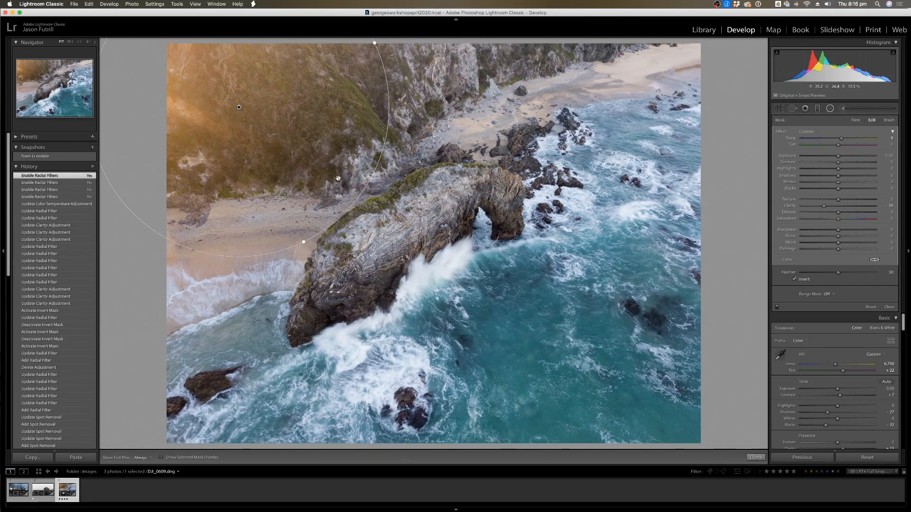
# Nudge the hillside radial filter's lower edge, set its Clarity to −37, and close the filter.
pyautogui.moveTo(306, 242); pyautogui.dragTo(304, 243)
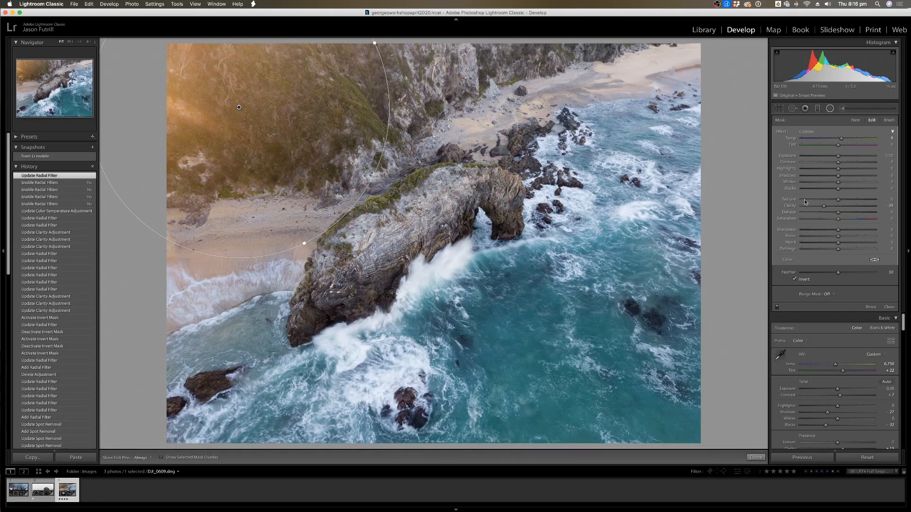
pyautogui.moveTo(823, 208); pyautogui.dragTo(832, 205)
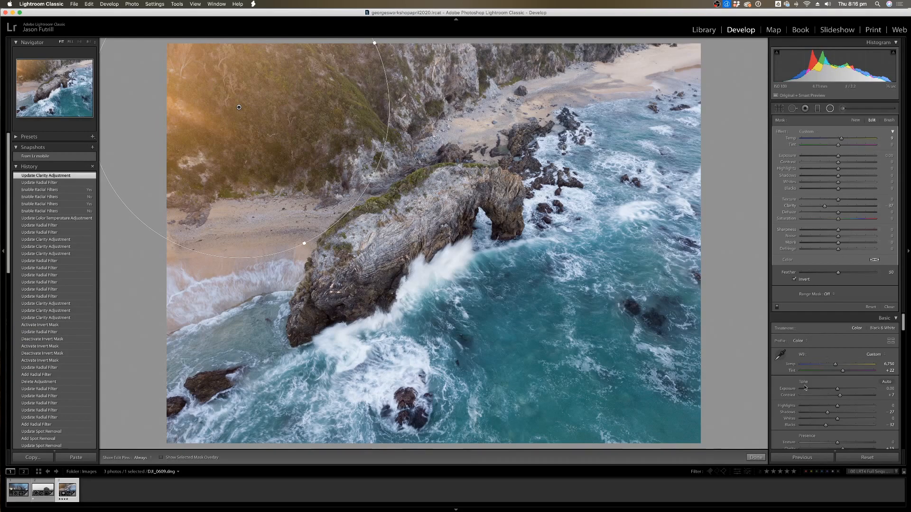
pyautogui.click(756, 457)
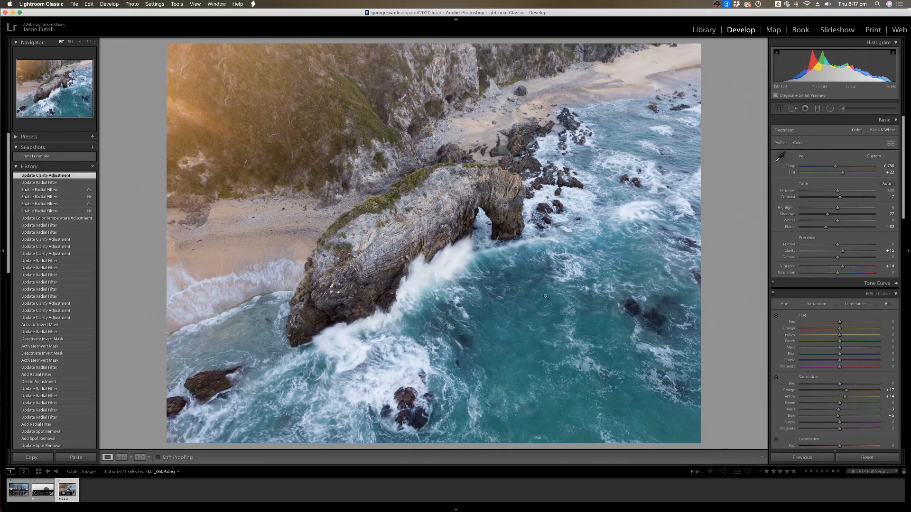
# Compare the edited photo with the original side by side, including the rock arch close up, and return to the single view.
pyautogui.click(138, 457)
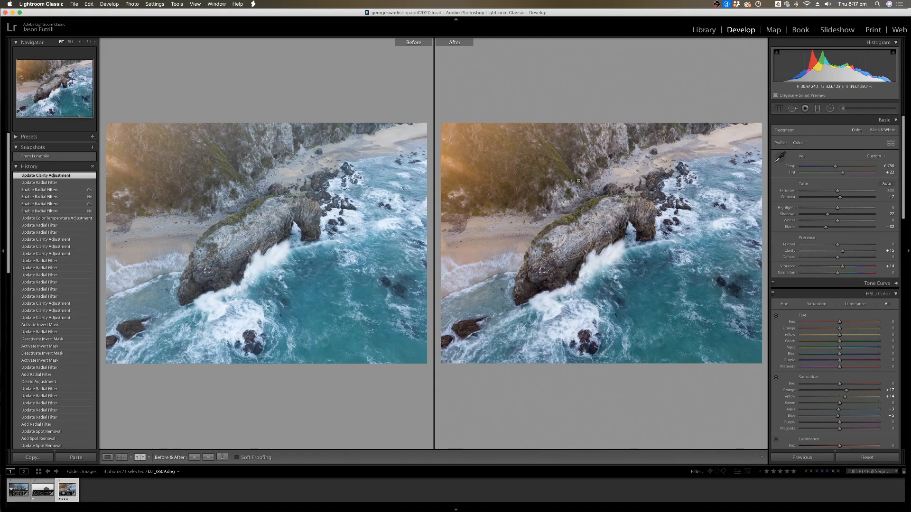
pyautogui.click(635, 189)
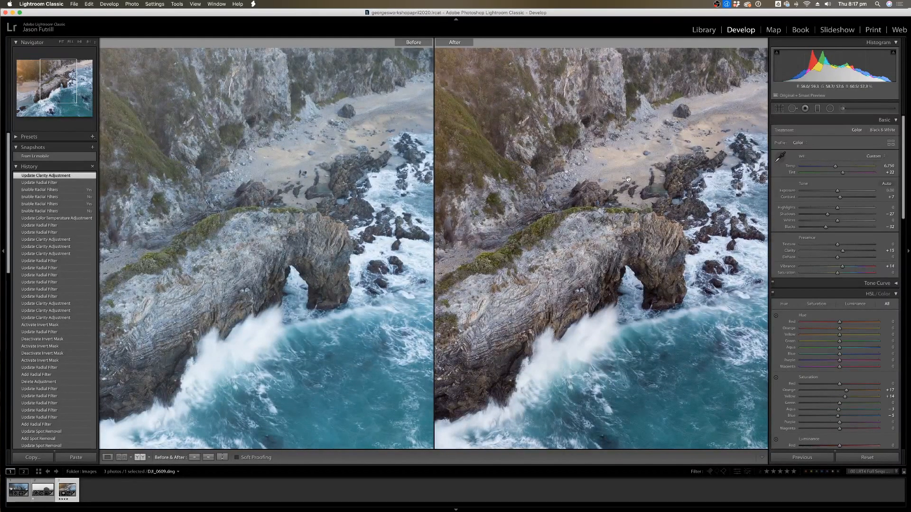
pyautogui.click(628, 188)
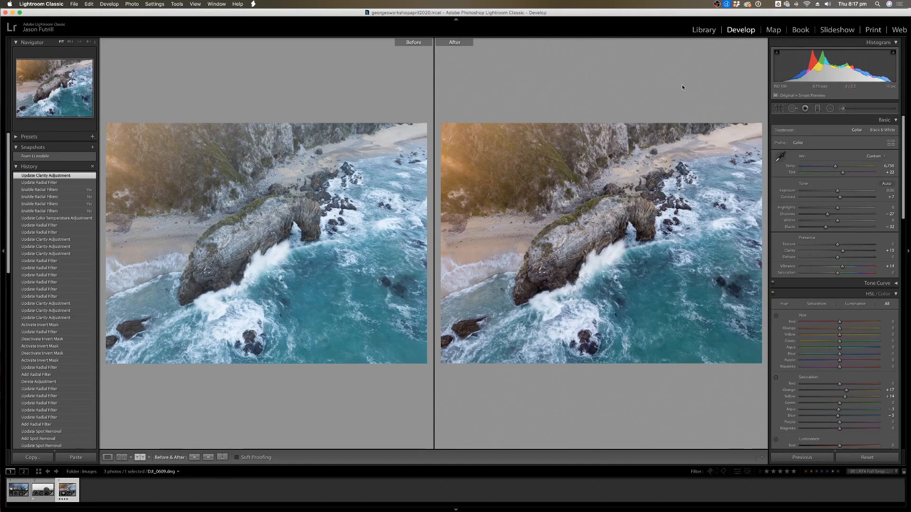
pyautogui.click(107, 458)
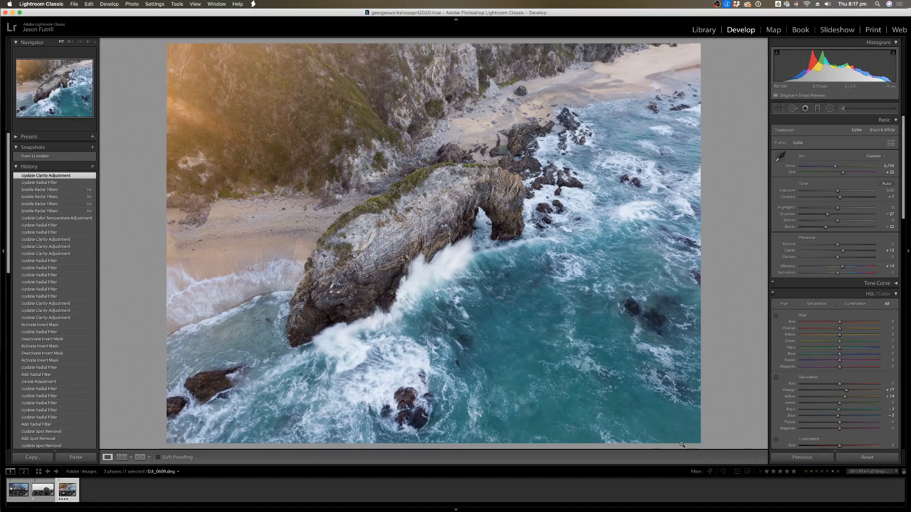
# Add a diagonal graduated filter from the photo's lower-right corner towards the cliffs with Exposure −0.13, and shift it slightly down.
pyautogui.hotkey('shift', 'm')
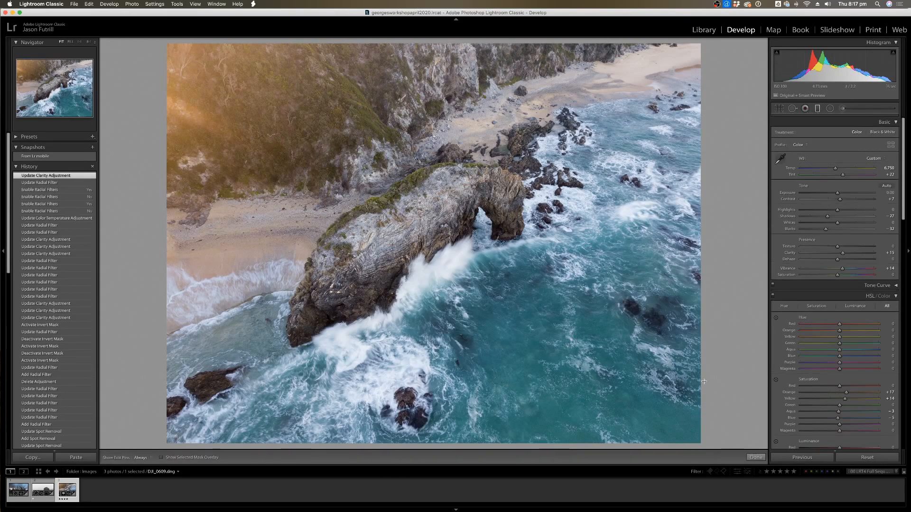
pyautogui.moveTo(704, 443); pyautogui.dragTo(467, 66)
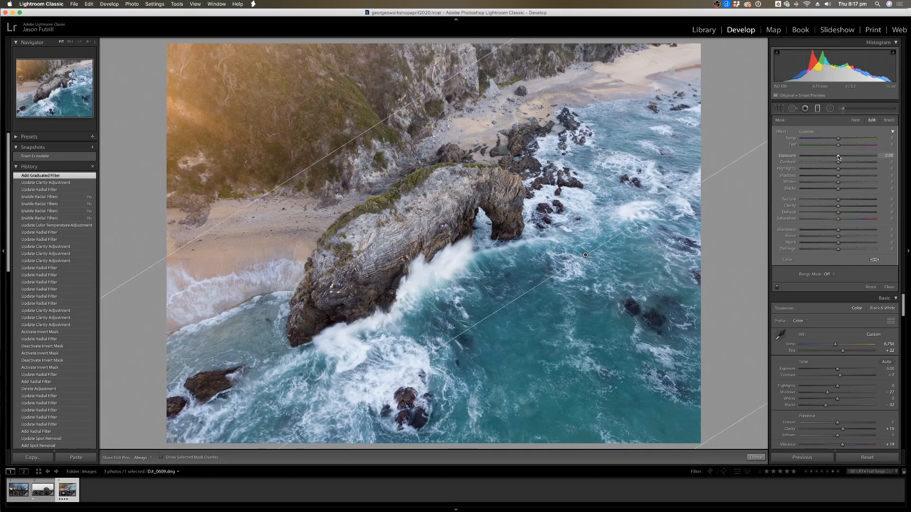
pyautogui.moveTo(837, 157); pyautogui.dragTo(837, 157)
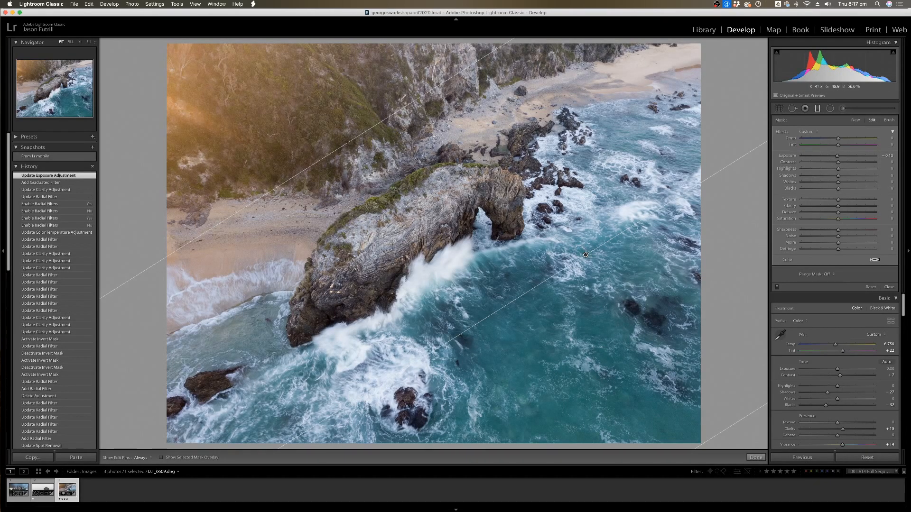
pyautogui.moveTo(585, 255); pyautogui.dragTo(584, 260)
# Compare the photo with the graduated filter off and on, leave it enabled, and close the filter.
pyautogui.click(776, 287)
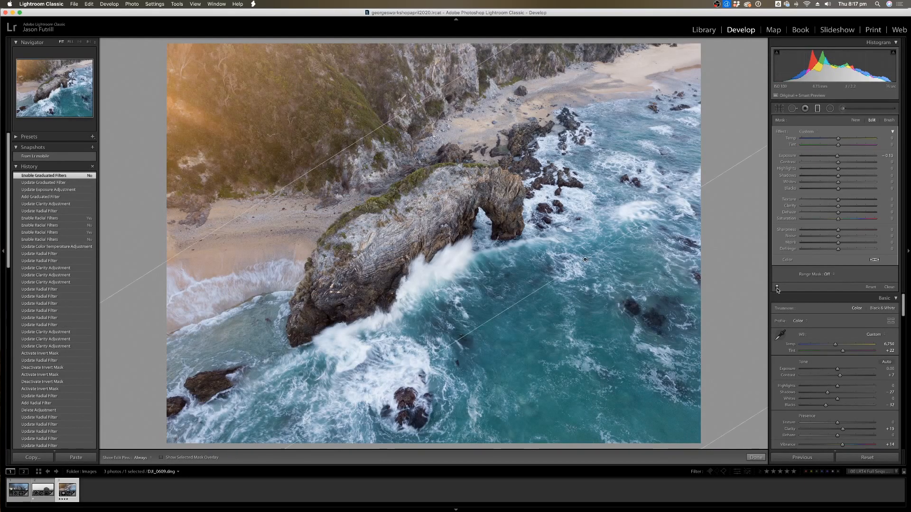
pyautogui.click(776, 287)
pyautogui.click(777, 287)
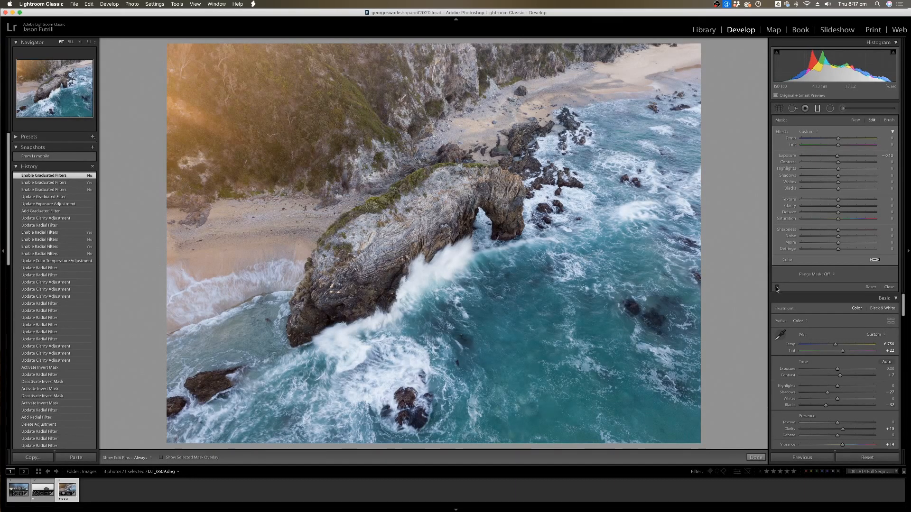
pyautogui.click(776, 287)
pyautogui.click(776, 286)
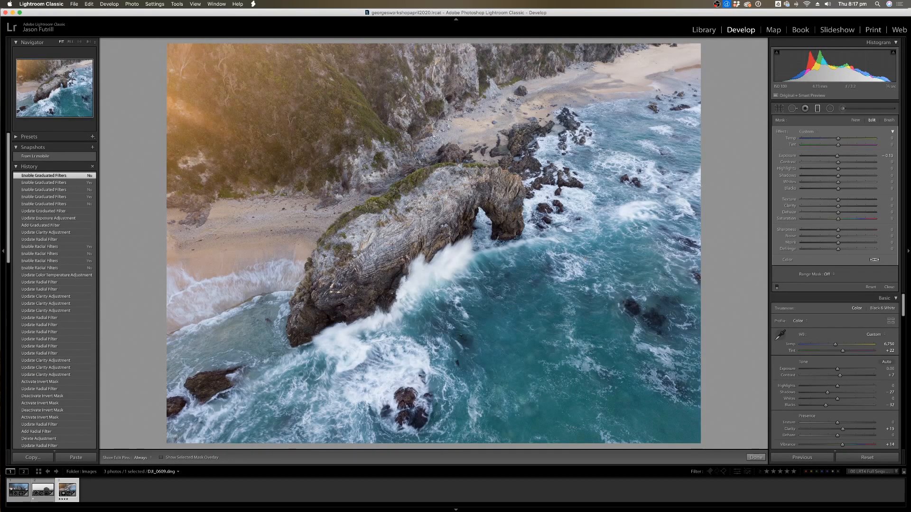
pyautogui.click(776, 287)
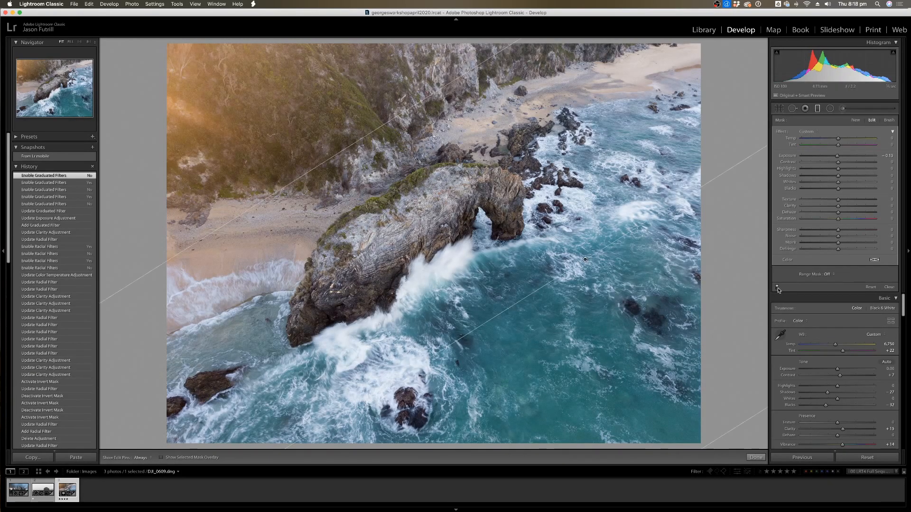
pyautogui.click(756, 457)
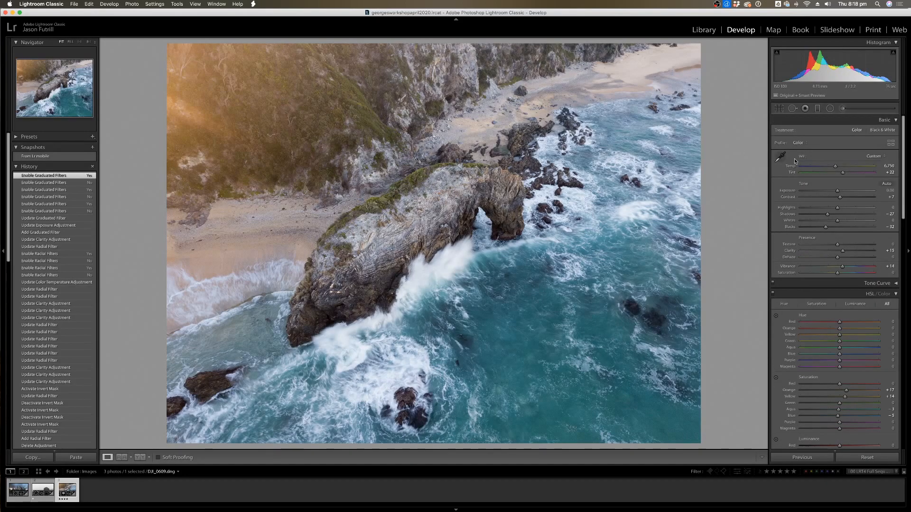
# Draw a second radial filter around the rock arch, enlarge it, and centre it over the lower middle of the rock.
pyautogui.click(829, 111)
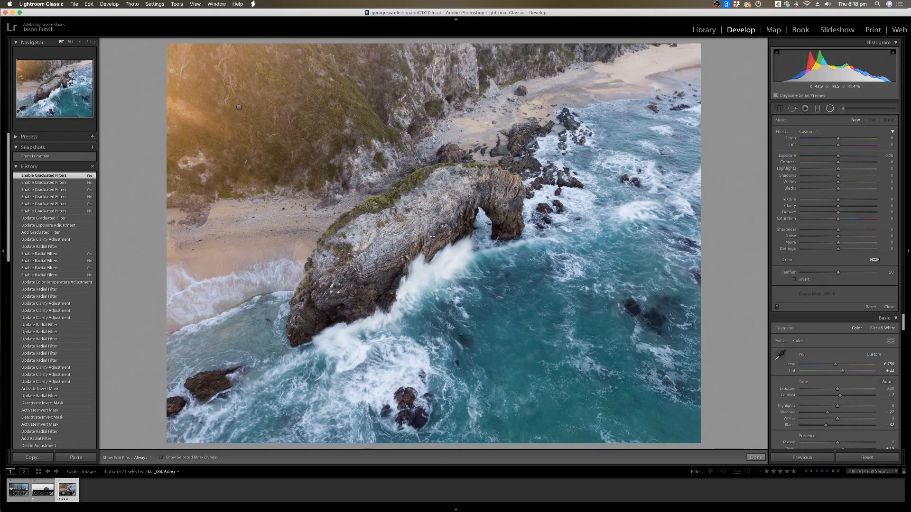
pyautogui.moveTo(402, 221); pyautogui.dragTo(227, 77)
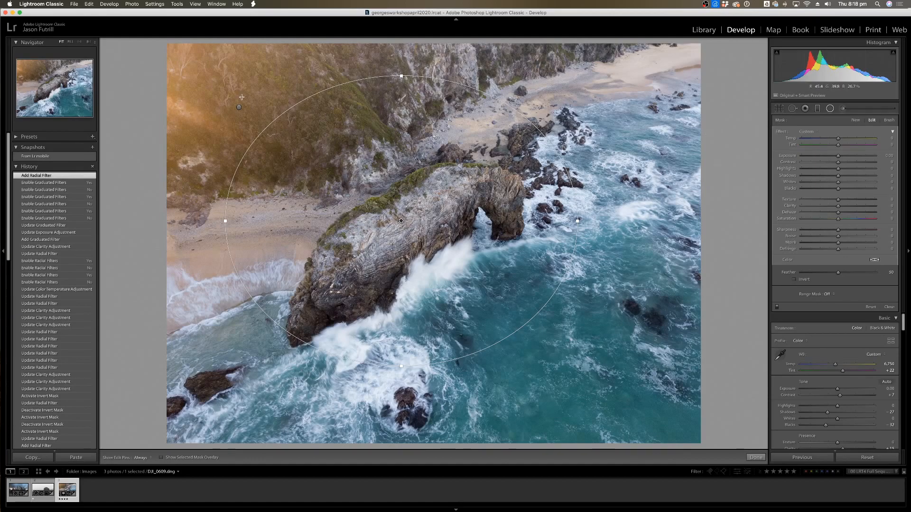
pyautogui.moveTo(578, 220); pyautogui.dragTo(629, 217)
pyautogui.moveTo(401, 366); pyautogui.dragTo(404, 399)
pyautogui.moveTo(448, 295); pyautogui.dragTo(506, 319)
pyautogui.moveTo(672, 246); pyautogui.dragTo(652, 234)
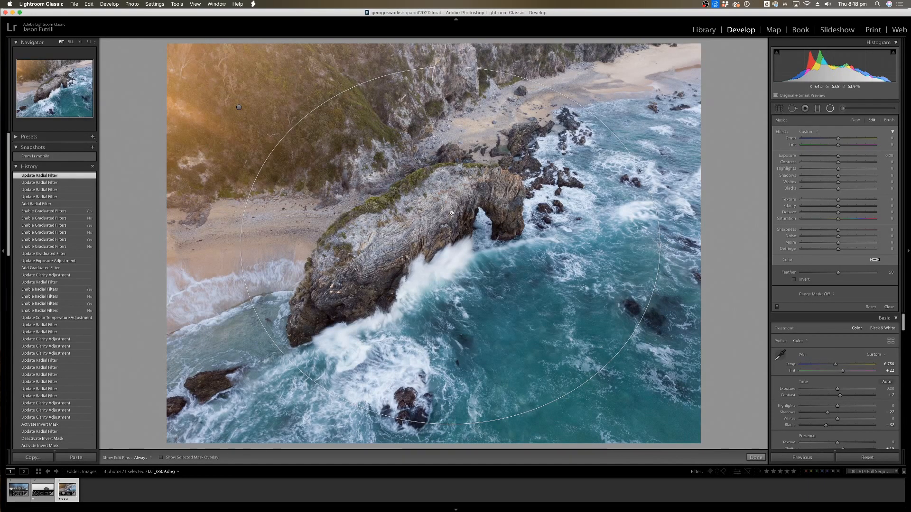
pyautogui.moveTo(447, 208); pyautogui.dragTo(423, 202)
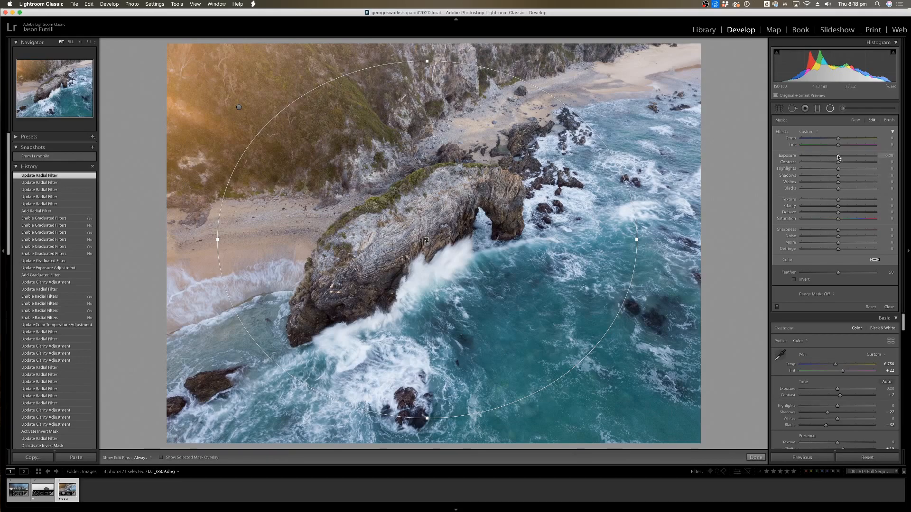
# Check the area the arch radial filter affects by toggling its inversion and viewing the mask overlay, leaving both off.
pyautogui.click(797, 280)
pyautogui.click(797, 281)
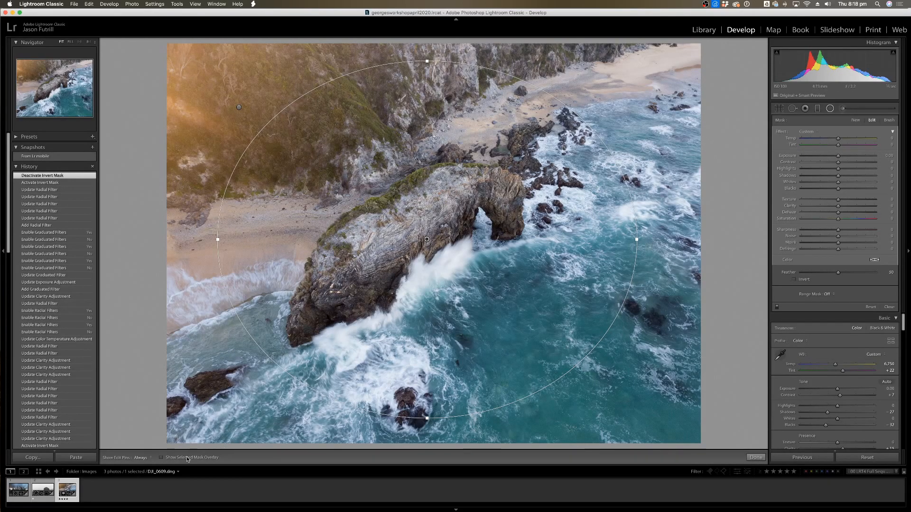
pyautogui.click(162, 457)
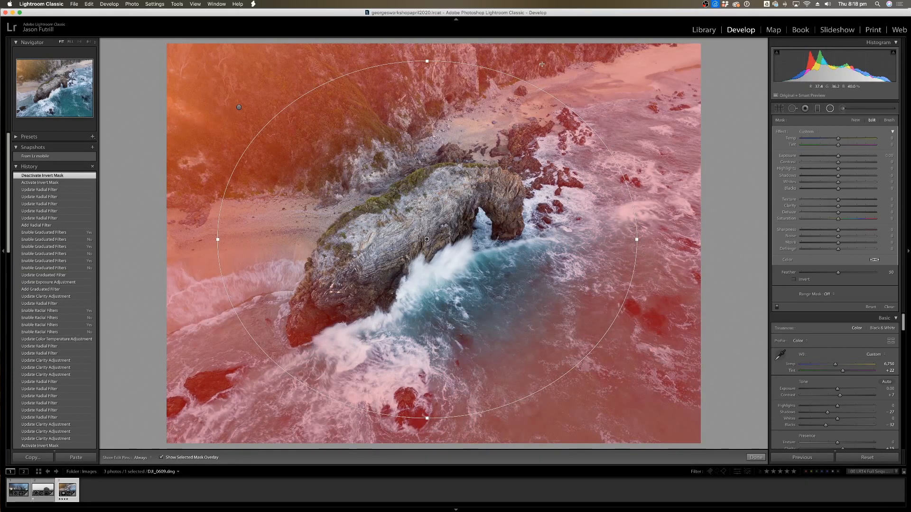
pyautogui.click(161, 457)
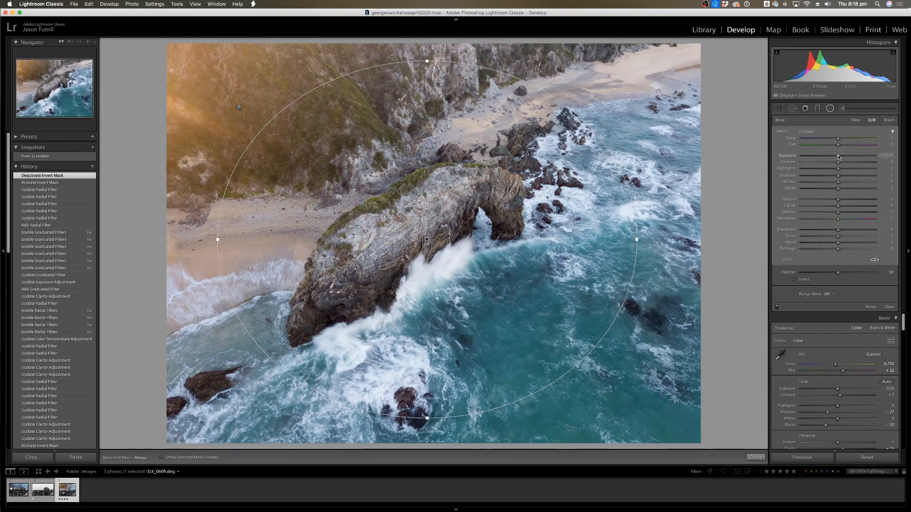
# Darken the surroundings of the arch with the radial filter's Exposure at −0.15 and a slightly narrower ellipse, and compare before and after.
pyautogui.moveTo(839, 157); pyautogui.dragTo(836, 156)
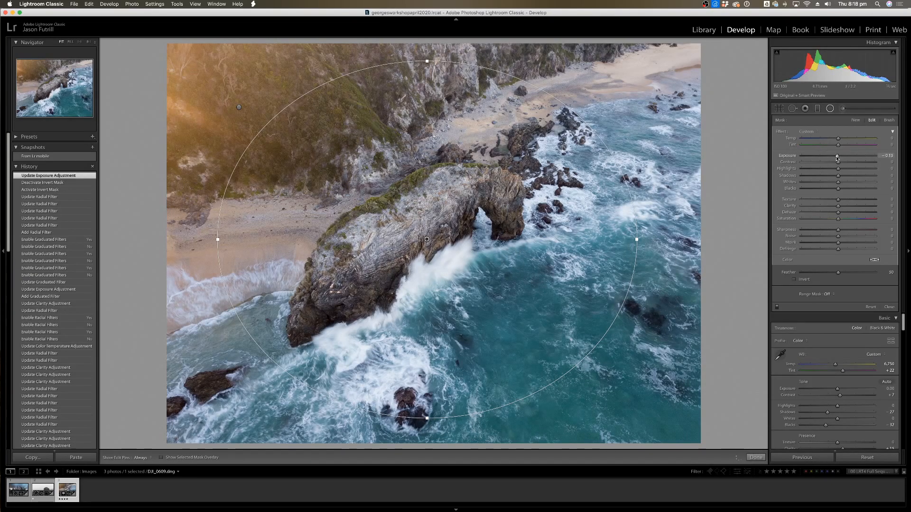
pyautogui.moveTo(837, 157); pyautogui.dragTo(837, 157)
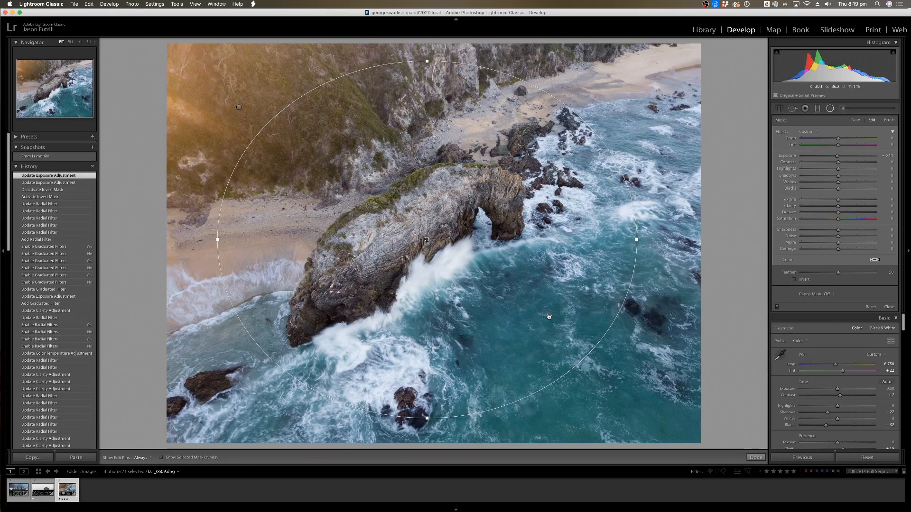
pyautogui.moveTo(637, 239); pyautogui.dragTo(631, 239)
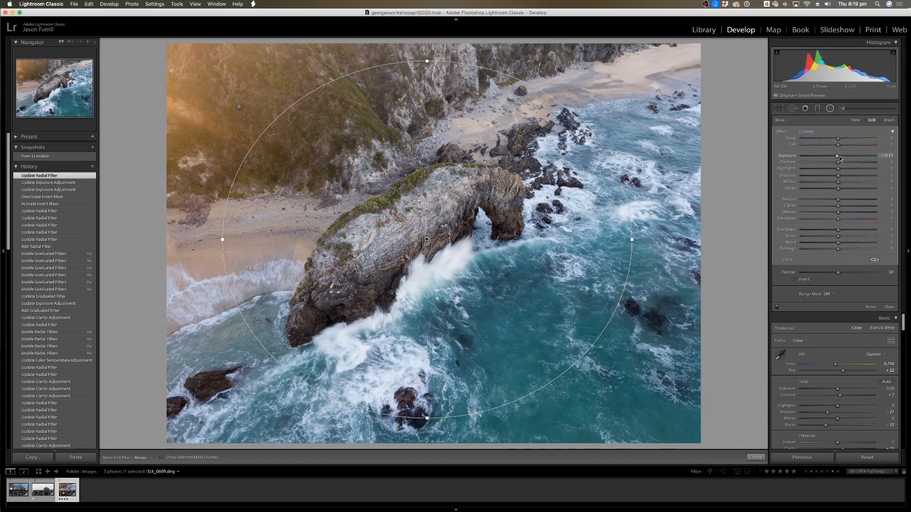
pyautogui.moveTo(836, 156); pyautogui.dragTo(837, 157)
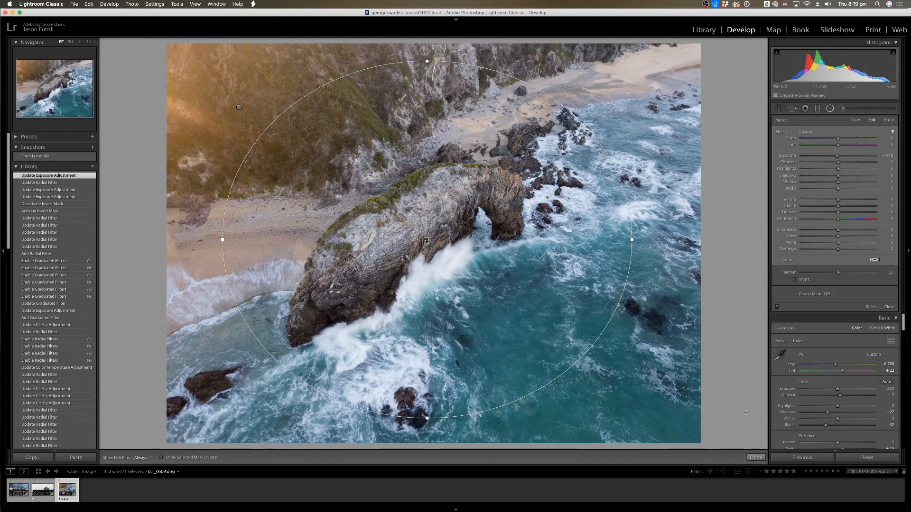
pyautogui.click(755, 458)
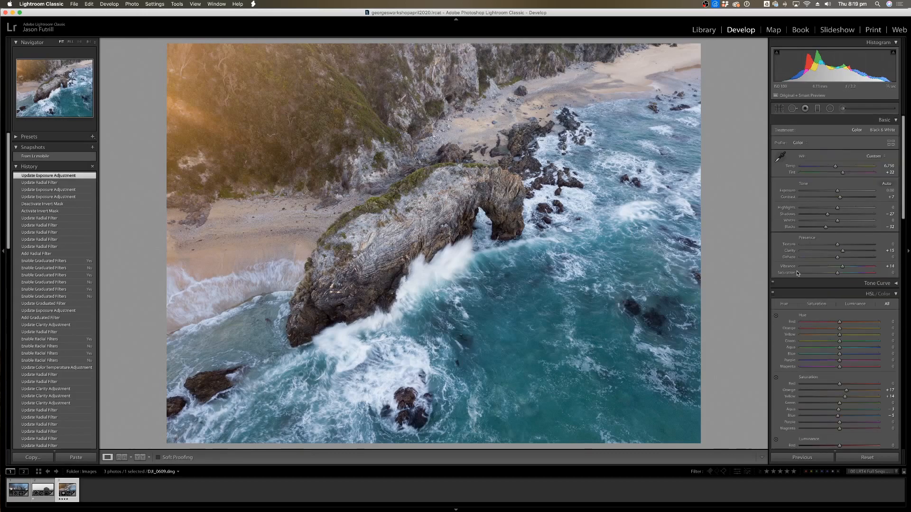
pyautogui.click(140, 457)
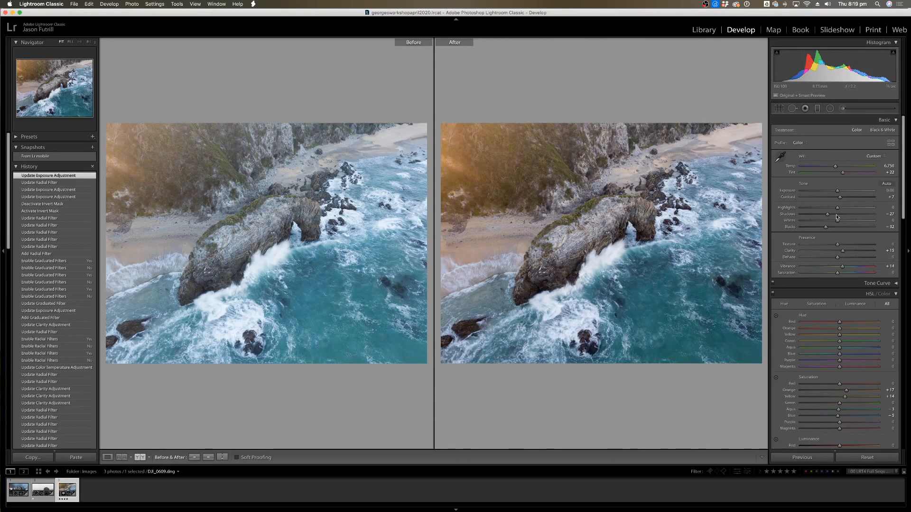
pyautogui.click(107, 458)
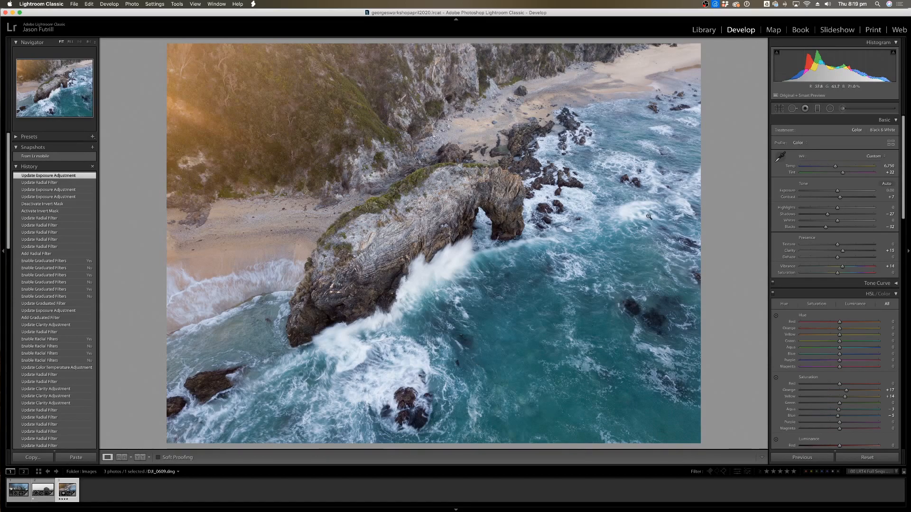
# Set the sharpening Radius to 0.5 and Masking to 86, checking the mask preview so sharpening is limited to the edges.
pyautogui.moveTo(904, 127); pyautogui.dragTo(900, 259)
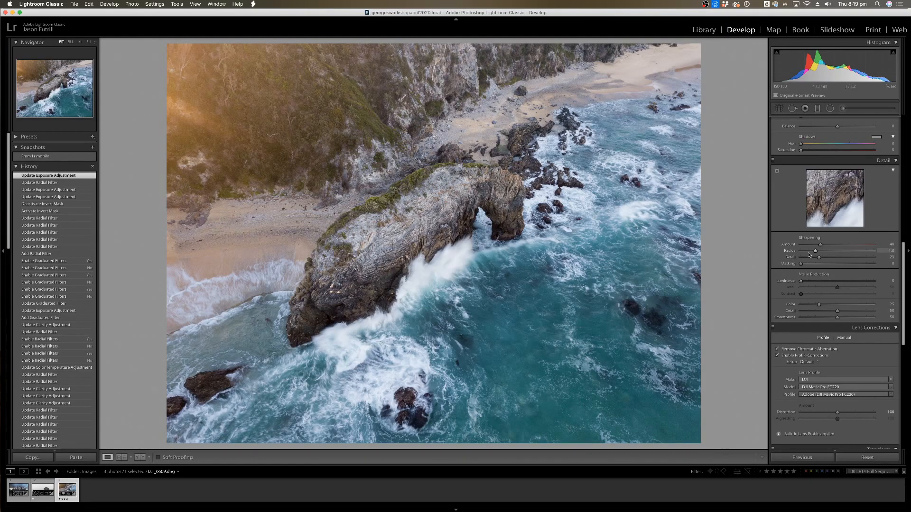
pyautogui.moveTo(815, 250); pyautogui.dragTo(792, 250)
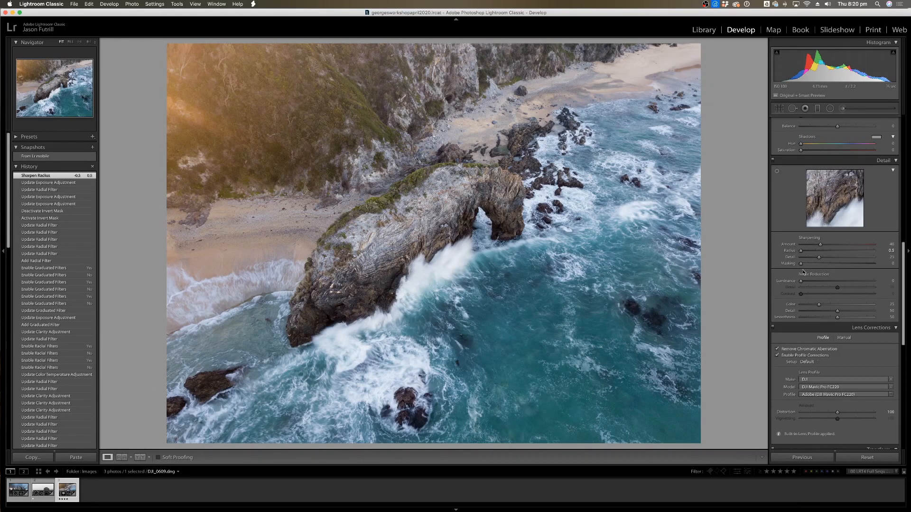
pyautogui.press('alt')
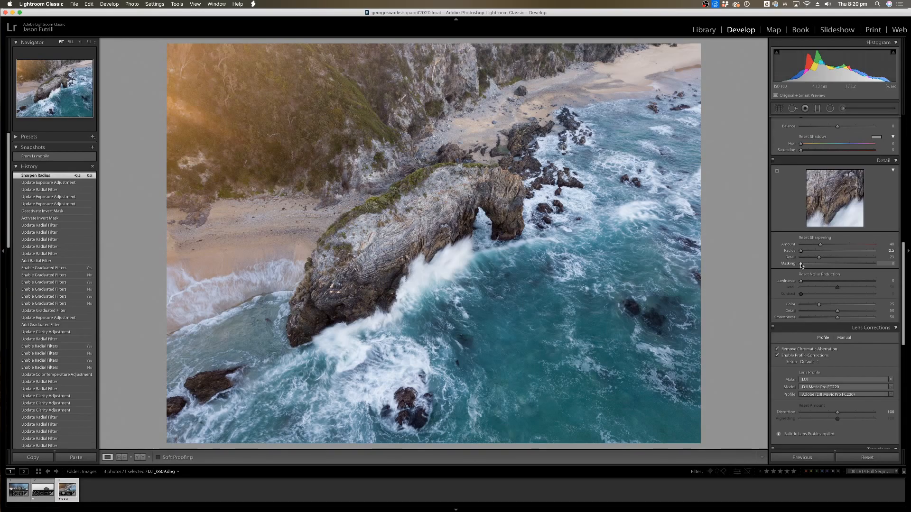
pyautogui.moveTo(801, 264); pyautogui.dragTo(863, 271)
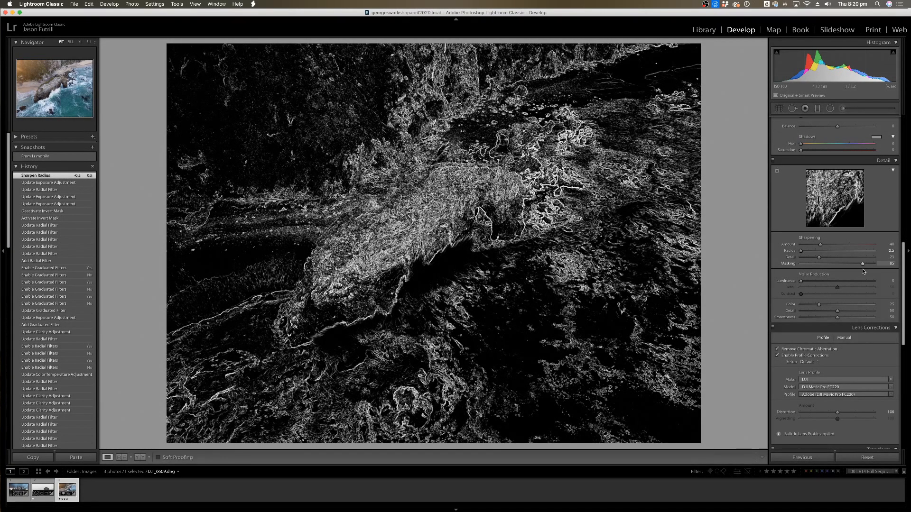
pyautogui.moveTo(863, 271); pyautogui.dragTo(866, 272)
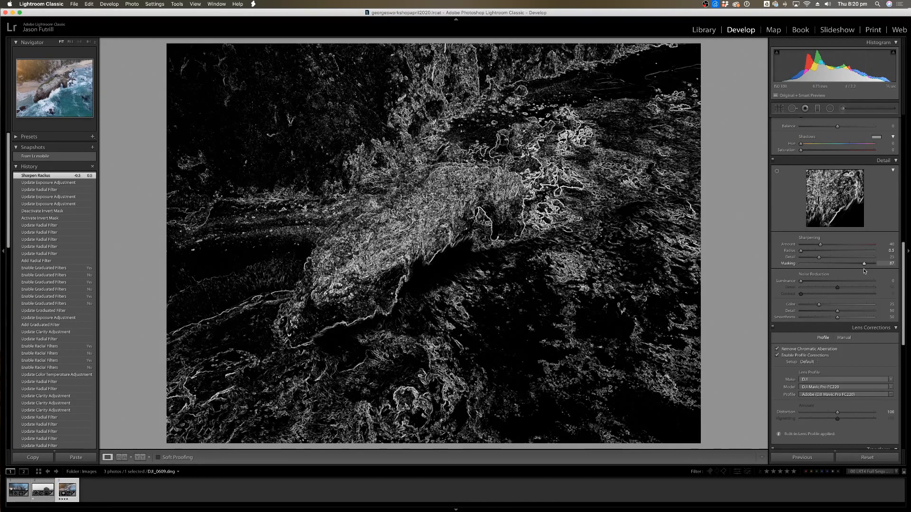
pyautogui.moveTo(864, 271); pyautogui.dragTo(862, 270)
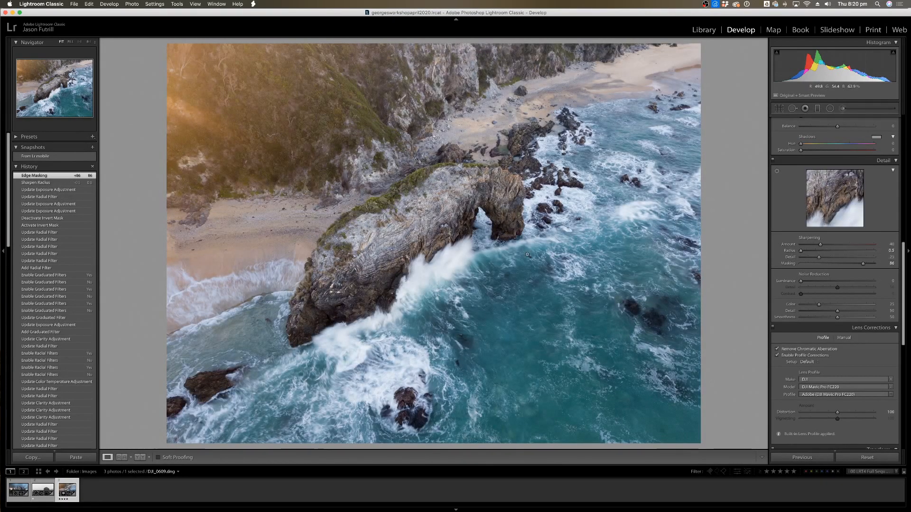
# Set the sharpening Amount to 51 and Detail to 40 while viewing the rock's texture up close.
pyautogui.click(408, 236)
pyautogui.press('super+equal')
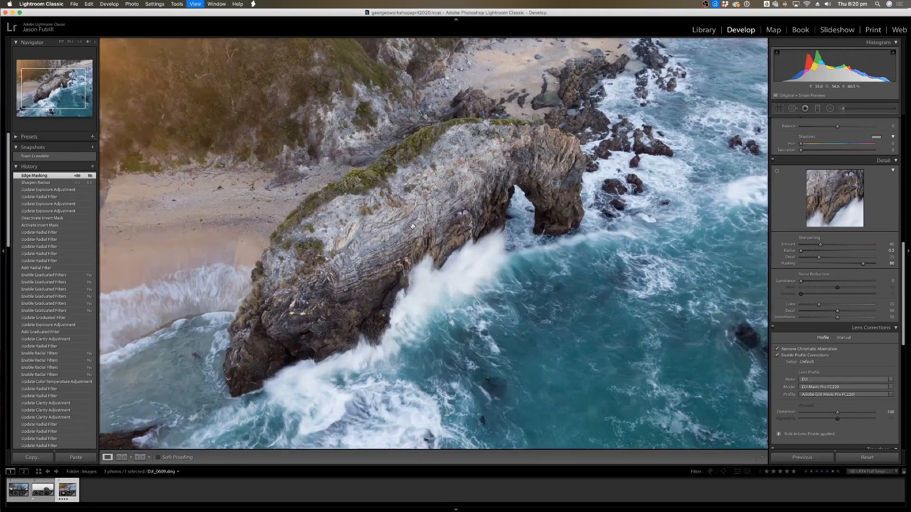
pyautogui.moveTo(412, 228); pyautogui.dragTo(724, 391)
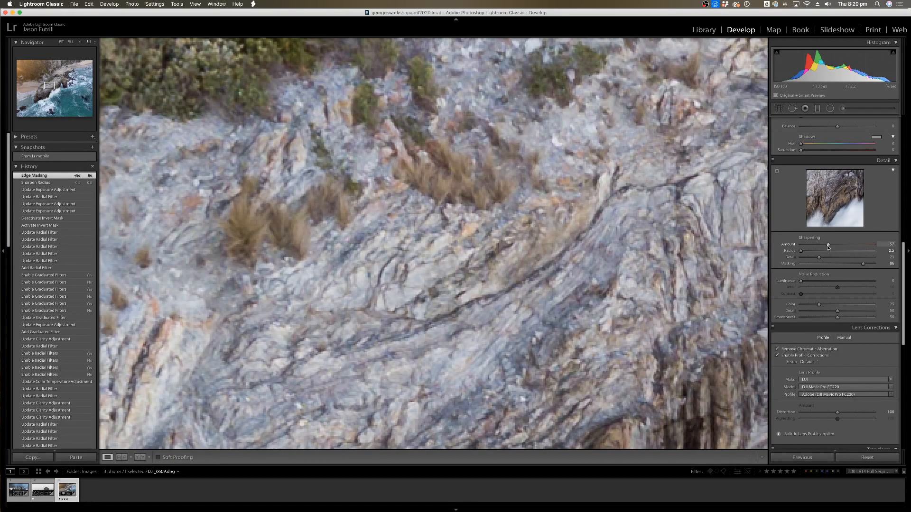
pyautogui.moveTo(827, 247); pyautogui.dragTo(829, 248)
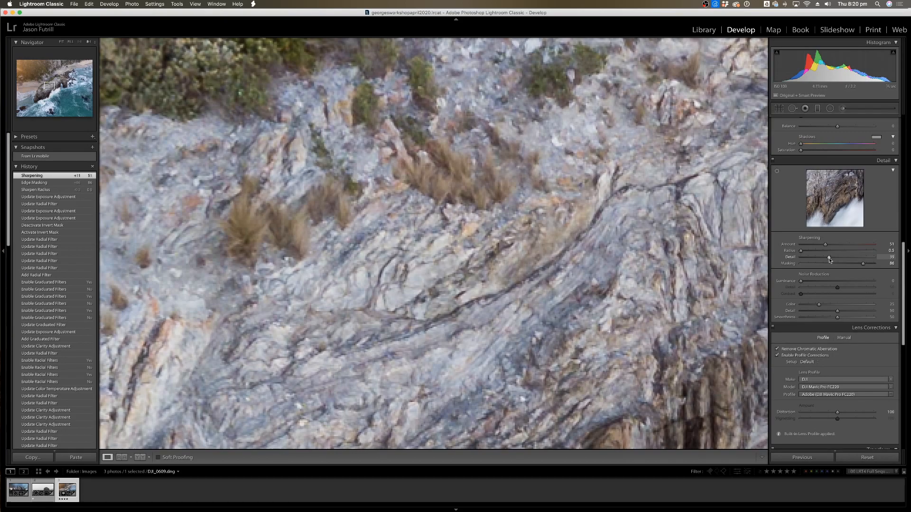
pyautogui.moveTo(830, 260); pyautogui.dragTo(830, 260)
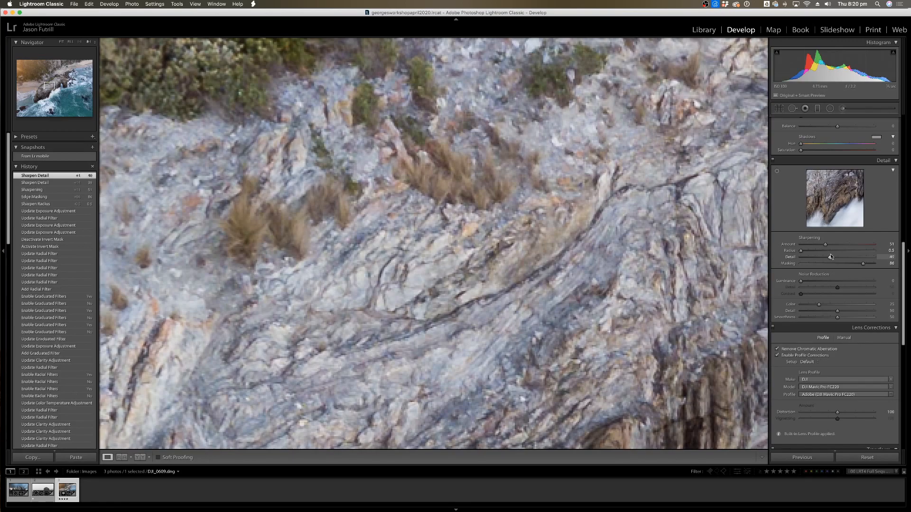
# Briefly compare the sharpened rock face with its before version up close, and return to the whole photo.
pyautogui.moveTo(526, 353); pyautogui.dragTo(521, 247)
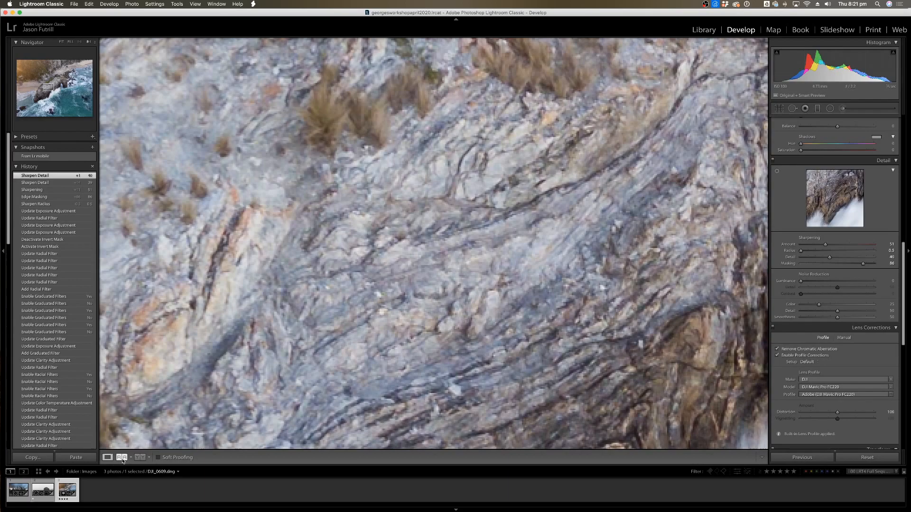
pyautogui.click(122, 458)
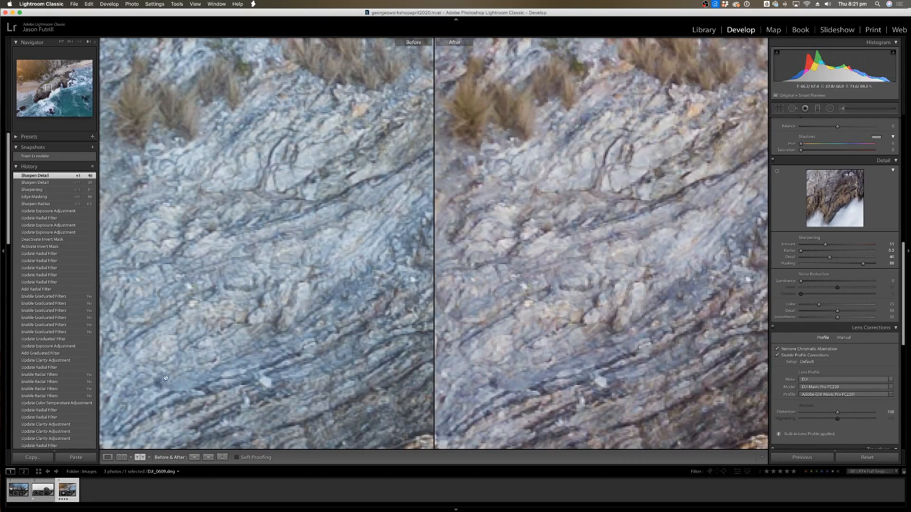
pyautogui.click(108, 457)
pyautogui.click(121, 447)
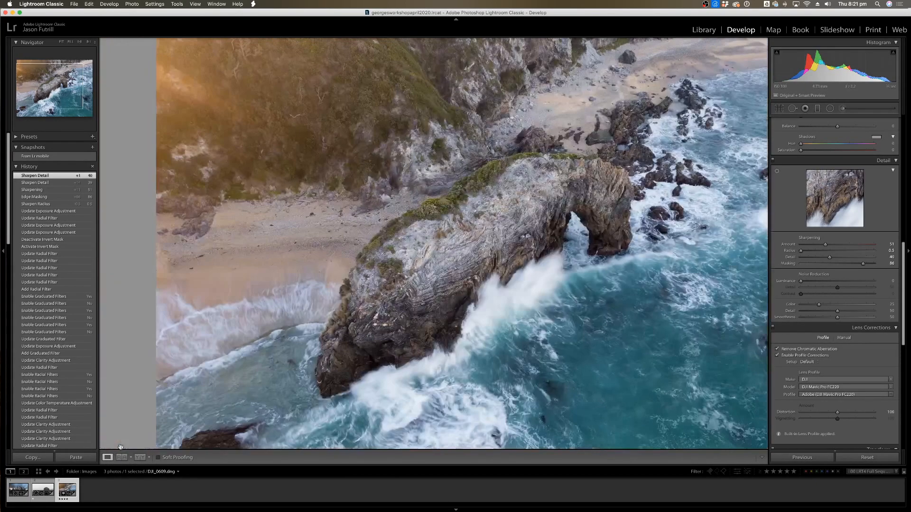
pyautogui.click(71, 41)
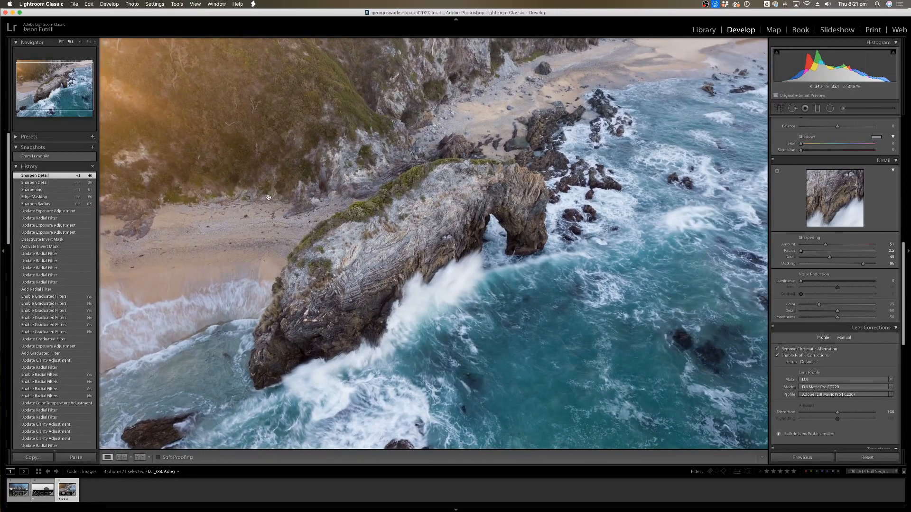
pyautogui.click(61, 42)
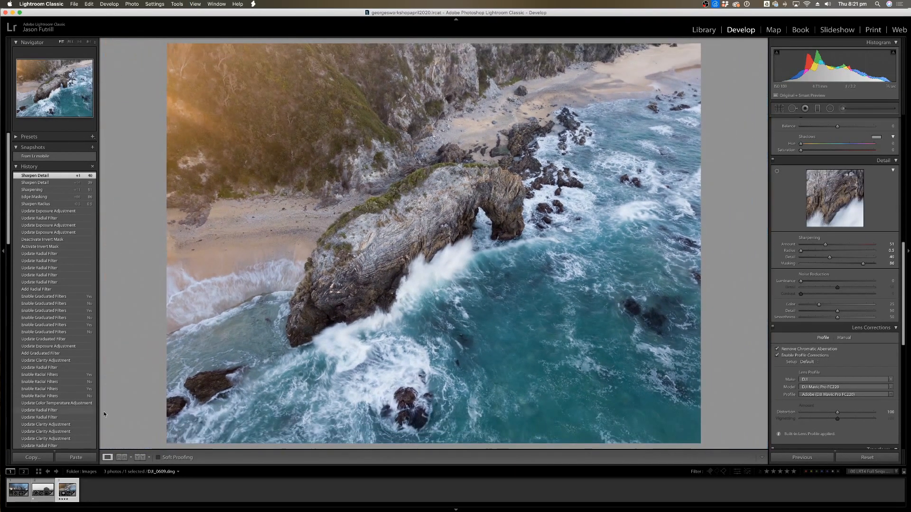
# Examine the rock, shadows and breaking wave side by side before and after at high magnification, and return to the single full-photo view.
pyautogui.click(142, 457)
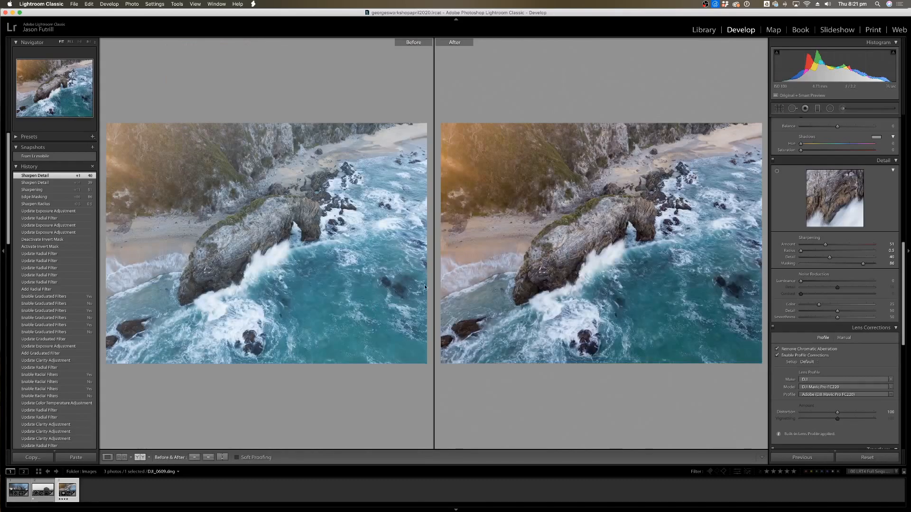
pyautogui.click(256, 234)
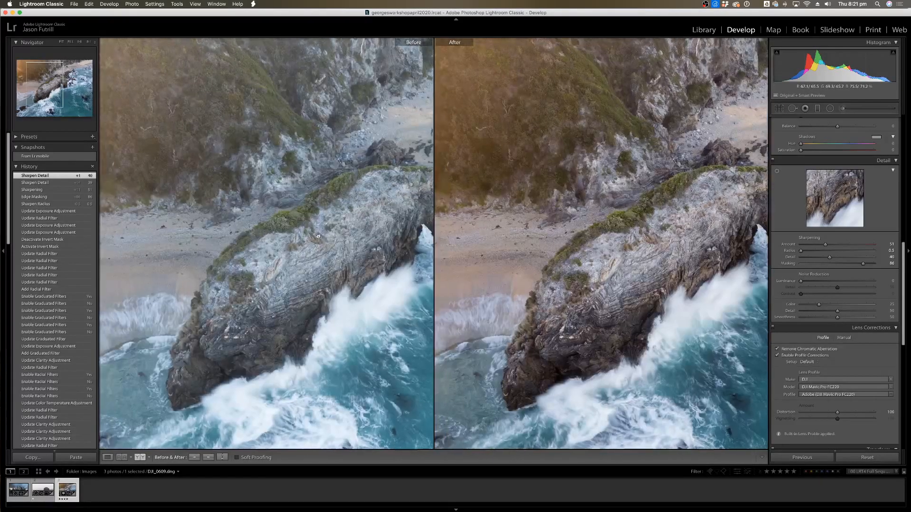
pyautogui.press('super+equal')
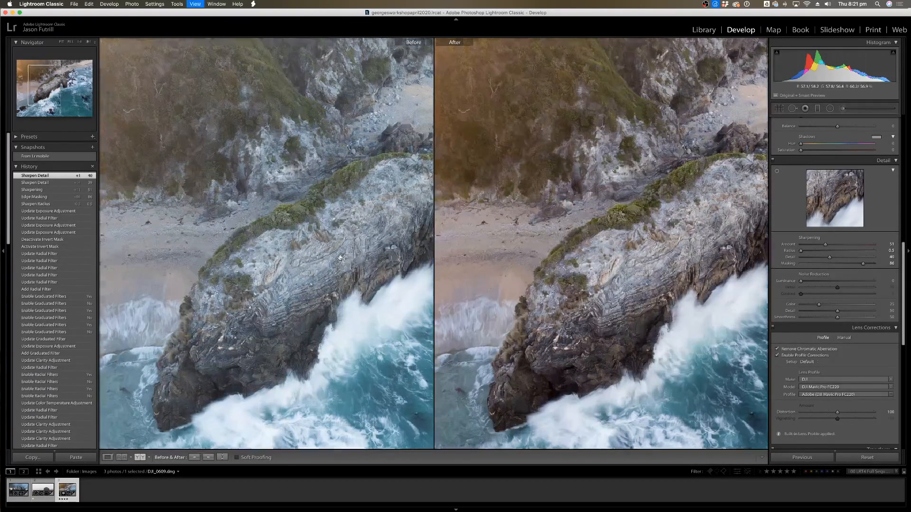
pyautogui.moveTo(331, 340); pyautogui.dragTo(275, 357)
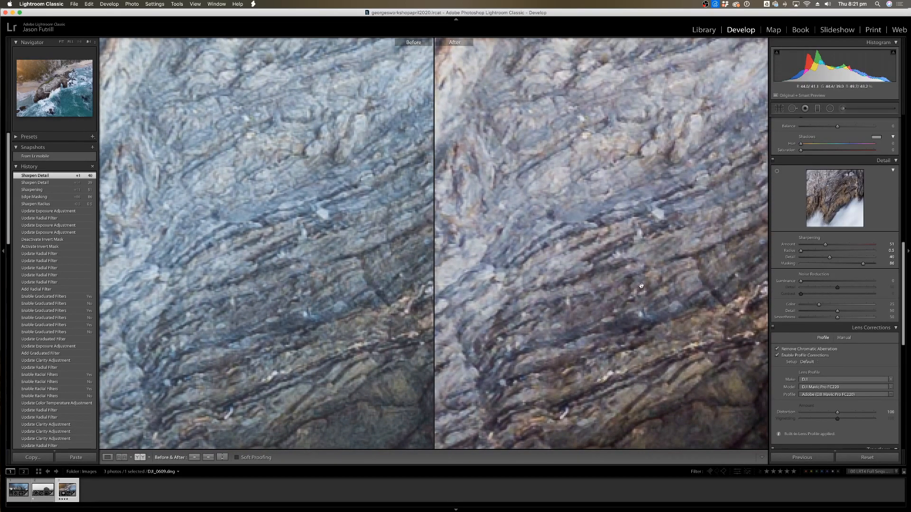
pyautogui.moveTo(641, 285); pyautogui.dragTo(498, 278)
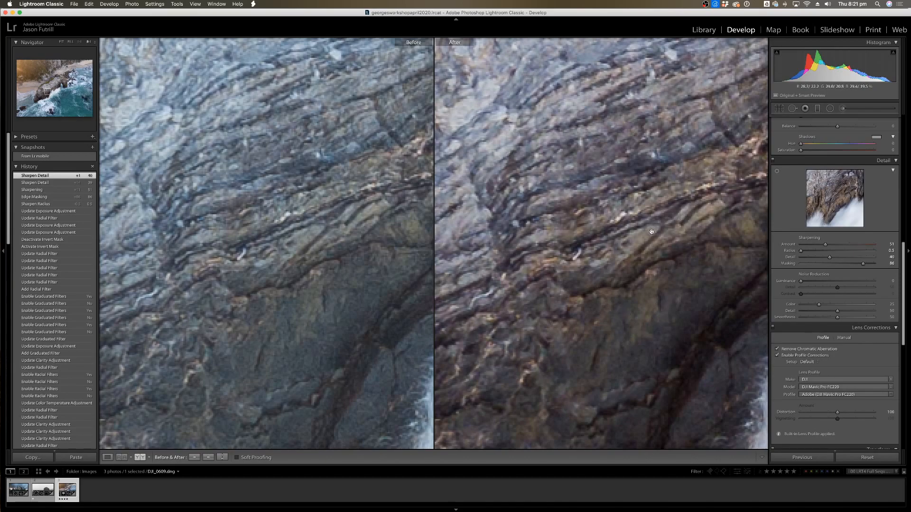
pyautogui.moveTo(645, 123); pyautogui.dragTo(503, 202)
pyautogui.moveTo(705, 159); pyautogui.dragTo(605, 163)
pyautogui.moveTo(636, 289); pyautogui.dragTo(667, 110)
pyautogui.moveTo(628, 270); pyautogui.dragTo(688, 200)
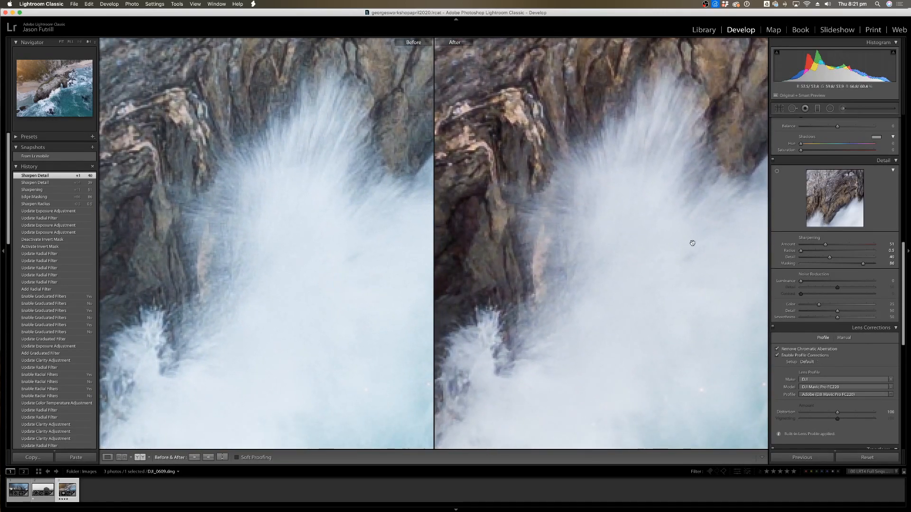
pyautogui.moveTo(692, 243); pyautogui.dragTo(572, 231)
pyautogui.moveTo(493, 328); pyautogui.dragTo(545, 185)
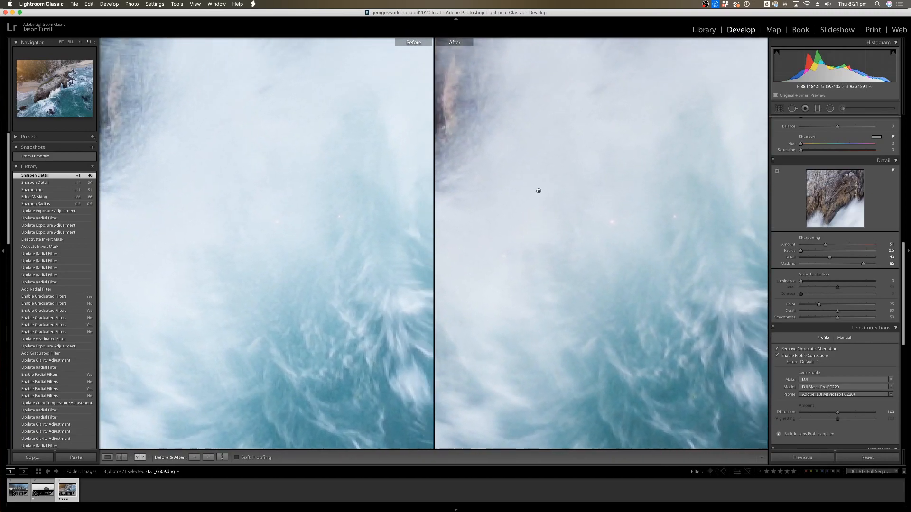
pyautogui.press('super+minus')
pyautogui.press('super+minus')
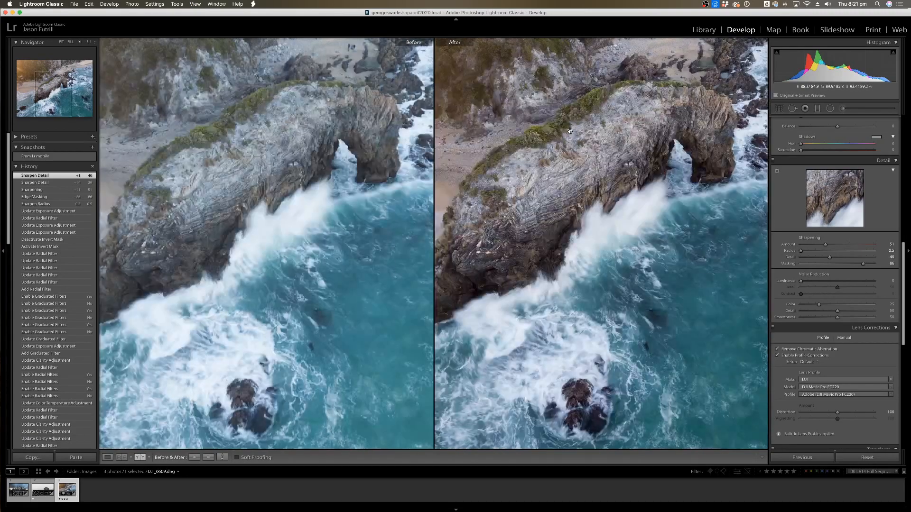
pyautogui.press('super+minus')
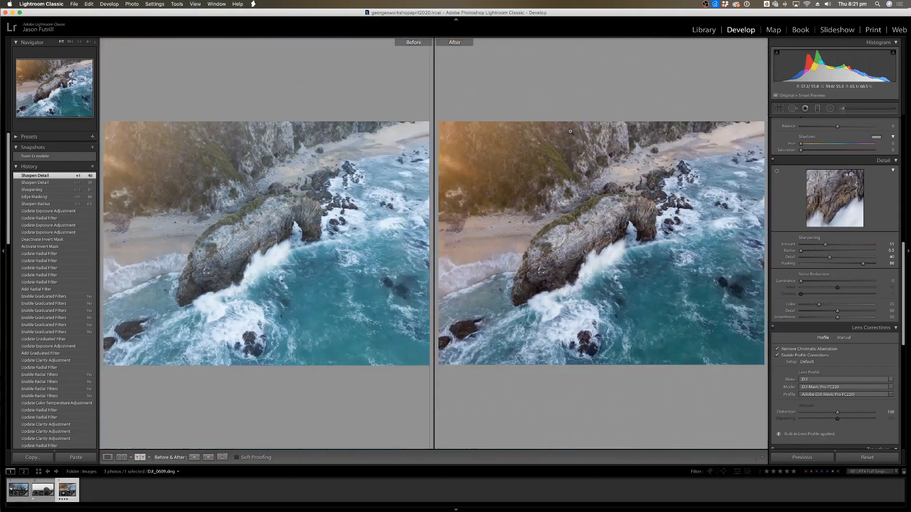
pyautogui.click(106, 458)
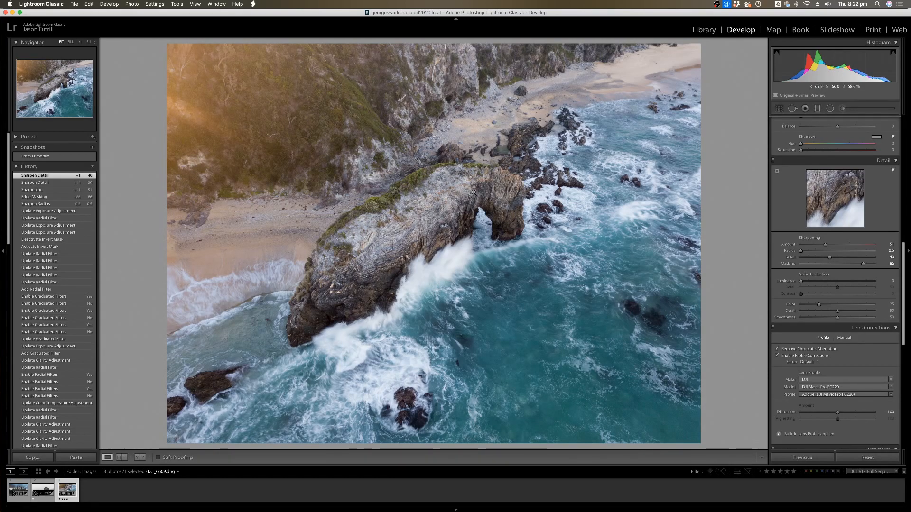
# Try cropping the photo to the 4 x 5 / 8 x 10 aspect ratio, undoing each attempt.
pyautogui.click(779, 109)
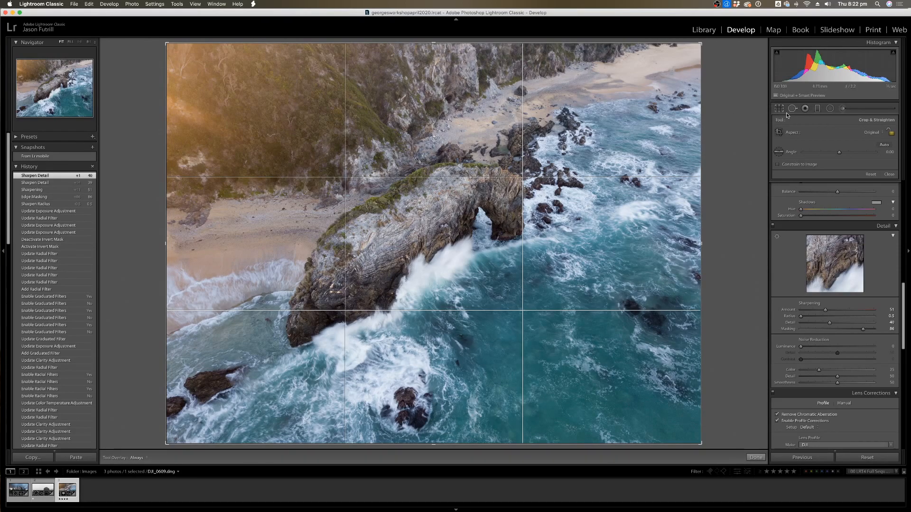
pyautogui.click(871, 134)
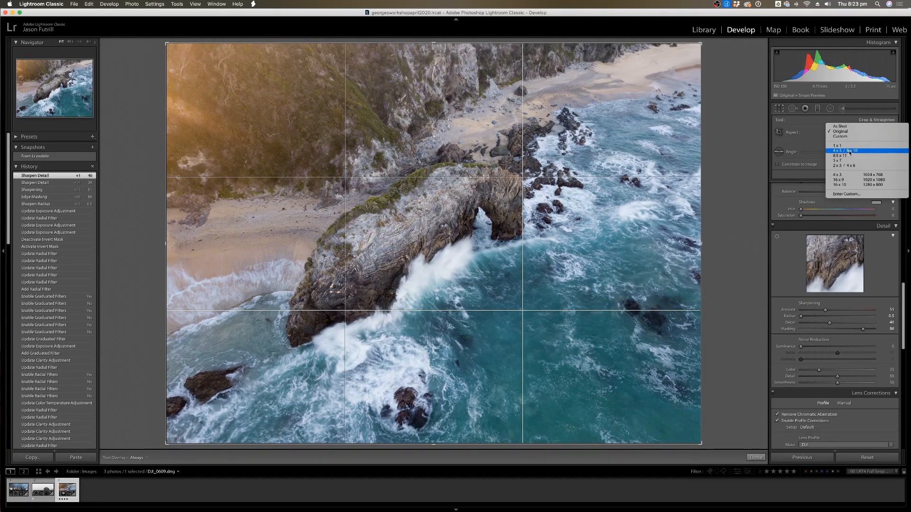
pyautogui.click(850, 151)
pyautogui.press('super+z')
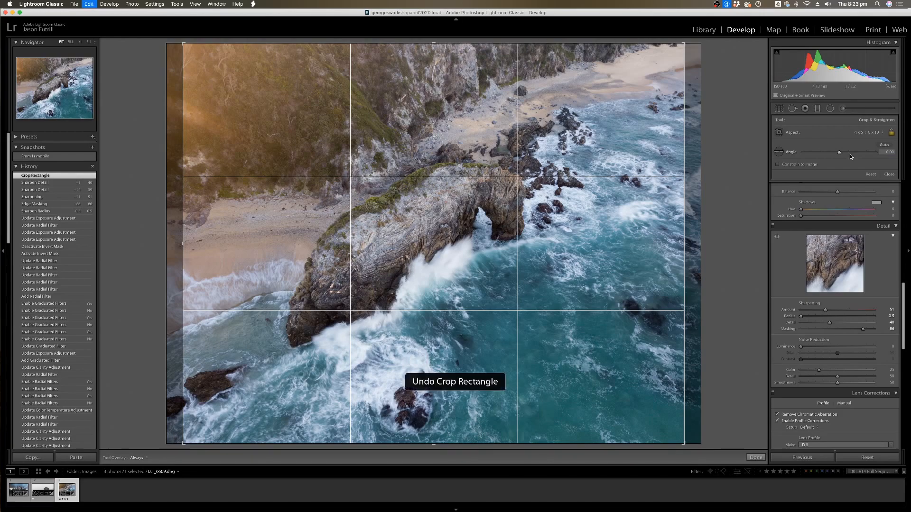
pyautogui.click(861, 133)
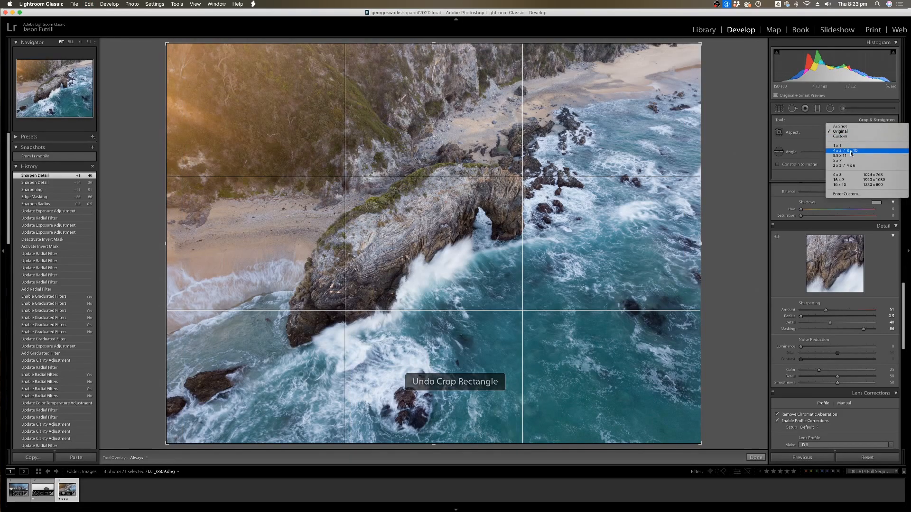
pyautogui.click(852, 150)
pyautogui.press('super+z')
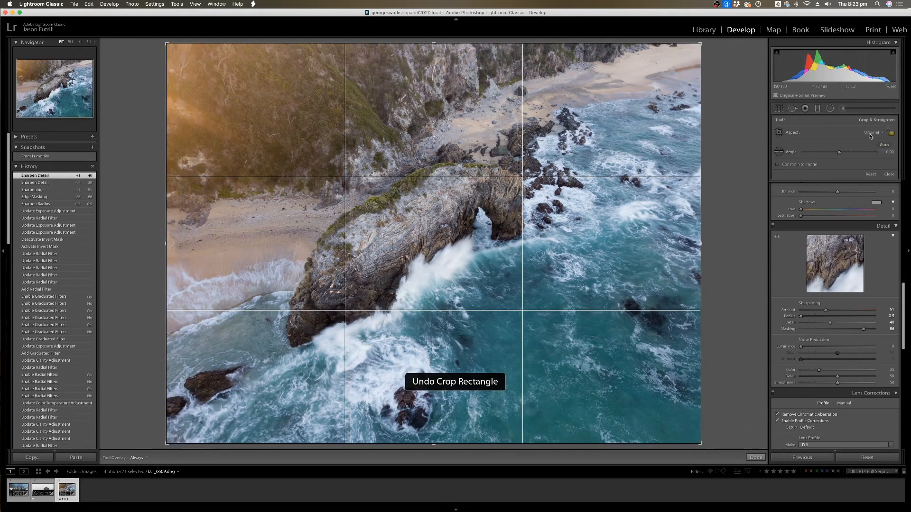
pyautogui.click(873, 134)
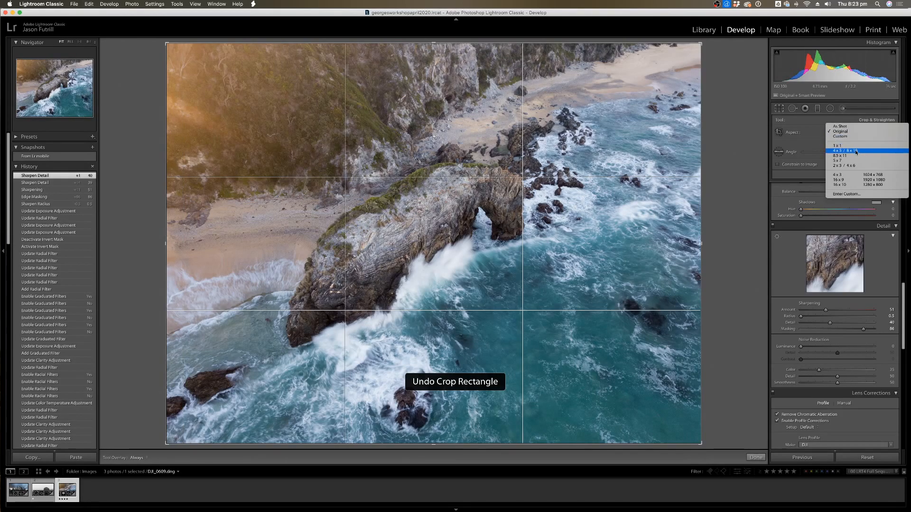
pyautogui.click(856, 152)
pyautogui.click(873, 133)
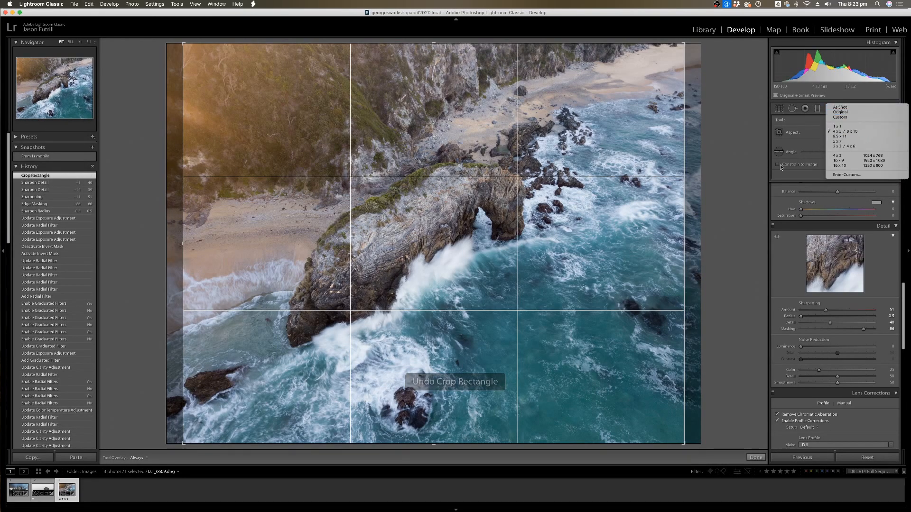
pyautogui.click(847, 113)
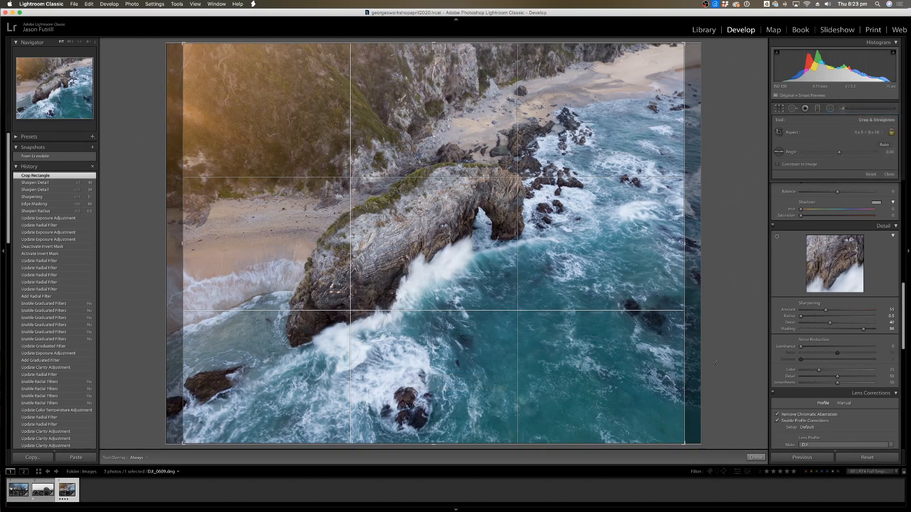
pyautogui.press('super+z')
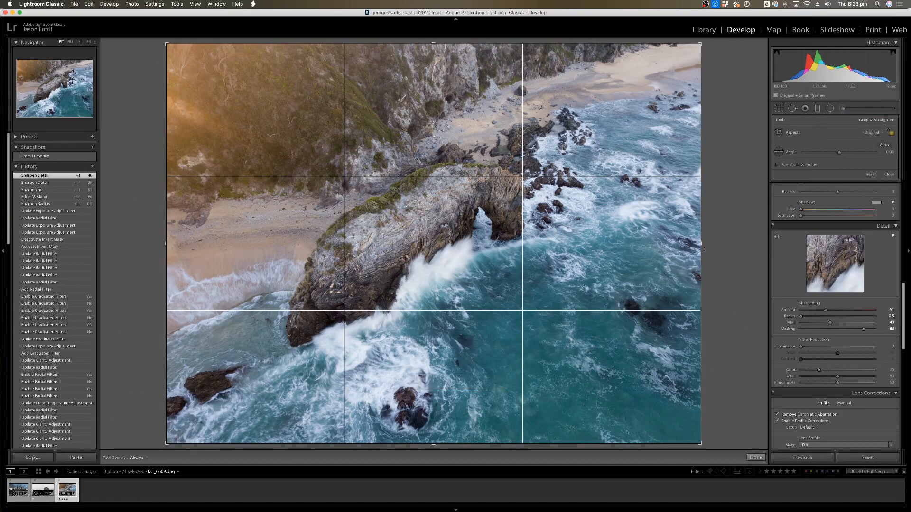
# Try narrowing the crop from both sides around the rock arch and applying the 4 x 5 / 8 x 10 aspect ratio.
pyautogui.moveTo(701, 243); pyautogui.dragTo(657, 243)
pyautogui.moveTo(211, 243); pyautogui.dragTo(254, 243)
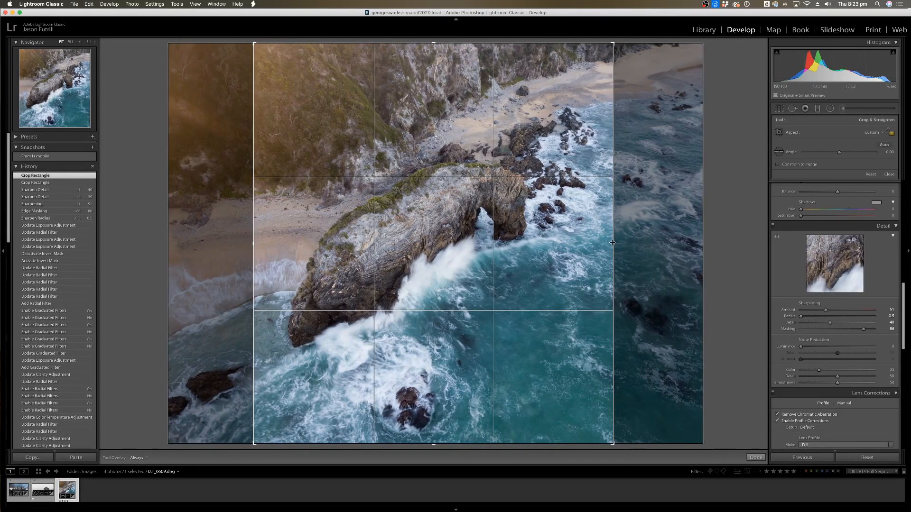
pyautogui.moveTo(613, 243); pyautogui.dragTo(598, 244)
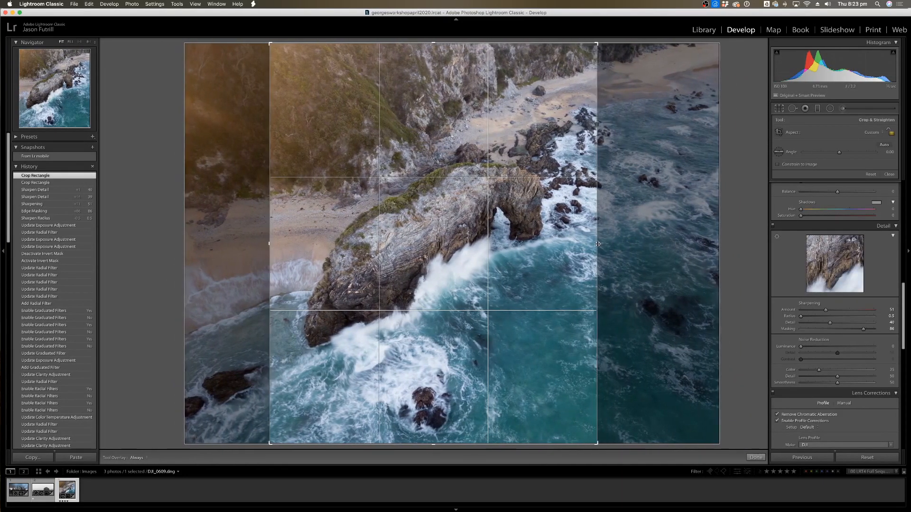
pyautogui.click(872, 132)
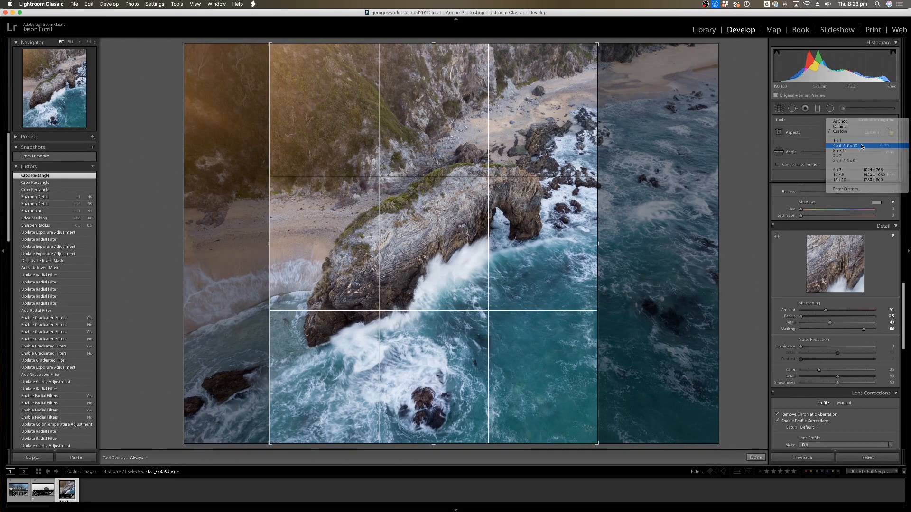
pyautogui.click(861, 146)
pyautogui.moveTo(466, 237); pyautogui.dragTo(459, 234)
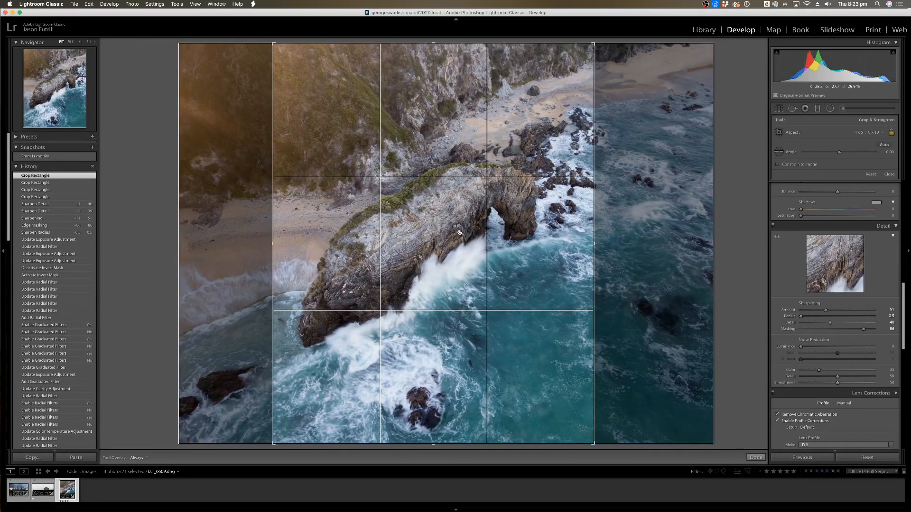
# Undo the trial crop changes back to the full original frame.
pyautogui.press('super+z')
pyautogui.press('super+z')
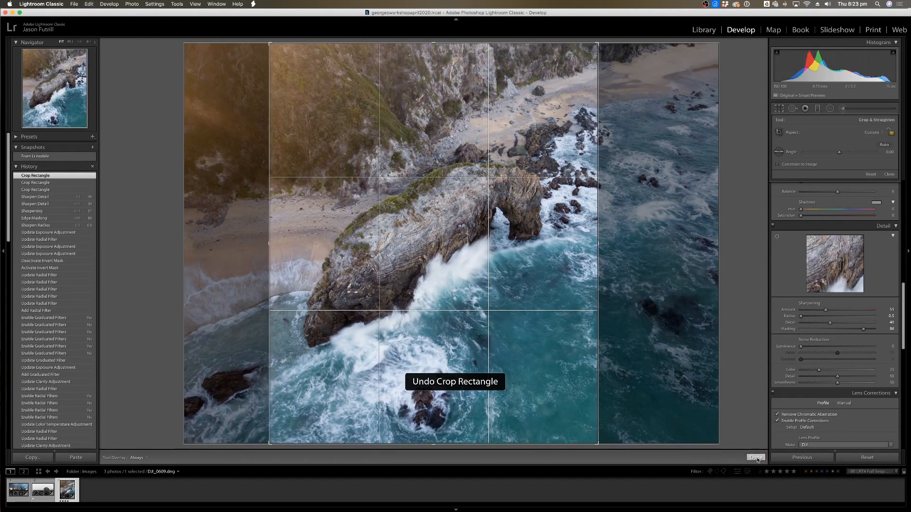
pyautogui.click(756, 458)
pyautogui.press('super+z')
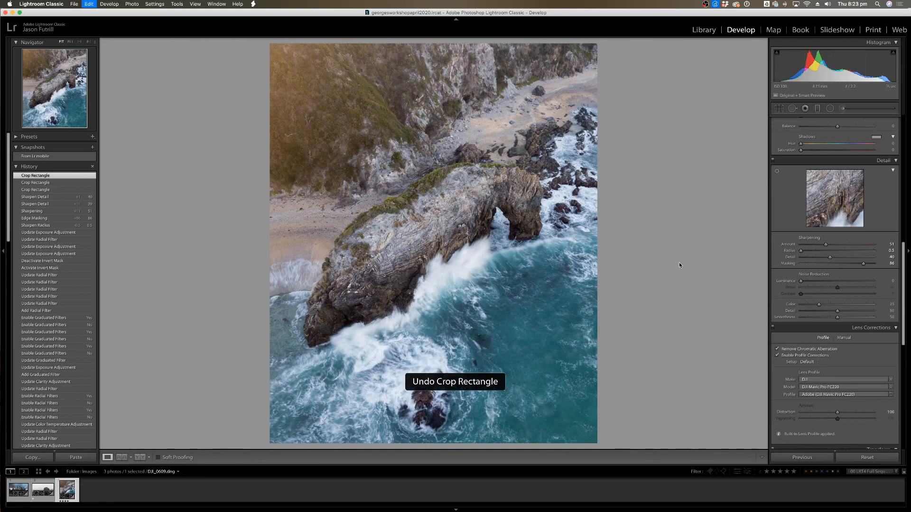
pyautogui.press('super+z')
pyautogui.press('super+z')
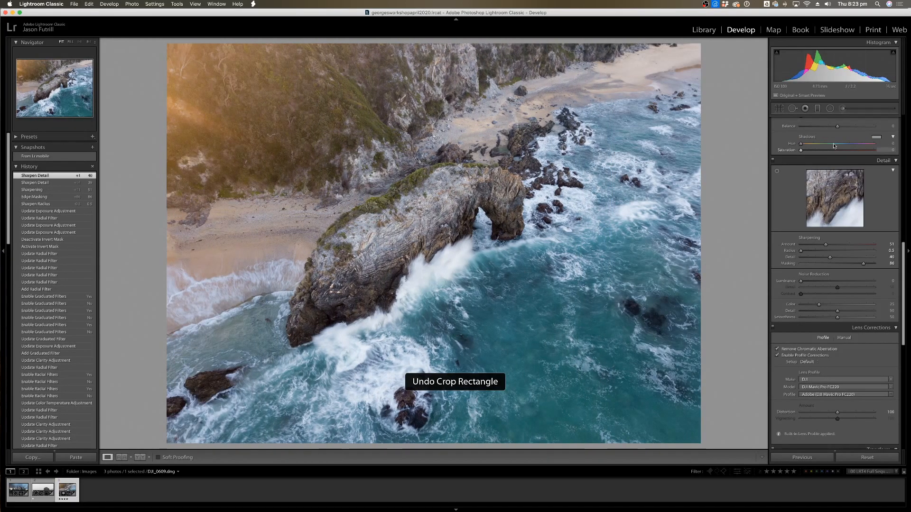
# Crop the photo to a portrait 4 x 5 / 8 x 10 frame around the rock arch and apply the crop.
pyautogui.click(778, 109)
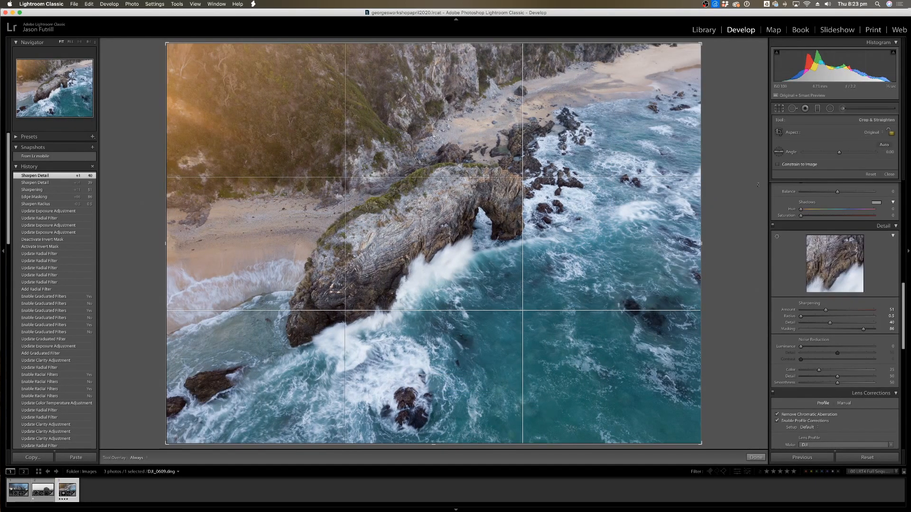
pyautogui.moveTo(703, 246); pyautogui.dragTo(651, 244)
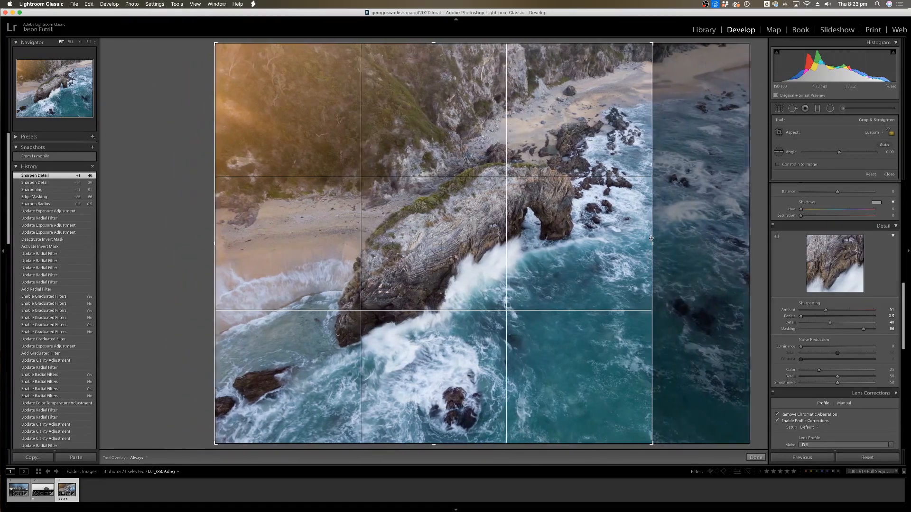
pyautogui.moveTo(216, 243); pyautogui.dragTo(276, 243)
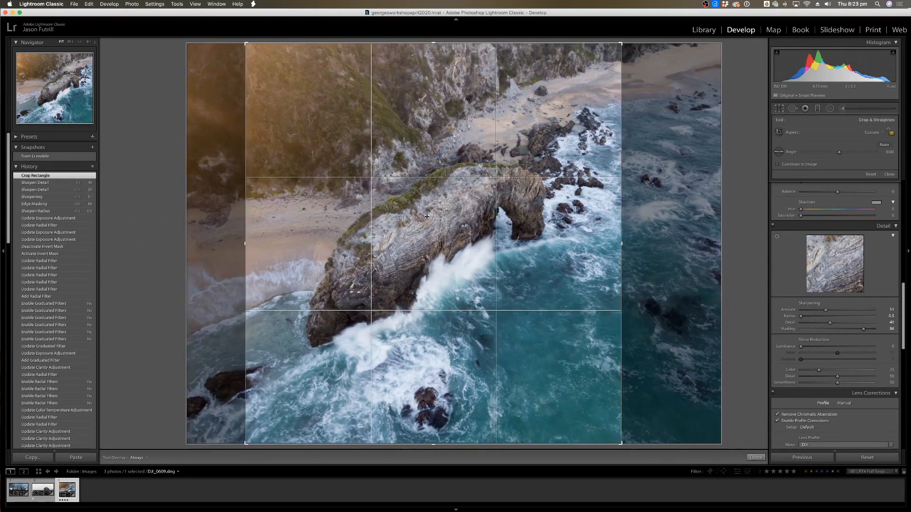
pyautogui.click(874, 133)
pyautogui.click(862, 147)
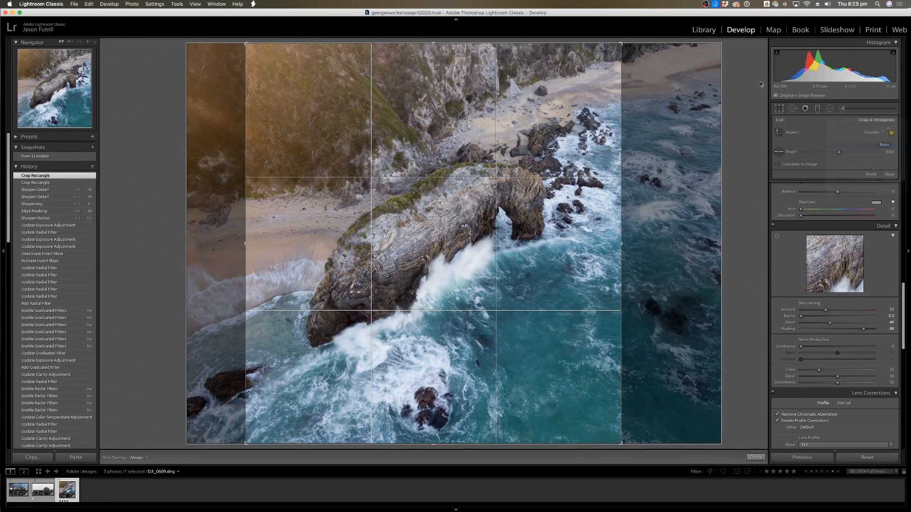
pyautogui.moveTo(460, 245)
pyautogui.mouseDown()
pyautogui.moveTo(474, 245)
pyautogui.moveTo(464, 255)
pyautogui.mouseUp()
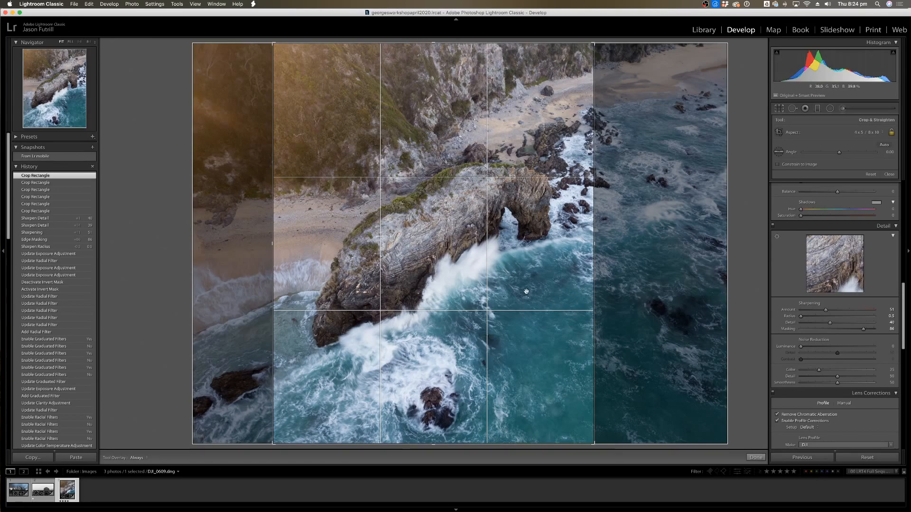
pyautogui.click(756, 458)
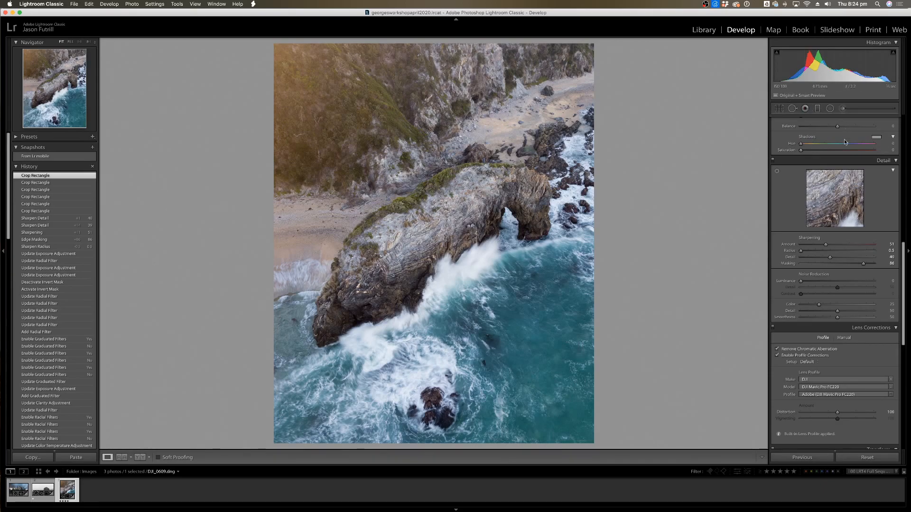
# Add a large radial filter over the grassy hillside with an inverted mask and Temp 17, shifting it slightly outward.
pyautogui.scroll(10, 905, 253)
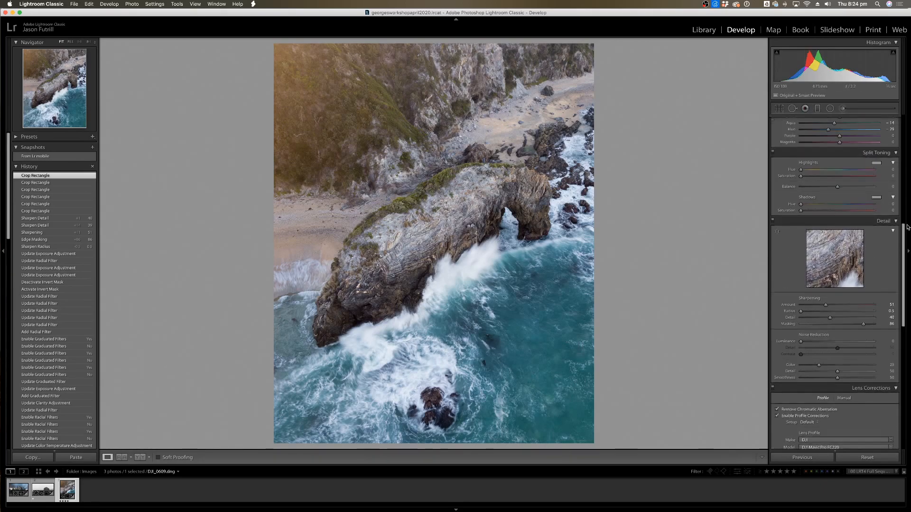
pyautogui.click(829, 108)
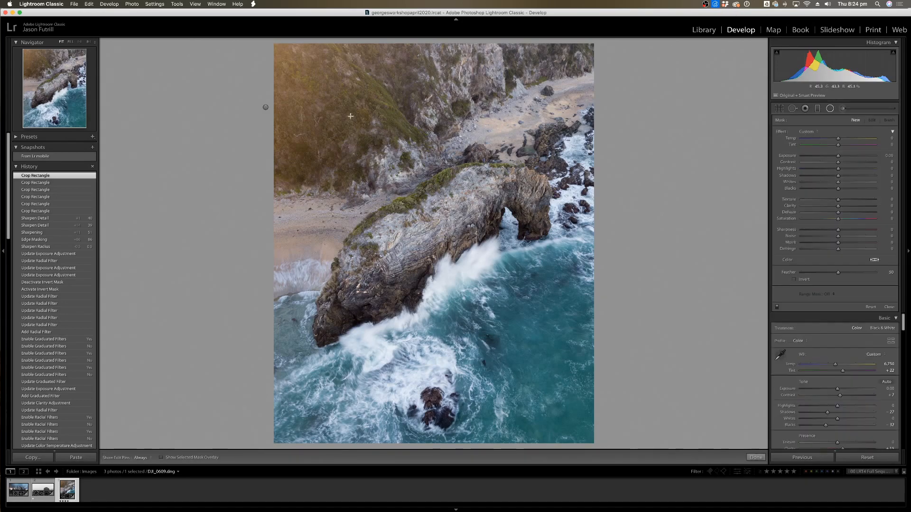
pyautogui.moveTo(298, 89); pyautogui.dragTo(441, 201)
pyautogui.moveTo(355, 141); pyautogui.dragTo(357, 145)
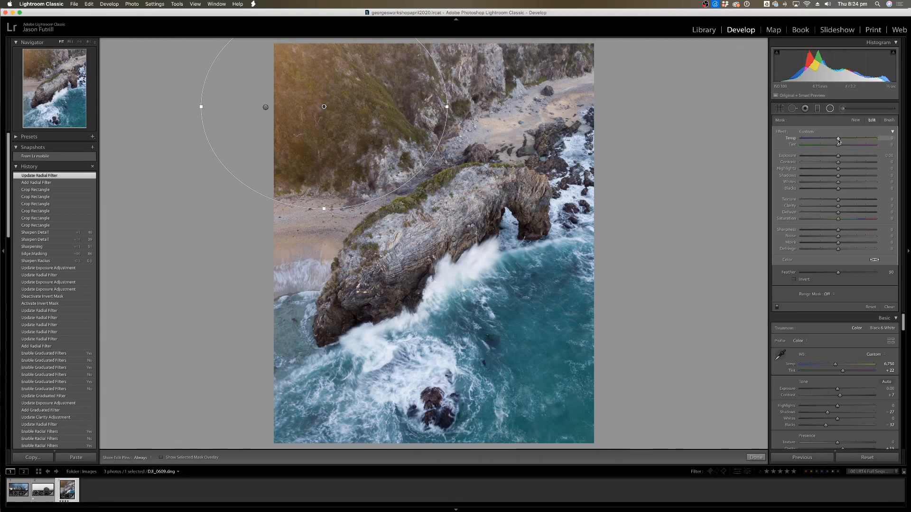
pyautogui.moveTo(846, 143); pyautogui.dragTo(842, 142)
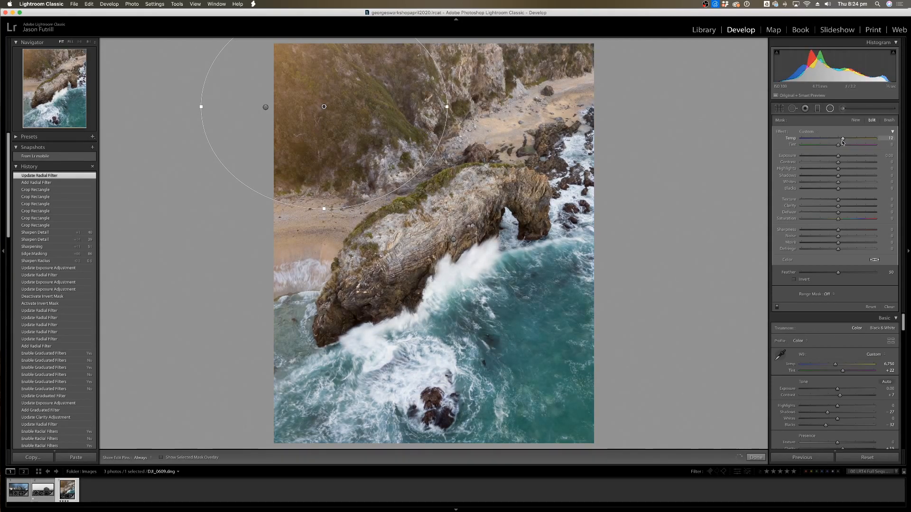
pyautogui.click(794, 280)
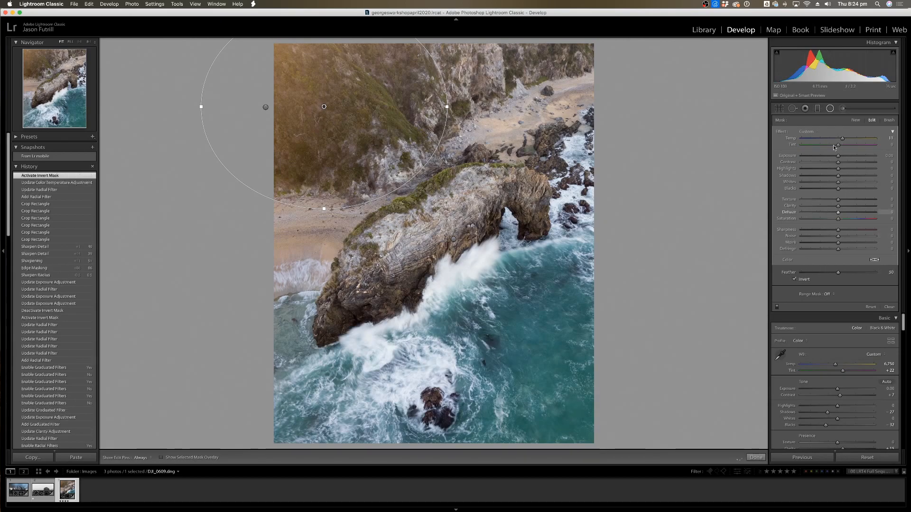
pyautogui.moveTo(845, 140); pyautogui.dragTo(846, 140)
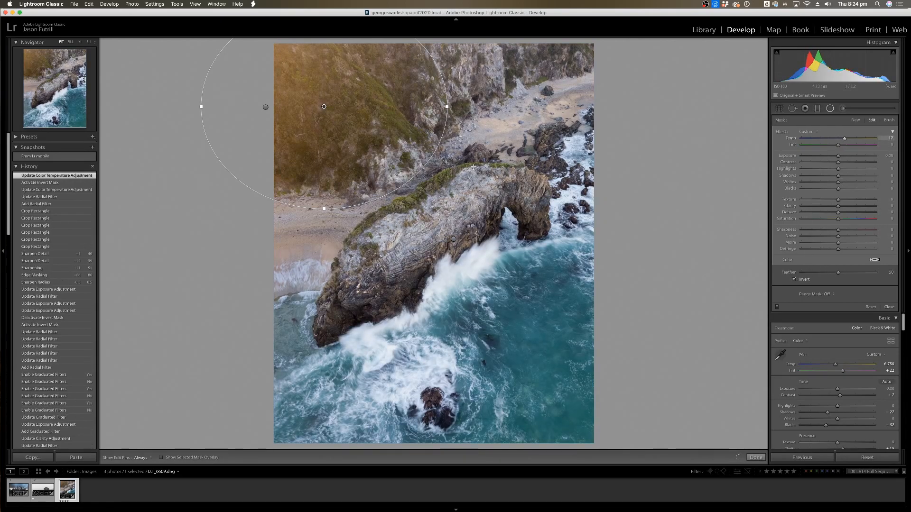
pyautogui.click(362, 153)
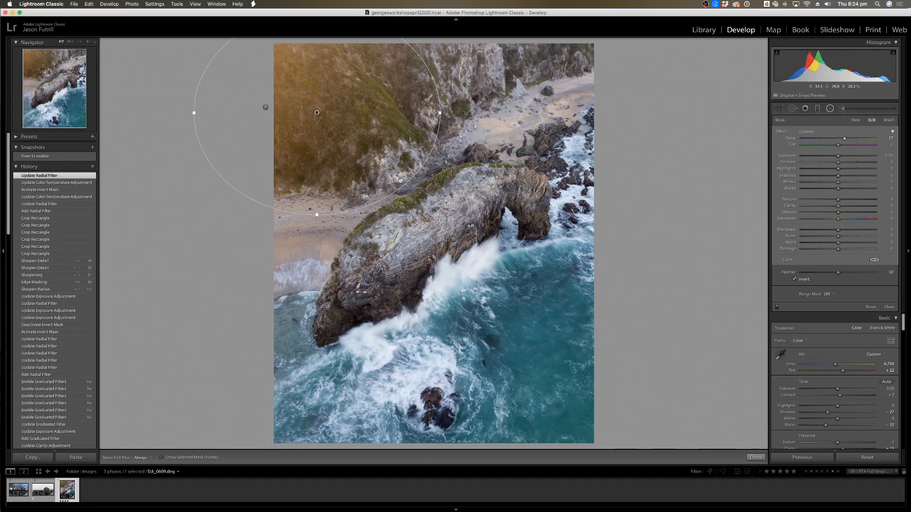
pyautogui.click(756, 456)
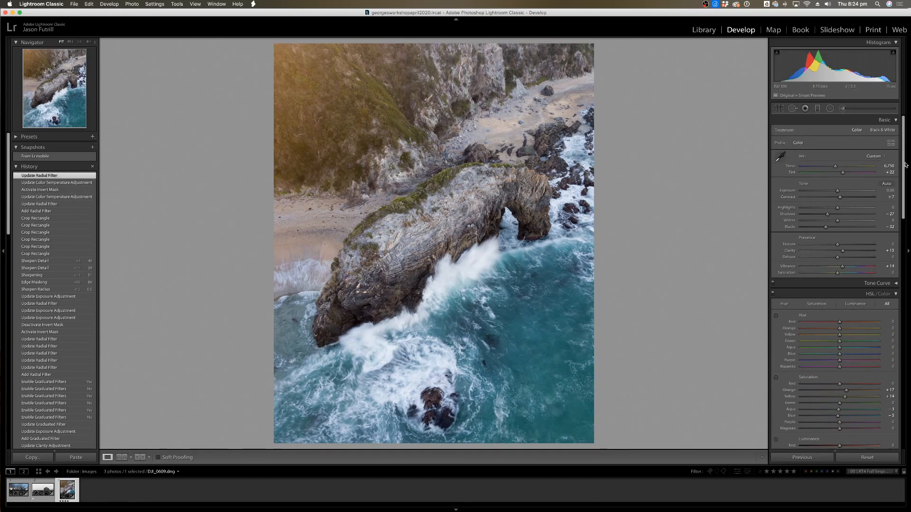
# Set the Post-Crop Vignetting Amount to -10 to darken the photo's edges.
pyautogui.moveTo(905, 164); pyautogui.dragTo(906, 228)
pyautogui.scroll(-10, 824, 311)
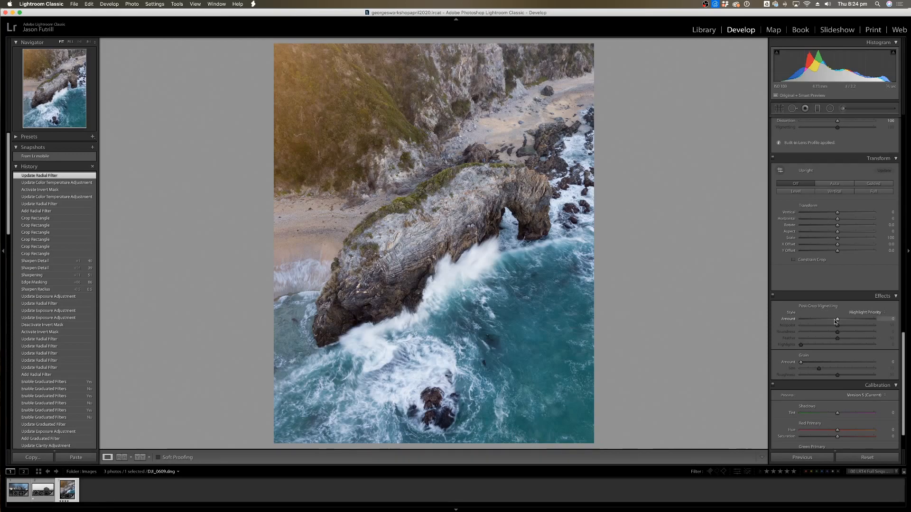
pyautogui.moveTo(837, 320); pyautogui.dragTo(835, 319)
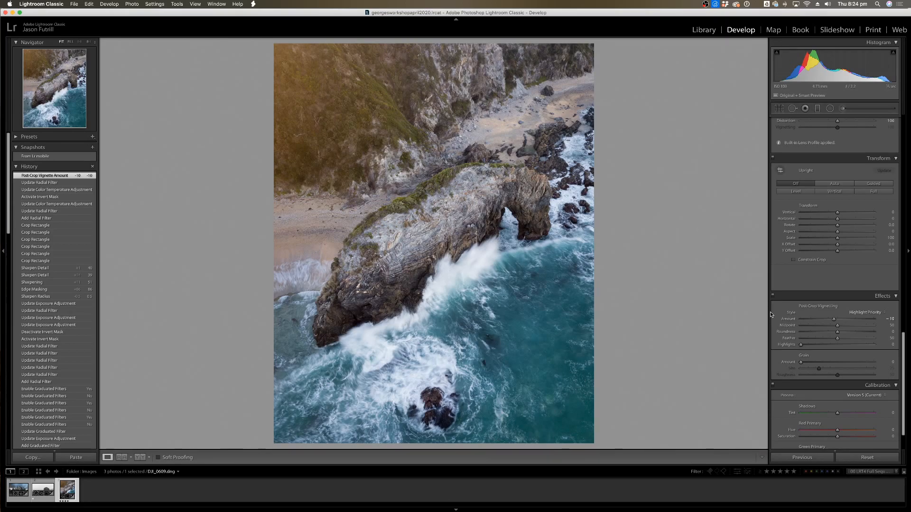
# Brighten the hillside's existing radial filter by setting its Exposure to 0.20.
pyautogui.moveTo(903, 349); pyautogui.dragTo(903, 165)
pyautogui.click(830, 109)
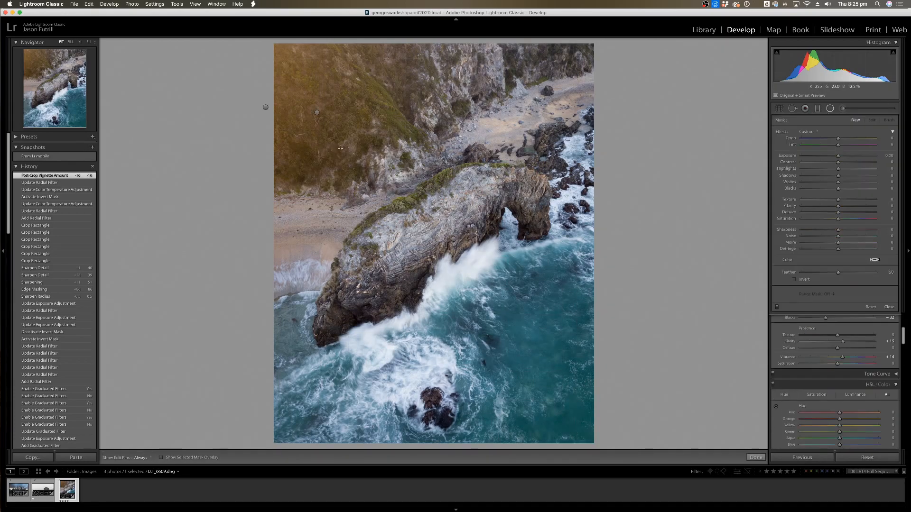
pyautogui.moveTo(318, 112); pyautogui.dragTo(439, 214)
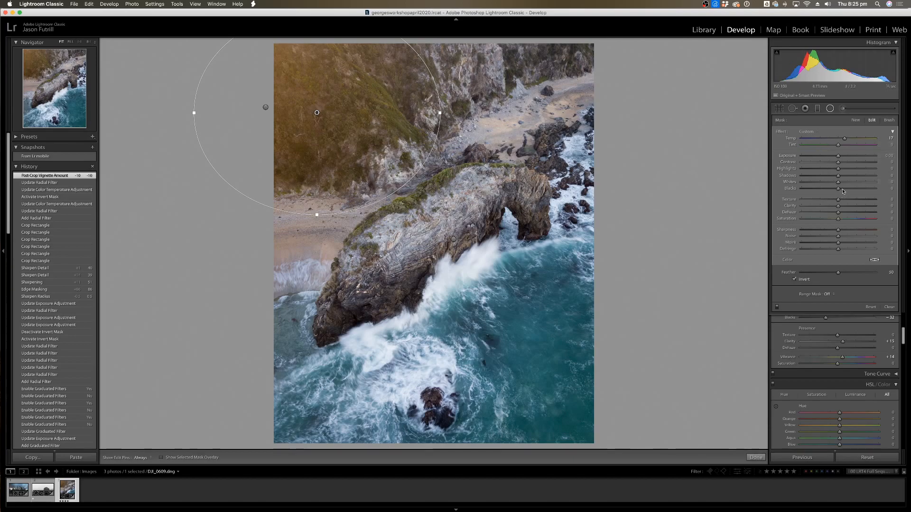
pyautogui.moveTo(838, 160); pyautogui.dragTo(841, 159)
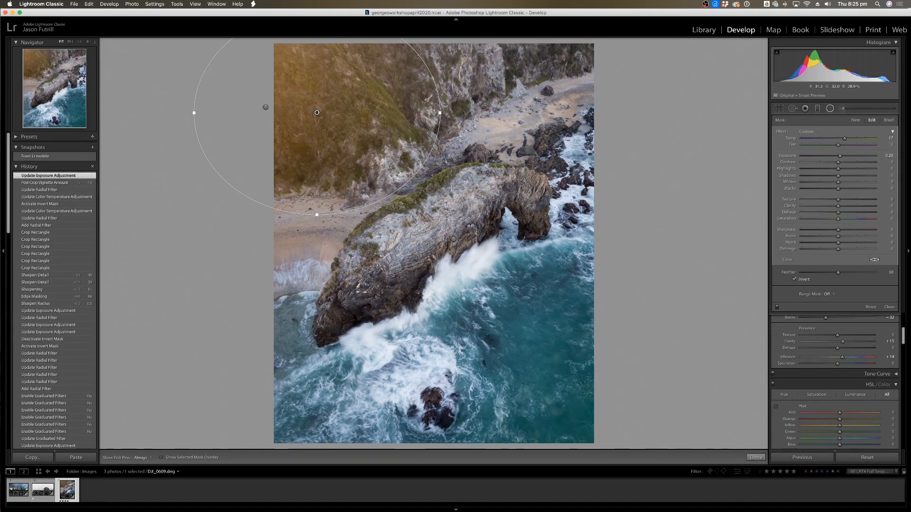
pyautogui.click(754, 458)
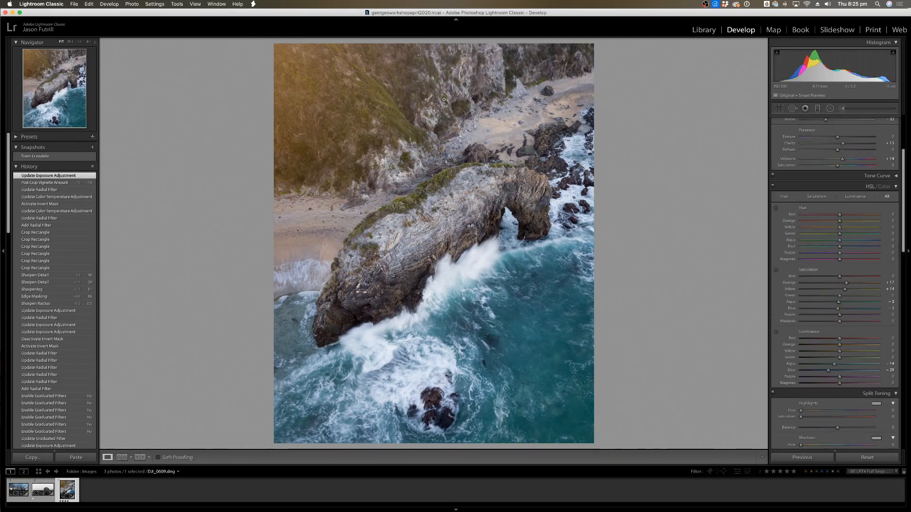
# Compare the cropped photo side by side before and after the edits, and return to the single view.
pyautogui.click(780, 108)
pyautogui.press('y')
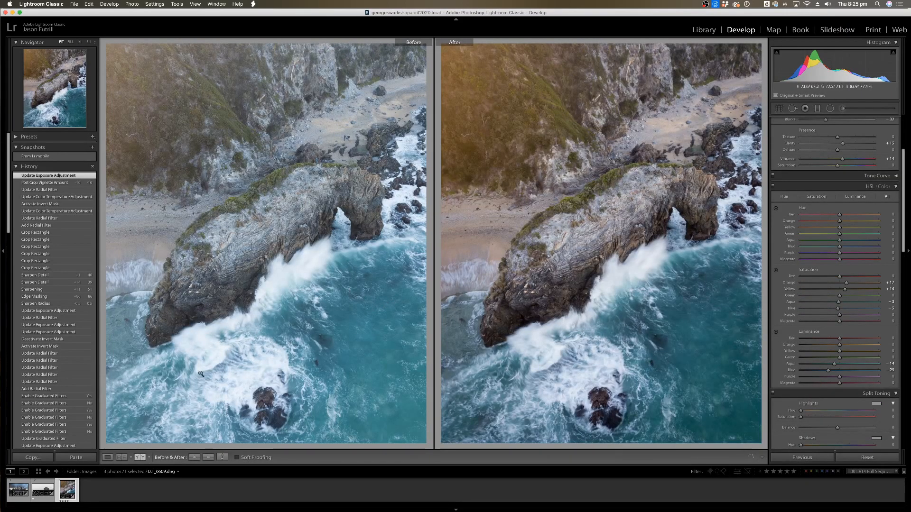
pyautogui.click(105, 457)
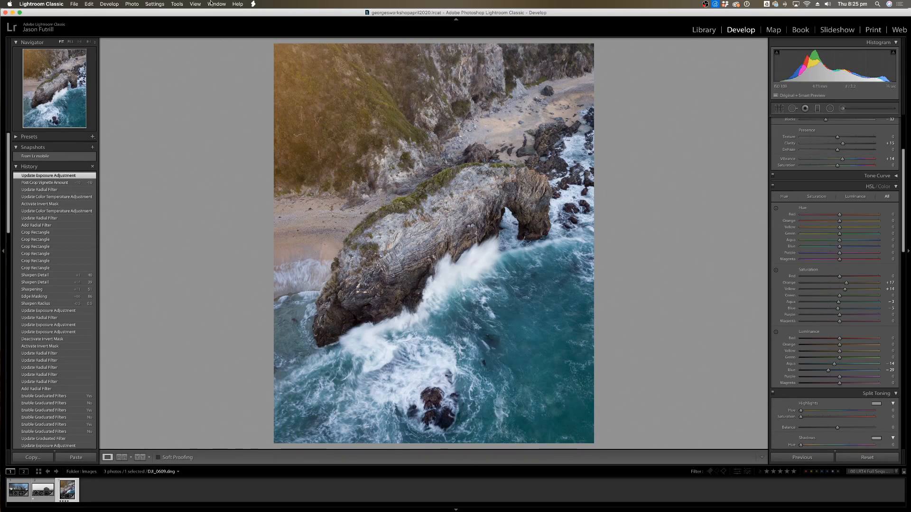
# Start exporting the edited photo to the hard drive and set its custom file name to horseheadrockig.
pyautogui.click(75, 4)
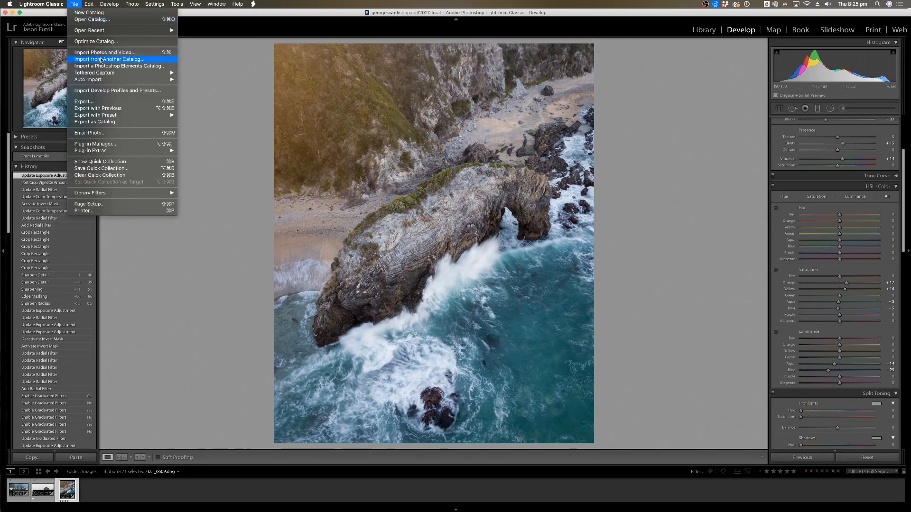
pyautogui.click(103, 101)
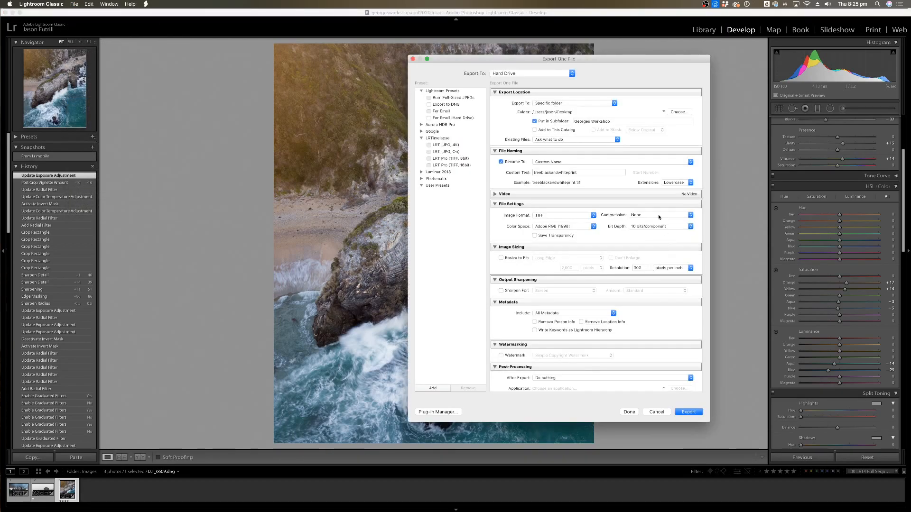
pyautogui.moveTo(580, 62); pyautogui.dragTo(526, 60)
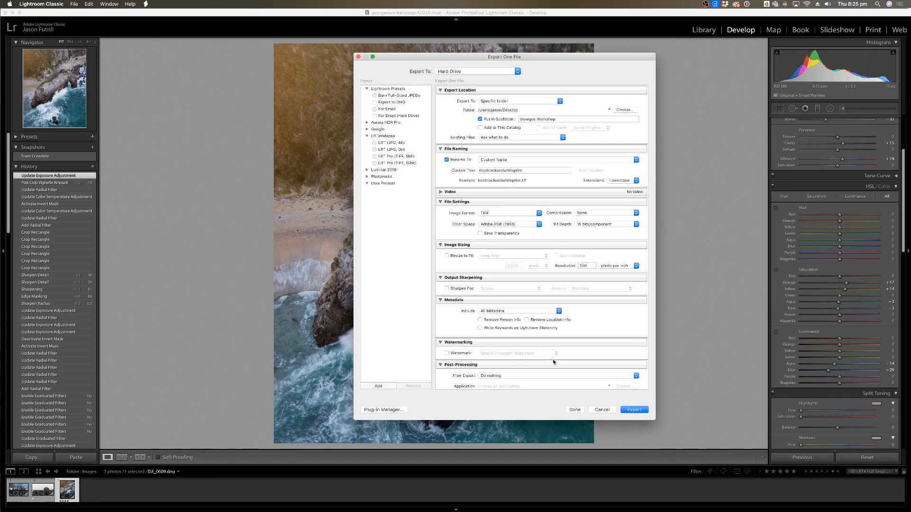
pyautogui.moveTo(529, 59); pyautogui.dragTo(710, 63)
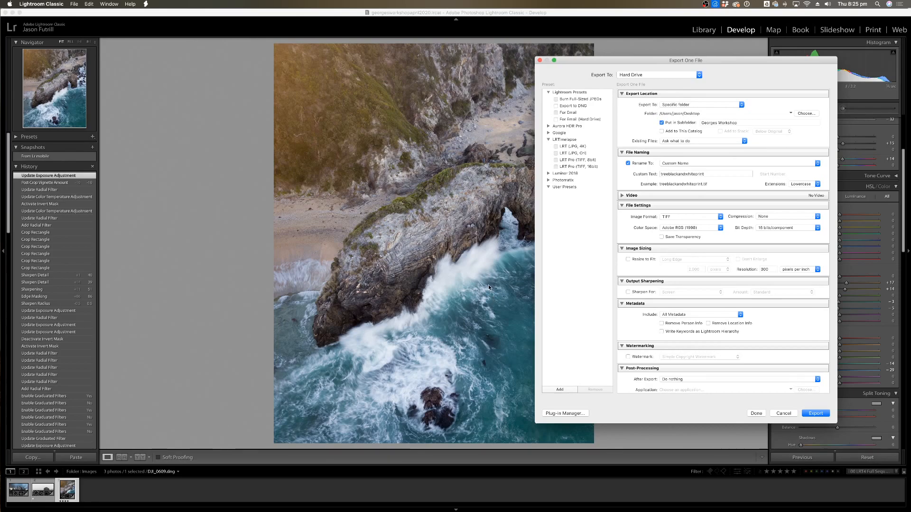
pyautogui.moveTo(716, 56); pyautogui.dragTo(447, 67)
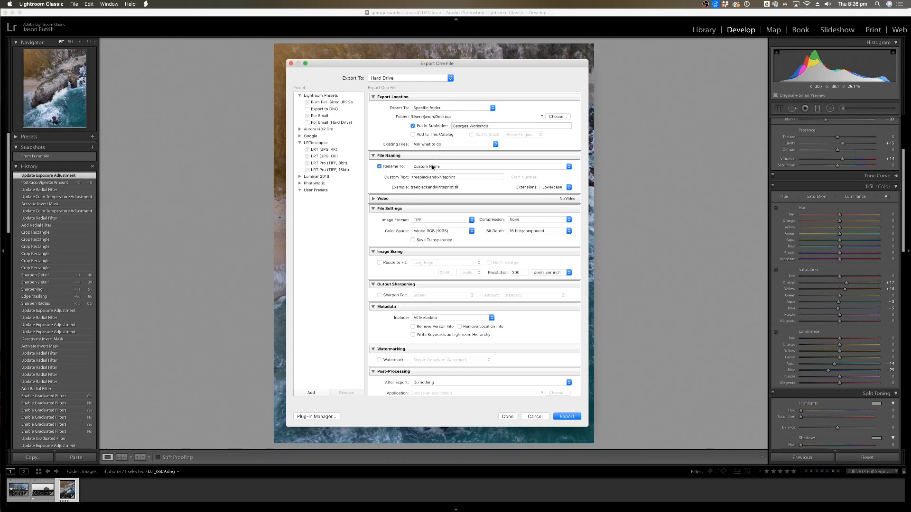
pyautogui.click(465, 177)
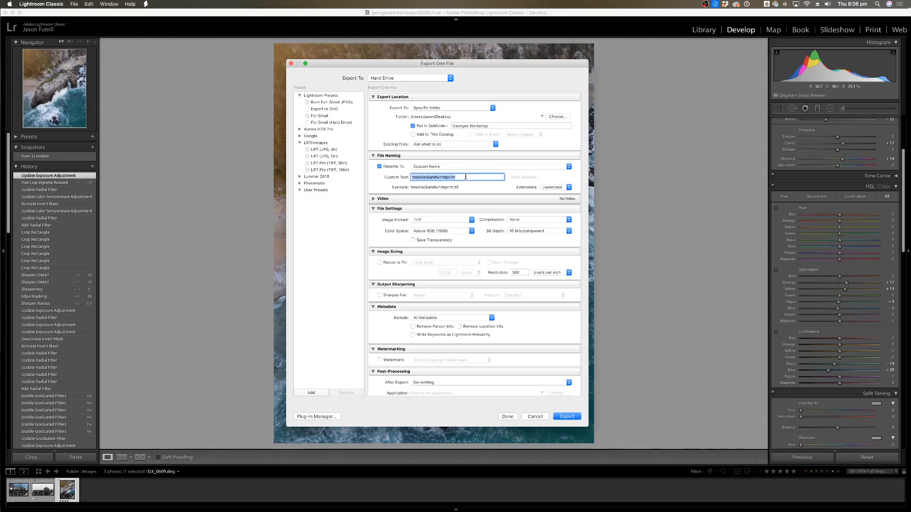
pyautogui.write('horse')
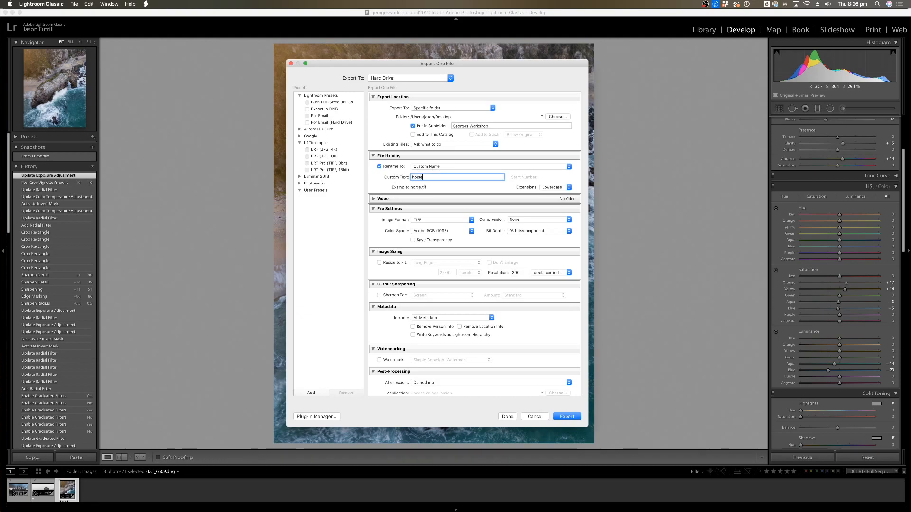
pyautogui.write('headrockig')
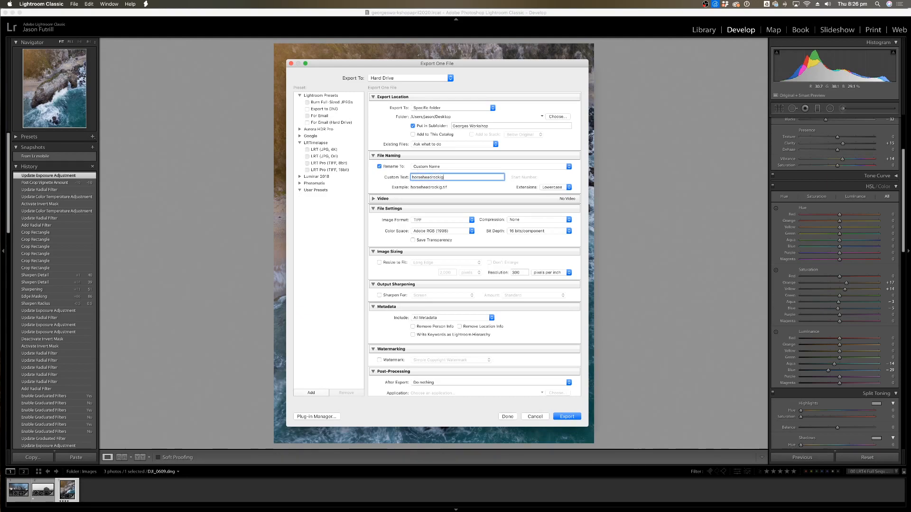
# Set the export's image format to PNG and keep its color space as sRGB.
pyautogui.click(458, 221)
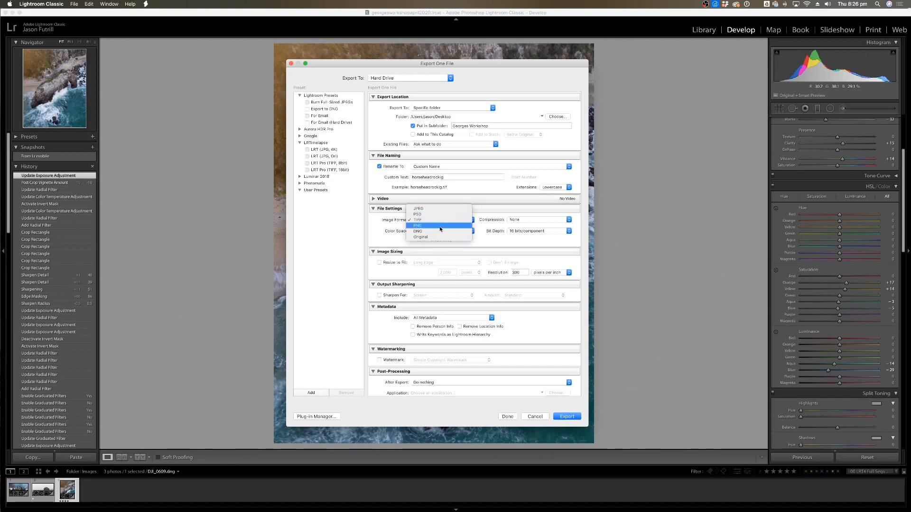
pyautogui.click(437, 226)
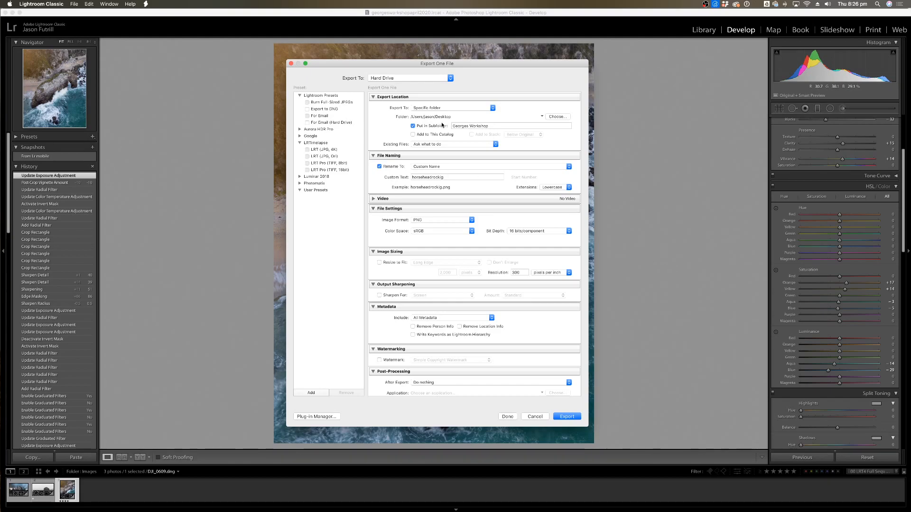
pyautogui.doubleClick(452, 177)
pyautogui.click(445, 180)
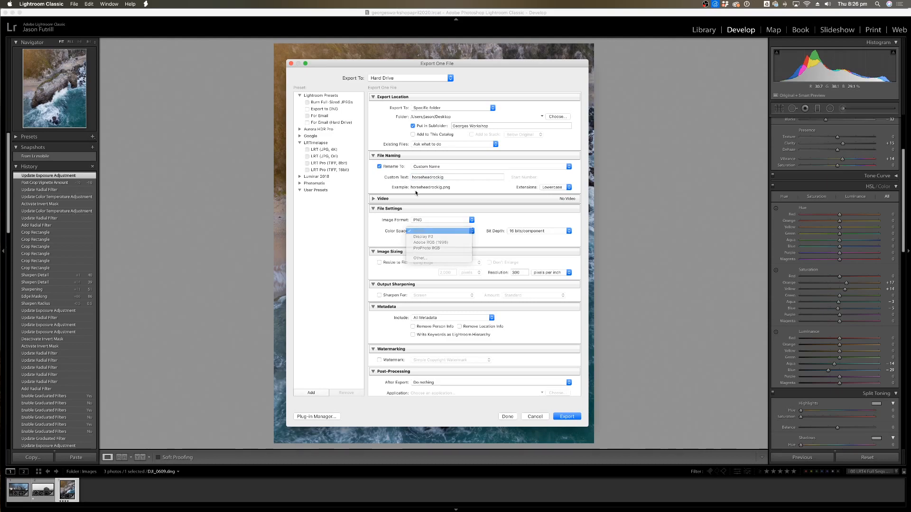
pyautogui.click(425, 231)
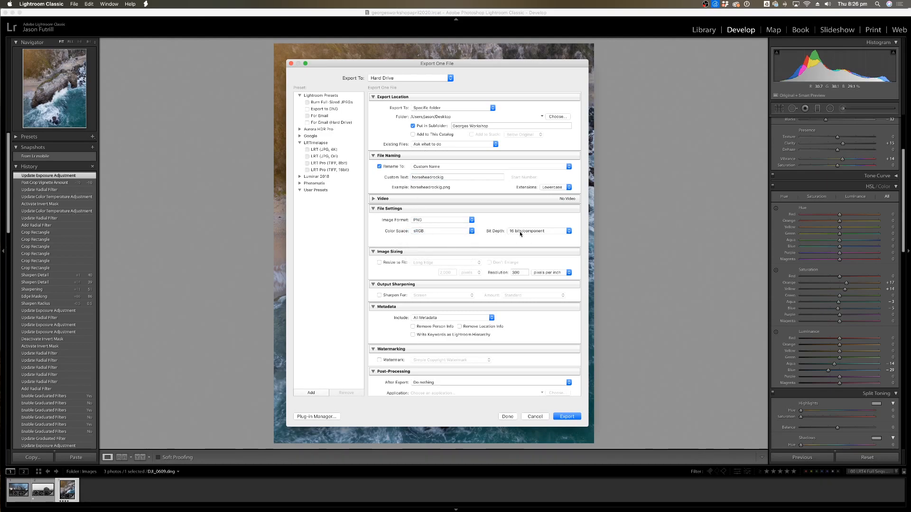
# Resize the exported image to fit a short edge of 2,000 pixels and run the export.
pyautogui.click(379, 263)
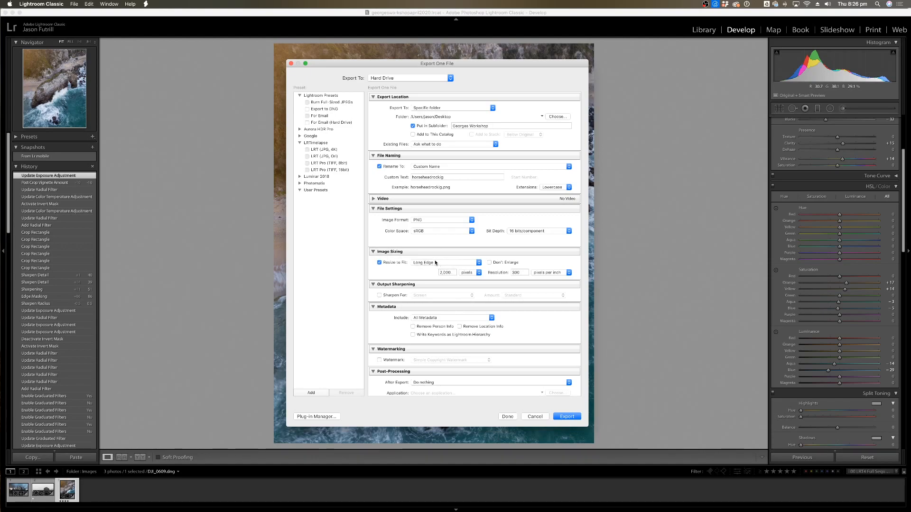
pyautogui.click(438, 263)
pyautogui.click(437, 269)
pyautogui.click(453, 272)
pyautogui.moveTo(473, 64); pyautogui.dragTo(473, 67)
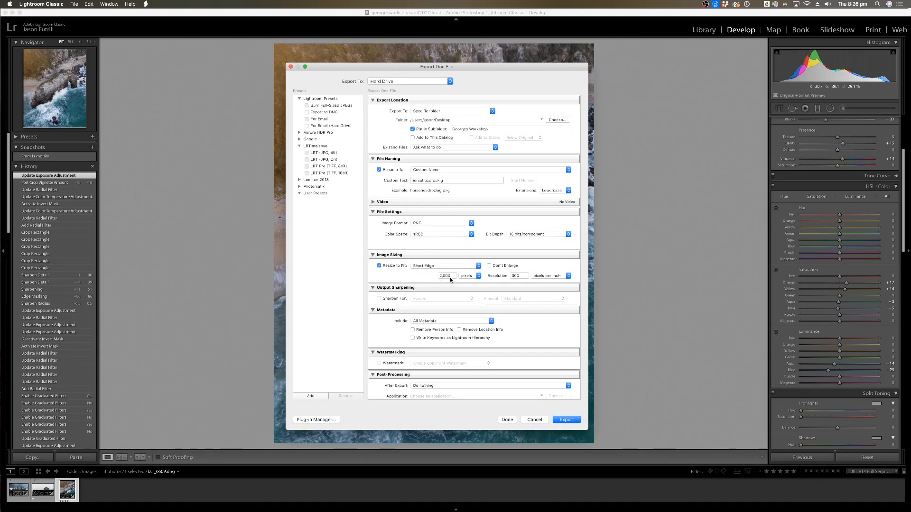
pyautogui.click(563, 420)
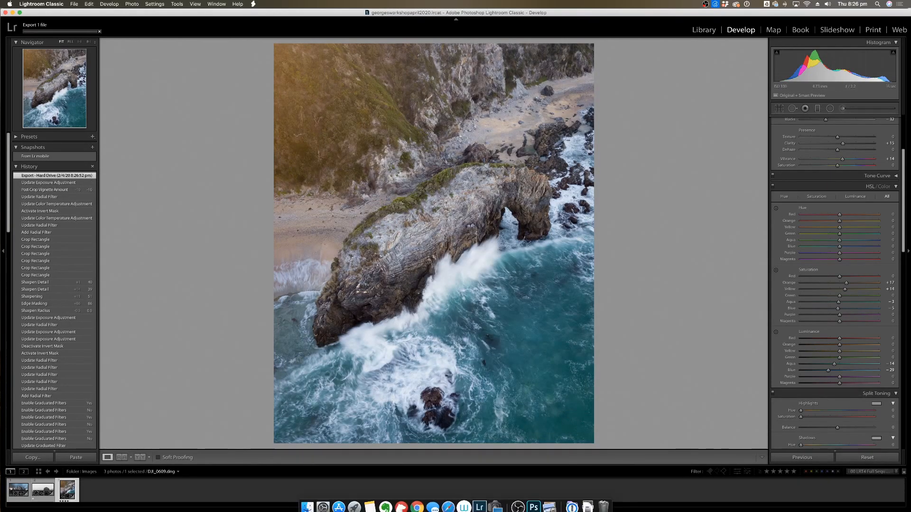
# Switch to Finder, open the exported horseheadrockig.png to inspect the image and its file details, and close the preview.
pyautogui.click(308, 491)
pyautogui.click(332, 256)
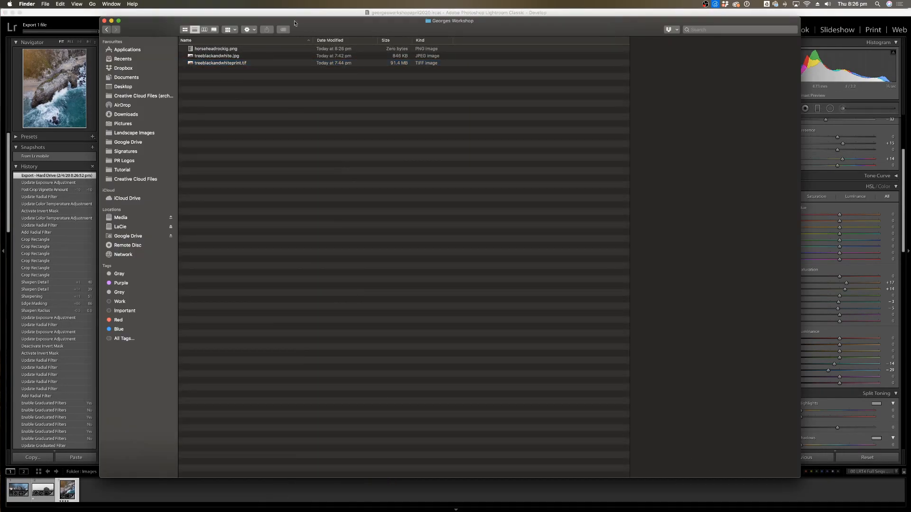
pyautogui.moveTo(328, 20); pyautogui.dragTo(349, 25)
pyautogui.doubleClick(211, 55)
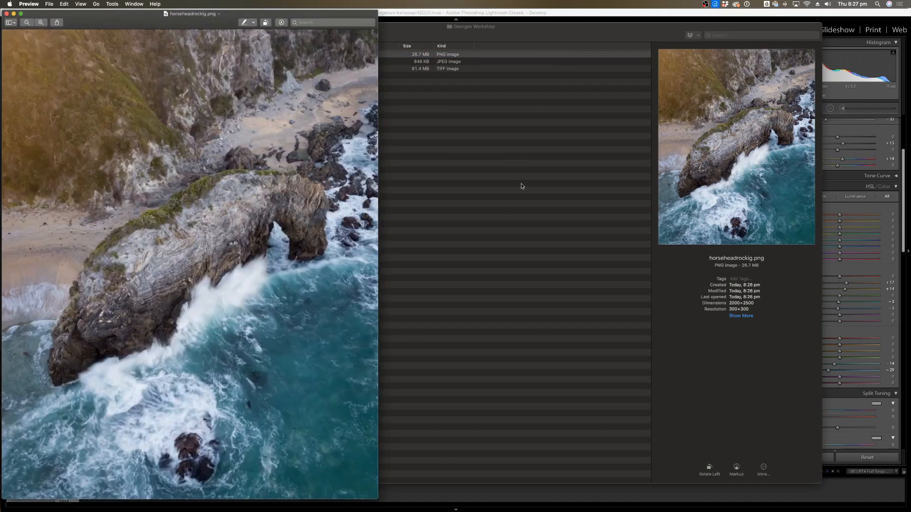
pyautogui.moveTo(124, 14); pyautogui.dragTo(340, 12)
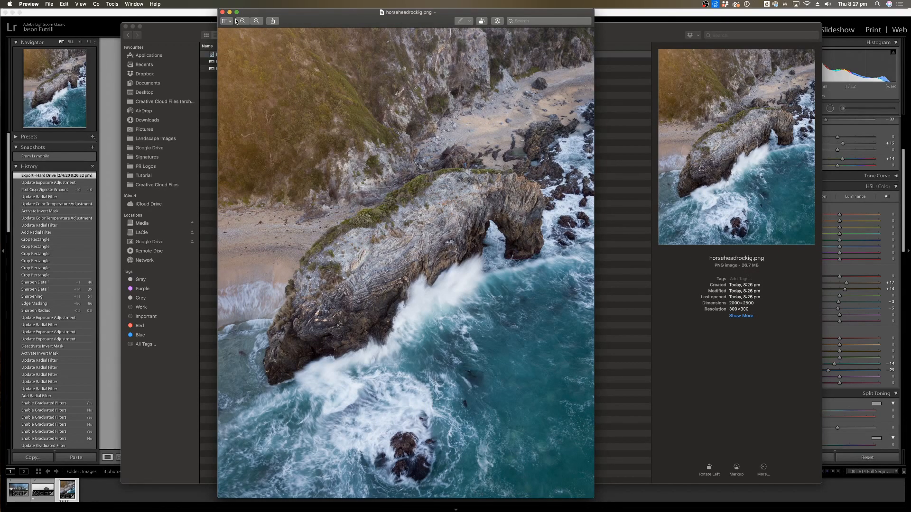
pyautogui.moveTo(330, 14); pyautogui.dragTo(350, 20)
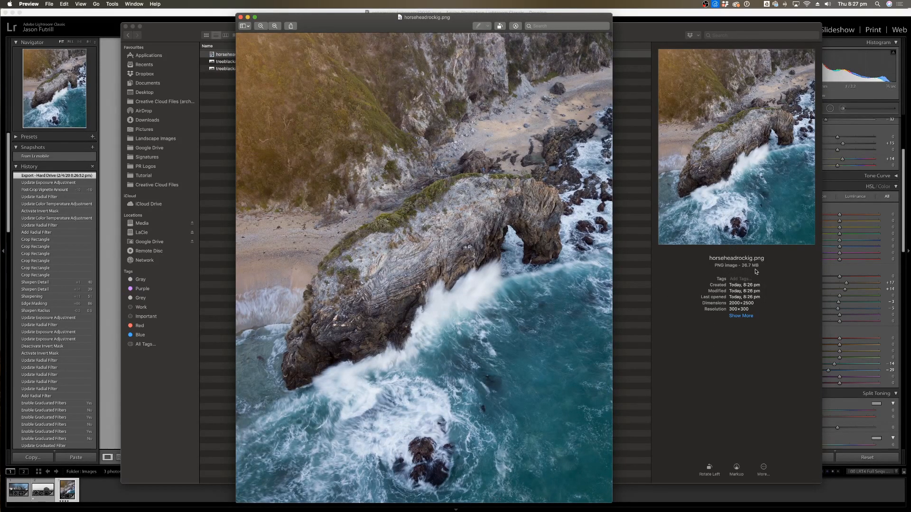
pyautogui.click(240, 18)
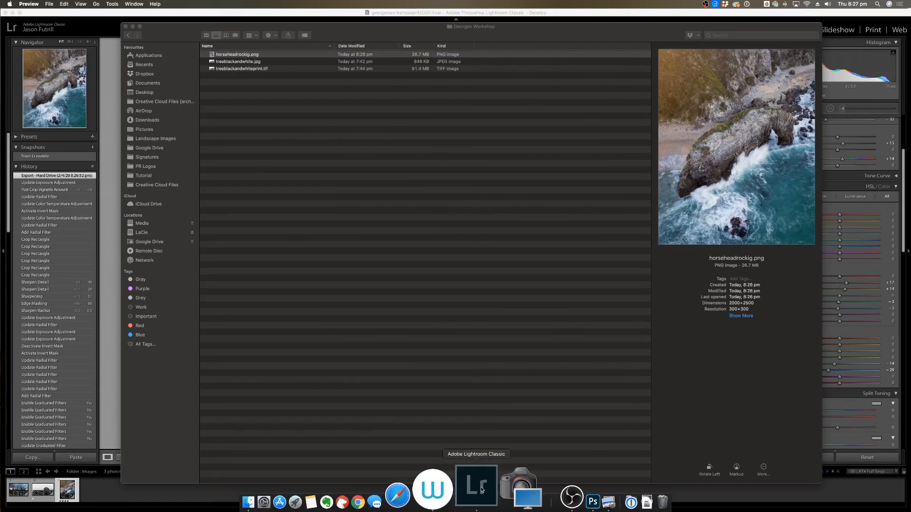
# Return to Lightroom Classic and start another export of the photo with the resolution set to 150 pixels per inch.
pyautogui.click(471, 488)
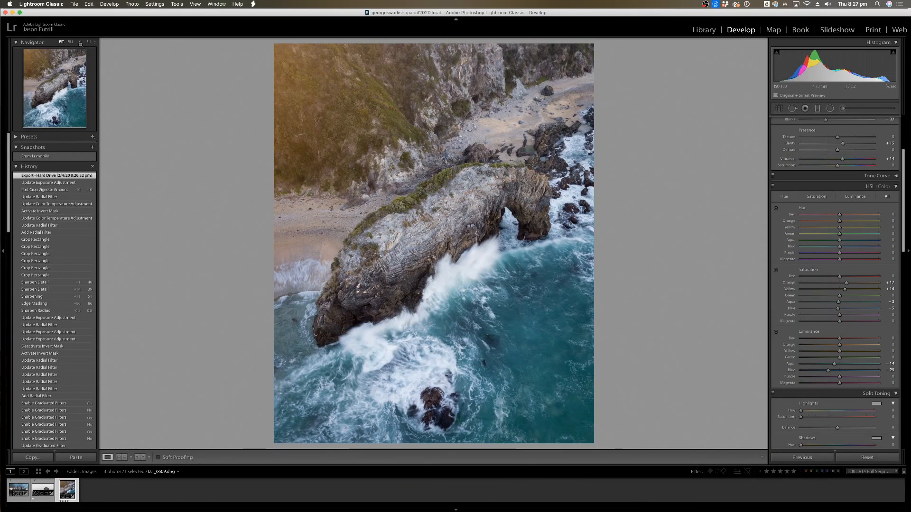
pyautogui.click(74, 4)
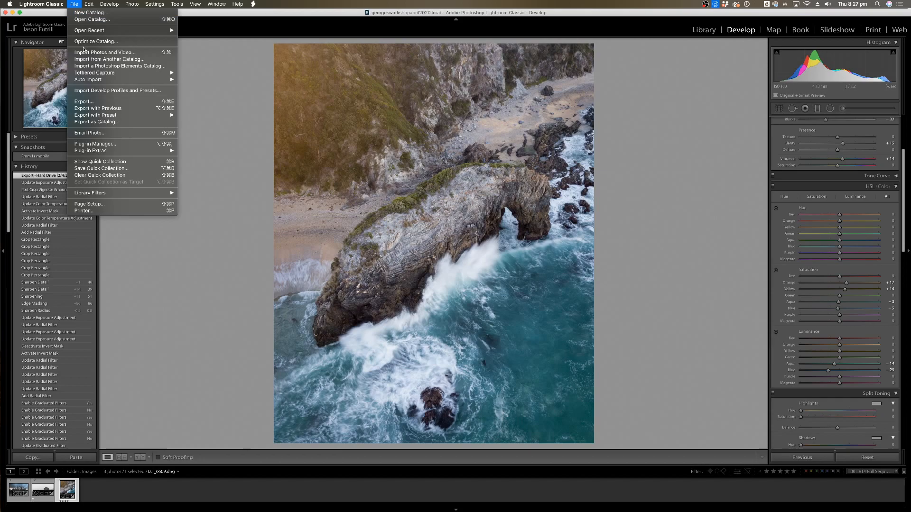
pyautogui.click(84, 101)
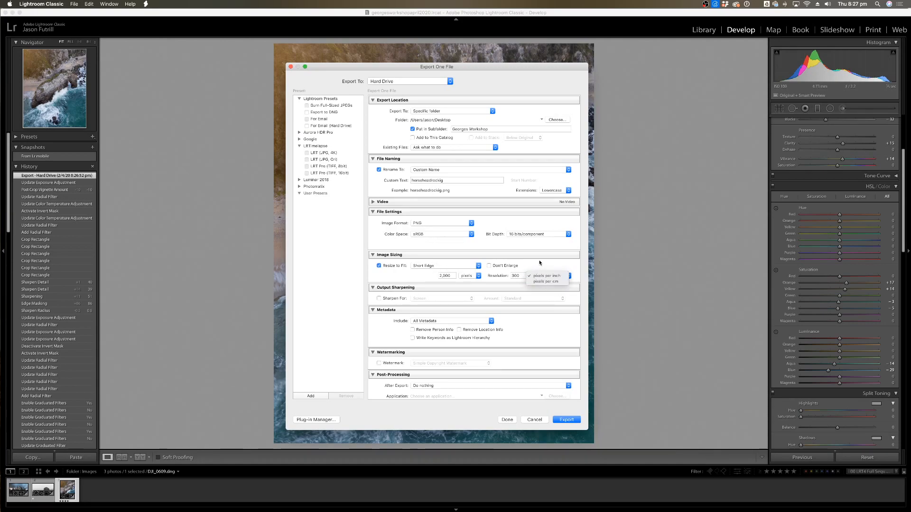
pyautogui.doubleClick(520, 276)
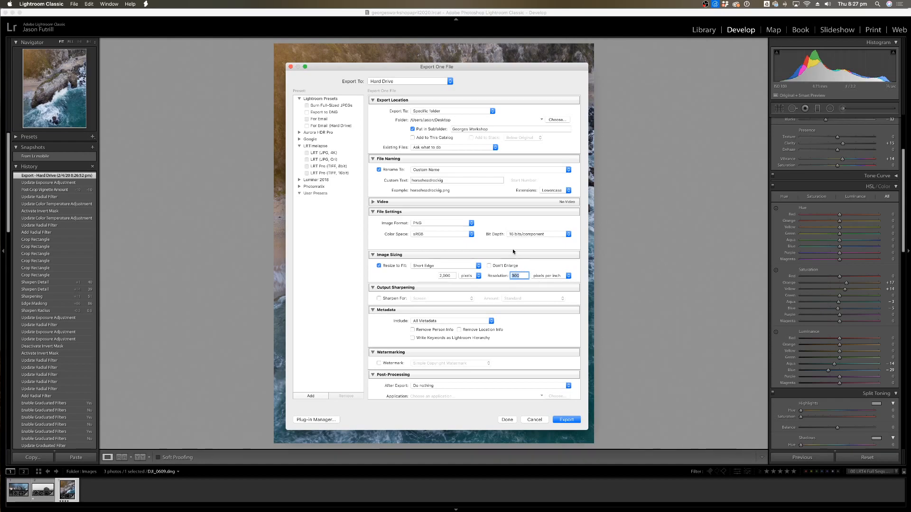
pyautogui.write('100')
pyautogui.press('BackSpace')
pyautogui.press('BackSpace')
pyautogui.write('150')
pyautogui.press('BackSpace')
pyautogui.press('BackSpace')
pyautogui.press('BackSpace')
pyautogui.write('50')
# Set the bit depth to 8 bits/component and export the photo under a unique name, keeping the existing file.
pyautogui.click(541, 233)
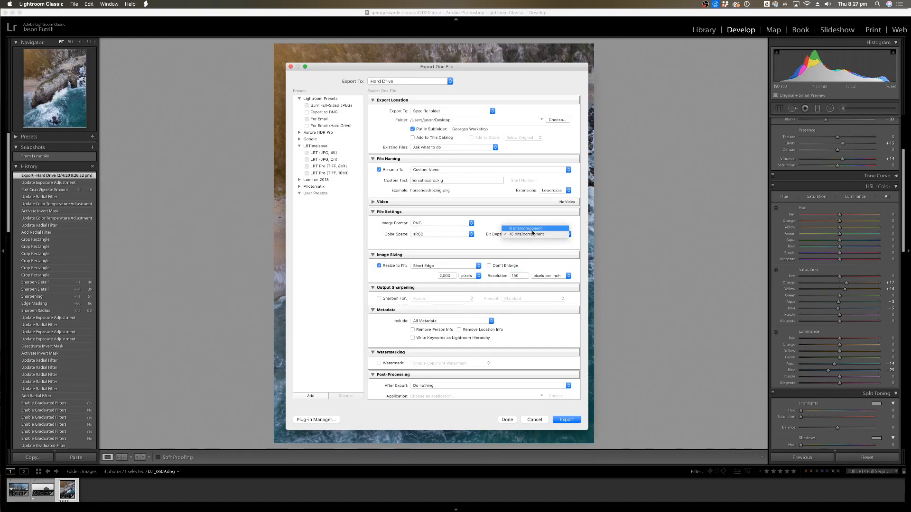
pyautogui.click(531, 227)
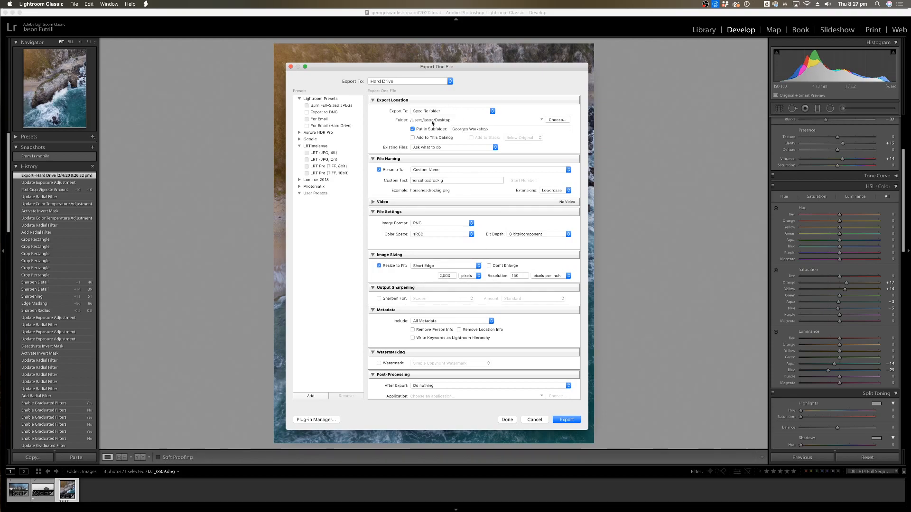
pyautogui.press('Return')
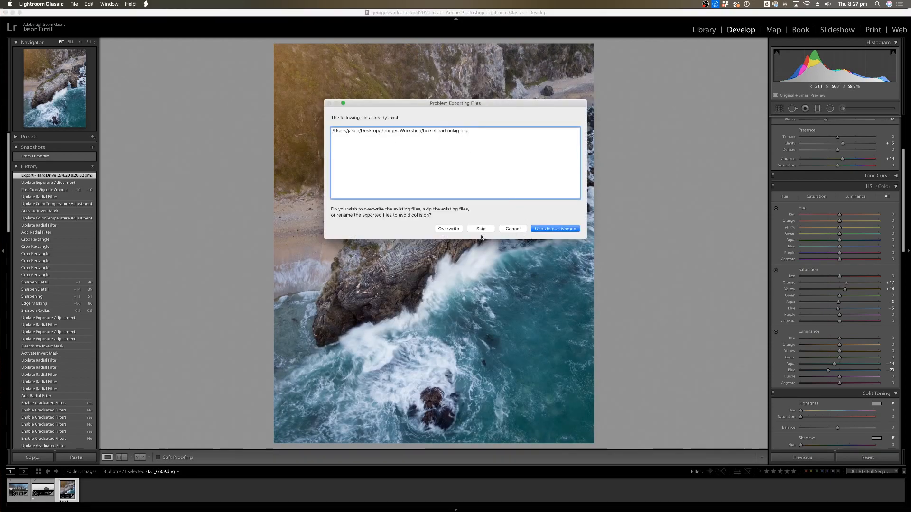
pyautogui.click(532, 230)
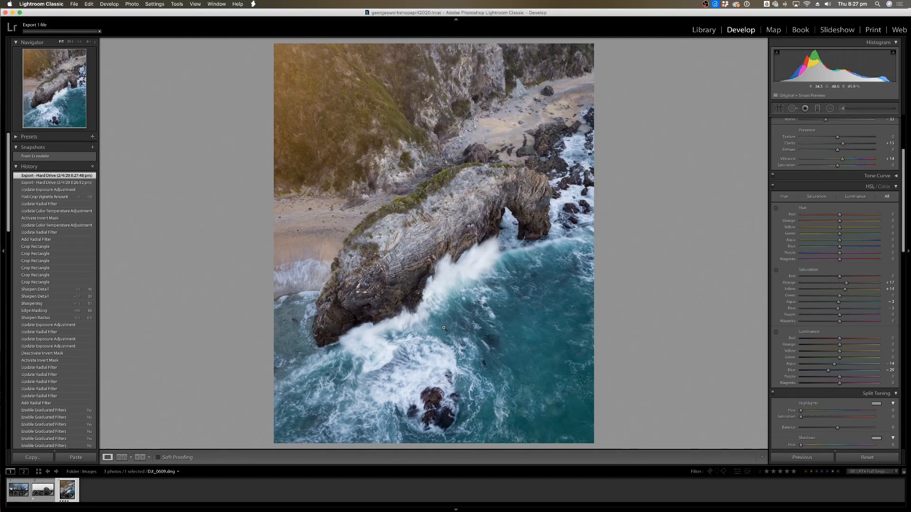
# Switch to Finder, open horseheadrockig-2.png and horseheadrockig.png, and arrange their preview windows side by side to compare the exports.
pyautogui.click(304, 495)
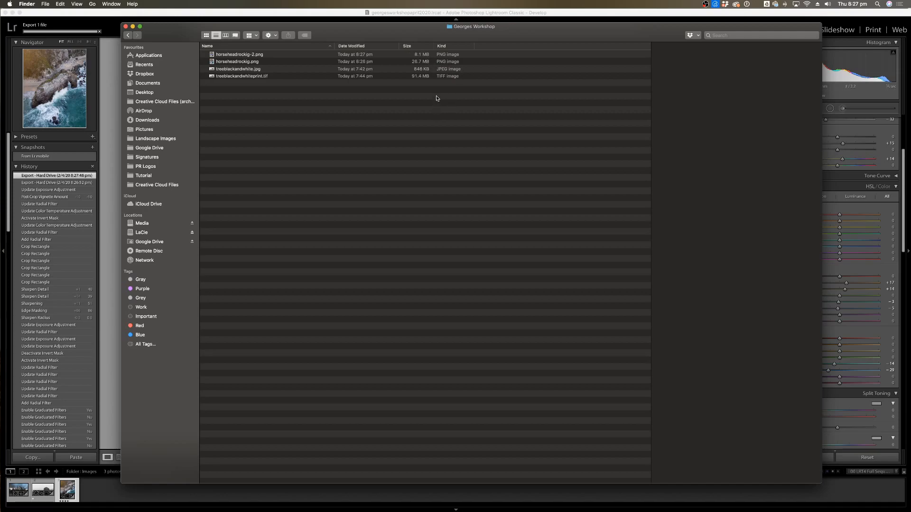
pyautogui.doubleClick(257, 56)
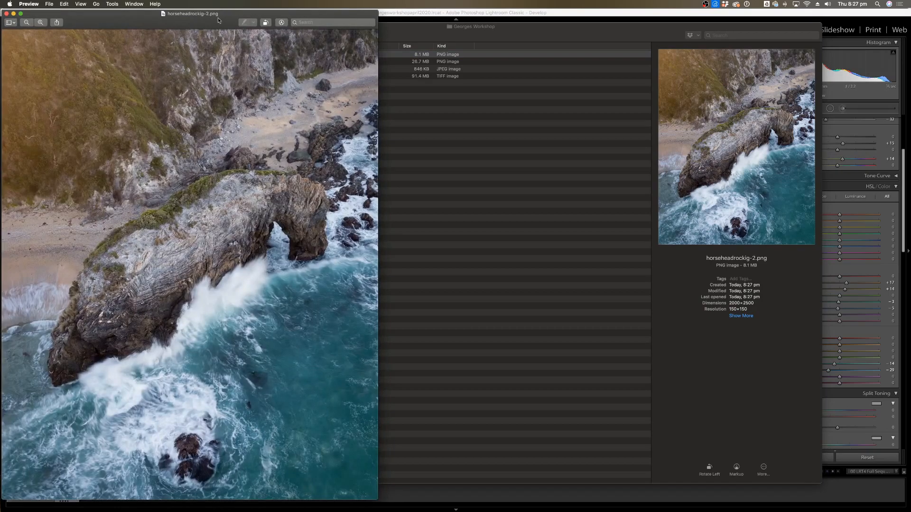
pyautogui.moveTo(218, 19); pyautogui.dragTo(725, 26)
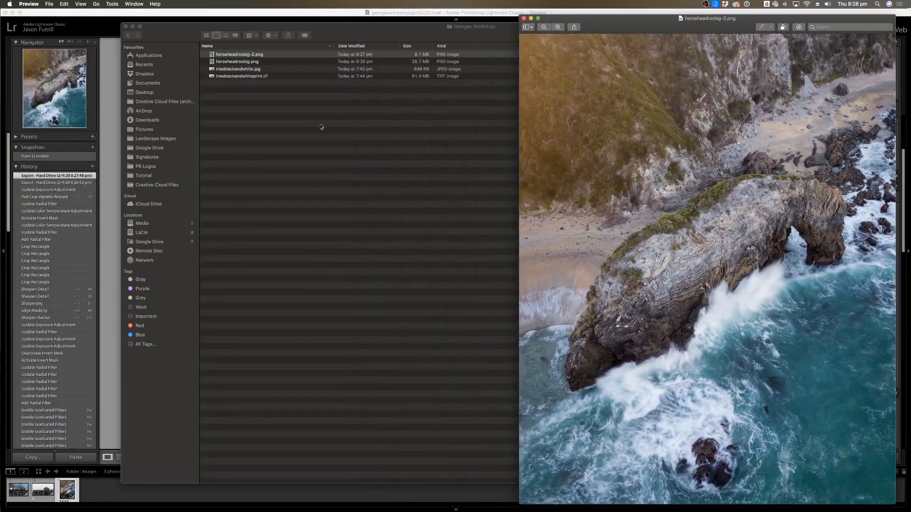
pyautogui.click(250, 63)
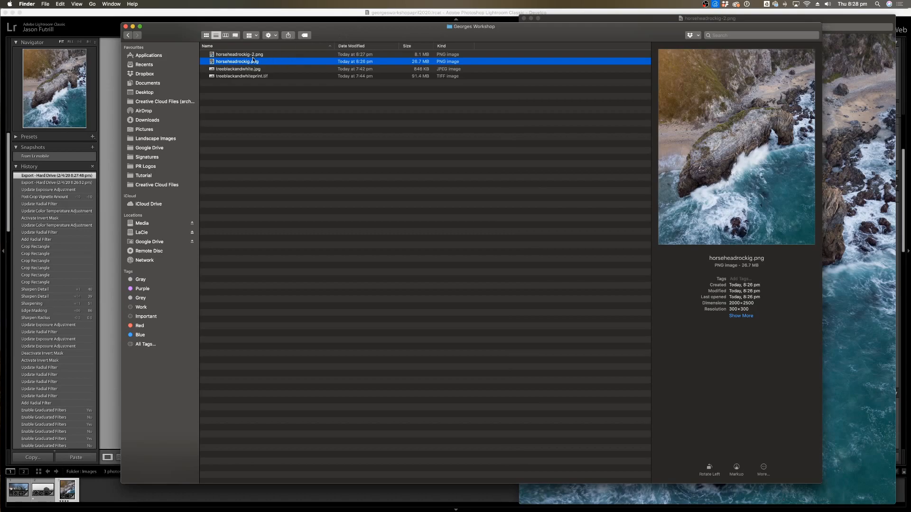
pyautogui.doubleClick(253, 62)
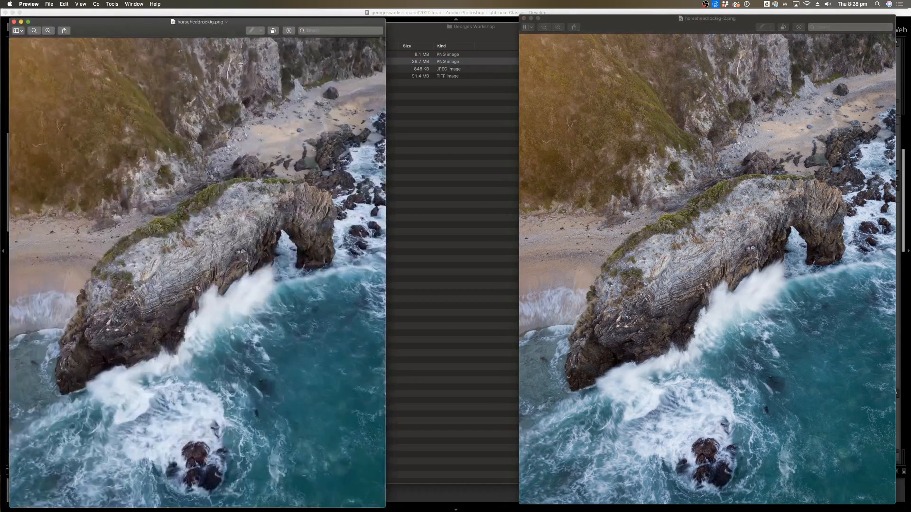
pyautogui.moveTo(287, 32); pyautogui.dragTo(341, 30)
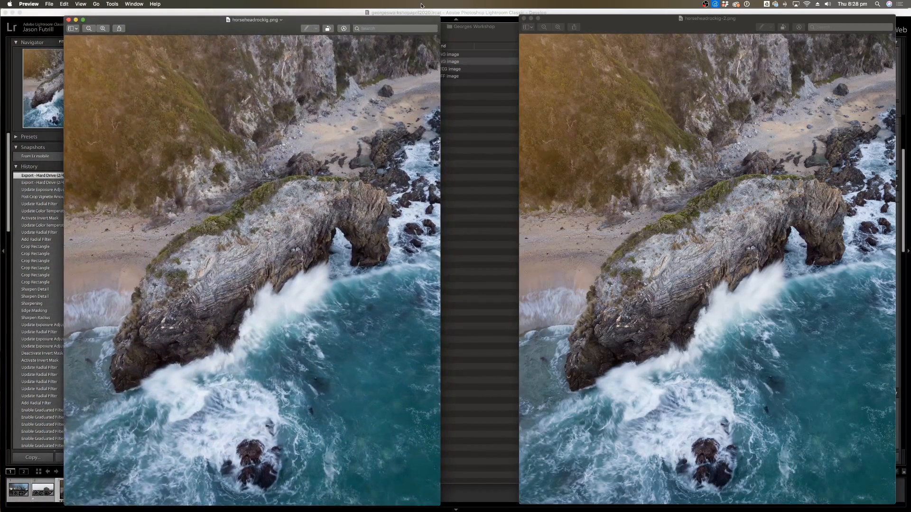
pyautogui.moveTo(619, 21); pyautogui.dragTo(547, 25)
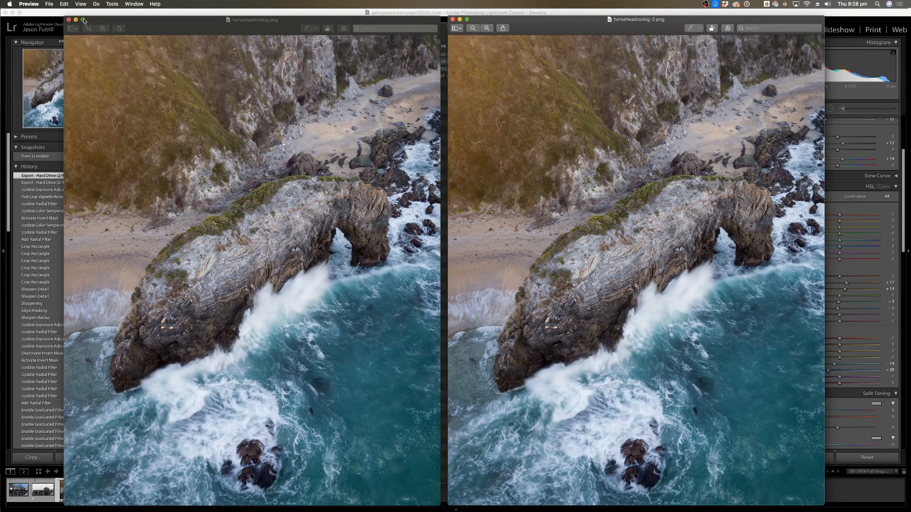
# Close both comparison previews and select horseheadrockig-2.png in Finder to check its file details.
pyautogui.click(68, 20)
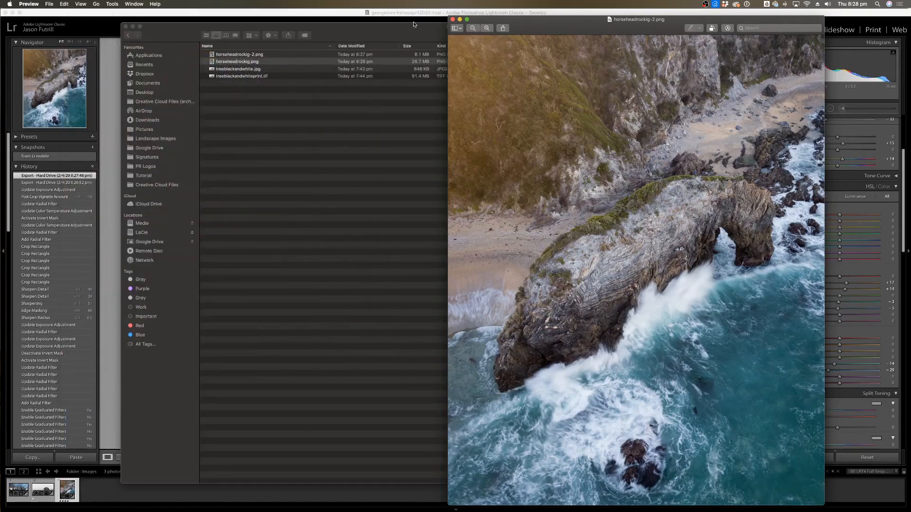
pyautogui.click(453, 20)
pyautogui.click(419, 55)
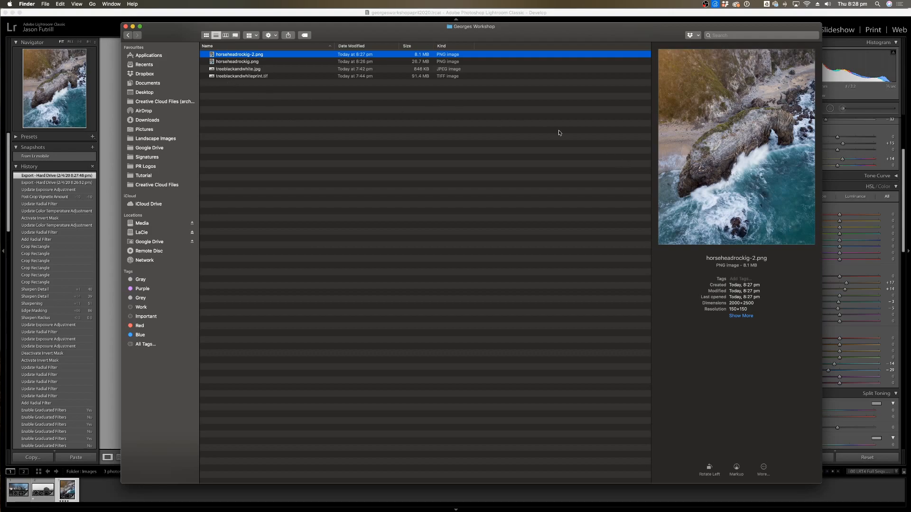
# Open horseheadrockig-2.png to inspect the image, close its preview and return to Lightroom Classic.
pyautogui.doubleClick(225, 57)
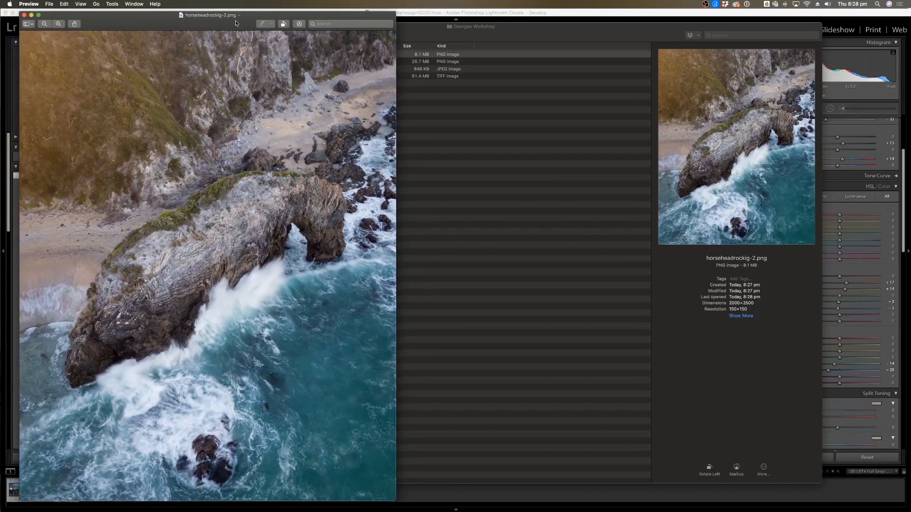
pyautogui.moveTo(236, 22); pyautogui.dragTo(439, 25)
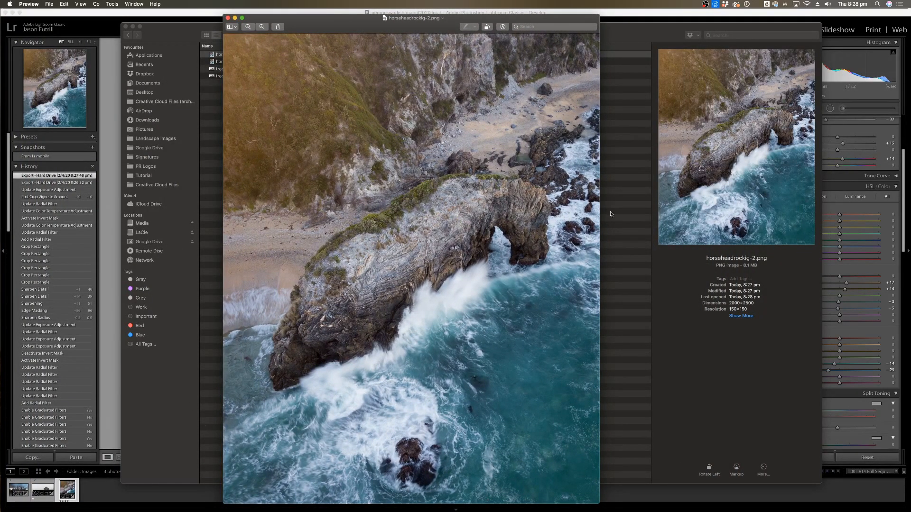
pyautogui.click(228, 18)
pyautogui.click(237, 15)
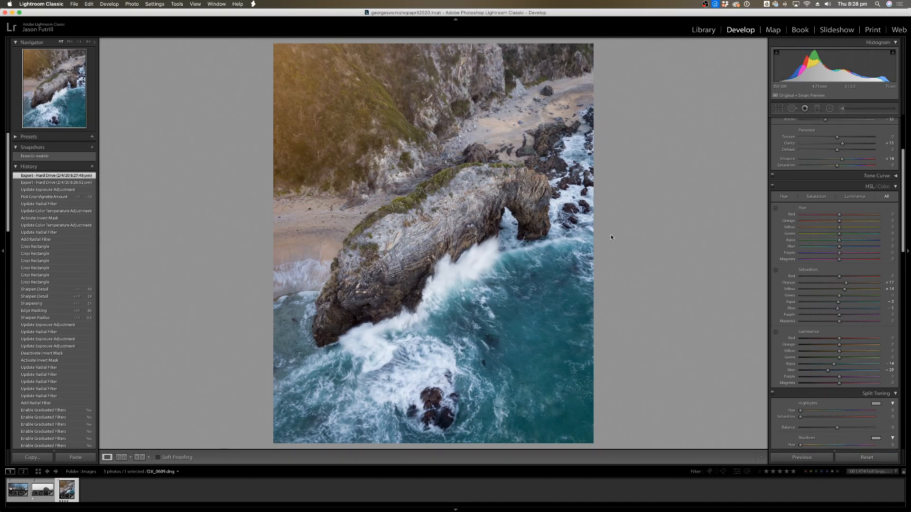
# Undo the recent radial filter, vignette and crop edits until the photo is back to its uncropped landscape framing.
pyautogui.press('super+z')
pyautogui.press('super+z')
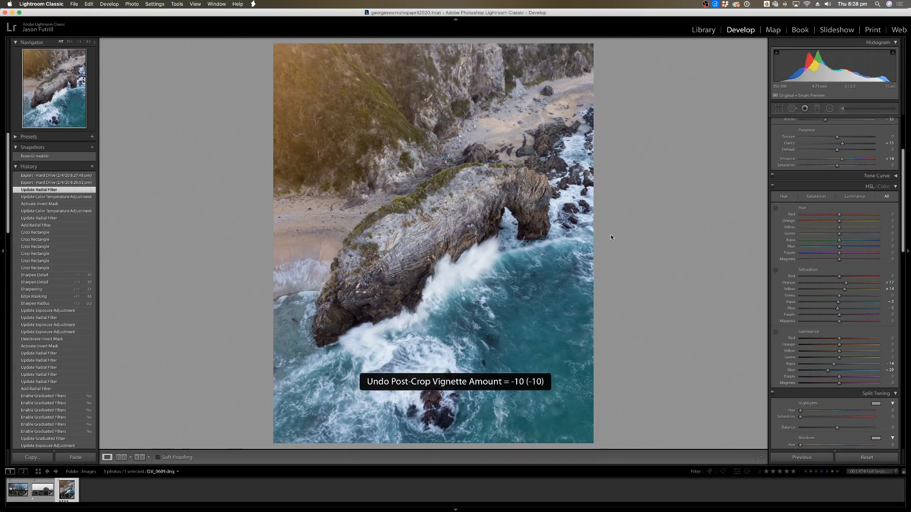
pyautogui.press('super+z')
pyautogui.press('super+z')
pyautogui.press('super+z')
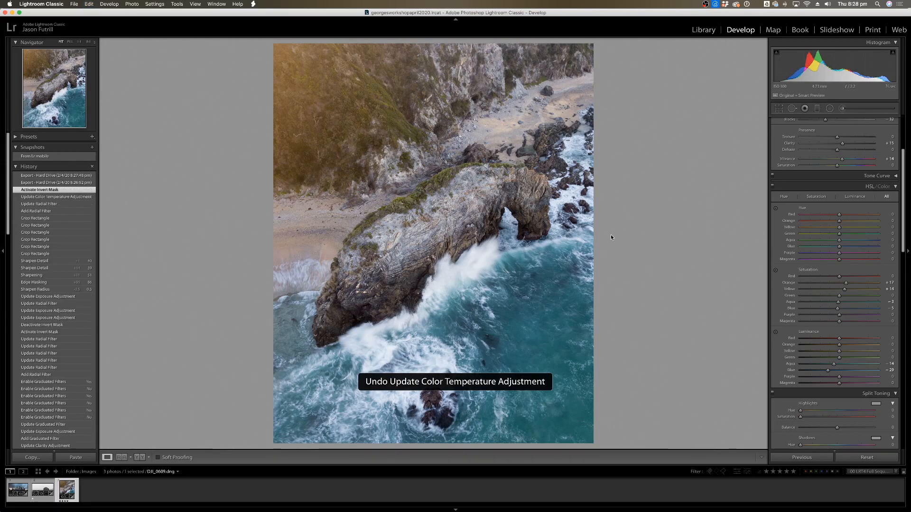
pyautogui.press('super+z')
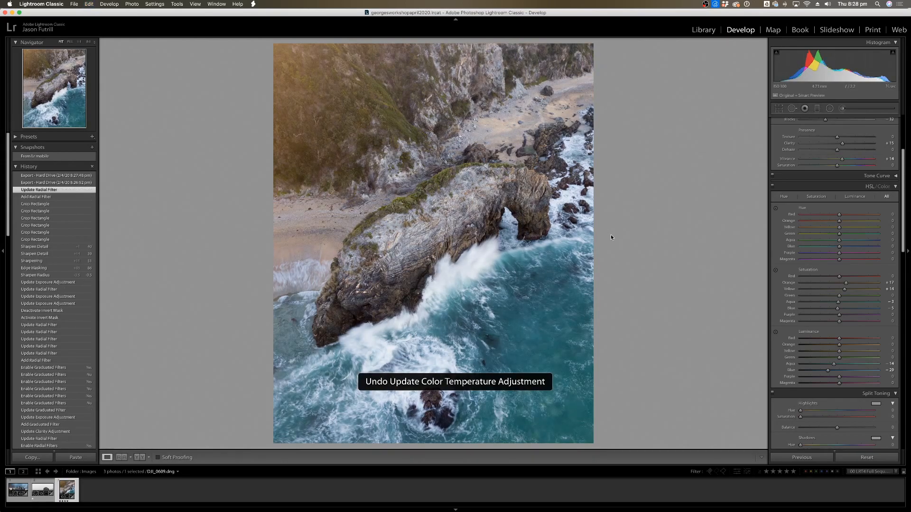
pyautogui.press('super+z')
pyautogui.press('super+z')
pyautogui.press('super+z')
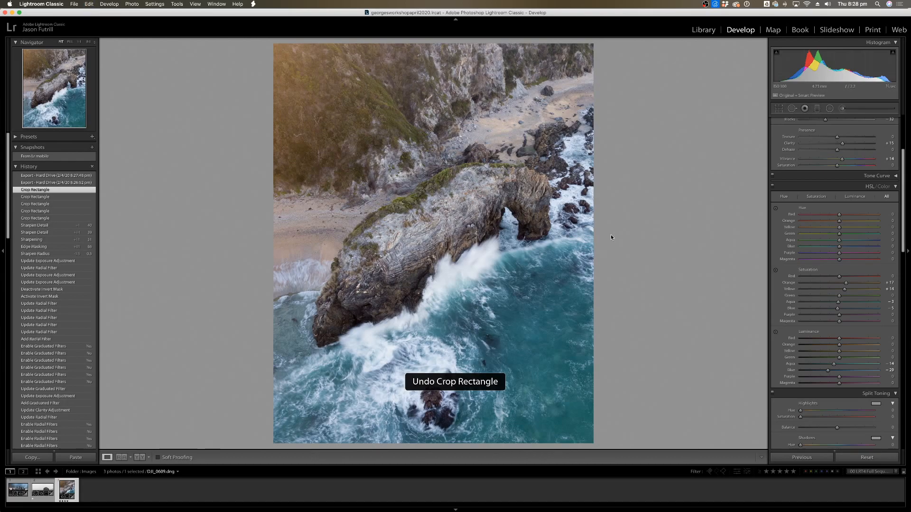
pyautogui.press('super+z')
pyautogui.press('super+z')
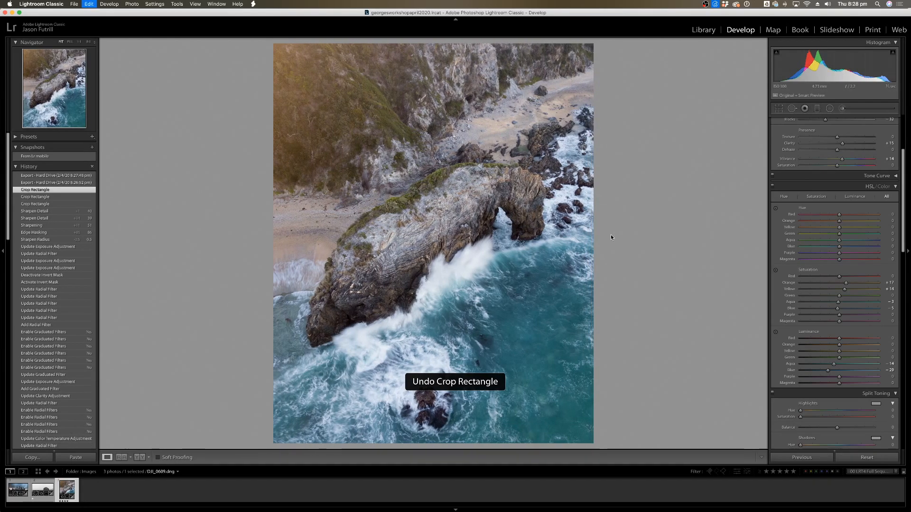
pyautogui.press('super+z')
pyautogui.press('super+z')
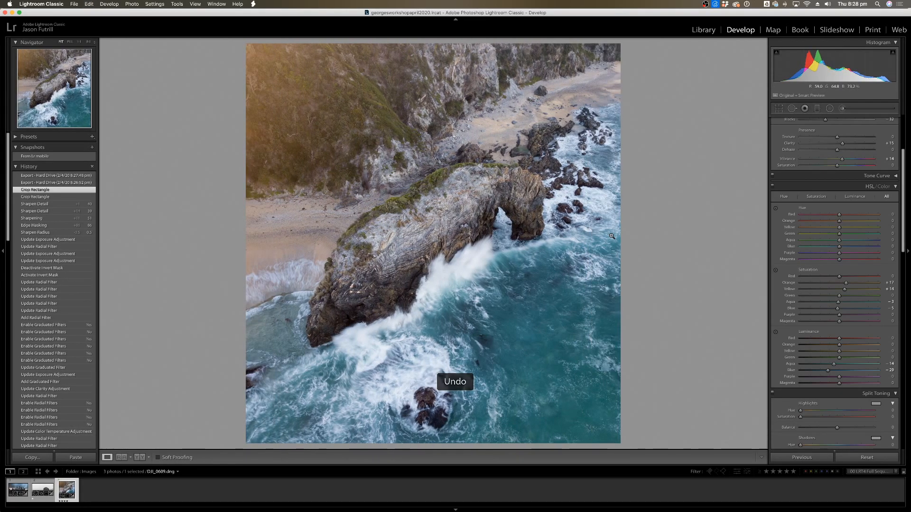
pyautogui.press('super+z')
pyautogui.press('super+z')
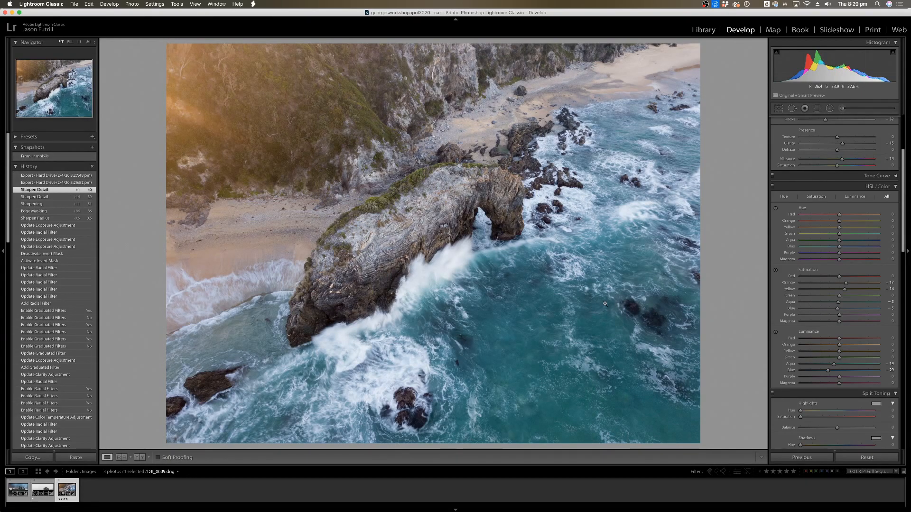
# Start another export of the uncropped photo and set it to resize by Long Edge.
pyautogui.click(74, 5)
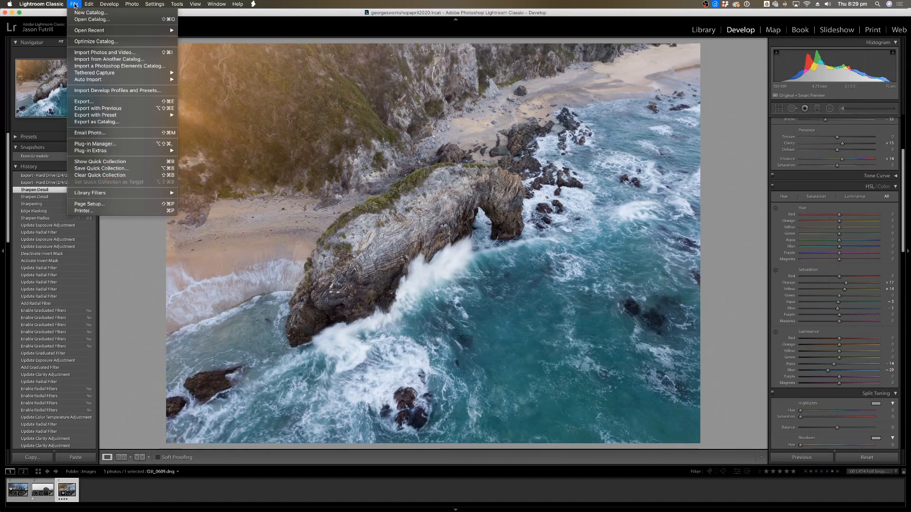
pyautogui.click(99, 101)
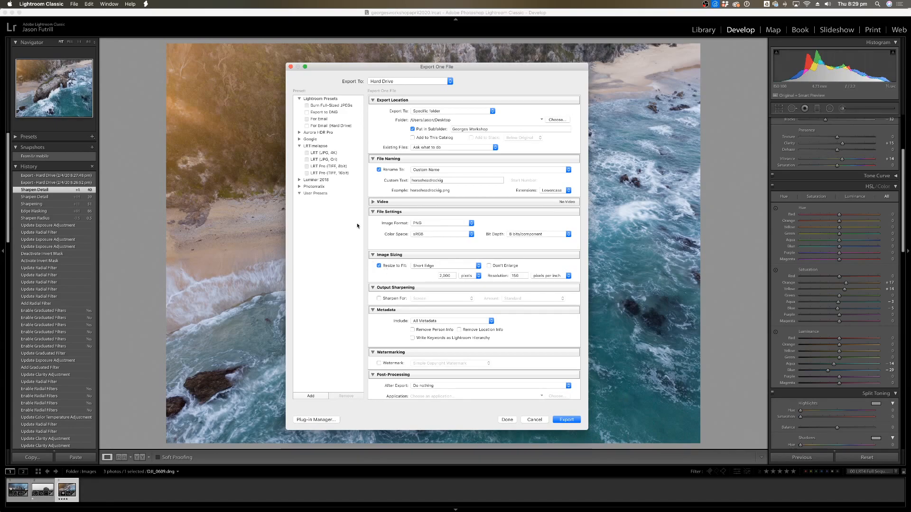
pyautogui.click(439, 266)
pyautogui.click(429, 260)
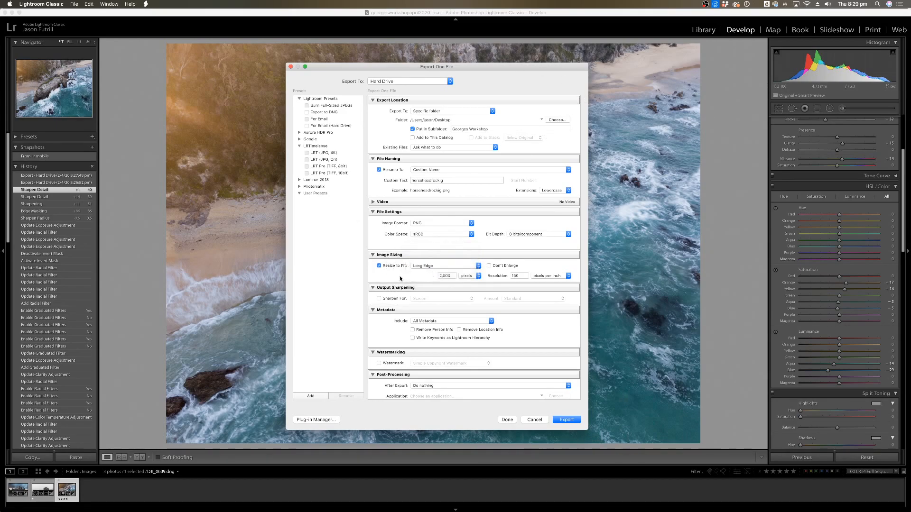
# Set the export's custom name to horseheadrockFB and its image format to JPEG.
pyautogui.click(453, 180)
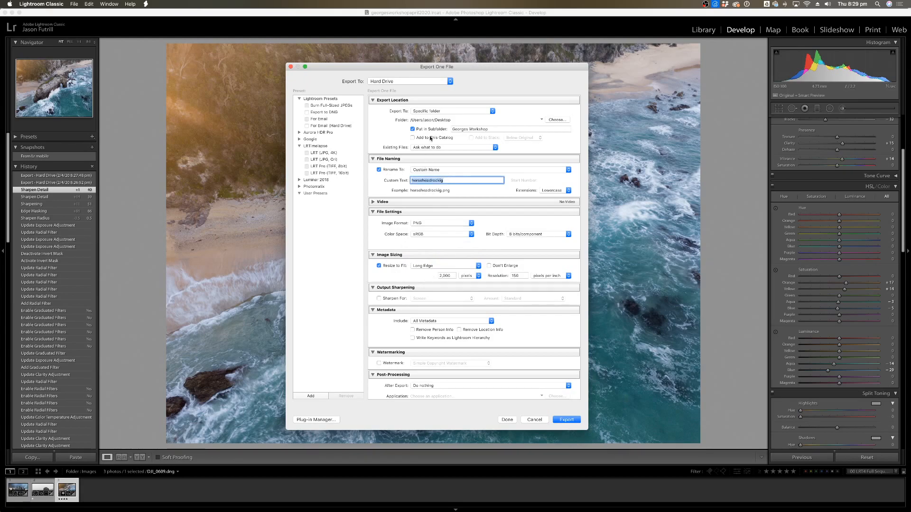
pyautogui.press('BackSpace')
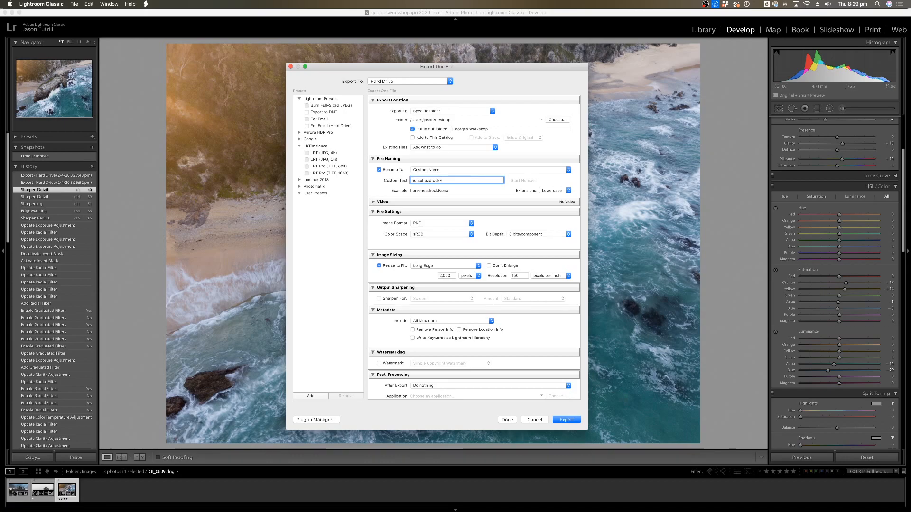
pyautogui.write('FB')
pyautogui.click(427, 223)
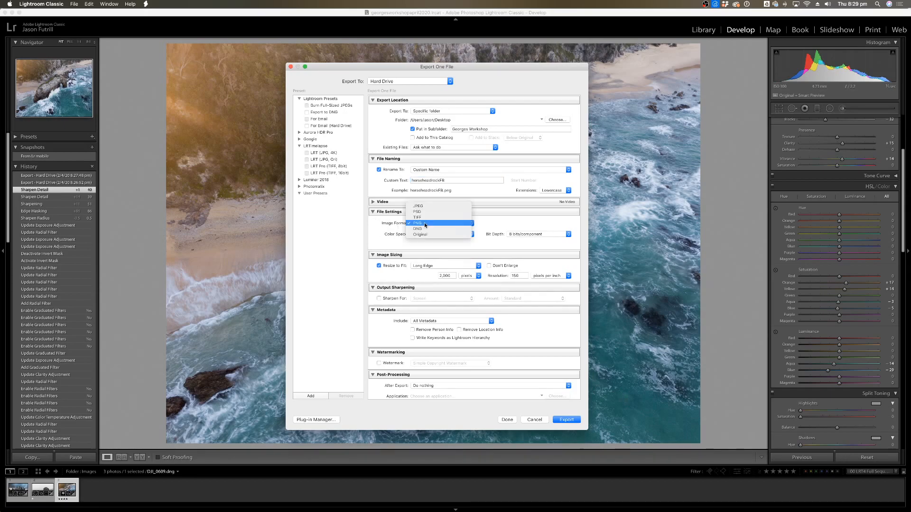
pyautogui.click(427, 206)
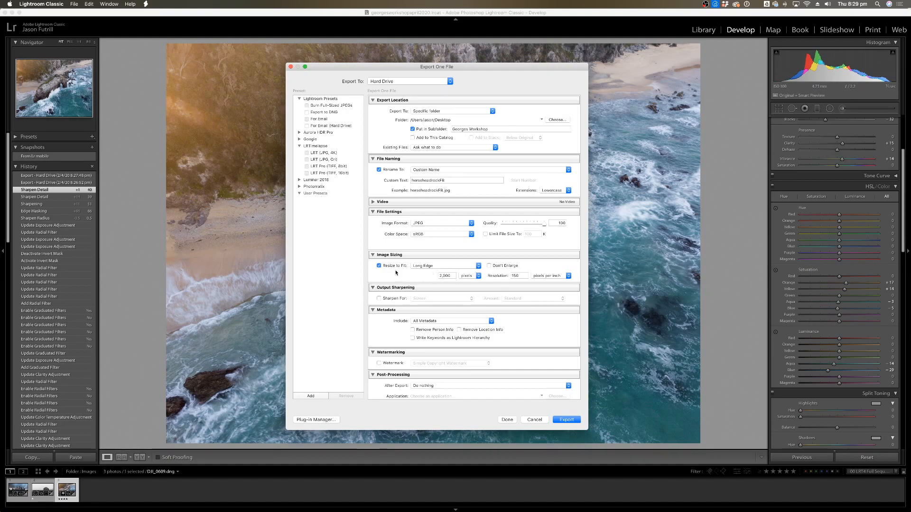
# Keep the long edge at 2,000 pixels and export the JPEG.
pyautogui.click(444, 274)
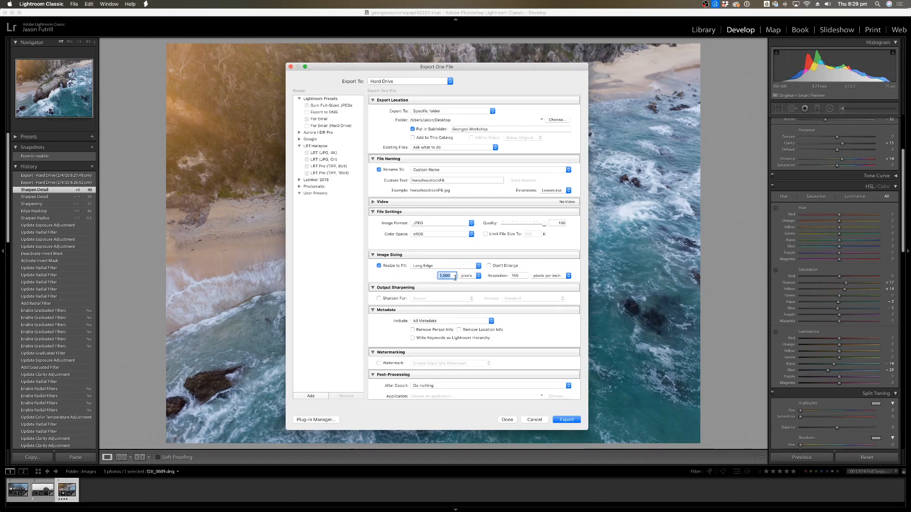
pyautogui.click(424, 275)
pyautogui.click(568, 421)
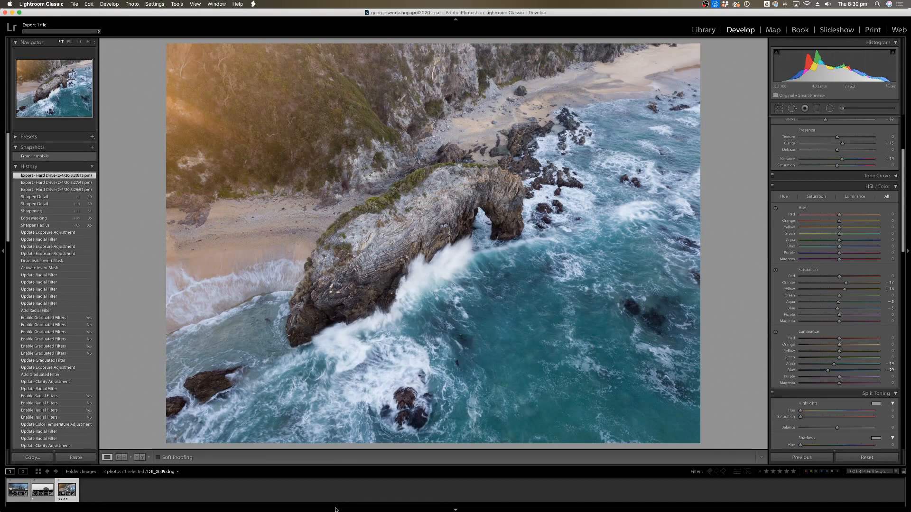
# Switch to Finder, check the details of the exported horseheadrockFB.jpg, and open it in a preview moved aside.
pyautogui.click(307, 488)
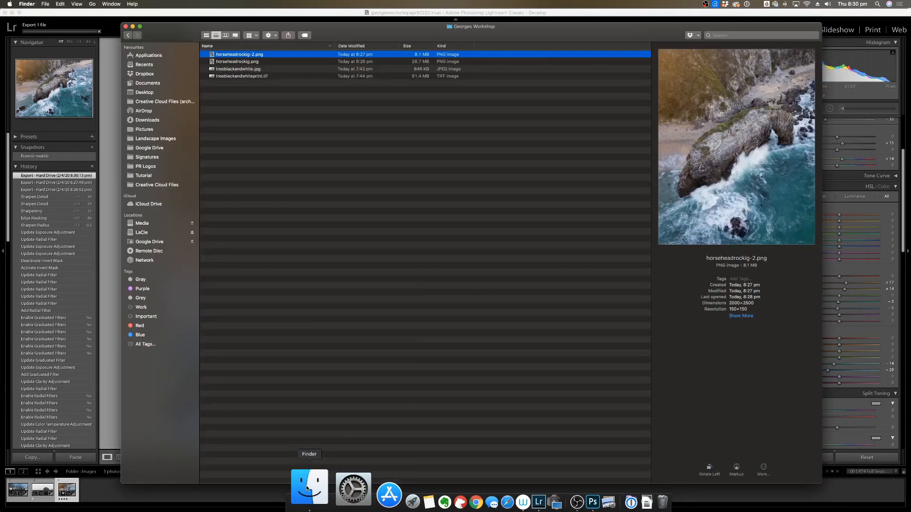
pyautogui.click(446, 250)
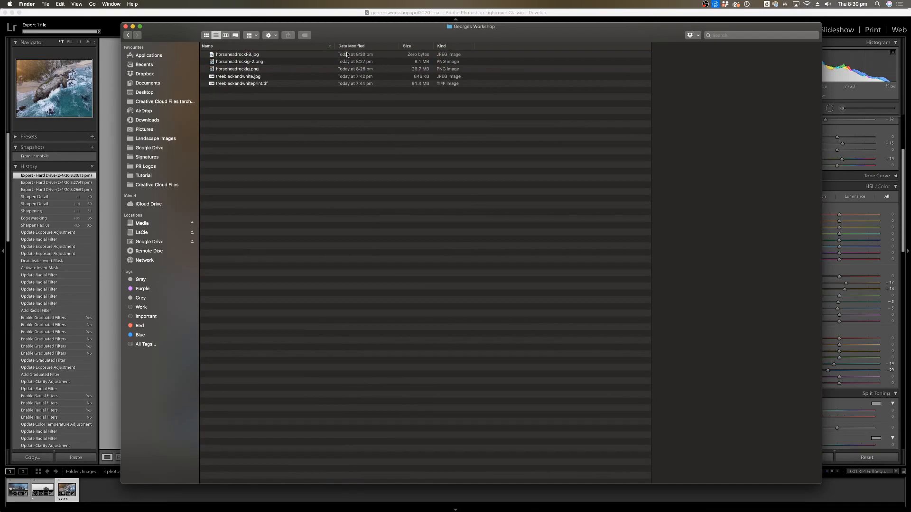
pyautogui.click(249, 55)
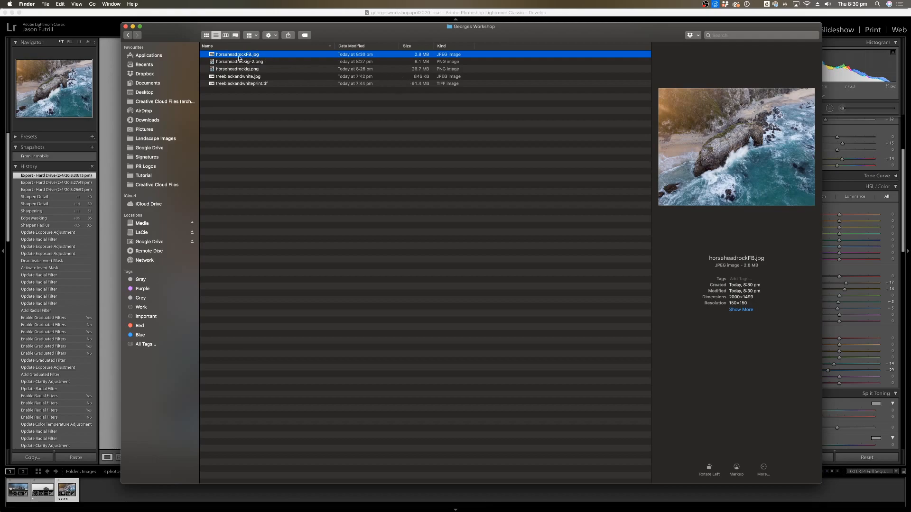
pyautogui.doubleClick(214, 56)
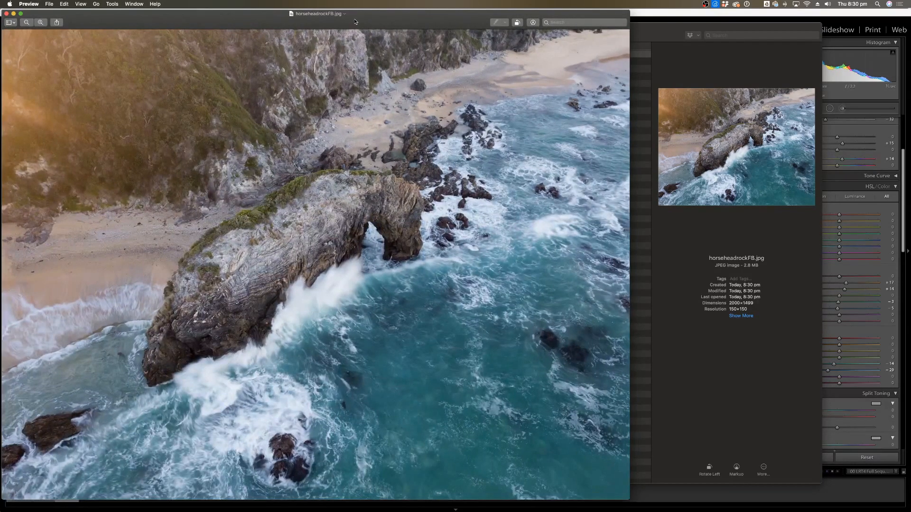
pyautogui.moveTo(354, 21); pyautogui.dragTo(689, 24)
# Open horseheadrockig-2.png as well and bring the horseheadrockFB.jpg preview over it for comparison.
pyautogui.click(264, 60)
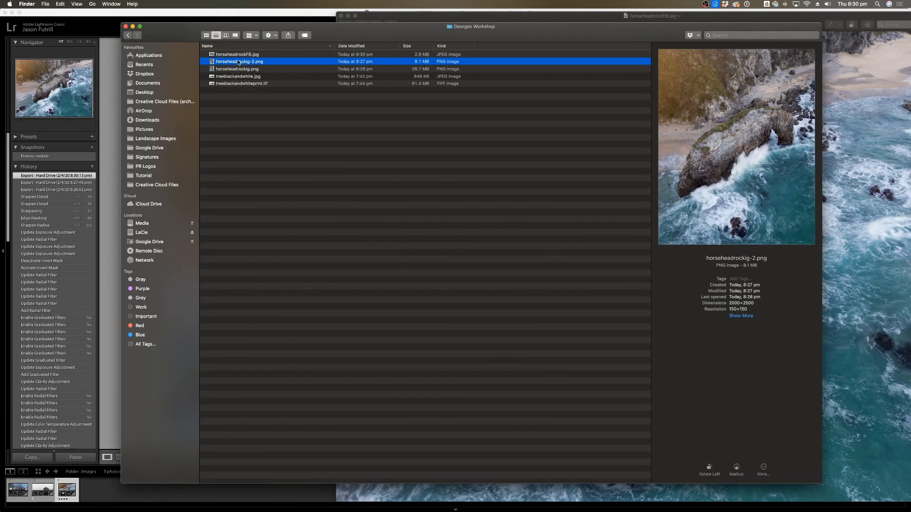
pyautogui.doubleClick(243, 64)
pyautogui.moveTo(227, 29); pyautogui.dragTo(218, 20)
pyautogui.moveTo(448, 23); pyautogui.dragTo(312, 20)
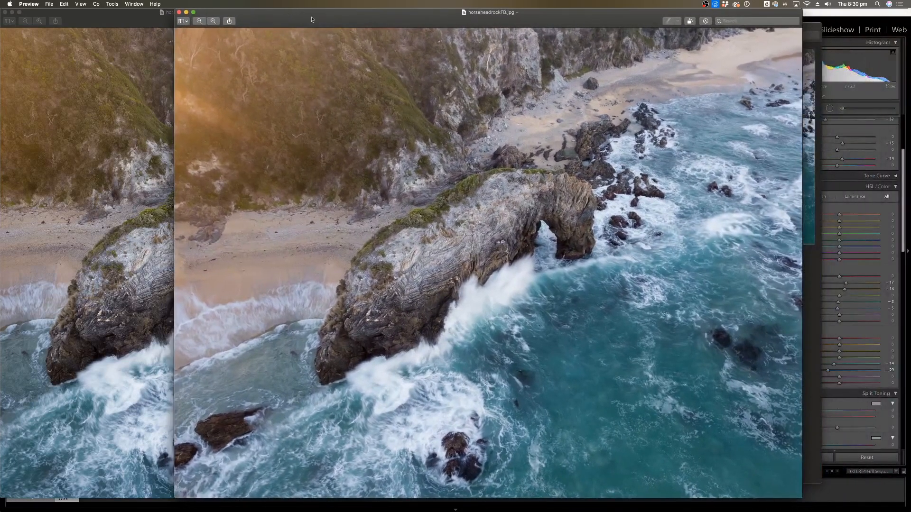
# Shrink both preview windows and arrange them side by side without overlap to compare the portrait PNG with the landscape JPEG.
pyautogui.moveTo(801, 498); pyautogui.dragTo(768, 471)
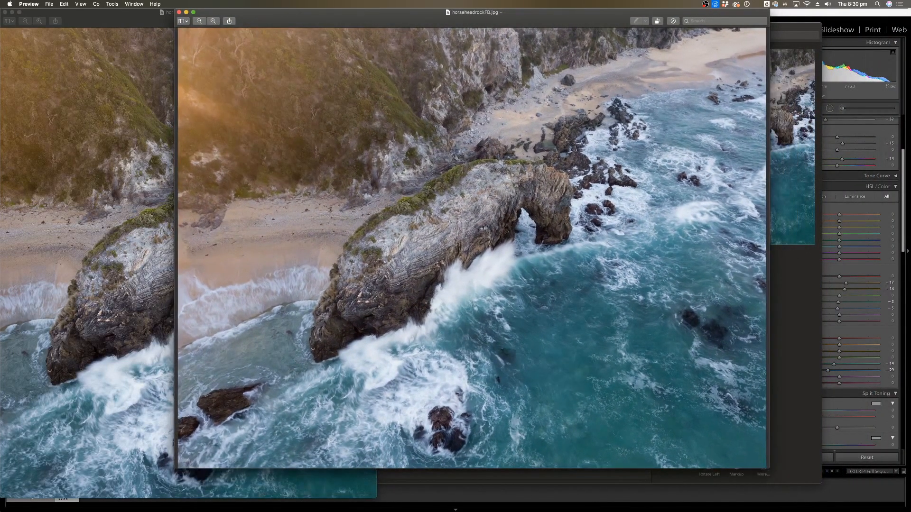
pyautogui.moveTo(538, 15); pyautogui.dragTo(680, 39)
pyautogui.moveTo(531, 54); pyautogui.dragTo(565, 37)
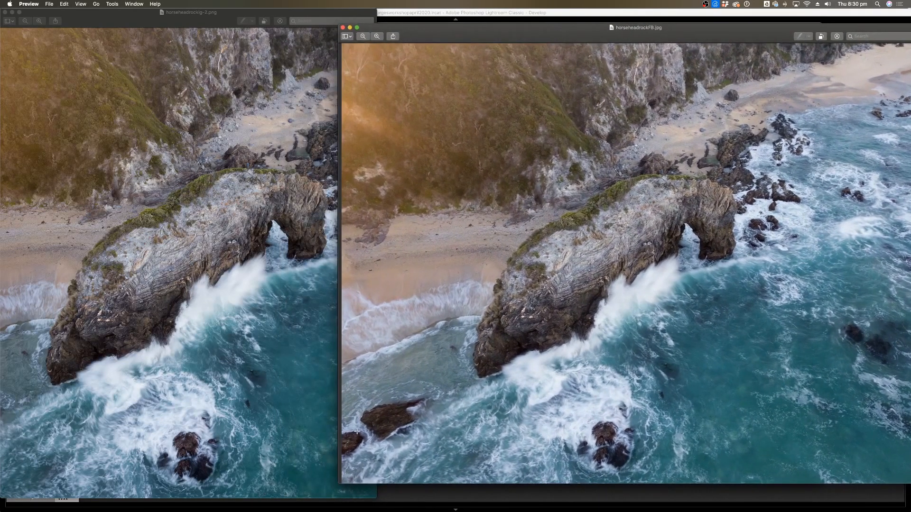
pyautogui.moveTo(341, 481); pyautogui.dragTo(434, 409)
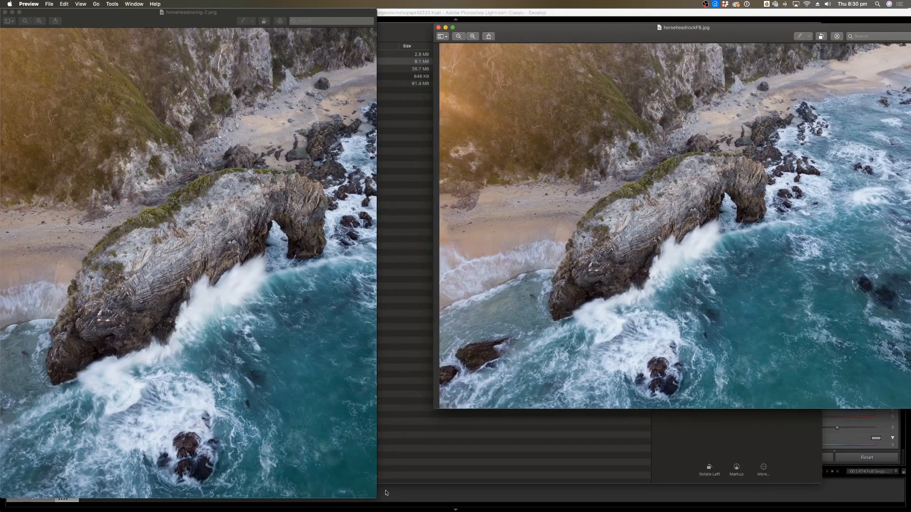
pyautogui.moveTo(372, 491); pyautogui.dragTo(302, 405)
pyautogui.moveTo(108, 13); pyautogui.dragTo(179, 17)
pyautogui.moveTo(526, 34); pyautogui.dragTo(481, 29)
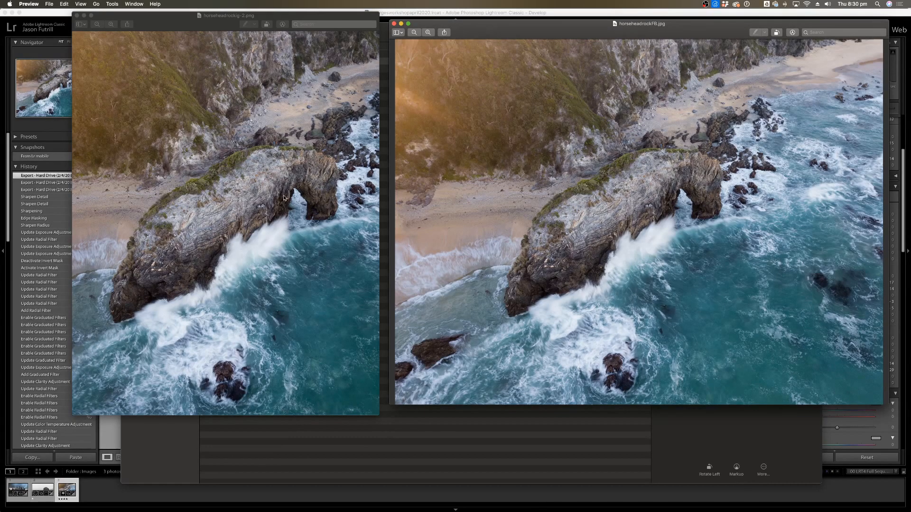
pyautogui.moveTo(682, 25); pyautogui.dragTo(677, 33)
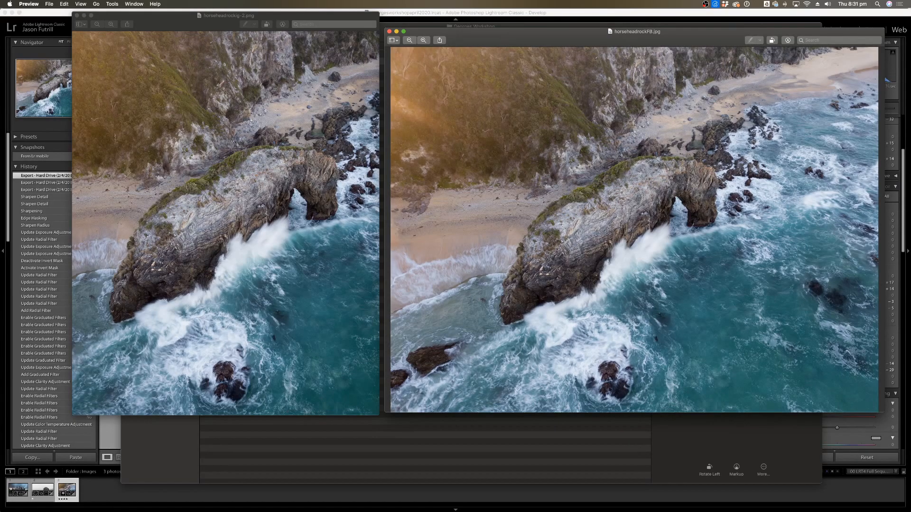
# Close both image previews and return to Lightroom Classic.
pyautogui.click(389, 31)
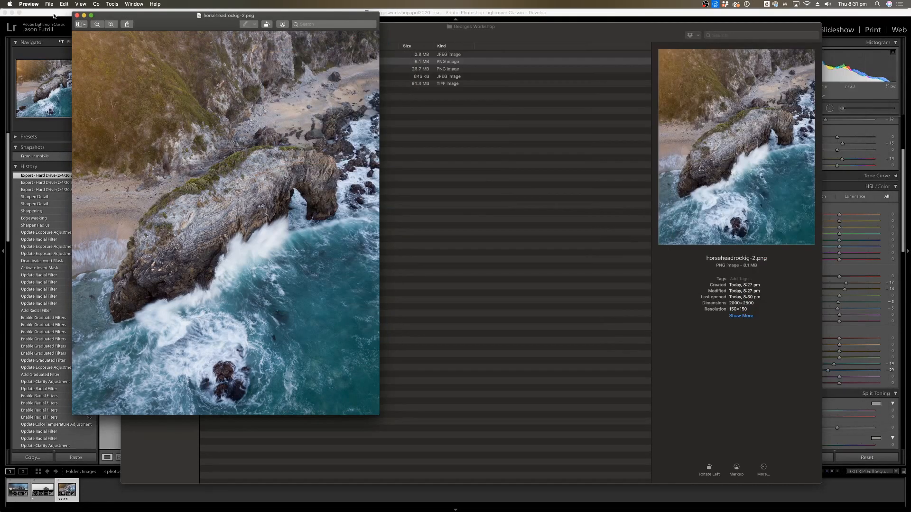
pyautogui.click(77, 15)
pyautogui.moveTo(483, 34); pyautogui.dragTo(477, 28)
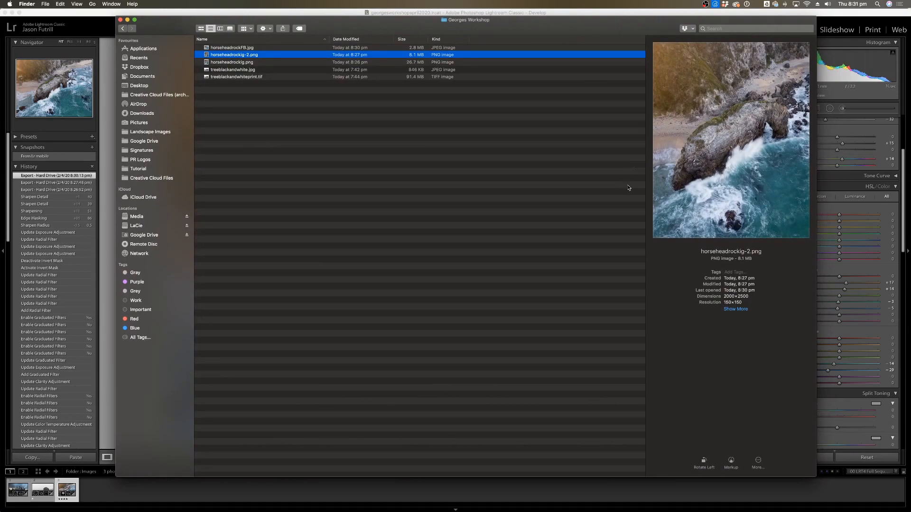
pyautogui.click(828, 13)
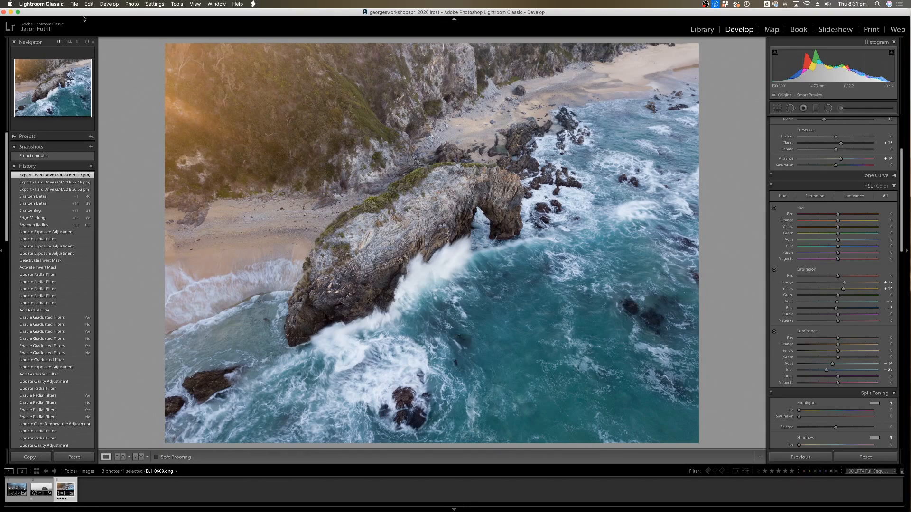
# Open the export settings for the coastal photo, name the file horseheadrockprint, and choose TIFF format with the Adobe RGB (1998) color space.
pyautogui.click(74, 4)
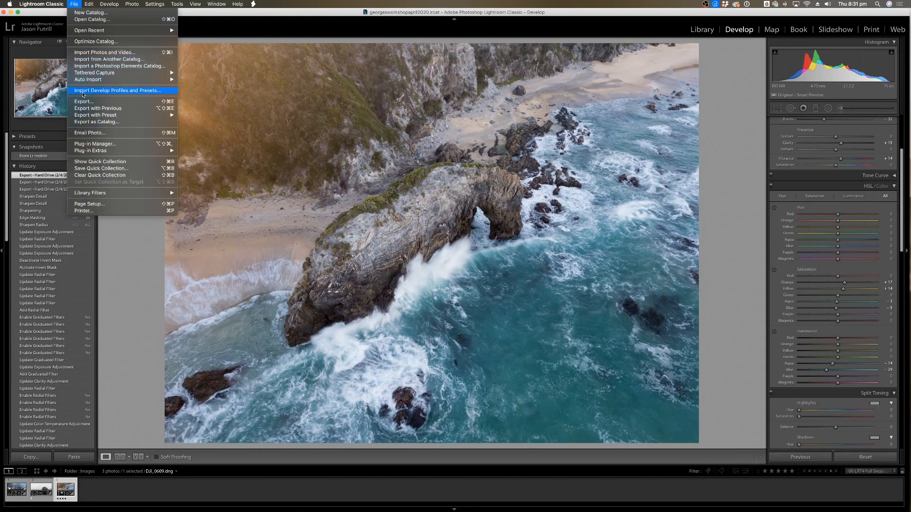
pyautogui.click(361, 184)
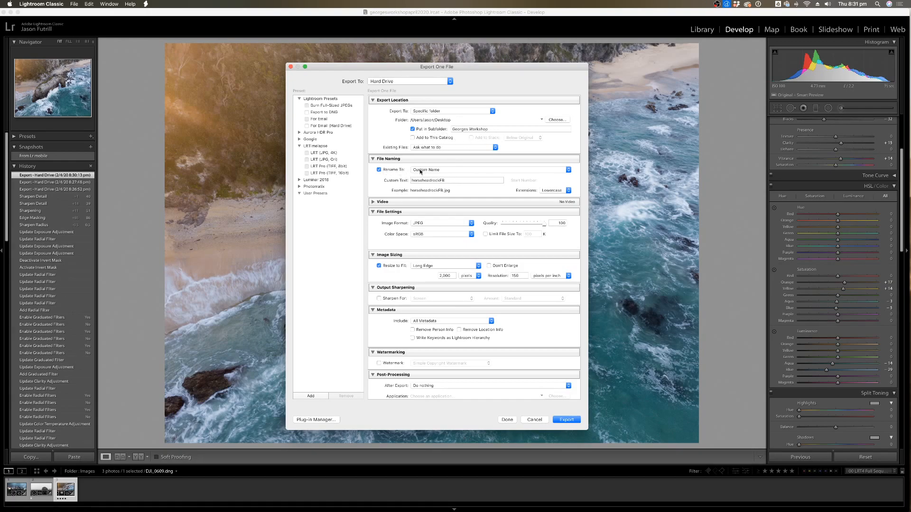
pyautogui.doubleClick(449, 180)
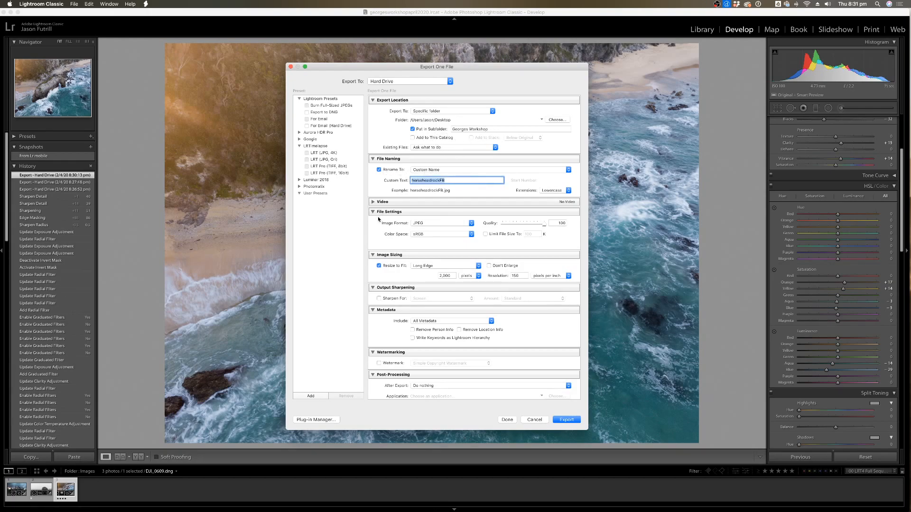
pyautogui.click(461, 179)
pyautogui.press('BackSpace')
pyautogui.press('BackSpace')
pyautogui.write('print')
pyautogui.click(432, 223)
pyautogui.click(430, 234)
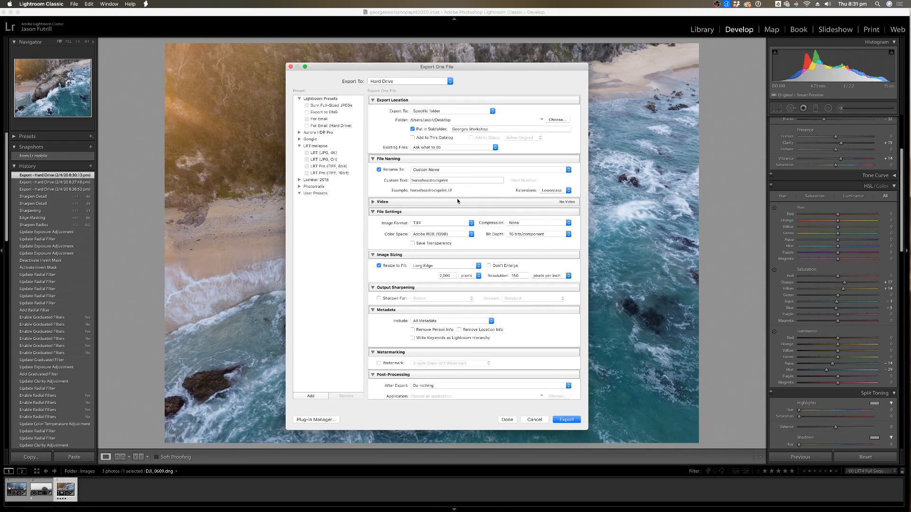
# Turn off resizing, set the resolution to 300 pixels per inch, and export the print file.
pyautogui.click(378, 266)
pyautogui.doubleClick(520, 274)
pyautogui.write('3')
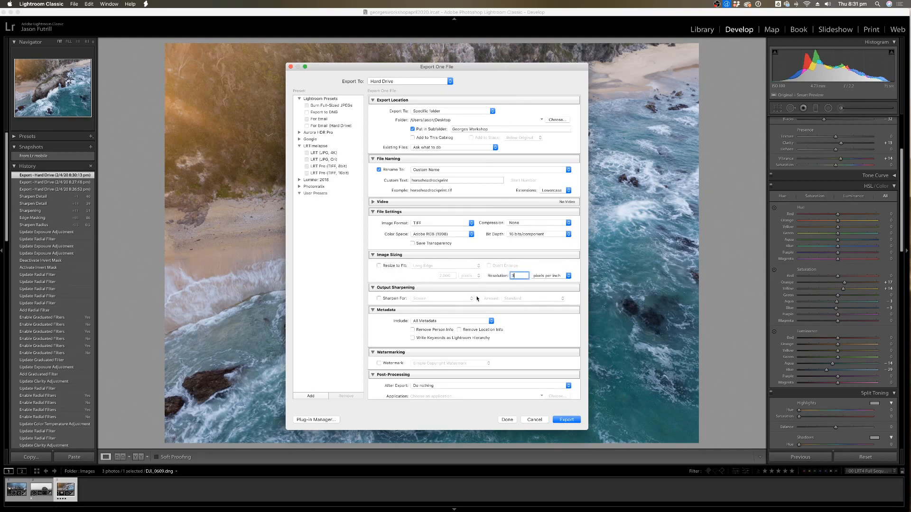
pyautogui.write('00')
pyautogui.press('Tab')
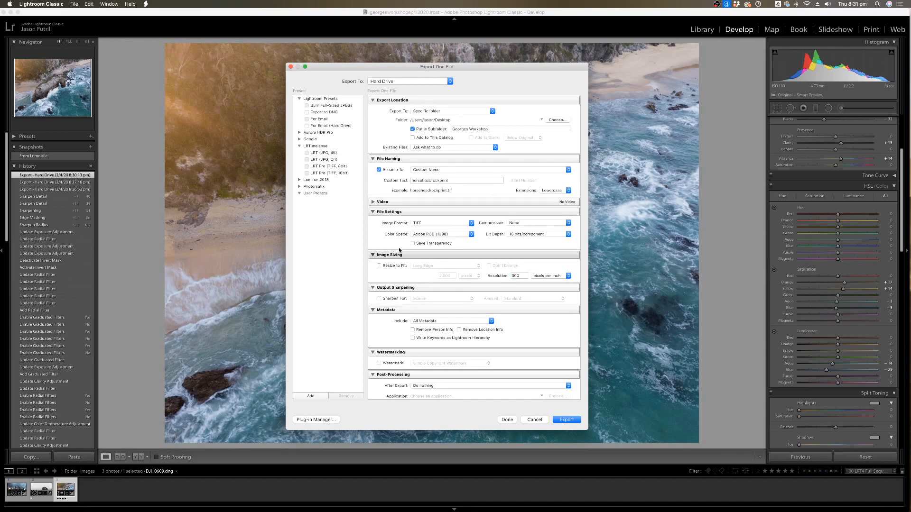
pyautogui.click(519, 276)
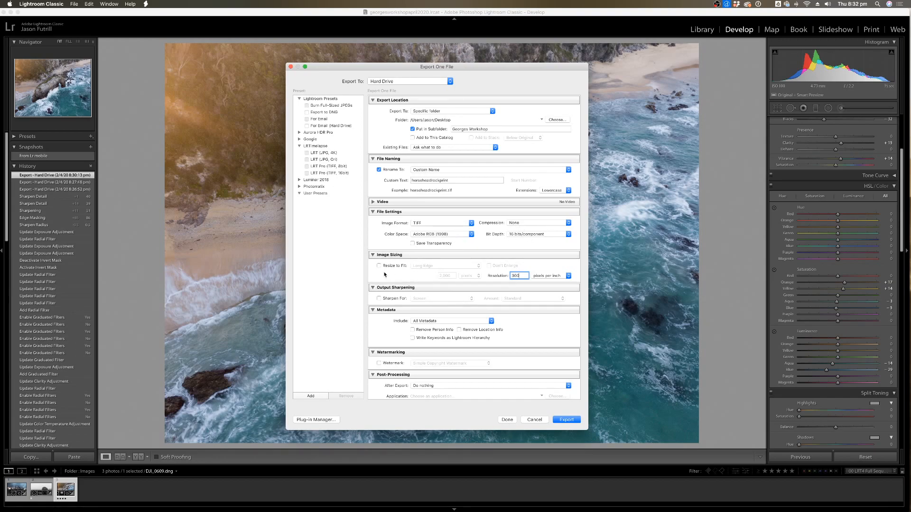
pyautogui.click(566, 419)
# Switch to Finder and check the file size of the exported horseheadrockprint.tif.
pyautogui.moveTo(325, 508)
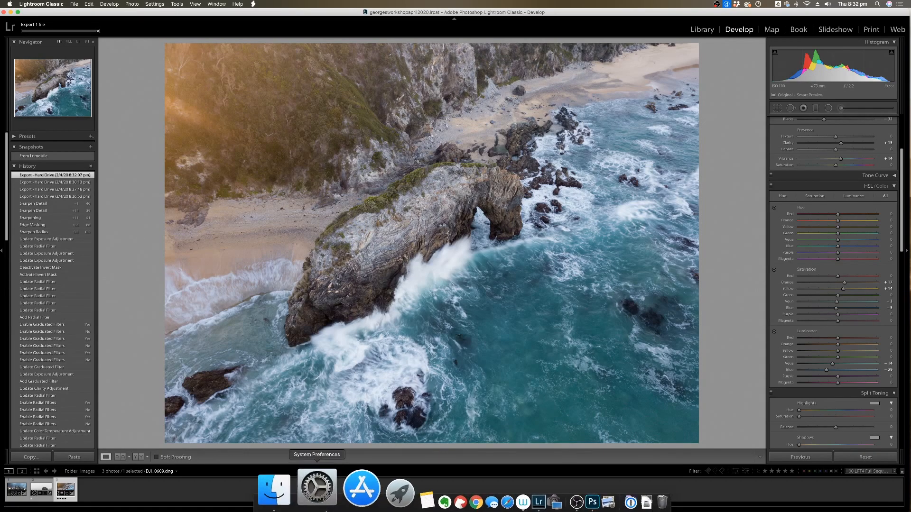
pyautogui.click(298, 491)
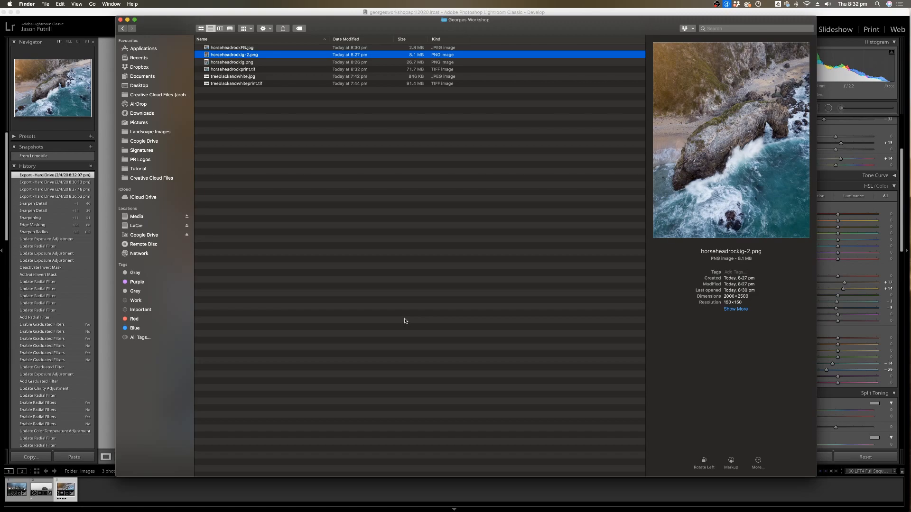
pyautogui.click(284, 167)
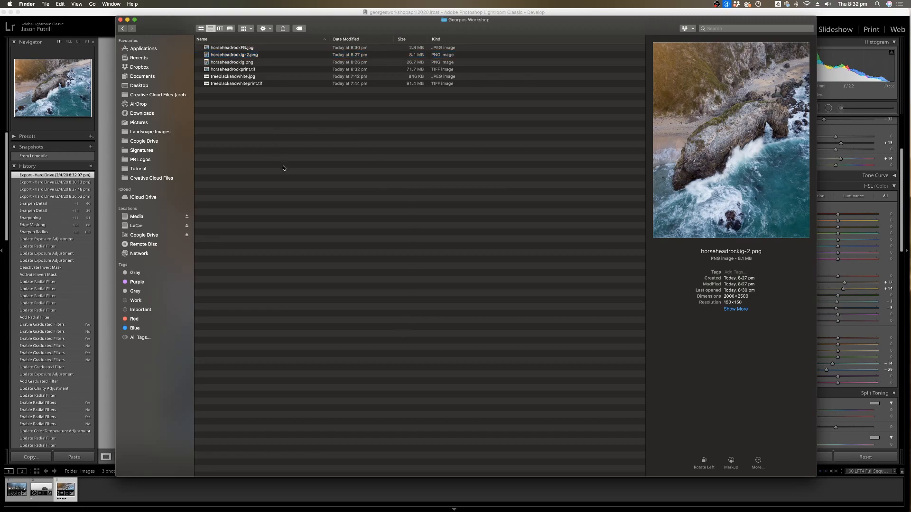
pyautogui.click(238, 70)
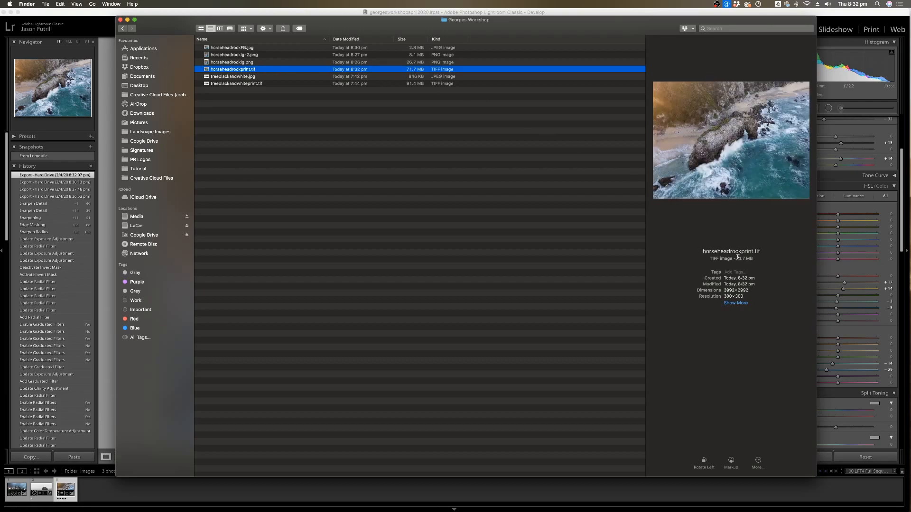
pyautogui.moveTo(737, 259); pyautogui.dragTo(758, 259)
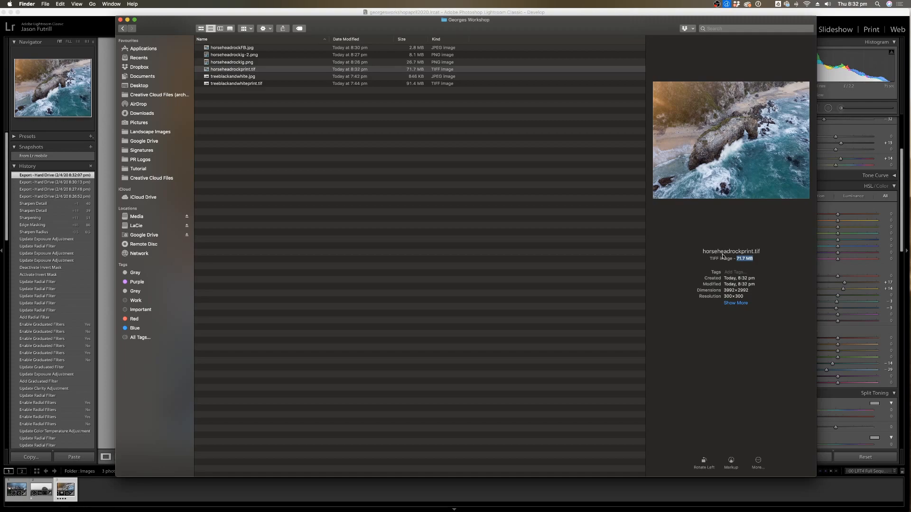
# Open horseheadrockig-2.png and horseheadrockprint.tif in separate previews for comparison.
pyautogui.click(245, 49)
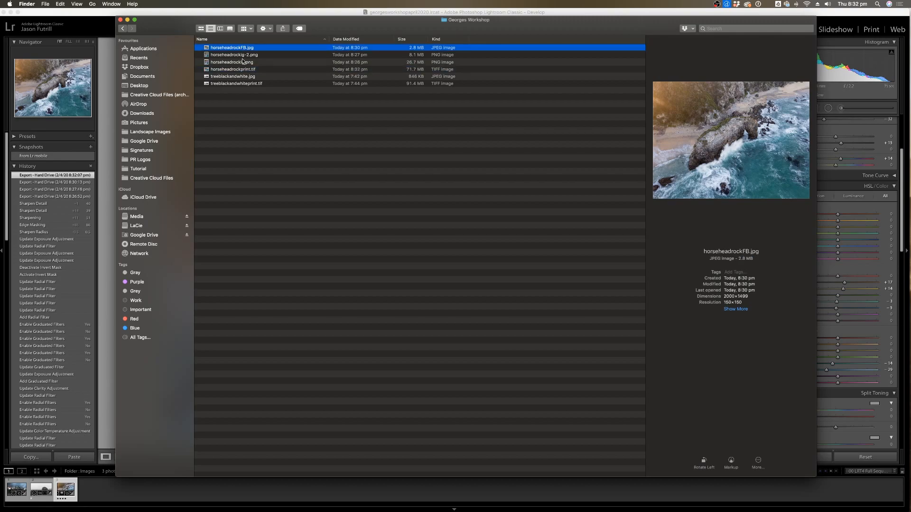
pyautogui.click(240, 55)
pyautogui.doubleClick(241, 56)
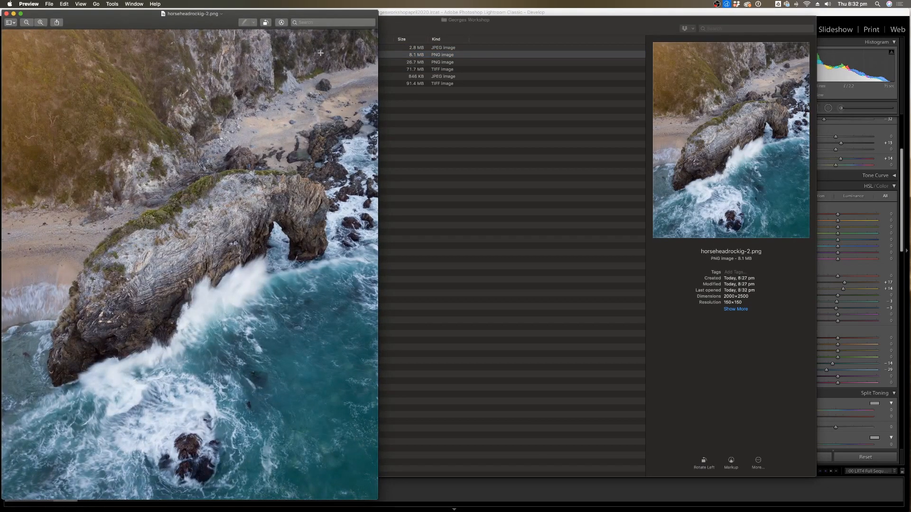
pyautogui.click(442, 118)
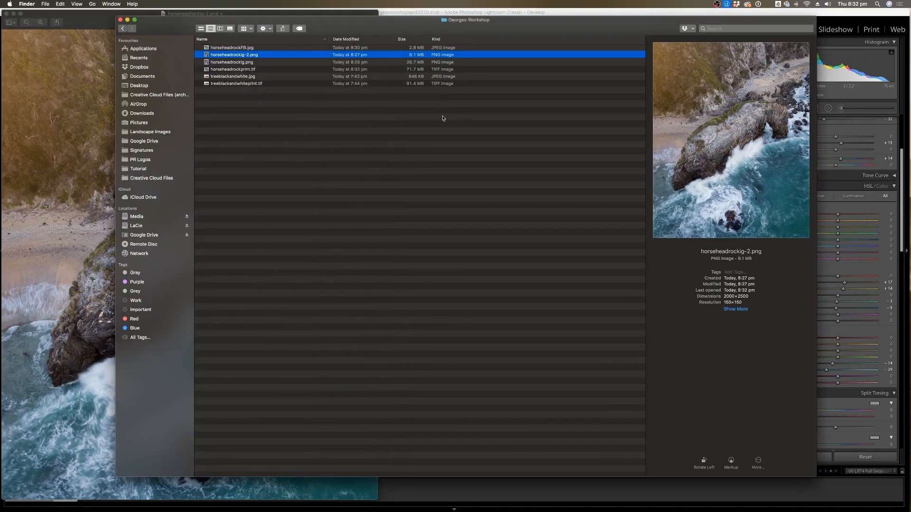
pyautogui.doubleClick(247, 70)
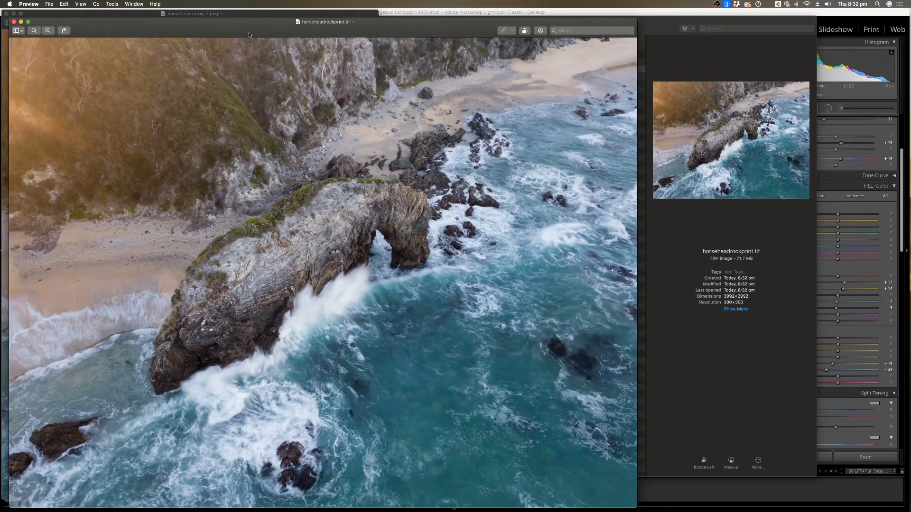
# Shrink the horseheadrockprint.tif preview and place it beside the horseheadrockig-2.png preview without overlap to compare them.
pyautogui.moveTo(248, 35); pyautogui.dragTo(484, 27)
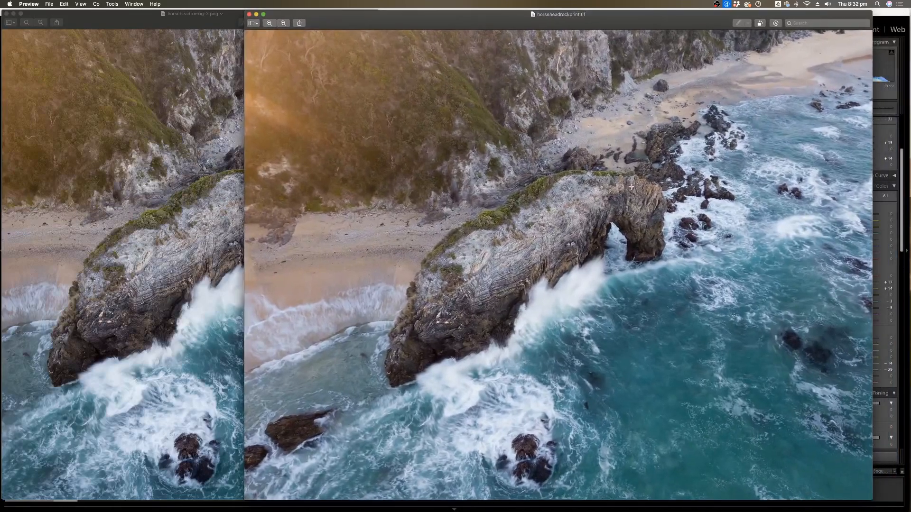
pyautogui.moveTo(871, 500); pyautogui.dragTo(765, 399)
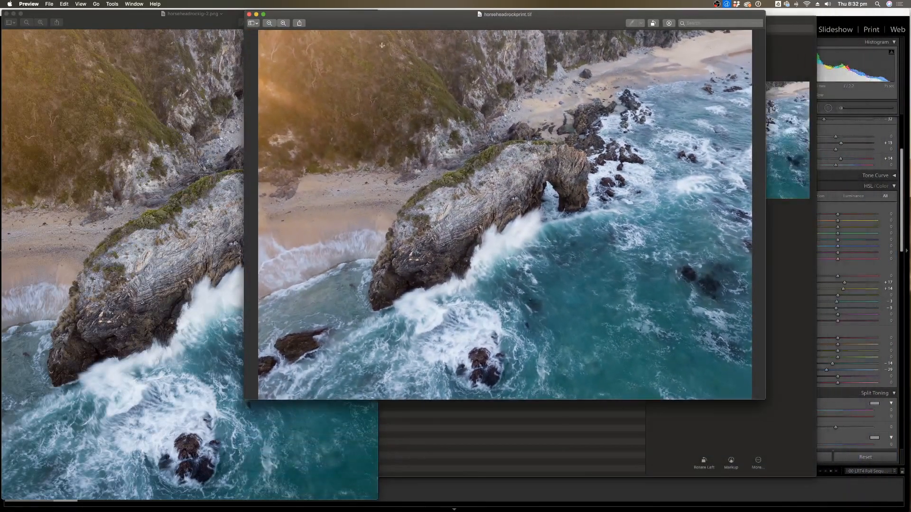
pyautogui.moveTo(380, 25); pyautogui.dragTo(536, 45)
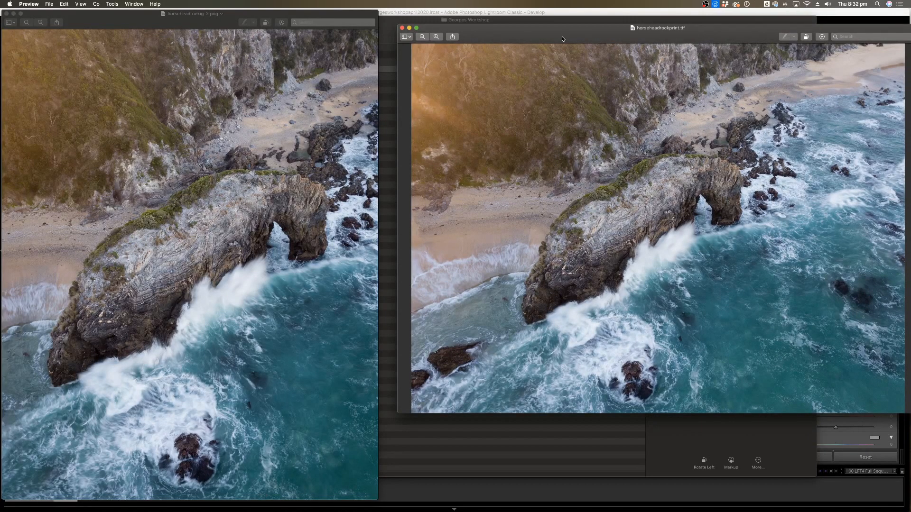
pyautogui.moveTo(565, 39); pyautogui.dragTo(549, 36)
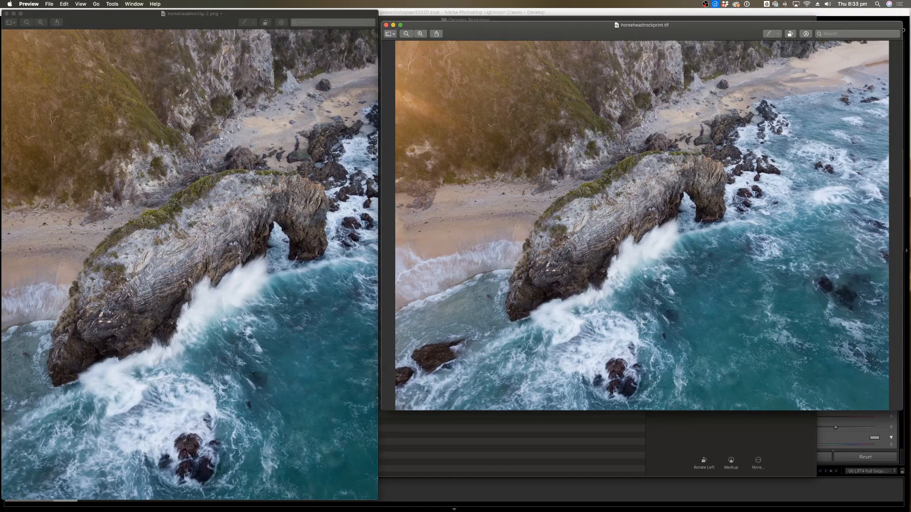
pyautogui.moveTo(661, 34); pyautogui.dragTo(659, 38)
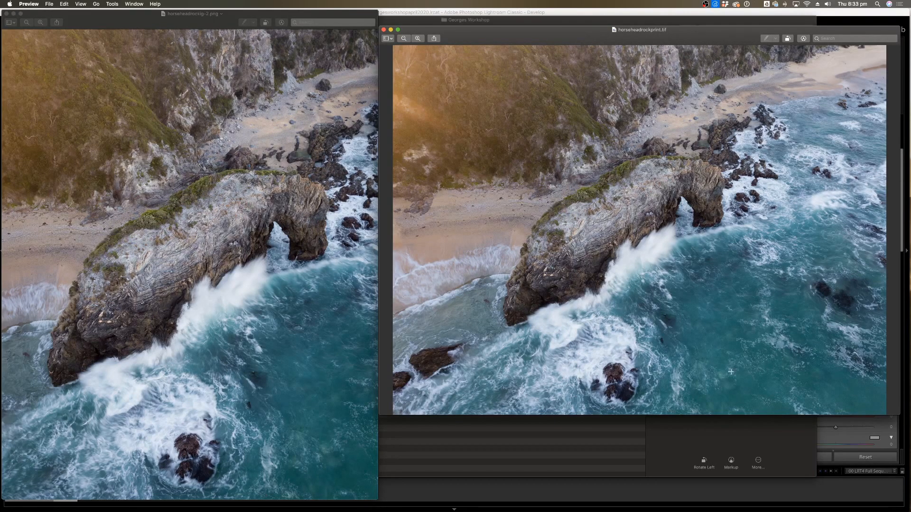
# Return to Lightroom Classic and open the black-and-white tree photo in the Develop module.
pyautogui.click(837, 484)
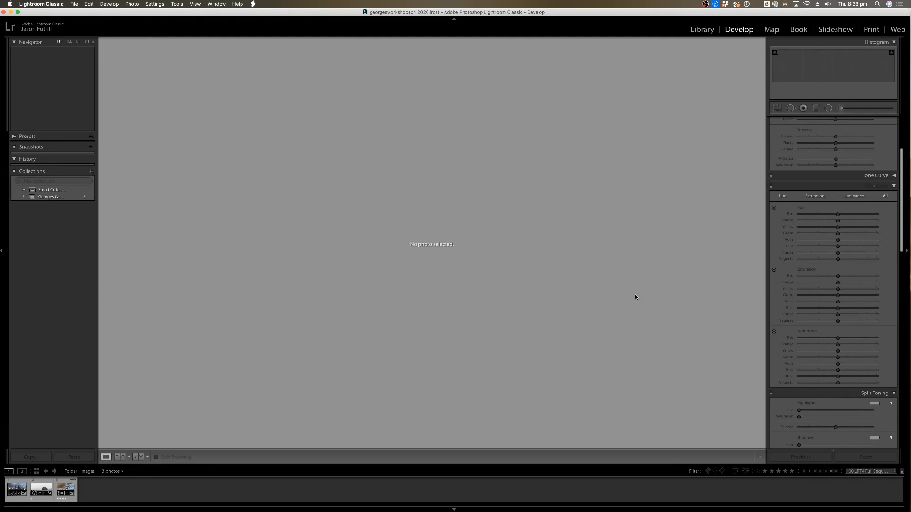
pyautogui.click(702, 29)
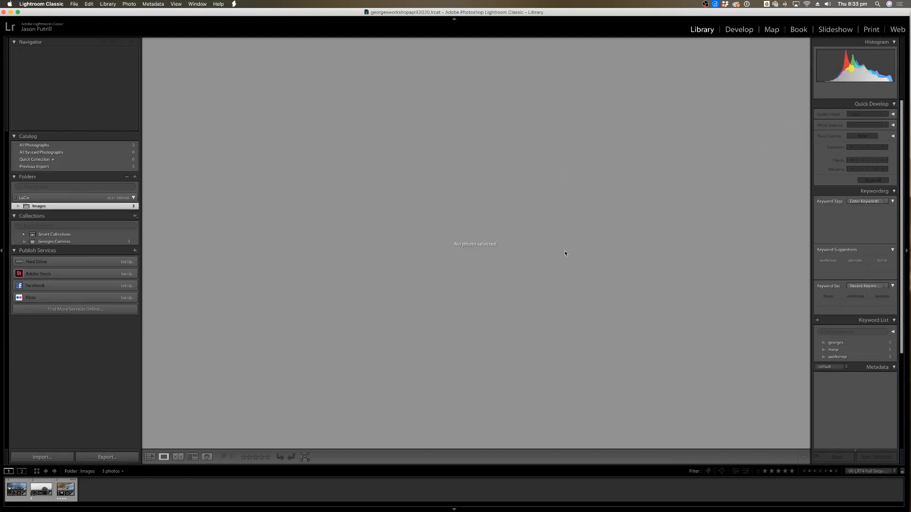
pyautogui.click(65, 490)
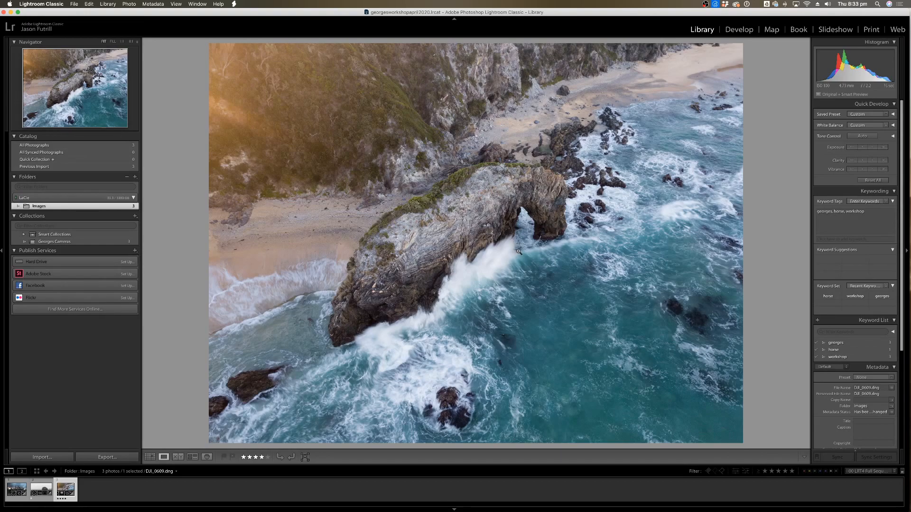
pyautogui.click(41, 489)
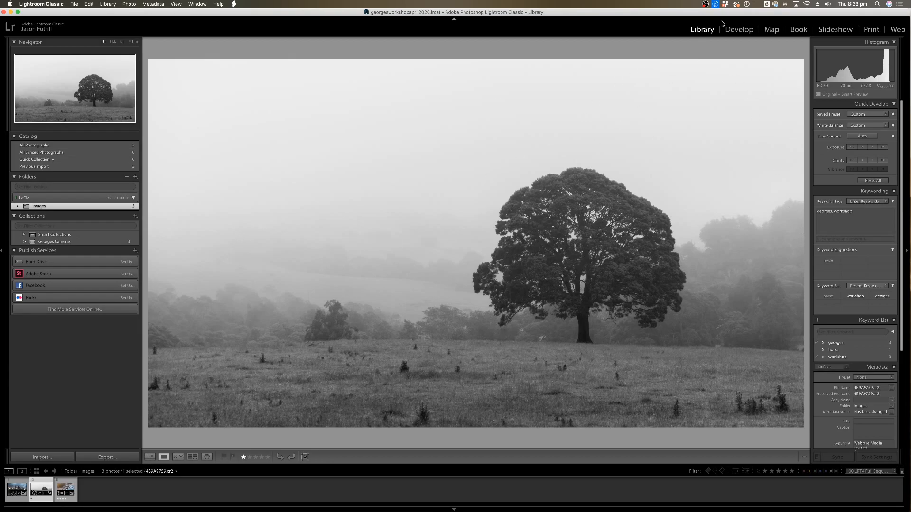
pyautogui.click(732, 30)
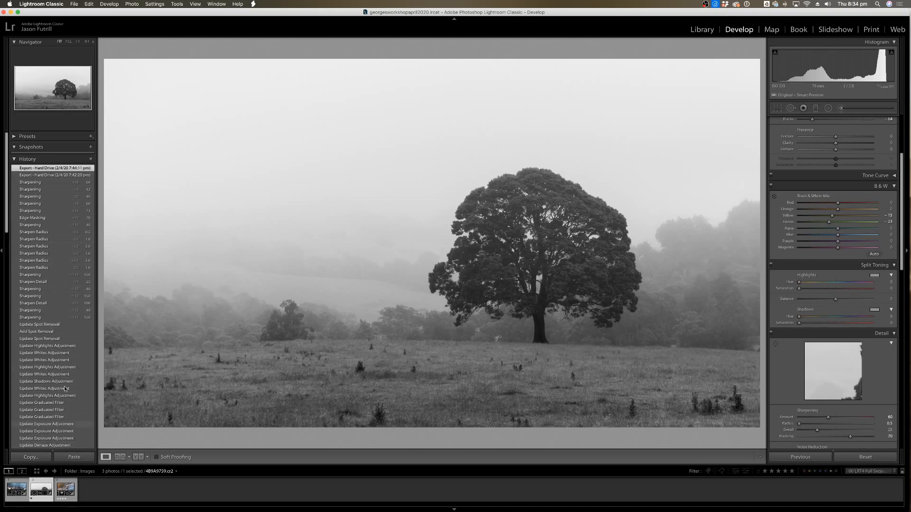
# Start a new develop preset from the tree photo's settings and name it Tree Black and White in the User Presets group.
pyautogui.click(27, 137)
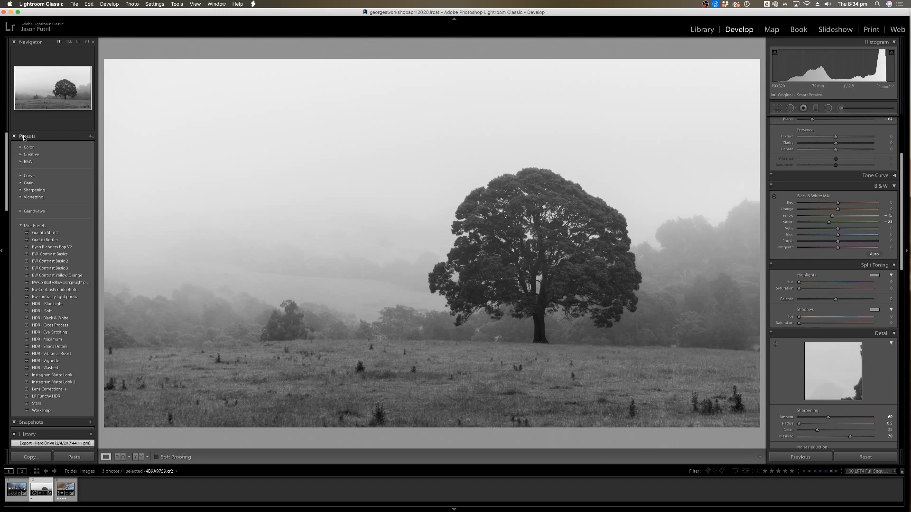
pyautogui.click(92, 136)
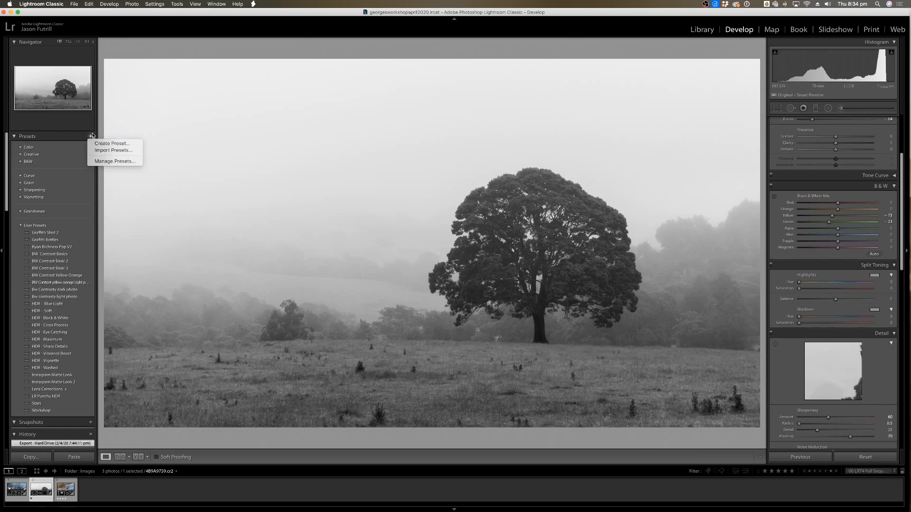
pyautogui.click(103, 143)
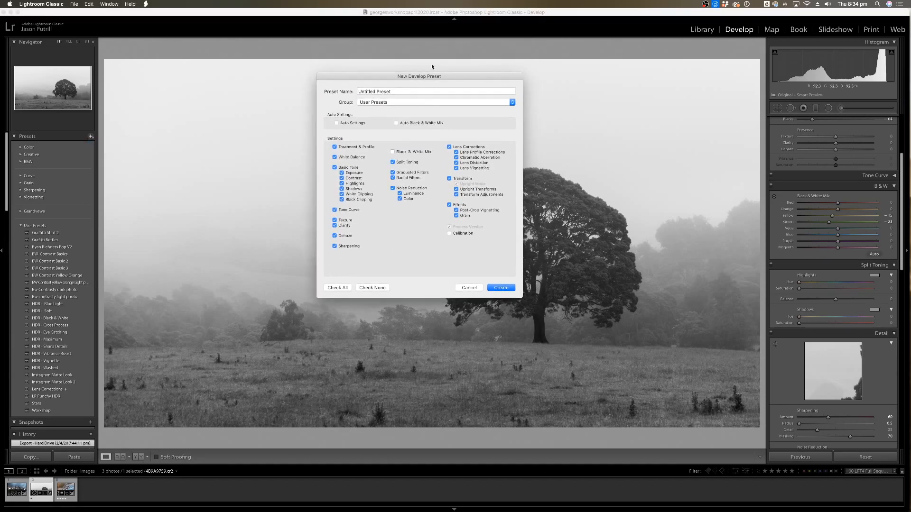
pyautogui.write('Tre')
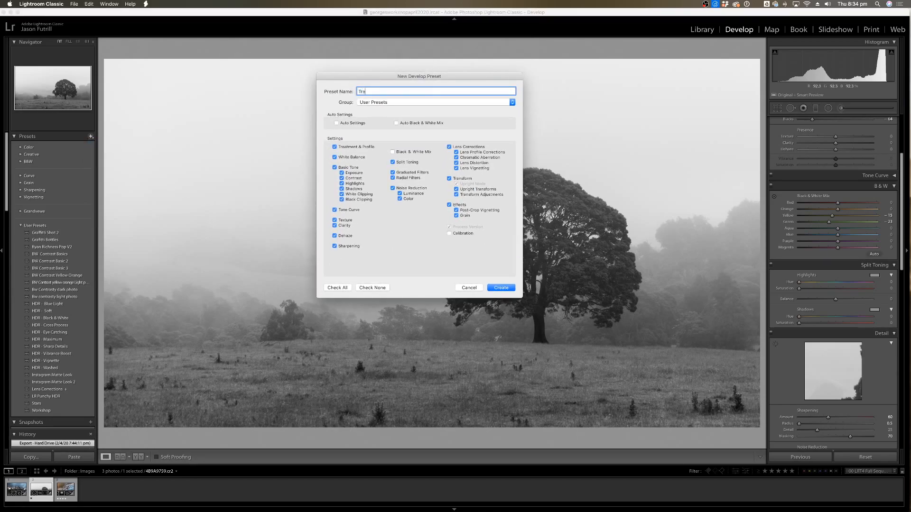
pyautogui.write('e Black and White')
pyautogui.moveTo(439, 76); pyautogui.dragTo(388, 78)
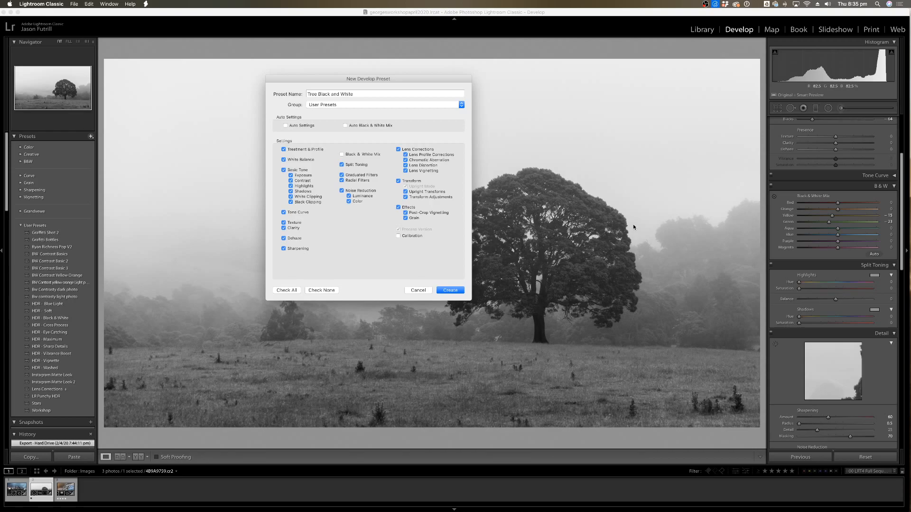
# Include the Black & White Mix settings in the new preset and move the preset dialog slightly aside.
pyautogui.moveTo(357, 87); pyautogui.dragTo(359, 94)
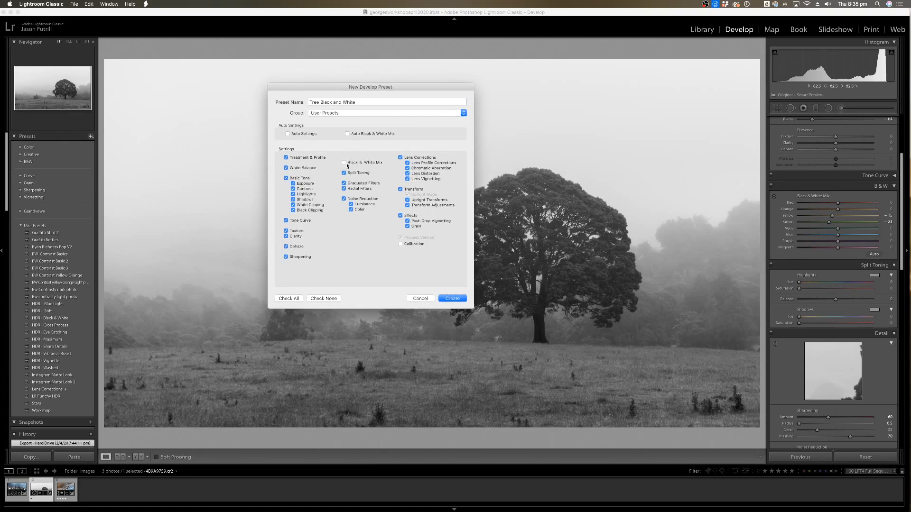
pyautogui.tripleClick(308, 103)
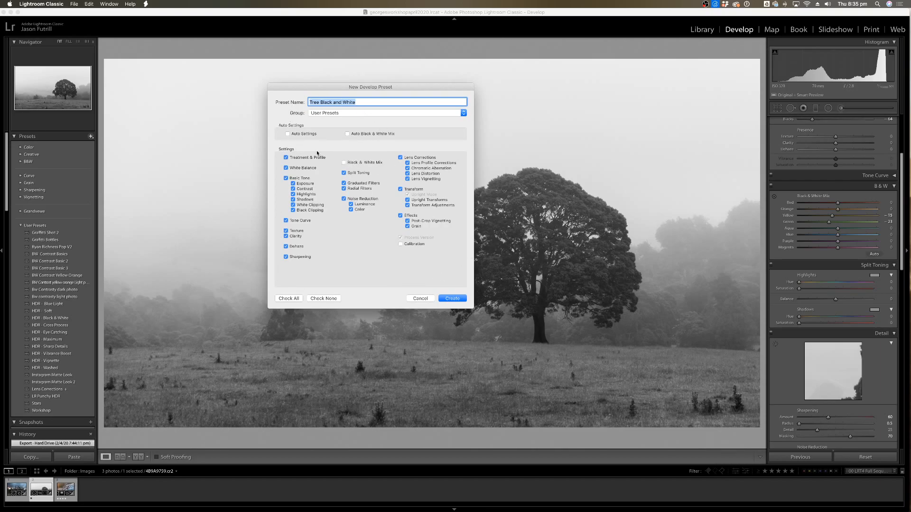
pyautogui.click(344, 163)
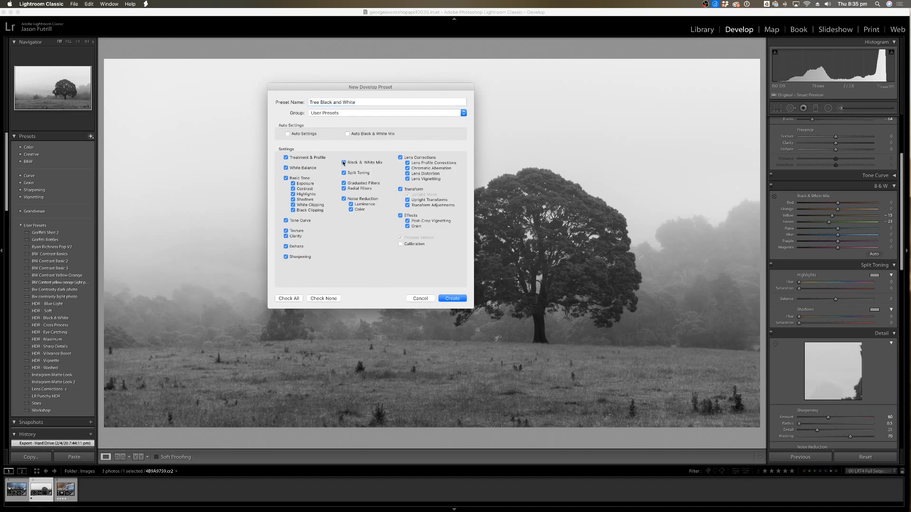
pyautogui.moveTo(380, 87); pyautogui.dragTo(376, 78)
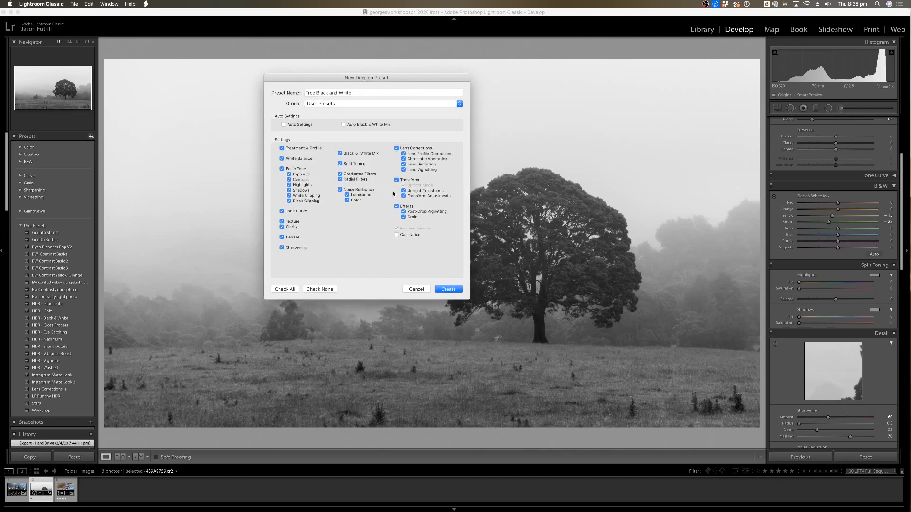
# Include the Calibration settings in the preset and create it.
pyautogui.click(397, 235)
pyautogui.click(449, 291)
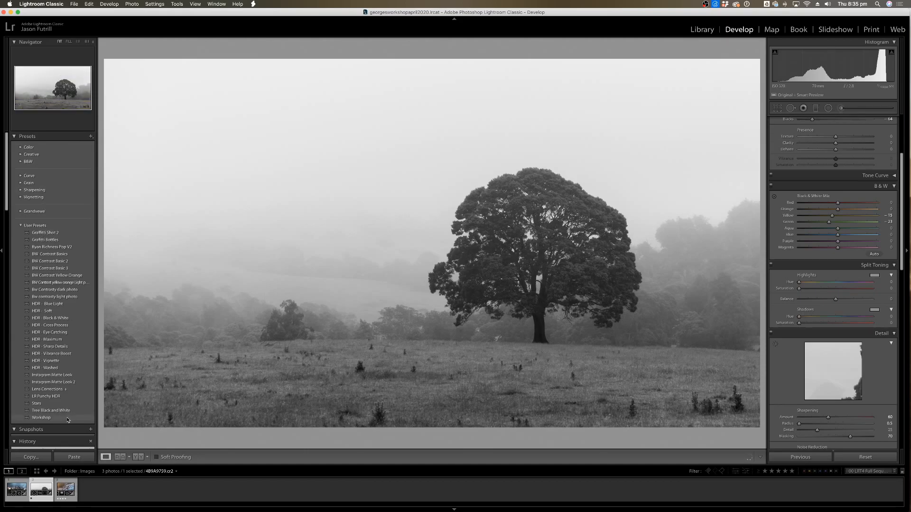
# Reset the tree photo's develop settings, test the Tree Black and White preset on it, and undo both changes.
pyautogui.click(47, 412)
pyautogui.click(865, 457)
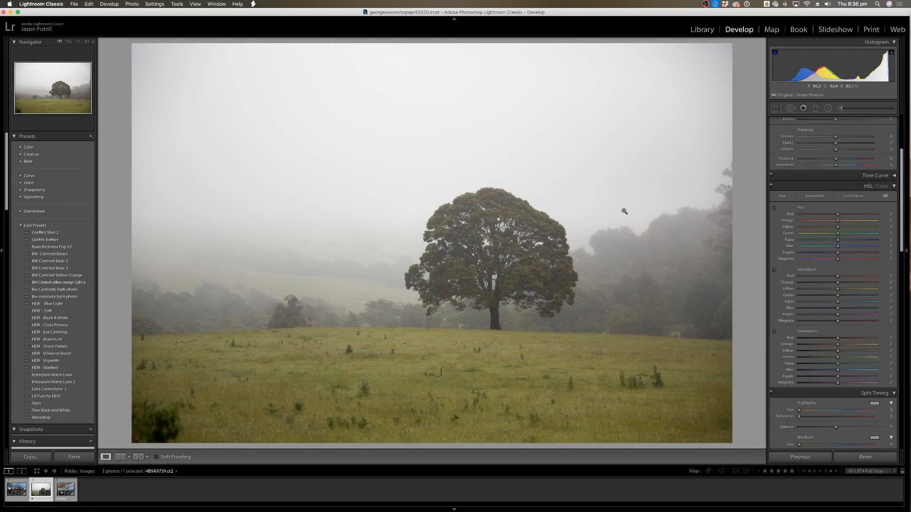
pyautogui.click(57, 411)
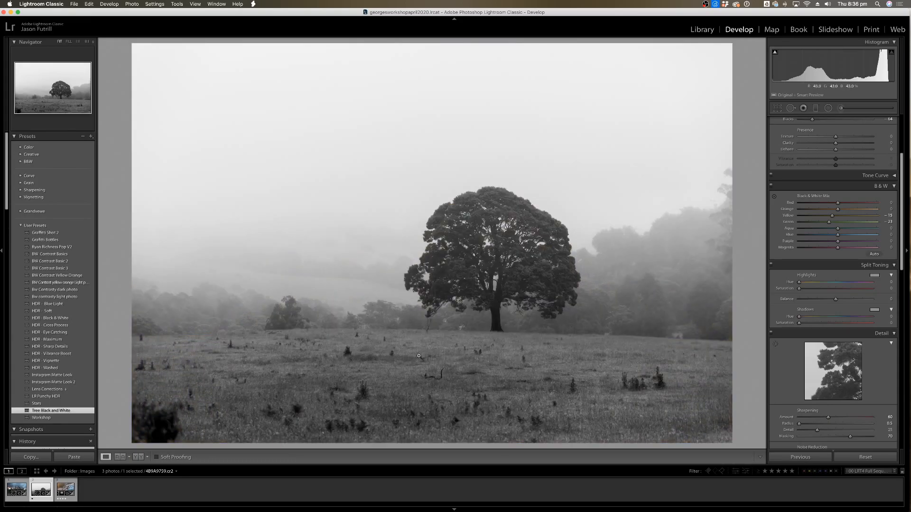
pyautogui.press('super+z')
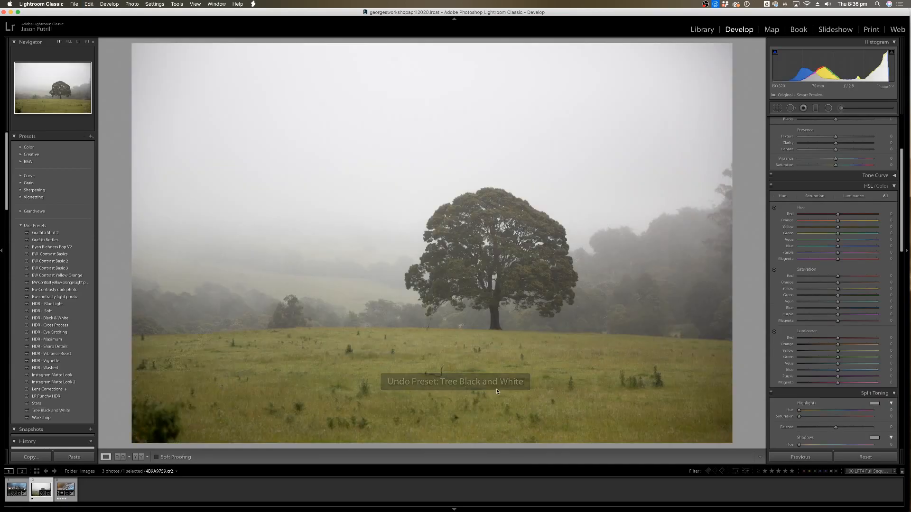
pyautogui.press('super+z')
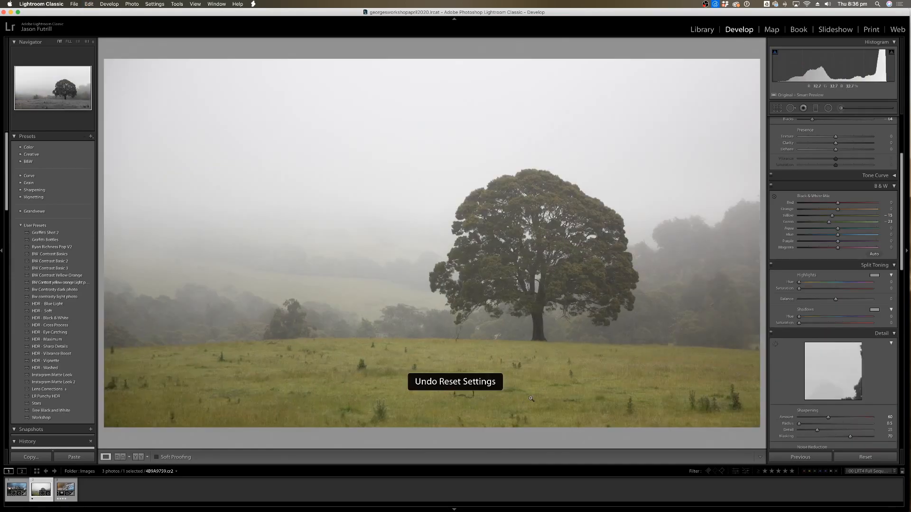
pyautogui.scroll(5, 899, 196)
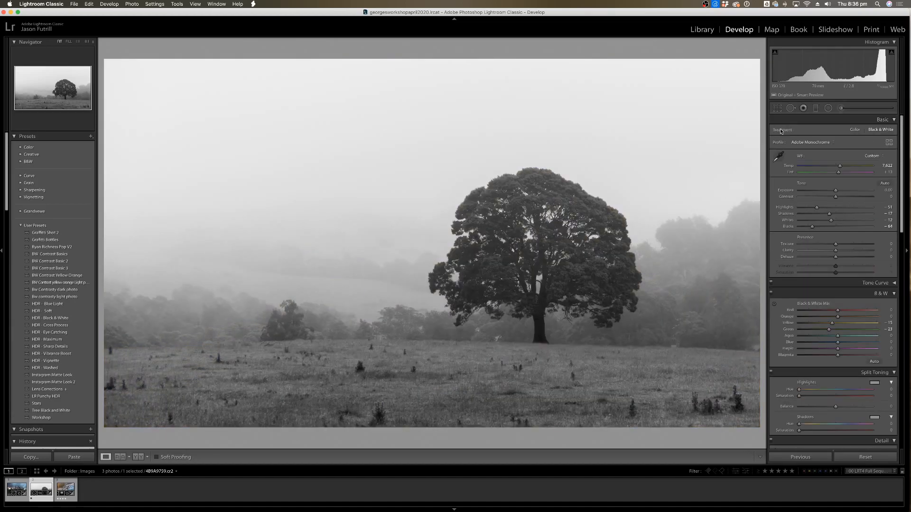
pyautogui.click(91, 136)
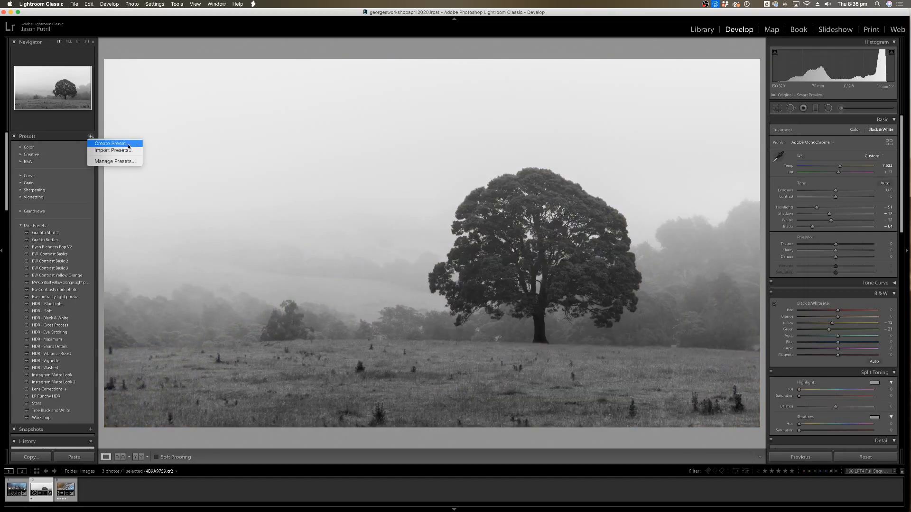
pyautogui.click(110, 143)
pyautogui.write('Tr')
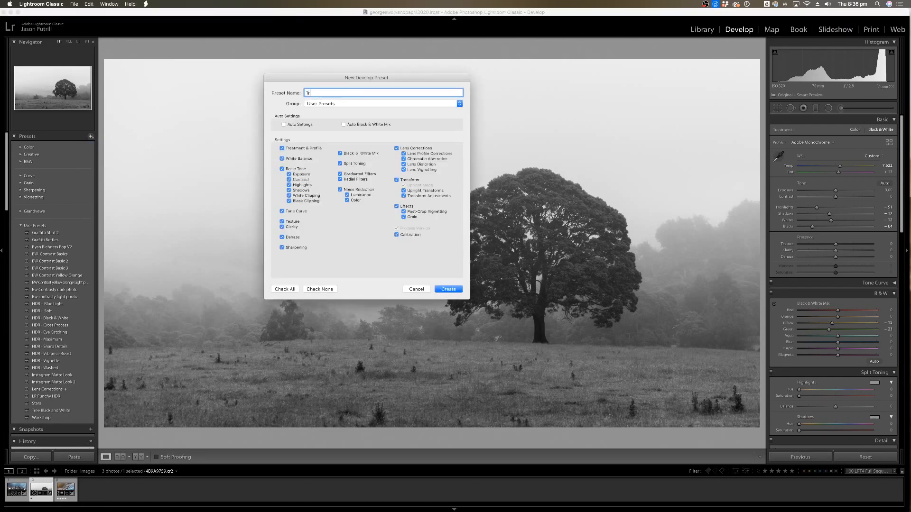
pyautogui.write('ee Black and White 2')
pyautogui.click(409, 291)
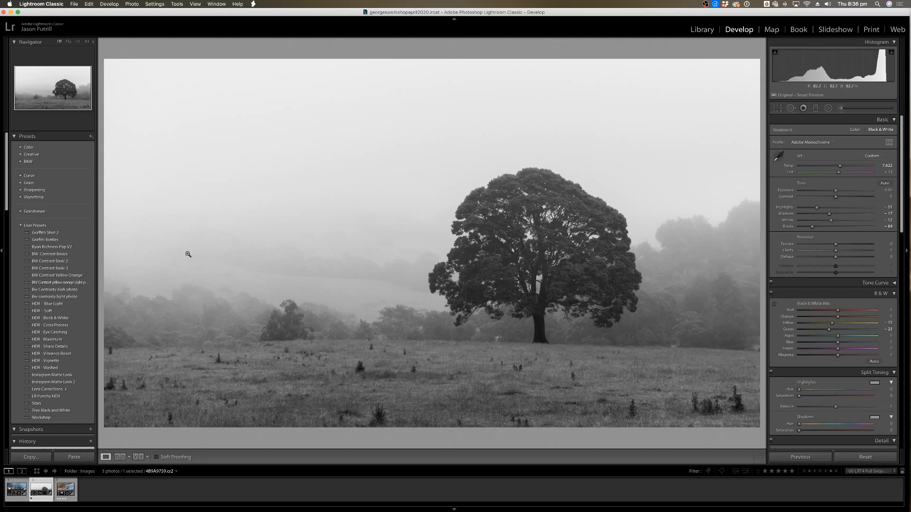
# Reset the tree photo's develop settings and reapply the Tree Black and White user preset.
pyautogui.click(62, 412)
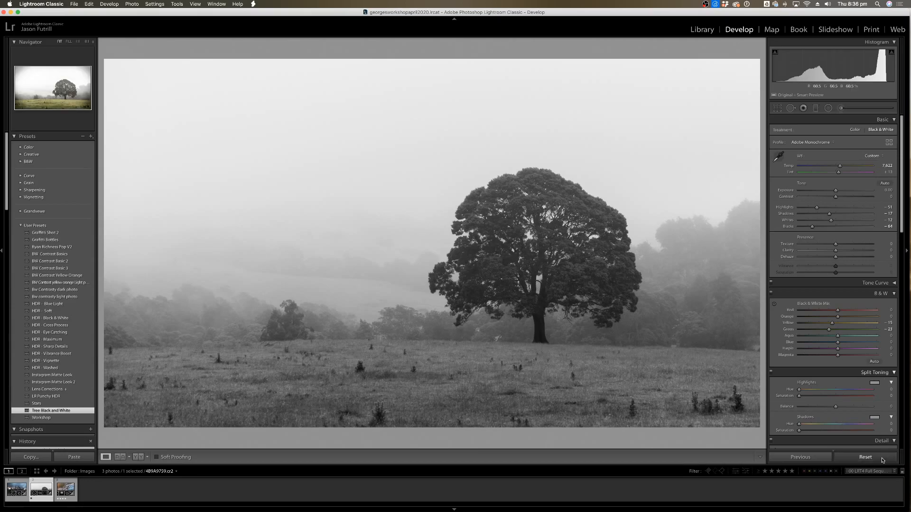
pyautogui.click(883, 457)
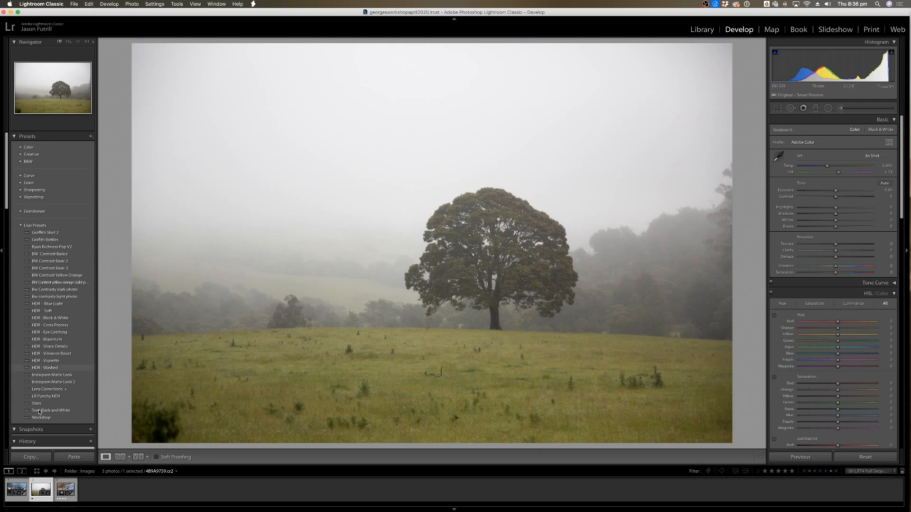
pyautogui.click(57, 410)
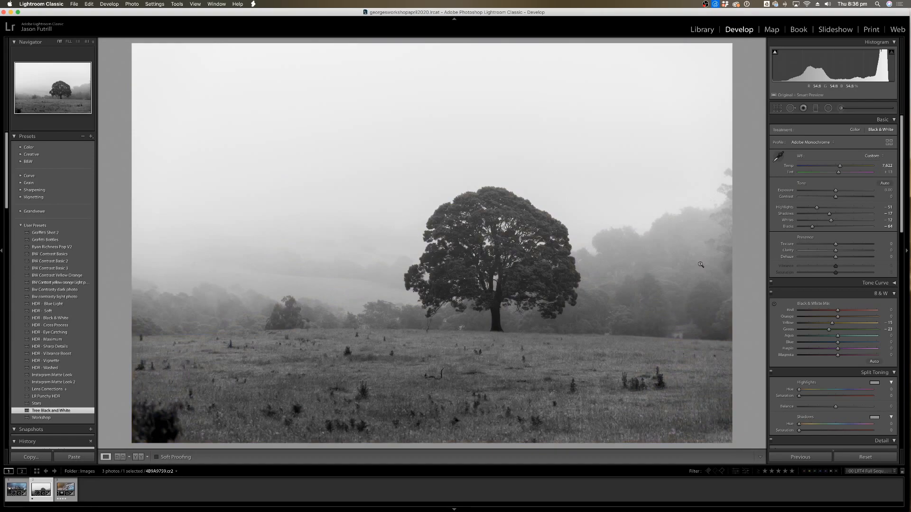
# Try the Tree Black and White preset on the city skyline photo and undo it.
pyautogui.click(14, 490)
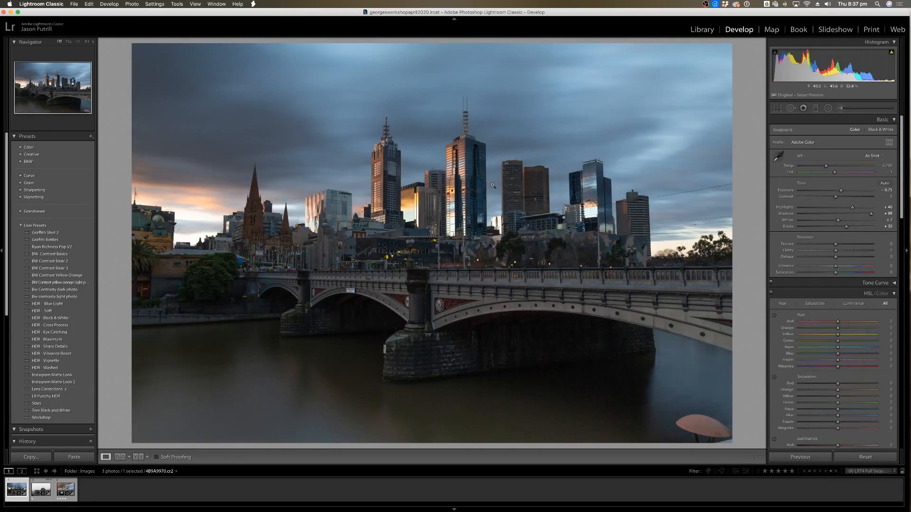
pyautogui.click(59, 410)
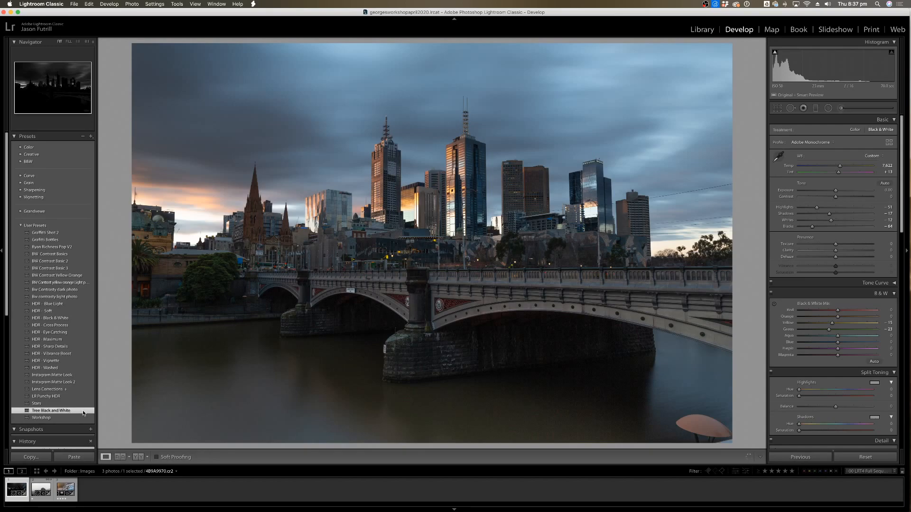
pyautogui.press('super+z')
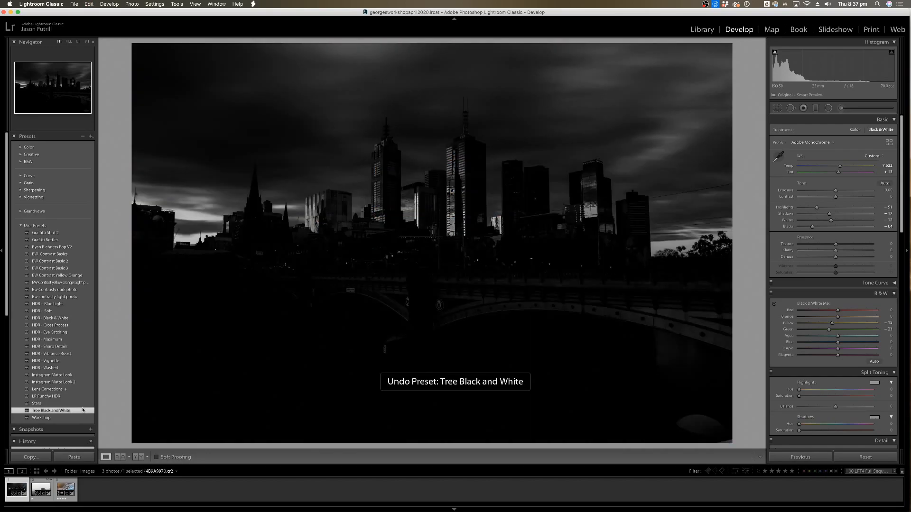
# Return to the black-and-white tree photo and show it in the Library module.
pyautogui.click(41, 490)
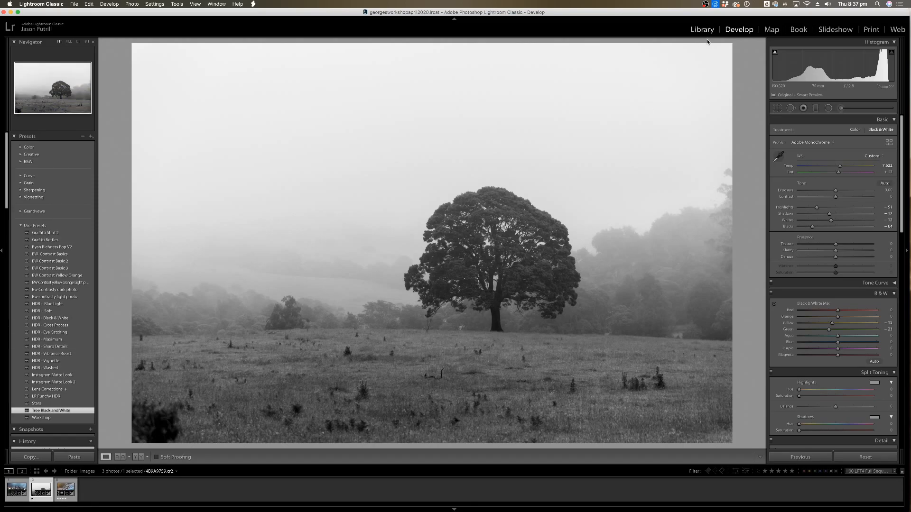
pyautogui.click(701, 29)
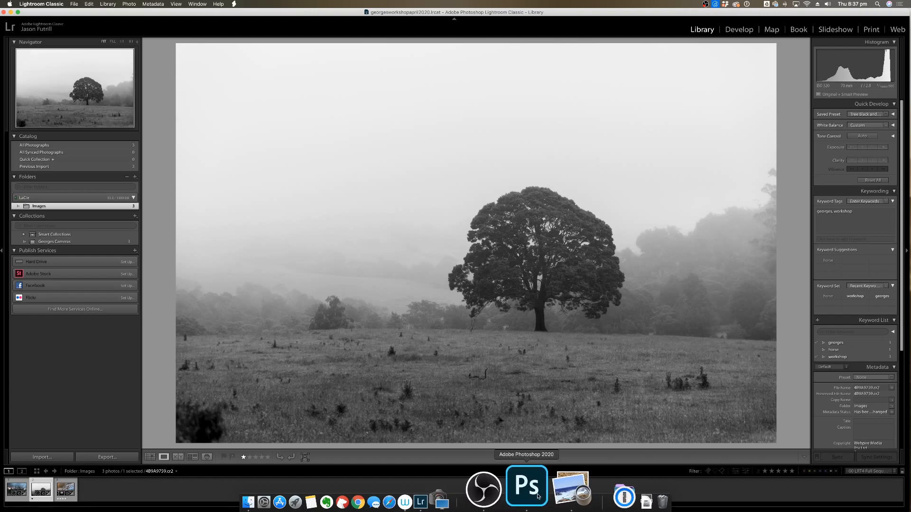
# Switch to OBS and bring the beginning of its sources list into view.
pyautogui.click(518, 488)
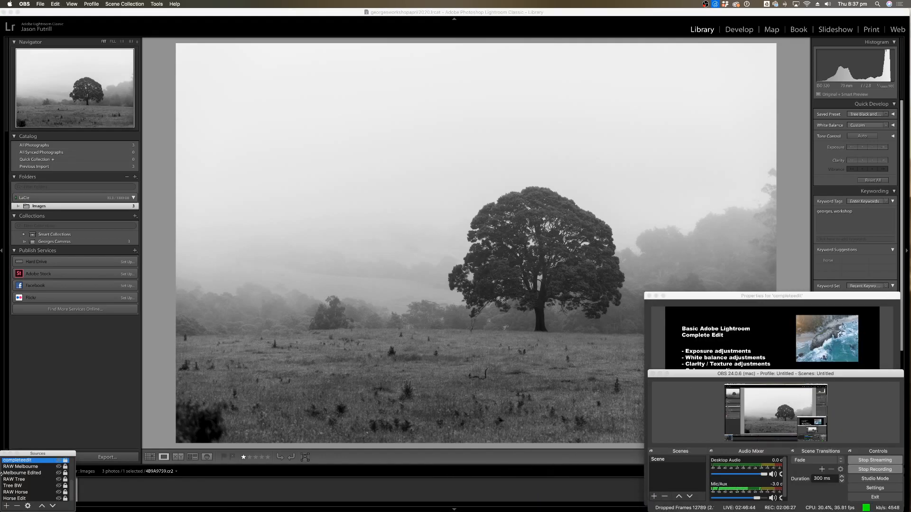
pyautogui.scroll(3, 70, 476)
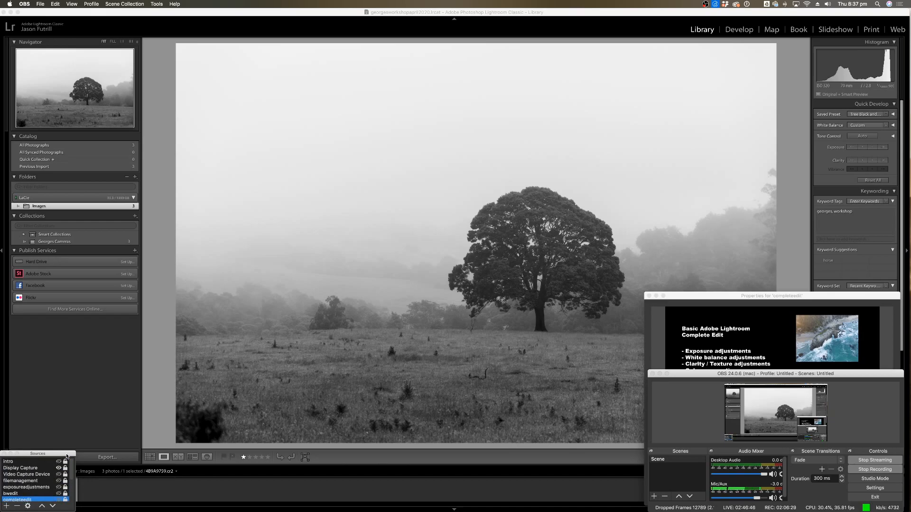